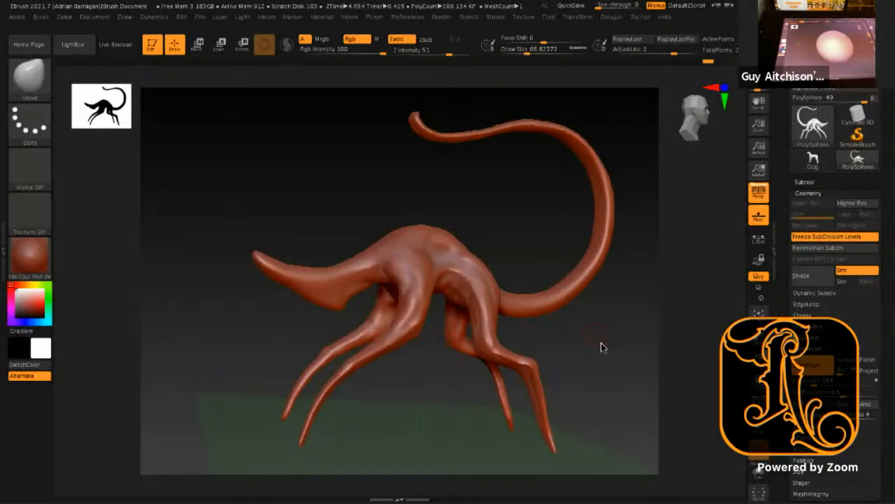
pyautogui.moveTo(585, 345)
pyautogui.mouseDown()
pyautogui.moveTo(609, 329)
pyautogui.moveTo(274, 158)
pyautogui.mouseUp()
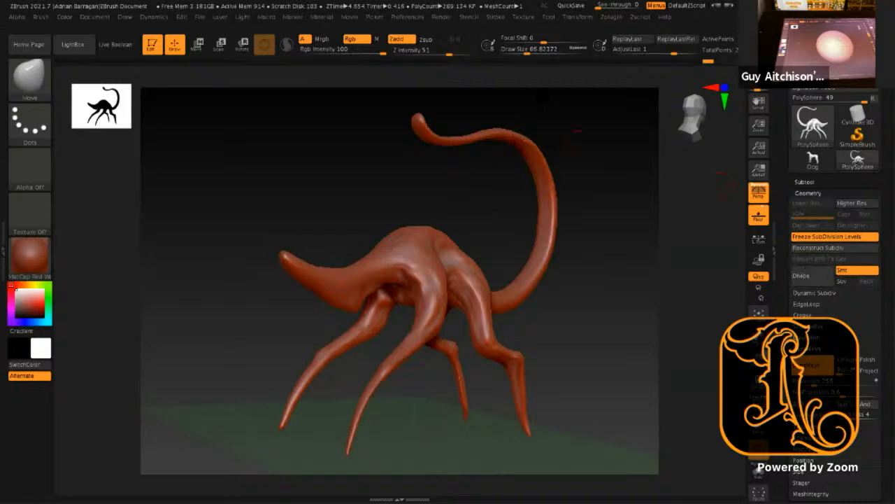
pyautogui.click(550, 18)
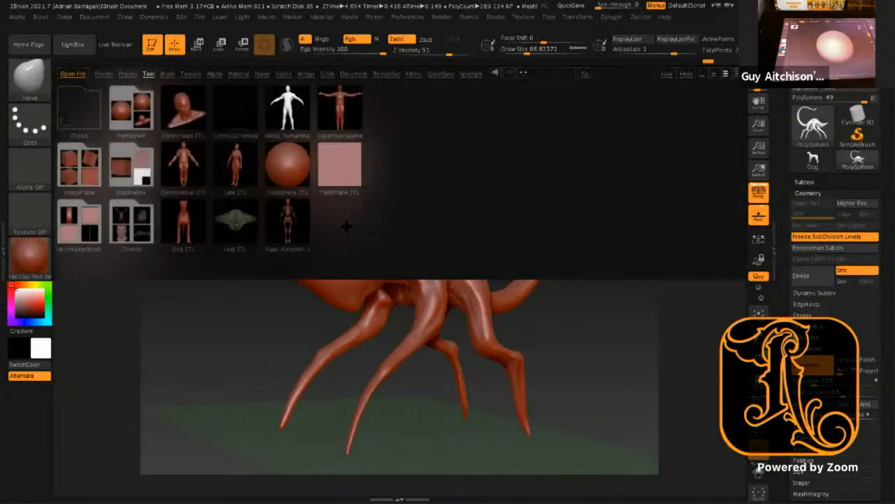
pyautogui.doubleClick(296, 168)
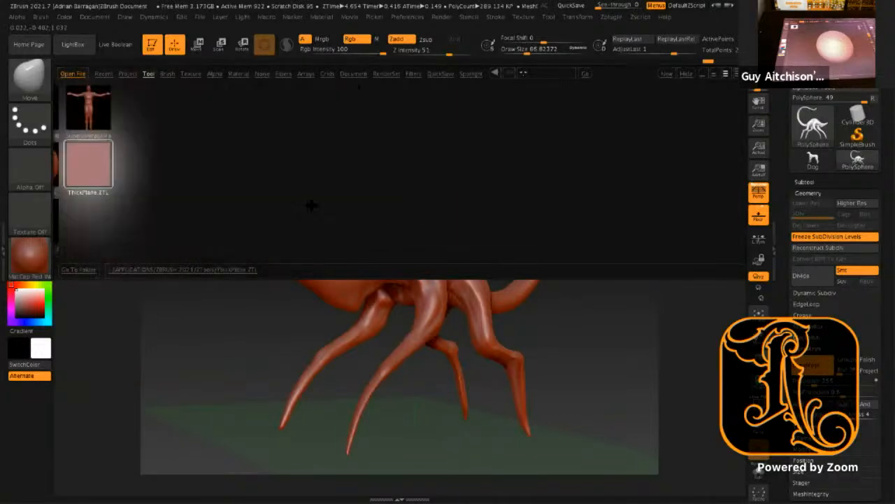
pyautogui.click(81, 45)
pyautogui.click(40, 90)
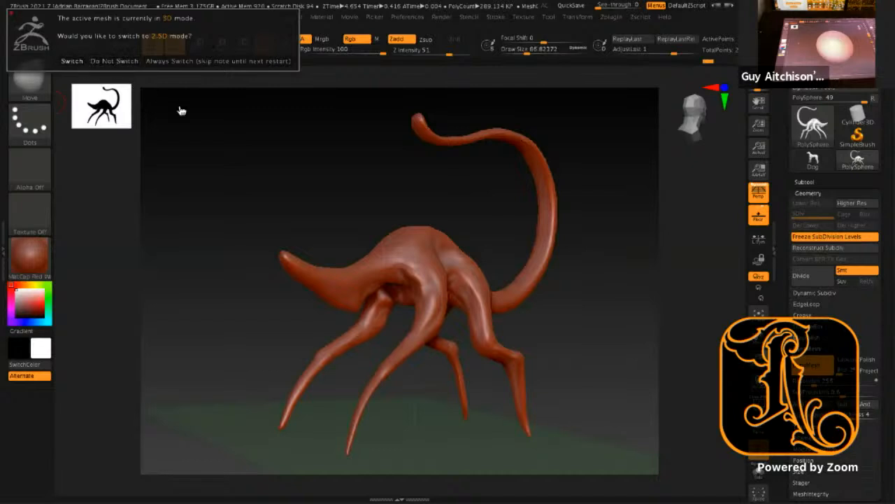
pyautogui.click(114, 61)
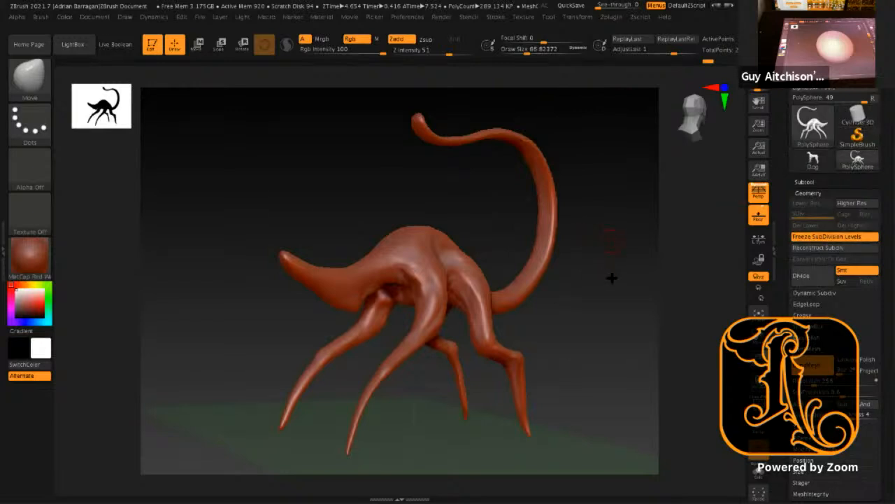
pyautogui.moveTo(612, 278); pyautogui.dragTo(618, 318)
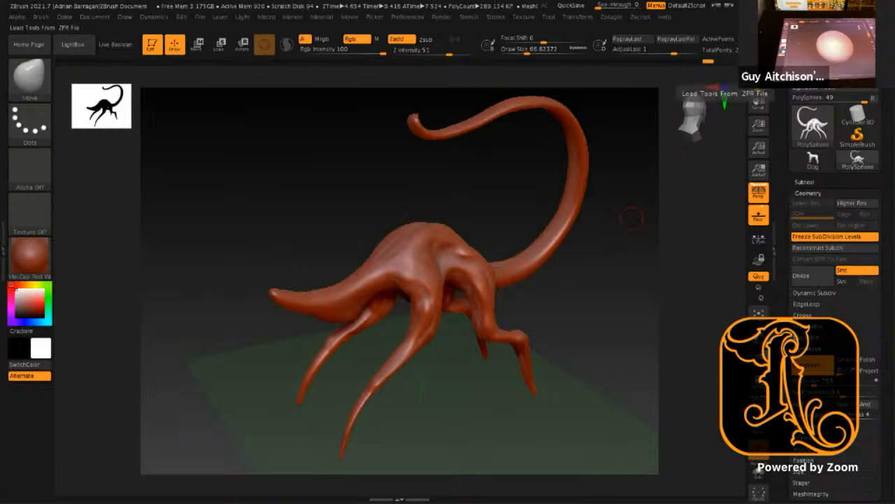
# Step: Switch the active tool from the four-legged creature to the Sphere3D primitive
pyautogui.click(862, 120)
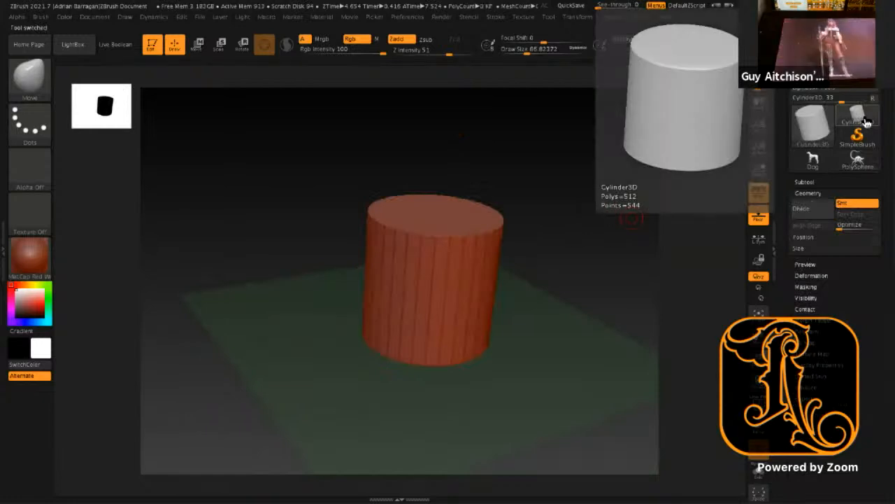
pyautogui.click(827, 133)
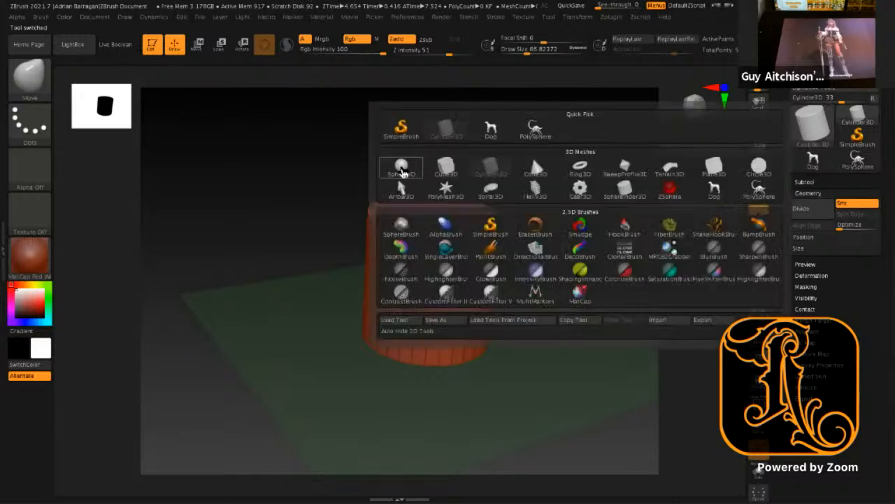
pyautogui.click(401, 167)
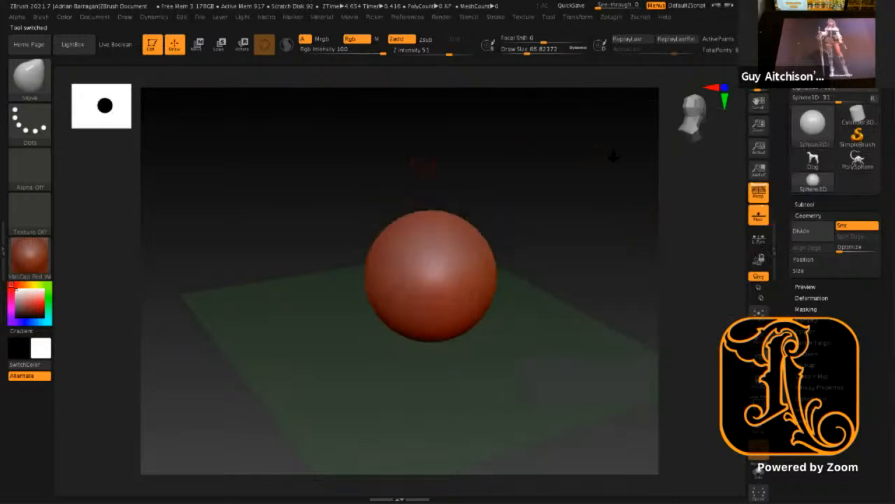
pyautogui.moveTo(579, 252); pyautogui.dragTo(579, 246)
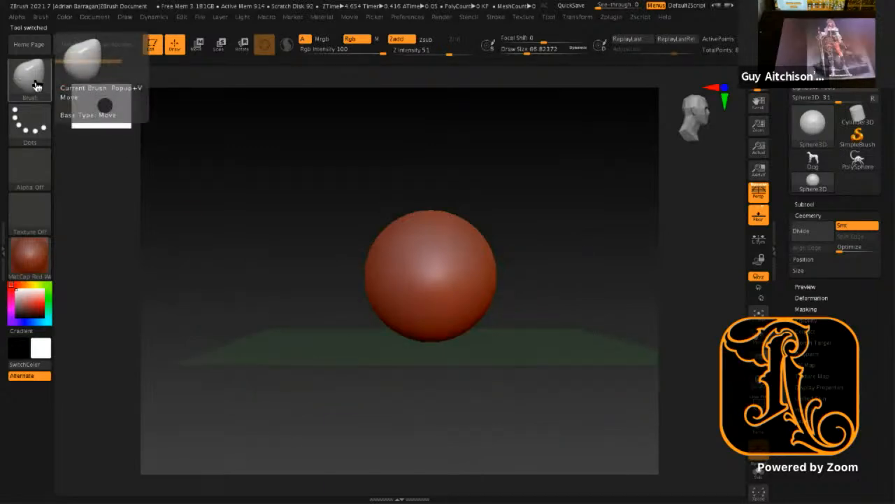
# Step: Choose the Move brush and snap the sphere to a straight front view
pyautogui.press('b')
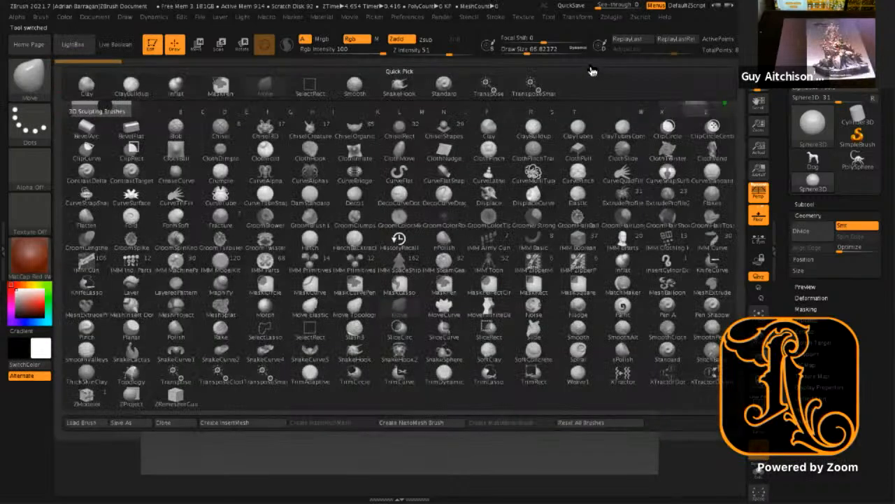
pyautogui.press('m')
pyautogui.press('v')
pyautogui.keyDown('shift'); pyautogui.moveTo(609, 308); pyautogui.dragTo(560, 287); pyautogui.keyUp('shift')
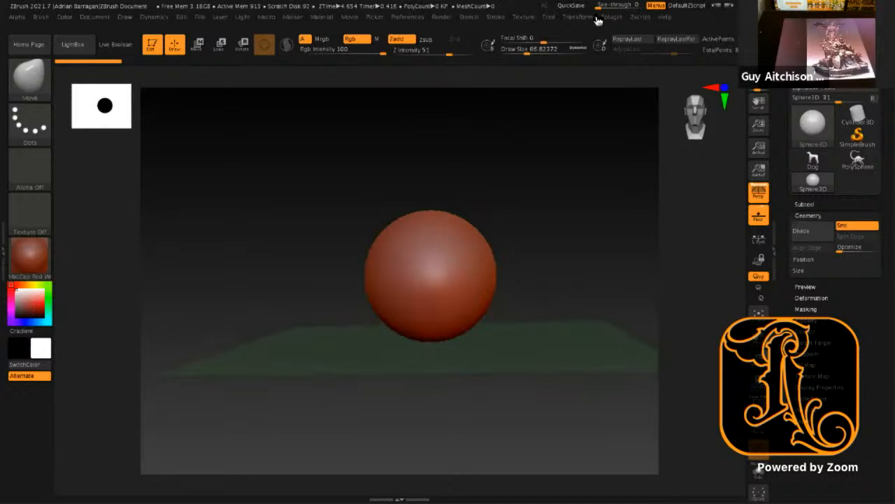
# Step: Activate symmetry for sculpting the sphere
pyautogui.click(586, 17)
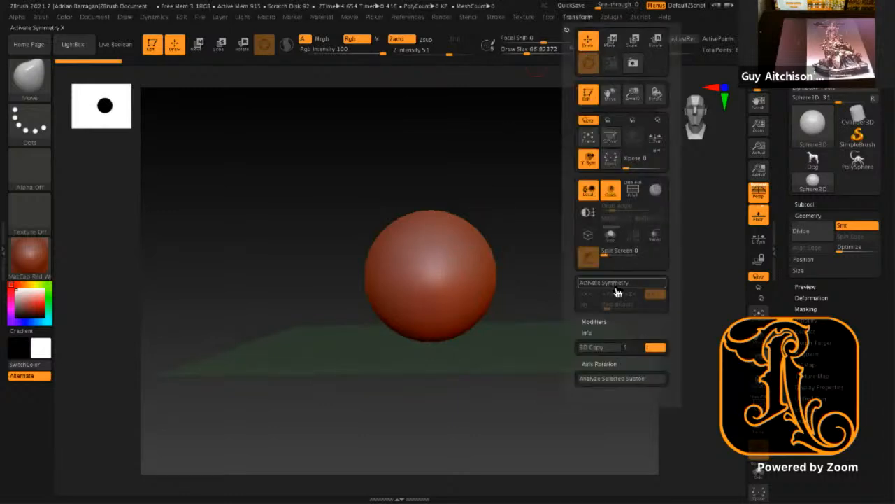
pyautogui.click(618, 285)
pyautogui.click(619, 285)
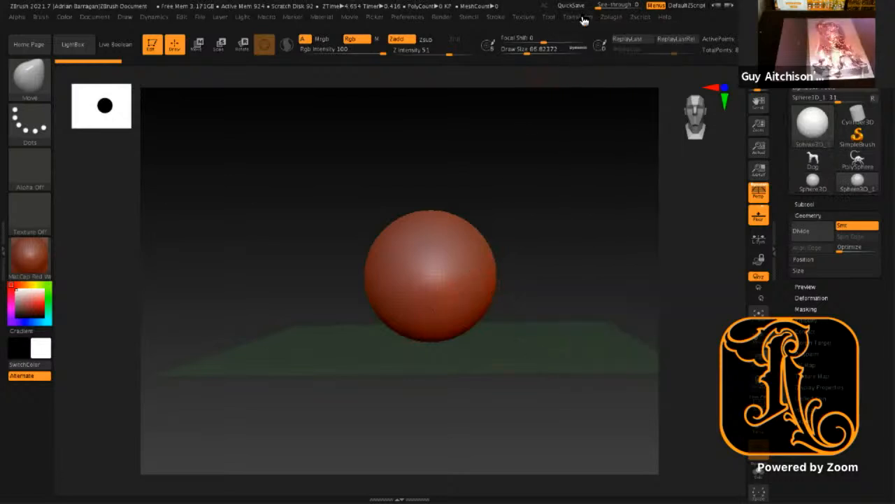
pyautogui.click(578, 17)
pyautogui.click(607, 281)
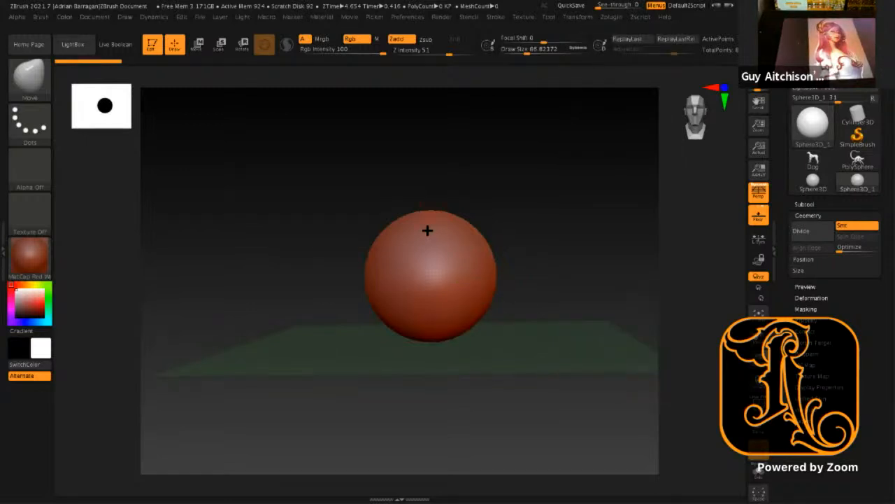
# Step: Try to reshape the sphere's surface with the Move brush
pyautogui.moveTo(394, 190); pyautogui.dragTo(396, 242)
pyautogui.moveTo(483, 317); pyautogui.dragTo(417, 274)
pyautogui.moveTo(458, 265)
pyautogui.mouseDown(button='right')
pyautogui.moveTo(476, 278)
pyautogui.moveTo(515, 278)
pyautogui.moveTo(482, 261)
pyautogui.moveTo(456, 269)
pyautogui.moveTo(464, 278)
pyautogui.mouseUp(button='right')
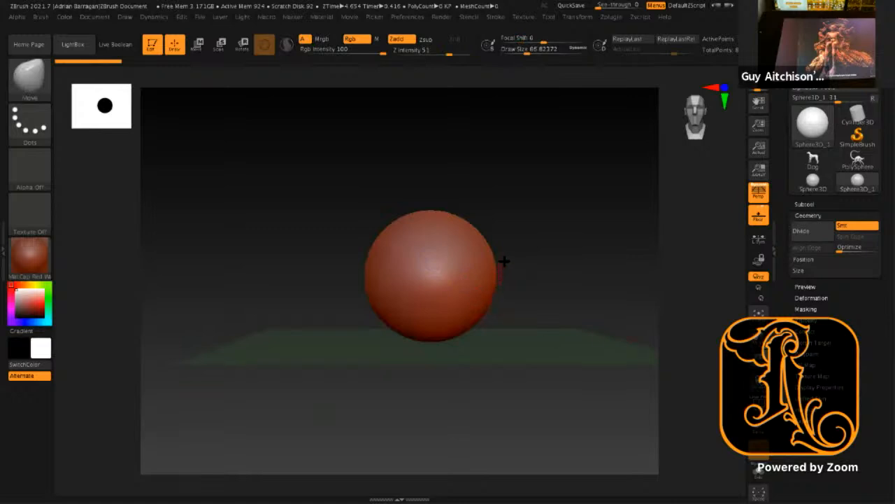
pyautogui.moveTo(504, 260)
pyautogui.keyDown('alt'); pyautogui.mouseDown()
pyautogui.moveTo(524, 262)
pyautogui.moveTo(426, 258)
pyautogui.moveTo(549, 331)
pyautogui.mouseUp(); pyautogui.keyUp('alt')
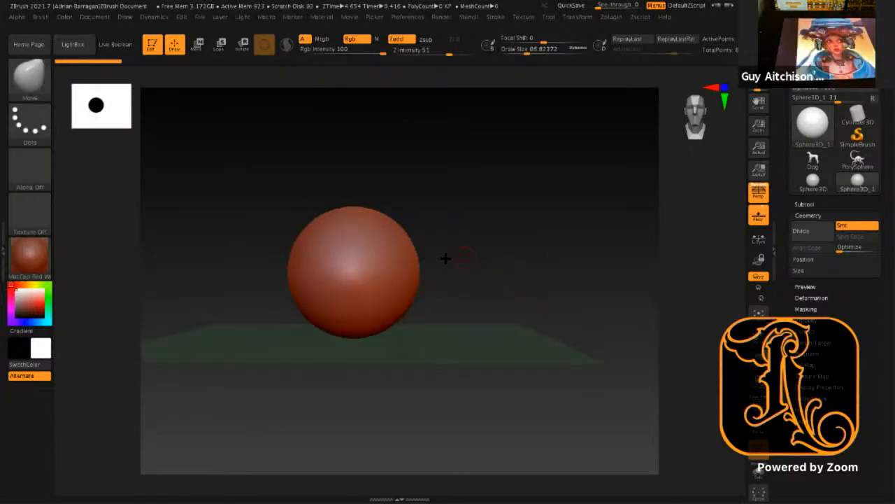
pyautogui.moveTo(473, 266)
pyautogui.keyDown('alt'); pyautogui.mouseDown()
pyautogui.moveTo(584, 340)
pyautogui.moveTo(446, 331)
pyautogui.mouseUp(); pyautogui.keyUp('alt')
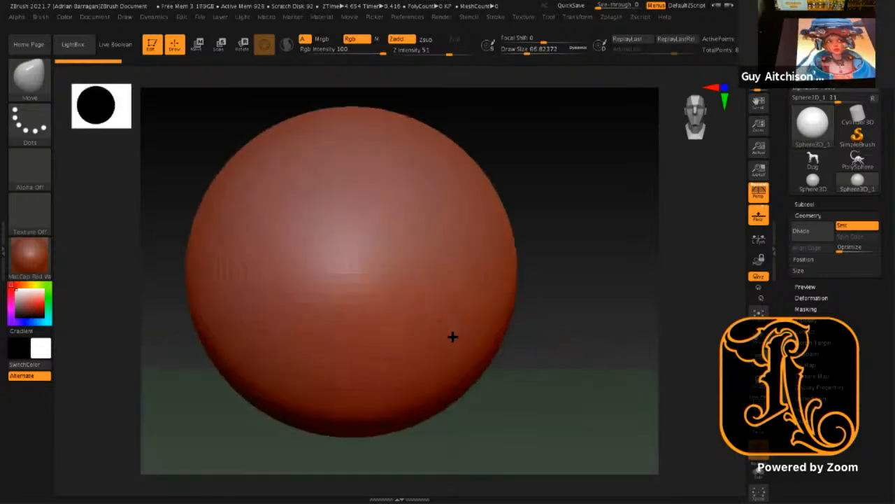
pyautogui.moveTo(540, 270); pyautogui.dragTo(651, 226)
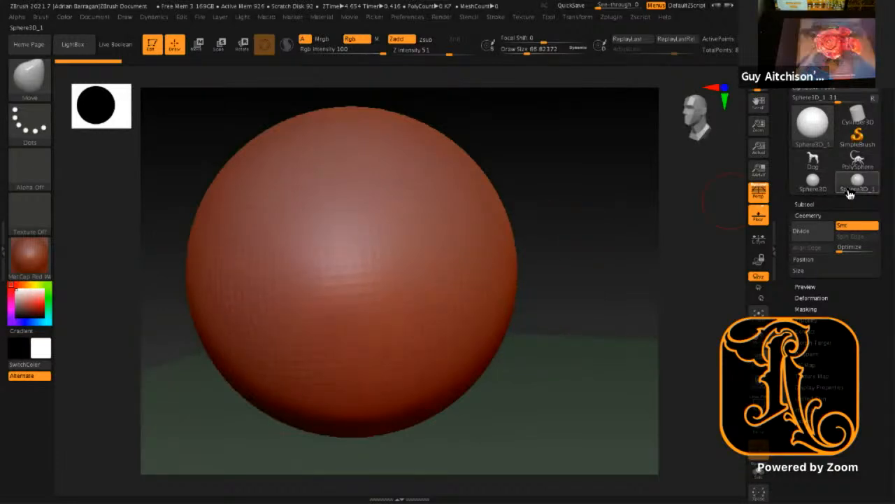
# Step: Make the original Sphere3D the active tool and choose the Clay brush for it
pyautogui.click(813, 182)
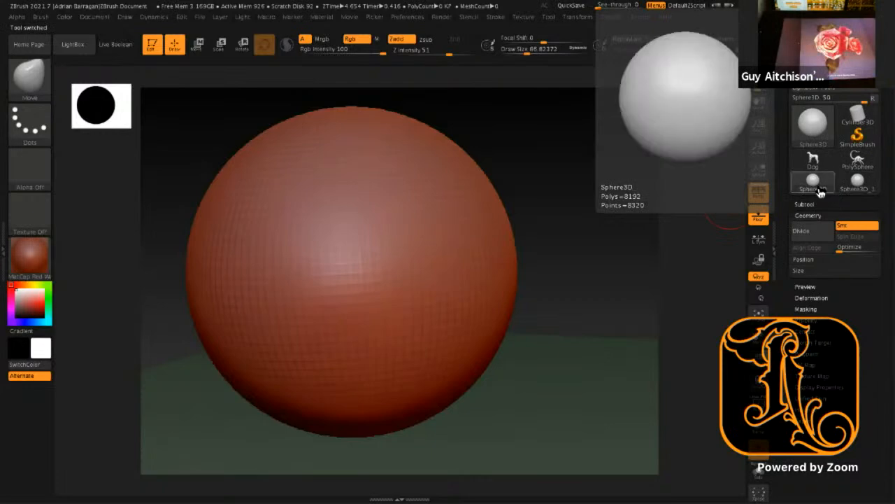
pyautogui.click(817, 186)
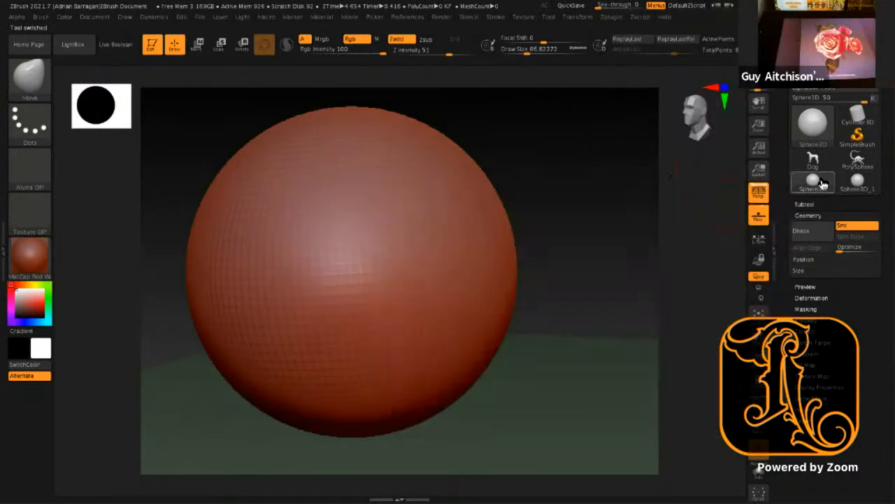
pyautogui.click(824, 185)
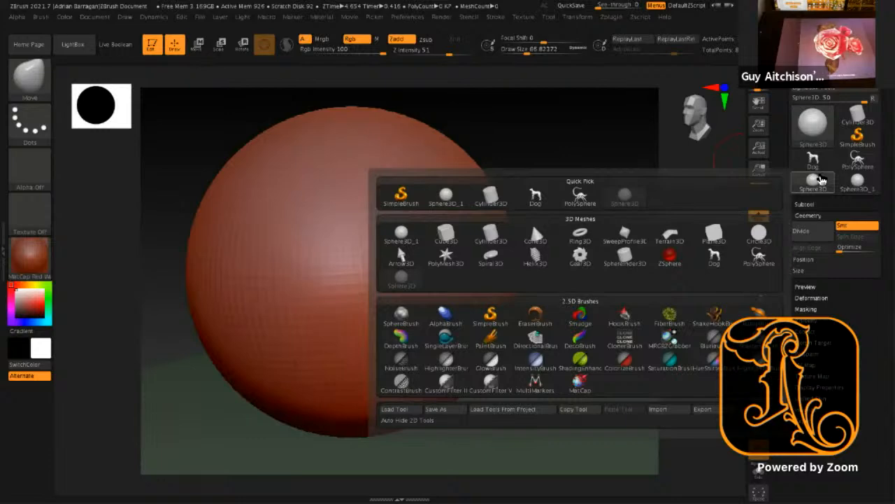
pyautogui.moveTo(496, 199); pyautogui.dragTo(492, 201)
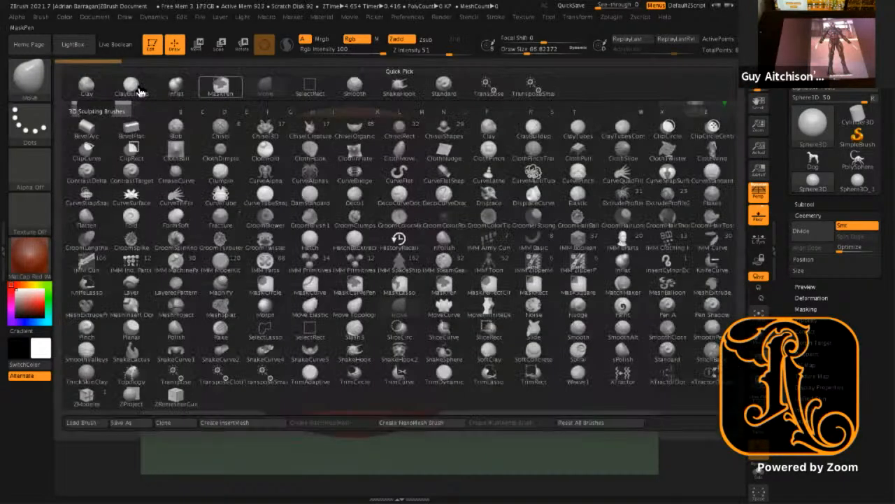
pyautogui.click(92, 91)
pyautogui.moveTo(406, 274)
pyautogui.mouseDown(button='right')
pyautogui.moveTo(450, 216)
pyautogui.moveTo(498, 282)
pyautogui.moveTo(400, 265)
pyautogui.moveTo(584, 212)
pyautogui.moveTo(566, 240)
pyautogui.mouseUp(button='right')
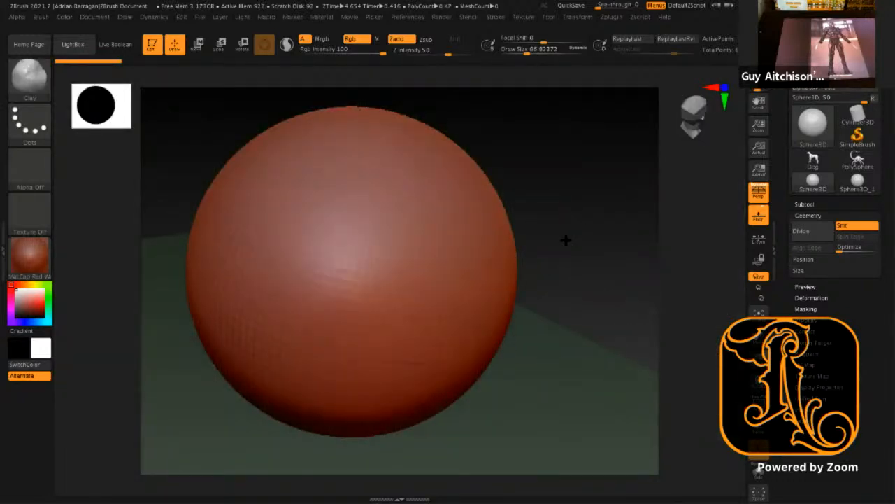
pyautogui.press('shift')
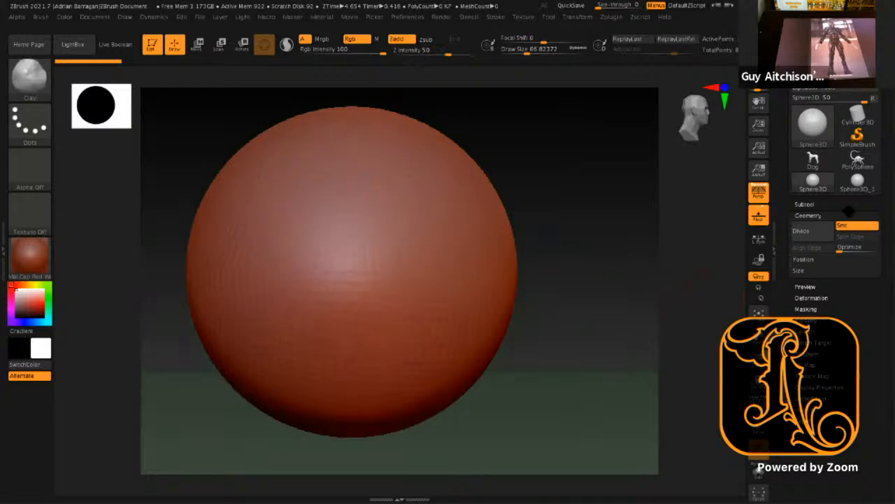
# Step: Load the ready-made PolySphere.ZTL from the LightBox tool library as the active model
pyautogui.click(91, 42)
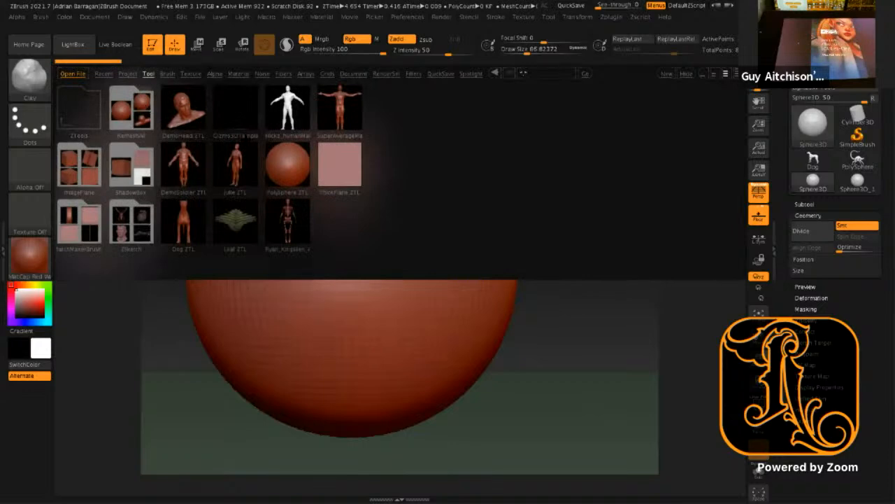
pyautogui.doubleClick(289, 167)
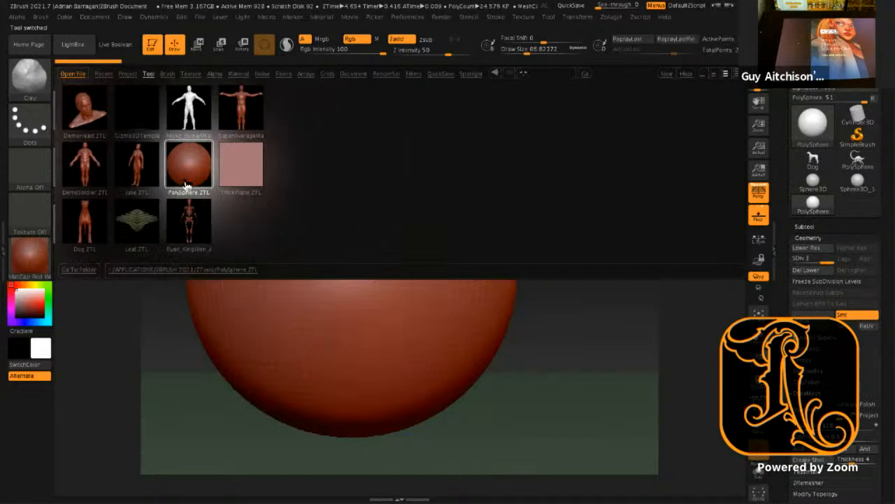
pyautogui.moveTo(186, 186); pyautogui.dragTo(192, 182)
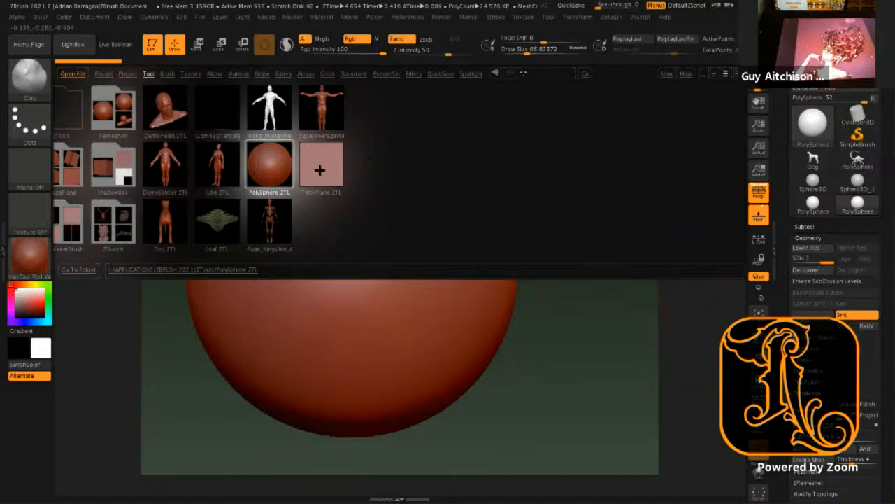
# Step: Switch back to the four-legged creature tool and try to export the document as a JPEG image
pyautogui.click(860, 162)
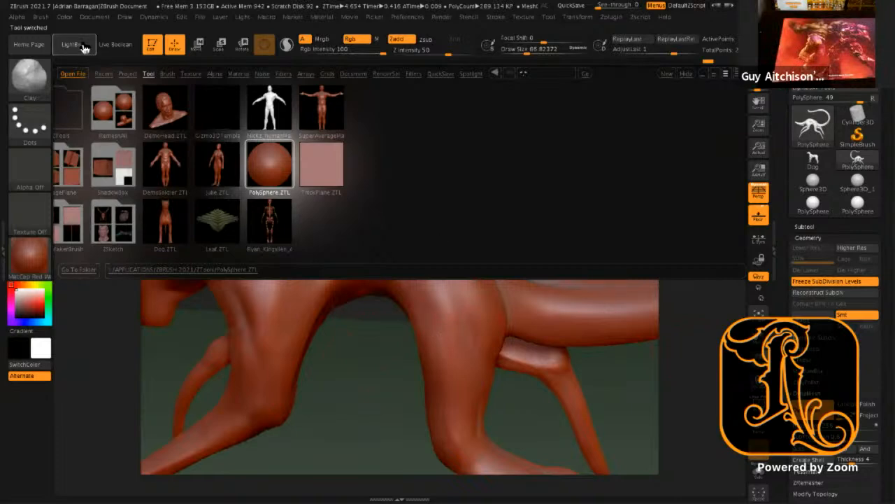
pyautogui.click(95, 16)
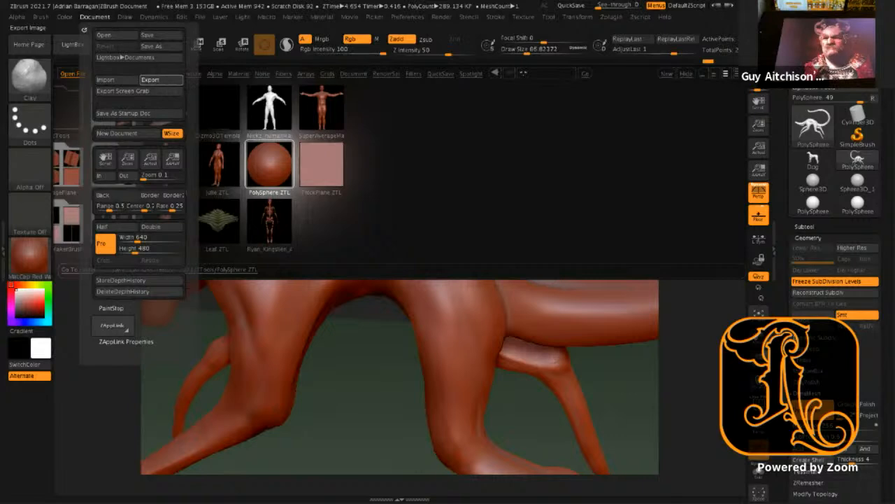
pyautogui.click(160, 80)
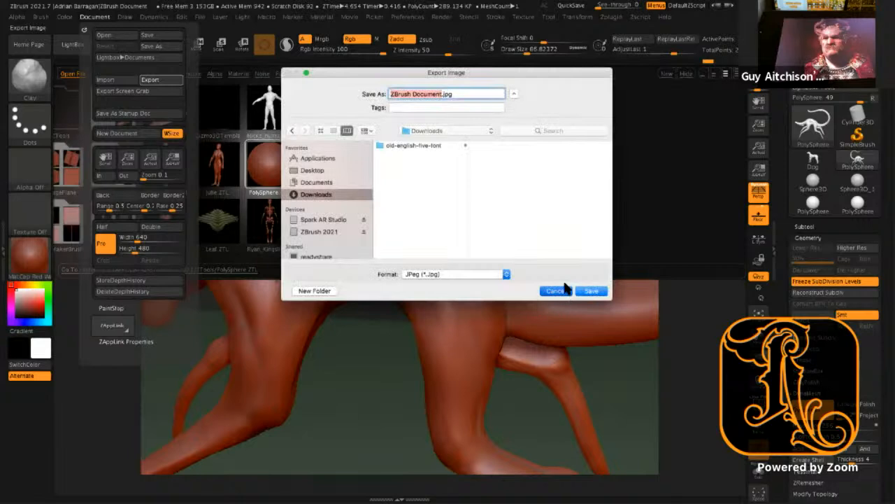
pyautogui.click(591, 290)
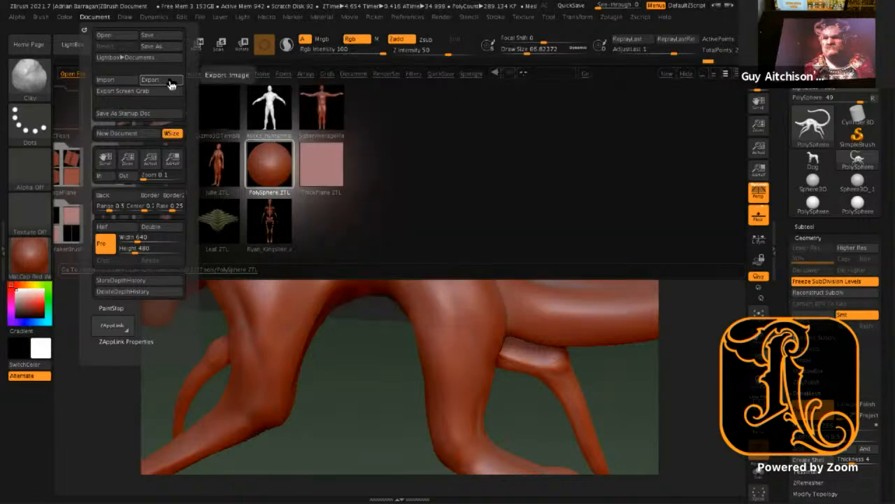
# Step: Save the active four-legged creature tool to the Desktop as doglien.ztl
pyautogui.click(94, 17)
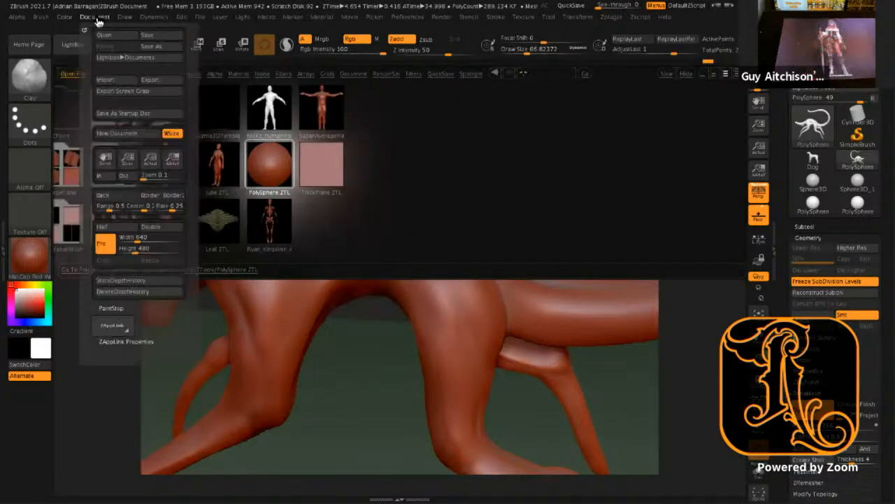
pyautogui.click(174, 49)
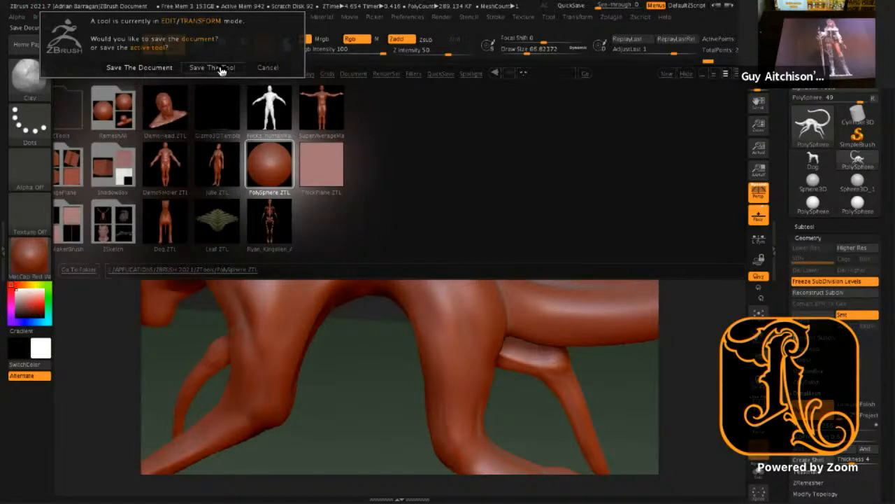
pyautogui.click(225, 68)
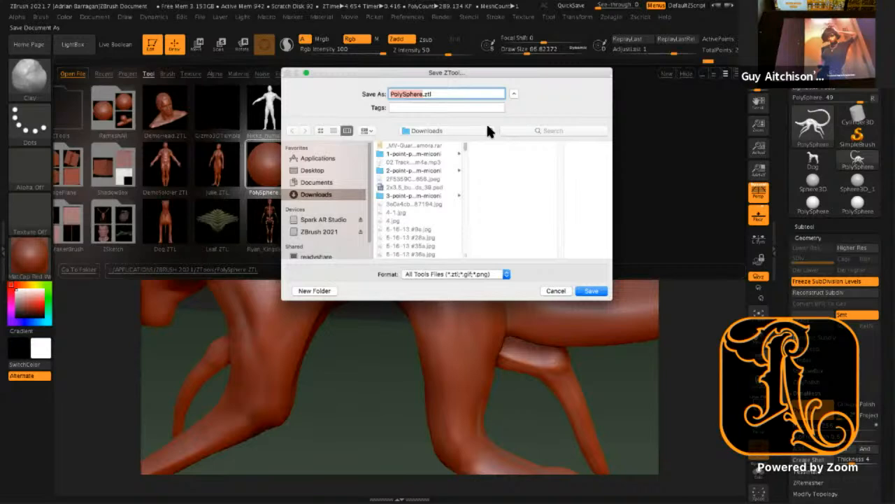
pyautogui.write('doglien')
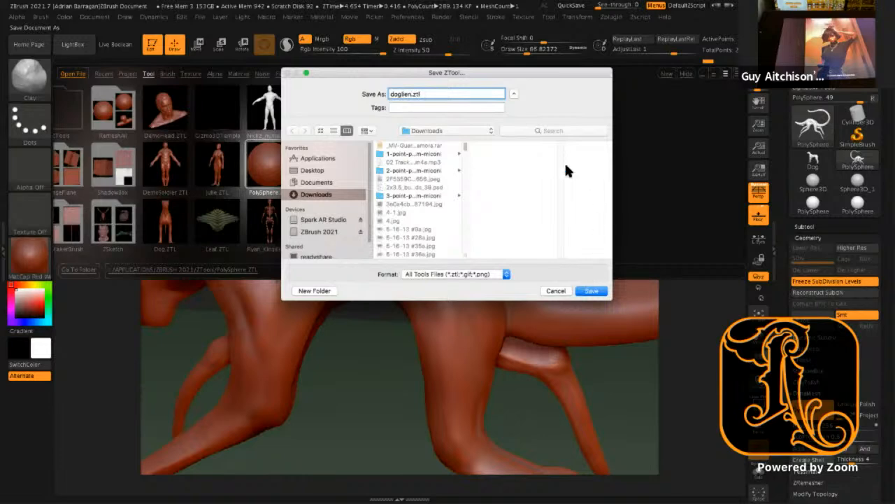
pyautogui.click(349, 170)
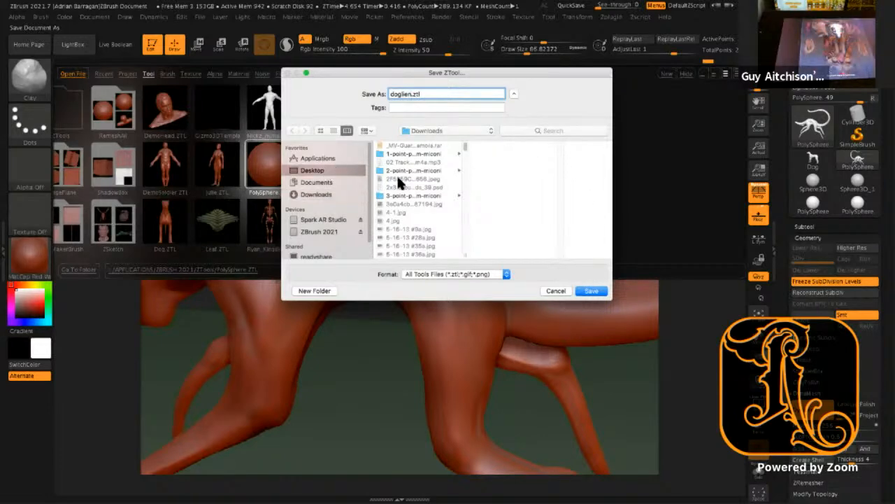
pyautogui.click(599, 291)
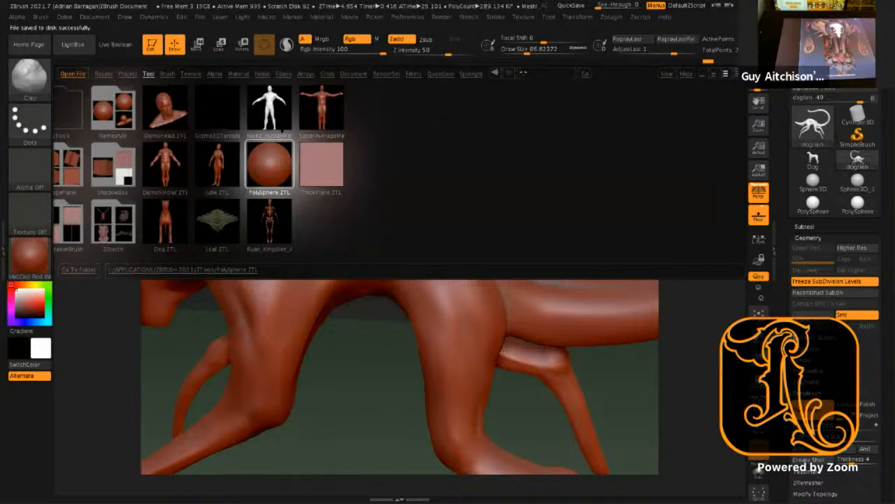
# Step: Close the current session and restart the program with a blank document in a maximised window
pyautogui.click(105, 113)
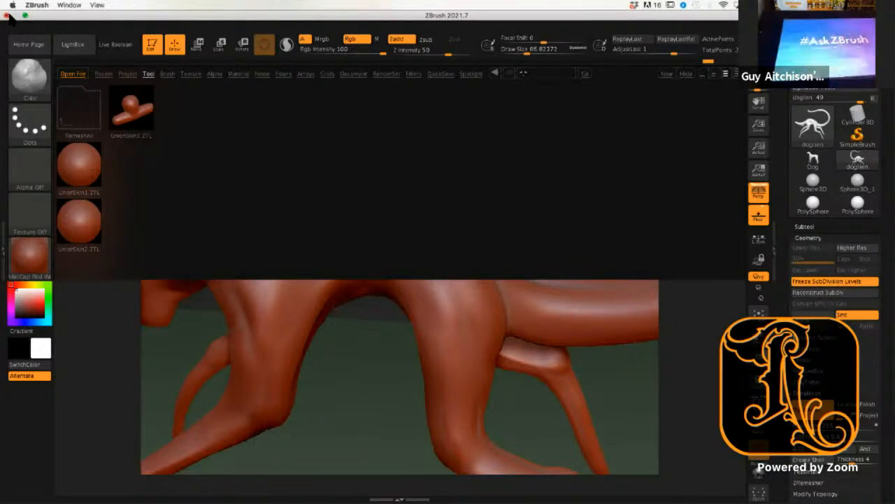
pyautogui.click(8, 14)
pyautogui.click(423, 166)
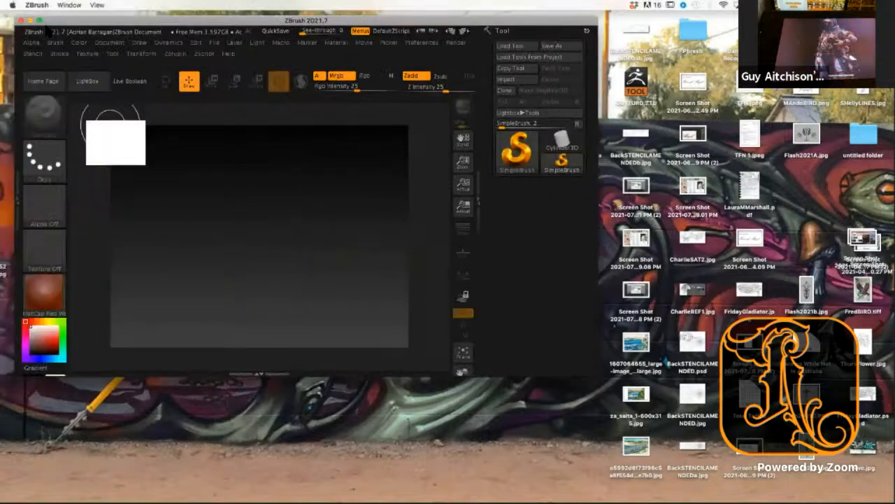
pyautogui.click(39, 19)
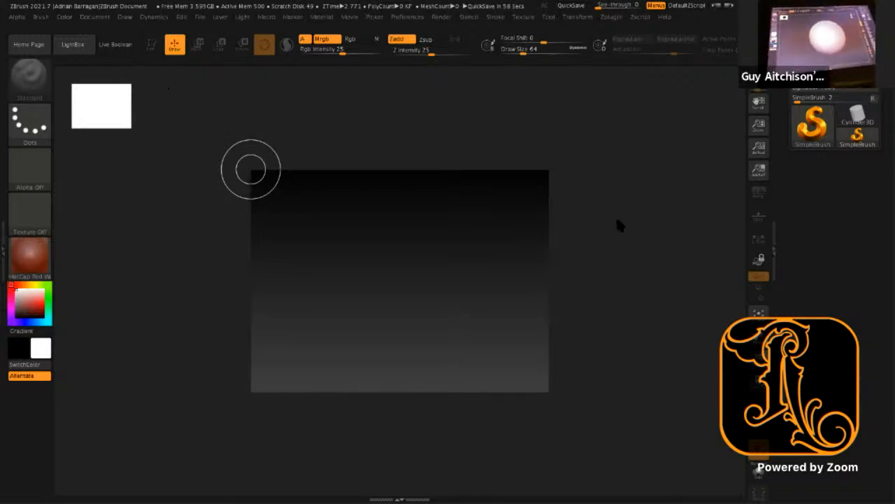
# Step: Load PolySphere.ZTL from the LightBox tool library and hide LightBox to reveal the canvas
pyautogui.press('.')
pyautogui.press(',')
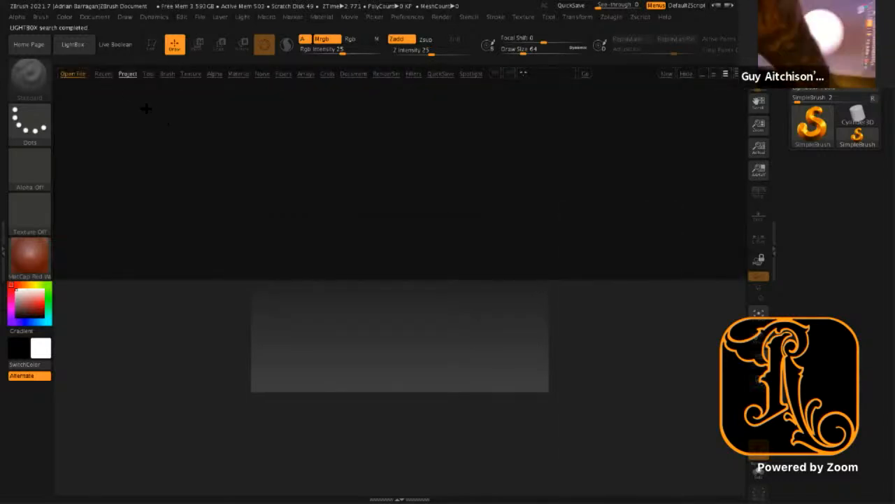
pyautogui.click(149, 74)
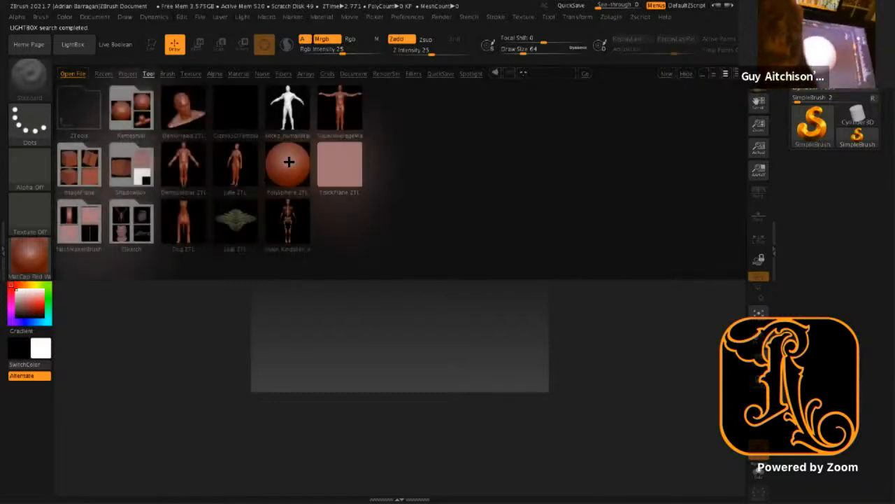
pyautogui.doubleClick(289, 164)
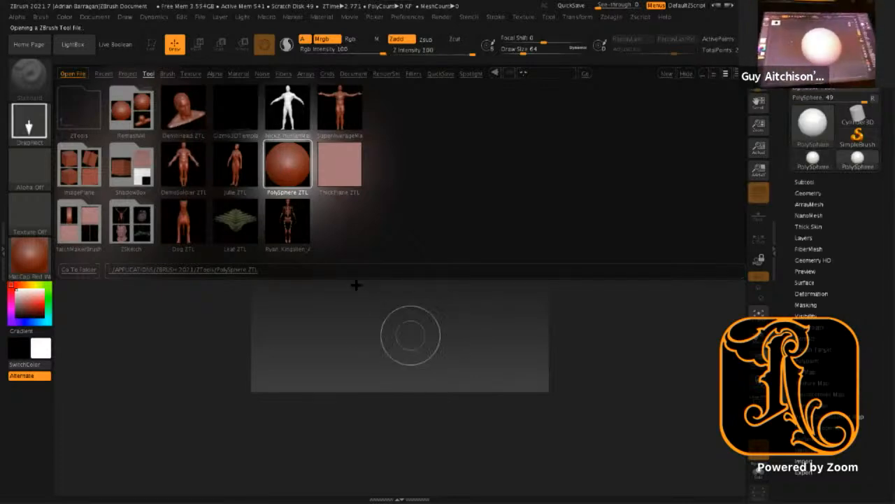
pyautogui.click(73, 44)
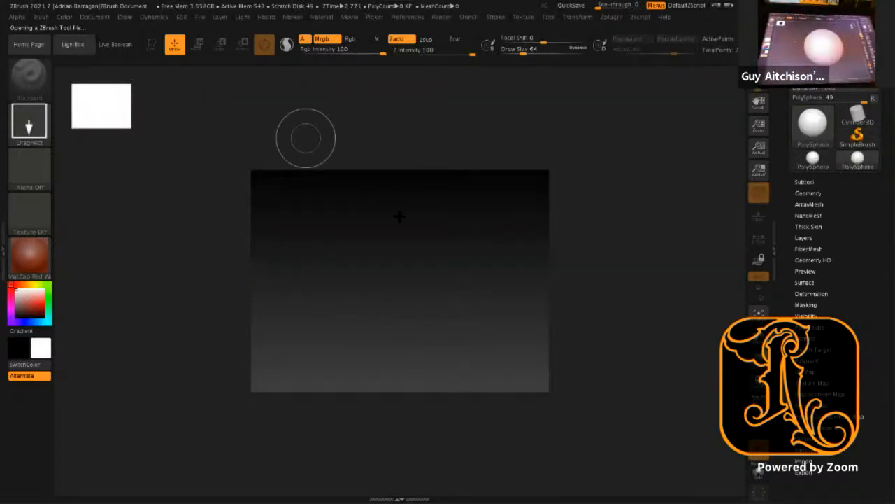
# Step: Draw the PolySphere onto the canvas, enter Edit mode and turn on the floor grid
pyautogui.moveTo(357, 242); pyautogui.dragTo(392, 279)
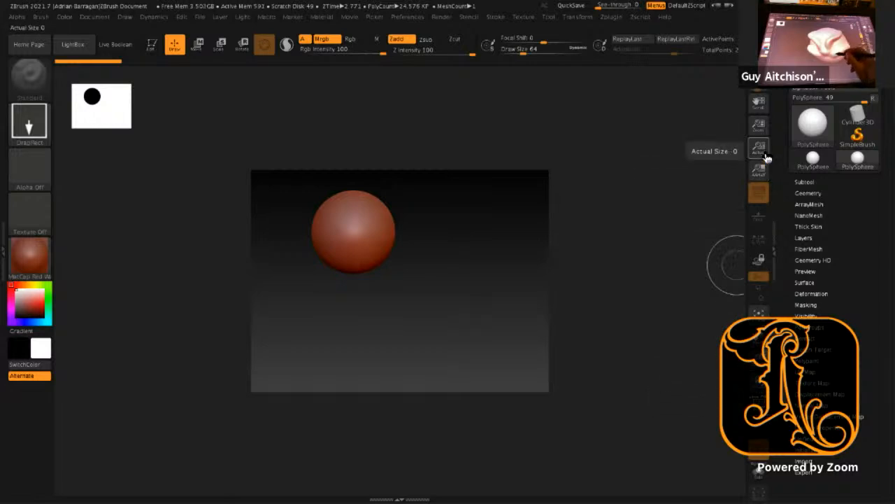
pyautogui.click(151, 46)
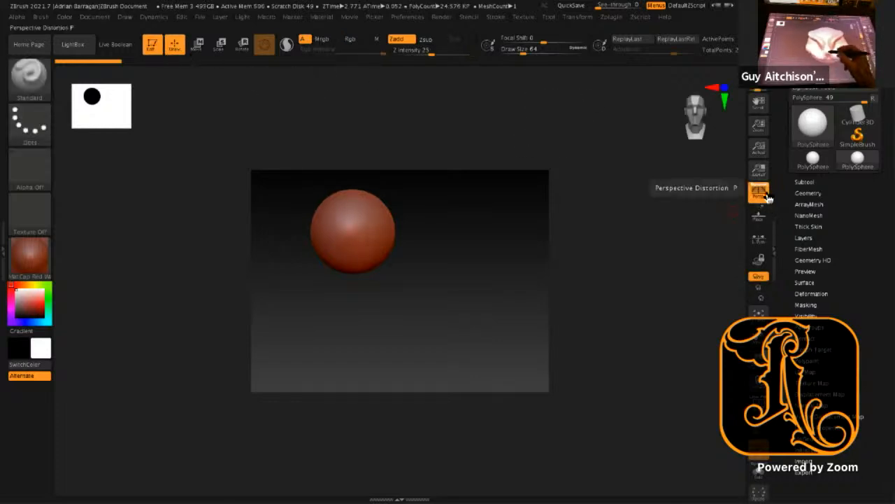
pyautogui.click(758, 218)
pyautogui.moveTo(478, 256); pyautogui.dragTo(445, 223)
pyautogui.moveTo(440, 266); pyautogui.dragTo(439, 284)
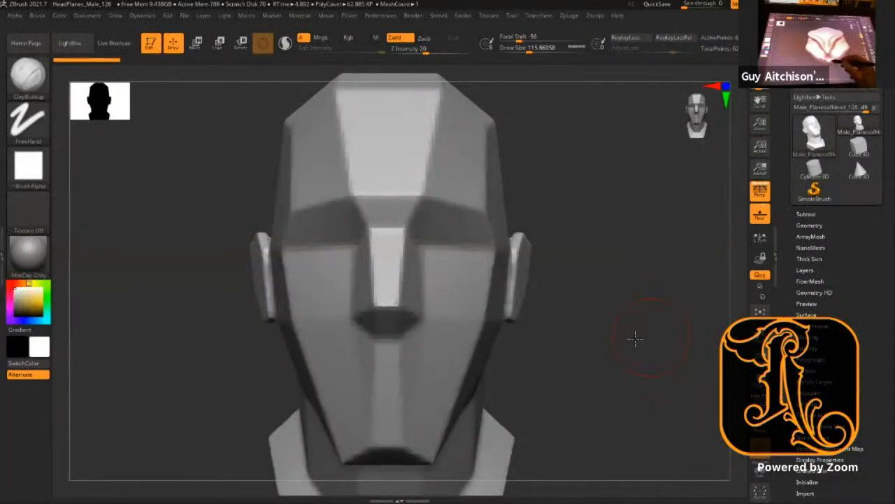
# Step: Carve eye sockets into the planar male head with ClayBuildup at draw size about 62 and start building the eyeball forms
pyautogui.keyDown('alt'); pyautogui.moveTo(635, 339); pyautogui.dragTo(635, 304); pyautogui.keyUp('alt')
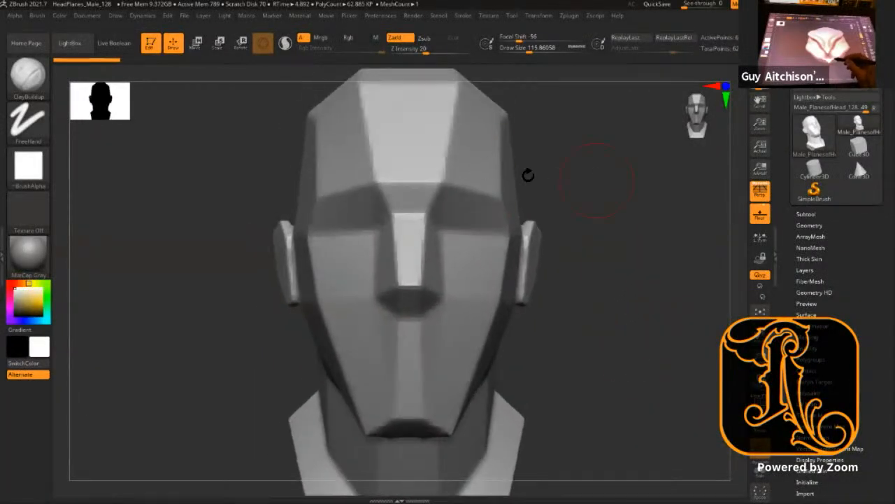
pyautogui.press('s')
pyautogui.click(460, 229)
pyautogui.moveTo(468, 208)
pyautogui.keyDown('alt'); pyautogui.mouseDown()
pyautogui.moveTo(445, 220)
pyautogui.moveTo(459, 205)
pyautogui.mouseUp(); pyautogui.keyUp('alt')
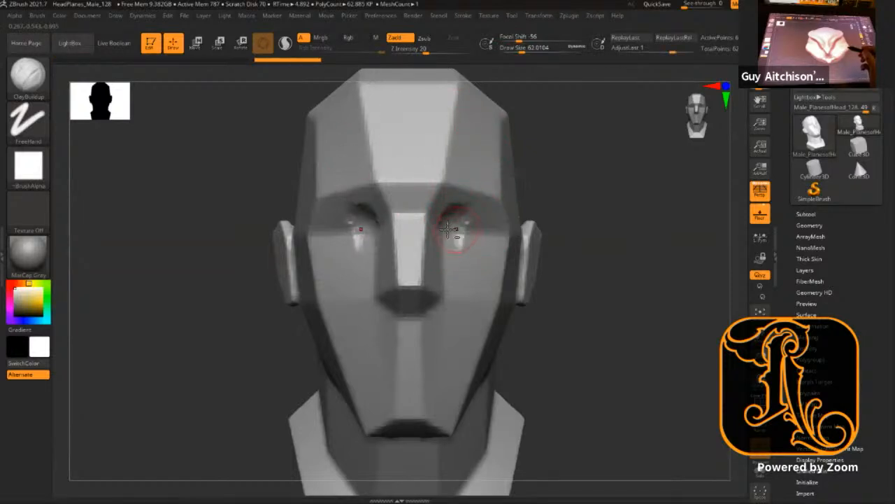
pyautogui.moveTo(457, 259)
pyautogui.mouseDown()
pyautogui.moveTo(473, 225)
pyautogui.moveTo(482, 254)
pyautogui.moveTo(463, 264)
pyautogui.moveTo(451, 223)
pyautogui.moveTo(466, 260)
pyautogui.moveTo(458, 238)
pyautogui.moveTo(473, 216)
pyautogui.moveTo(467, 249)
pyautogui.moveTo(446, 260)
pyautogui.moveTo(466, 264)
pyautogui.moveTo(475, 246)
pyautogui.mouseUp()
# Step: Shape the nose and build up the mouth area and jawline of the head with larger ClayBuildup strokes
pyautogui.press('s')
pyautogui.click(473, 242)
pyautogui.moveTo(413, 294)
pyautogui.keyDown('alt'); pyautogui.mouseDown()
pyautogui.moveTo(396, 294)
pyautogui.moveTo(410, 266)
pyautogui.mouseUp(); pyautogui.keyUp('alt')
pyautogui.moveTo(630, 315)
pyautogui.mouseDown()
pyautogui.moveTo(613, 260)
pyautogui.moveTo(642, 166)
pyautogui.moveTo(609, 167)
pyautogui.moveTo(580, 306)
pyautogui.moveTo(520, 305)
pyautogui.mouseUp()
pyautogui.press('s')
pyautogui.moveTo(368, 234)
pyautogui.mouseDown()
pyautogui.moveTo(371, 256)
pyautogui.moveTo(380, 255)
pyautogui.moveTo(370, 268)
pyautogui.moveTo(440, 307)
pyautogui.mouseUp()
pyautogui.moveTo(560, 315); pyautogui.dragTo(447, 299)
pyautogui.moveTo(414, 293)
pyautogui.mouseDown()
pyautogui.moveTo(436, 303)
pyautogui.moveTo(382, 282)
pyautogui.moveTo(354, 211)
pyautogui.mouseUp()
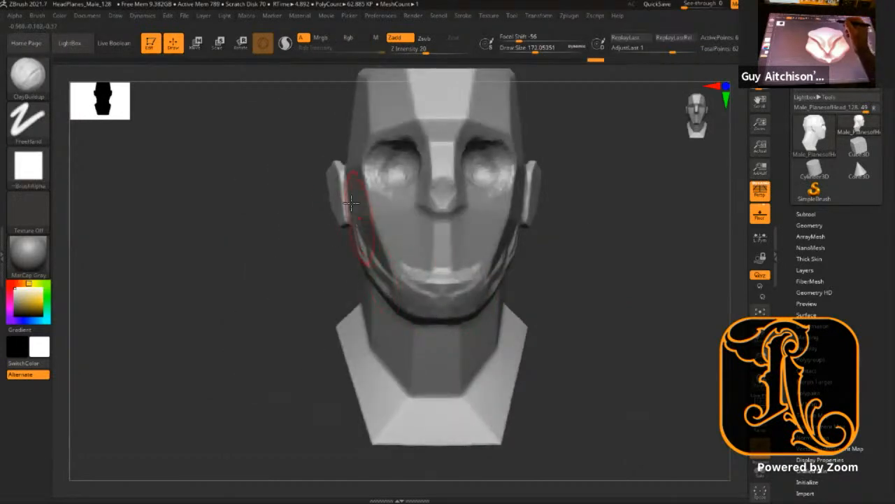
# Step: Add ClayBuildup volume to the cheeks and lower face, adjusting the brush size between strokes
pyautogui.moveTo(279, 267); pyautogui.dragTo(343, 263)
pyautogui.press('s')
pyautogui.moveTo(393, 227)
pyautogui.mouseDown()
pyautogui.moveTo(372, 227)
pyautogui.moveTo(410, 224)
pyautogui.moveTo(441, 266)
pyautogui.mouseUp()
pyautogui.keyDown('shift'); pyautogui.moveTo(564, 252); pyautogui.dragTo(500, 254); pyautogui.keyUp('shift')
pyautogui.press('s')
pyautogui.moveTo(449, 288); pyautogui.dragTo(472, 306)
pyautogui.moveTo(469, 244)
pyautogui.mouseDown()
pyautogui.moveTo(440, 243)
pyautogui.moveTo(455, 258)
pyautogui.moveTo(499, 248)
pyautogui.mouseUp()
# Step: Work over the ear on the side of the head and smooth it into the surrounding surface
pyautogui.moveTo(634, 246); pyautogui.dragTo(609, 377)
pyautogui.moveTo(628, 333); pyautogui.dragTo(390, 130)
pyautogui.moveTo(310, 181)
pyautogui.mouseDown()
pyautogui.moveTo(310, 228)
pyautogui.moveTo(304, 190)
pyautogui.moveTo(298, 226)
pyautogui.mouseUp()
pyautogui.moveTo(282, 179)
pyautogui.mouseDown()
pyautogui.moveTo(302, 223)
pyautogui.moveTo(297, 194)
pyautogui.moveTo(307, 235)
pyautogui.mouseUp()
pyautogui.keyDown('shift'); pyautogui.moveTo(312, 183); pyautogui.dragTo(288, 210); pyautogui.keyUp('shift')
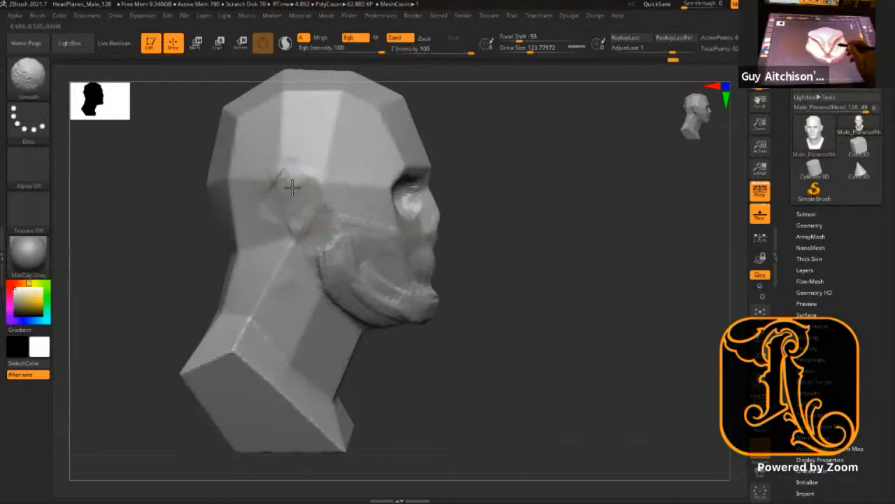
# Step: Add form to the side of the face and carve the nose into a skull-like hollow with ClayBuildup
pyautogui.moveTo(580, 304)
pyautogui.mouseDown()
pyautogui.moveTo(261, 262)
pyautogui.moveTo(332, 240)
pyautogui.moveTo(407, 294)
pyautogui.mouseUp()
pyautogui.keyDown('shift'); pyautogui.moveTo(615, 300); pyautogui.dragTo(585, 277); pyautogui.keyUp('shift')
pyautogui.moveTo(349, 279); pyautogui.dragTo(359, 214)
pyautogui.moveTo(548, 238)
pyautogui.keyDown('alt'); pyautogui.mouseDown()
pyautogui.moveTo(412, 300)
pyautogui.moveTo(425, 283)
pyautogui.moveTo(432, 337)
pyautogui.mouseUp(); pyautogui.keyUp('alt')
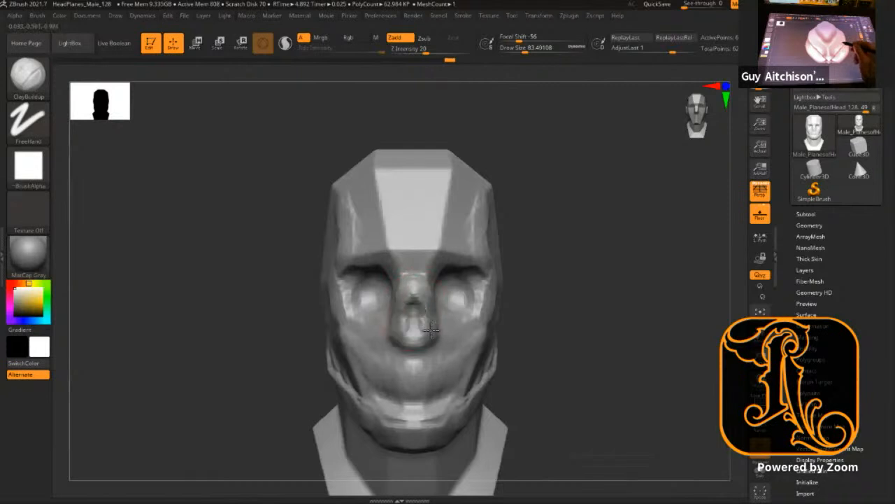
pyautogui.moveTo(562, 264)
pyautogui.mouseDown()
pyautogui.moveTo(647, 274)
pyautogui.moveTo(552, 265)
pyautogui.mouseUp()
pyautogui.press(']')
pyautogui.moveTo(415, 290)
pyautogui.mouseDown()
pyautogui.moveTo(401, 347)
pyautogui.moveTo(432, 305)
pyautogui.mouseUp()
# Step: Sculpt long muscle strokes down the side of the neck with ClayBuildup at draw size about 182
pyautogui.moveTo(613, 309)
pyautogui.mouseDown()
pyautogui.moveTo(619, 299)
pyautogui.moveTo(588, 276)
pyautogui.moveTo(593, 198)
pyautogui.mouseUp()
pyautogui.moveTo(525, 200); pyautogui.dragTo(571, 184)
pyautogui.moveTo(319, 184); pyautogui.dragTo(352, 295)
pyautogui.moveTo(321, 188); pyautogui.dragTo(351, 289)
pyautogui.moveTo(568, 282)
pyautogui.keyDown('shift'); pyautogui.mouseDown()
pyautogui.moveTo(582, 279)
pyautogui.moveTo(583, 251)
pyautogui.moveTo(620, 241)
pyautogui.mouseUp(); pyautogui.keyUp('shift')
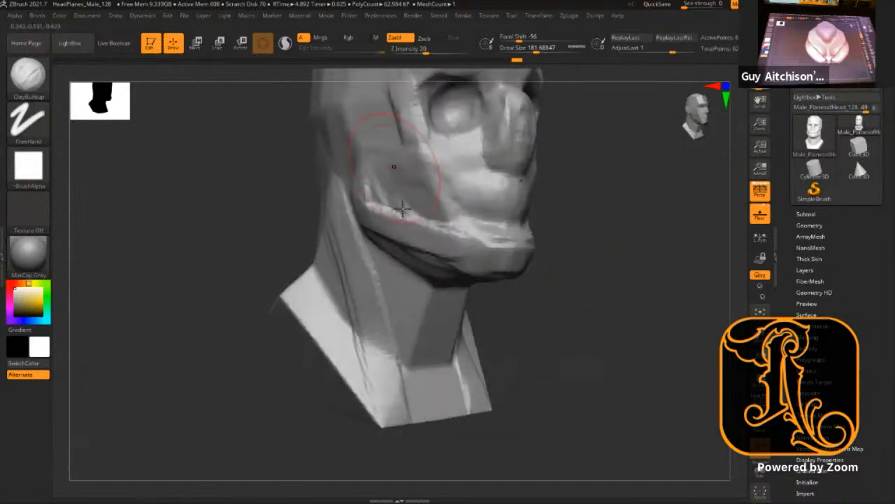
# Step: Deepen the nasal cavity and define its upper rim with ClayBuildup at draw size about 51
pyautogui.moveTo(508, 236)
pyautogui.mouseDown()
pyautogui.moveTo(600, 314)
pyautogui.moveTo(368, 225)
pyautogui.mouseUp()
pyautogui.press('s')
pyautogui.moveTo(411, 250)
pyautogui.mouseDown()
pyautogui.moveTo(393, 248)
pyautogui.moveTo(408, 267)
pyautogui.moveTo(392, 255)
pyautogui.mouseUp()
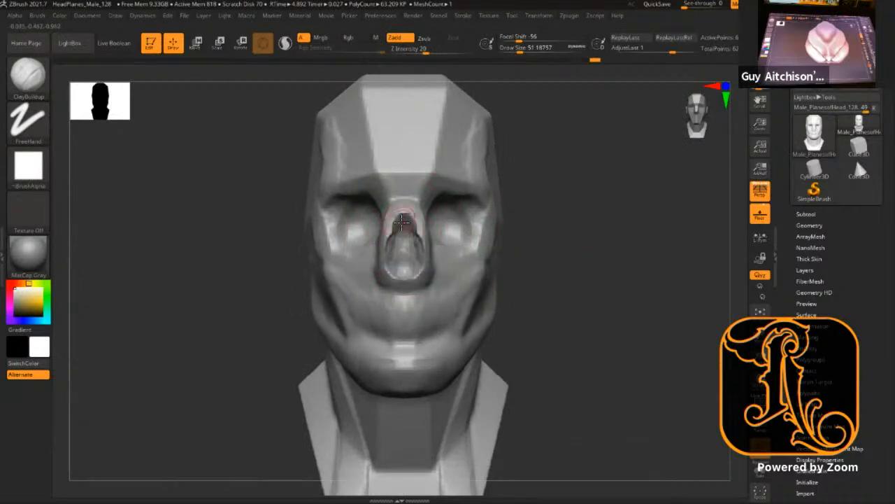
pyautogui.keyDown('alt'); pyautogui.moveTo(402, 223); pyautogui.dragTo(391, 265); pyautogui.keyUp('alt')
pyautogui.keyDown('alt'); pyautogui.moveTo(408, 234); pyautogui.dragTo(413, 272); pyautogui.keyUp('alt')
pyautogui.moveTo(647, 251)
pyautogui.mouseDown()
pyautogui.moveTo(297, 217)
pyautogui.moveTo(433, 287)
pyautogui.mouseUp()
pyautogui.moveTo(403, 201); pyautogui.dragTo(418, 234)
pyautogui.keyDown('shift'); pyautogui.moveTo(284, 210); pyautogui.dragTo(368, 216); pyautogui.keyUp('shift')
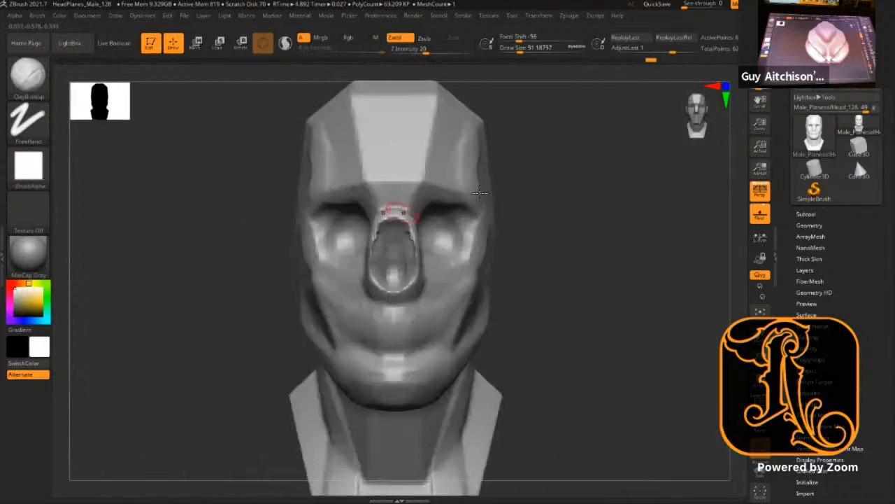
# Step: Choose the Move brush for the head and adjust its draw size
pyautogui.moveTo(618, 250); pyautogui.dragTo(568, 219)
pyautogui.press('b')
pyautogui.press('m')
pyautogui.press('v')
pyautogui.press('s')
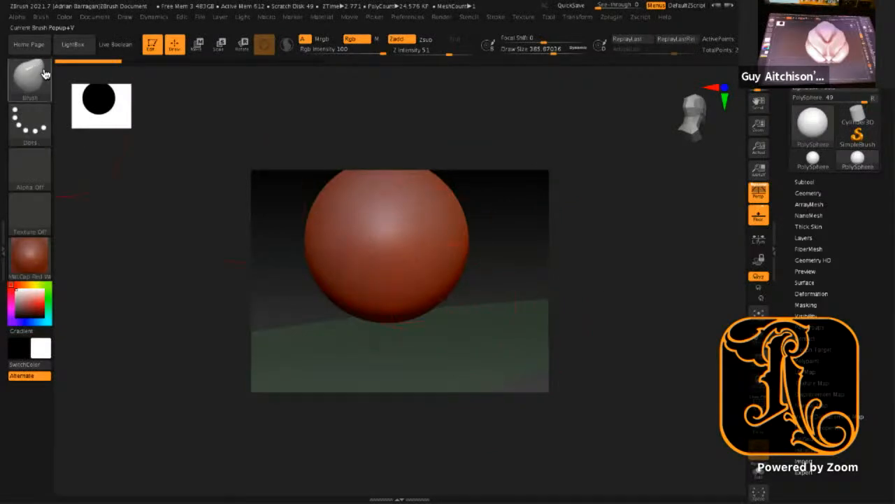
# Step: Try pulling the PolySphere's side outward with the Move brush and undo the stroke
pyautogui.moveTo(445, 261)
pyautogui.mouseDown()
pyautogui.moveTo(530, 274)
pyautogui.moveTo(441, 264)
pyautogui.moveTo(501, 275)
pyautogui.mouseUp()
pyautogui.hotkey('ctrl', 'z')
pyautogui.hotkey('ctrl', 'z')
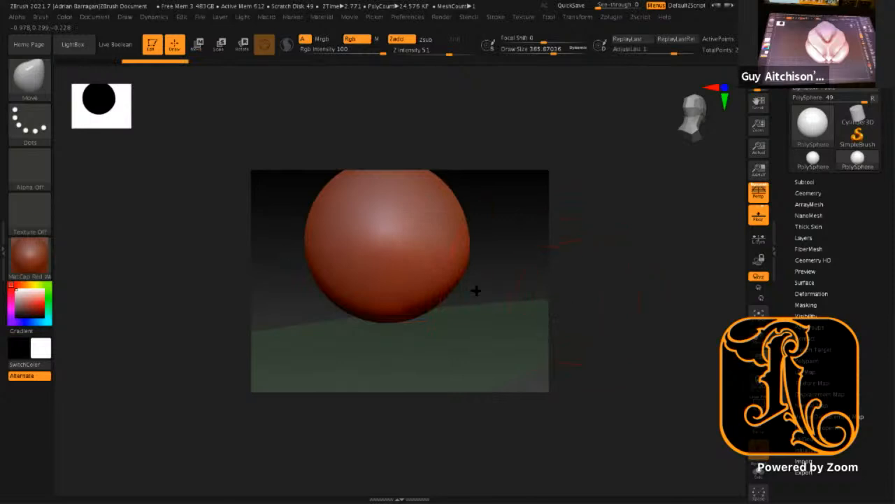
# Step: Keep the Move brush for the sphere and set its draw size to about 167
pyautogui.click(32, 81)
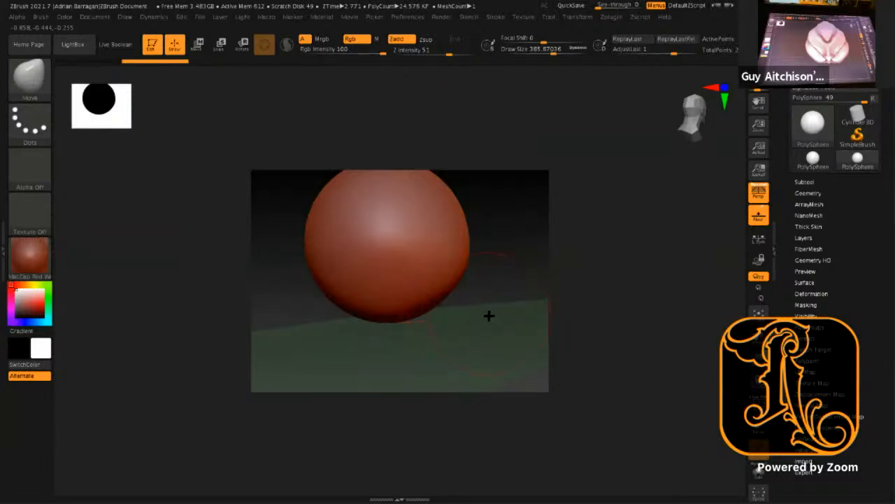
pyautogui.moveTo(481, 334)
pyautogui.mouseDown()
pyautogui.moveTo(461, 342)
pyautogui.moveTo(469, 334)
pyautogui.mouseUp()
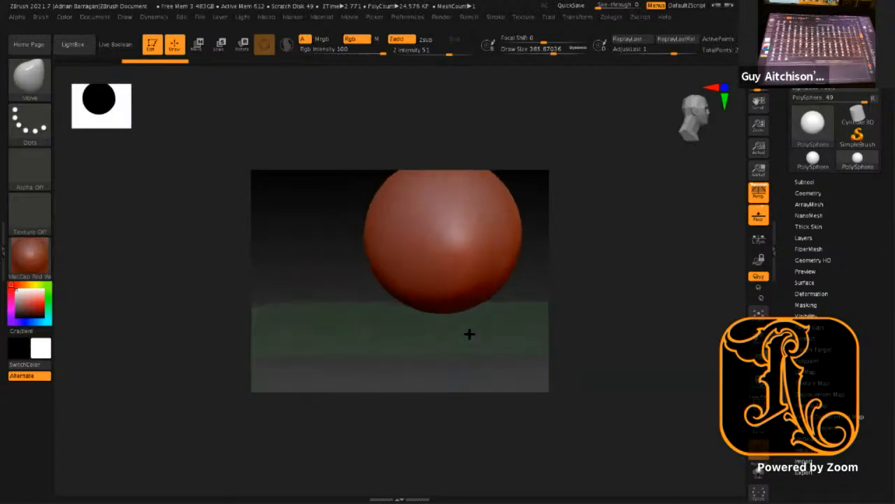
pyautogui.rightClick(389, 291)
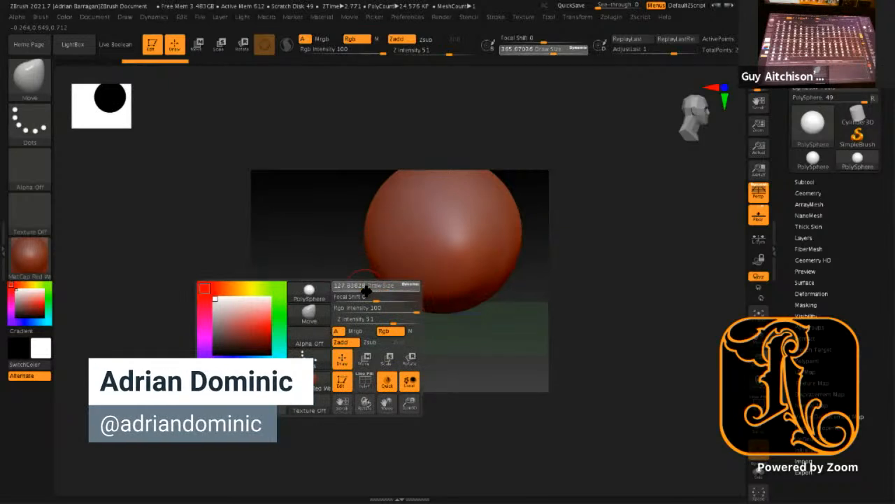
pyautogui.moveTo(373, 287); pyautogui.dragTo(375, 287)
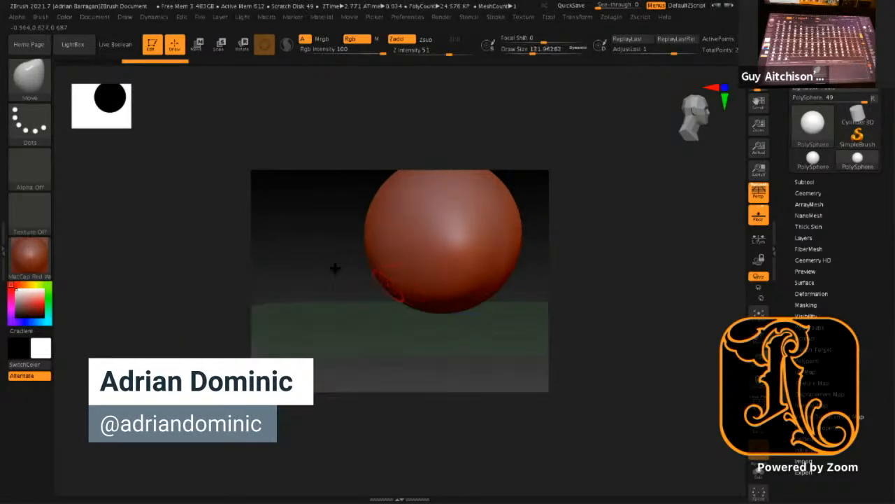
pyautogui.rightClick(402, 284)
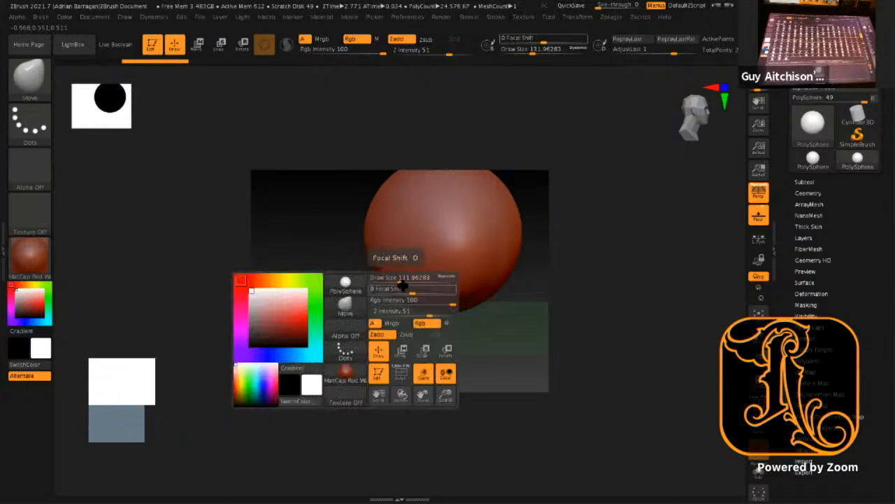
pyautogui.moveTo(402, 284); pyautogui.dragTo(417, 283)
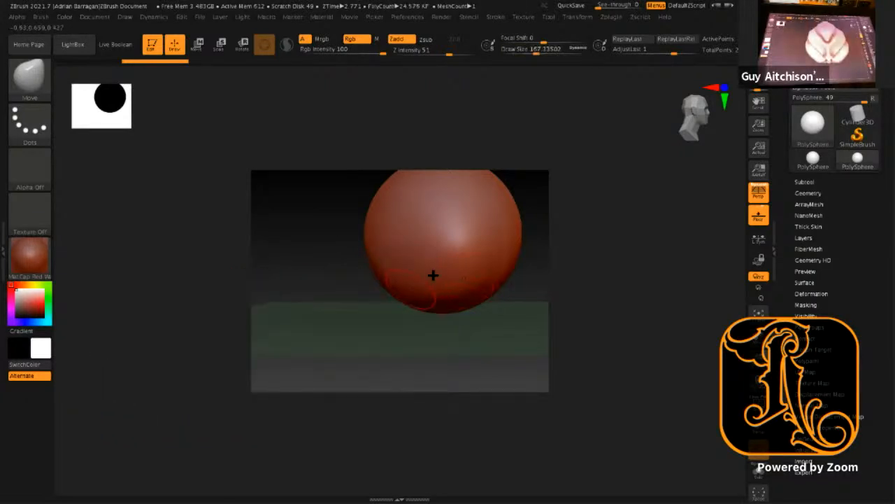
# Step: Pull two tapered legs down and outward from the sphere's underside using the Move brush with symmetry on
pyautogui.click(586, 20)
pyautogui.click(615, 282)
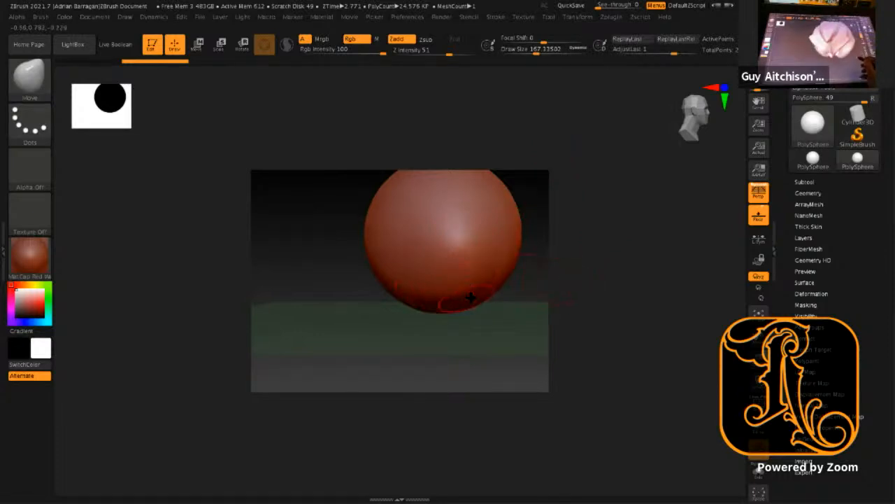
pyautogui.moveTo(487, 328)
pyautogui.mouseDown()
pyautogui.moveTo(504, 355)
pyautogui.moveTo(490, 343)
pyautogui.mouseUp()
pyautogui.moveTo(391, 283)
pyautogui.mouseDown()
pyautogui.moveTo(355, 326)
pyautogui.moveTo(392, 291)
pyautogui.mouseUp()
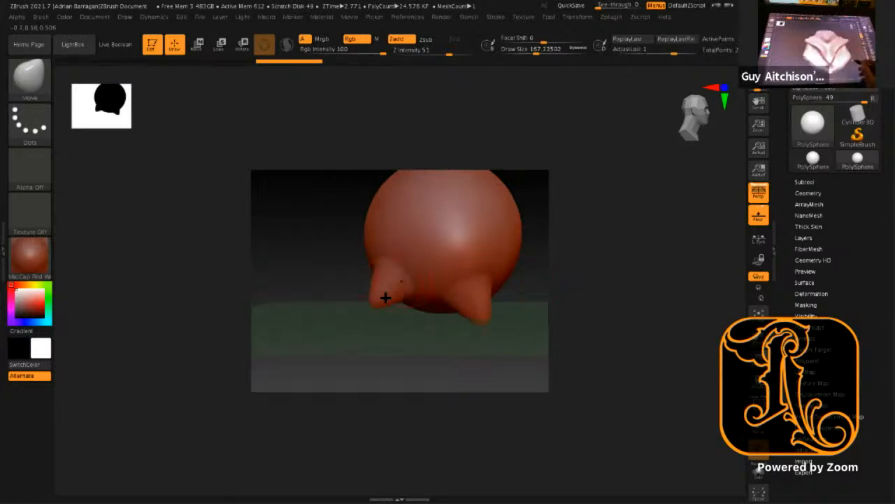
pyautogui.moveTo(355, 333); pyautogui.dragTo(348, 344)
pyautogui.moveTo(492, 326); pyautogui.dragTo(518, 349)
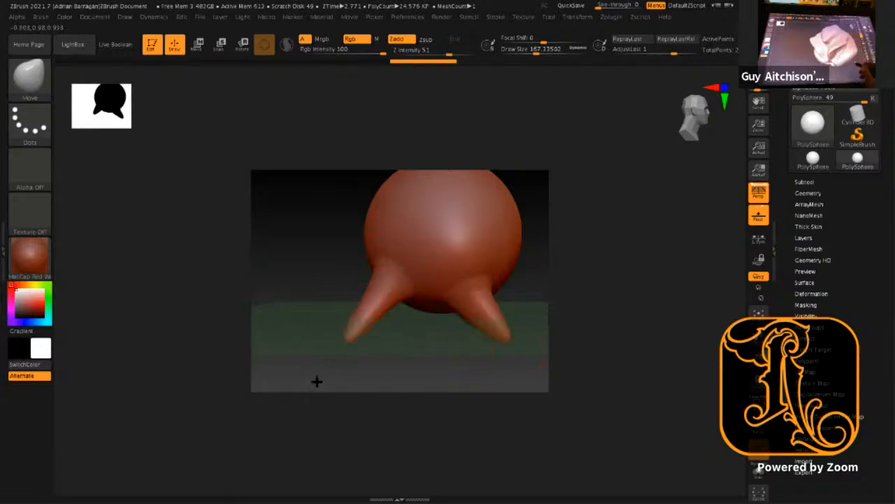
# Step: Lengthen both legs on the sphere's underside by stretching their tips downward and outward with the Move brush
pyautogui.moveTo(361, 332); pyautogui.dragTo(328, 371)
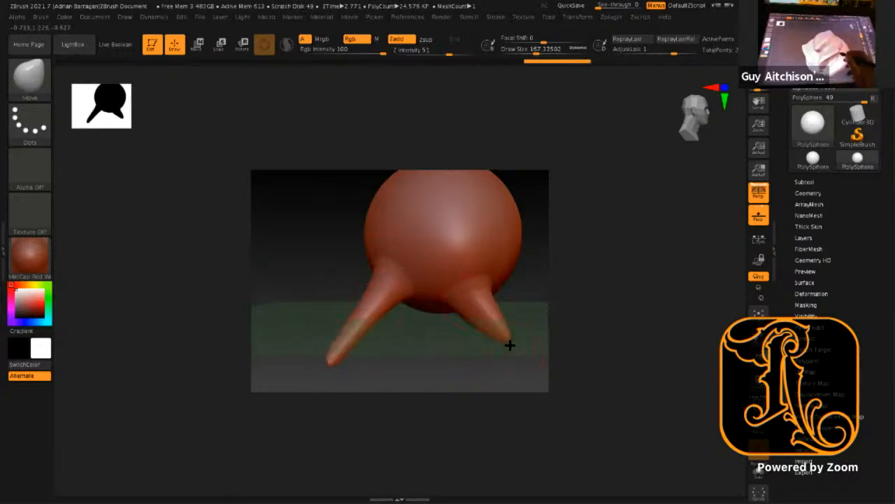
pyautogui.moveTo(509, 341); pyautogui.dragTo(531, 383)
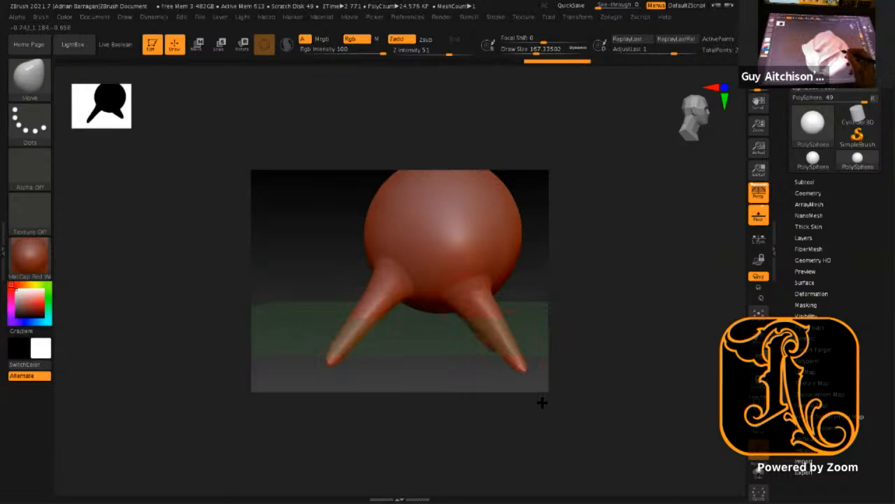
# Step: Set the Move brush's draw size to about 344 and pull the body's ends outward, pushing it in above the leg bases
pyautogui.rightClick(448, 328)
pyautogui.moveTo(440, 329); pyautogui.dragTo(457, 335)
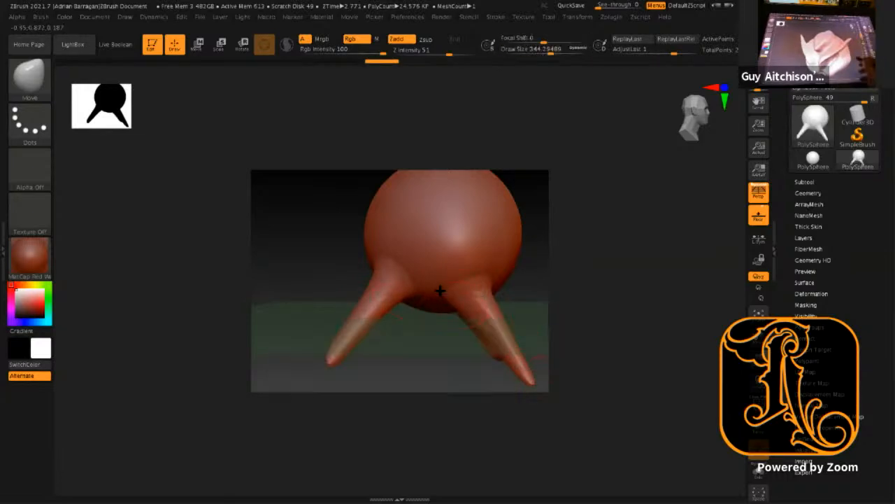
pyautogui.moveTo(433, 299)
pyautogui.mouseDown()
pyautogui.moveTo(436, 280)
pyautogui.moveTo(448, 308)
pyautogui.moveTo(511, 288)
pyautogui.moveTo(475, 307)
pyautogui.moveTo(471, 288)
pyautogui.moveTo(448, 295)
pyautogui.mouseUp()
pyautogui.moveTo(333, 220); pyautogui.dragTo(356, 231)
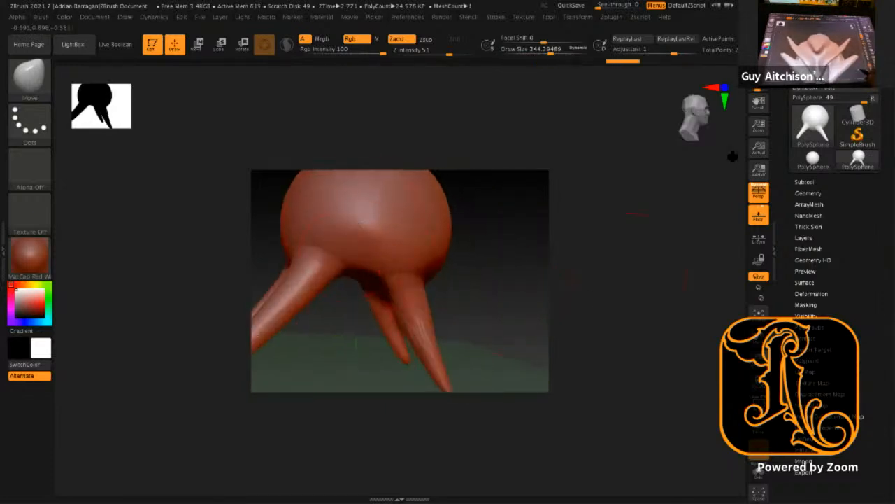
pyautogui.moveTo(759, 125); pyautogui.dragTo(769, 155)
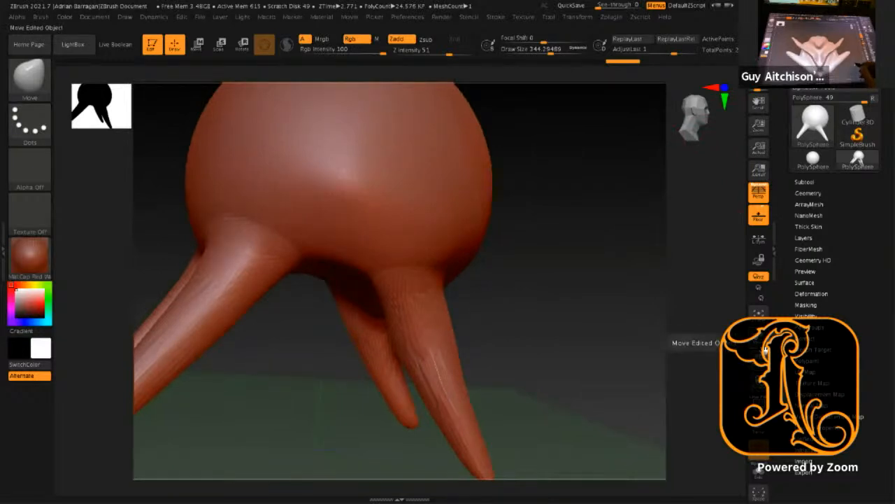
pyautogui.moveTo(638, 282); pyautogui.dragTo(427, 240)
pyautogui.moveTo(516, 216)
pyautogui.mouseDown()
pyautogui.moveTo(544, 259)
pyautogui.moveTo(497, 212)
pyautogui.moveTo(528, 208)
pyautogui.moveTo(564, 268)
pyautogui.moveTo(588, 270)
pyautogui.moveTo(562, 263)
pyautogui.mouseUp()
pyautogui.moveTo(329, 142); pyautogui.dragTo(280, 154)
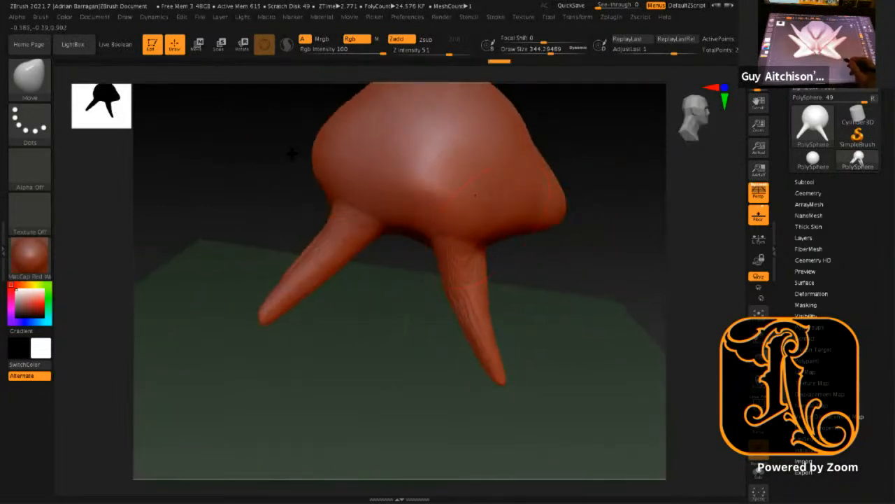
pyautogui.moveTo(328, 186); pyautogui.dragTo(352, 184)
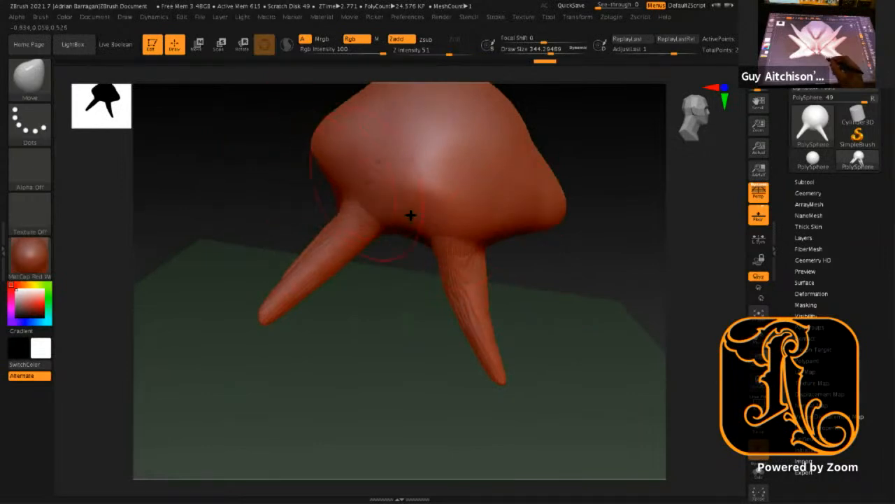
pyautogui.moveTo(420, 203)
pyautogui.mouseDown()
pyautogui.moveTo(422, 216)
pyautogui.moveTo(436, 183)
pyautogui.moveTo(420, 205)
pyautogui.moveTo(428, 193)
pyautogui.mouseUp()
# Step: Push the body's underside up between the legs and shape its lower edge from several sides with the Move brush
pyautogui.moveTo(561, 254); pyautogui.dragTo(414, 296)
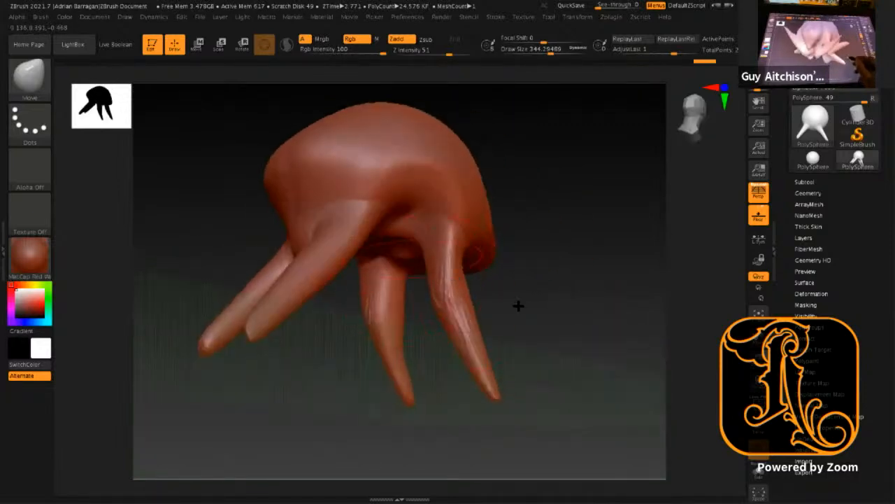
pyautogui.moveTo(505, 304); pyautogui.dragTo(471, 180)
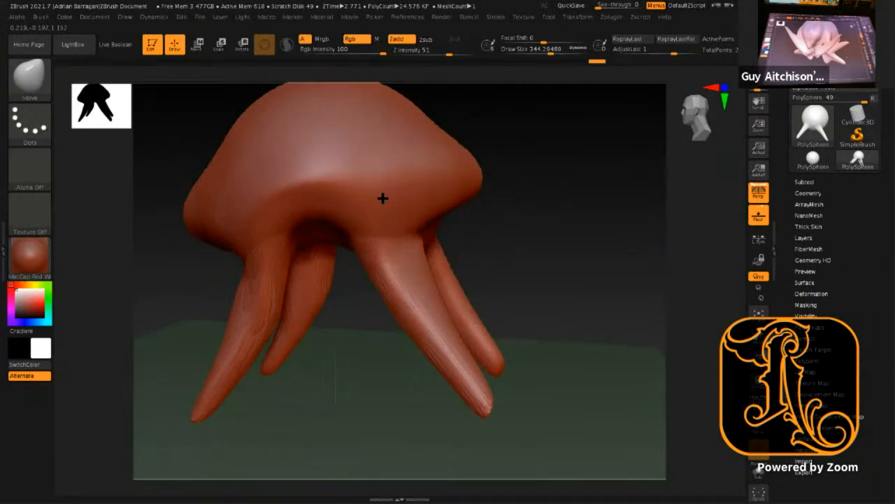
pyautogui.moveTo(367, 183); pyautogui.dragTo(364, 166)
pyautogui.moveTo(560, 250); pyautogui.dragTo(517, 236)
pyautogui.moveTo(585, 217); pyautogui.dragTo(638, 154)
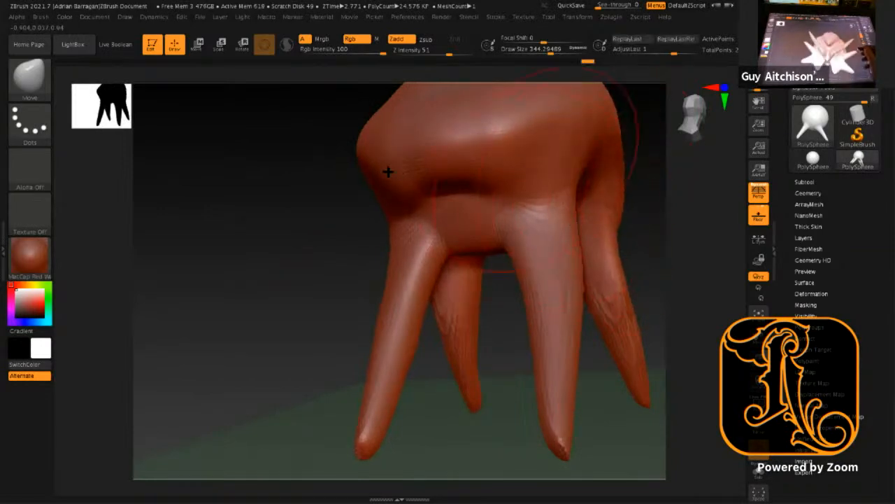
pyautogui.moveTo(419, 165)
pyautogui.mouseDown()
pyautogui.moveTo(455, 188)
pyautogui.moveTo(480, 187)
pyautogui.mouseUp()
pyautogui.moveTo(474, 242); pyautogui.dragTo(479, 205)
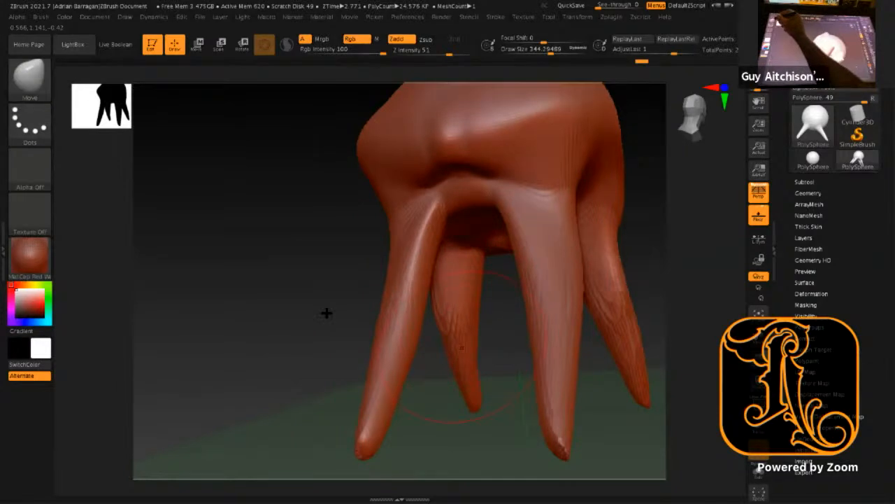
pyautogui.moveTo(357, 318); pyautogui.dragTo(405, 294)
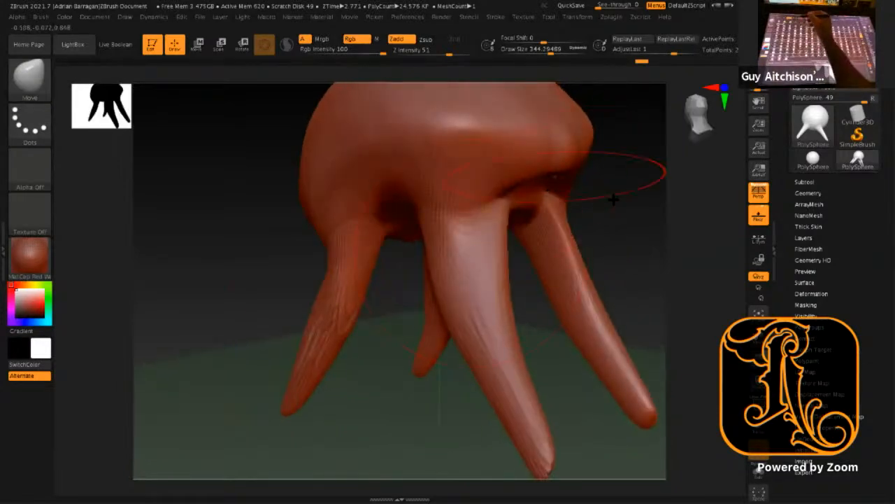
pyautogui.moveTo(619, 201); pyautogui.dragTo(536, 146)
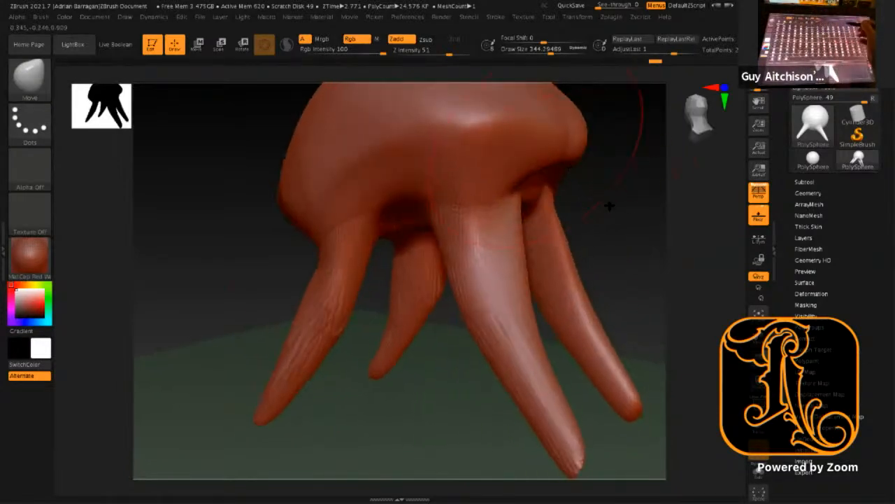
pyautogui.moveTo(636, 207); pyautogui.dragTo(252, 333)
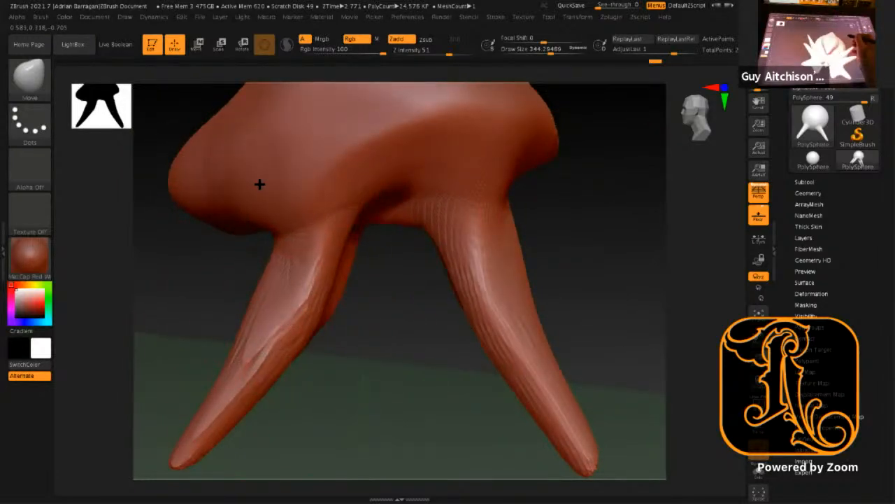
pyautogui.moveTo(402, 350); pyautogui.dragTo(384, 362)
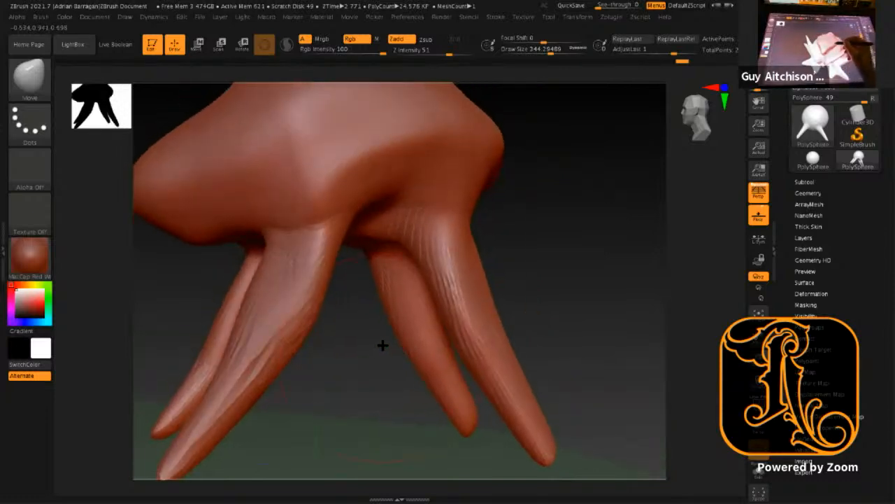
# Step: Turn on DynaMesh for the creature's geometry and agree to freeze its subdivision levels
pyautogui.click(812, 193)
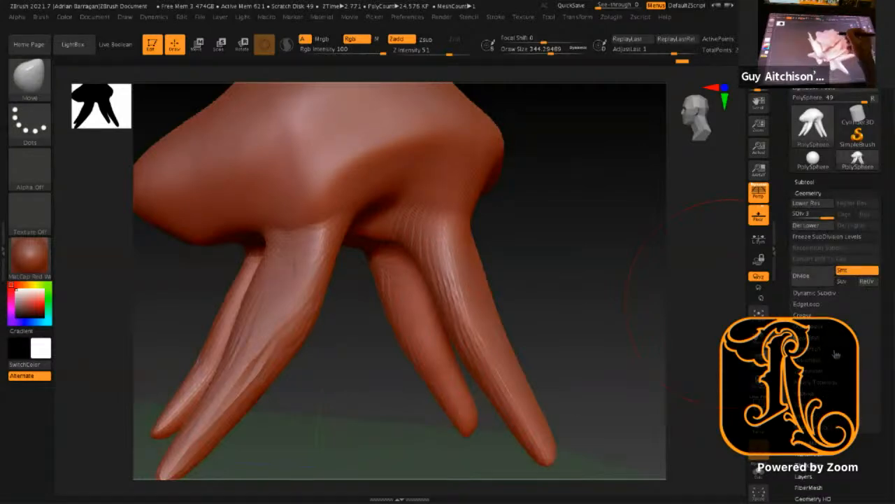
pyautogui.click(837, 354)
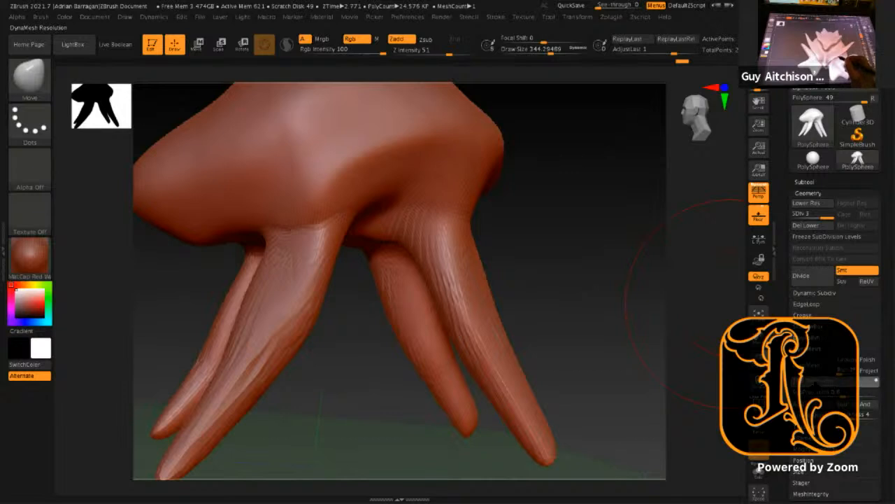
pyautogui.click(823, 375)
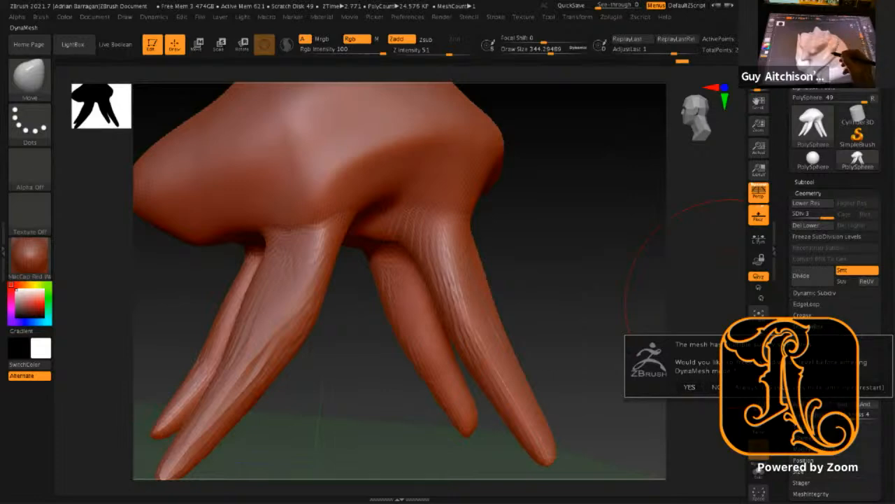
pyautogui.click(691, 389)
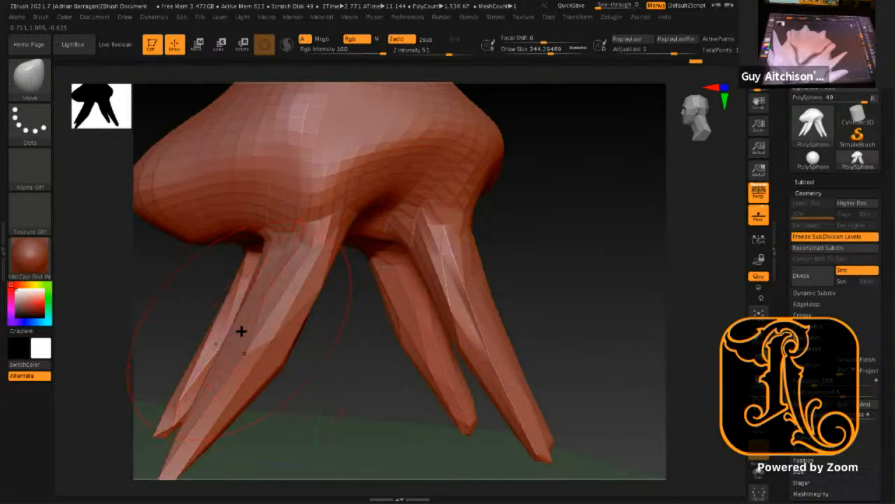
# Step: Try pulling one of the faceted legs upward with the Move brush and undo the stroke
pyautogui.moveTo(238, 359); pyautogui.dragTo(286, 249)
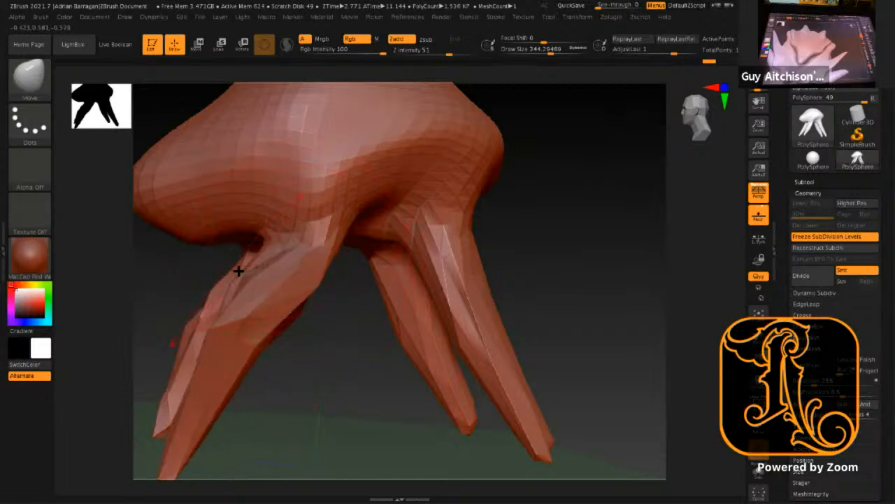
pyautogui.hotkey('ctrl', 'z')
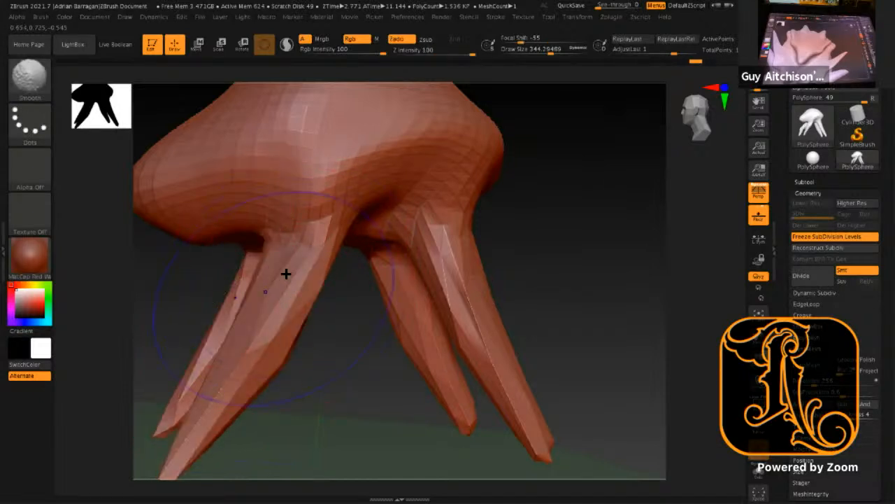
# Step: Smooth the faceted legs from their bases down to the tips and check the whole creature's shape
pyautogui.keyDown('shift'); pyautogui.moveTo(284, 280); pyautogui.dragTo(280, 285); pyautogui.keyUp('shift')
pyautogui.keyDown('shift'); pyautogui.moveTo(472, 262); pyautogui.dragTo(516, 382); pyautogui.keyUp('shift')
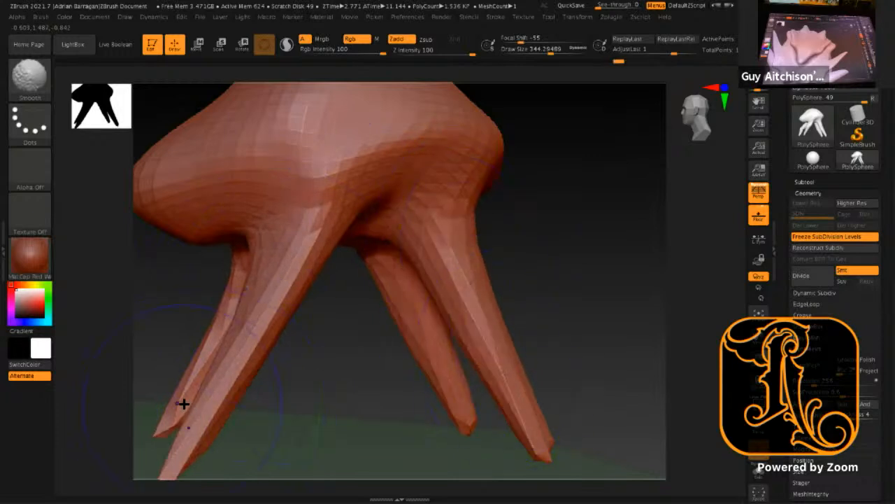
pyautogui.keyDown('shift'); pyautogui.moveTo(181, 402); pyautogui.dragTo(228, 387); pyautogui.keyUp('shift')
pyautogui.moveTo(544, 447)
pyautogui.keyDown('shift'); pyautogui.mouseDown()
pyautogui.moveTo(563, 419)
pyautogui.moveTo(550, 376)
pyautogui.mouseUp(); pyautogui.keyUp('shift')
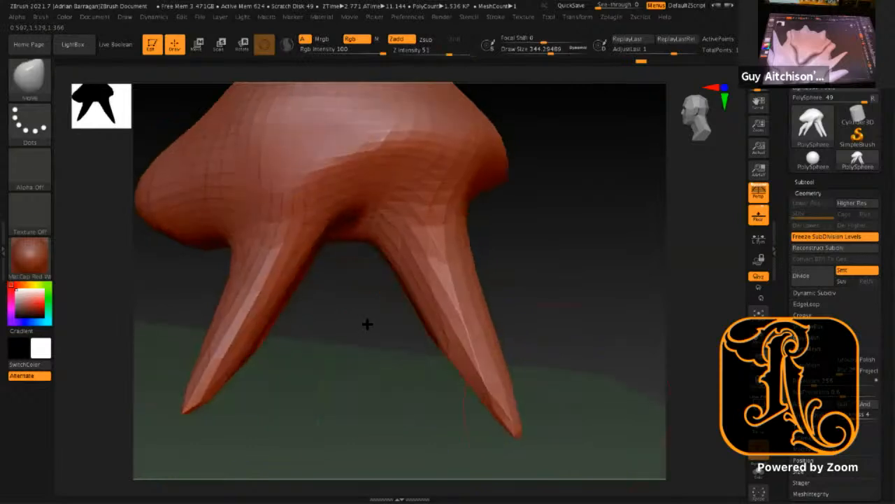
pyautogui.moveTo(543, 263)
pyautogui.keyDown('ctrl'); pyautogui.mouseDown()
pyautogui.moveTo(559, 342)
pyautogui.moveTo(570, 350)
pyautogui.mouseUp(); pyautogui.keyUp('ctrl')
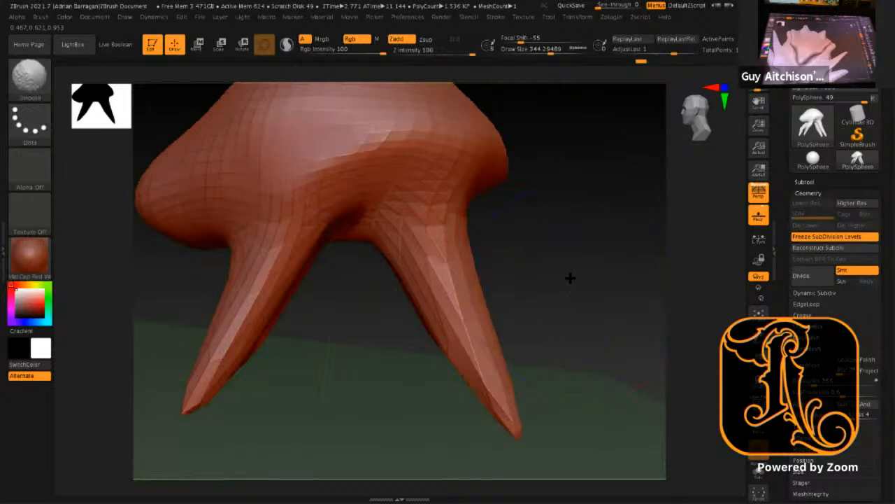
pyautogui.keyDown('shift'); pyautogui.moveTo(570, 277); pyautogui.dragTo(557, 248); pyautogui.keyUp('shift')
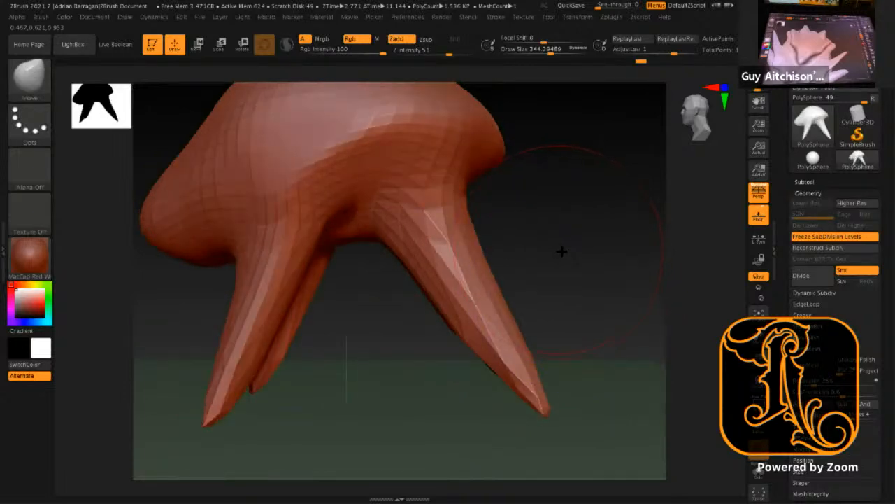
pyautogui.moveTo(563, 273); pyautogui.dragTo(509, 253)
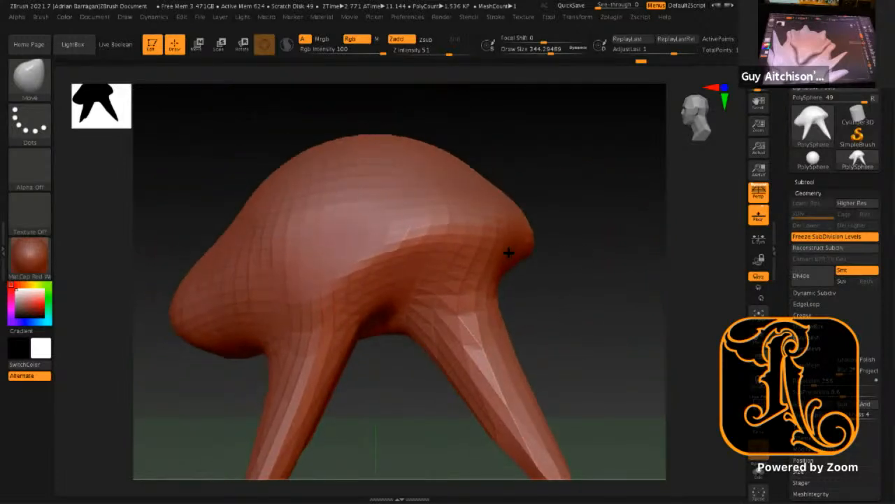
pyautogui.keyDown('alt'); pyautogui.moveTo(592, 325); pyautogui.dragTo(403, 293); pyautogui.keyUp('alt')
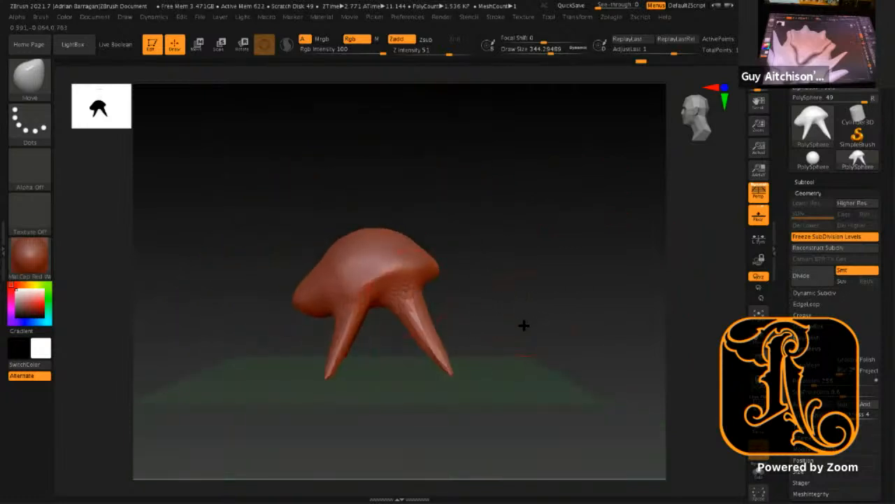
pyautogui.moveTo(506, 325); pyautogui.dragTo(533, 380)
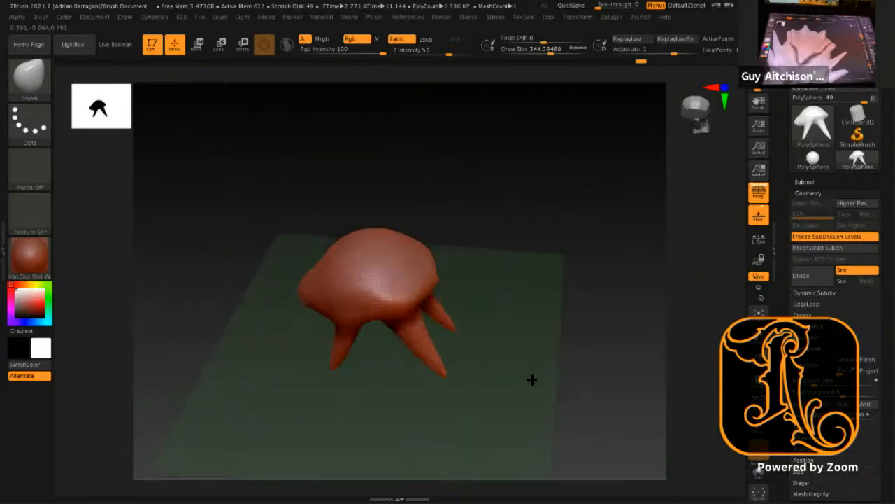
# Step: Choose the SnakeHook brush and set its draw size to about 167
pyautogui.click(29, 95)
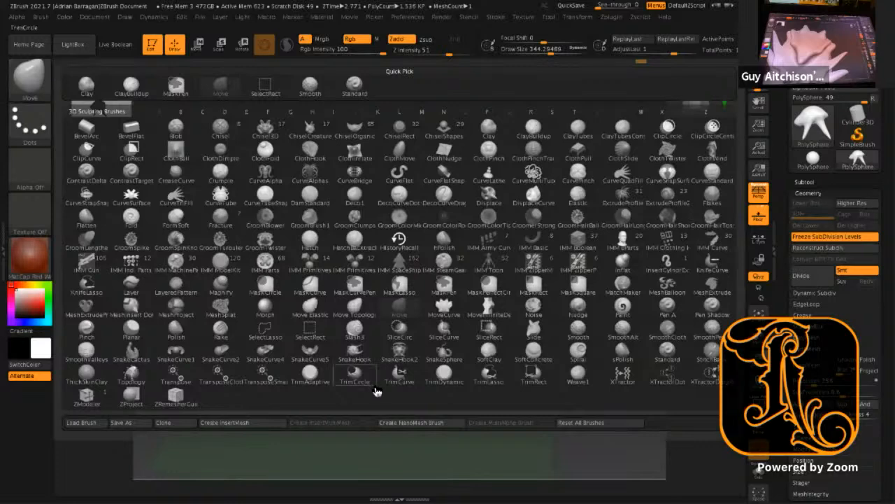
pyautogui.click(356, 355)
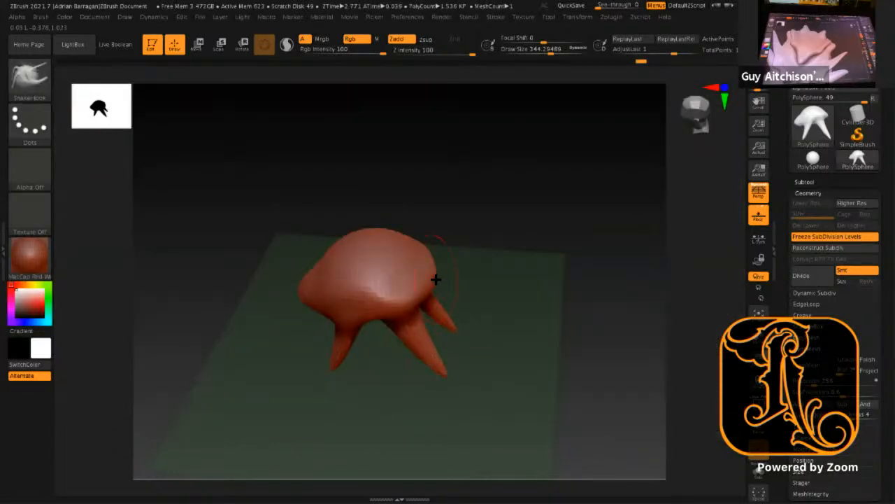
pyautogui.press('space')
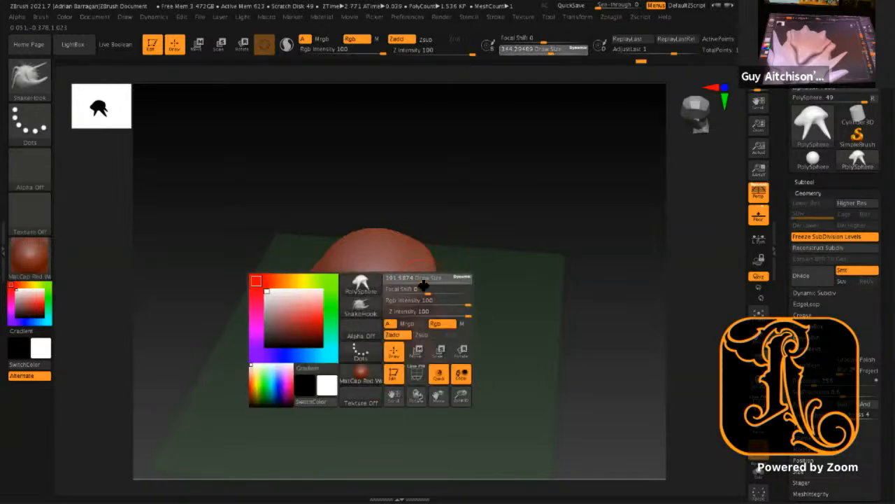
pyautogui.moveTo(422, 287); pyautogui.dragTo(420, 286)
pyautogui.moveTo(500, 284); pyautogui.dragTo(495, 278)
# Step: Try pulling a horn out of the body's blunt end with the SnakeHook brush and undo the stroke
pyautogui.moveTo(439, 278); pyautogui.dragTo(592, 288)
pyautogui.hotkey('ctrl', 'z')
# Step: Pull one long straight horn out of the middle of the body's blunt end with SnakeHook in a straight top view
pyautogui.moveTo(542, 368); pyautogui.dragTo(510, 353)
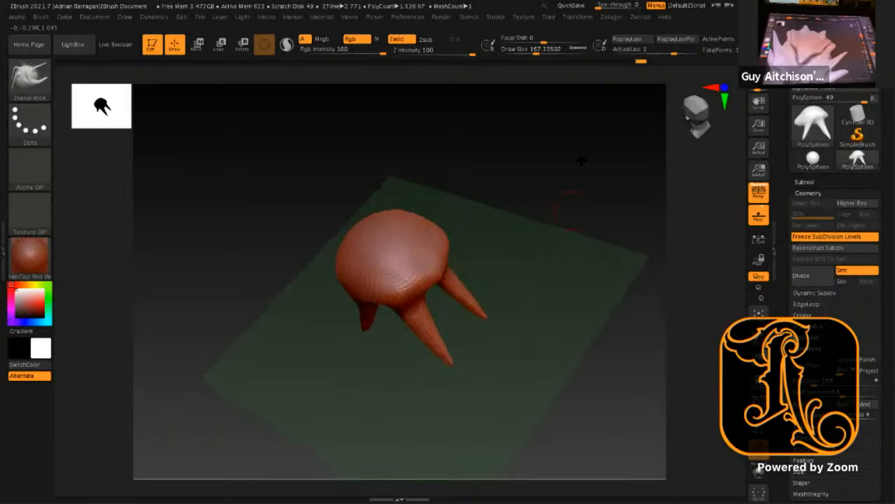
pyautogui.keyDown('shift'); pyautogui.moveTo(586, 209); pyautogui.dragTo(583, 208); pyautogui.keyUp('shift')
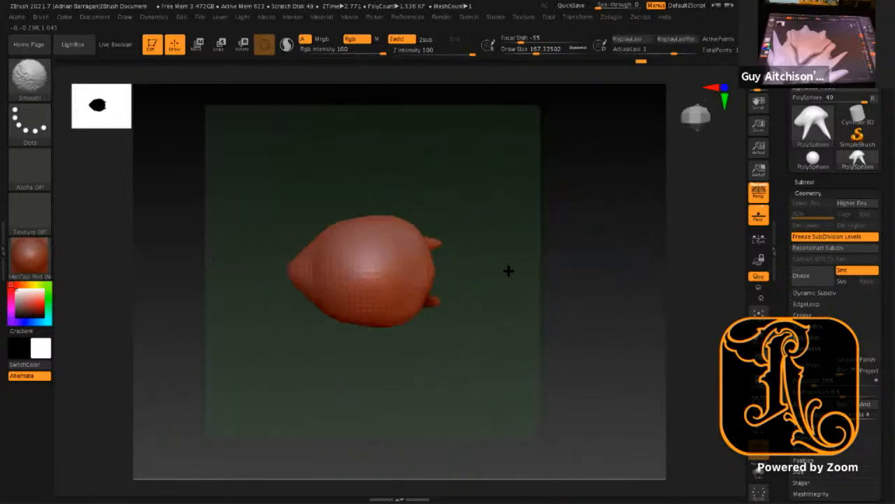
pyautogui.moveTo(436, 272); pyautogui.dragTo(660, 266)
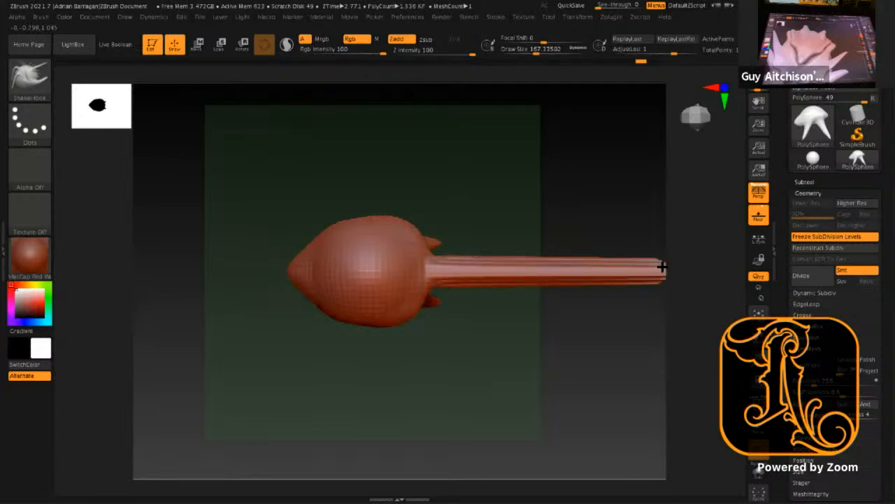
pyautogui.moveTo(535, 328); pyautogui.dragTo(532, 352)
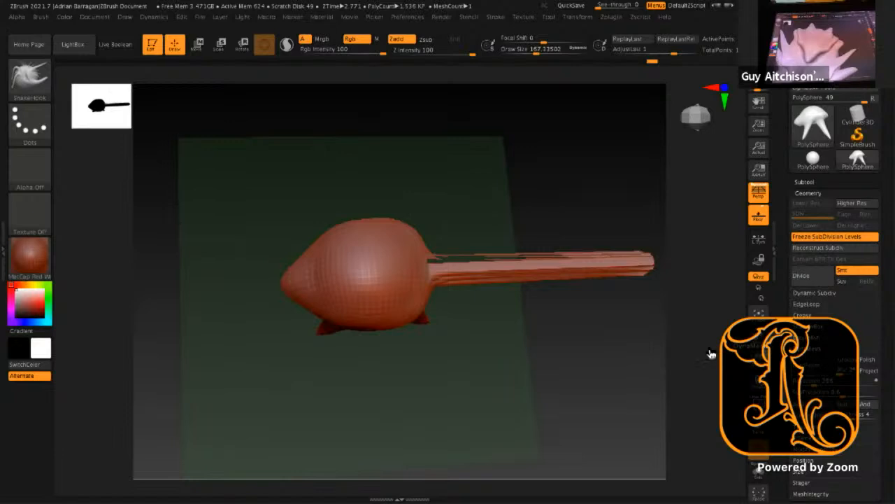
# Step: Choose the Move brush, set its draw size to about 251, and bend the horn near its base
pyautogui.moveTo(515, 372)
pyautogui.mouseDown()
pyautogui.moveTo(515, 330)
pyautogui.moveTo(503, 324)
pyautogui.moveTo(488, 338)
pyautogui.moveTo(504, 306)
pyautogui.mouseUp()
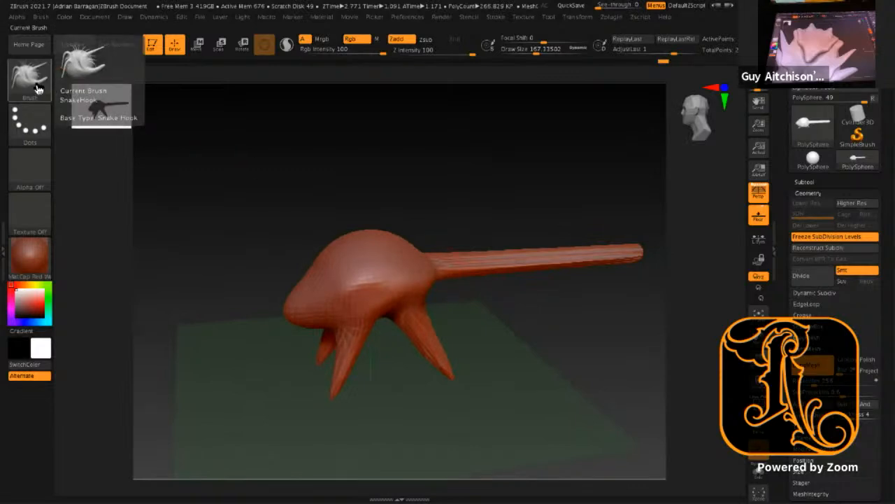
pyautogui.press('b')
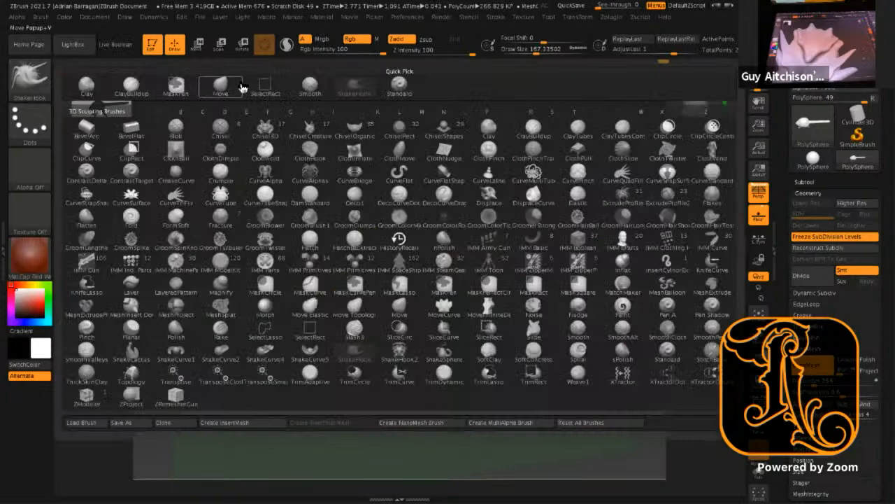
pyautogui.click(220, 85)
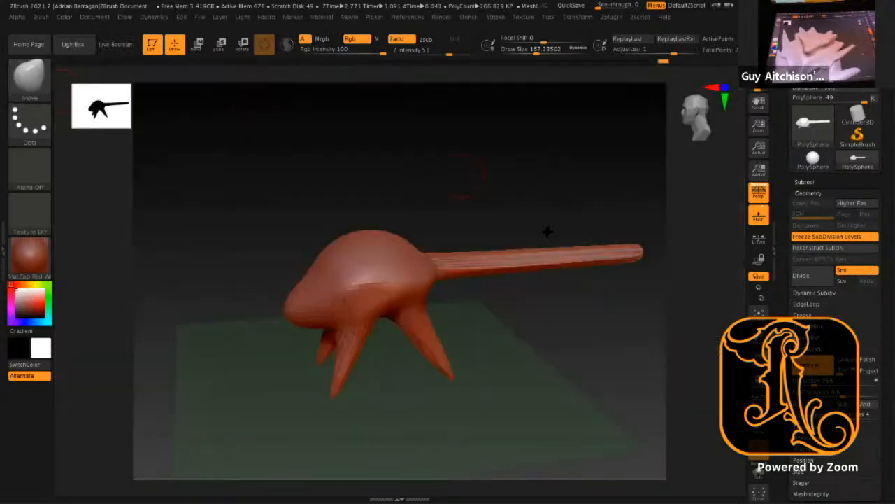
pyautogui.moveTo(536, 325); pyautogui.dragTo(535, 326)
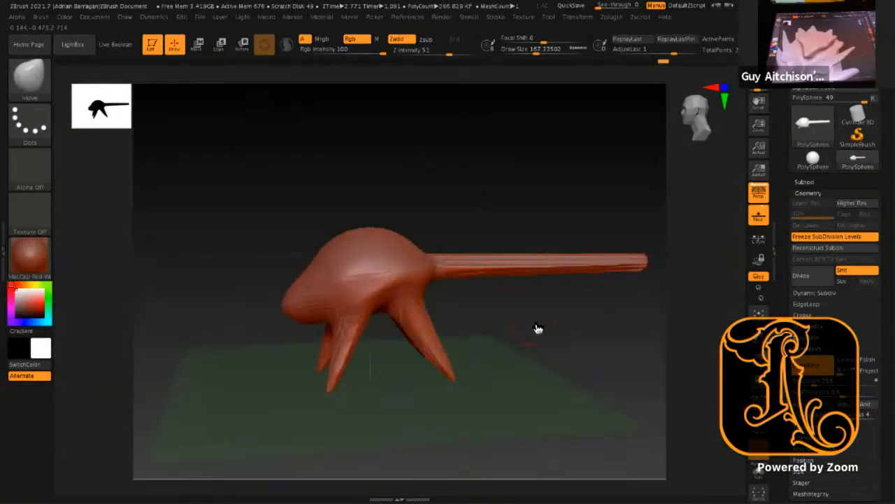
pyautogui.press('space')
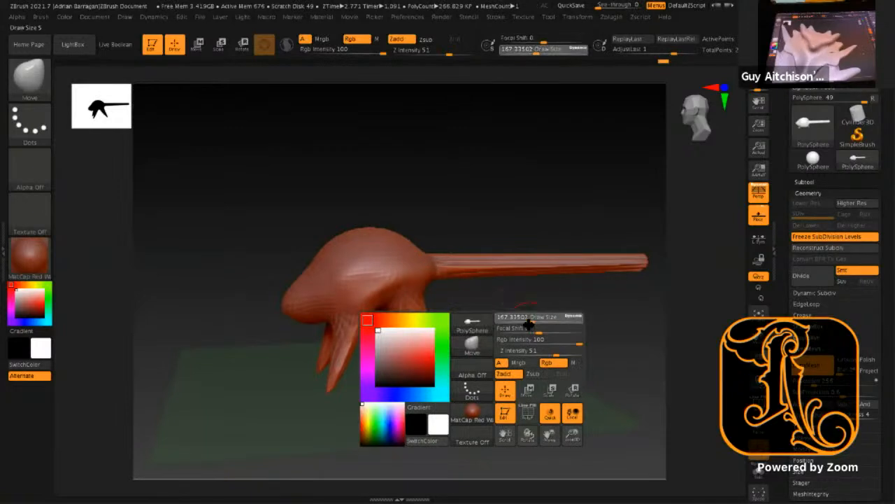
pyautogui.moveTo(530, 323); pyautogui.dragTo(543, 323)
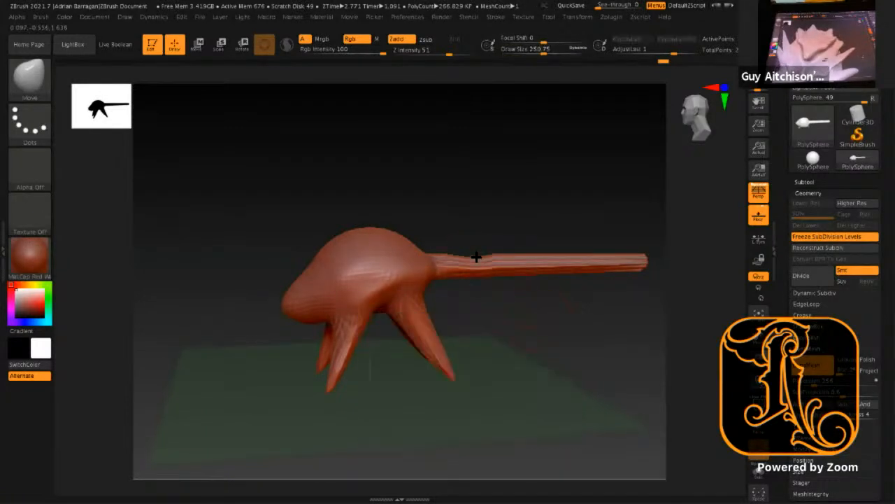
pyautogui.moveTo(466, 268); pyautogui.dragTo(504, 262)
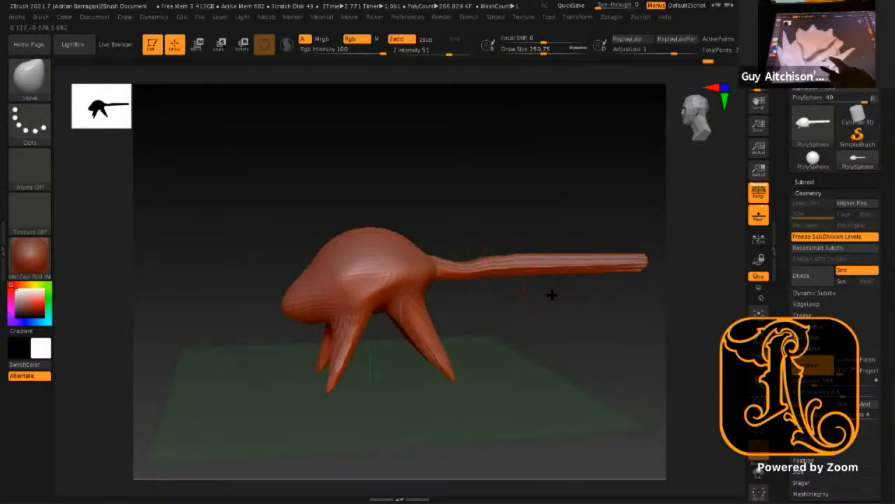
# Step: Set the Move brush's draw size to about 585 and bend the straight horn into a broad S-curve
pyautogui.press('space')
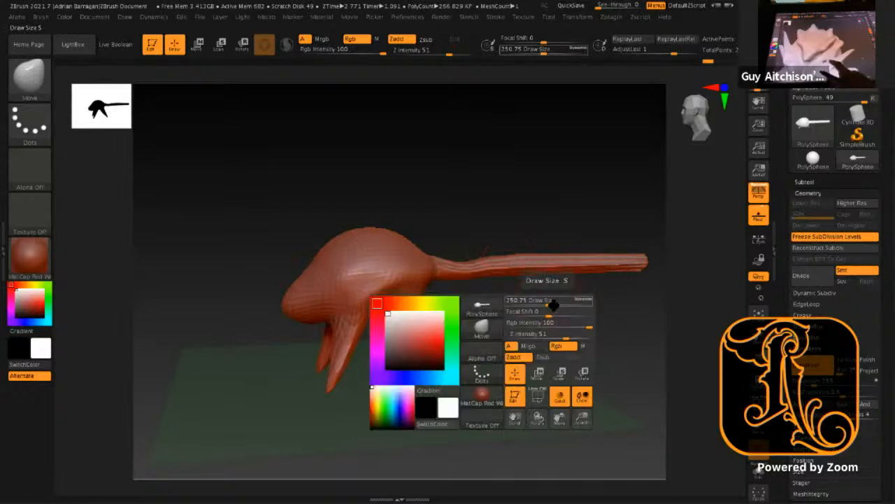
pyautogui.moveTo(558, 305)
pyautogui.mouseDown()
pyautogui.moveTo(574, 300)
pyautogui.moveTo(564, 282)
pyautogui.mouseUp()
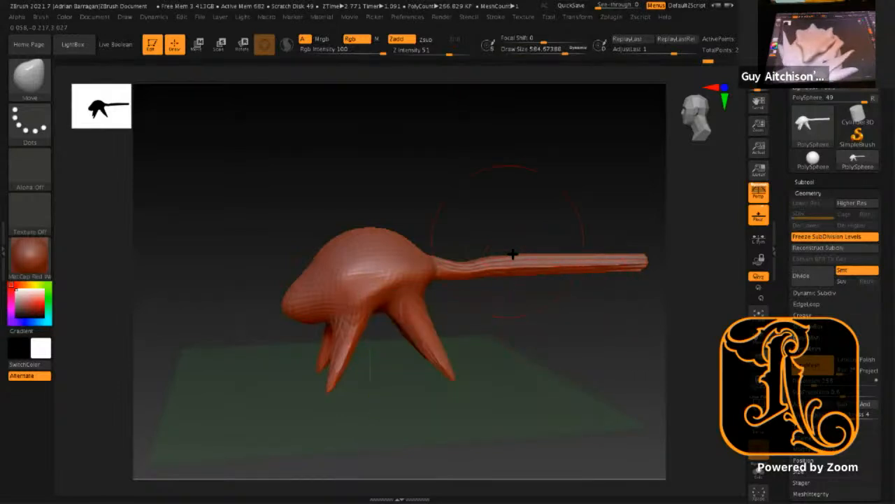
pyautogui.moveTo(517, 256)
pyautogui.mouseDown()
pyautogui.moveTo(490, 264)
pyautogui.moveTo(494, 275)
pyautogui.moveTo(462, 267)
pyautogui.moveTo(453, 291)
pyautogui.moveTo(462, 295)
pyautogui.mouseUp()
pyautogui.moveTo(551, 266)
pyautogui.mouseDown()
pyautogui.moveTo(544, 263)
pyautogui.moveTo(616, 276)
pyautogui.moveTo(624, 245)
pyautogui.moveTo(584, 252)
pyautogui.moveTo(528, 243)
pyautogui.mouseUp()
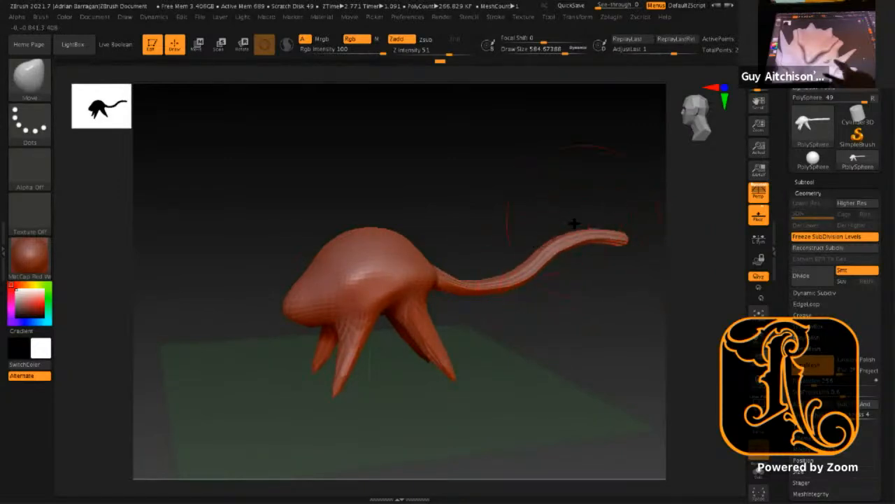
# Step: Bend the outer half of the horn upright and curl its tip over
pyautogui.moveTo(627, 235)
pyautogui.mouseDown()
pyautogui.moveTo(616, 202)
pyautogui.moveTo(599, 186)
pyautogui.mouseUp()
pyautogui.moveTo(560, 254); pyautogui.dragTo(568, 258)
pyautogui.moveTo(603, 189); pyautogui.dragTo(586, 177)
pyautogui.moveTo(562, 259); pyautogui.dragTo(579, 271)
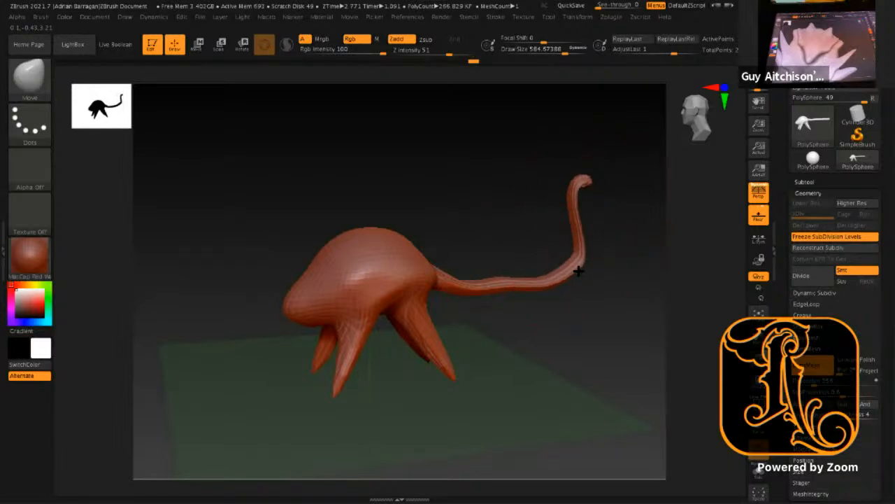
# Step: Lower the middle of the horn into a sagging curve and refine its outer bend and curled tip
pyautogui.moveTo(548, 324); pyautogui.dragTo(521, 303)
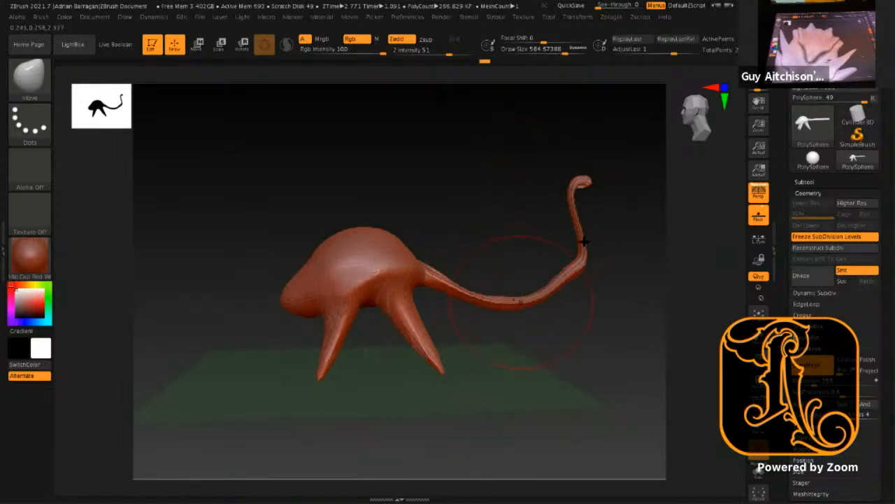
pyautogui.moveTo(584, 182); pyautogui.dragTo(579, 186)
pyautogui.moveTo(570, 283); pyautogui.dragTo(577, 294)
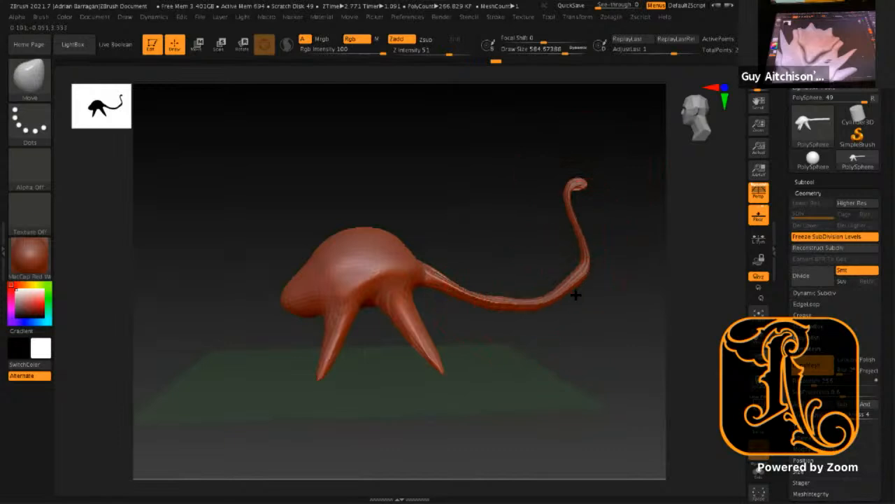
pyautogui.moveTo(585, 183); pyautogui.dragTo(582, 177)
pyautogui.moveTo(581, 289); pyautogui.dragTo(577, 283)
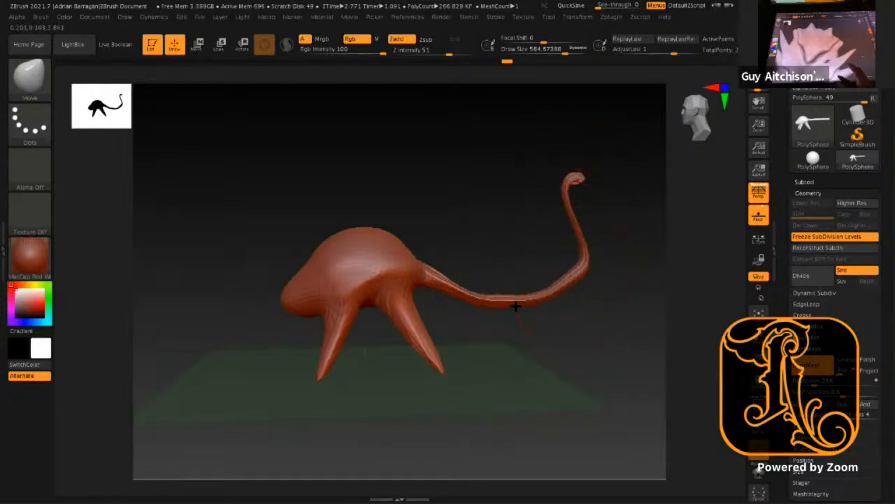
pyautogui.moveTo(588, 268)
pyautogui.mouseDown()
pyautogui.moveTo(580, 253)
pyautogui.moveTo(572, 257)
pyautogui.mouseUp()
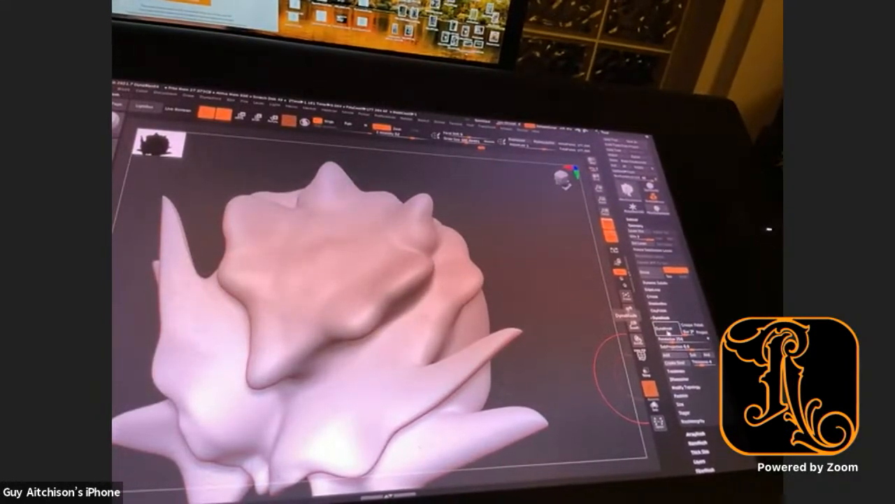
# Step: Turn the spiky shell model into a DynaMesh without freezing its subdivision levels and turn it to face front
pyautogui.click(665, 327)
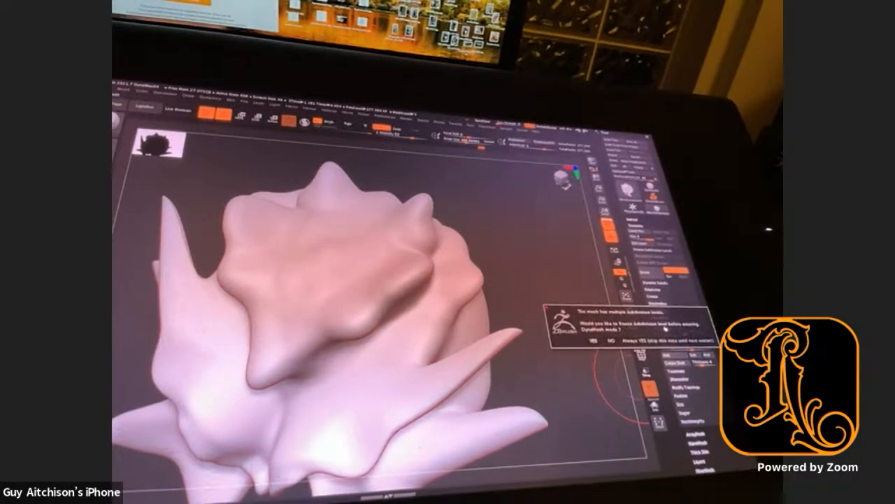
pyautogui.click(613, 341)
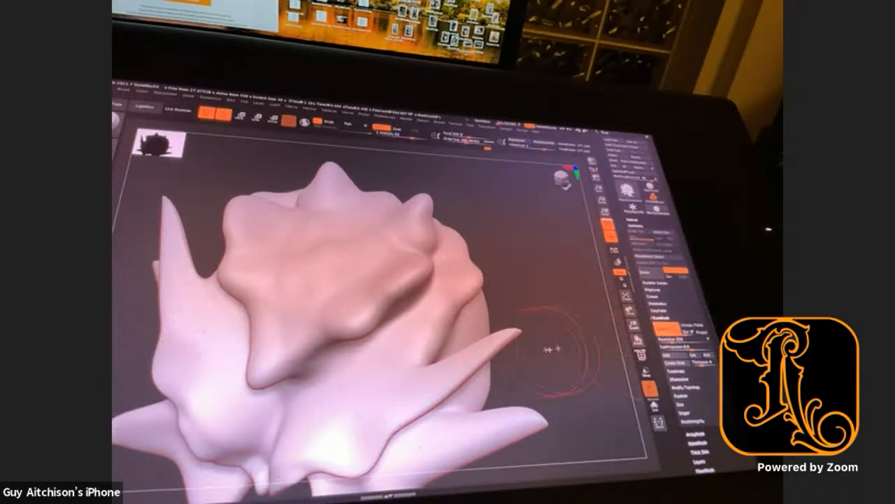
pyautogui.moveTo(557, 375)
pyautogui.mouseDown()
pyautogui.moveTo(566, 362)
pyautogui.moveTo(580, 380)
pyautogui.moveTo(576, 396)
pyautogui.moveTo(561, 339)
pyautogui.mouseUp()
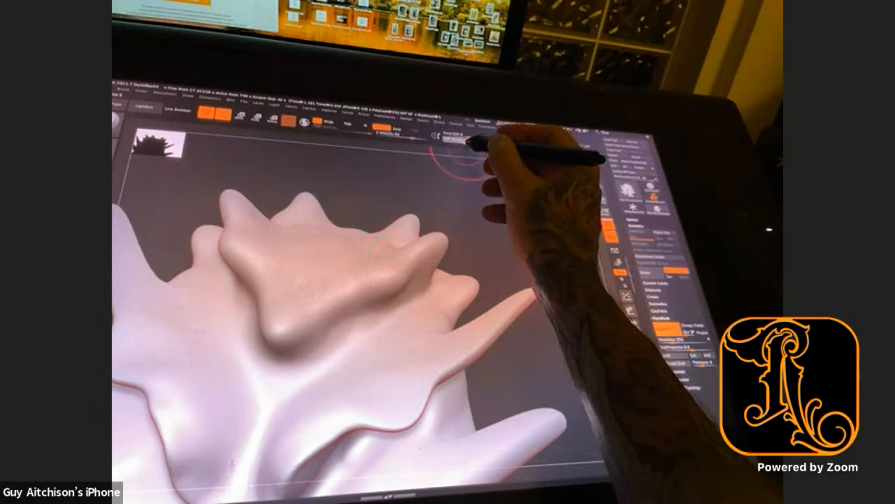
# Step: Adjust the brush's draw size and carve a deep crease beneath the central plate's overhanging front edge
pyautogui.click(467, 142)
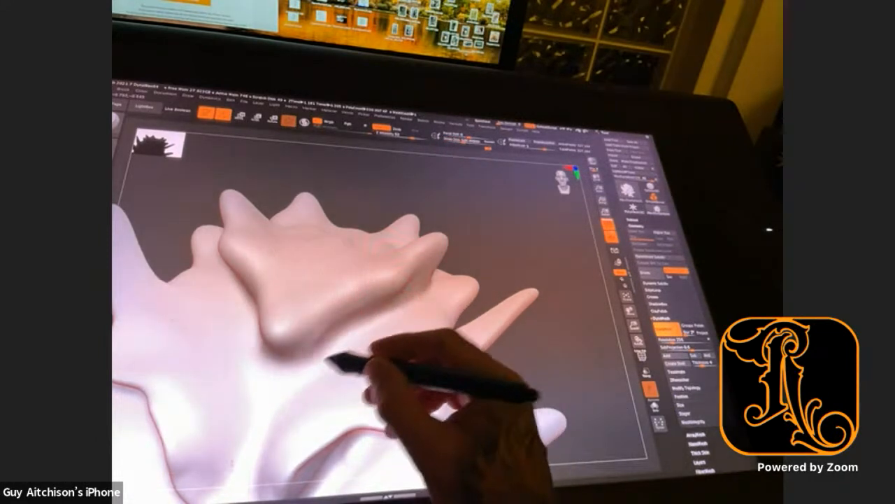
pyautogui.moveTo(299, 379)
pyautogui.mouseDown()
pyautogui.moveTo(292, 395)
pyautogui.moveTo(342, 342)
pyautogui.moveTo(422, 302)
pyautogui.mouseUp()
pyautogui.moveTo(350, 343); pyautogui.dragTo(413, 305)
pyautogui.moveTo(332, 358)
pyautogui.mouseDown()
pyautogui.moveTo(380, 315)
pyautogui.moveTo(418, 301)
pyautogui.mouseUp()
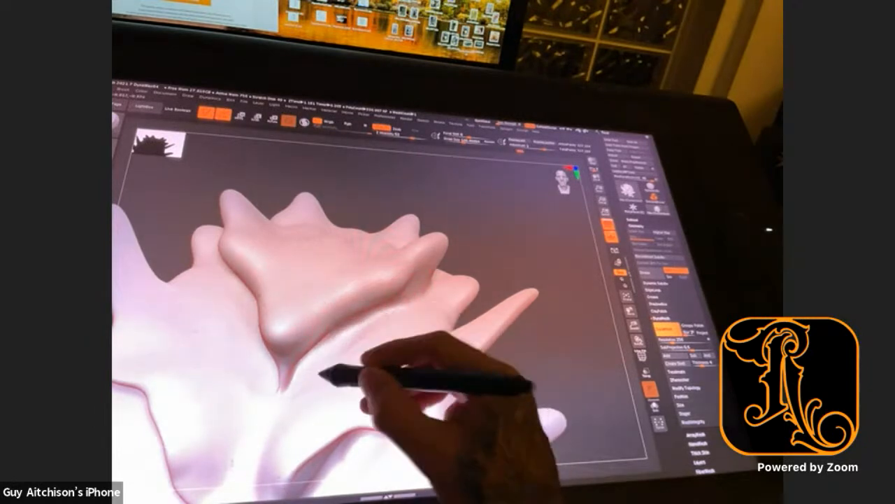
# Step: Build up a large rounded dome on the central plate and undercut its front edge with a smaller brush
pyautogui.moveTo(513, 274)
pyautogui.mouseDown()
pyautogui.moveTo(510, 260)
pyautogui.moveTo(503, 280)
pyautogui.moveTo(530, 286)
pyautogui.moveTo(524, 294)
pyautogui.moveTo(516, 275)
pyautogui.mouseUp()
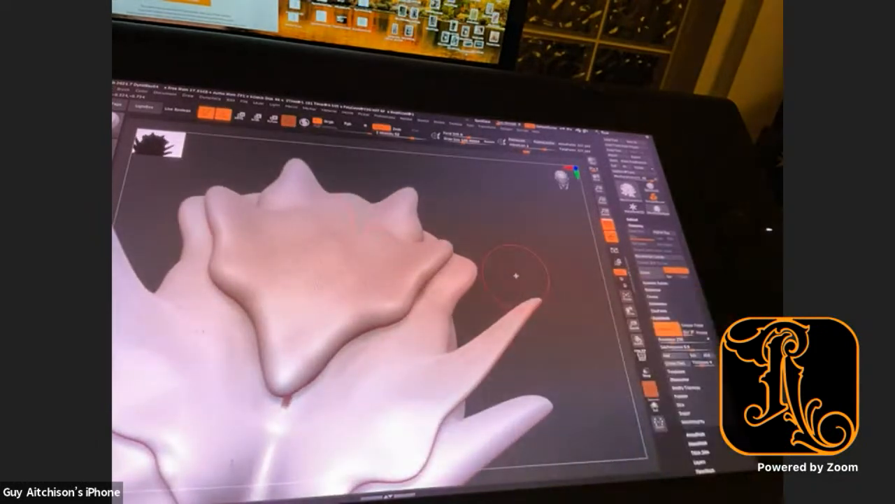
pyautogui.scroll(-5, 516, 275)
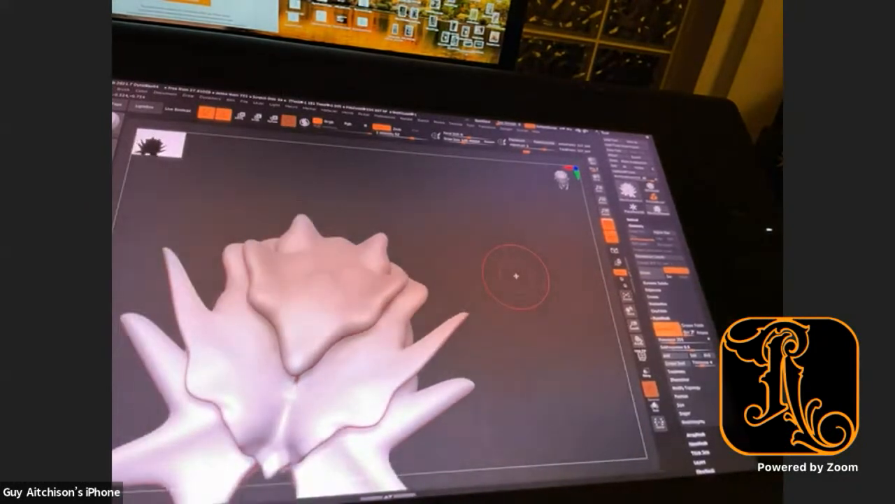
pyautogui.moveTo(333, 245)
pyautogui.mouseDown()
pyautogui.moveTo(336, 256)
pyautogui.moveTo(371, 234)
pyautogui.mouseUp()
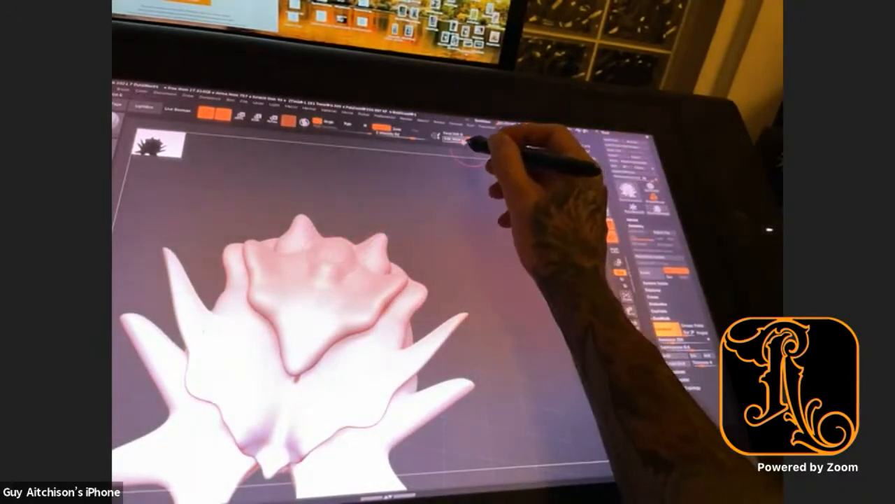
pyautogui.moveTo(354, 245)
pyautogui.mouseDown()
pyautogui.moveTo(320, 260)
pyautogui.moveTo(331, 273)
pyautogui.moveTo(326, 283)
pyautogui.mouseUp()
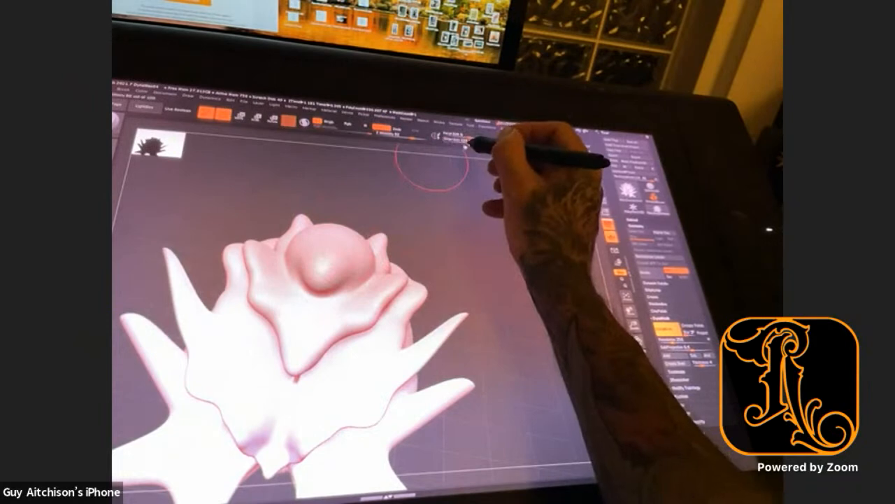
pyautogui.moveTo(473, 141); pyautogui.dragTo(463, 142)
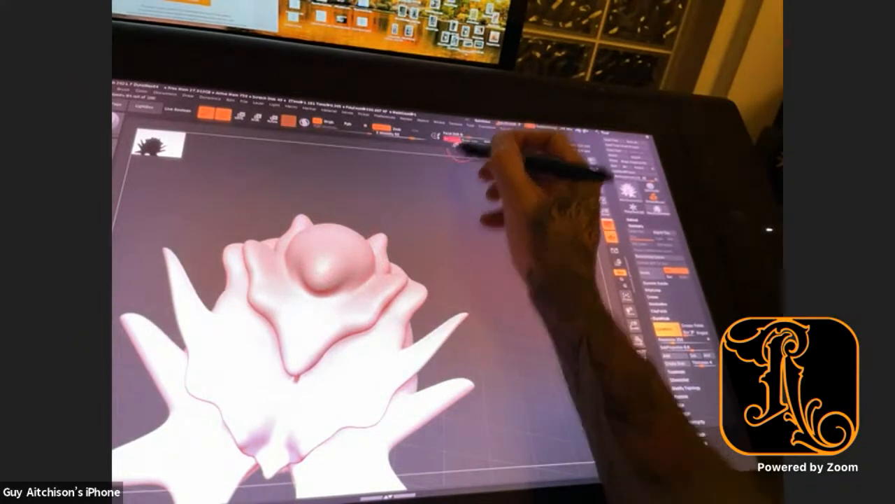
pyautogui.moveTo(331, 272)
pyautogui.mouseDown()
pyautogui.moveTo(326, 281)
pyautogui.moveTo(362, 257)
pyautogui.moveTo(323, 283)
pyautogui.moveTo(351, 264)
pyautogui.mouseUp()
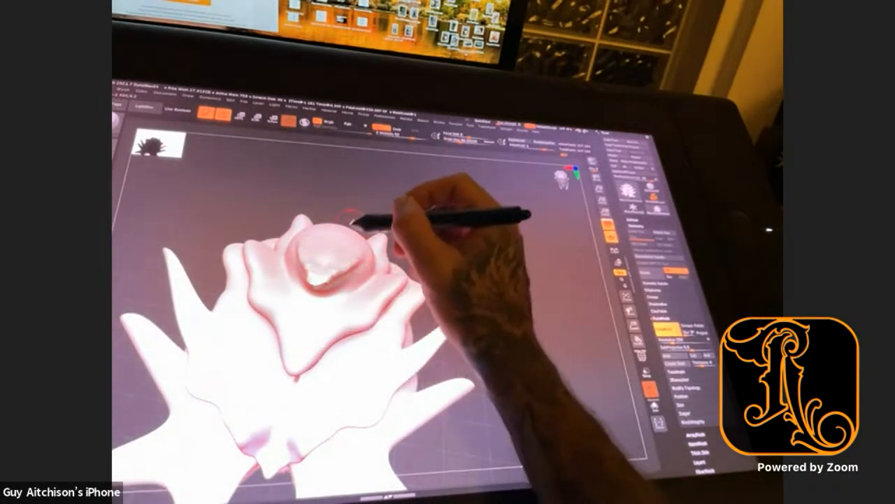
# Step: Shape the dome into a lobed top plate with small bumps and pull its side bumps into spikes with the Move brush
pyautogui.moveTo(454, 235); pyautogui.dragTo(460, 254)
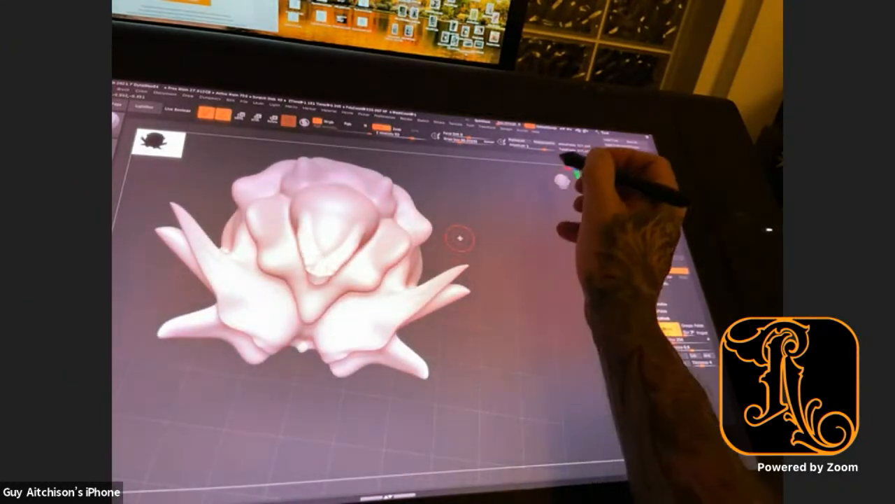
pyautogui.moveTo(559, 156); pyautogui.dragTo(546, 153)
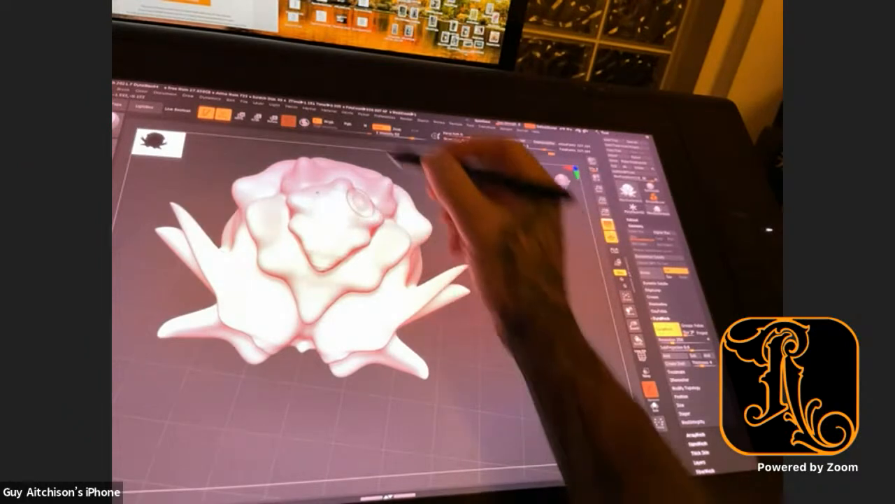
pyautogui.click(116, 122)
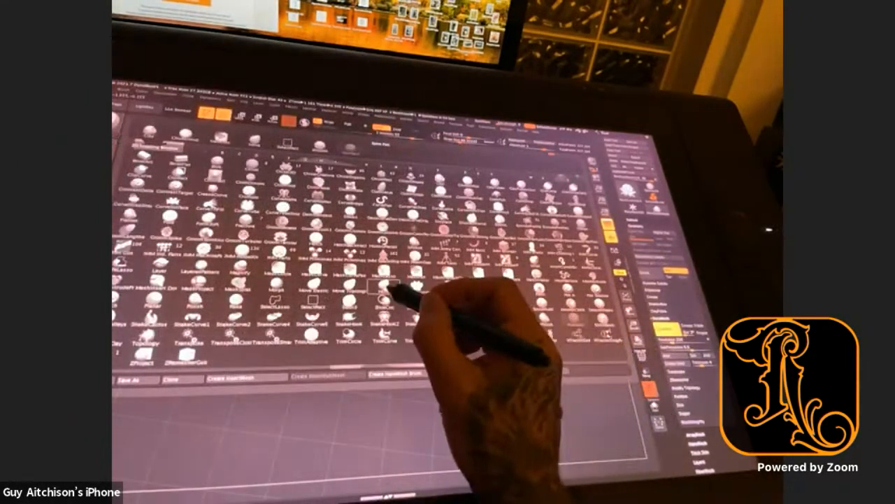
pyautogui.click(394, 289)
pyautogui.moveTo(383, 219); pyautogui.dragTo(399, 208)
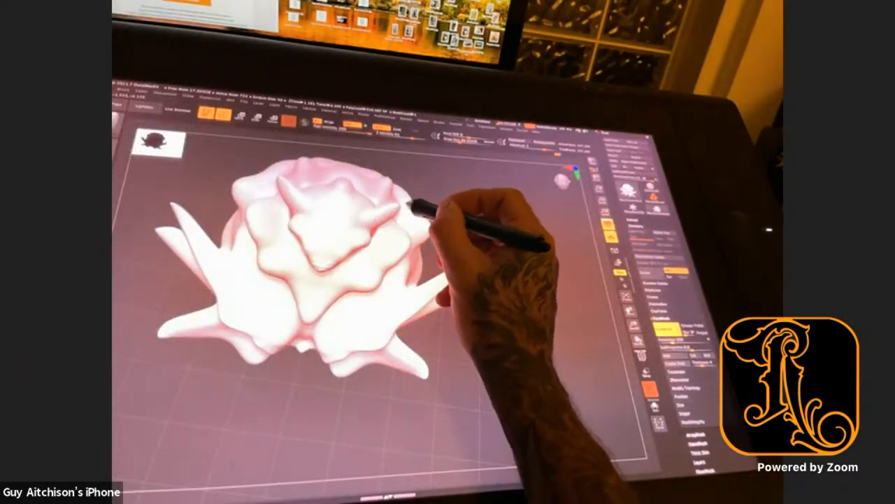
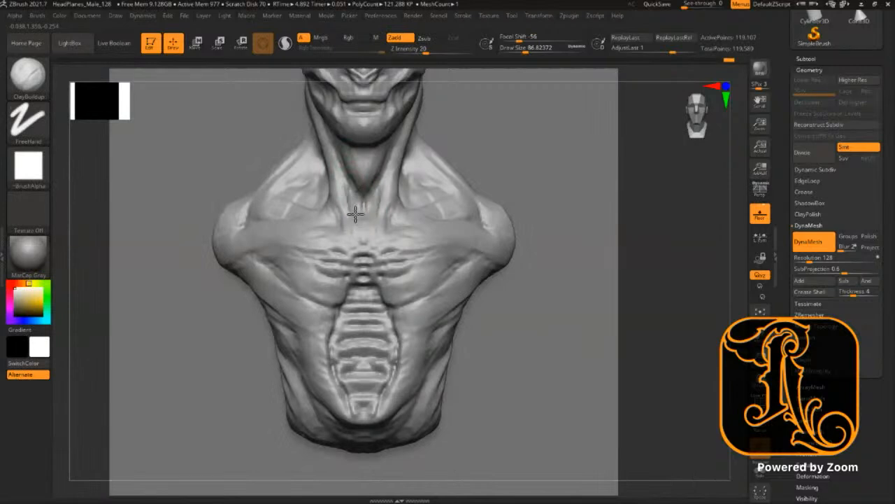
# Step: Build up clay at the base of the bust's throat and, with a draw size of about 140, along the collarbone area
pyautogui.moveTo(368, 208); pyautogui.dragTo(365, 223)
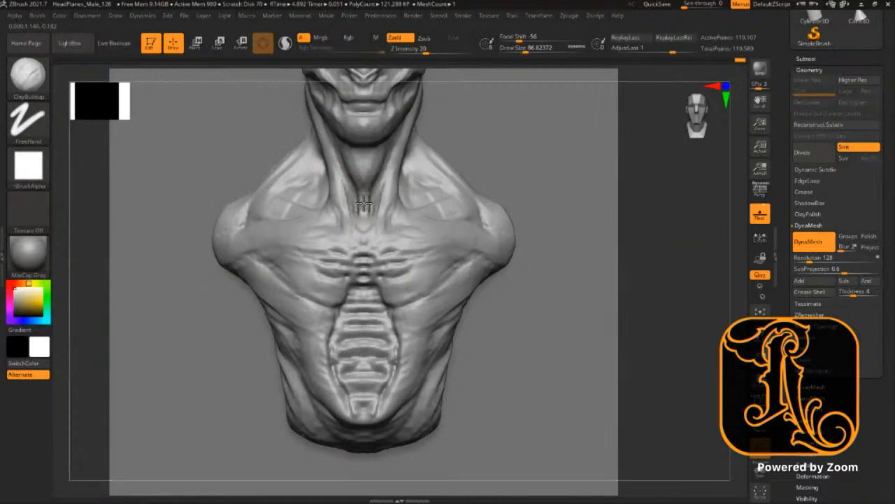
pyautogui.moveTo(662, 291)
pyautogui.keyDown('alt'); pyautogui.mouseDown()
pyautogui.moveTo(666, 300)
pyautogui.moveTo(666, 200)
pyautogui.moveTo(636, 255)
pyautogui.moveTo(650, 257)
pyautogui.mouseUp(); pyautogui.keyUp('alt')
pyautogui.press('s')
pyautogui.moveTo(300, 347); pyautogui.dragTo(309, 340)
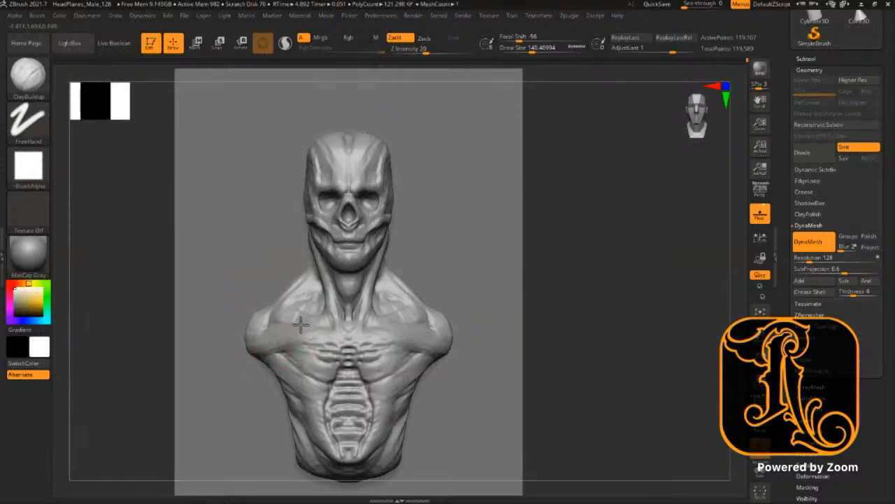
# Step: View the whole bust from the front and show its list of subtools
pyautogui.keyDown('alt'); pyautogui.moveTo(624, 285); pyautogui.dragTo(752, 247); pyautogui.keyUp('alt')
pyautogui.moveTo(622, 314); pyautogui.dragTo(644, 313)
pyautogui.press('shift')
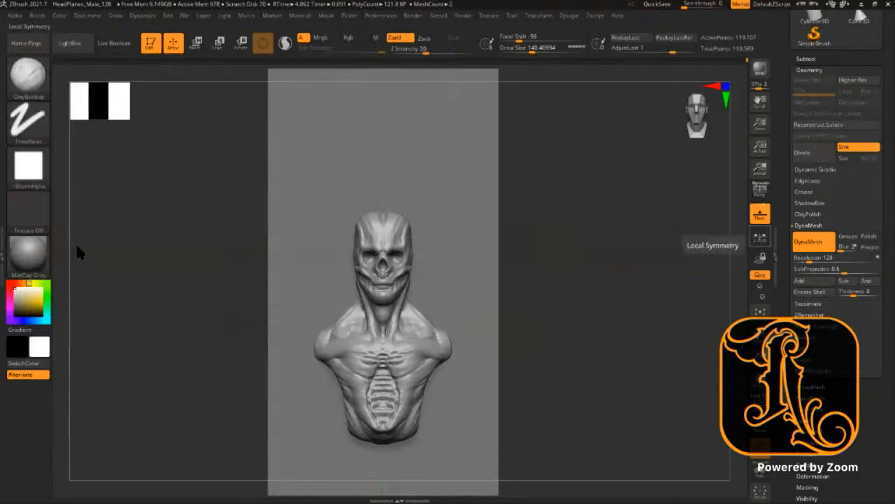
pyautogui.click(806, 59)
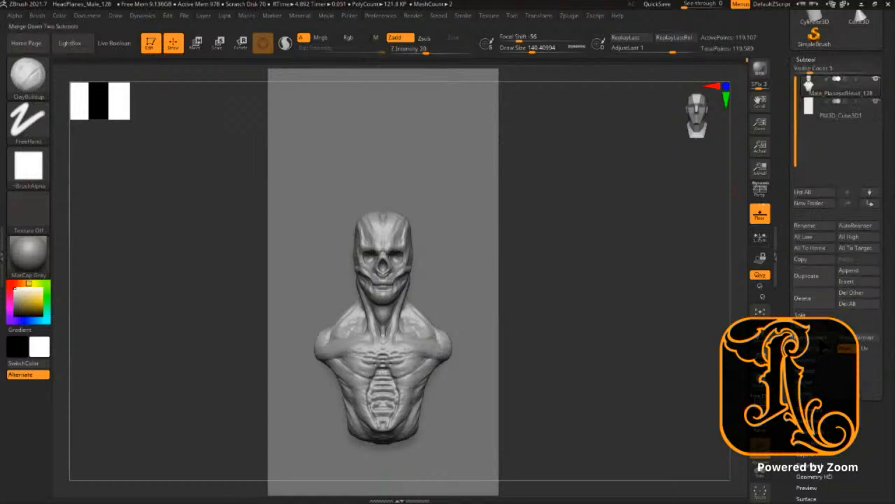
# Step: DynaMesh the merged bust and slab, and build up clay strokes rising from the crown of the skull
pyautogui.moveTo(633, 245)
pyautogui.keyDown('ctrl'); pyautogui.mouseDown()
pyautogui.moveTo(621, 348)
pyautogui.moveTo(649, 320)
pyautogui.moveTo(671, 347)
pyautogui.moveTo(669, 384)
pyautogui.mouseUp(); pyautogui.keyUp('ctrl')
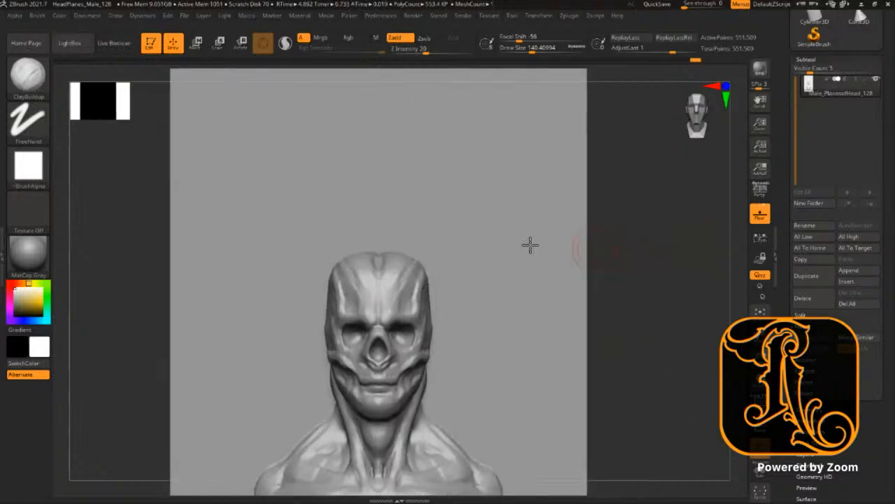
pyautogui.moveTo(361, 202)
pyautogui.mouseDown()
pyautogui.moveTo(352, 253)
pyautogui.moveTo(359, 225)
pyautogui.moveTo(359, 248)
pyautogui.mouseUp()
pyautogui.press('s')
pyautogui.moveTo(361, 210); pyautogui.dragTo(355, 255)
pyautogui.moveTo(545, 186)
pyautogui.mouseDown()
pyautogui.moveTo(383, 200)
pyautogui.moveTo(375, 153)
pyautogui.mouseUp()
pyautogui.moveTo(651, 176)
pyautogui.mouseDown()
pyautogui.moveTo(664, 285)
pyautogui.moveTo(506, 113)
pyautogui.mouseUp()
pyautogui.moveTo(364, 277); pyautogui.dragTo(380, 182)
# Step: Extend tall parallel clay strands up the slab above the head, with side lobes beside the crown
pyautogui.keyDown('alt'); pyautogui.moveTo(661, 249); pyautogui.dragTo(661, 207); pyautogui.keyUp('alt')
pyautogui.keyDown('alt'); pyautogui.moveTo(625, 336); pyautogui.dragTo(565, 314); pyautogui.keyUp('alt')
pyautogui.moveTo(373, 266); pyautogui.dragTo(368, 214)
pyautogui.moveTo(365, 284); pyautogui.dragTo(362, 235)
pyautogui.moveTo(360, 376); pyautogui.dragTo(356, 259)
pyautogui.moveTo(356, 371)
pyautogui.mouseDown()
pyautogui.moveTo(354, 252)
pyautogui.moveTo(349, 336)
pyautogui.moveTo(344, 327)
pyautogui.moveTo(321, 420)
pyautogui.mouseUp()
pyautogui.moveTo(681, 336)
pyautogui.keyDown('alt'); pyautogui.mouseDown()
pyautogui.moveTo(672, 201)
pyautogui.moveTo(669, 273)
pyautogui.moveTo(672, 240)
pyautogui.mouseUp(); pyautogui.keyUp('alt')
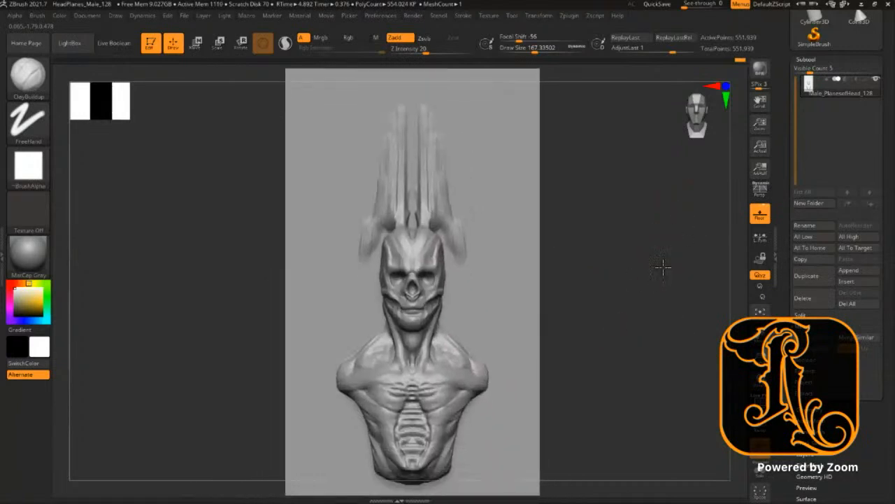
# Step: Build up clay branches from the crown down both sides of the skull
pyautogui.moveTo(402, 221)
pyautogui.mouseDown()
pyautogui.moveTo(399, 172)
pyautogui.moveTo(400, 216)
pyautogui.moveTo(386, 190)
pyautogui.moveTo(353, 282)
pyautogui.mouseUp()
pyautogui.moveTo(664, 224); pyautogui.dragTo(521, 152)
pyautogui.moveTo(393, 230)
pyautogui.mouseDown()
pyautogui.moveTo(376, 245)
pyautogui.moveTo(381, 270)
pyautogui.mouseUp()
pyautogui.moveTo(387, 240)
pyautogui.mouseDown()
pyautogui.moveTo(387, 277)
pyautogui.moveTo(376, 288)
pyautogui.mouseUp()
pyautogui.press('s')
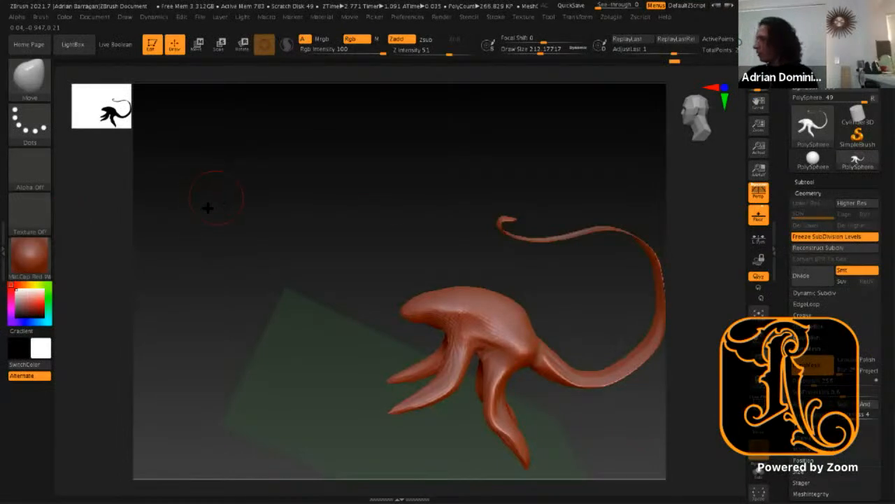
# Step: Switch to the red creature session and open the doglien.ztl tool from the Desktop
pyautogui.moveTo(210, 224); pyautogui.dragTo(673, 394)
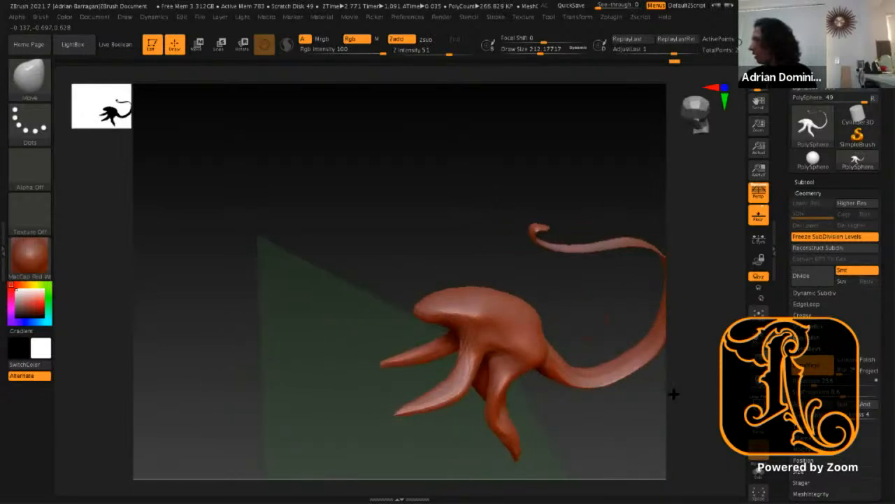
pyautogui.moveTo(590, 310); pyautogui.dragTo(579, 282)
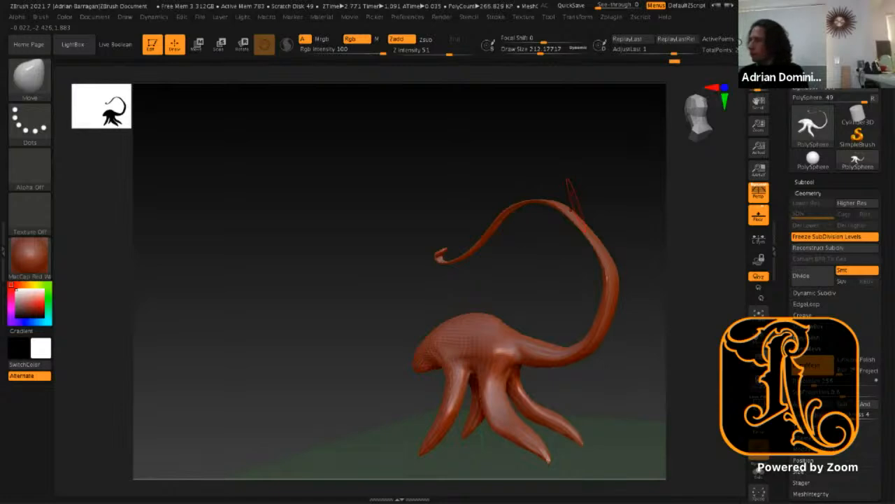
pyautogui.hotkey('ctrl', 'o')
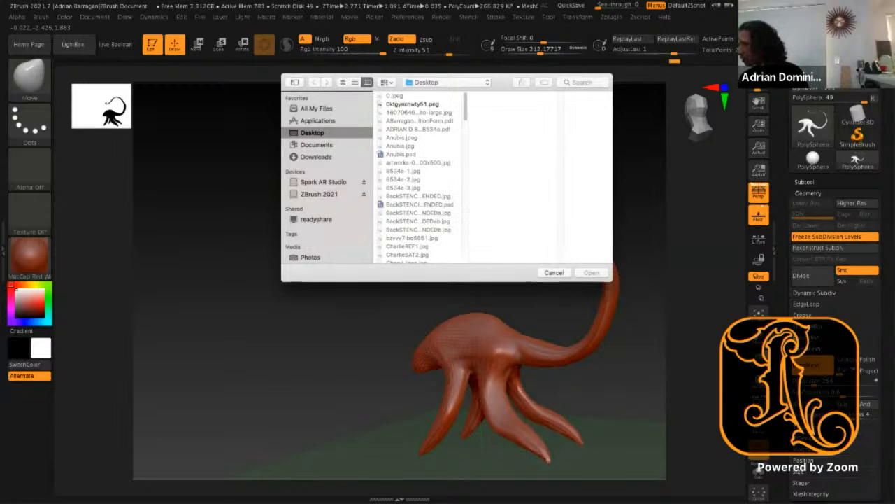
pyautogui.scroll(-10, 408, 178)
pyautogui.scroll(5, 407, 178)
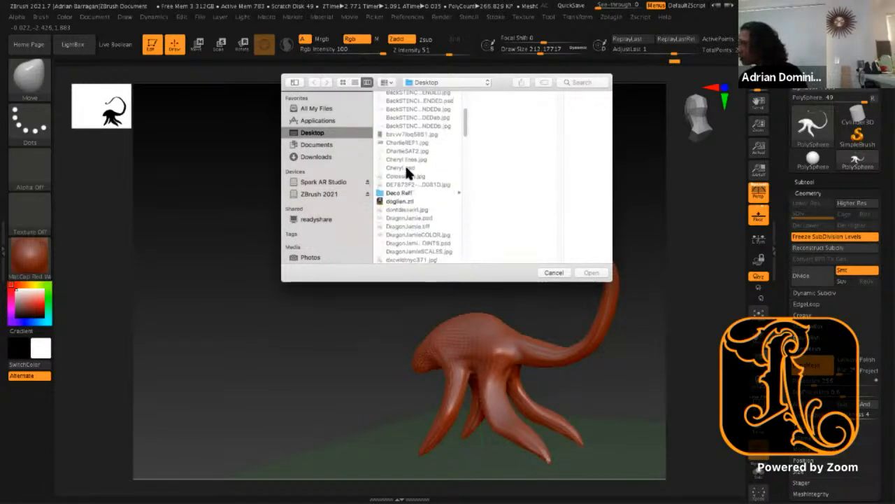
pyautogui.click(400, 201)
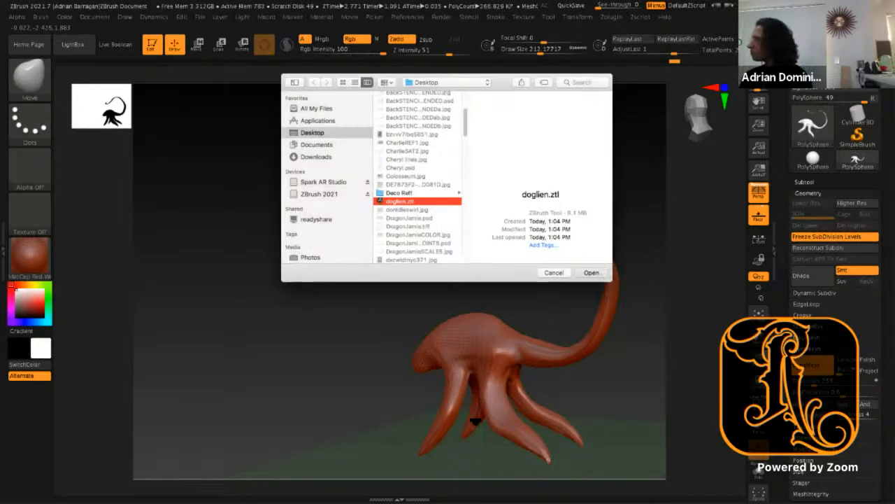
pyautogui.press('Return')
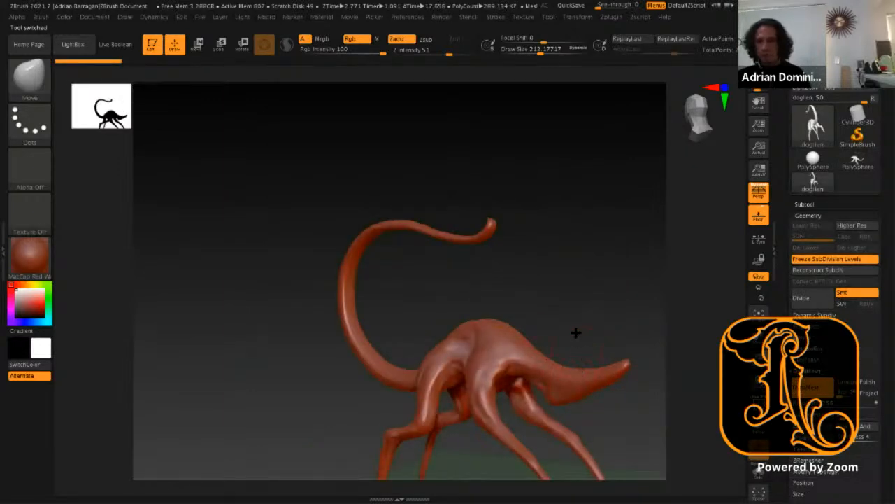
# Step: Frame the whole long-tailed creature from the side and choose the ClayBuildup brush
pyautogui.moveTo(572, 266)
pyautogui.mouseDown()
pyautogui.moveTo(478, 212)
pyautogui.moveTo(489, 208)
pyautogui.moveTo(512, 224)
pyautogui.moveTo(504, 236)
pyautogui.moveTo(474, 208)
pyautogui.moveTo(453, 227)
pyautogui.moveTo(467, 219)
pyautogui.mouseUp()
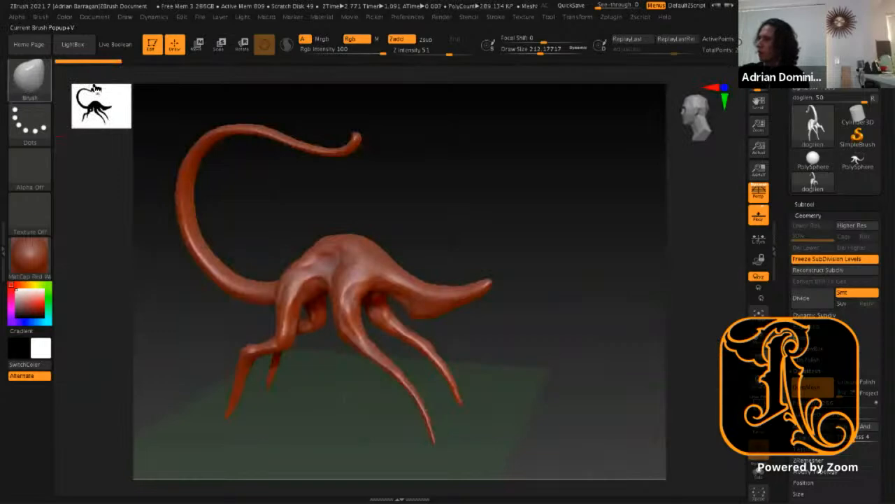
pyautogui.click(29, 78)
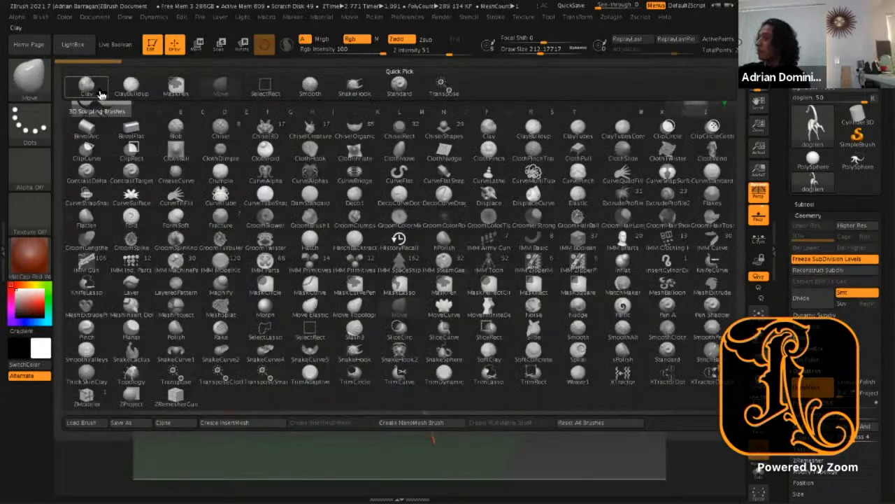
pyautogui.click(131, 85)
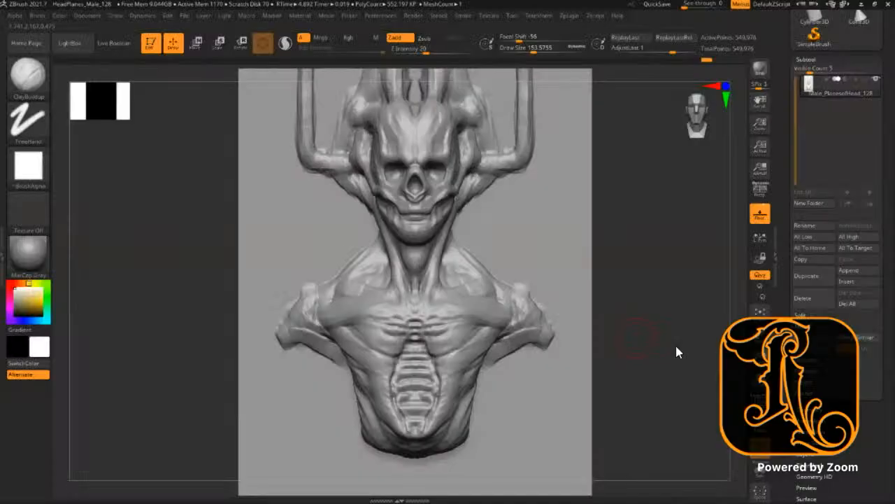
# Step: On the skull bust relief, build up clay on the slab between the neck and shoulder and along the shoulder
pyautogui.keyDown('alt'); pyautogui.moveTo(676, 348); pyautogui.dragTo(669, 311); pyautogui.keyUp('alt')
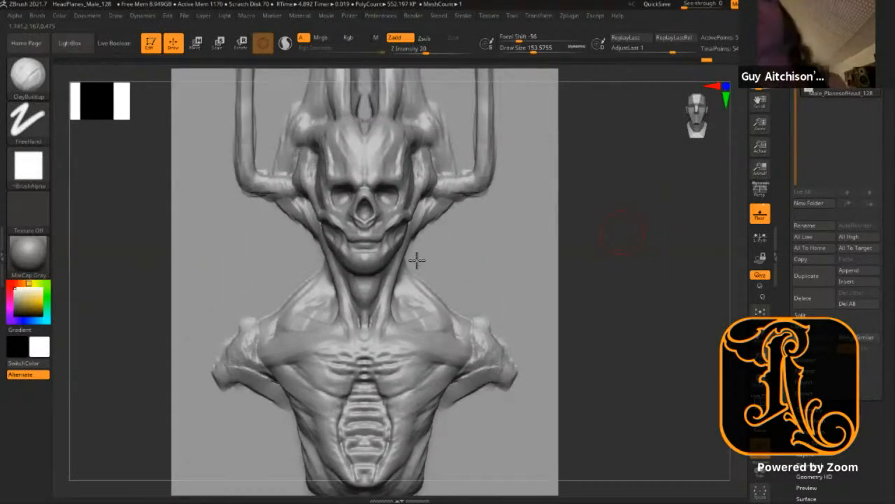
pyautogui.moveTo(503, 258); pyautogui.dragTo(427, 270, button='right')
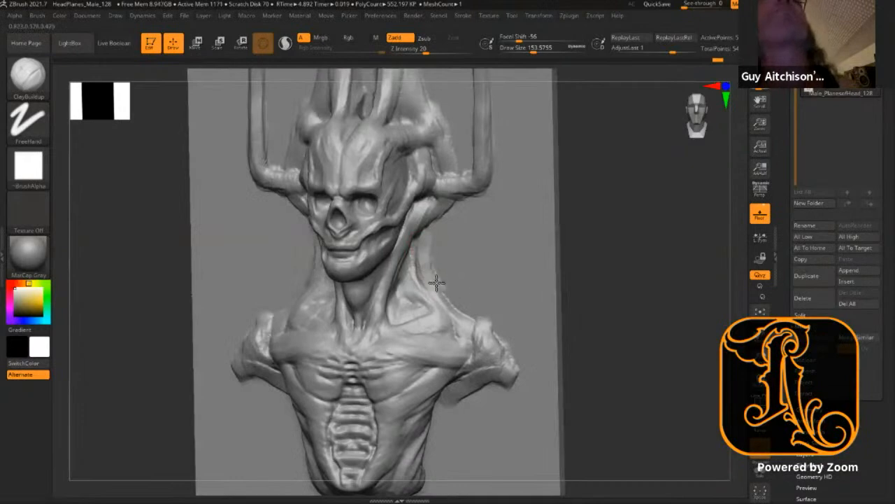
pyautogui.moveTo(442, 273); pyautogui.dragTo(467, 295)
pyautogui.keyDown('shift'); pyautogui.moveTo(683, 306); pyautogui.dragTo(673, 326); pyautogui.keyUp('shift')
pyautogui.moveTo(673, 326)
pyautogui.keyDown('alt'); pyautogui.mouseDown()
pyautogui.moveTo(669, 228)
pyautogui.moveTo(681, 245)
pyautogui.moveTo(678, 286)
pyautogui.moveTo(645, 305)
pyautogui.moveTo(642, 324)
pyautogui.mouseUp(); pyautogui.keyUp('alt')
pyautogui.moveTo(481, 358)
pyautogui.mouseDown()
pyautogui.moveTo(462, 361)
pyautogui.moveTo(482, 359)
pyautogui.mouseUp()
# Step: Hide the rear part of the slab from the side view and return to the lower torso in front view
pyautogui.moveTo(663, 336)
pyautogui.mouseDown()
pyautogui.moveTo(694, 315)
pyautogui.moveTo(693, 349)
pyautogui.moveTo(652, 374)
pyautogui.moveTo(654, 275)
pyautogui.moveTo(665, 312)
pyautogui.mouseUp()
pyautogui.keyDown('ctrl'); pyautogui.keyDown('shift'); pyautogui.moveTo(416, 120); pyautogui.dragTo(473, 454); pyautogui.keyUp('shift'); pyautogui.keyUp('ctrl')
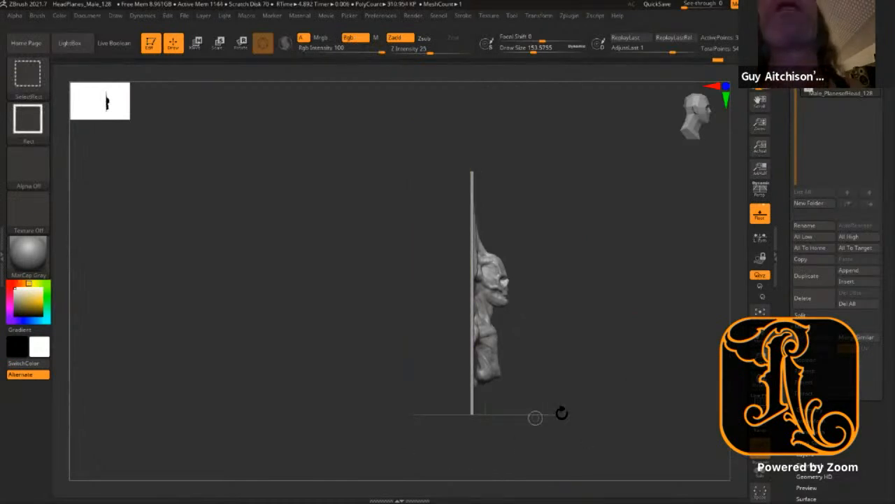
pyautogui.keyDown('shift'); pyautogui.moveTo(568, 405); pyautogui.dragTo(659, 396); pyautogui.keyUp('shift')
pyautogui.moveTo(659, 396)
pyautogui.keyDown('alt'); pyautogui.mouseDown()
pyautogui.moveTo(645, 326)
pyautogui.moveTo(679, 305)
pyautogui.moveTo(650, 219)
pyautogui.mouseUp(); pyautogui.keyUp('alt')
# Step: Build up tapering clay lobes below the torso with the ClayBuildup brush at a draw size of about 154
pyautogui.moveTo(503, 241); pyautogui.dragTo(452, 326)
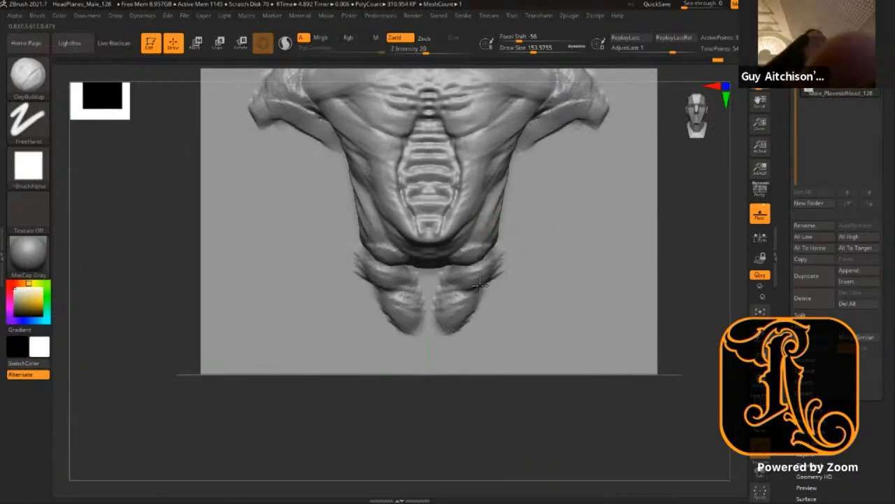
pyautogui.moveTo(594, 287); pyautogui.dragTo(737, 195)
pyautogui.moveTo(466, 269); pyautogui.dragTo(474, 274)
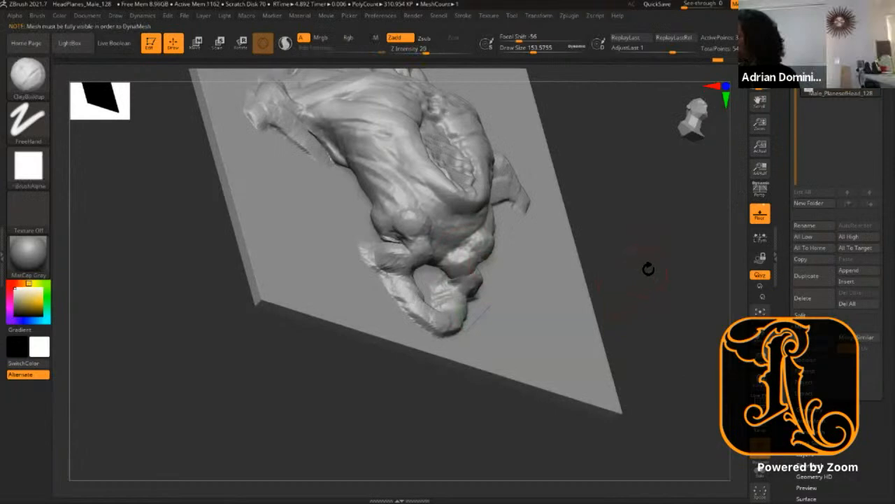
# Step: Show the entire mesh again, fill in the lobes below the torso and rerun DynaMesh
pyautogui.moveTo(653, 267); pyautogui.dragTo(676, 268)
pyautogui.keyDown('ctrl'); pyautogui.keyDown('shift'); pyautogui.click(672, 235); pyautogui.keyUp('shift'); pyautogui.keyUp('ctrl')
pyautogui.moveTo(667, 237)
pyautogui.keyDown('alt'); pyautogui.mouseDown()
pyautogui.moveTo(656, 272)
pyautogui.moveTo(649, 260)
pyautogui.mouseUp(); pyautogui.keyUp('alt')
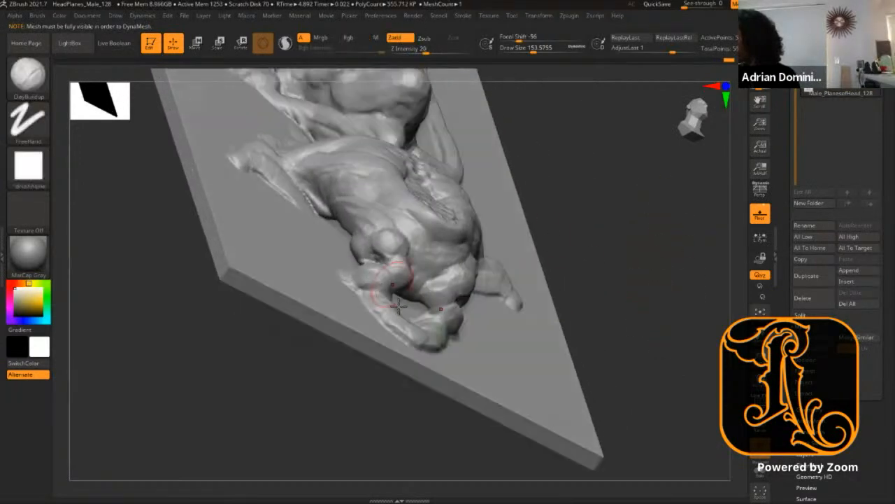
pyautogui.moveTo(413, 311); pyautogui.dragTo(418, 293)
pyautogui.keyDown('ctrl'); pyautogui.moveTo(681, 241); pyautogui.dragTo(690, 330); pyautogui.keyUp('ctrl')
# Step: Smooth the forms below the torso and sculpt round knobs beside the neck and bands sweeping down from the shoulders
pyautogui.moveTo(666, 259); pyautogui.dragTo(566, 270)
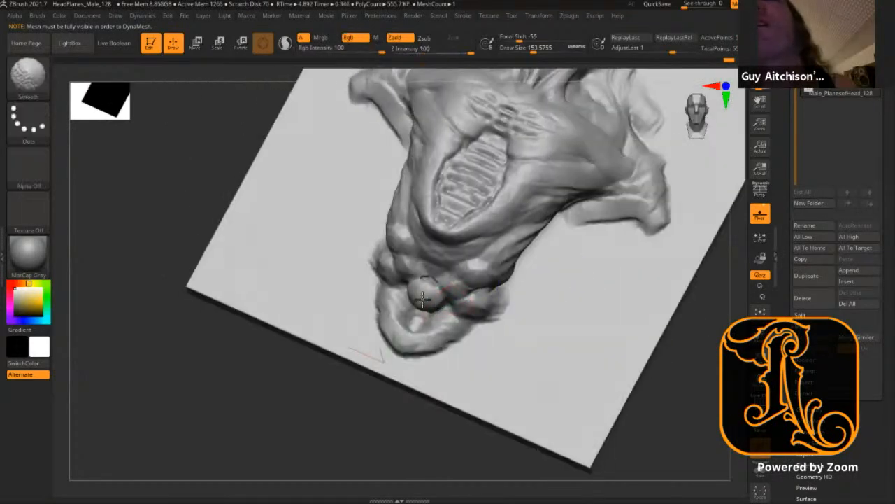
pyautogui.keyDown('alt'); pyautogui.moveTo(678, 309); pyautogui.dragTo(678, 341); pyautogui.keyUp('alt')
pyautogui.keyDown('shift'); pyautogui.moveTo(666, 335); pyautogui.dragTo(622, 243); pyautogui.keyUp('shift')
pyautogui.moveTo(343, 234)
pyautogui.mouseDown()
pyautogui.moveTo(414, 302)
pyautogui.moveTo(400, 298)
pyautogui.moveTo(415, 318)
pyautogui.moveTo(362, 260)
pyautogui.moveTo(385, 296)
pyautogui.moveTo(316, 183)
pyautogui.mouseUp()
pyautogui.moveTo(638, 308)
pyautogui.keyDown('alt'); pyautogui.mouseDown()
pyautogui.moveTo(621, 304)
pyautogui.moveTo(622, 314)
pyautogui.moveTo(596, 277)
pyautogui.moveTo(625, 186)
pyautogui.moveTo(609, 305)
pyautogui.mouseUp(); pyautogui.keyUp('alt')
pyautogui.keyDown('alt'); pyautogui.moveTo(660, 235); pyautogui.dragTo(622, 259); pyautogui.keyUp('alt')
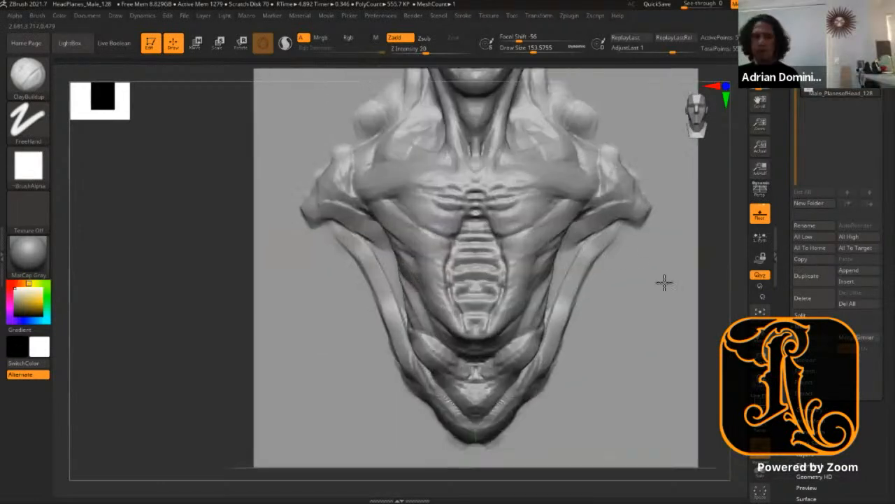
# Step: Layer a second set of curved clay bands outside and below the first, flaring out toward the arms
pyautogui.keyDown('alt'); pyautogui.moveTo(695, 323); pyautogui.dragTo(666, 232); pyautogui.keyUp('alt')
pyautogui.moveTo(394, 324)
pyautogui.mouseDown()
pyautogui.moveTo(374, 297)
pyautogui.moveTo(420, 343)
pyautogui.moveTo(456, 359)
pyautogui.moveTo(355, 268)
pyautogui.mouseUp()
pyautogui.moveTo(403, 290); pyautogui.dragTo(424, 303)
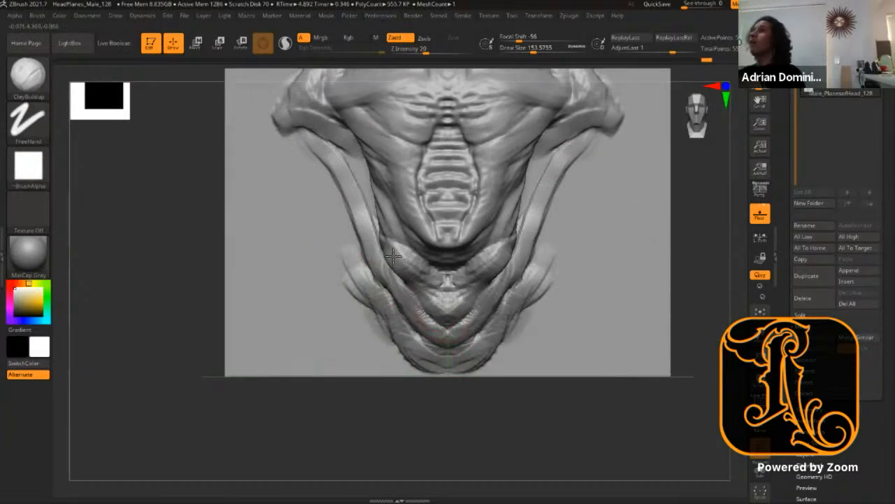
pyautogui.keyDown('alt'); pyautogui.moveTo(157, 216); pyautogui.dragTo(182, 279); pyautogui.keyUp('alt')
pyautogui.moveTo(382, 226); pyautogui.dragTo(392, 276)
pyautogui.moveTo(356, 320); pyautogui.dragTo(299, 198)
# Step: Sculpt flame-like strands above the shoulders, thicken the arm bands and raise vertical pillars along the slab's sides
pyautogui.keyDown('alt'); pyautogui.moveTo(705, 300); pyautogui.dragTo(679, 205); pyautogui.keyUp('alt')
pyautogui.moveTo(680, 204)
pyautogui.mouseDown()
pyautogui.moveTo(681, 248)
pyautogui.moveTo(649, 227)
pyautogui.mouseUp()
pyautogui.moveTo(654, 268)
pyautogui.keyDown('alt'); pyautogui.mouseDown()
pyautogui.moveTo(638, 275)
pyautogui.moveTo(634, 364)
pyautogui.mouseUp(); pyautogui.keyUp('alt')
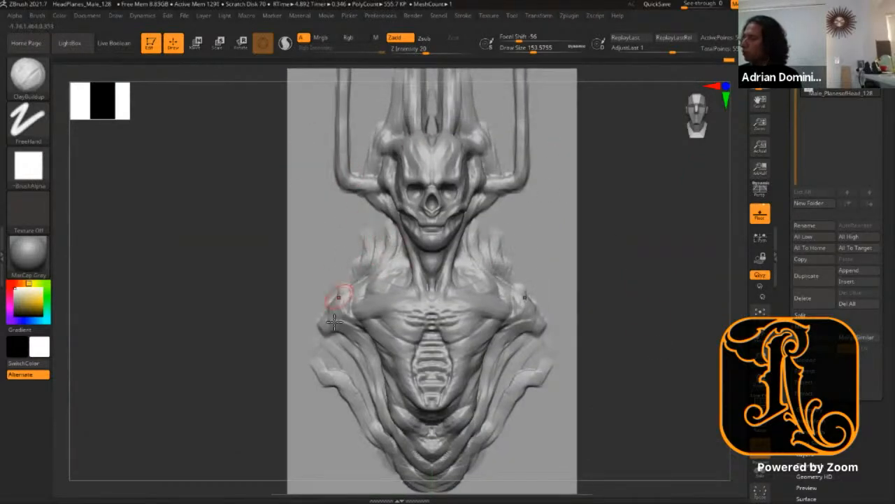
pyautogui.moveTo(336, 337)
pyautogui.mouseDown()
pyautogui.moveTo(356, 364)
pyautogui.moveTo(315, 348)
pyautogui.mouseUp()
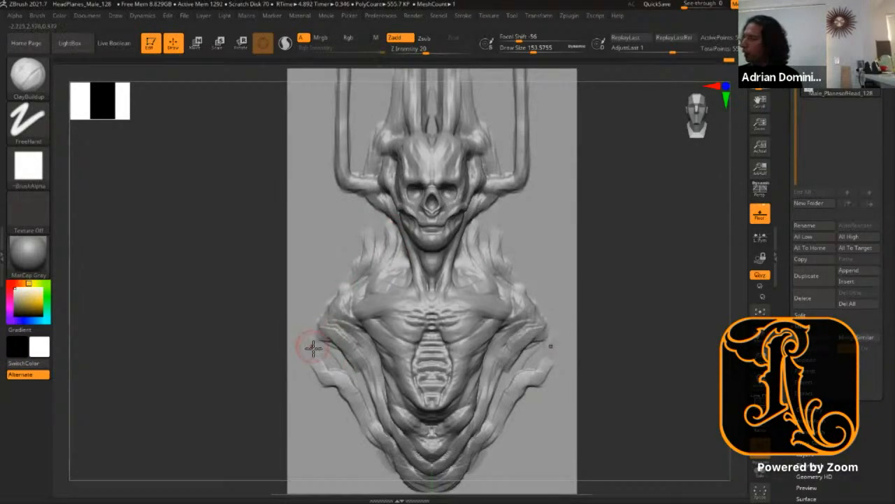
pyautogui.moveTo(307, 311)
pyautogui.mouseDown()
pyautogui.moveTo(314, 326)
pyautogui.moveTo(310, 316)
pyautogui.moveTo(306, 334)
pyautogui.moveTo(310, 132)
pyautogui.moveTo(308, 457)
pyautogui.mouseUp()
# Step: Carve a vertical groove down the slab's centre above the head with the DamStandard brush
pyautogui.moveTo(590, 246)
pyautogui.keyDown('alt'); pyautogui.mouseDown()
pyautogui.moveTo(647, 270)
pyautogui.moveTo(620, 324)
pyautogui.moveTo(336, 279)
pyautogui.moveTo(341, 374)
pyautogui.moveTo(347, 310)
pyautogui.mouseUp(); pyautogui.keyUp('alt')
pyautogui.moveTo(636, 203)
pyautogui.keyDown('alt'); pyautogui.mouseDown()
pyautogui.moveTo(660, 300)
pyautogui.moveTo(634, 292)
pyautogui.mouseUp(); pyautogui.keyUp('alt')
pyautogui.press('b')
pyautogui.press('d')
pyautogui.press('s')
pyautogui.moveTo(409, 152)
pyautogui.mouseDown()
pyautogui.moveTo(414, 200)
pyautogui.moveTo(410, 176)
pyautogui.mouseUp()
pyautogui.moveTo(409, 256)
pyautogui.mouseDown()
pyautogui.moveTo(411, 144)
pyautogui.moveTo(409, 305)
pyautogui.mouseUp()
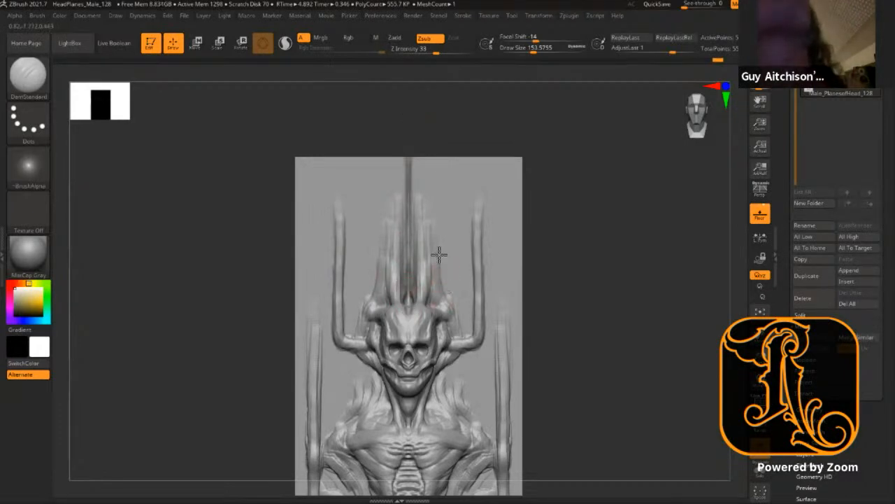
# Step: Carve vertical creases along the inner sides of the side pillars and sharpen the lower edges of the outer bands
pyautogui.moveTo(622, 357)
pyautogui.keyDown('alt'); pyautogui.mouseDown()
pyautogui.moveTo(627, 272)
pyautogui.moveTo(628, 313)
pyautogui.mouseUp(); pyautogui.keyUp('alt')
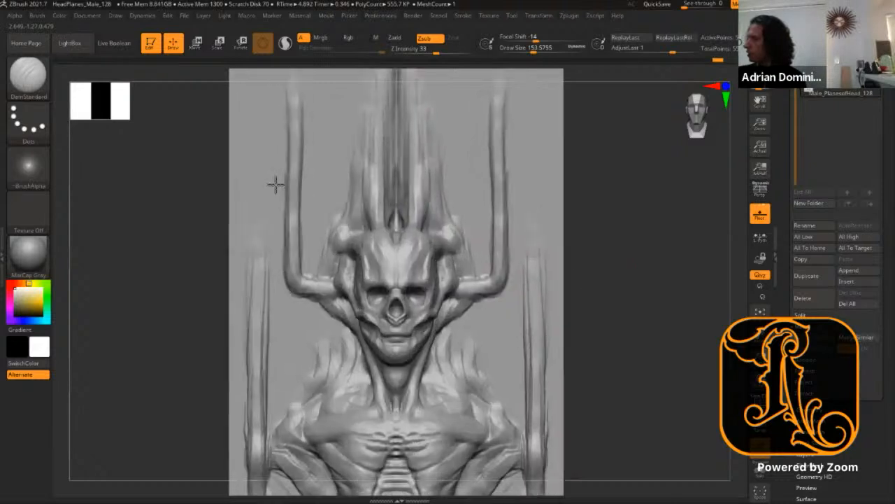
pyautogui.moveTo(270, 213)
pyautogui.mouseDown()
pyautogui.moveTo(272, 425)
pyautogui.moveTo(287, 398)
pyautogui.mouseUp()
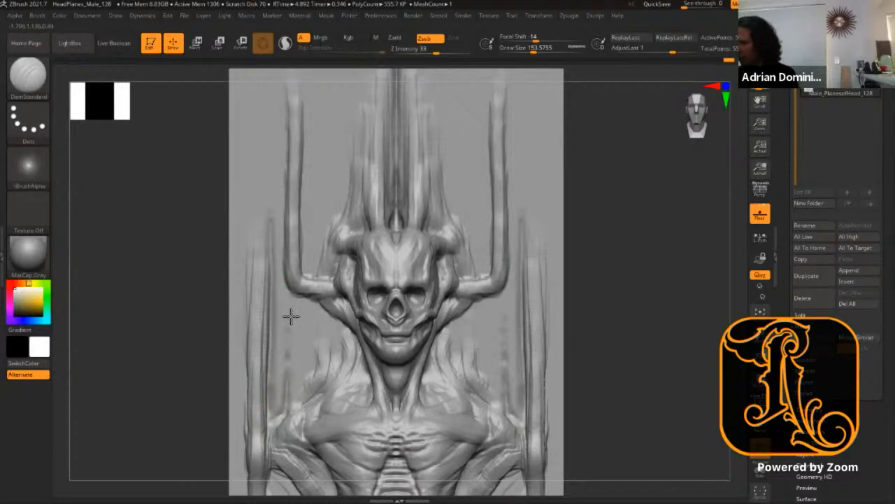
pyautogui.keyDown('alt'); pyautogui.moveTo(615, 202); pyautogui.dragTo(652, 221); pyautogui.keyUp('alt')
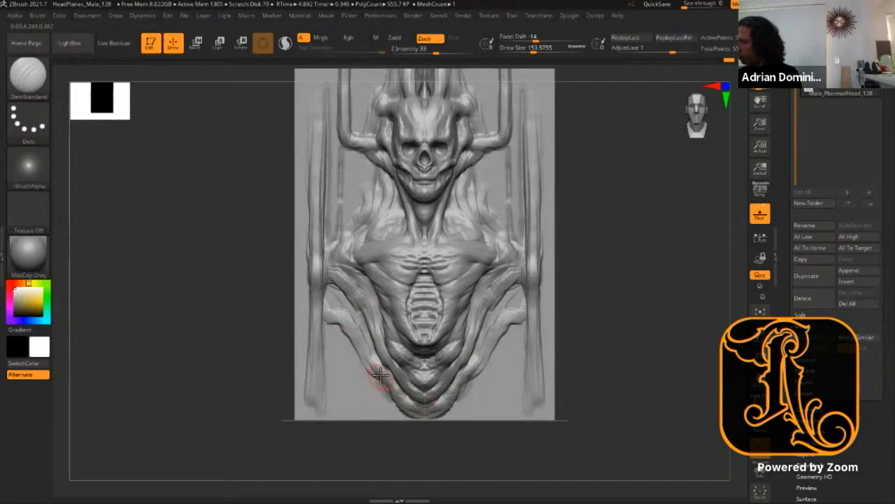
pyautogui.moveTo(378, 382); pyautogui.dragTo(361, 360)
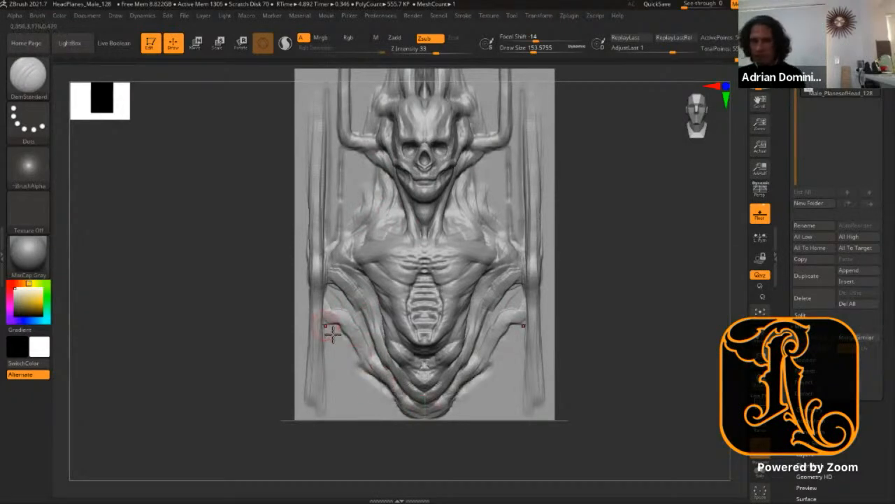
pyautogui.moveTo(630, 315)
pyautogui.mouseDown()
pyautogui.moveTo(645, 306)
pyautogui.moveTo(668, 341)
pyautogui.moveTo(667, 314)
pyautogui.moveTo(646, 343)
pyautogui.moveTo(625, 282)
pyautogui.moveTo(640, 265)
pyautogui.moveTo(611, 336)
pyautogui.moveTo(704, 210)
pyautogui.moveTo(640, 244)
pyautogui.mouseUp()
# Step: Add clay where the arm bands meet the side pillars with ClayBuildup, and set the draw size to about 83
pyautogui.press('b')
pyautogui.press('c')
pyautogui.press('b')
pyautogui.moveTo(316, 282); pyautogui.dragTo(329, 286)
pyautogui.press('s')
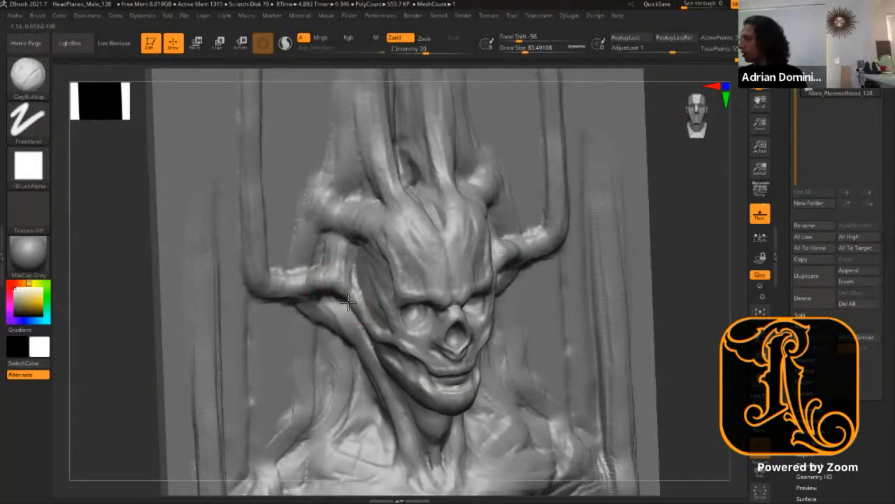
# Step: Build up the cheek branches, neck tendons and horns around the skull with finer clay strokes
pyautogui.moveTo(701, 273)
pyautogui.mouseDown()
pyautogui.moveTo(711, 208)
pyautogui.moveTo(444, 184)
pyautogui.moveTo(320, 280)
pyautogui.moveTo(315, 315)
pyautogui.moveTo(332, 330)
pyautogui.mouseUp()
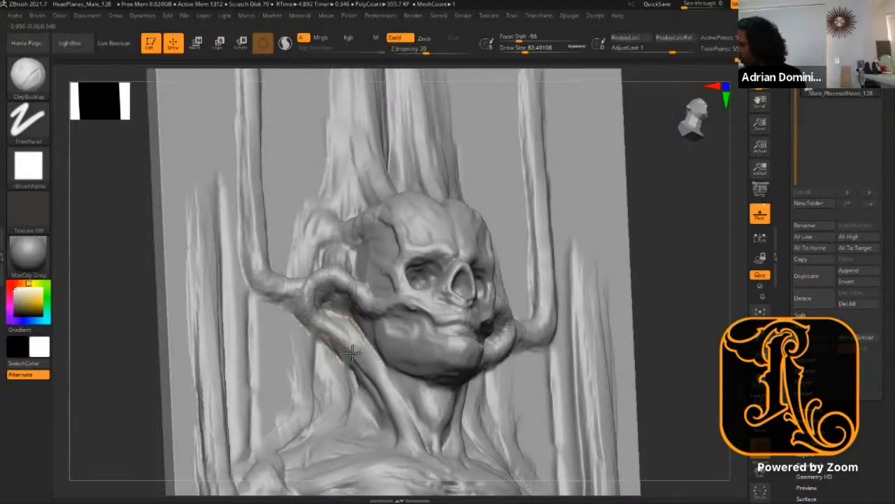
pyautogui.moveTo(381, 387); pyautogui.dragTo(407, 439)
pyautogui.moveTo(700, 287)
pyautogui.keyDown('alt'); pyautogui.mouseDown()
pyautogui.moveTo(665, 237)
pyautogui.moveTo(690, 208)
pyautogui.moveTo(720, 234)
pyautogui.moveTo(745, 292)
pyautogui.moveTo(711, 254)
pyautogui.moveTo(695, 271)
pyautogui.moveTo(708, 297)
pyautogui.mouseUp(); pyautogui.keyUp('alt')
pyautogui.moveTo(367, 241); pyautogui.dragTo(363, 255)
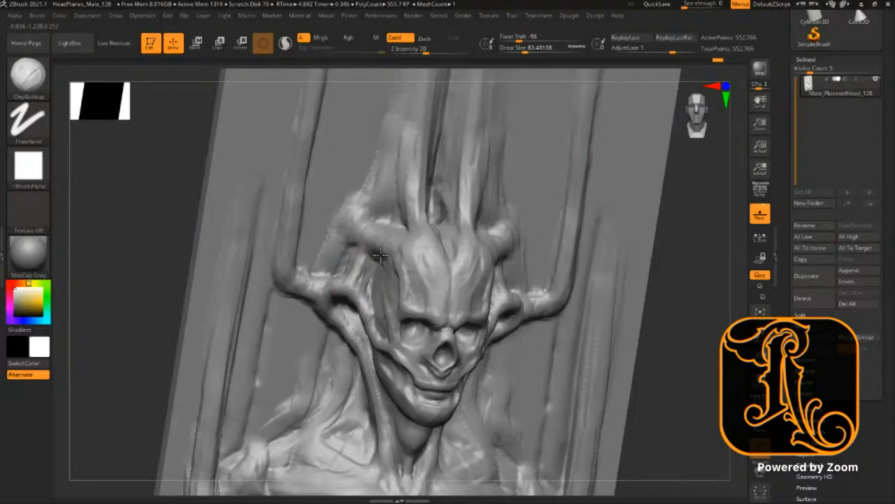
pyautogui.moveTo(356, 228); pyautogui.dragTo(351, 190)
# Step: Extend thin vertical strands up the slab from the crown's horns and fill in clay at their bases
pyautogui.moveTo(677, 334)
pyautogui.keyDown('alt'); pyautogui.mouseDown()
pyautogui.moveTo(681, 250)
pyautogui.moveTo(661, 230)
pyautogui.mouseUp(); pyautogui.keyUp('alt')
pyautogui.moveTo(661, 230)
pyautogui.keyDown('shift'); pyautogui.mouseDown()
pyautogui.moveTo(650, 281)
pyautogui.moveTo(667, 238)
pyautogui.moveTo(672, 297)
pyautogui.mouseUp(); pyautogui.keyUp('shift')
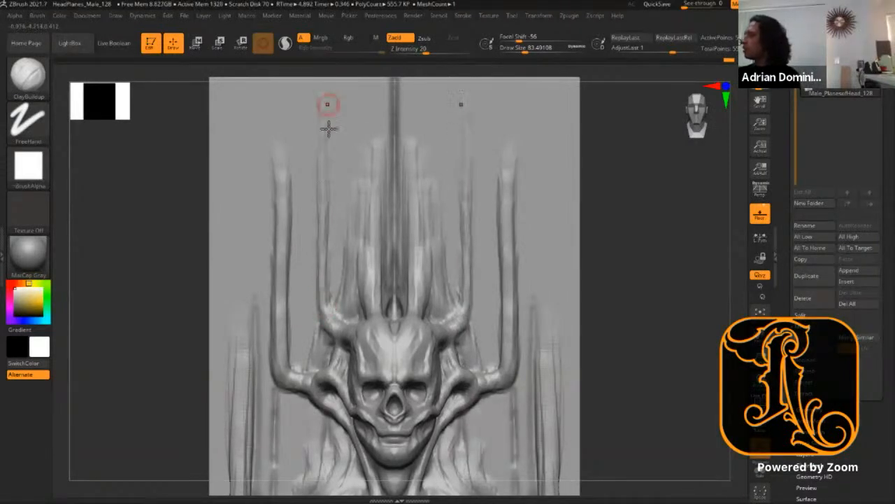
pyautogui.moveTo(672, 263); pyautogui.dragTo(655, 294)
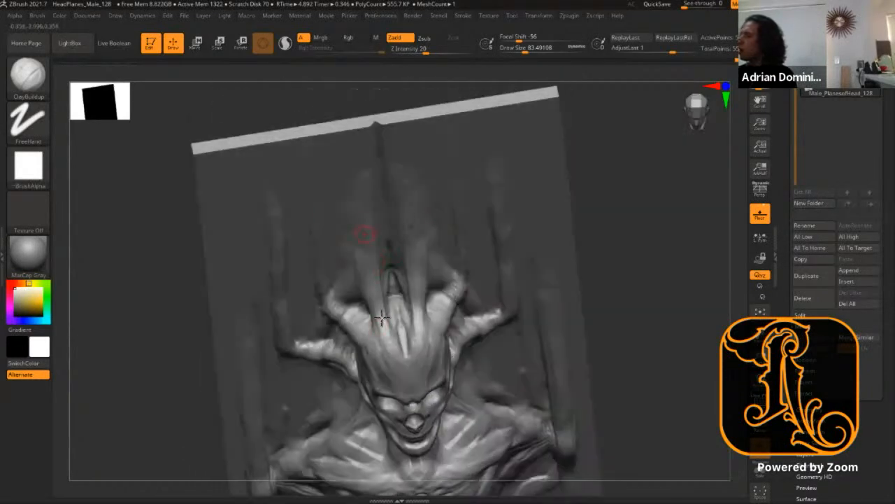
pyautogui.moveTo(655, 246); pyautogui.dragTo(666, 264)
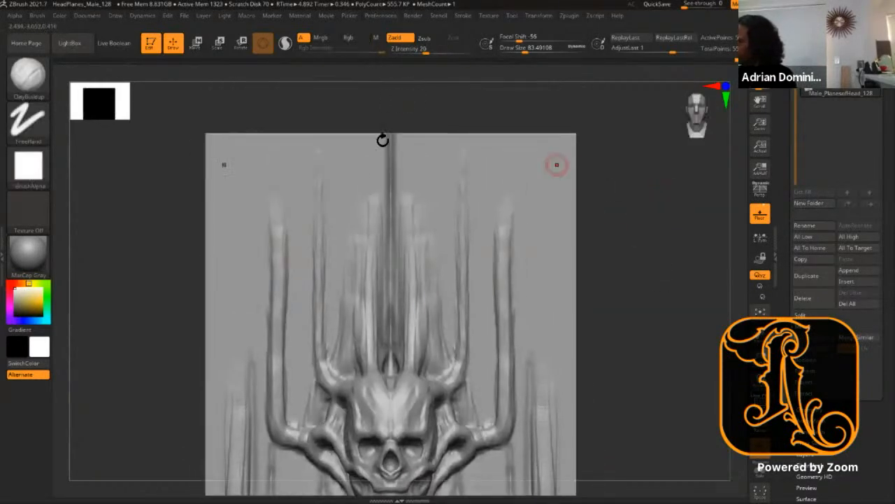
# Step: Set the draw size to about 124 and add clay near the slab's upper edge beside the centre groove
pyautogui.press('s')
pyautogui.moveTo(373, 160); pyautogui.dragTo(380, 159)
pyautogui.moveTo(603, 162); pyautogui.dragTo(593, 203)
# Step: Hide the rear part of the slab from the side view and return to the full front view
pyautogui.moveTo(660, 216); pyautogui.dragTo(566, 154)
pyautogui.moveTo(655, 280)
pyautogui.keyDown('alt'); pyautogui.mouseDown()
pyautogui.moveTo(624, 214)
pyautogui.moveTo(673, 229)
pyautogui.mouseUp(); pyautogui.keyUp('alt')
pyautogui.moveTo(423, 80)
pyautogui.keyDown('ctrl'); pyautogui.keyDown('shift'); pyautogui.mouseDown()
pyautogui.moveTo(492, 379)
pyautogui.moveTo(474, 388)
pyautogui.mouseUp(); pyautogui.keyUp('shift'); pyautogui.keyUp('ctrl')
pyautogui.keyDown('shift'); pyautogui.moveTo(591, 245); pyautogui.dragTo(540, 238); pyautogui.keyUp('shift')
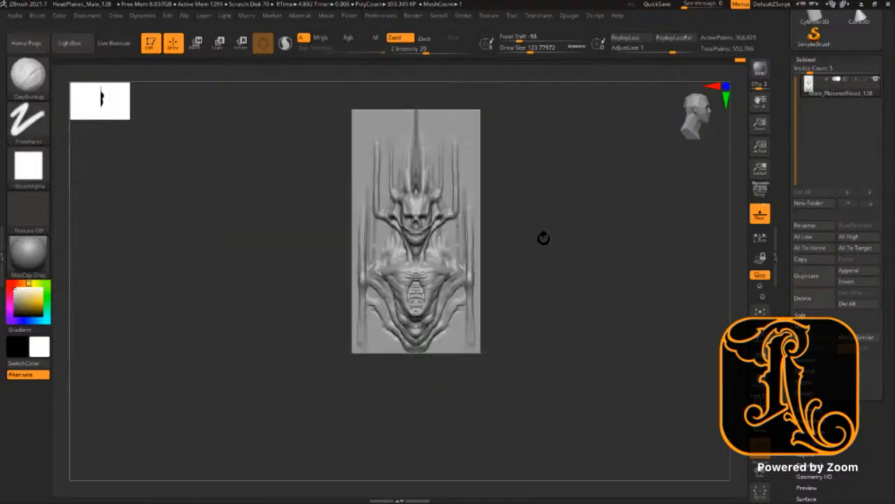
# Step: Set the draw size to about 197 and build up clay strands beside the centre groove, reaching the slab's upper edge
pyautogui.keyDown('alt'); pyautogui.moveTo(606, 158); pyautogui.dragTo(577, 278); pyautogui.keyUp('alt')
pyautogui.moveTo(593, 176)
pyautogui.keyDown('alt'); pyautogui.mouseDown()
pyautogui.moveTo(668, 256)
pyautogui.moveTo(669, 172)
pyautogui.mouseUp(); pyautogui.keyUp('alt')
pyautogui.press('s')
pyautogui.moveTo(372, 187); pyautogui.dragTo(380, 187)
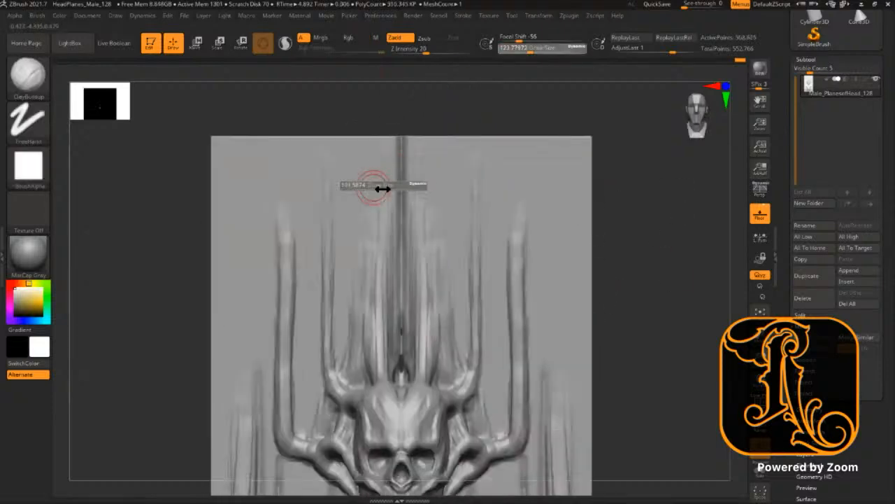
pyautogui.moveTo(382, 156); pyautogui.dragTo(375, 332)
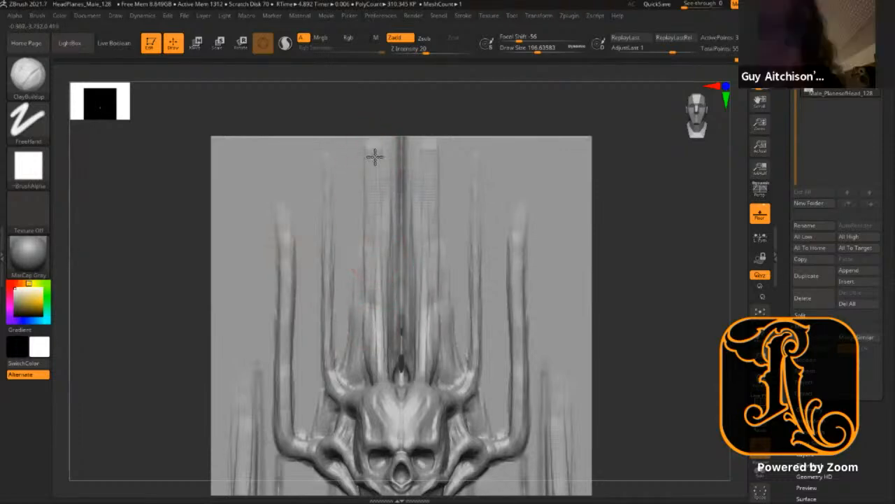
pyautogui.moveTo(378, 208); pyautogui.dragTo(373, 250, button='right')
# Step: Set the draw size to about 158 and add vertical clay bars along the slab's lower edge, outside the bust's tapering base
pyautogui.moveTo(647, 257)
pyautogui.keyDown('alt'); pyautogui.mouseDown()
pyautogui.moveTo(620, 304)
pyautogui.moveTo(638, 224)
pyautogui.moveTo(655, 251)
pyautogui.mouseUp(); pyautogui.keyUp('alt')
pyautogui.keyDown('alt'); pyautogui.moveTo(660, 170); pyautogui.dragTo(657, 193); pyautogui.keyUp('alt')
pyautogui.moveTo(378, 410); pyautogui.dragTo(362, 386)
pyautogui.press('s')
pyautogui.moveTo(367, 431); pyautogui.dragTo(367, 376)
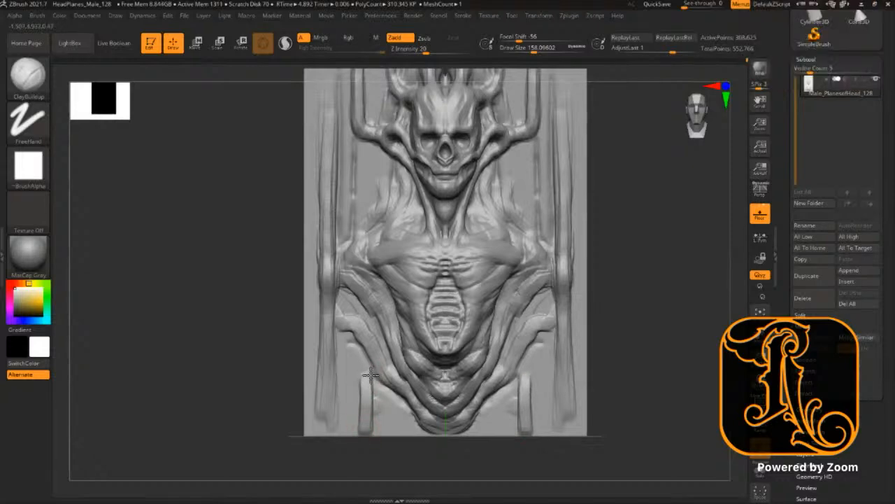
pyautogui.moveTo(365, 414); pyautogui.dragTo(358, 387)
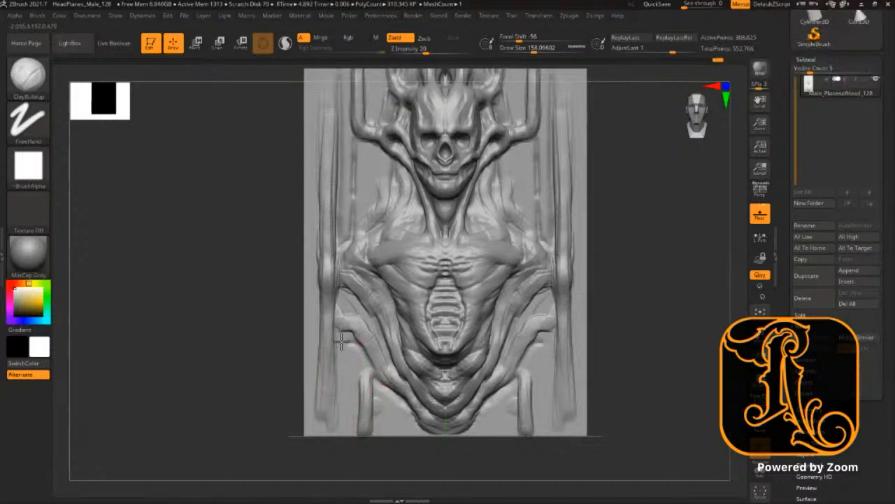
pyautogui.moveTo(339, 336); pyautogui.dragTo(339, 333)
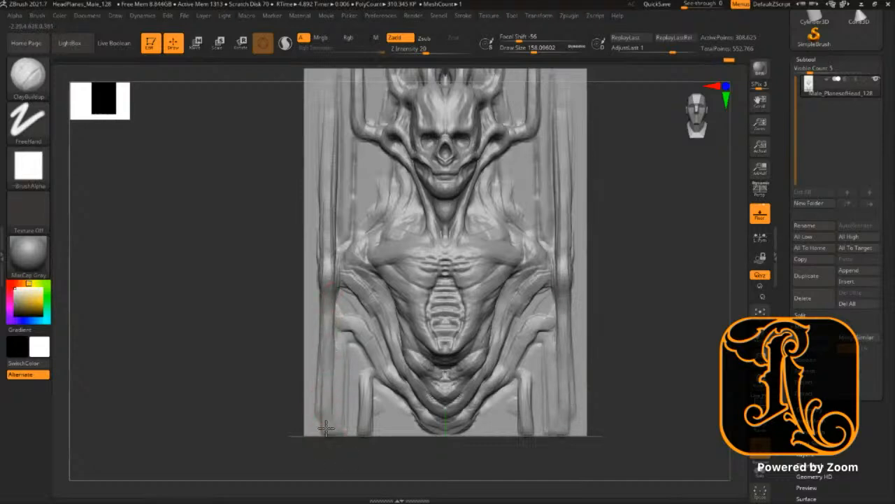
# Step: Extend the outer vertical strands rising from the cheek branches up to the slab's upper edge
pyautogui.keyDown('alt'); pyautogui.moveTo(670, 378); pyautogui.dragTo(638, 386); pyautogui.keyUp('alt')
pyautogui.moveTo(639, 386); pyautogui.dragTo(631, 324)
pyautogui.moveTo(611, 235)
pyautogui.keyDown('alt'); pyautogui.mouseDown()
pyautogui.moveTo(600, 211)
pyautogui.moveTo(594, 261)
pyautogui.mouseUp(); pyautogui.keyUp('alt')
pyautogui.moveTo(499, 188); pyautogui.dragTo(496, 109)
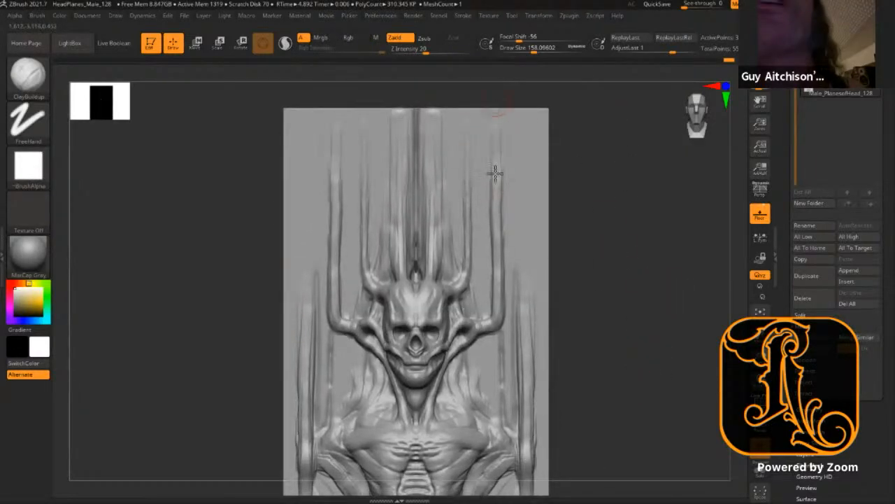
pyautogui.keyDown('alt'); pyautogui.moveTo(594, 275); pyautogui.dragTo(591, 200); pyautogui.keyUp('alt')
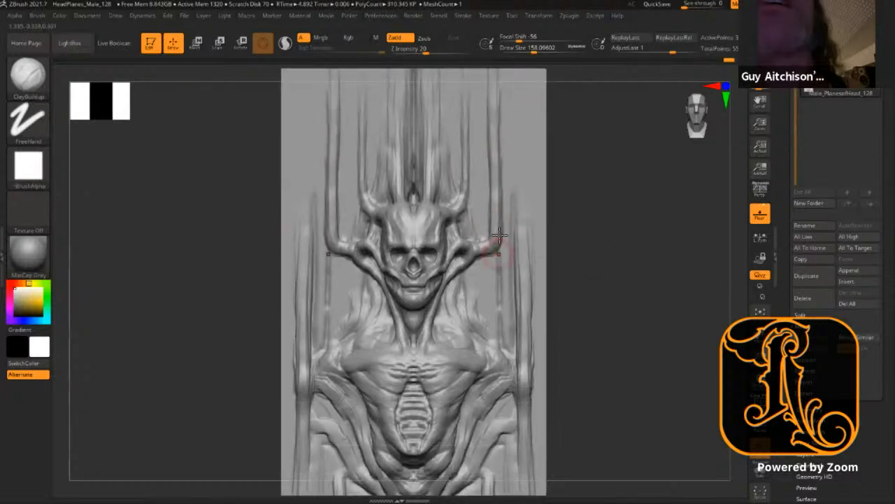
# Step: Build up rib-like muscle strands across the chest with clay strokes, reducing the draw size to about 74 and then 41
pyautogui.keyDown('alt'); pyautogui.moveTo(608, 283); pyautogui.dragTo(642, 279); pyautogui.keyUp('alt')
pyautogui.moveTo(592, 193); pyautogui.dragTo(493, 202)
pyautogui.moveTo(626, 332)
pyautogui.mouseDown()
pyautogui.moveTo(668, 336)
pyautogui.moveTo(654, 285)
pyautogui.moveTo(490, 300)
pyautogui.mouseUp()
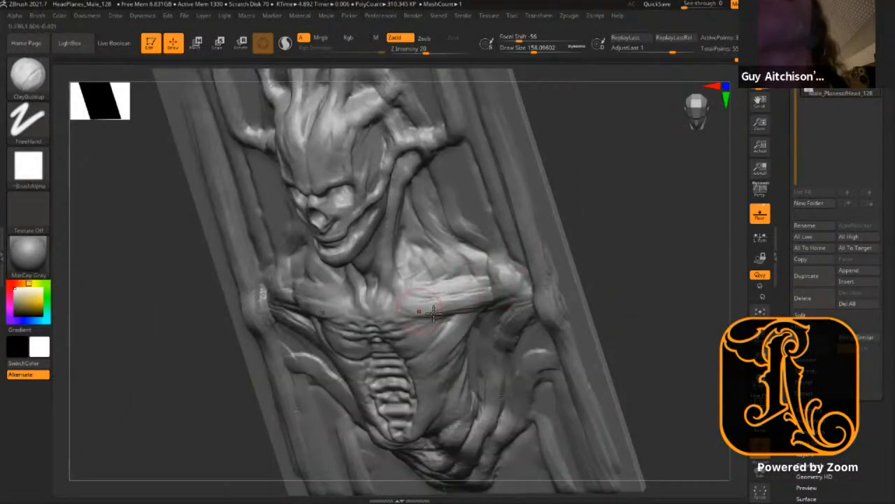
pyautogui.moveTo(642, 249)
pyautogui.mouseDown()
pyautogui.moveTo(684, 221)
pyautogui.moveTo(650, 210)
pyautogui.mouseUp()
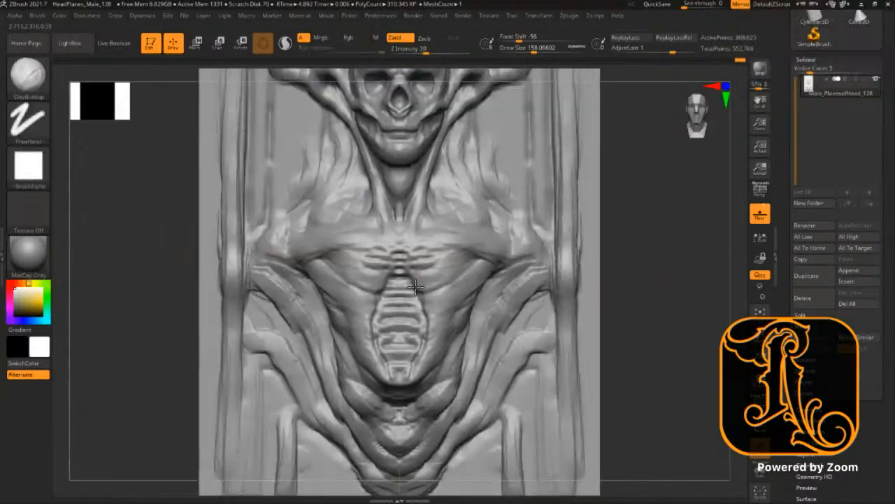
pyautogui.keyDown('ctrl'); pyautogui.moveTo(417, 282); pyautogui.dragTo(427, 287, button='right'); pyautogui.keyUp('ctrl')
pyautogui.press('s')
pyautogui.moveTo(427, 287)
pyautogui.mouseDown()
pyautogui.moveTo(417, 287)
pyautogui.moveTo(410, 266)
pyautogui.moveTo(452, 256)
pyautogui.moveTo(452, 281)
pyautogui.moveTo(407, 272)
pyautogui.mouseUp()
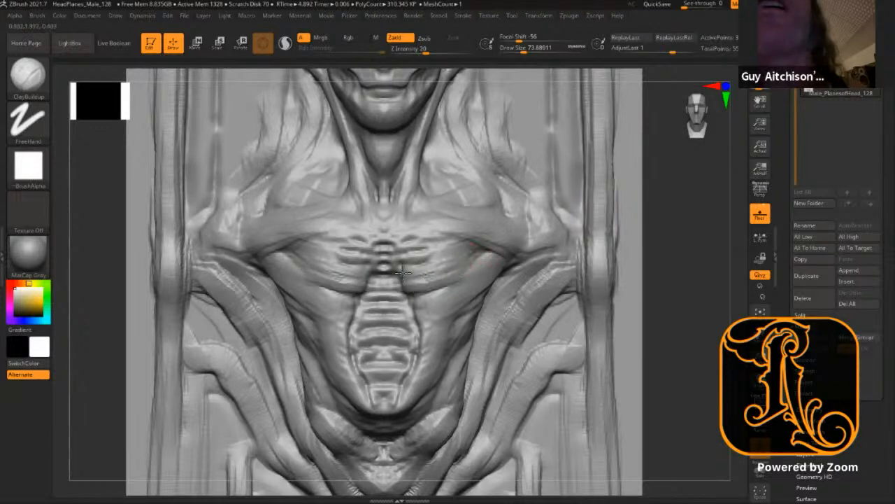
pyautogui.moveTo(455, 251); pyautogui.dragTo(418, 278)
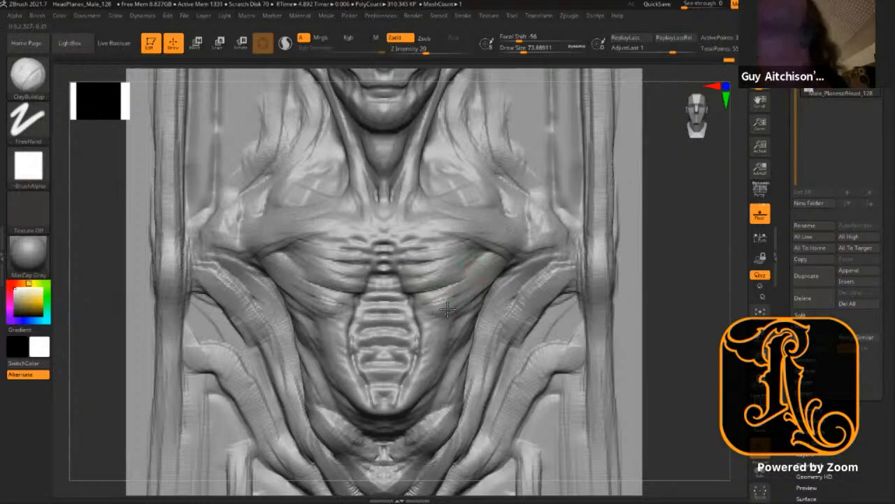
pyautogui.press('s')
pyautogui.moveTo(430, 319); pyautogui.dragTo(426, 319)
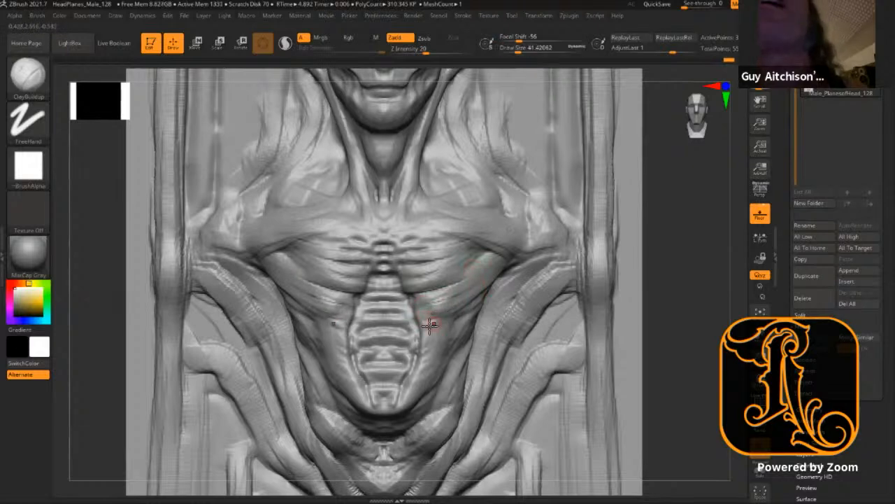
# Step: Try remeshing the whole relief at a DynaMesh resolution of 256, and undo the remesh
pyautogui.keyDown('alt'); pyautogui.moveTo(621, 379); pyautogui.dragTo(619, 358); pyautogui.keyUp('alt')
pyautogui.keyDown('alt'); pyautogui.moveTo(616, 314); pyautogui.dragTo(599, 434); pyautogui.keyUp('alt')
pyautogui.keyDown('alt'); pyautogui.moveTo(659, 314); pyautogui.dragTo(632, 283); pyautogui.keyUp('alt')
pyautogui.click(810, 410)
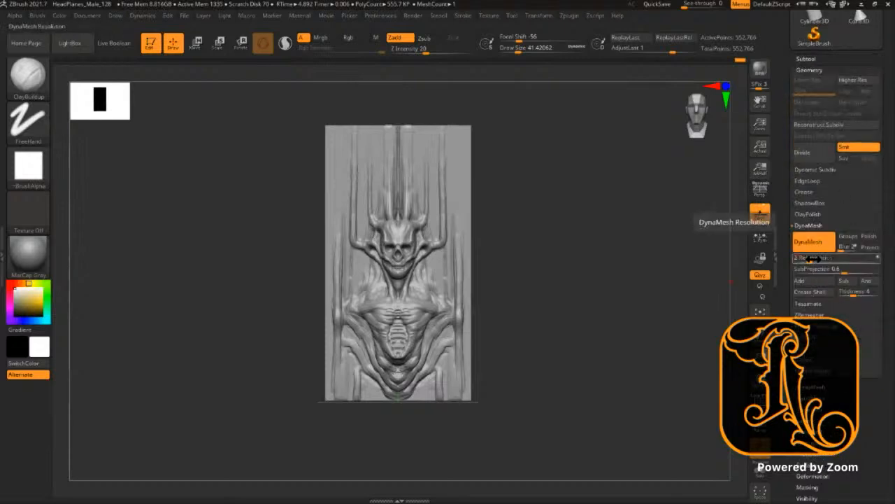
pyautogui.keyDown('ctrl'); pyautogui.moveTo(596, 159); pyautogui.dragTo(619, 294); pyautogui.keyUp('ctrl')
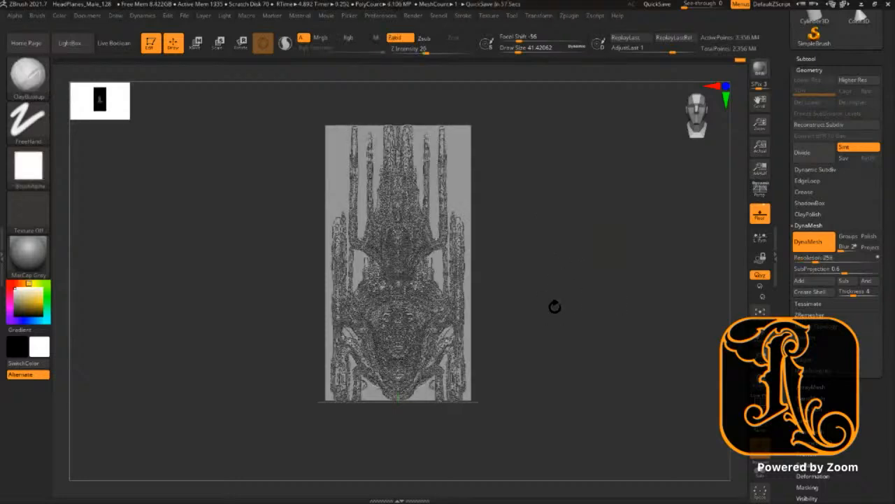
pyautogui.moveTo(614, 262); pyautogui.dragTo(622, 302)
pyautogui.keyDown('alt'); pyautogui.moveTo(610, 333); pyautogui.dragTo(631, 427); pyautogui.keyUp('alt')
pyautogui.hotkey('ctrl', 'z')
# Step: Remesh the relief again at resolution 256, check its wireframe and undo the remesh
pyautogui.moveTo(635, 293)
pyautogui.mouseDown()
pyautogui.moveTo(679, 350)
pyautogui.moveTo(636, 299)
pyautogui.moveTo(645, 305)
pyautogui.moveTo(609, 302)
pyautogui.moveTo(568, 322)
pyautogui.moveTo(628, 247)
pyautogui.moveTo(581, 260)
pyautogui.moveTo(588, 273)
pyautogui.mouseUp()
pyautogui.keyDown('alt'); pyautogui.moveTo(587, 273); pyautogui.dragTo(599, 377); pyautogui.keyUp('alt')
pyautogui.keyDown('alt'); pyautogui.moveTo(662, 260); pyautogui.dragTo(647, 295); pyautogui.keyUp('alt')
pyautogui.keyDown('ctrl'); pyautogui.moveTo(640, 252); pyautogui.dragTo(630, 314); pyautogui.keyUp('ctrl')
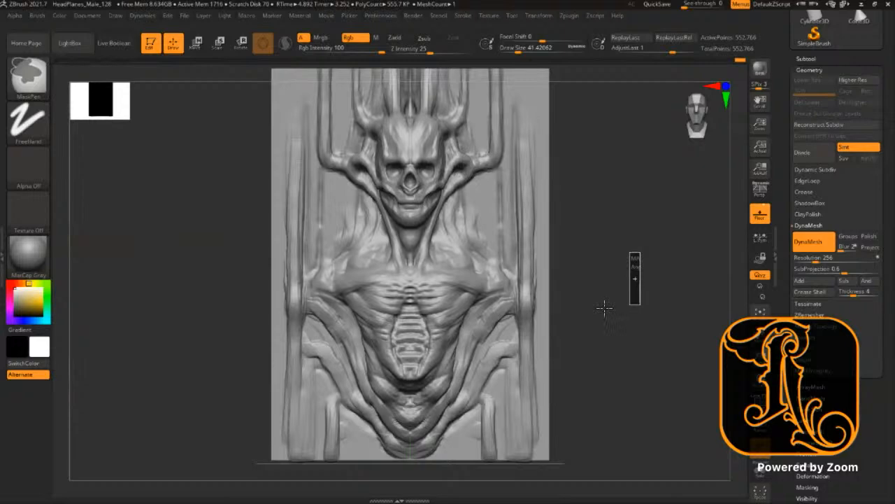
pyautogui.hotkey('shift', 'f')
pyautogui.hotkey('shift', 'f')
pyautogui.hotkey('ctrl', 'z')
# Step: Set the DynaMesh resolution to 128 and touch up the folds beside the neck
pyautogui.click(818, 258)
pyautogui.write('128')
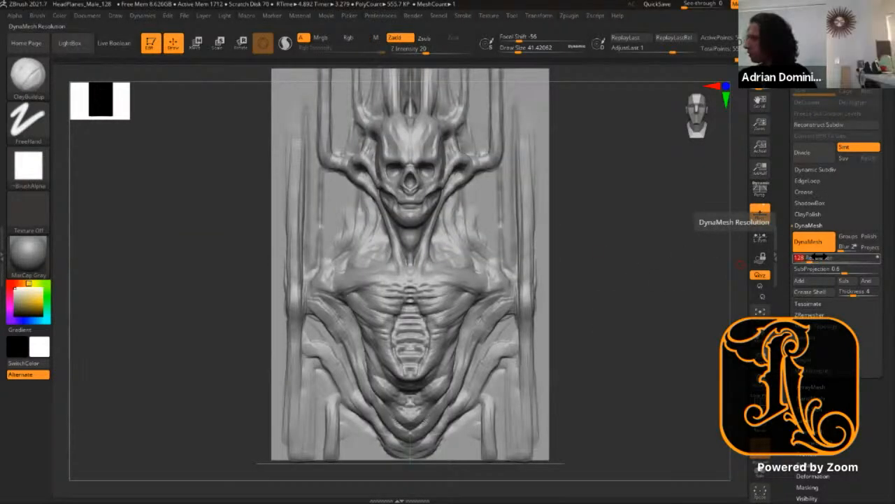
pyautogui.press('Return')
pyautogui.keyDown('alt'); pyautogui.moveTo(639, 292); pyautogui.dragTo(492, 194); pyautogui.keyUp('alt')
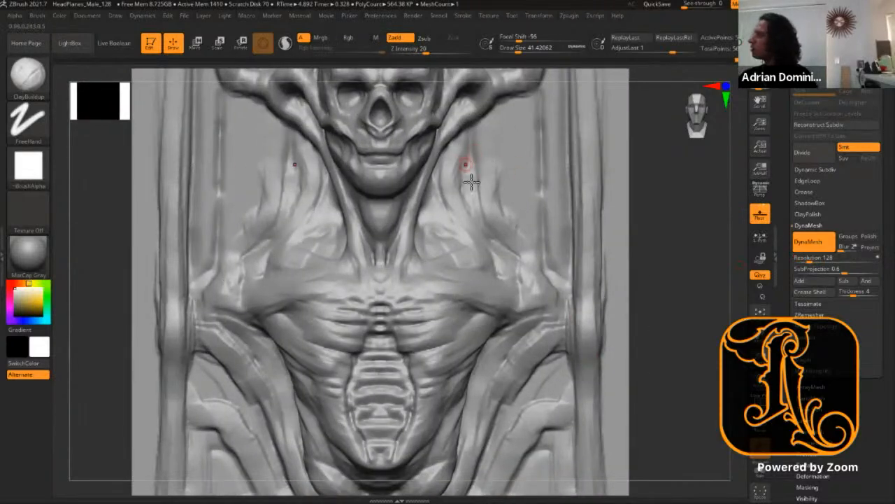
# Step: Set the DynaMesh resolution to 256 and remesh the relief
pyautogui.click(801, 257)
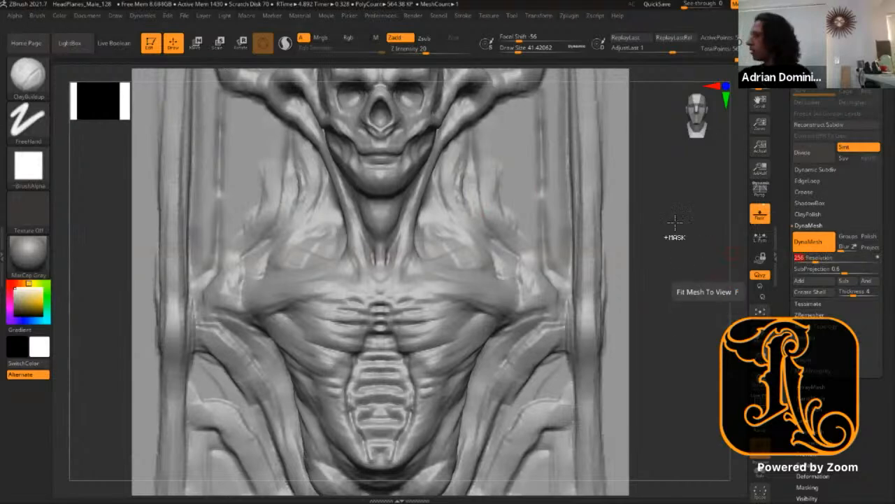
pyautogui.press('ctrl')
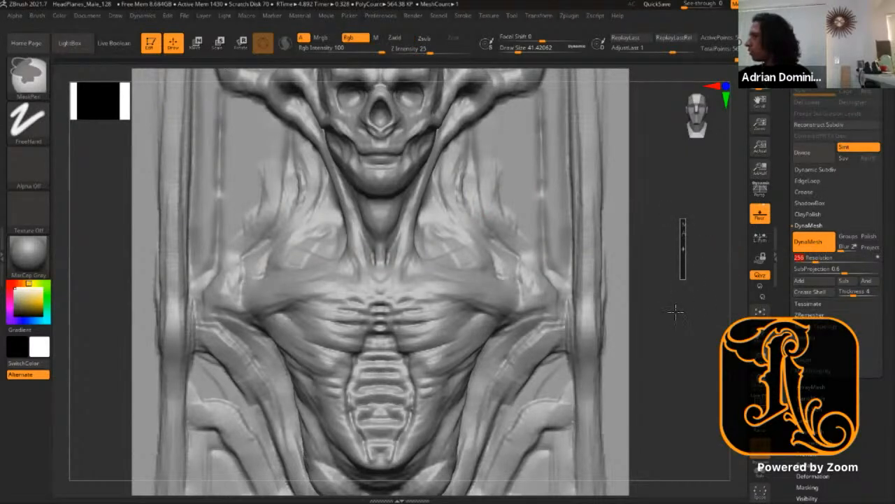
pyautogui.press('Return')
pyautogui.moveTo(666, 301)
pyautogui.mouseDown()
pyautogui.moveTo(663, 361)
pyautogui.moveTo(687, 314)
pyautogui.moveTo(660, 300)
pyautogui.moveTo(662, 382)
pyautogui.moveTo(676, 343)
pyautogui.moveTo(667, 322)
pyautogui.mouseUp()
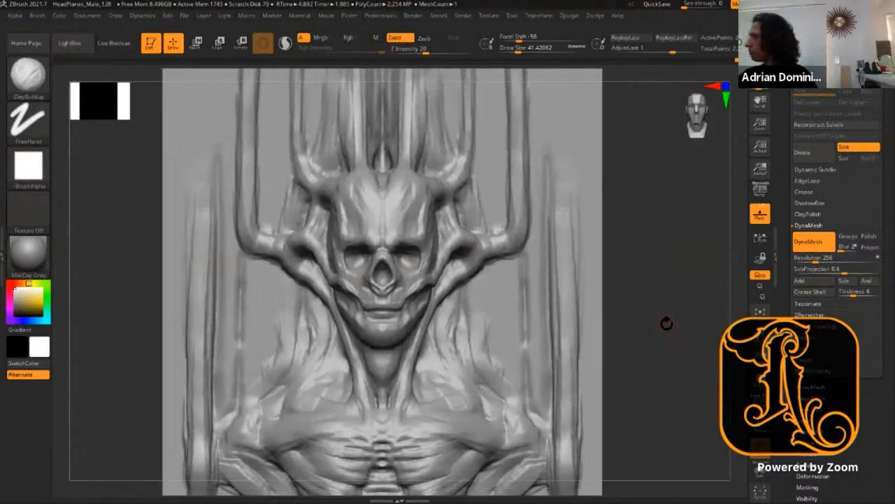
# Step: Carve grooves into the folds beside the neck with the DamStandard brush at a draw size of about 108
pyautogui.press('b')
pyautogui.press('d')
pyautogui.press('s')
pyautogui.keyDown('ctrl'); pyautogui.moveTo(439, 296); pyautogui.dragTo(431, 274, button='right'); pyautogui.keyUp('ctrl')
pyautogui.moveTo(483, 290); pyautogui.dragTo(426, 297, button='right')
pyautogui.press('s')
pyautogui.moveTo(442, 295)
pyautogui.mouseDown()
pyautogui.moveTo(450, 308)
pyautogui.moveTo(443, 299)
pyautogui.mouseUp()
pyautogui.moveTo(684, 328)
pyautogui.mouseDown()
pyautogui.moveTo(715, 362)
pyautogui.moveTo(625, 294)
pyautogui.mouseUp()
pyautogui.keyDown('ctrl'); pyautogui.moveTo(438, 288); pyautogui.dragTo(443, 342, button='right'); pyautogui.keyUp('ctrl')
pyautogui.moveTo(437, 312); pyautogui.dragTo(449, 330)
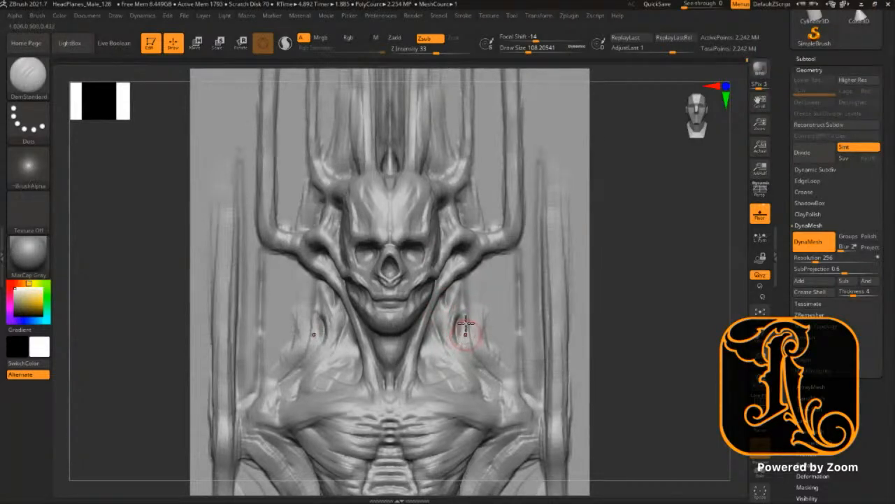
# Step: Build up strands along the side of the ribcage with the ClayBuildup brush at a draw size of about 120
pyautogui.moveTo(693, 268)
pyautogui.keyDown('alt'); pyautogui.mouseDown()
pyautogui.moveTo(664, 254)
pyautogui.moveTo(698, 306)
pyautogui.moveTo(704, 228)
pyautogui.moveTo(743, 240)
pyautogui.moveTo(680, 247)
pyautogui.mouseUp(); pyautogui.keyUp('alt')
pyautogui.press('b')
pyautogui.press('c')
pyautogui.press('b')
pyautogui.moveTo(572, 203); pyautogui.dragTo(522, 297, button='right')
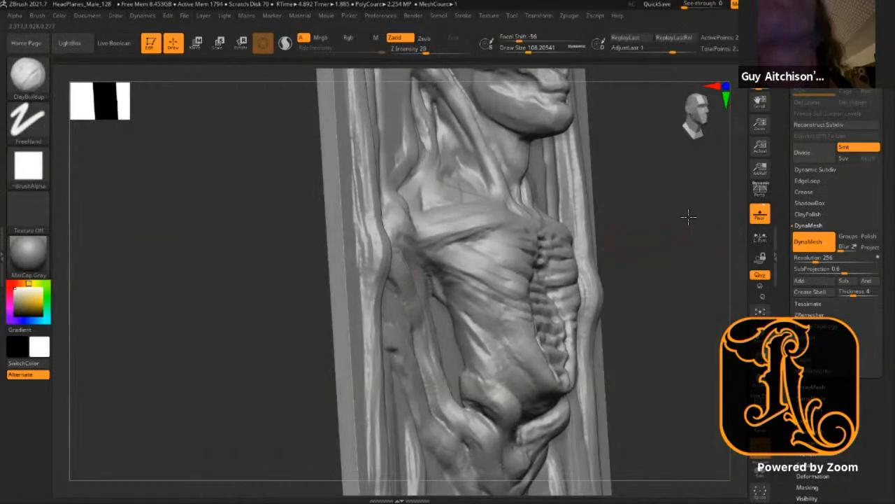
pyautogui.moveTo(691, 215); pyautogui.dragTo(500, 300, button='right')
pyautogui.press(']')
pyautogui.moveTo(625, 252); pyautogui.dragTo(317, 318, button='right')
pyautogui.moveTo(473, 306); pyautogui.dragTo(498, 300, button='right')
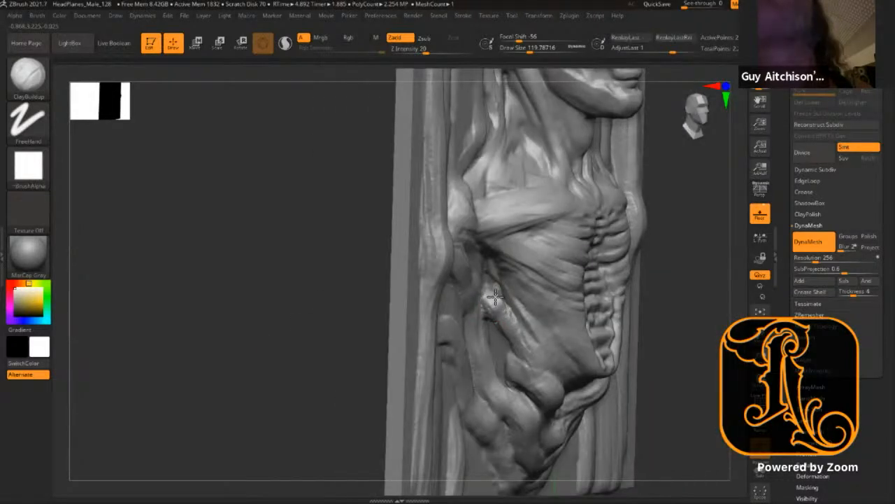
# Step: Remesh the relief with DynaMesh and refine the new strand beside the ribcage with smoothing
pyautogui.press('ctrl')
pyautogui.moveTo(281, 364)
pyautogui.keyDown('ctrl'); pyautogui.mouseDown()
pyautogui.moveTo(279, 329)
pyautogui.moveTo(306, 326)
pyautogui.moveTo(273, 340)
pyautogui.moveTo(211, 337)
pyautogui.moveTo(224, 322)
pyautogui.mouseUp(); pyautogui.keyUp('ctrl')
pyautogui.press('shift')
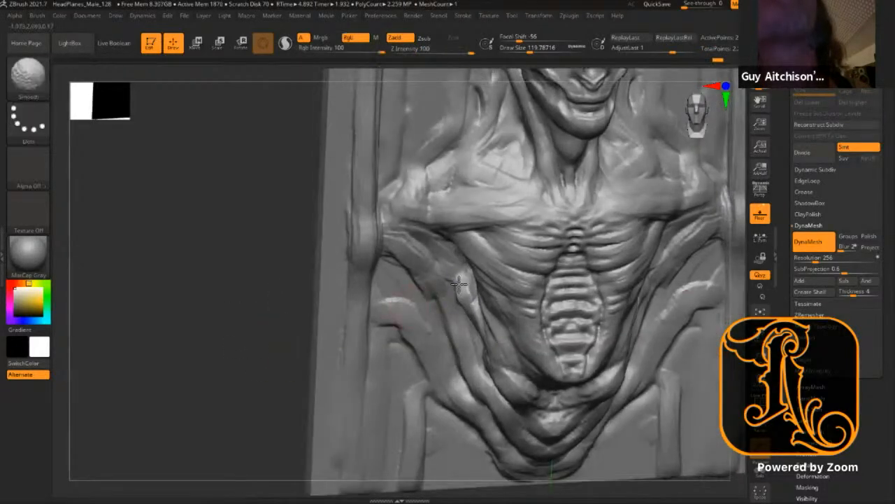
pyautogui.moveTo(457, 267)
pyautogui.mouseDown()
pyautogui.moveTo(445, 257)
pyautogui.moveTo(472, 290)
pyautogui.moveTo(427, 239)
pyautogui.moveTo(475, 298)
pyautogui.mouseUp()
# Step: Add fine vertical strands to the background above the shoulders and smooth them around the neck folds
pyautogui.moveTo(208, 344); pyautogui.dragTo(142, 264)
pyautogui.moveTo(165, 212)
pyautogui.keyDown('alt'); pyautogui.mouseDown()
pyautogui.moveTo(180, 305)
pyautogui.moveTo(179, 278)
pyautogui.moveTo(203, 327)
pyautogui.mouseUp(); pyautogui.keyUp('alt')
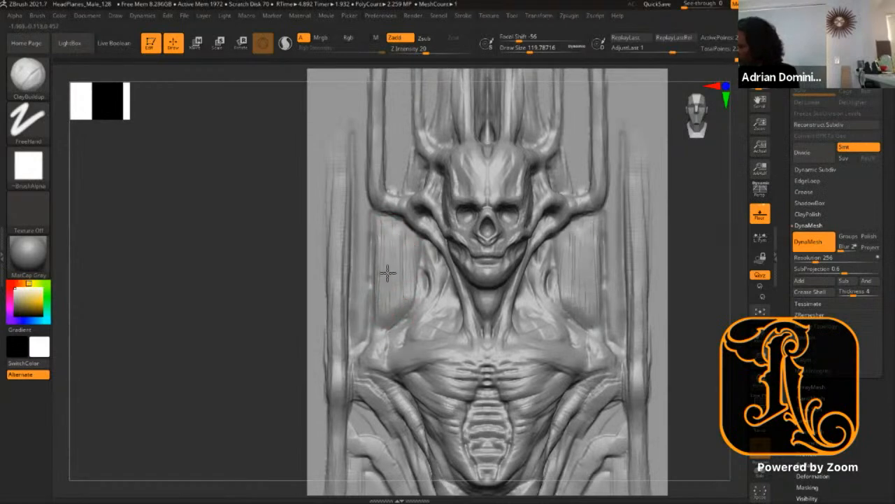
pyautogui.press('s')
pyautogui.moveTo(422, 264); pyautogui.dragTo(414, 264)
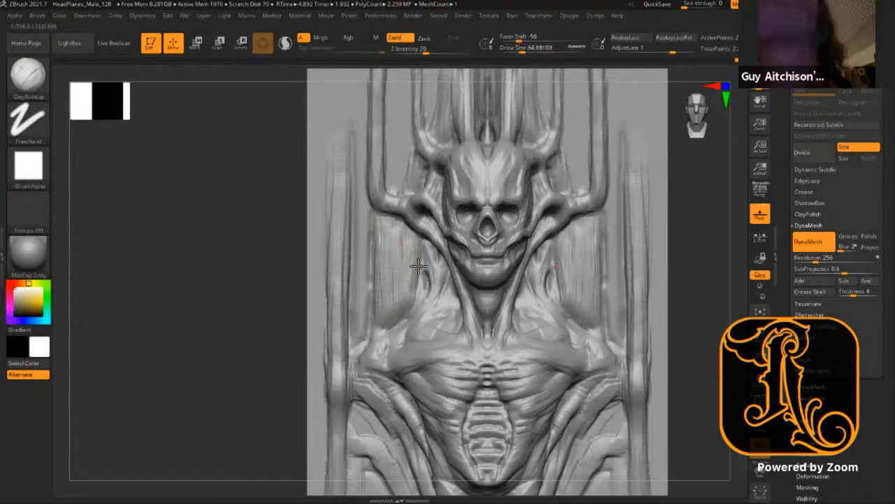
pyautogui.press('shift')
pyautogui.press('shift')
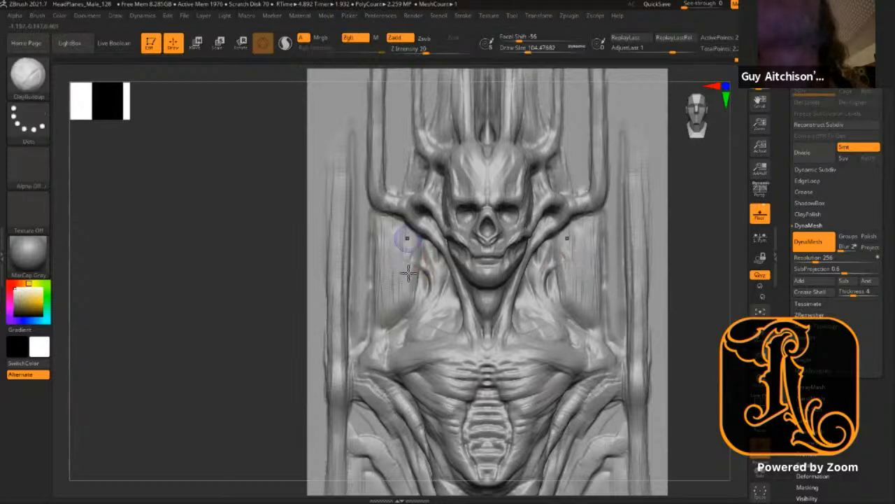
pyautogui.moveTo(232, 312)
pyautogui.keyDown('alt'); pyautogui.mouseDown()
pyautogui.moveTo(238, 270)
pyautogui.moveTo(203, 246)
pyautogui.mouseUp(); pyautogui.keyUp('alt')
pyautogui.moveTo(569, 162)
pyautogui.keyDown('alt'); pyautogui.mouseDown()
pyautogui.moveTo(701, 213)
pyautogui.moveTo(695, 250)
pyautogui.moveTo(723, 268)
pyautogui.moveTo(693, 241)
pyautogui.moveTo(678, 253)
pyautogui.moveTo(742, 240)
pyautogui.moveTo(738, 261)
pyautogui.mouseUp(); pyautogui.keyUp('alt')
pyautogui.moveTo(729, 175)
pyautogui.keyDown('alt'); pyautogui.mouseDown()
pyautogui.moveTo(713, 124)
pyautogui.moveTo(633, 210)
pyautogui.moveTo(259, 194)
pyautogui.moveTo(337, 270)
pyautogui.moveTo(381, 330)
pyautogui.mouseUp(); pyautogui.keyUp('alt')
pyautogui.keyDown('ctrl'); pyautogui.keyDown('shift'); pyautogui.click(514, 288); pyautogui.keyUp('shift'); pyautogui.keyUp('ctrl')
pyautogui.moveTo(531, 296); pyautogui.dragTo(602, 287)
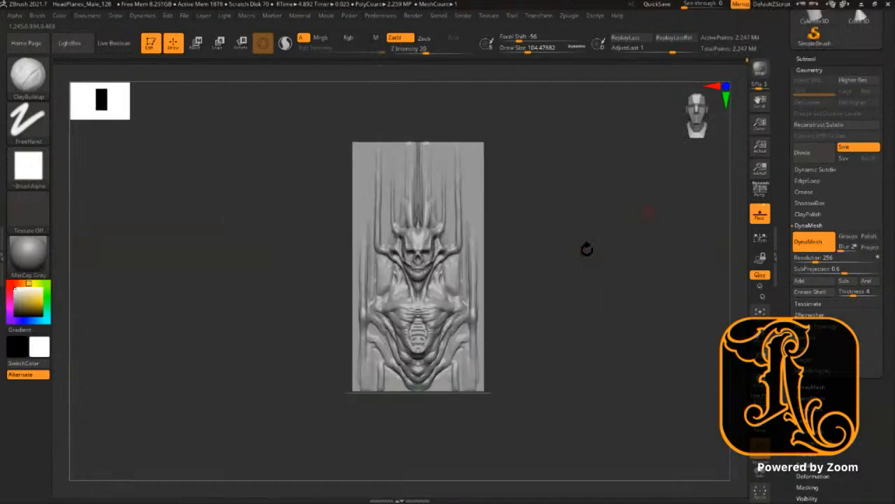
# Step: Start saving the tool and create a folder named collab inside the Zbrush folder as its destination
pyautogui.moveTo(843, 226); pyautogui.dragTo(843, 380)
pyautogui.click(854, 31)
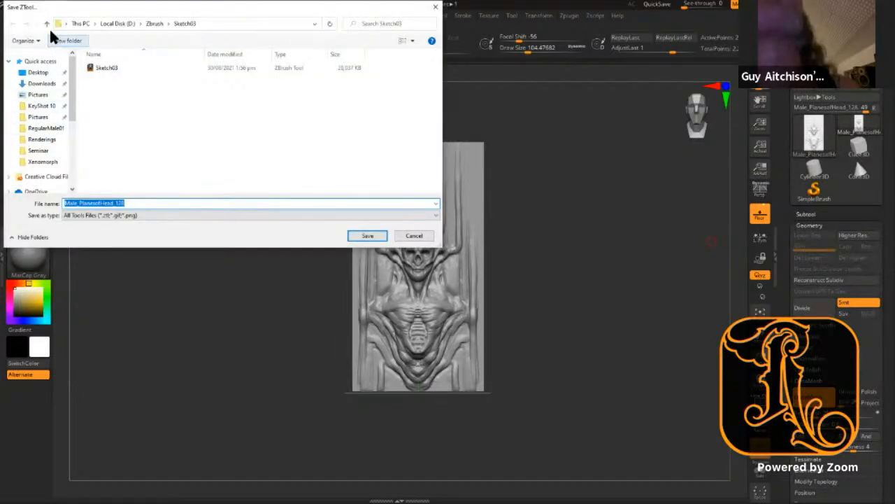
pyautogui.click(47, 24)
pyautogui.click(60, 42)
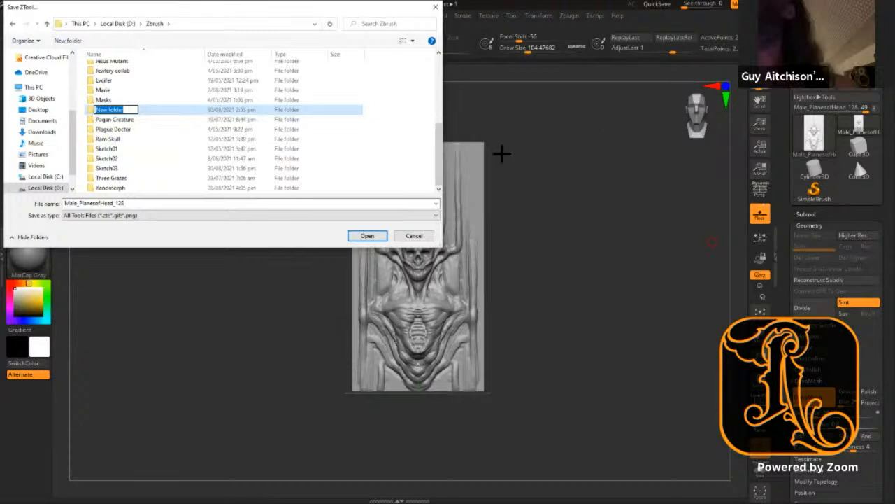
pyautogui.write('collab')
pyautogui.press('Return')
pyautogui.press('Return')
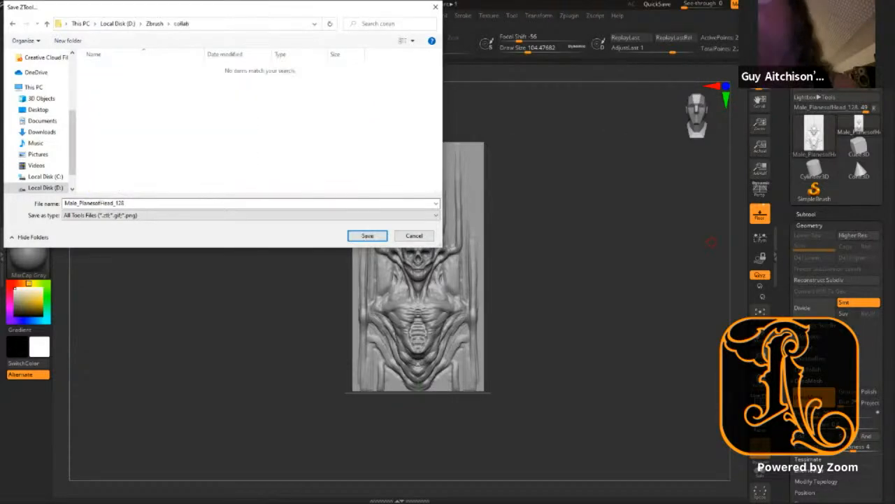
# Step: Save the tool in the collab folder under the file name Heiko01
pyautogui.doubleClick(259, 205)
pyautogui.write('Heko01')
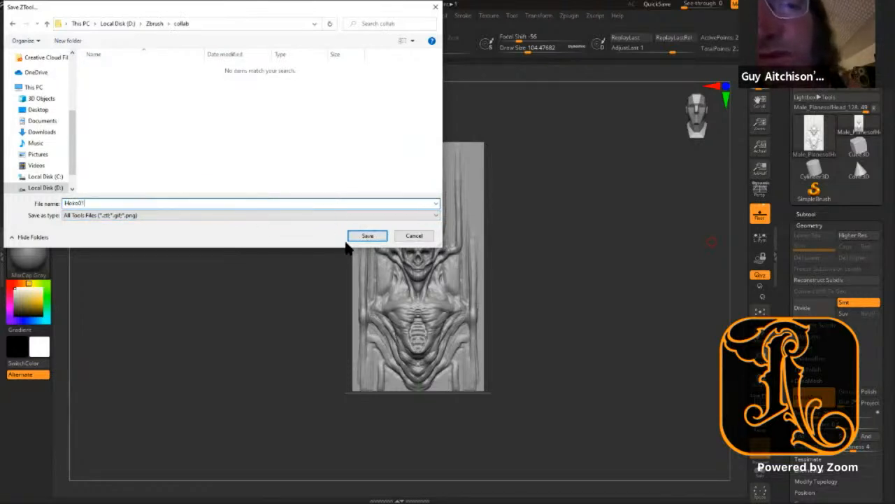
pyautogui.click(367, 237)
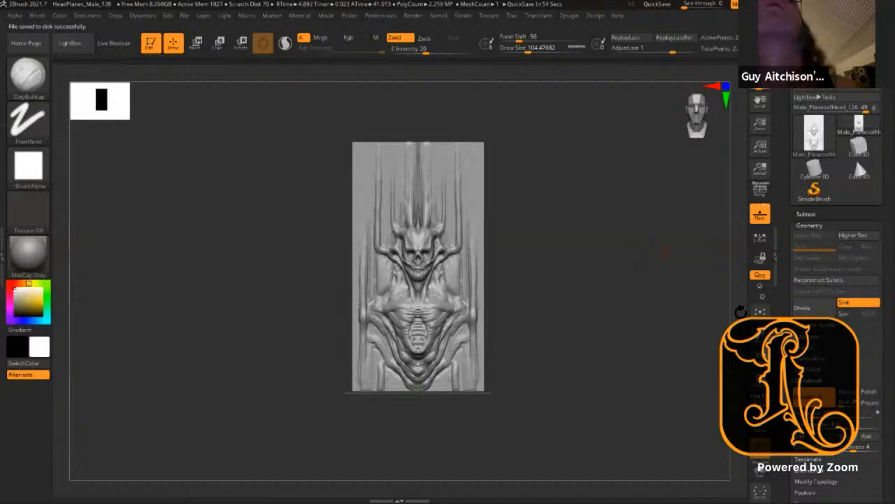
pyautogui.moveTo(623, 253)
pyautogui.keyDown('alt'); pyautogui.mouseDown()
pyautogui.moveTo(646, 324)
pyautogui.moveTo(655, 276)
pyautogui.moveTo(636, 308)
pyautogui.moveTo(656, 326)
pyautogui.moveTo(668, 320)
pyautogui.moveTo(636, 315)
pyautogui.mouseUp(); pyautogui.keyUp('alt')
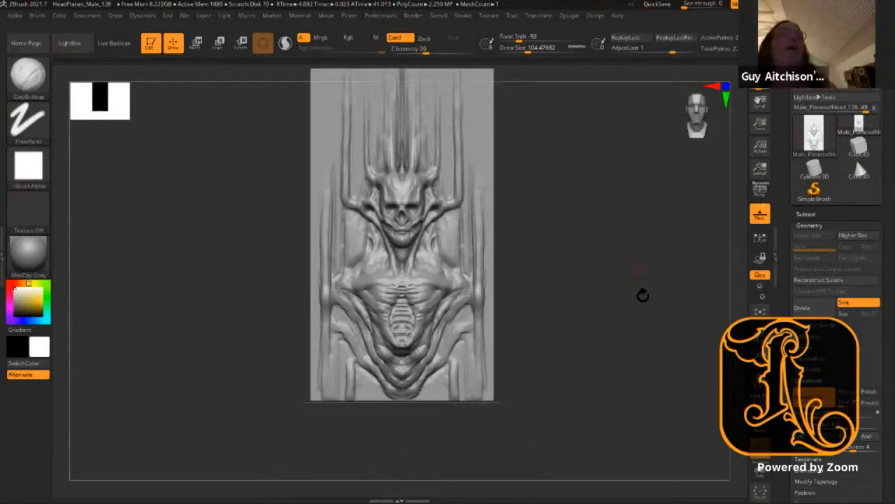
pyautogui.moveTo(641, 296)
pyautogui.mouseDown()
pyautogui.moveTo(639, 324)
pyautogui.moveTo(635, 285)
pyautogui.moveTo(645, 322)
pyautogui.mouseUp()
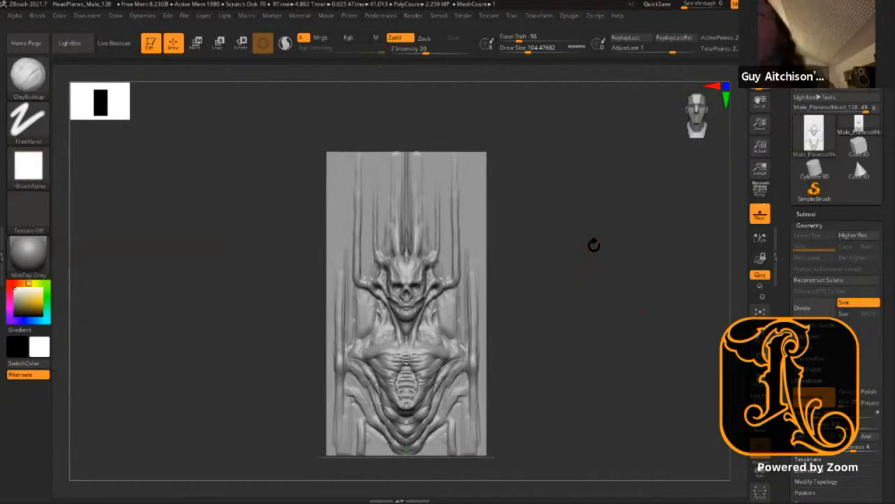
pyautogui.moveTo(608, 248); pyautogui.dragTo(596, 232)
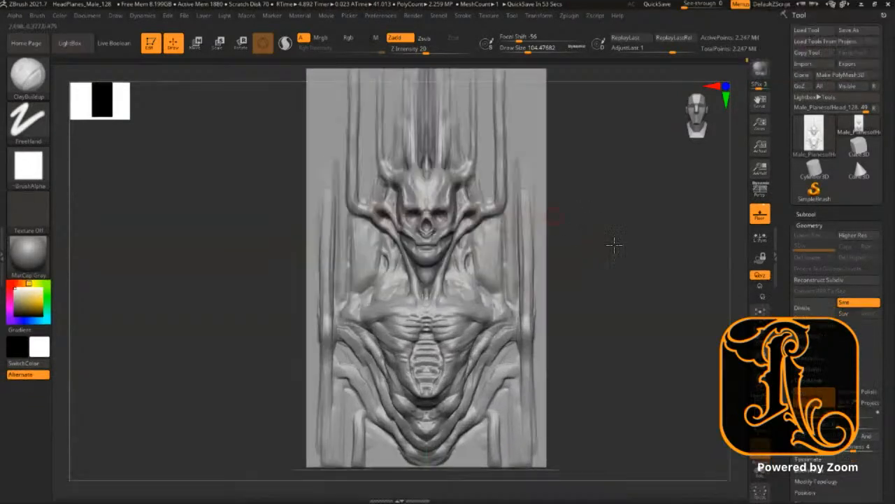
pyautogui.moveTo(616, 254)
pyautogui.mouseDown()
pyautogui.moveTo(654, 255)
pyautogui.moveTo(632, 286)
pyautogui.moveTo(615, 252)
pyautogui.moveTo(589, 252)
pyautogui.moveTo(582, 191)
pyautogui.moveTo(544, 215)
pyautogui.moveTo(568, 260)
pyautogui.mouseUp()
pyautogui.moveTo(589, 214); pyautogui.dragTo(595, 283)
pyautogui.moveTo(510, 224)
pyautogui.mouseDown()
pyautogui.moveTo(529, 220)
pyautogui.moveTo(490, 224)
pyautogui.moveTo(616, 263)
pyautogui.moveTo(614, 213)
pyautogui.moveTo(636, 214)
pyautogui.moveTo(349, 206)
pyautogui.mouseUp()
pyautogui.moveTo(510, 215)
pyautogui.mouseDown()
pyautogui.moveTo(460, 204)
pyautogui.moveTo(528, 192)
pyautogui.moveTo(567, 212)
pyautogui.moveTo(543, 214)
pyautogui.moveTo(595, 249)
pyautogui.moveTo(592, 216)
pyautogui.moveTo(590, 265)
pyautogui.mouseUp()
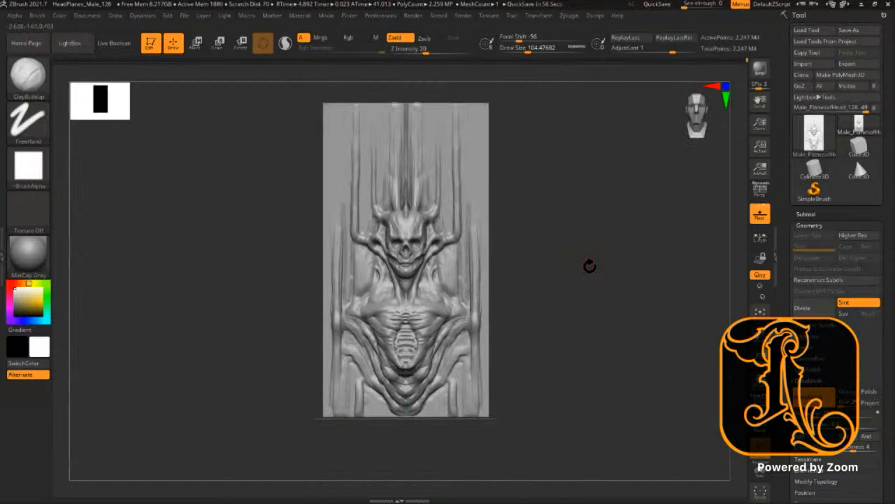
pyautogui.moveTo(607, 270)
pyautogui.keyDown('alt'); pyautogui.mouseDown()
pyautogui.moveTo(622, 262)
pyautogui.moveTo(604, 216)
pyautogui.moveTo(595, 238)
pyautogui.moveTo(606, 236)
pyautogui.mouseUp(); pyautogui.keyUp('alt')
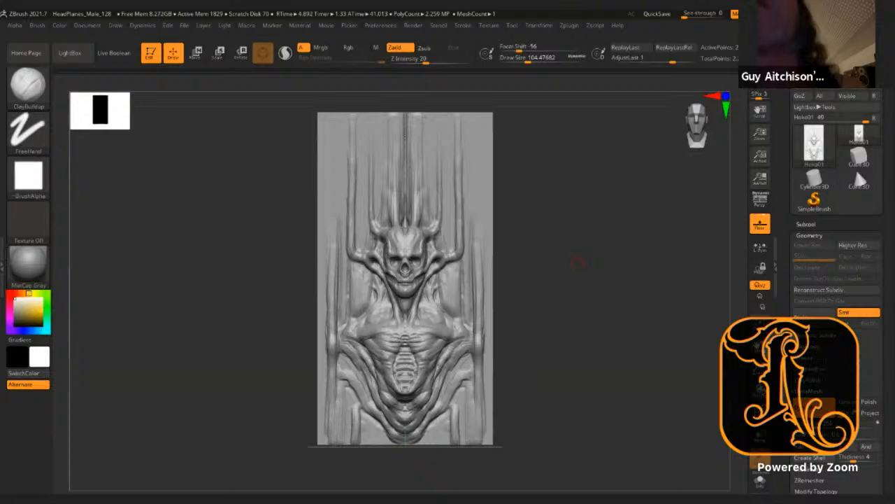
# Step: Fully initialize ZBrush, place the GuyThing2 model on the canvas and make it editable
pyautogui.click(381, 15)
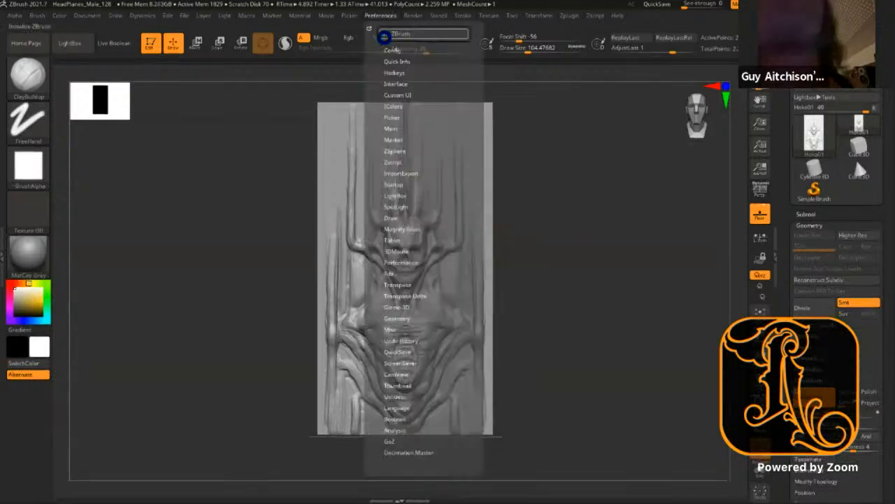
pyautogui.click(385, 33)
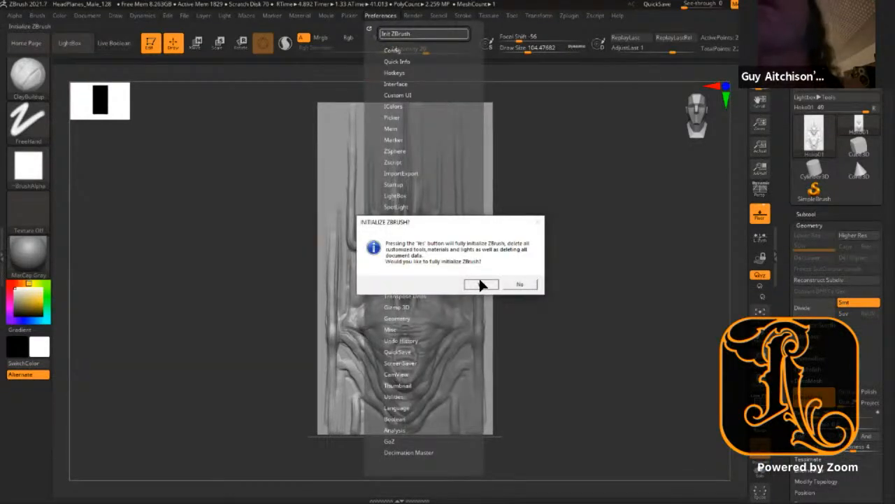
pyautogui.click(480, 283)
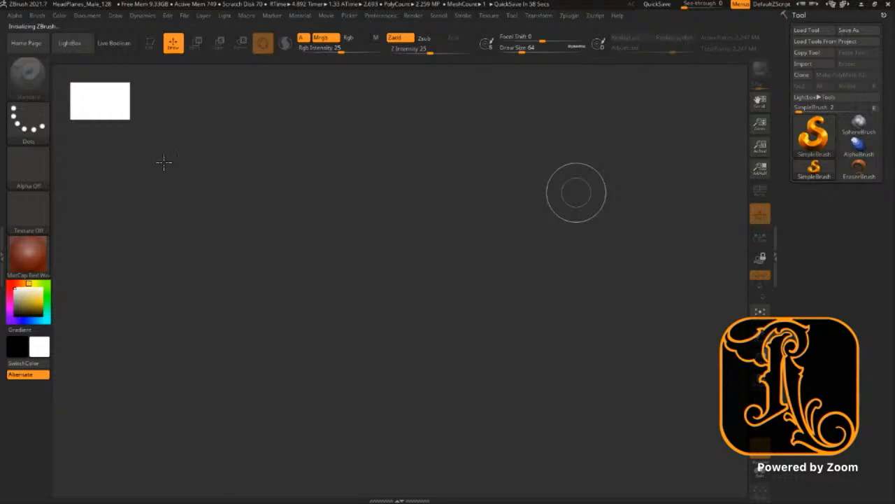
pyautogui.moveTo(411, 236)
pyautogui.mouseDown()
pyautogui.moveTo(456, 371)
pyautogui.moveTo(425, 424)
pyautogui.mouseUp()
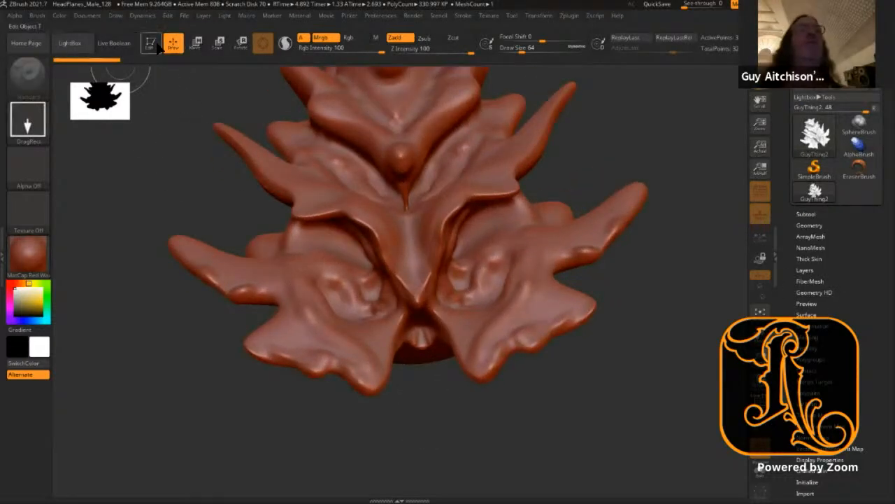
pyautogui.click(151, 43)
# Step: Assign the BasicMaterial2 material to GuyThing2 and remesh the model with DynaMesh
pyautogui.click(42, 262)
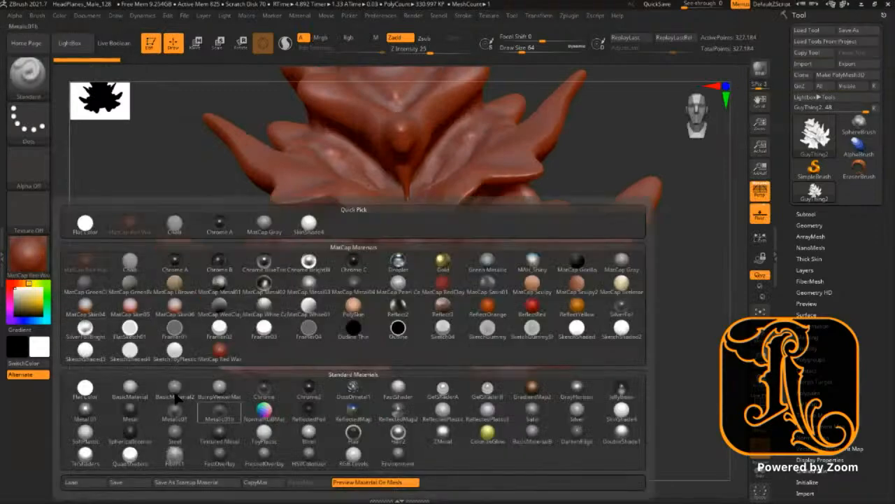
pyautogui.click(180, 394)
pyautogui.moveTo(609, 294)
pyautogui.mouseDown()
pyautogui.moveTo(634, 334)
pyautogui.moveTo(575, 316)
pyautogui.moveTo(629, 266)
pyautogui.mouseUp()
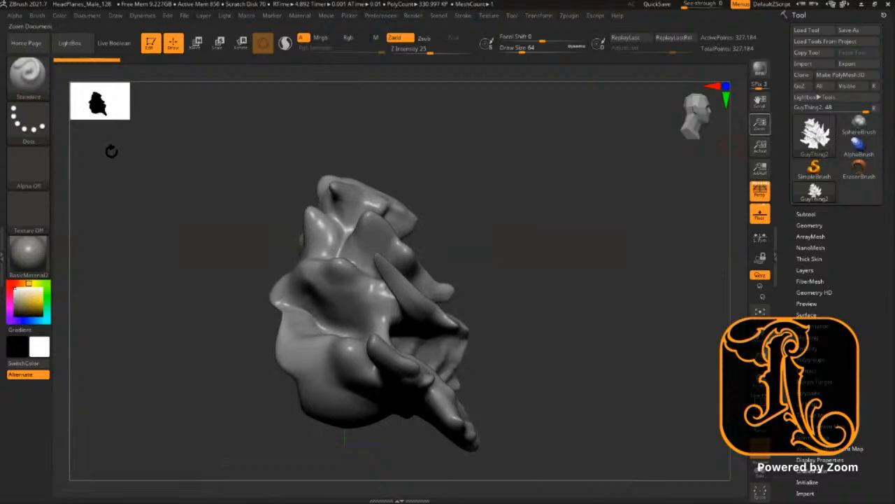
pyautogui.moveTo(665, 280)
pyautogui.keyDown('shift'); pyautogui.mouseDown()
pyautogui.moveTo(611, 294)
pyautogui.moveTo(589, 277)
pyautogui.moveTo(671, 266)
pyautogui.moveTo(670, 281)
pyautogui.mouseUp(); pyautogui.keyUp('shift')
pyautogui.moveTo(678, 293)
pyautogui.keyDown('ctrl'); pyautogui.mouseDown(button='right')
pyautogui.moveTo(640, 357)
pyautogui.moveTo(604, 328)
pyautogui.moveTo(629, 333)
pyautogui.moveTo(620, 334)
pyautogui.moveTo(636, 292)
pyautogui.moveTo(607, 286)
pyautogui.moveTo(604, 268)
pyautogui.moveTo(610, 289)
pyautogui.mouseUp(button='right'); pyautogui.keyUp('ctrl')
pyautogui.keyDown('ctrl'); pyautogui.moveTo(615, 259); pyautogui.dragTo(650, 305); pyautogui.keyUp('ctrl')
pyautogui.moveTo(615, 302)
pyautogui.keyDown('shift'); pyautogui.mouseDown(button='right')
pyautogui.moveTo(654, 255)
pyautogui.moveTo(617, 344)
pyautogui.mouseUp(button='right'); pyautogui.keyUp('shift')
pyautogui.moveTo(623, 234)
pyautogui.keyDown('ctrl'); pyautogui.mouseDown(button='right')
pyautogui.moveTo(599, 194)
pyautogui.moveTo(611, 124)
pyautogui.mouseUp(button='right'); pyautogui.keyUp('ctrl')
pyautogui.keyDown('ctrl'); pyautogui.moveTo(614, 198); pyautogui.dragTo(617, 234, button='right'); pyautogui.keyUp('ctrl')
pyautogui.keyDown('alt'); pyautogui.moveTo(604, 168); pyautogui.dragTo(630, 193, button='right'); pyautogui.keyUp('alt')
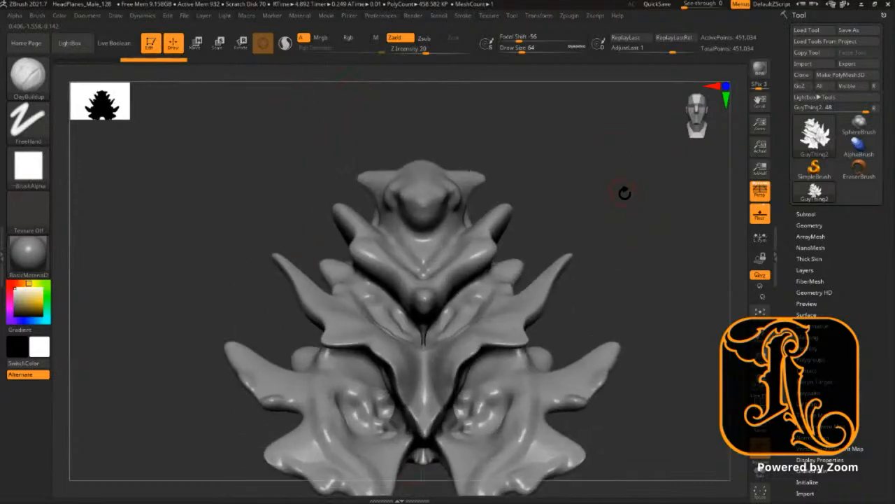
# Step: Carve grooves into the neck folds beneath the creature's uppermost head with an enlarged DamStandard brush
pyautogui.press('b')
pyautogui.press('d')
pyautogui.press('s')
pyautogui.moveTo(526, 181)
pyautogui.mouseDown(button='right')
pyautogui.moveTo(583, 181)
pyautogui.moveTo(554, 187)
pyautogui.mouseUp(button='right')
pyautogui.press('s')
pyautogui.moveTo(421, 215); pyautogui.dragTo(452, 237)
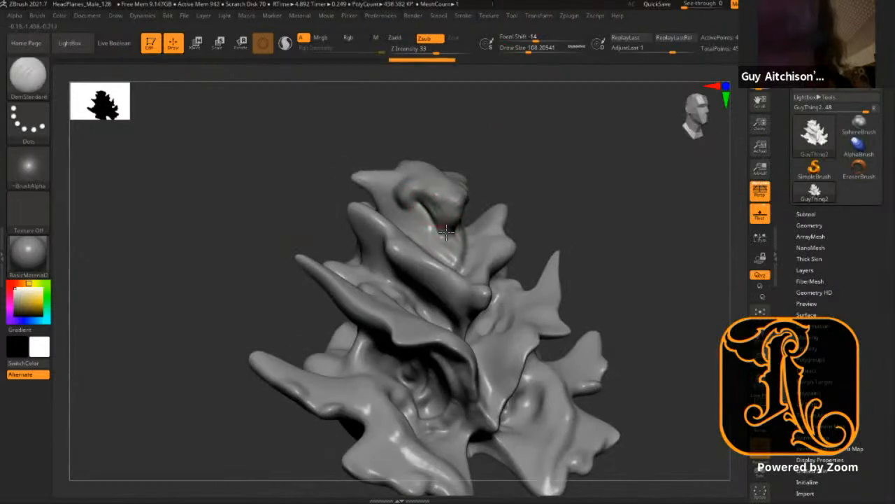
pyautogui.moveTo(538, 187); pyautogui.dragTo(509, 180, button='right')
pyautogui.moveTo(424, 205)
pyautogui.mouseDown()
pyautogui.moveTo(435, 219)
pyautogui.moveTo(431, 234)
pyautogui.mouseUp()
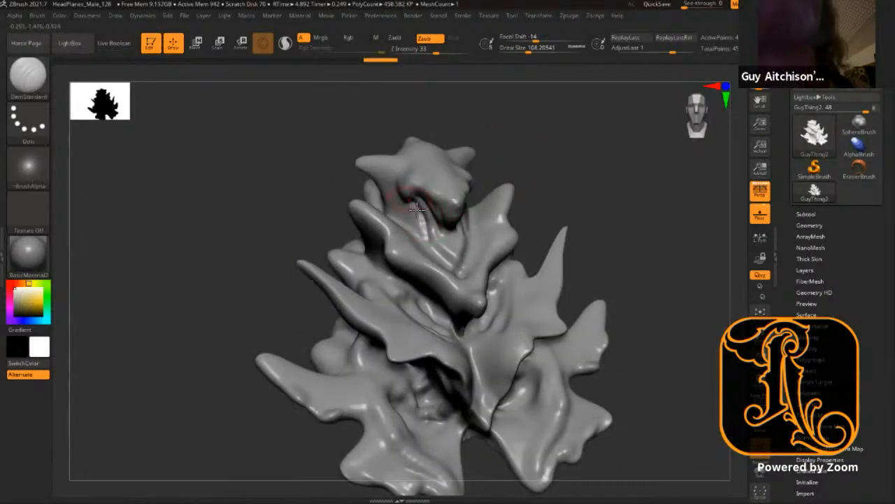
pyautogui.moveTo(418, 202); pyautogui.dragTo(434, 235)
pyautogui.moveTo(382, 182); pyautogui.dragTo(391, 194)
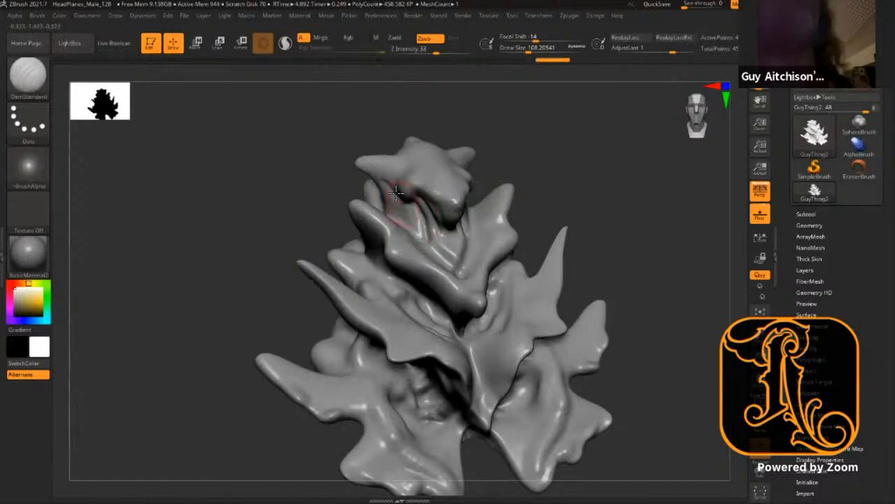
# Step: Deepen the creases along the side of the uppermost head and beneath its horns with DamStandard
pyautogui.moveTo(546, 112)
pyautogui.mouseDown(button='right')
pyautogui.moveTo(556, 114)
pyautogui.moveTo(559, 172)
pyautogui.moveTo(417, 243)
pyautogui.mouseUp(button='right')
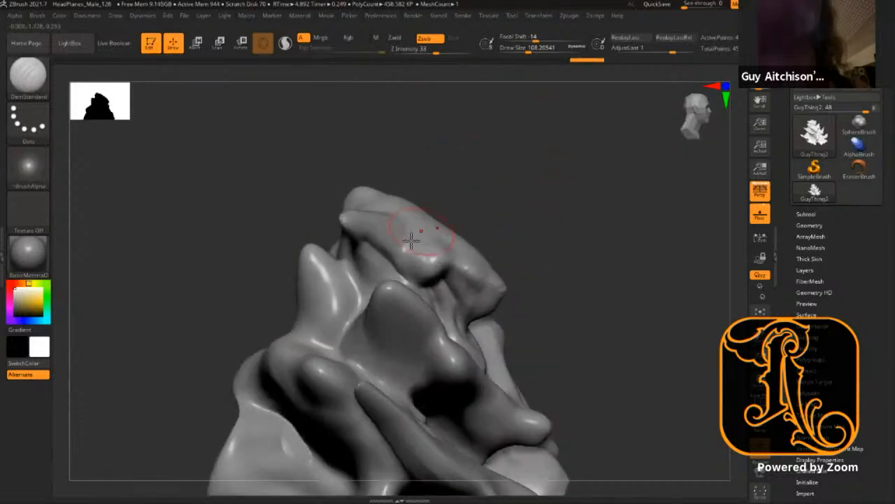
pyautogui.moveTo(400, 258); pyautogui.dragTo(414, 275)
pyautogui.moveTo(528, 205); pyautogui.dragTo(392, 265)
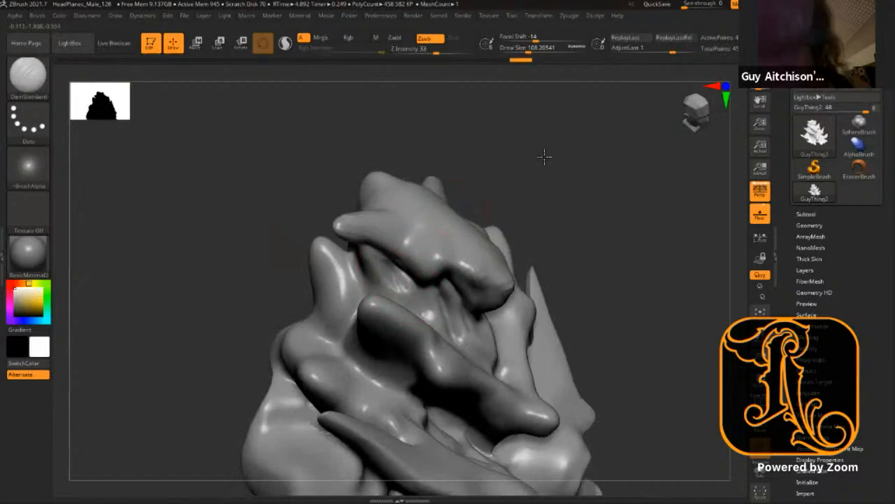
pyautogui.moveTo(541, 159); pyautogui.dragTo(377, 266)
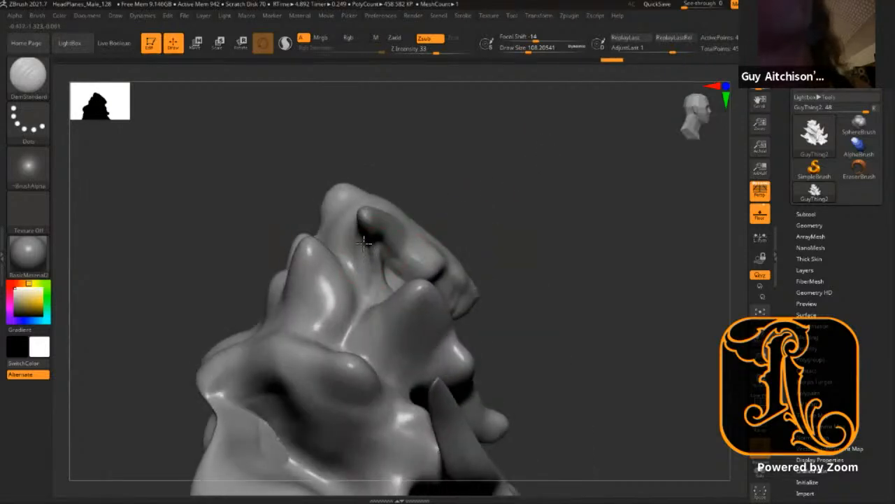
pyautogui.moveTo(468, 183)
pyautogui.mouseDown()
pyautogui.moveTo(458, 164)
pyautogui.moveTo(581, 152)
pyautogui.moveTo(575, 198)
pyautogui.moveTo(574, 182)
pyautogui.mouseUp()
# Step: Raise ridges around the head's eyes, snout and horns using the Standard brush with Alpha 37 at a draw size of about 35
pyautogui.press('b')
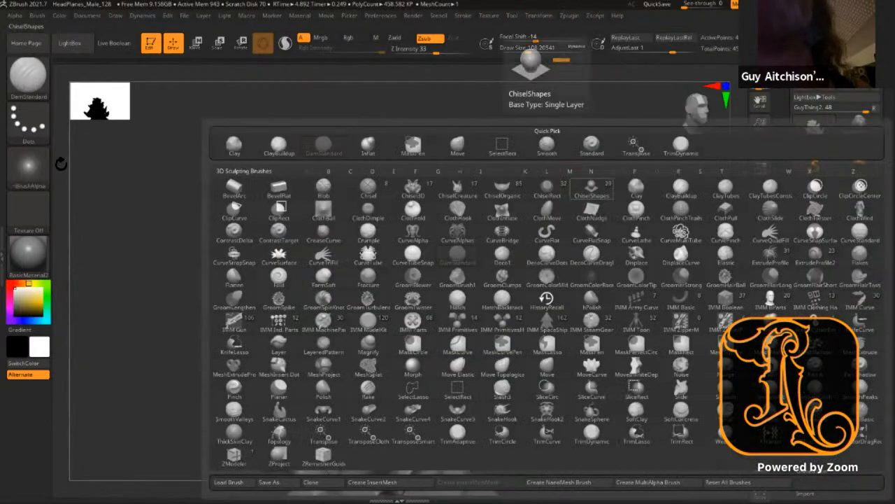
pyautogui.press('s')
pyautogui.press('t')
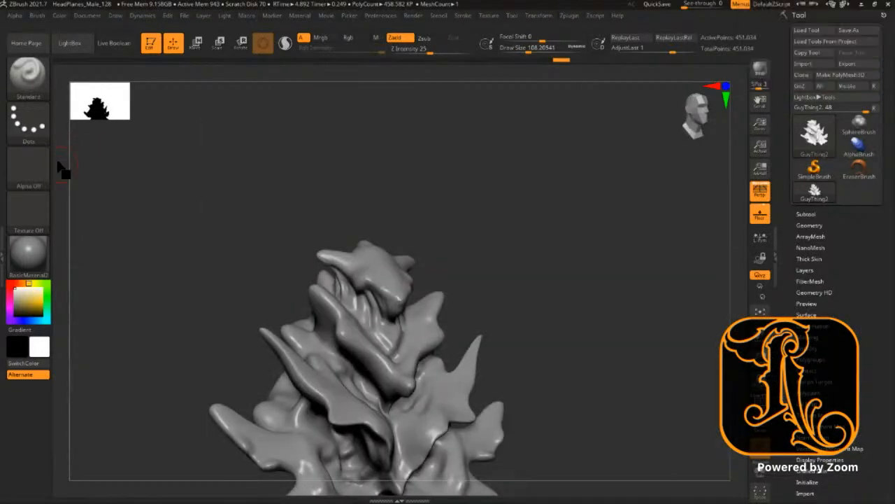
pyautogui.click(28, 168)
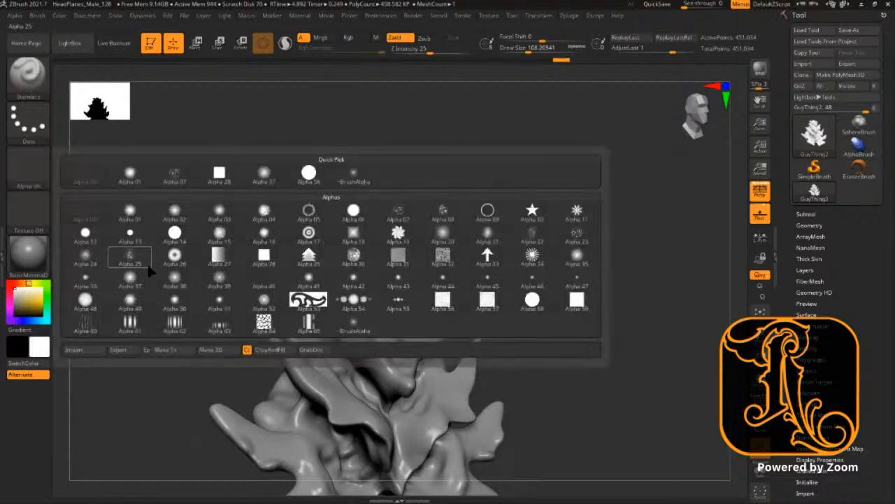
pyautogui.click(131, 278)
pyautogui.moveTo(508, 212)
pyautogui.mouseDown()
pyautogui.moveTo(585, 174)
pyautogui.moveTo(568, 192)
pyautogui.moveTo(582, 186)
pyautogui.moveTo(418, 150)
pyautogui.mouseUp()
pyautogui.press('s')
pyautogui.moveTo(428, 339); pyautogui.dragTo(389, 295)
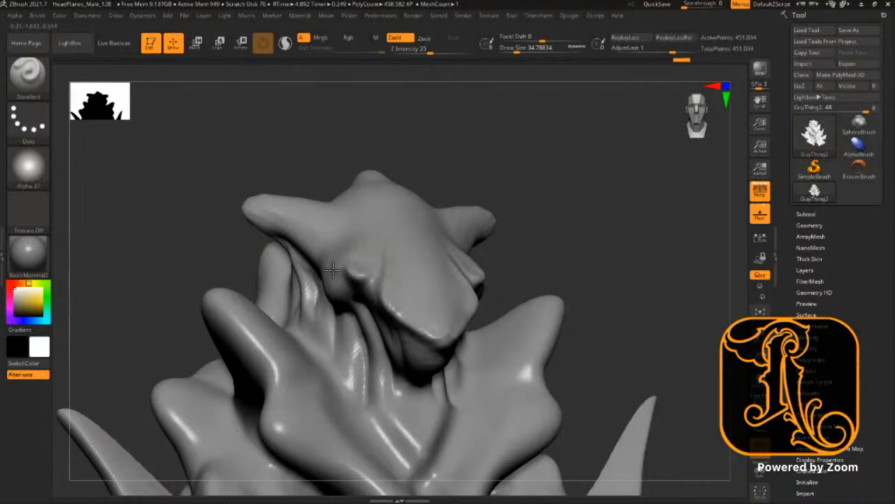
pyautogui.moveTo(528, 124)
pyautogui.mouseDown()
pyautogui.moveTo(501, 104)
pyautogui.moveTo(552, 128)
pyautogui.moveTo(338, 219)
pyautogui.moveTo(345, 182)
pyautogui.mouseUp()
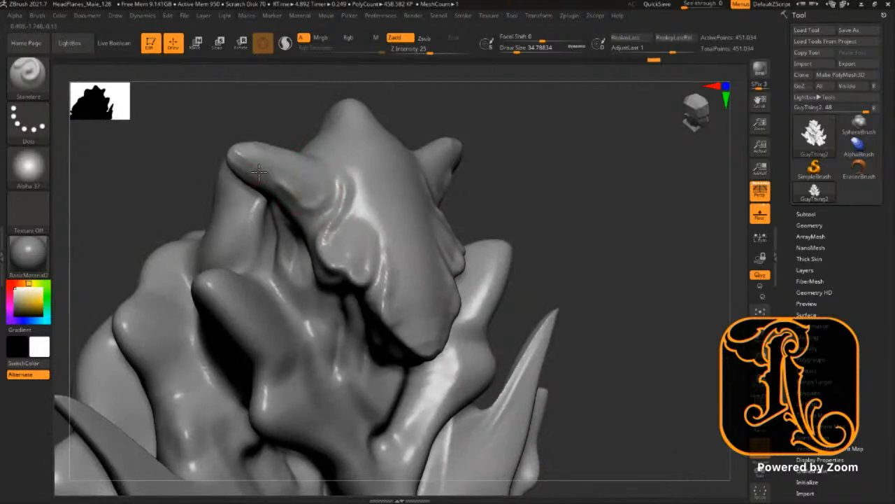
pyautogui.moveTo(531, 164)
pyautogui.mouseDown()
pyautogui.moveTo(536, 154)
pyautogui.moveTo(587, 140)
pyautogui.moveTo(577, 150)
pyautogui.moveTo(459, 118)
pyautogui.moveTo(378, 288)
pyautogui.mouseUp()
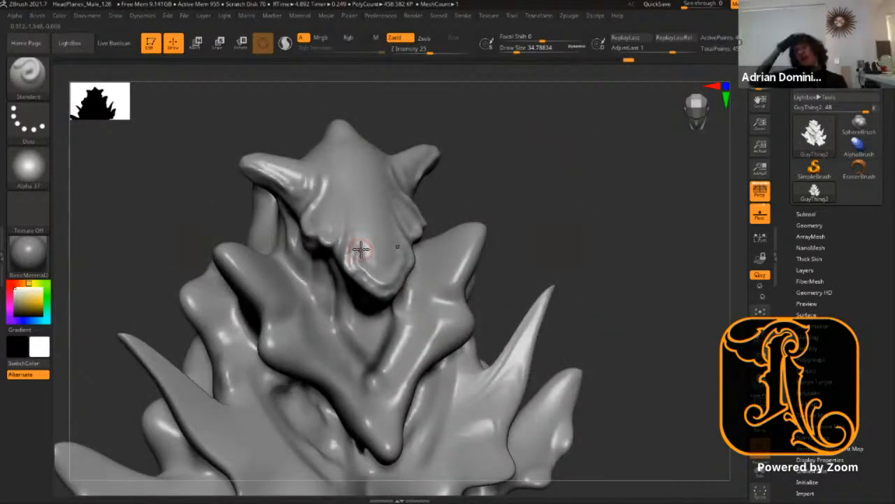
# Step: Resize the Standard brush and sculpt further short strokes down the creature's head and the forms beside it
pyautogui.moveTo(536, 214)
pyautogui.keyDown('alt'); pyautogui.mouseDown()
pyautogui.moveTo(551, 122)
pyautogui.moveTo(576, 182)
pyautogui.moveTo(569, 165)
pyautogui.moveTo(584, 175)
pyautogui.moveTo(566, 150)
pyautogui.mouseUp(); pyautogui.keyUp('alt')
pyautogui.press('s')
pyautogui.moveTo(389, 240); pyautogui.dragTo(394, 241)
pyautogui.moveTo(395, 237); pyautogui.dragTo(393, 295)
pyautogui.moveTo(336, 251)
pyautogui.mouseDown()
pyautogui.moveTo(361, 300)
pyautogui.moveTo(345, 307)
pyautogui.mouseUp()
pyautogui.moveTo(466, 205); pyautogui.dragTo(459, 238)
pyautogui.moveTo(330, 270); pyautogui.dragTo(345, 315)
pyautogui.moveTo(288, 245); pyautogui.dragTo(306, 297)
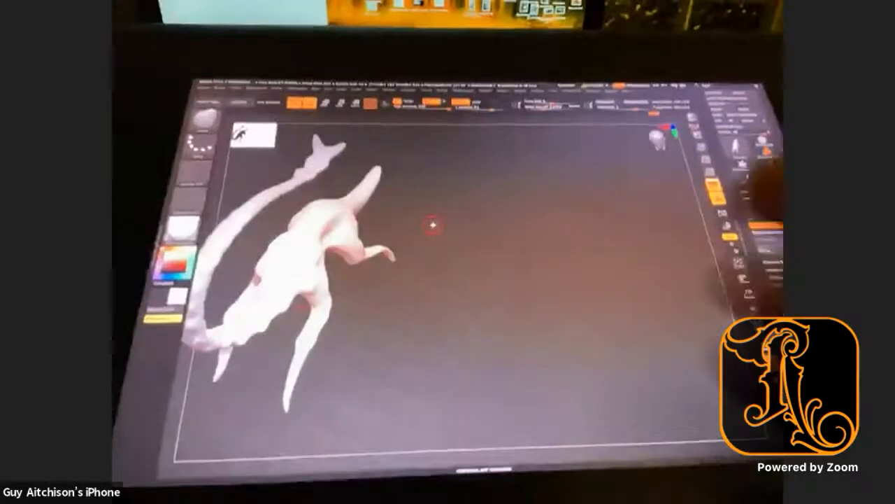
# Step: Examine the long-tailed creature's body, limbs and curved tail from several angles
pyautogui.moveTo(425, 355)
pyautogui.mouseDown()
pyautogui.moveTo(443, 362)
pyautogui.moveTo(426, 364)
pyautogui.mouseUp()
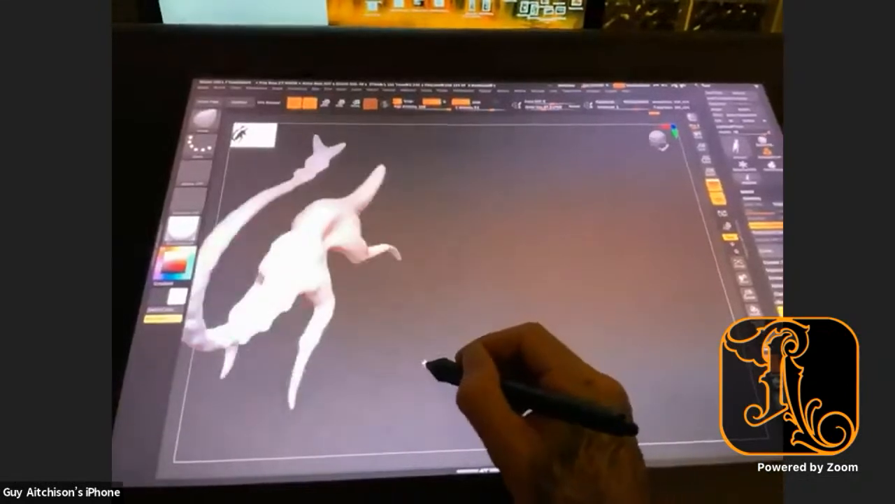
pyautogui.moveTo(432, 323); pyautogui.dragTo(444, 280)
pyautogui.moveTo(410, 329); pyautogui.dragTo(458, 346)
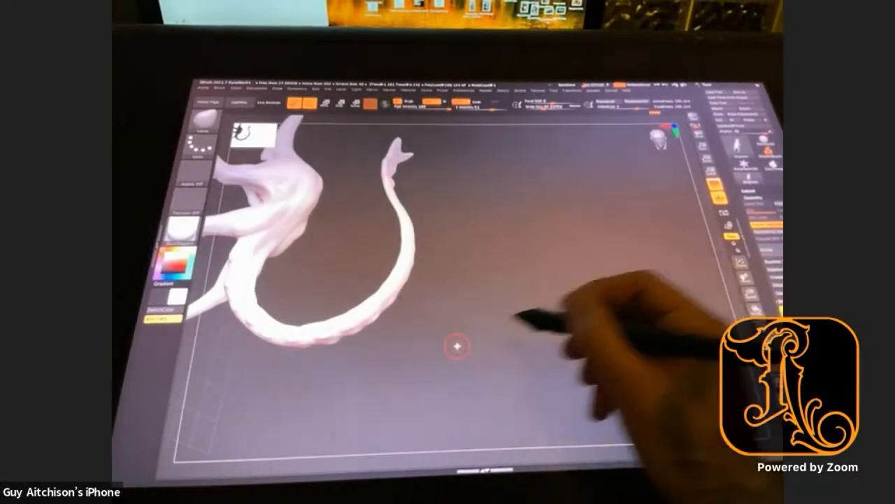
pyautogui.moveTo(452, 362); pyautogui.dragTo(539, 387)
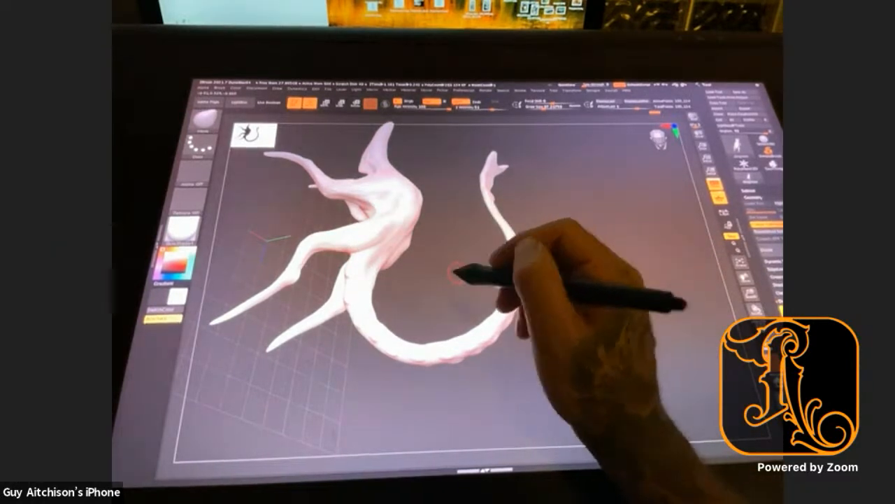
pyautogui.moveTo(594, 336); pyautogui.dragTo(580, 352)
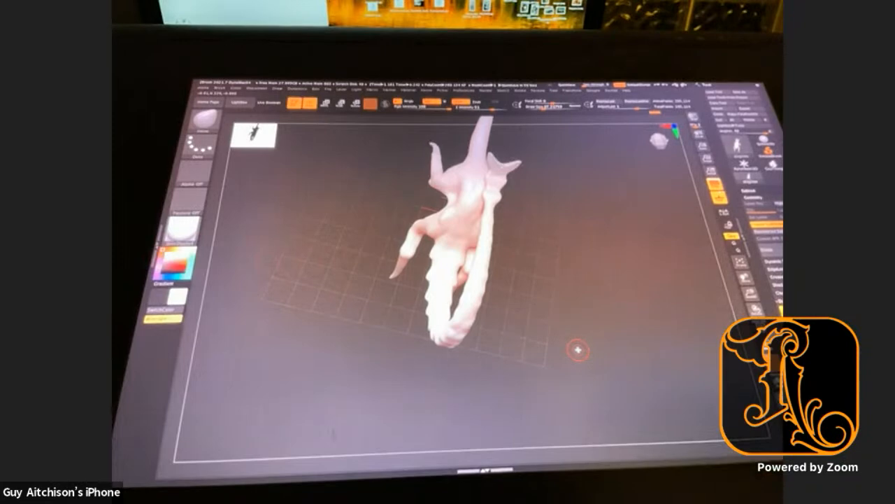
pyautogui.press('ctrl')
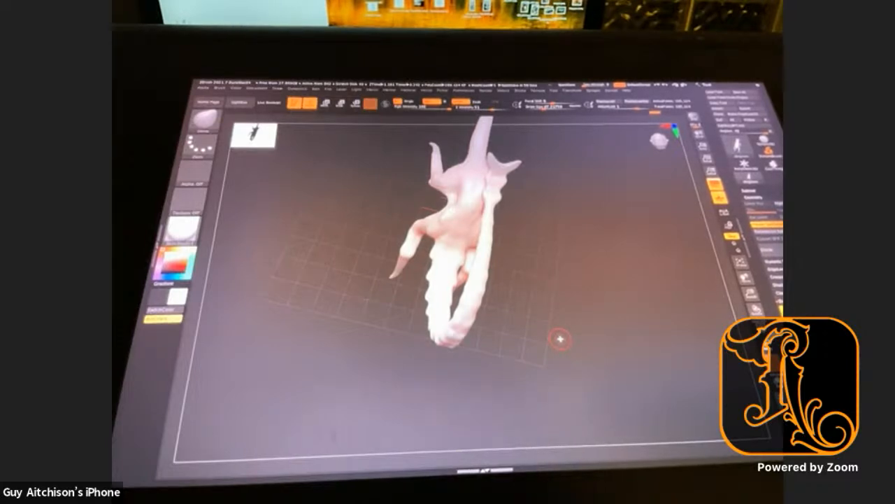
pyautogui.moveTo(599, 300)
pyautogui.mouseDown()
pyautogui.moveTo(606, 310)
pyautogui.moveTo(582, 296)
pyautogui.mouseUp()
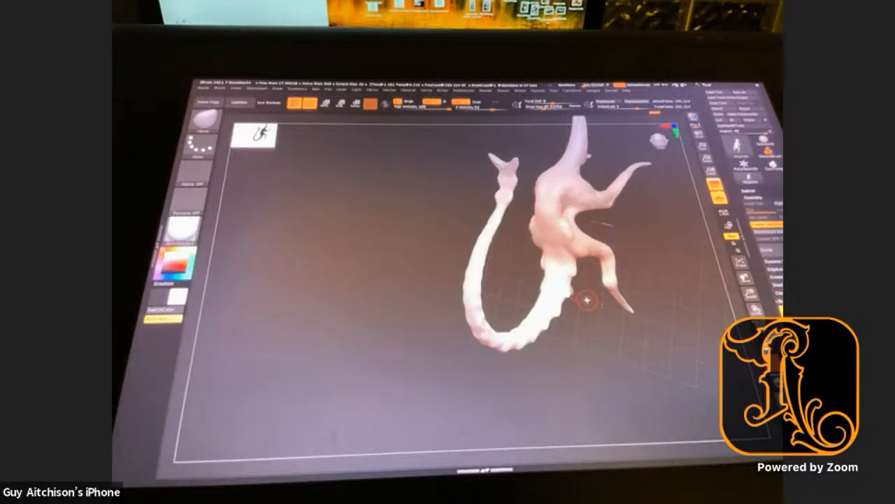
pyautogui.moveTo(703, 144); pyautogui.dragTo(722, 149)
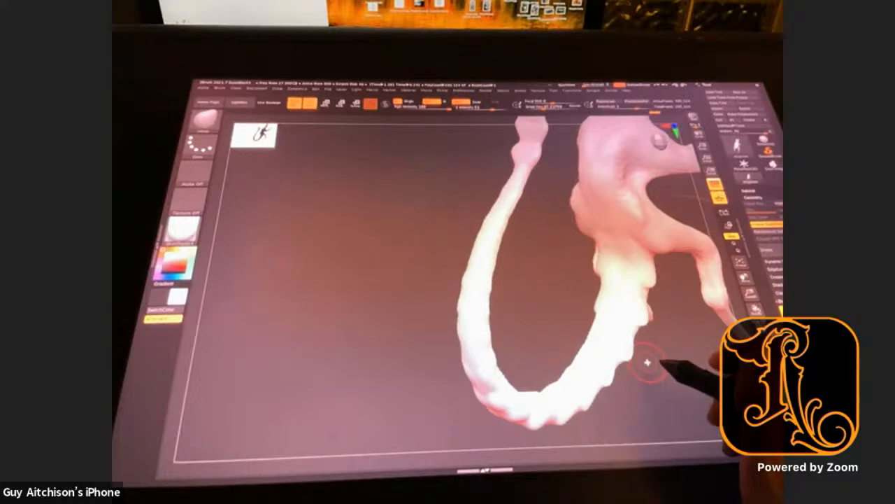
# Step: Subdivide the long-tailed creature's mesh once and choose the Standard brush
pyautogui.press('ctrl')
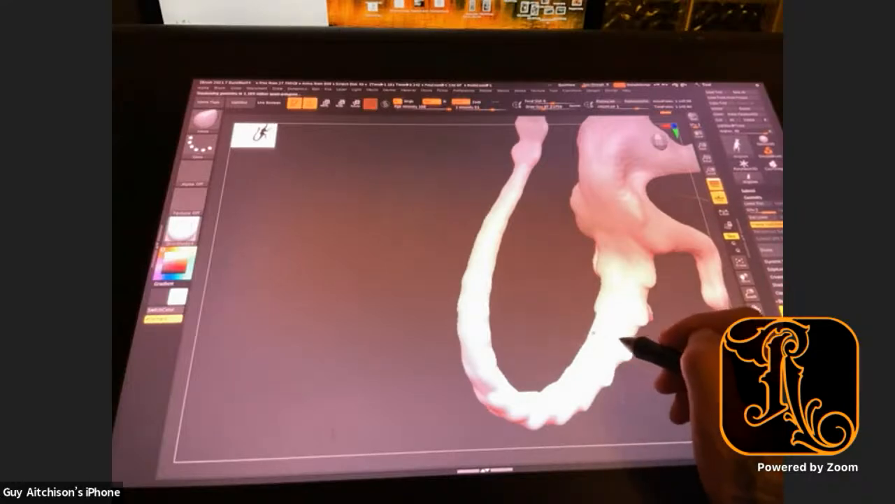
pyautogui.click(206, 120)
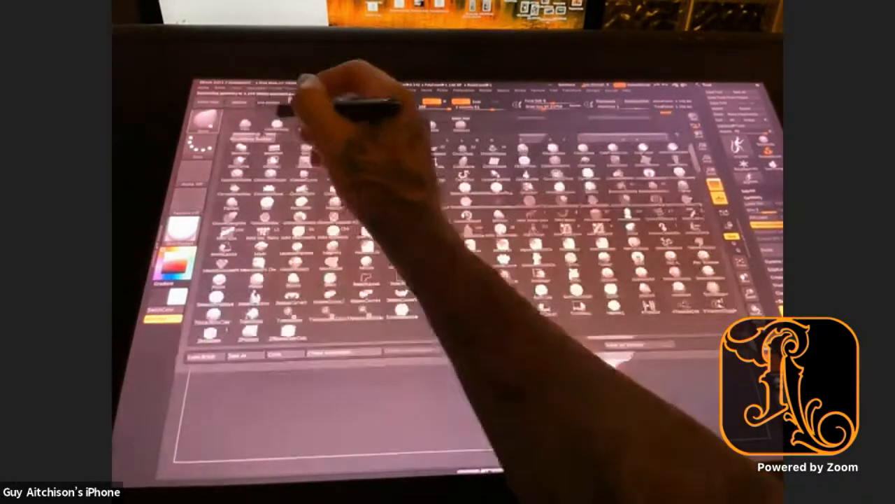
pyautogui.click(461, 123)
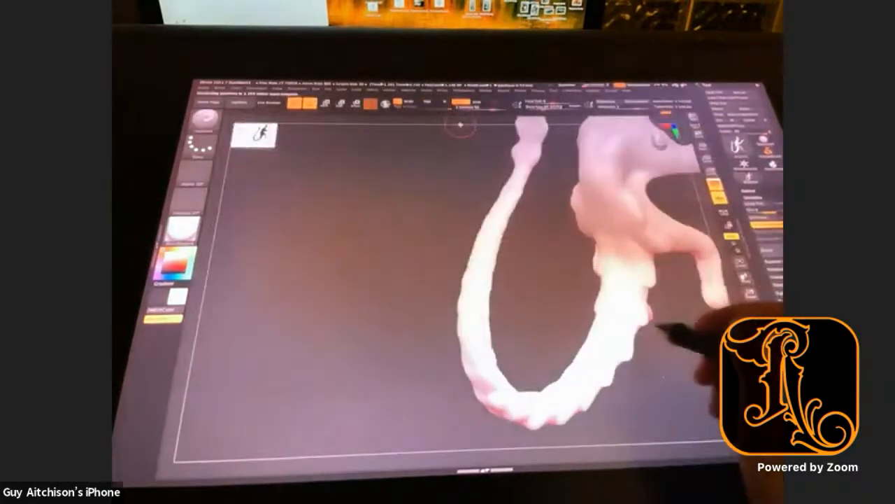
# Step: Sculpt raised rings and grooves across the thick base of the creature's tail with the Standard brush
pyautogui.moveTo(648, 408); pyautogui.dragTo(656, 410)
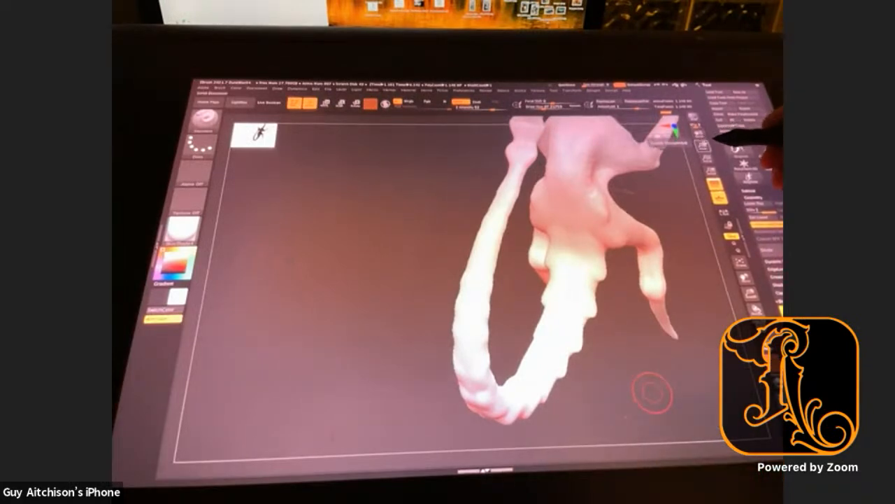
pyautogui.moveTo(707, 146); pyautogui.dragTo(716, 142)
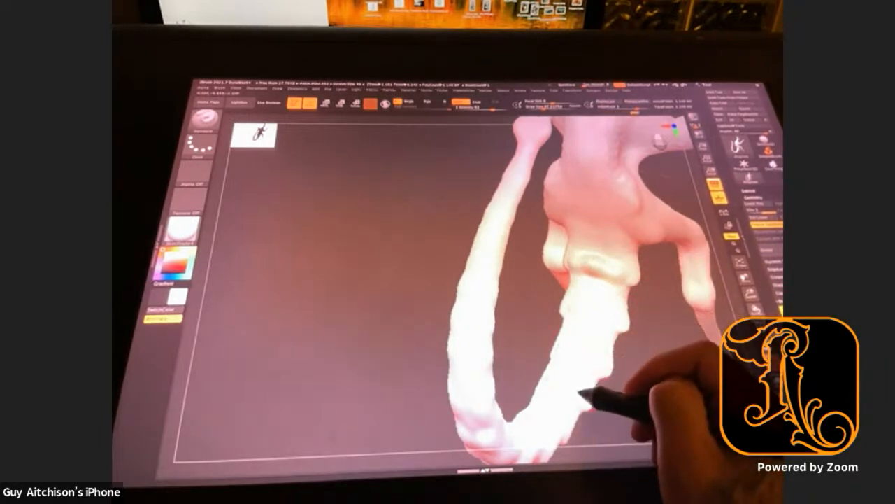
pyautogui.moveTo(624, 412); pyautogui.dragTo(577, 426)
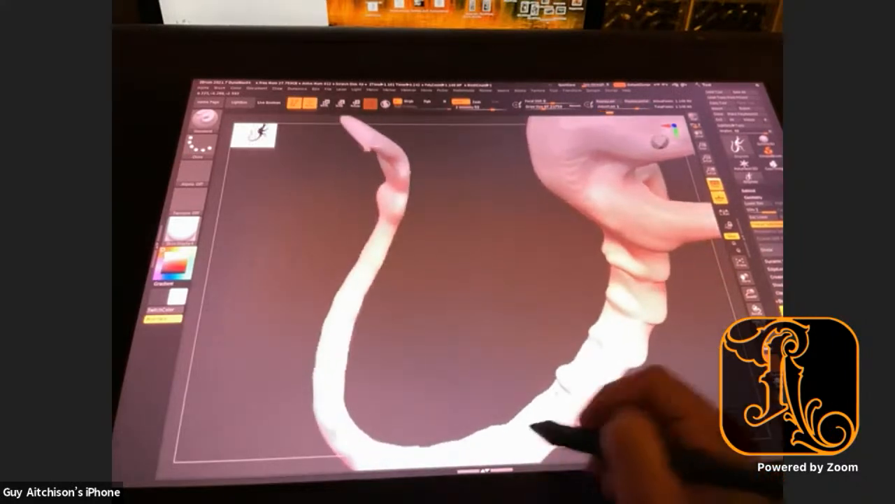
pyautogui.moveTo(484, 344); pyautogui.dragTo(482, 375)
# Step: Apply DynaMesh to the creature and accept freezing its subdivision levels
pyautogui.moveTo(684, 384); pyautogui.dragTo(661, 356)
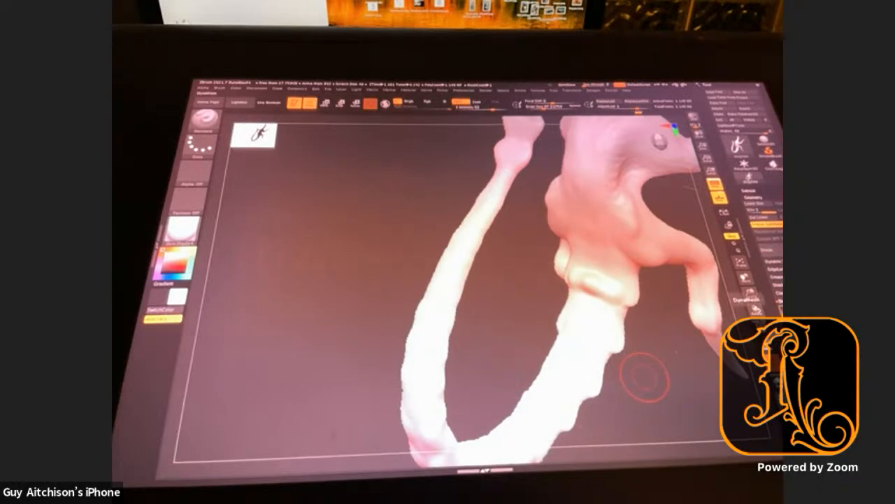
pyautogui.click(744, 300)
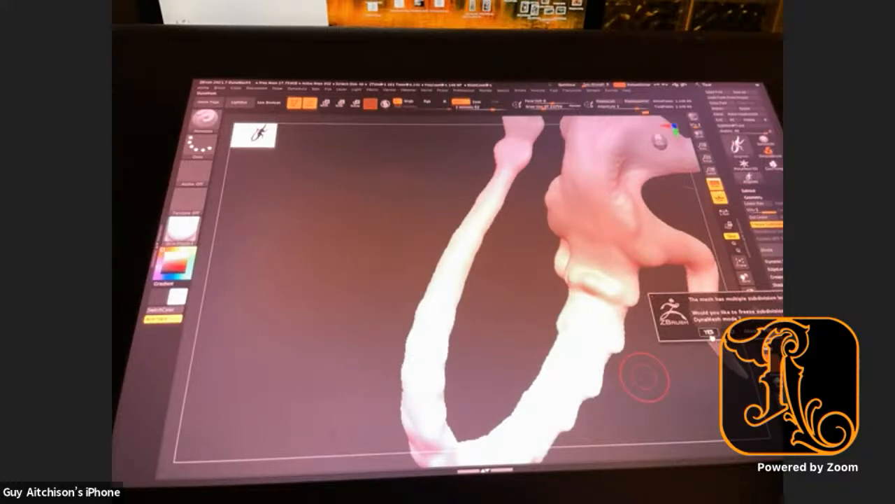
pyautogui.click(709, 332)
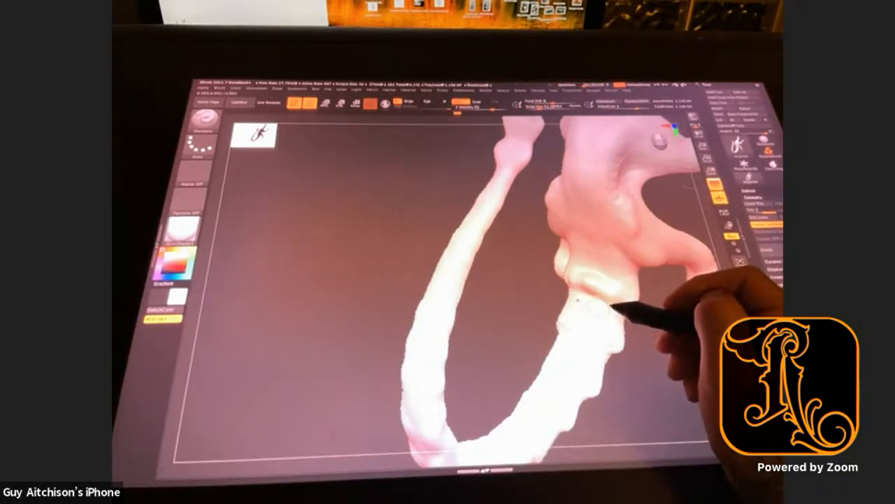
# Step: Resize the Standard brush and raise a small bump just above the ring at the tail's base
pyautogui.press('s')
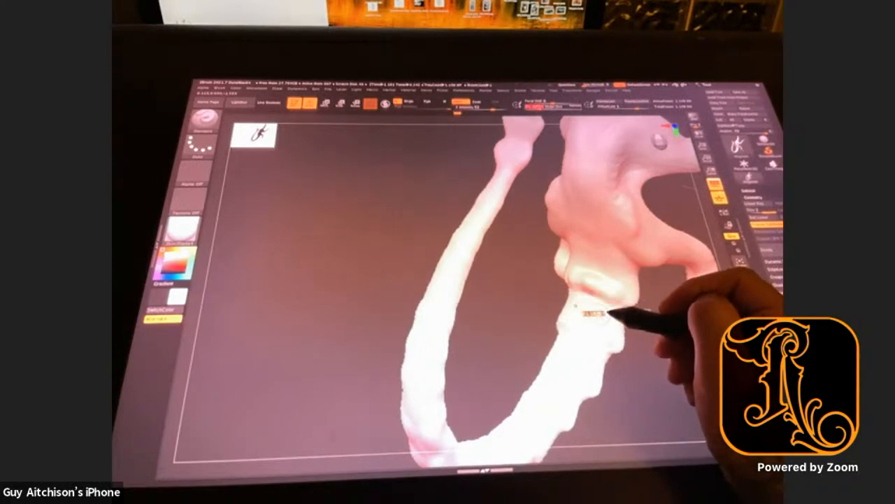
pyautogui.click(608, 312)
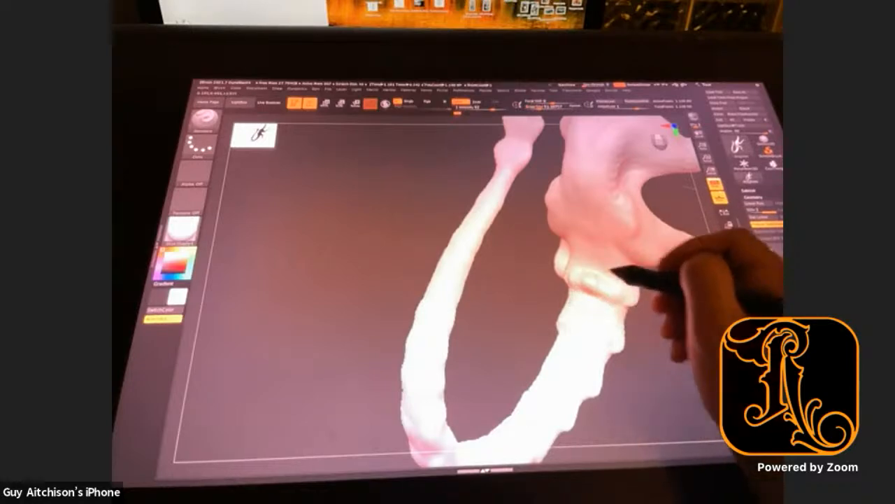
pyautogui.press('s')
pyautogui.click(604, 275)
pyautogui.moveTo(599, 273); pyautogui.dragTo(605, 265)
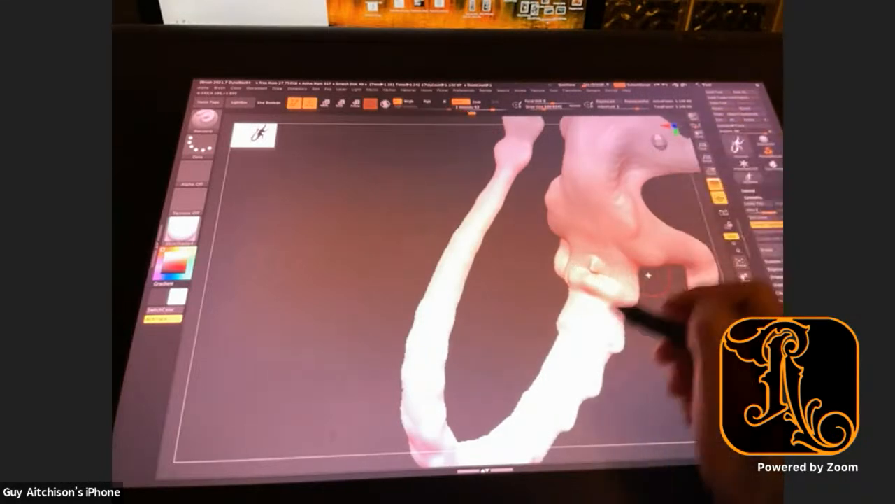
# Step: Adjust the brush size and sculpt vertebra-like segments along the thick upper part of the tail
pyautogui.press('s')
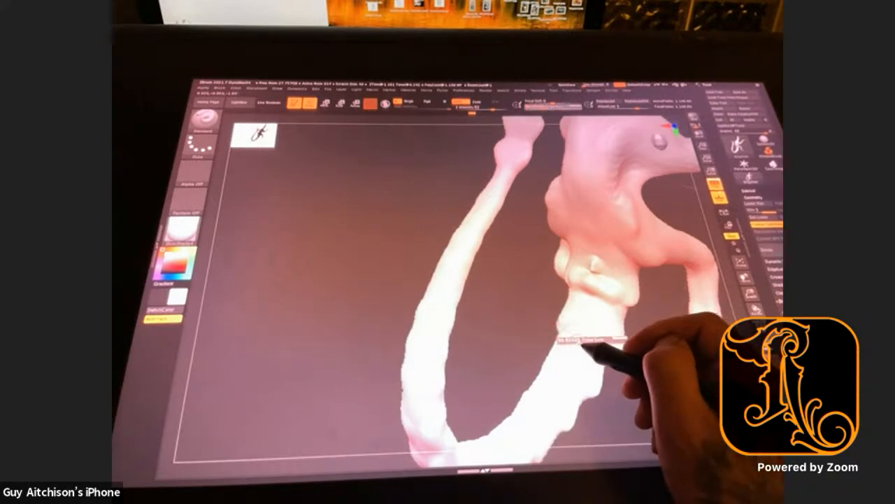
pyautogui.moveTo(578, 343)
pyautogui.mouseDown()
pyautogui.moveTo(594, 345)
pyautogui.moveTo(590, 360)
pyautogui.mouseUp()
pyautogui.moveTo(555, 406)
pyautogui.mouseDown()
pyautogui.moveTo(578, 413)
pyautogui.moveTo(577, 422)
pyautogui.mouseUp()
pyautogui.moveTo(586, 373); pyautogui.dragTo(600, 380)
pyautogui.moveTo(552, 359); pyautogui.dragTo(581, 357)
pyautogui.moveTo(550, 384); pyautogui.dragTo(617, 339)
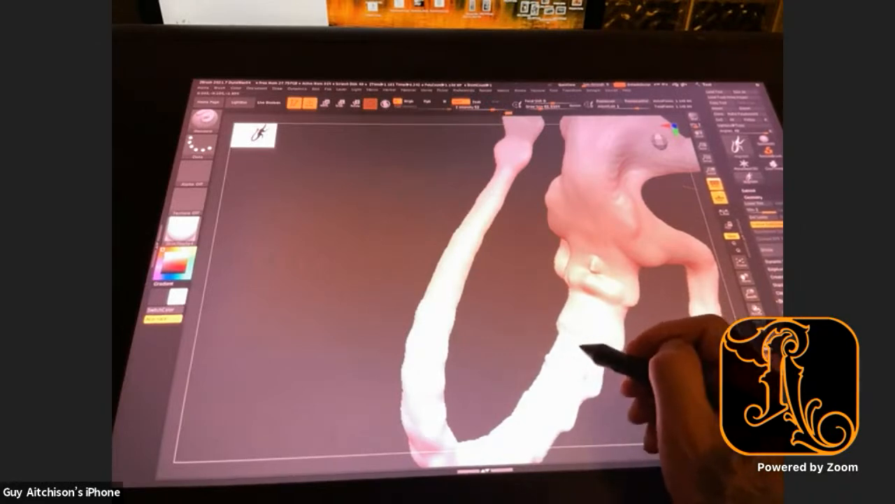
pyautogui.moveTo(584, 348); pyautogui.dragTo(591, 358)
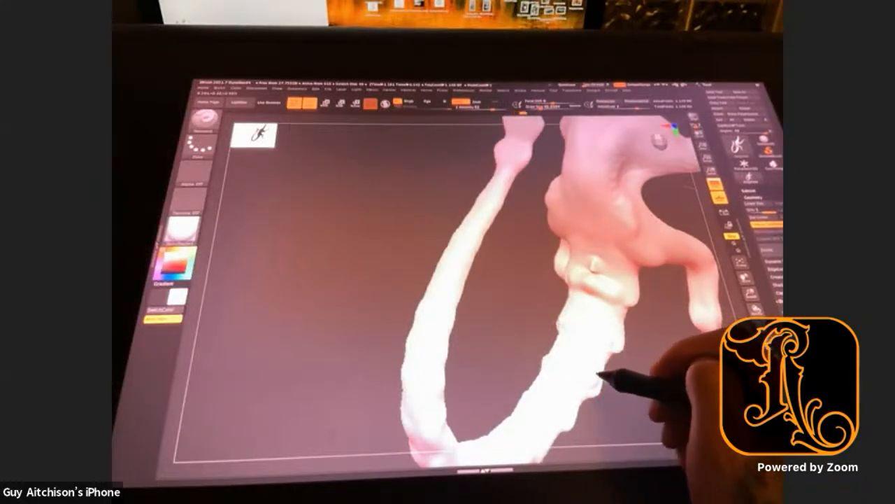
# Step: Build pointed bumps along both sides of the tail segments with the Standard brush
pyautogui.press('space')
pyautogui.press('space')
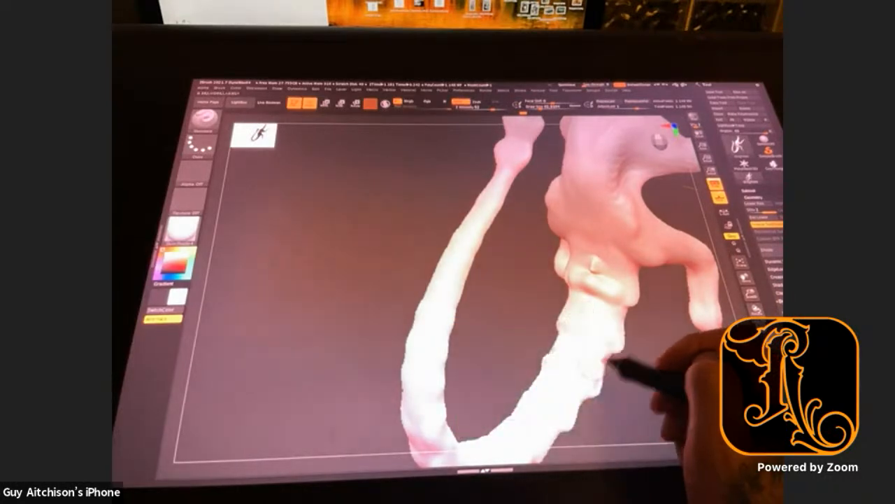
pyautogui.press('space')
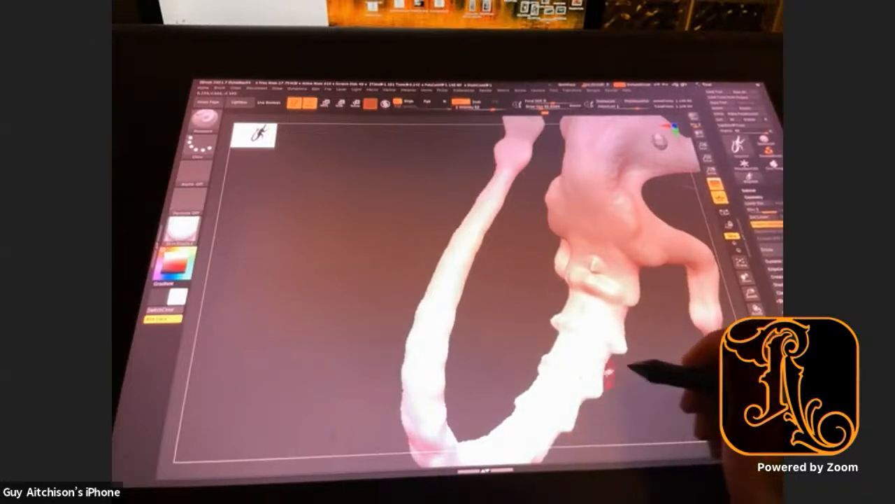
pyautogui.moveTo(622, 376); pyautogui.dragTo(625, 380)
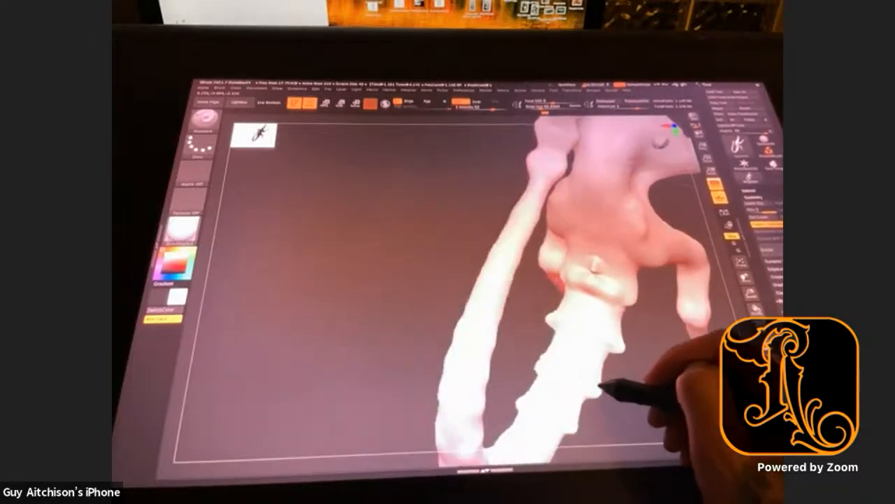
pyautogui.moveTo(613, 334); pyautogui.dragTo(621, 344)
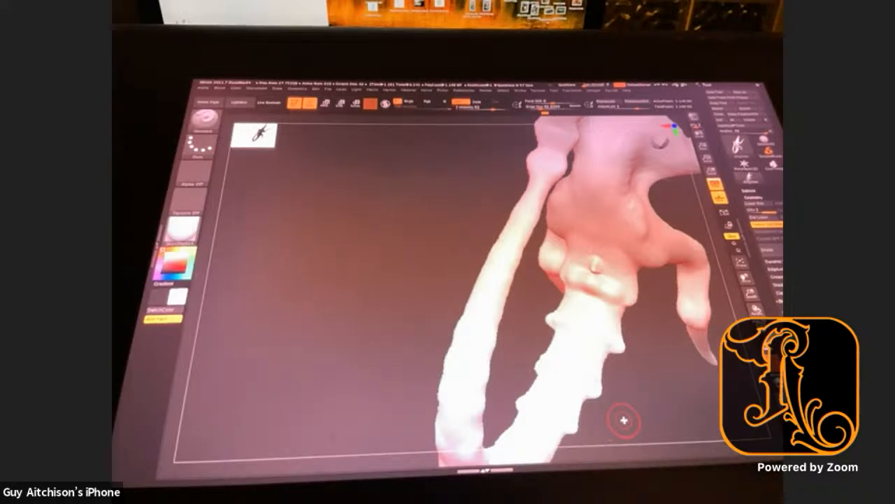
# Step: Switch to the Inflat brush and swell the pointed bumps on the upper tail segments
pyautogui.press('b')
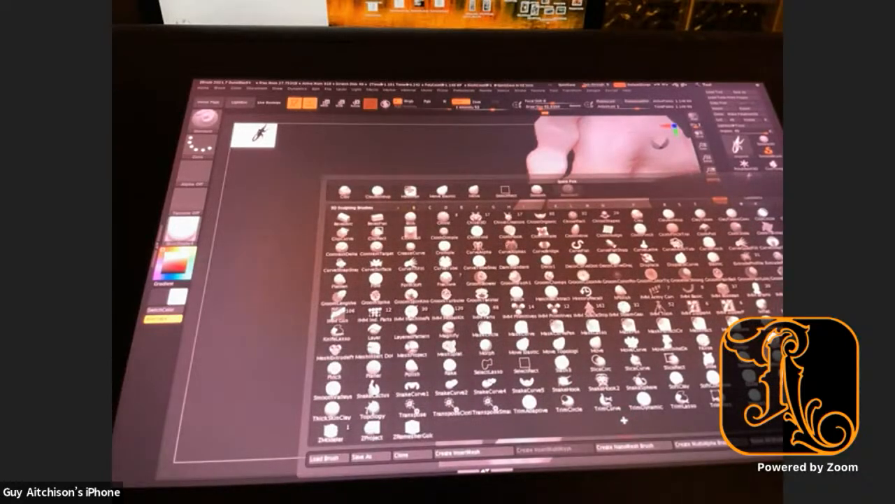
pyautogui.press('i')
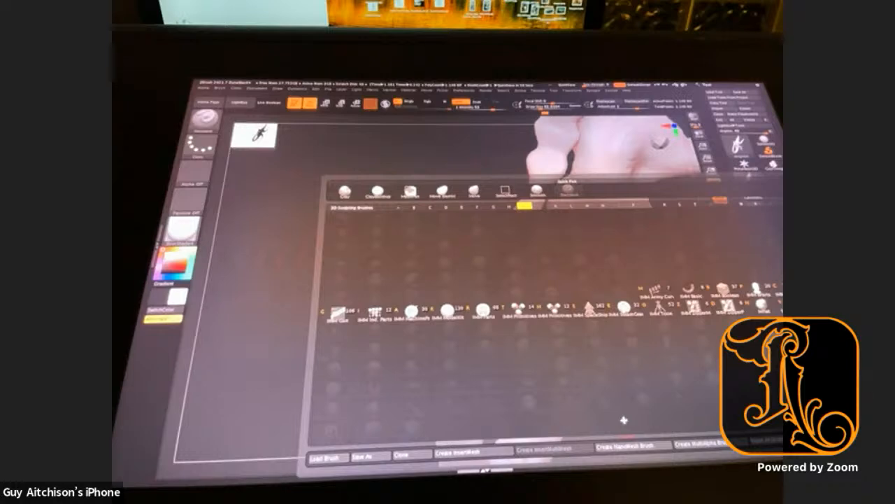
pyautogui.press('n')
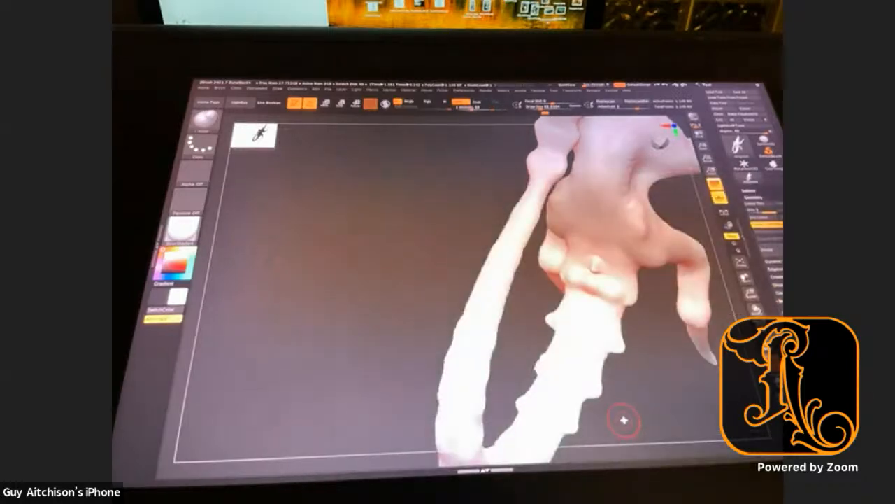
pyautogui.moveTo(625, 332); pyautogui.dragTo(623, 349)
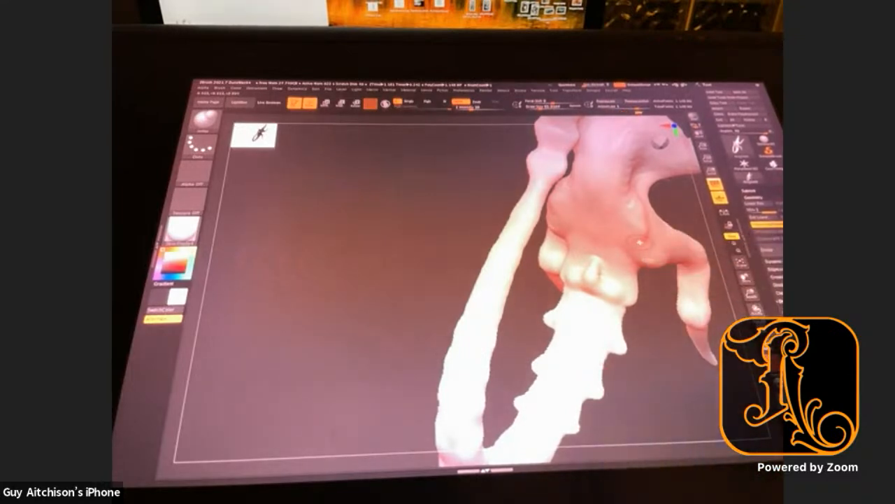
# Step: Continue the swollen segment bumps along the lower curve of the tail toward its tip
pyautogui.moveTo(690, 399); pyautogui.dragTo(644, 400)
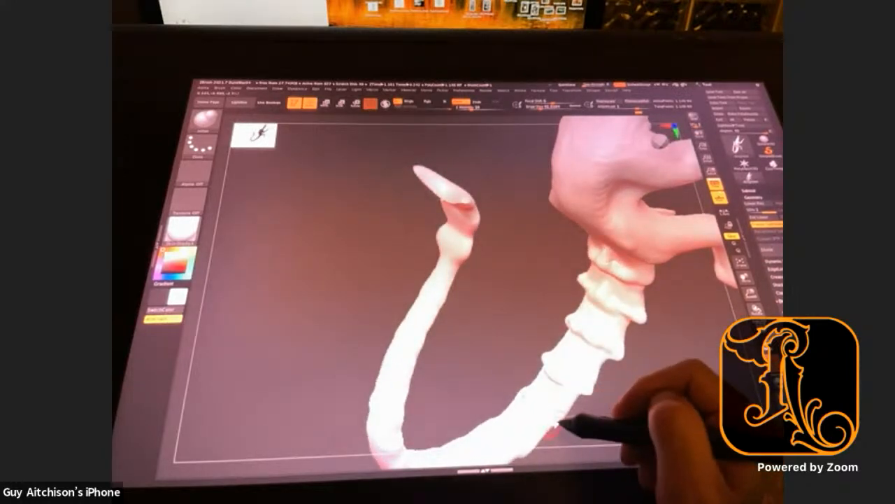
pyautogui.moveTo(601, 432); pyautogui.dragTo(548, 441)
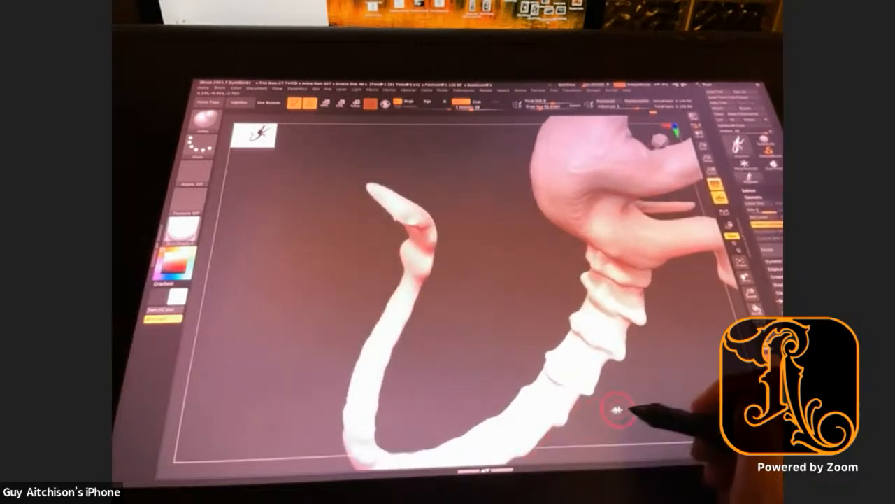
pyautogui.moveTo(629, 418); pyautogui.dragTo(606, 359)
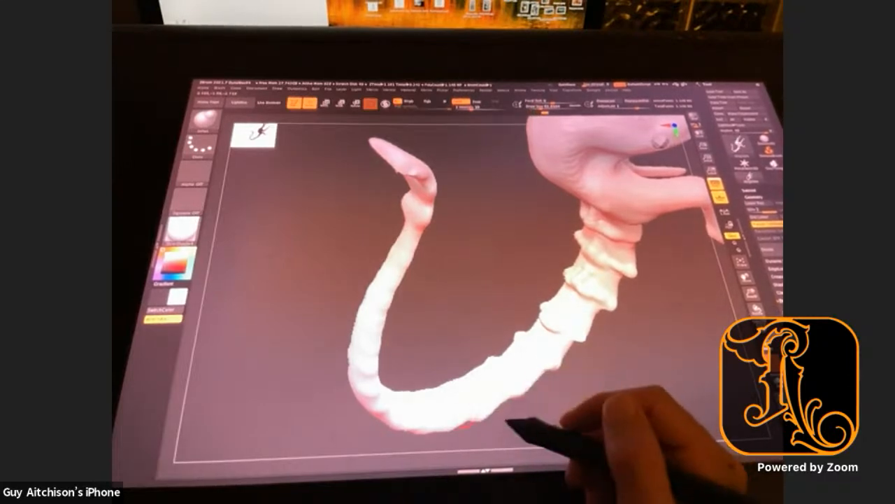
pyautogui.moveTo(553, 402)
pyautogui.mouseDown()
pyautogui.moveTo(577, 400)
pyautogui.moveTo(578, 420)
pyautogui.moveTo(571, 413)
pyautogui.mouseUp()
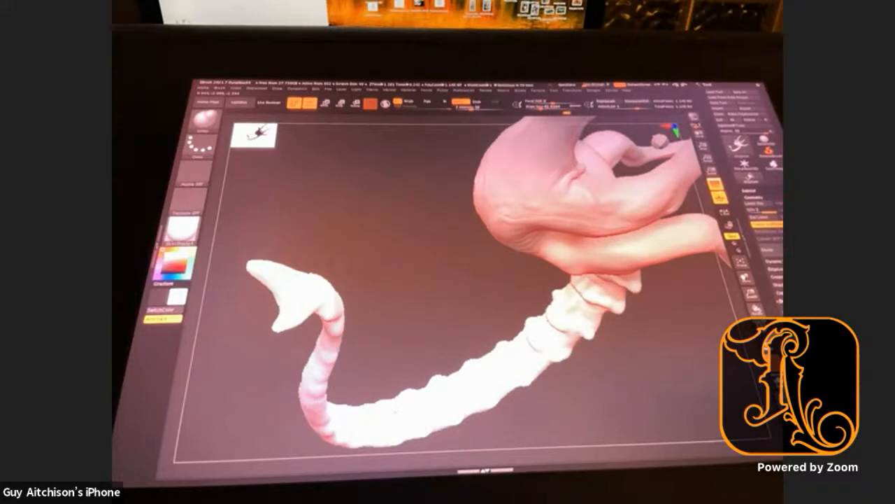
pyautogui.moveTo(659, 384); pyautogui.dragTo(669, 344)
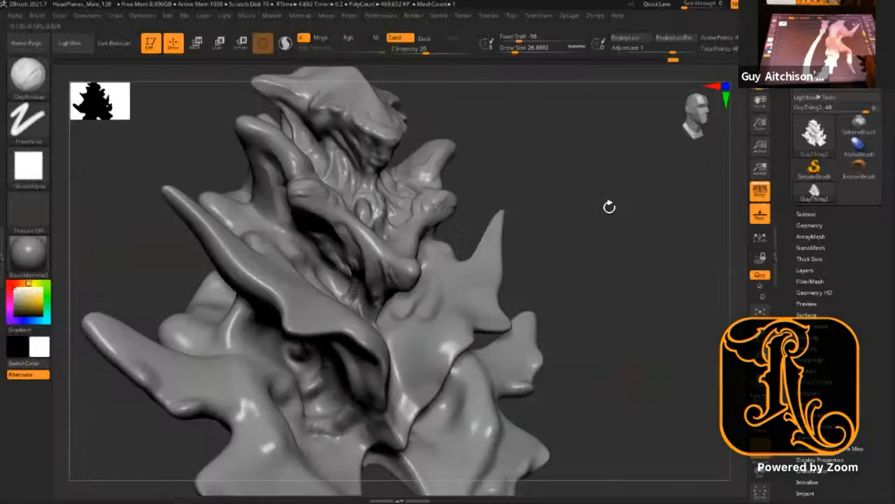
# Step: Build up folds in the hollow beneath the head's upper side horn using ClayBuildup at a draw size of about 49
pyautogui.moveTo(609, 207); pyautogui.dragTo(548, 205)
pyautogui.press('s')
pyautogui.moveTo(343, 259); pyautogui.dragTo(348, 259)
pyautogui.moveTo(588, 176)
pyautogui.keyDown('alt'); pyautogui.mouseDown()
pyautogui.moveTo(586, 158)
pyautogui.moveTo(626, 163)
pyautogui.mouseUp(); pyautogui.keyUp('alt')
pyautogui.moveTo(316, 247)
pyautogui.mouseDown()
pyautogui.moveTo(355, 236)
pyautogui.moveTo(335, 214)
pyautogui.mouseUp()
pyautogui.moveTo(602, 156)
pyautogui.mouseDown()
pyautogui.moveTo(605, 226)
pyautogui.moveTo(313, 133)
pyautogui.mouseUp()
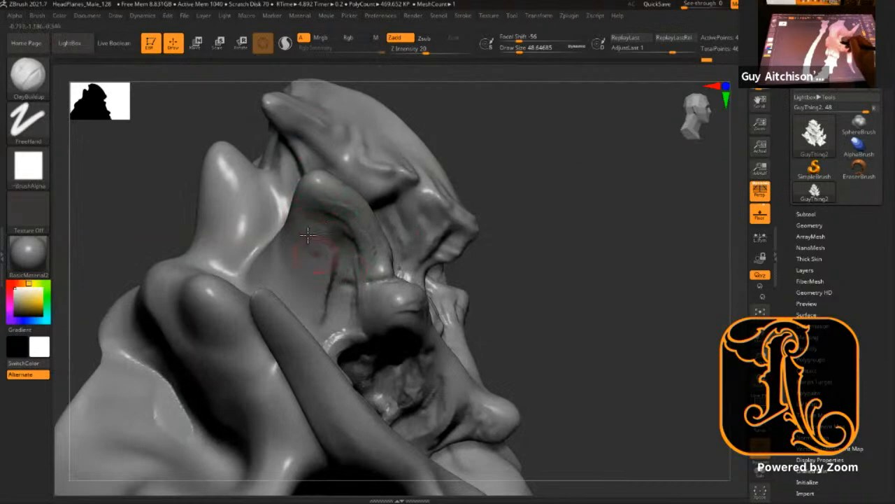
pyautogui.moveTo(305, 282)
pyautogui.mouseDown()
pyautogui.moveTo(306, 228)
pyautogui.moveTo(330, 228)
pyautogui.moveTo(349, 245)
pyautogui.moveTo(331, 228)
pyautogui.moveTo(338, 233)
pyautogui.moveTo(342, 265)
pyautogui.mouseUp()
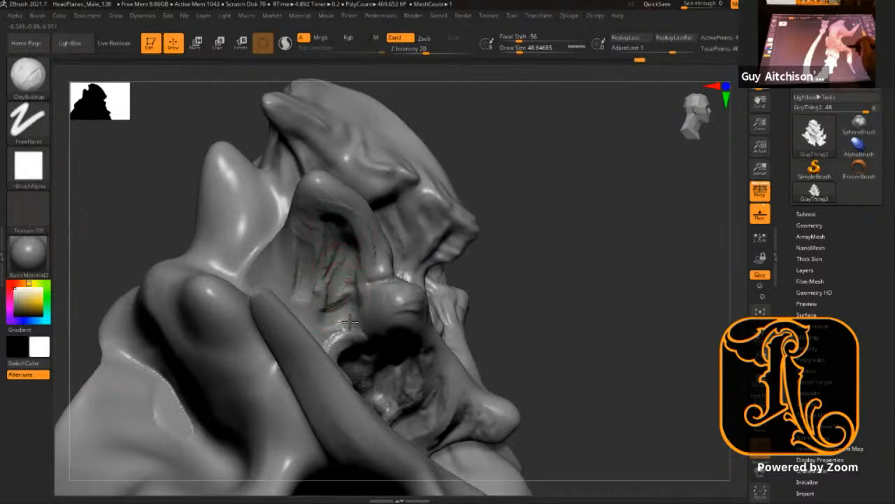
# Step: Sculpt stringy folds under the next lower horn on the head's side with ClayBuildup
pyautogui.moveTo(576, 235)
pyautogui.mouseDown()
pyautogui.moveTo(566, 240)
pyautogui.moveTo(587, 257)
pyautogui.mouseUp()
pyautogui.moveTo(631, 240); pyautogui.dragTo(392, 322)
pyautogui.moveTo(396, 357); pyautogui.dragTo(415, 344)
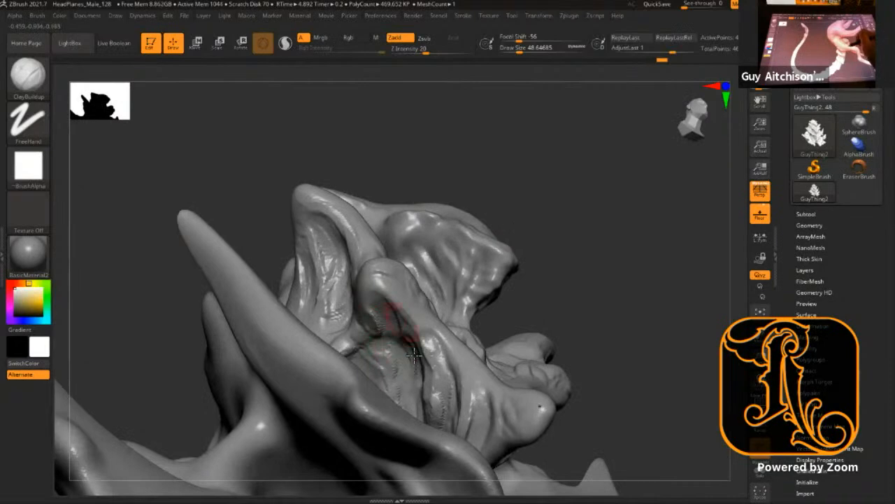
# Step: Reduce the ClayBuildup draw size to about 29 and sculpt lumpy detail inside the cavity beneath the lower horn
pyautogui.moveTo(612, 249)
pyautogui.mouseDown()
pyautogui.moveTo(595, 274)
pyautogui.moveTo(585, 258)
pyautogui.moveTo(620, 258)
pyautogui.moveTo(637, 282)
pyautogui.moveTo(655, 222)
pyautogui.moveTo(504, 280)
pyautogui.moveTo(355, 310)
pyautogui.moveTo(321, 339)
pyautogui.mouseUp()
pyautogui.press('s')
pyautogui.click(303, 337)
pyautogui.moveTo(304, 333)
pyautogui.mouseDown()
pyautogui.moveTo(326, 328)
pyautogui.moveTo(284, 318)
pyautogui.moveTo(319, 294)
pyautogui.mouseUp()
pyautogui.moveTo(344, 265)
pyautogui.mouseDown(button='right')
pyautogui.moveTo(457, 172)
pyautogui.moveTo(499, 123)
pyautogui.moveTo(600, 256)
pyautogui.moveTo(635, 282)
pyautogui.moveTo(602, 256)
pyautogui.moveTo(648, 218)
pyautogui.moveTo(621, 214)
pyautogui.moveTo(632, 189)
pyautogui.moveTo(324, 252)
pyautogui.mouseUp(button='right')
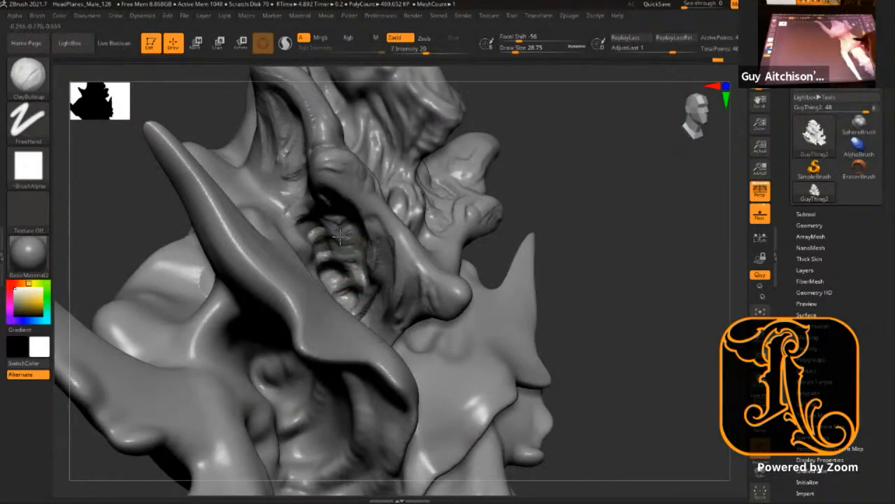
# Step: Enlarge the ClayBuildup brush to a draw size of about 87 and build up broader forms below the lower horn
pyautogui.moveTo(635, 121)
pyautogui.mouseDown(button='right')
pyautogui.moveTo(600, 198)
pyautogui.moveTo(312, 270)
pyautogui.mouseUp(button='right')
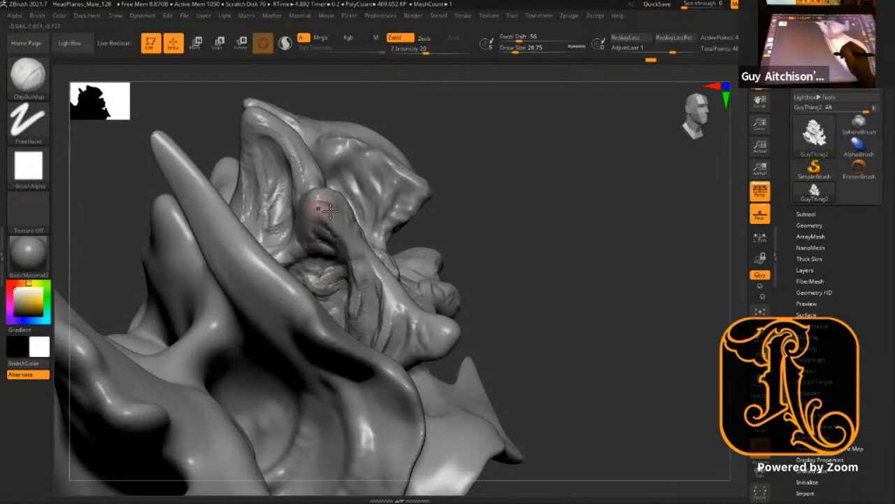
pyautogui.moveTo(562, 250)
pyautogui.mouseDown(button='right')
pyautogui.moveTo(548, 204)
pyautogui.moveTo(592, 243)
pyautogui.moveTo(619, 234)
pyautogui.moveTo(632, 296)
pyautogui.moveTo(617, 263)
pyautogui.mouseUp(button='right')
pyautogui.moveTo(618, 265); pyautogui.dragTo(659, 262)
pyautogui.press('s')
pyautogui.moveTo(338, 349)
pyautogui.mouseDown()
pyautogui.moveTo(349, 348)
pyautogui.moveTo(331, 335)
pyautogui.moveTo(361, 308)
pyautogui.moveTo(330, 351)
pyautogui.mouseUp()
pyautogui.moveTo(355, 319)
pyautogui.mouseDown()
pyautogui.moveTo(331, 358)
pyautogui.moveTo(347, 329)
pyautogui.mouseUp()
pyautogui.moveTo(506, 259); pyautogui.dragTo(208, 235)
pyautogui.moveTo(613, 220)
pyautogui.mouseDown()
pyautogui.moveTo(582, 220)
pyautogui.moveTo(610, 281)
pyautogui.moveTo(580, 234)
pyautogui.moveTo(572, 266)
pyautogui.mouseUp()
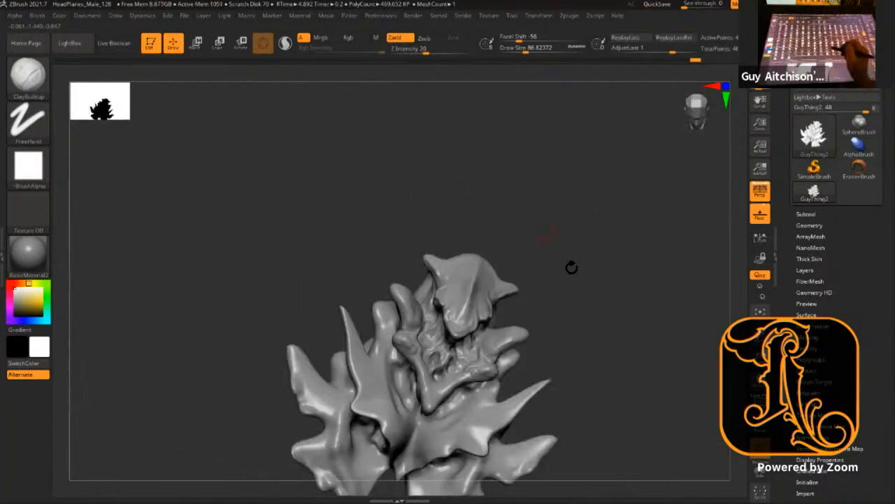
# Step: Switch to the Standard brush at a draw size of about 25 and detail the V-shaped ridge at the creature's front
pyautogui.moveTo(583, 263)
pyautogui.mouseDown()
pyautogui.moveTo(662, 309)
pyautogui.moveTo(622, 231)
pyautogui.moveTo(638, 236)
pyautogui.moveTo(615, 201)
pyautogui.moveTo(645, 256)
pyautogui.moveTo(616, 168)
pyautogui.moveTo(585, 182)
pyautogui.mouseUp()
pyautogui.press('b')
pyautogui.press('s')
pyautogui.press('t')
pyautogui.press('s')
pyautogui.moveTo(351, 285); pyautogui.dragTo(334, 284)
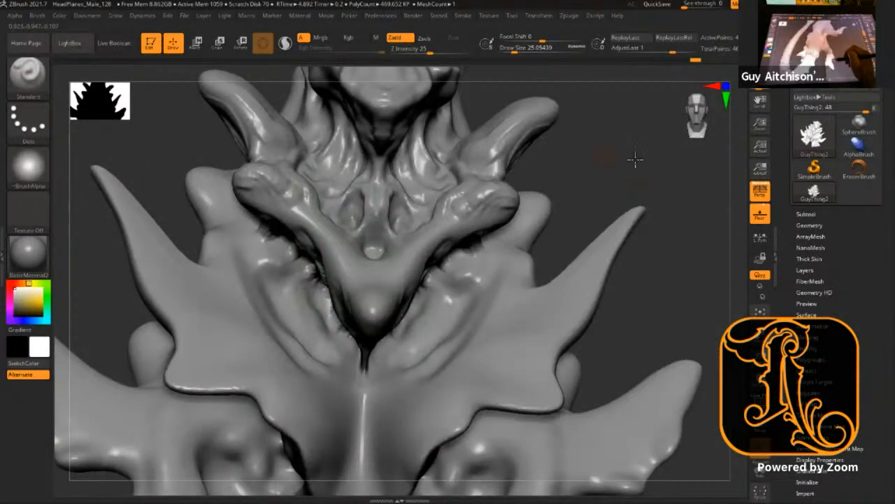
# Step: Sculpt fine ridges along the V-shaped snout and around the nostril cavities with the Standard brush
pyautogui.moveTo(600, 155); pyautogui.dragTo(390, 223)
pyautogui.moveTo(361, 278); pyautogui.dragTo(385, 261)
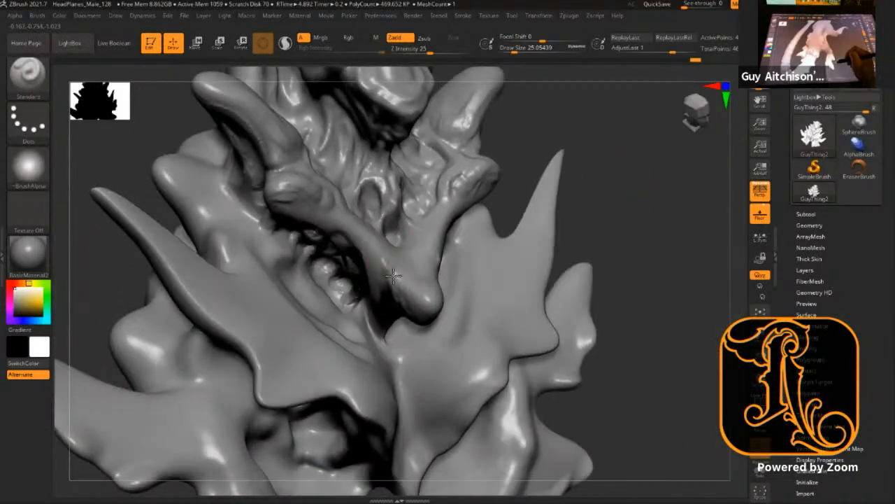
pyautogui.moveTo(437, 314)
pyautogui.mouseDown()
pyautogui.moveTo(349, 229)
pyautogui.moveTo(301, 210)
pyautogui.mouseUp()
pyautogui.moveTo(613, 114); pyautogui.dragTo(491, 147)
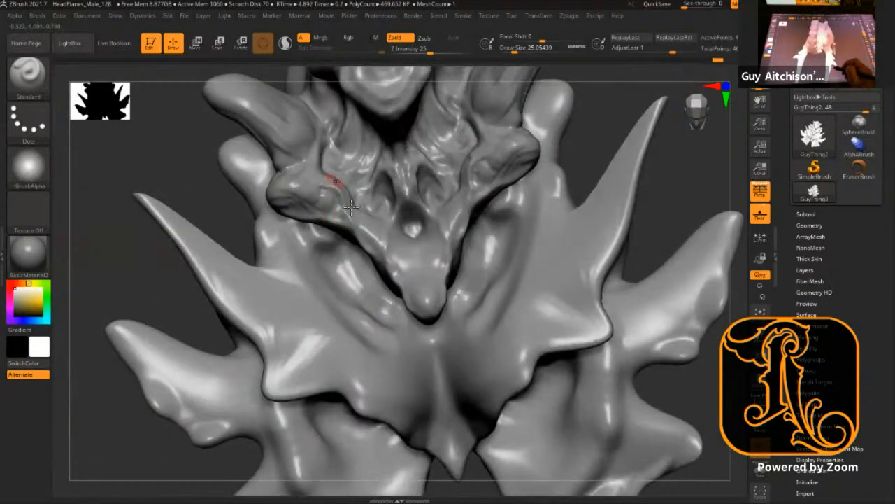
pyautogui.moveTo(361, 233); pyautogui.dragTo(370, 236)
pyautogui.moveTo(172, 118)
pyautogui.keyDown('alt'); pyautogui.mouseDown()
pyautogui.moveTo(228, 224)
pyautogui.moveTo(218, 170)
pyautogui.moveTo(203, 220)
pyautogui.mouseUp(); pyautogui.keyUp('alt')
pyautogui.moveTo(601, 201); pyautogui.dragTo(605, 159)
pyautogui.moveTo(537, 172)
pyautogui.mouseDown()
pyautogui.moveTo(440, 343)
pyautogui.moveTo(461, 353)
pyautogui.mouseUp()
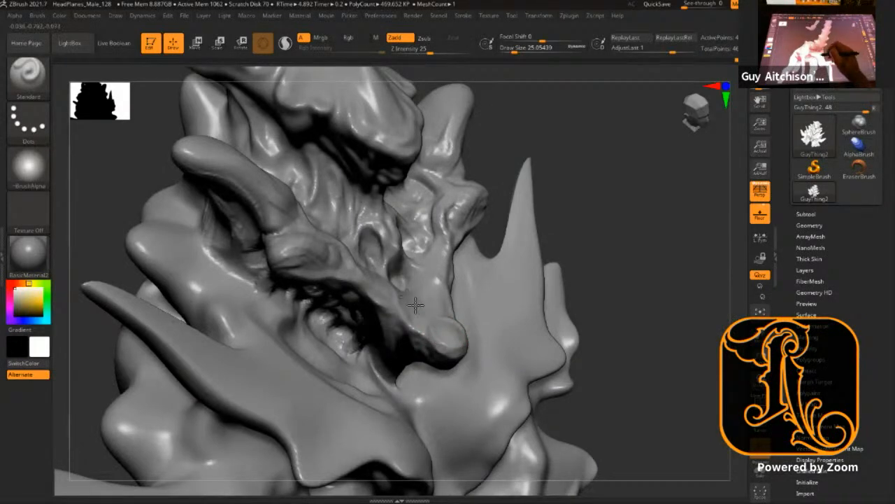
# Step: Detail the sides of the snout and the lower corner of the mouth cavity with the Standard brush
pyautogui.moveTo(599, 175)
pyautogui.mouseDown()
pyautogui.moveTo(490, 252)
pyautogui.moveTo(401, 284)
pyautogui.mouseUp()
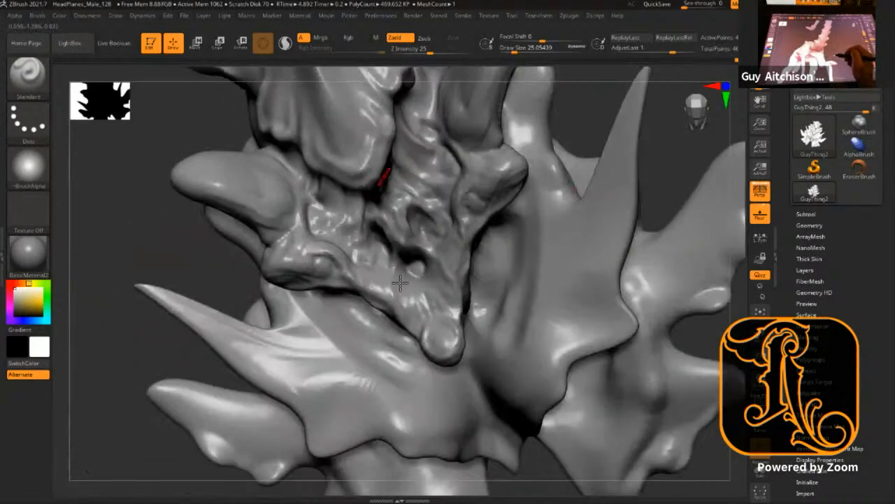
pyautogui.moveTo(226, 273); pyautogui.dragTo(375, 308)
pyautogui.moveTo(565, 175); pyautogui.dragTo(371, 297)
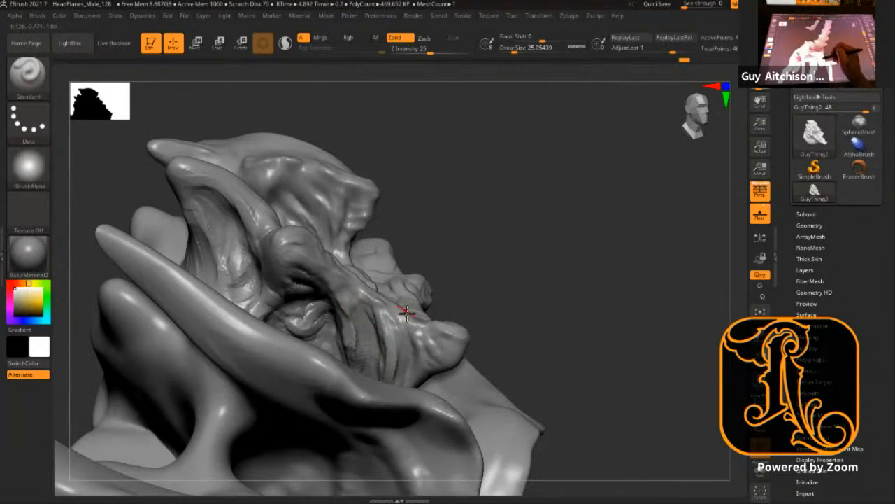
pyautogui.moveTo(516, 268)
pyautogui.mouseDown()
pyautogui.moveTo(548, 245)
pyautogui.moveTo(556, 205)
pyautogui.moveTo(597, 266)
pyautogui.moveTo(647, 238)
pyautogui.moveTo(620, 214)
pyautogui.moveTo(308, 280)
pyautogui.moveTo(314, 308)
pyautogui.mouseUp()
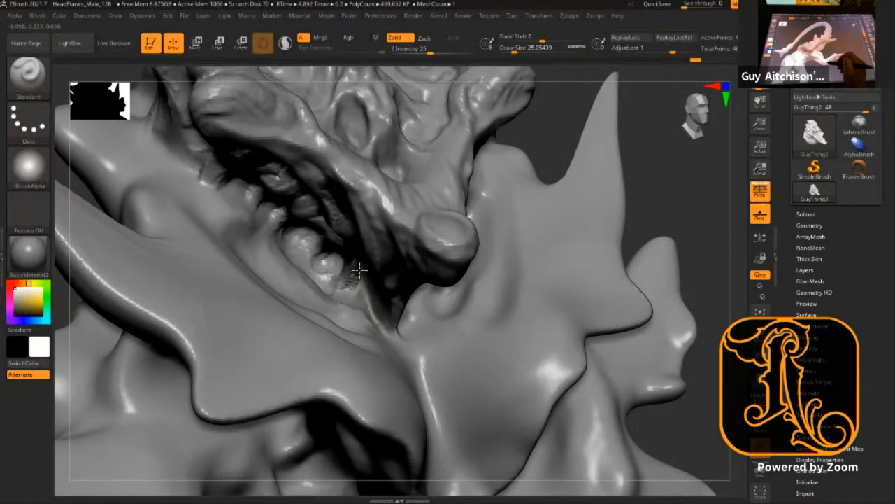
pyautogui.moveTo(387, 308); pyautogui.dragTo(386, 317)
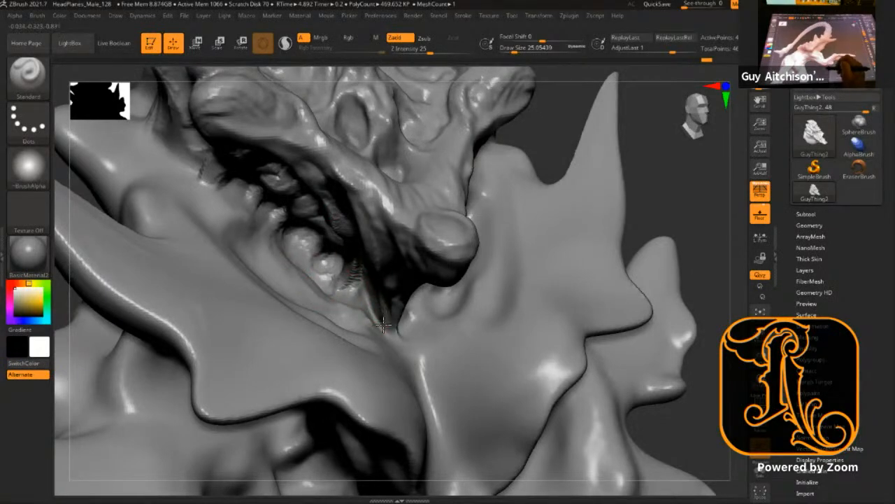
pyautogui.keyDown('alt'); pyautogui.moveTo(674, 209); pyautogui.dragTo(680, 102); pyautogui.keyUp('alt')
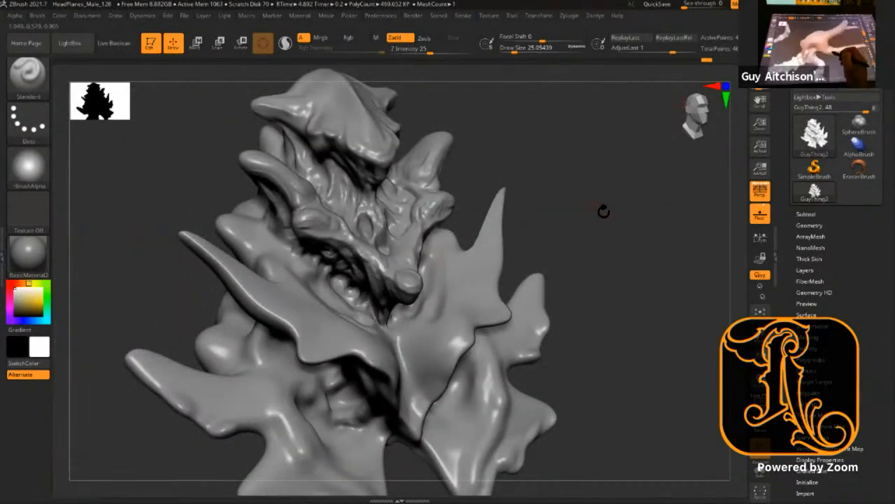
# Step: Sculpt raised rims along the inner lobes and outer spike edges of the chest plate with the Standard brush
pyautogui.moveTo(691, 186)
pyautogui.keyDown('alt'); pyautogui.mouseDown()
pyautogui.moveTo(647, 243)
pyautogui.moveTo(664, 200)
pyautogui.moveTo(646, 212)
pyautogui.moveTo(679, 211)
pyautogui.moveTo(674, 160)
pyautogui.moveTo(355, 226)
pyautogui.mouseUp(); pyautogui.keyUp('alt')
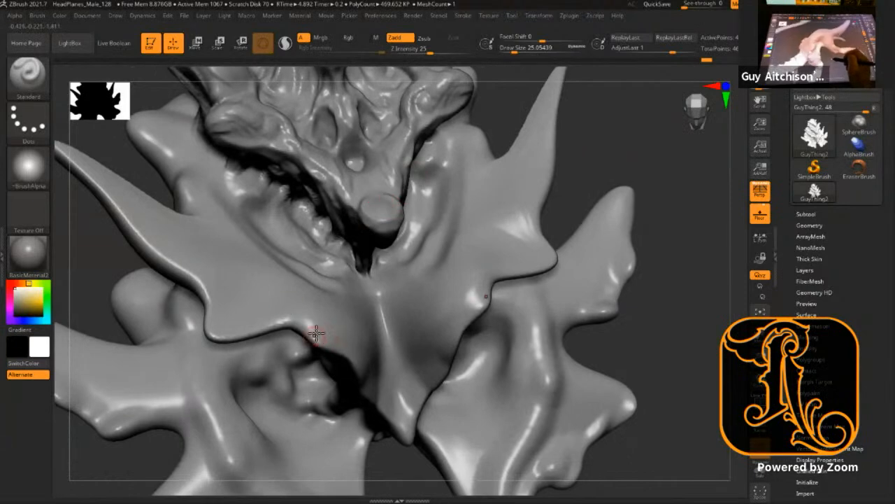
pyautogui.moveTo(363, 308); pyautogui.dragTo(363, 349)
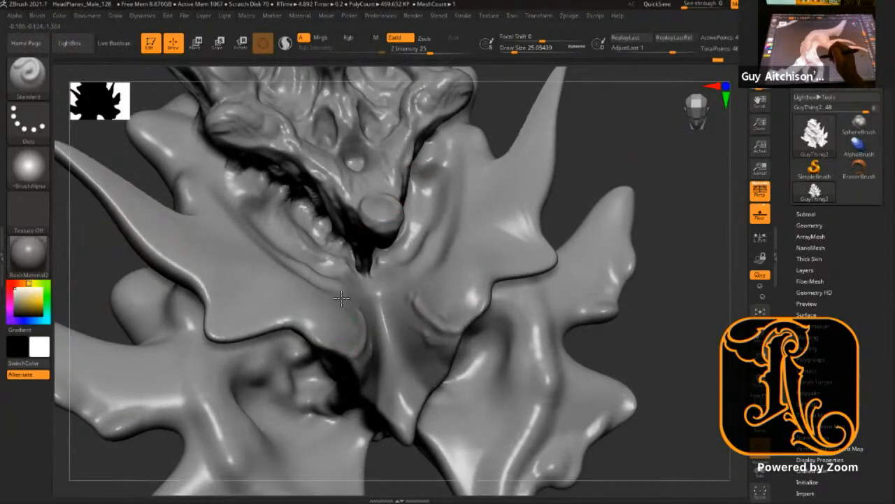
pyautogui.moveTo(205, 274)
pyautogui.mouseDown()
pyautogui.moveTo(238, 334)
pyautogui.moveTo(316, 329)
pyautogui.mouseUp()
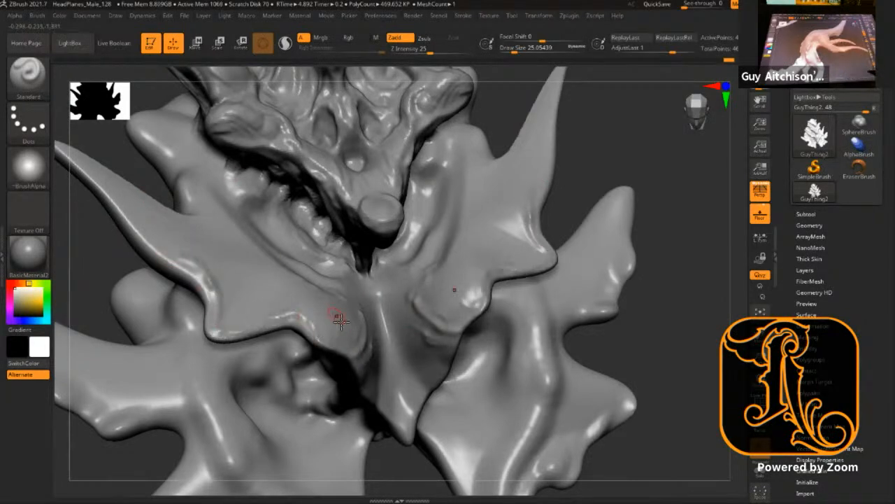
pyautogui.keyDown('alt'); pyautogui.moveTo(649, 182); pyautogui.dragTo(607, 175); pyautogui.keyUp('alt')
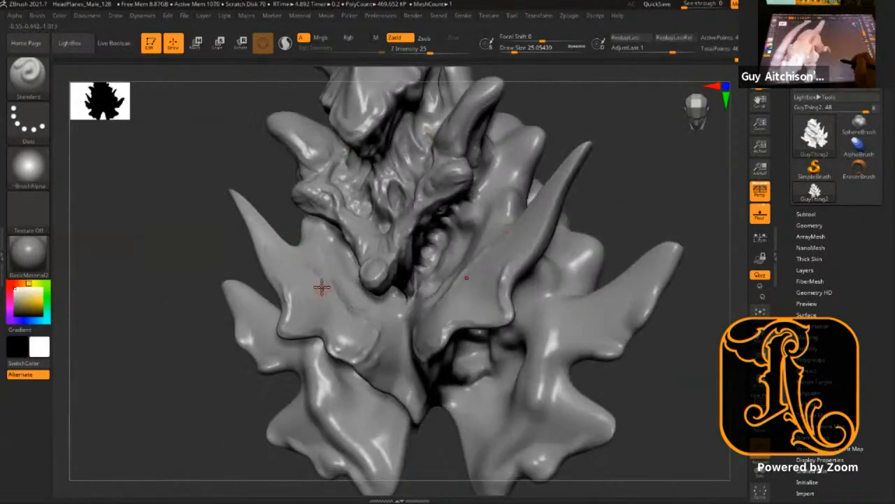
pyautogui.moveTo(232, 226)
pyautogui.mouseDown()
pyautogui.moveTo(210, 245)
pyautogui.moveTo(226, 270)
pyautogui.moveTo(284, 263)
pyautogui.moveTo(252, 256)
pyautogui.moveTo(244, 306)
pyautogui.mouseUp()
pyautogui.moveTo(221, 203); pyautogui.dragTo(336, 344)
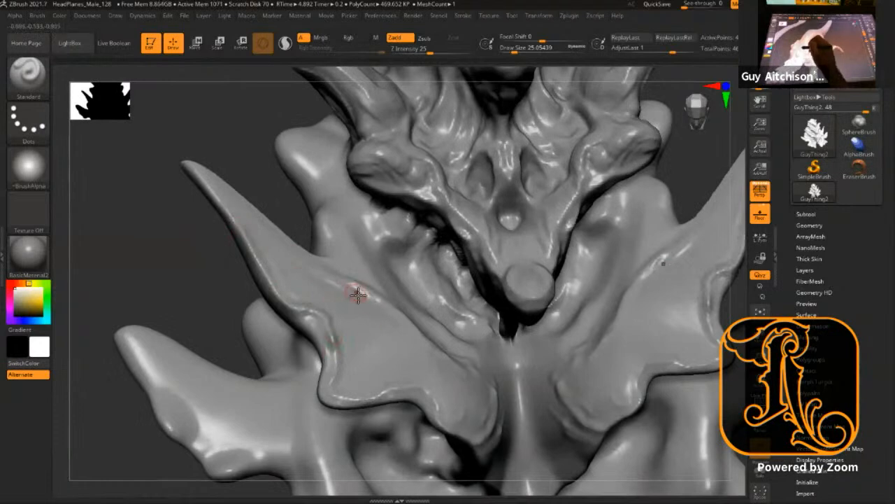
# Step: Switch to ClayBuildup at a draw size of about 77 and build up streaked forms at the base of the chest plate's spikes
pyautogui.press('b')
pyautogui.press('c')
pyautogui.press('b')
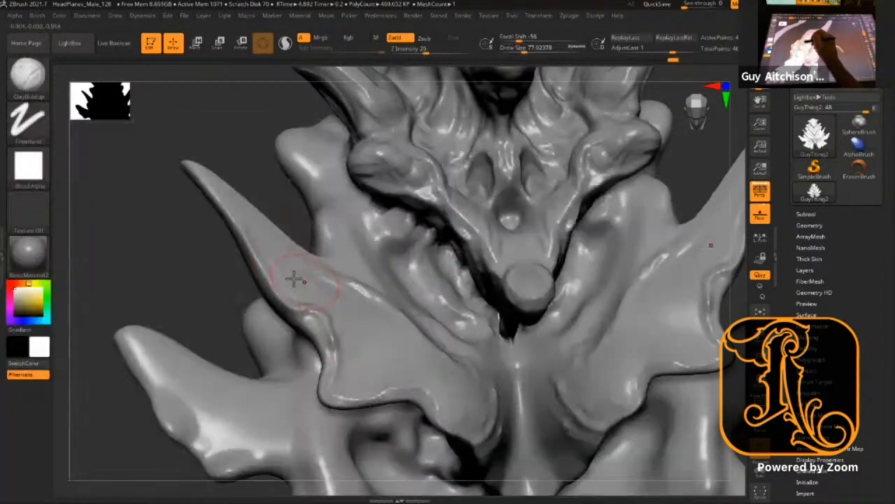
pyautogui.moveTo(350, 284)
pyautogui.mouseDown()
pyautogui.moveTo(378, 309)
pyautogui.moveTo(346, 351)
pyautogui.mouseUp()
pyautogui.moveTo(334, 314)
pyautogui.mouseDown()
pyautogui.moveTo(368, 352)
pyautogui.moveTo(396, 336)
pyautogui.mouseUp()
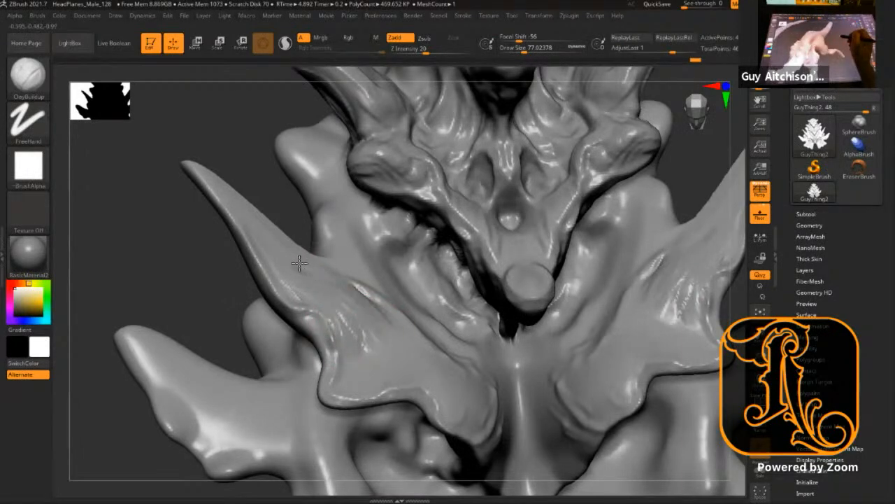
pyautogui.moveTo(283, 273); pyautogui.dragTo(372, 299)
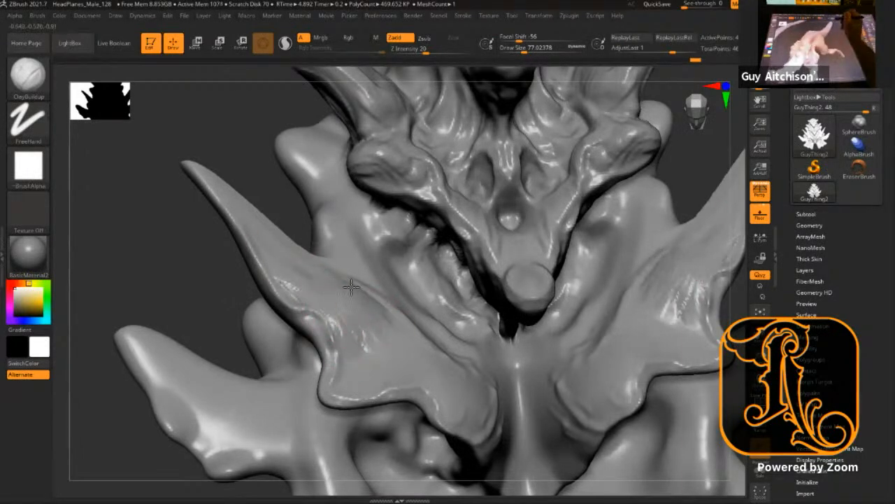
# Step: Reduce the ClayBuildup draw size to about 39 and sculpt stringy folds on the cheeks beside the mouth
pyautogui.keyDown('alt'); pyautogui.moveTo(172, 261); pyautogui.dragTo(179, 187); pyautogui.keyUp('alt')
pyautogui.keyDown('alt'); pyautogui.moveTo(532, 140); pyautogui.dragTo(664, 140); pyautogui.keyUp('alt')
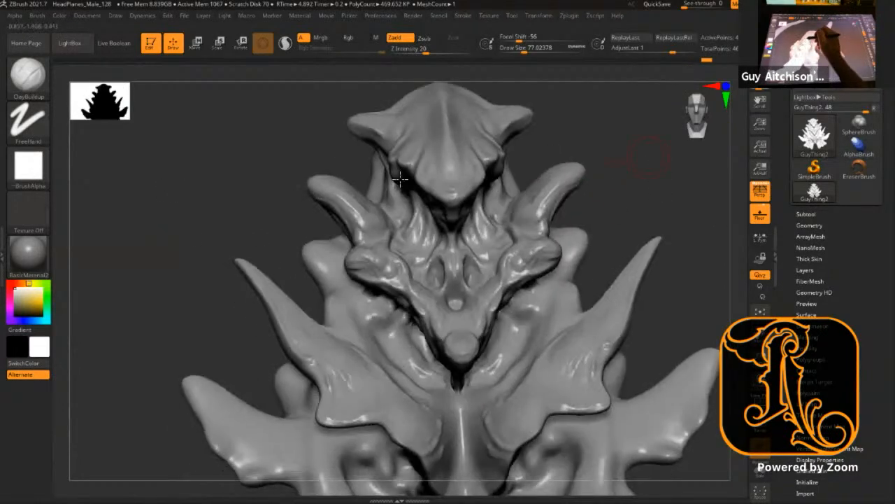
pyautogui.keyDown('alt'); pyautogui.moveTo(263, 186); pyautogui.dragTo(294, 230); pyautogui.keyUp('alt')
pyautogui.press('s')
pyautogui.moveTo(386, 311)
pyautogui.mouseDown()
pyautogui.moveTo(366, 319)
pyautogui.moveTo(394, 365)
pyautogui.moveTo(384, 342)
pyautogui.mouseUp()
pyautogui.moveTo(247, 203); pyautogui.dragTo(259, 238)
pyautogui.moveTo(399, 332); pyautogui.dragTo(431, 359)
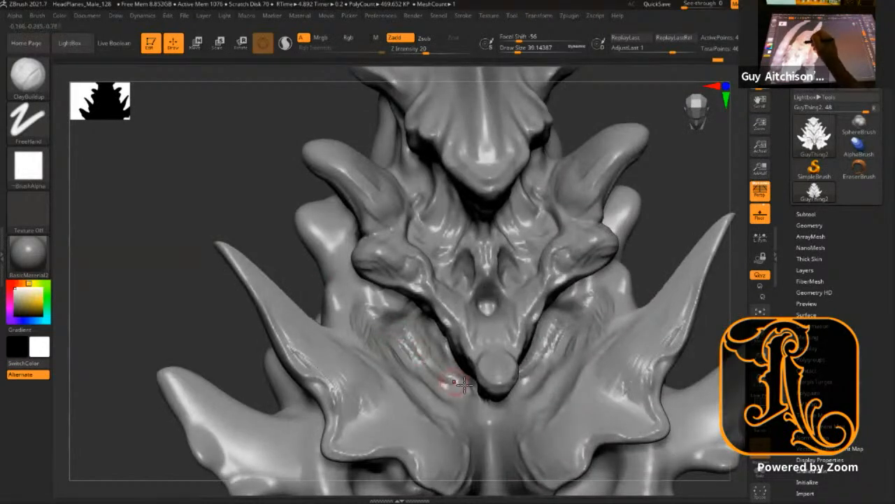
pyautogui.moveTo(463, 387); pyautogui.dragTo(476, 404)
# Step: Switch to DamStandard at a draw size of about 49 and carve creases along the central keel of the chest plate
pyautogui.keyDown('alt'); pyautogui.moveTo(235, 176); pyautogui.dragTo(225, 115); pyautogui.keyUp('alt')
pyautogui.keyDown('alt'); pyautogui.moveTo(606, 276); pyautogui.dragTo(521, 117); pyautogui.keyUp('alt')
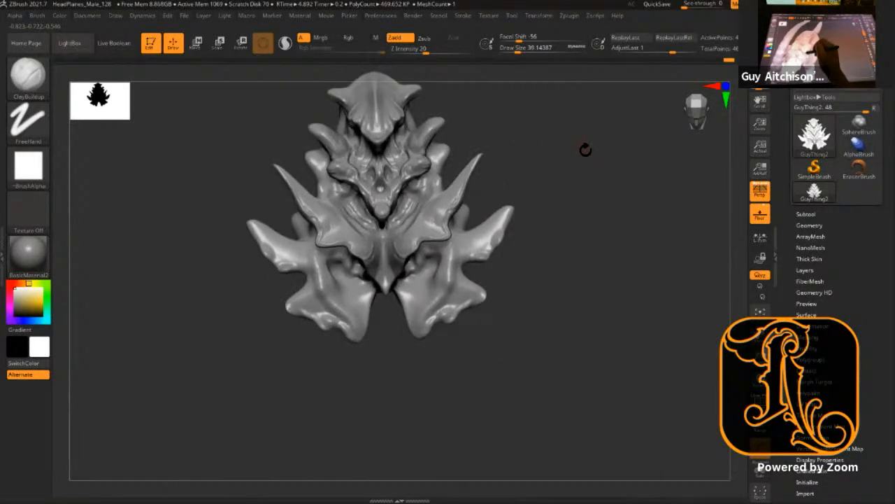
pyautogui.moveTo(612, 182)
pyautogui.keyDown('alt'); pyautogui.mouseDown()
pyautogui.moveTo(610, 253)
pyautogui.moveTo(635, 207)
pyautogui.moveTo(631, 152)
pyautogui.moveTo(635, 177)
pyautogui.moveTo(651, 174)
pyautogui.moveTo(620, 168)
pyautogui.mouseUp(); pyautogui.keyUp('alt')
pyautogui.press('b')
pyautogui.press('d')
pyautogui.press('s')
pyautogui.press(']')
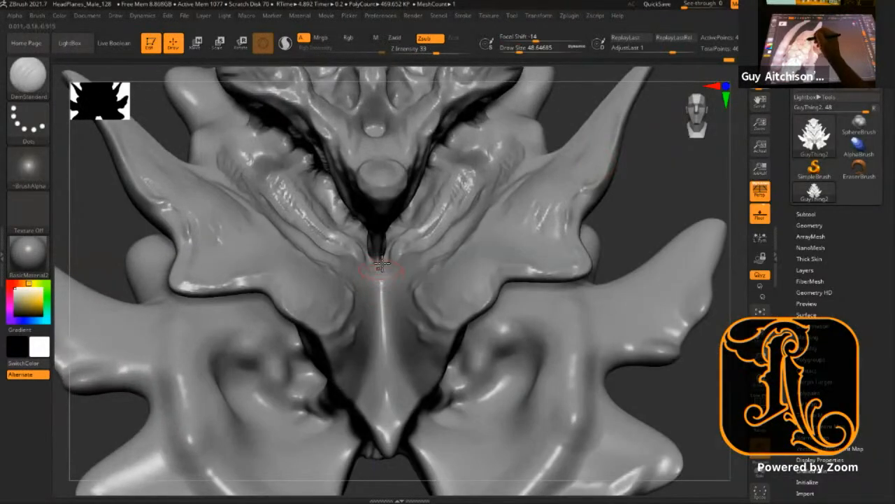
pyautogui.moveTo(381, 267)
pyautogui.mouseDown()
pyautogui.moveTo(384, 365)
pyautogui.moveTo(361, 399)
pyautogui.mouseUp()
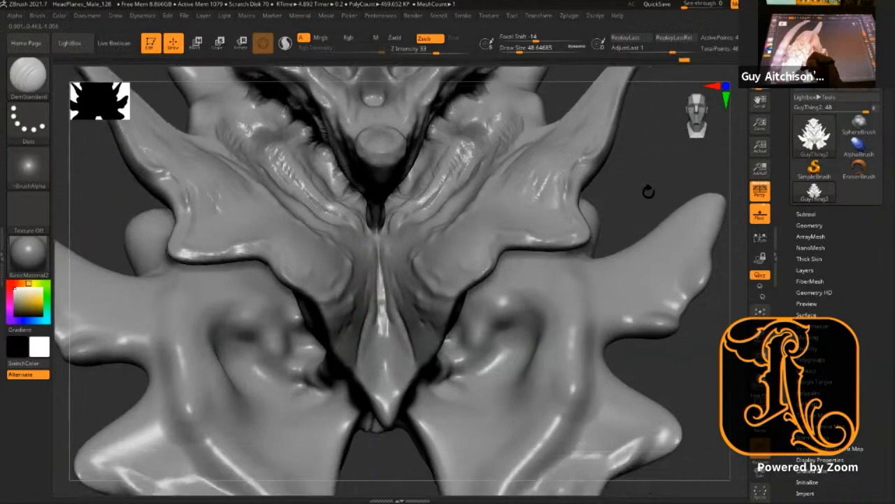
# Step: Sculpt folds beneath the chest plate and across its front lobes with ClayBuildup, reducing the draw size to about 33
pyautogui.press('f')
pyautogui.moveTo(675, 166)
pyautogui.mouseDown()
pyautogui.moveTo(659, 88)
pyautogui.moveTo(644, 160)
pyautogui.moveTo(677, 160)
pyautogui.moveTo(361, 291)
pyautogui.moveTo(389, 333)
pyautogui.mouseUp()
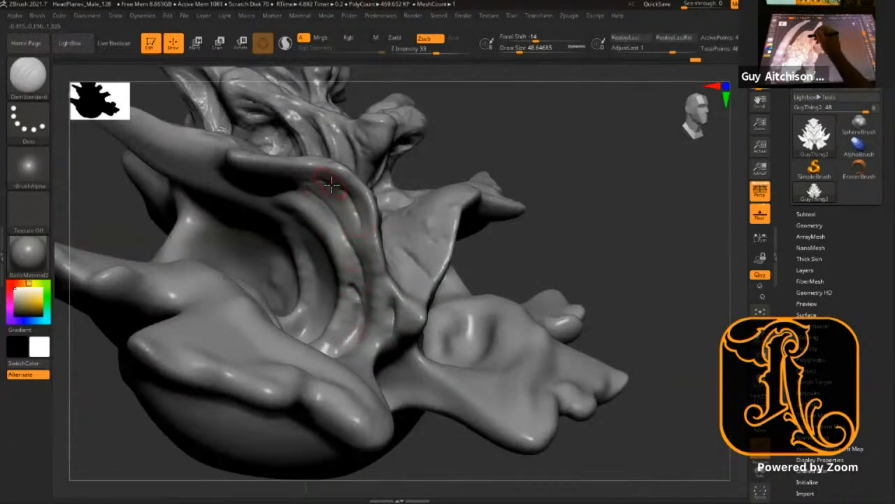
pyautogui.press('b')
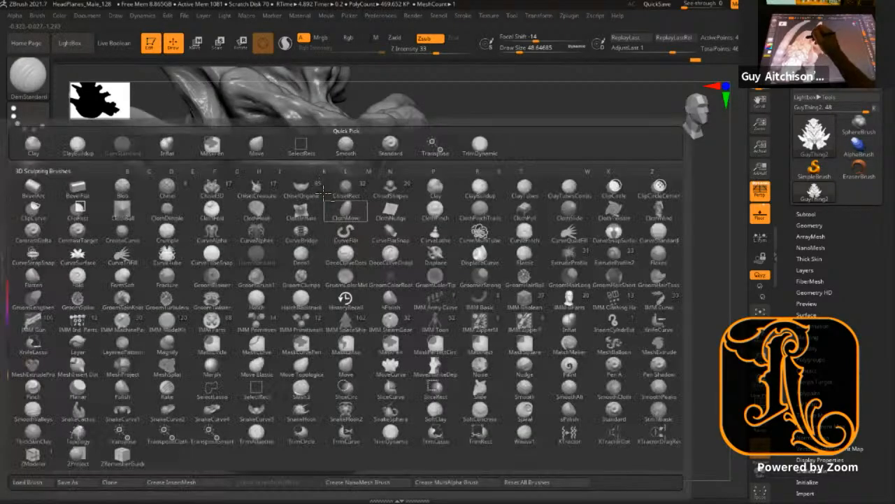
pyautogui.press('c')
pyautogui.press('b')
pyautogui.moveTo(341, 193)
pyautogui.mouseDown()
pyautogui.moveTo(360, 236)
pyautogui.moveTo(352, 297)
pyautogui.mouseUp()
pyautogui.moveTo(592, 171)
pyautogui.keyDown('alt'); pyautogui.mouseDown()
pyautogui.moveTo(589, 274)
pyautogui.moveTo(622, 308)
pyautogui.moveTo(678, 303)
pyautogui.moveTo(314, 275)
pyautogui.moveTo(288, 258)
pyautogui.moveTo(316, 267)
pyautogui.mouseUp(); pyautogui.keyUp('alt')
pyautogui.press('s')
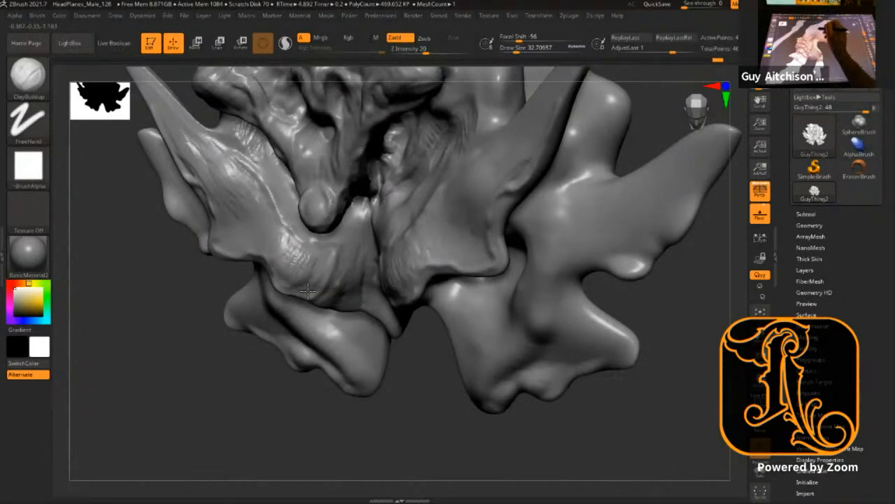
pyautogui.keyDown('alt'); pyautogui.moveTo(196, 210); pyautogui.dragTo(179, 367); pyautogui.keyUp('alt')
# Step: Smooth the surface at the base of the chest plate's spikes and set the ClayBuildup draw size to about 41
pyautogui.moveTo(474, 154); pyautogui.dragTo(524, 223)
pyautogui.moveTo(571, 198)
pyautogui.keyDown('alt'); pyautogui.mouseDown()
pyautogui.moveTo(552, 275)
pyautogui.moveTo(609, 194)
pyautogui.moveTo(513, 278)
pyautogui.moveTo(309, 301)
pyautogui.moveTo(301, 296)
pyautogui.moveTo(313, 285)
pyautogui.moveTo(262, 236)
pyautogui.mouseUp(); pyautogui.keyUp('alt')
pyautogui.press('s')
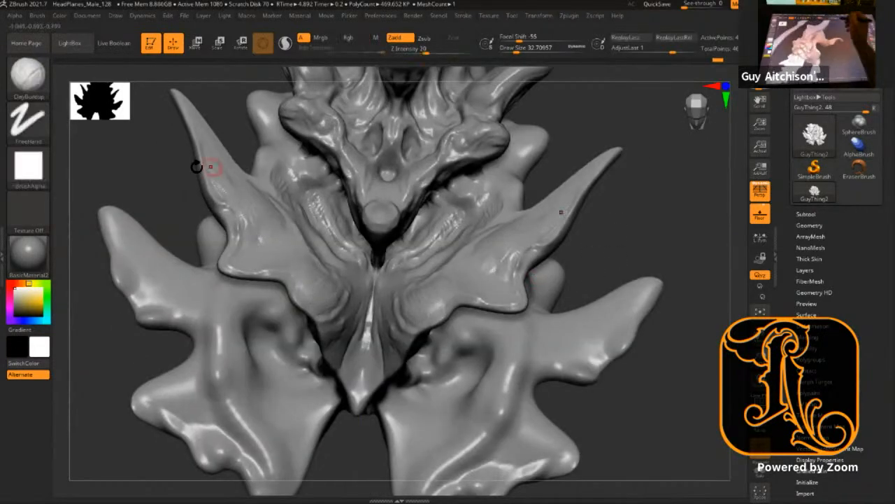
pyautogui.keyDown('shift'); pyautogui.moveTo(226, 176); pyautogui.dragTo(275, 234); pyautogui.keyUp('shift')
pyautogui.moveTo(136, 158)
pyautogui.mouseDown()
pyautogui.moveTo(150, 230)
pyautogui.moveTo(180, 247)
pyautogui.moveTo(309, 231)
pyautogui.mouseUp()
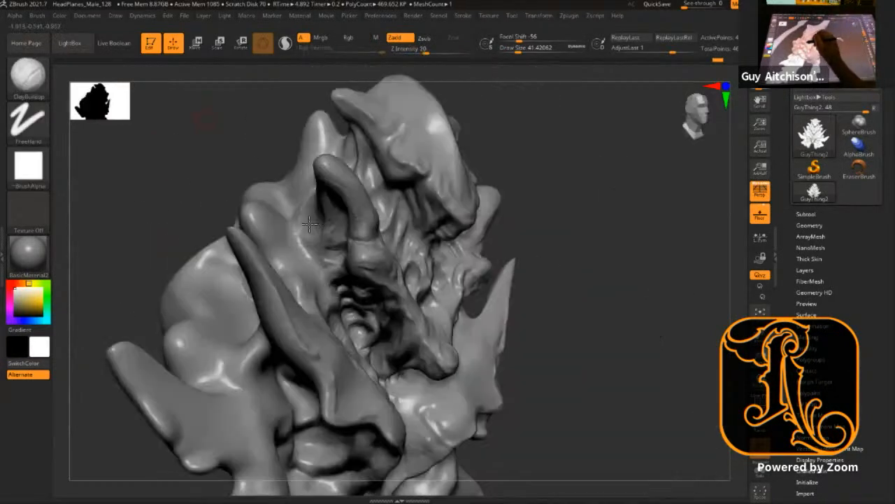
# Step: Switch to DamStandard and carve creases behind the curved side horn above the mouth cavity
pyautogui.press('b')
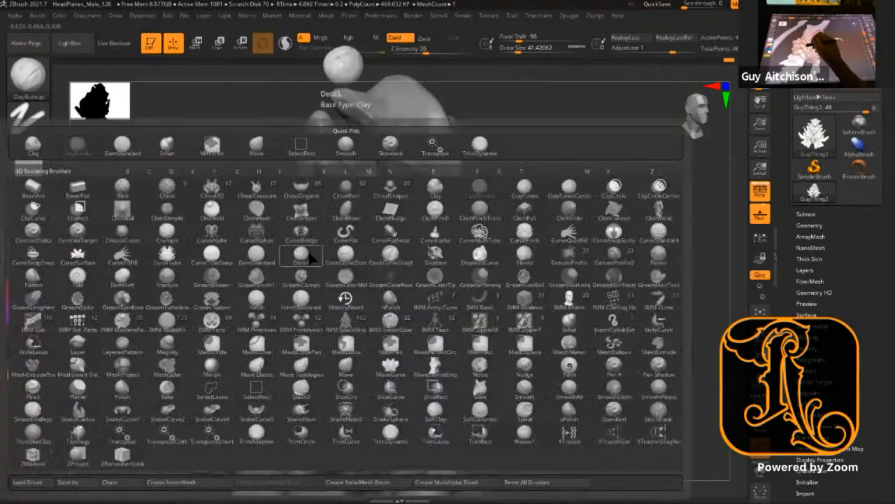
pyautogui.press('d')
pyautogui.press('s')
pyautogui.moveTo(315, 231)
pyautogui.mouseDown()
pyautogui.moveTo(317, 214)
pyautogui.moveTo(326, 236)
pyautogui.mouseUp()
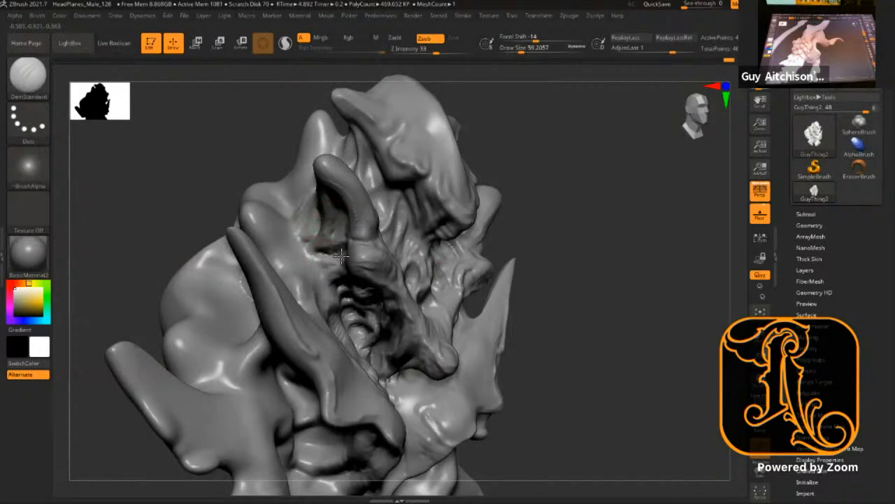
# Step: Enlarge DamStandard to a draw size of about 132 and cut deeper creases around the horns on the creature's back
pyautogui.moveTo(563, 132); pyautogui.dragTo(290, 187)
pyautogui.moveTo(547, 330)
pyautogui.keyDown('alt'); pyautogui.mouseDown()
pyautogui.moveTo(580, 186)
pyautogui.moveTo(612, 279)
pyautogui.mouseUp(); pyautogui.keyUp('alt')
pyautogui.moveTo(431, 109)
pyautogui.keyDown('alt'); pyautogui.mouseDown()
pyautogui.moveTo(476, 198)
pyautogui.moveTo(334, 350)
pyautogui.moveTo(316, 344)
pyautogui.mouseUp(); pyautogui.keyUp('alt')
pyautogui.press('s')
pyautogui.click(381, 309)
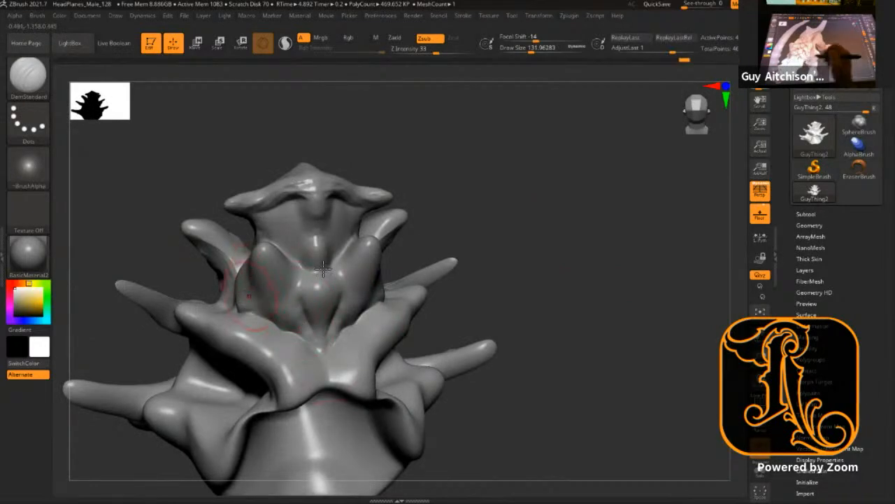
pyautogui.moveTo(490, 206); pyautogui.dragTo(256, 294)
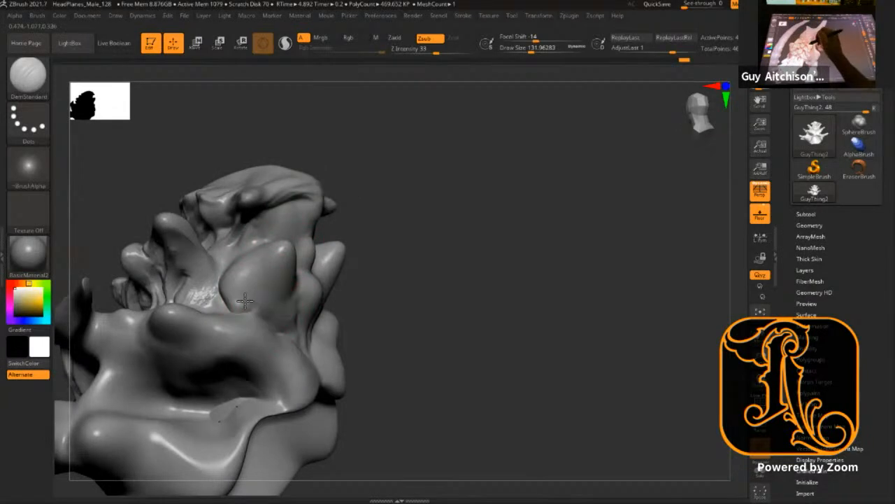
pyautogui.moveTo(466, 236)
pyautogui.mouseDown()
pyautogui.moveTo(373, 194)
pyautogui.moveTo(530, 158)
pyautogui.moveTo(500, 142)
pyautogui.moveTo(490, 150)
pyautogui.mouseUp()
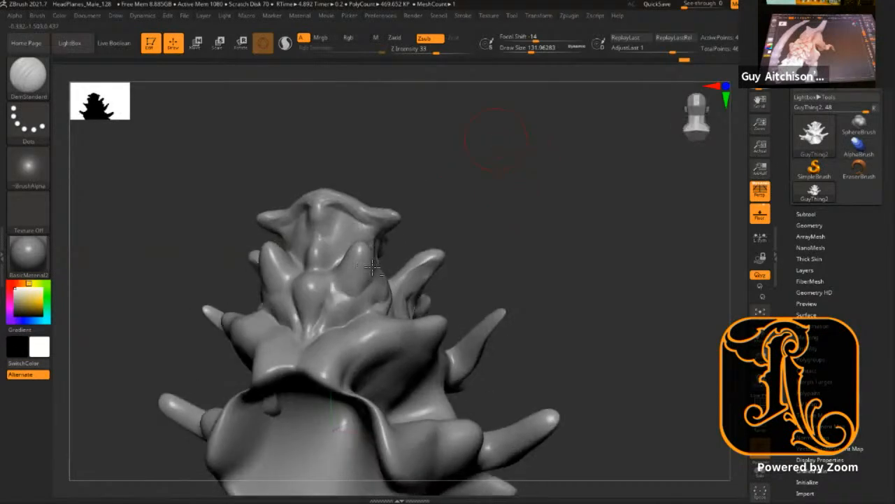
# Step: Switch to ClayBuildup at a draw size of about 90 and build up form on the paired horns at the back
pyautogui.press('b')
pyautogui.press('c')
pyautogui.press('b')
pyautogui.moveTo(366, 262)
pyautogui.mouseDown()
pyautogui.moveTo(362, 294)
pyautogui.moveTo(356, 284)
pyautogui.mouseUp()
pyautogui.press('s')
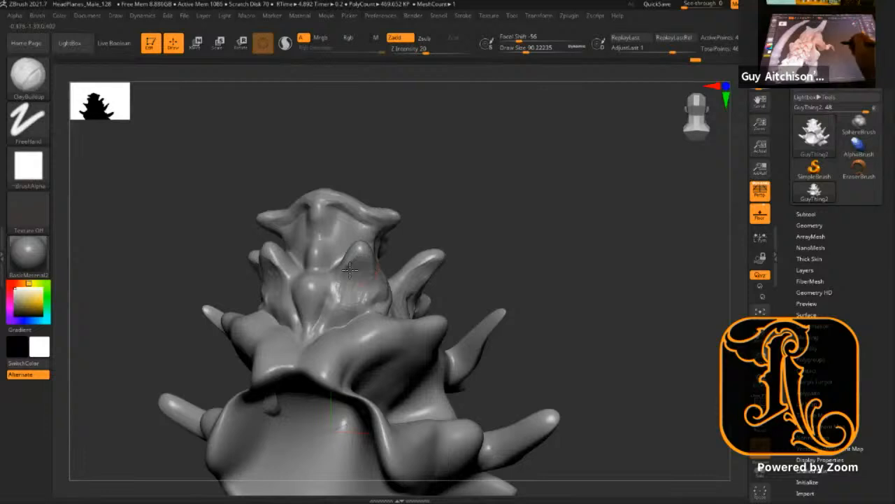
# Step: Reduce the ClayBuildup draw size to about 25 and sculpt ridges and hollows in the paired back horns
pyautogui.moveTo(504, 267)
pyautogui.mouseDown()
pyautogui.moveTo(559, 222)
pyautogui.moveTo(509, 241)
pyautogui.moveTo(500, 280)
pyautogui.mouseUp()
pyautogui.press('s')
pyautogui.moveTo(336, 307)
pyautogui.mouseDown()
pyautogui.moveTo(294, 346)
pyautogui.moveTo(334, 289)
pyautogui.mouseUp()
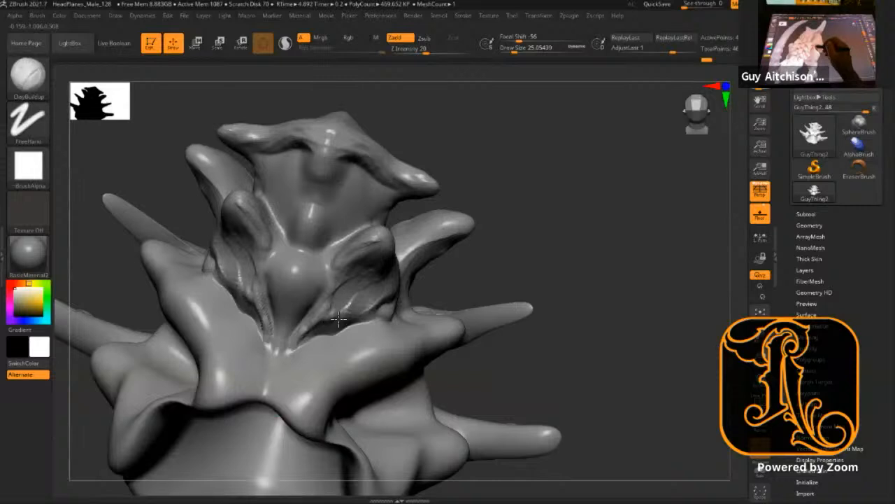
pyautogui.moveTo(577, 217); pyautogui.dragTo(299, 240)
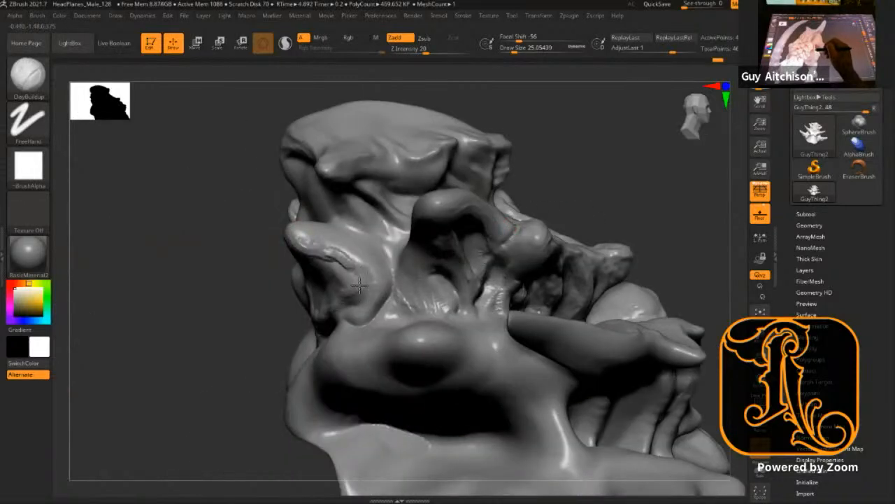
pyautogui.moveTo(287, 247)
pyautogui.mouseDown()
pyautogui.moveTo(207, 266)
pyautogui.moveTo(537, 169)
pyautogui.mouseUp()
# Step: Set the ClayBuildup draw size to about 31 and sculpt stringy folds between the back horn and the curved side horn
pyautogui.moveTo(689, 202)
pyautogui.mouseDown()
pyautogui.moveTo(630, 211)
pyautogui.moveTo(617, 234)
pyautogui.moveTo(578, 225)
pyautogui.moveTo(612, 289)
pyautogui.moveTo(676, 276)
pyautogui.moveTo(339, 310)
pyautogui.moveTo(349, 384)
pyautogui.moveTo(329, 404)
pyautogui.mouseUp()
pyautogui.press('s')
pyautogui.moveTo(342, 347); pyautogui.dragTo(342, 401)
pyautogui.moveTo(345, 312); pyautogui.dragTo(349, 381)
pyautogui.moveTo(340, 338)
pyautogui.mouseDown()
pyautogui.moveTo(343, 384)
pyautogui.moveTo(330, 404)
pyautogui.moveTo(348, 371)
pyautogui.moveTo(349, 395)
pyautogui.mouseUp()
pyautogui.moveTo(329, 311); pyautogui.dragTo(325, 330)
pyautogui.moveTo(569, 259)
pyautogui.mouseDown()
pyautogui.moveTo(548, 203)
pyautogui.moveTo(561, 187)
pyautogui.moveTo(588, 216)
pyautogui.moveTo(594, 188)
pyautogui.moveTo(582, 188)
pyautogui.mouseUp()
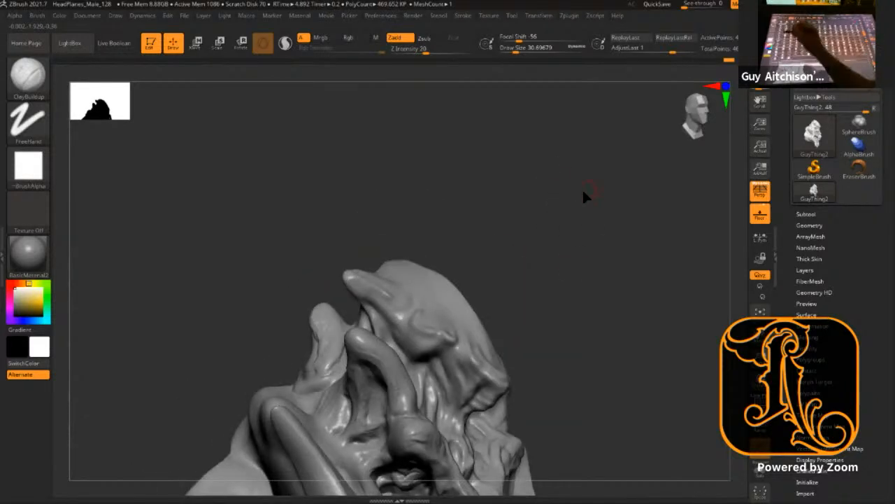
# Step: Switch to DamStandard at a draw size of about 51 and cut creases into the stringy folds beneath the overhanging back horn
pyautogui.press('b')
pyautogui.press('d')
pyautogui.press('s')
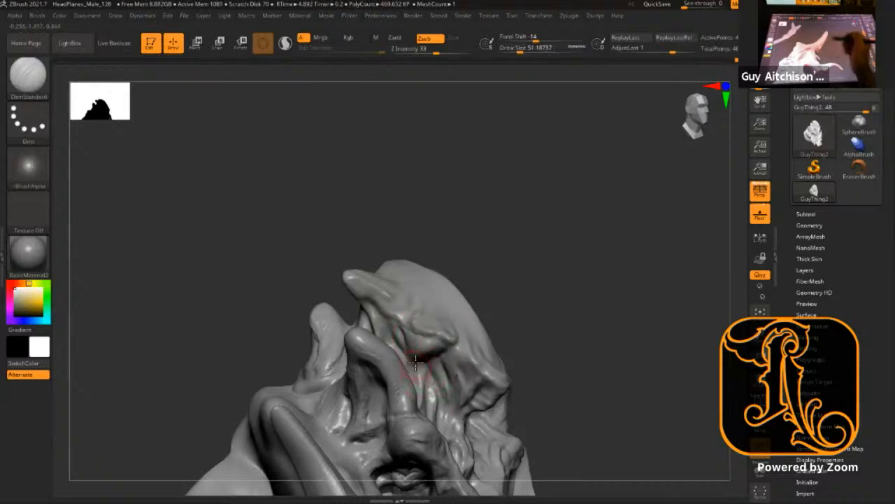
pyautogui.moveTo(518, 297)
pyautogui.mouseDown()
pyautogui.moveTo(581, 196)
pyautogui.moveTo(574, 220)
pyautogui.moveTo(320, 294)
pyautogui.moveTo(344, 314)
pyautogui.moveTo(335, 271)
pyautogui.mouseUp()
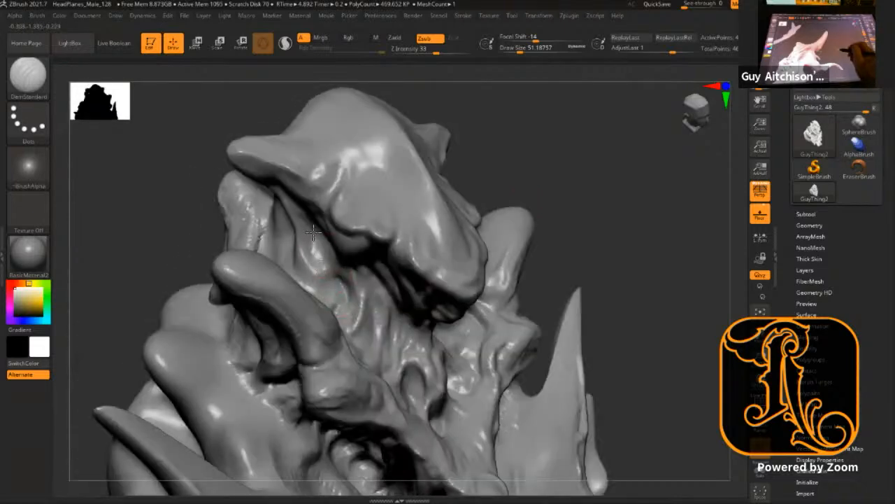
pyautogui.moveTo(573, 181)
pyautogui.mouseDown()
pyautogui.moveTo(558, 194)
pyautogui.moveTo(590, 196)
pyautogui.moveTo(617, 158)
pyautogui.moveTo(602, 217)
pyautogui.mouseUp()
pyautogui.moveTo(397, 277)
pyautogui.mouseDown()
pyautogui.moveTo(365, 308)
pyautogui.moveTo(381, 316)
pyautogui.mouseUp()
# Step: Switch to TrimDynamic and plane the rounded paired knobs beside the central cavities, enlarging the draw size from about 46 to 71
pyautogui.moveTo(674, 221)
pyautogui.keyDown('alt'); pyautogui.mouseDown()
pyautogui.moveTo(641, 206)
pyautogui.moveTo(633, 167)
pyautogui.mouseUp(); pyautogui.keyUp('alt')
pyautogui.moveTo(636, 206)
pyautogui.keyDown('alt'); pyautogui.mouseDown()
pyautogui.moveTo(648, 254)
pyautogui.moveTo(668, 208)
pyautogui.moveTo(650, 222)
pyautogui.moveTo(616, 199)
pyautogui.moveTo(631, 218)
pyautogui.mouseUp(); pyautogui.keyUp('alt')
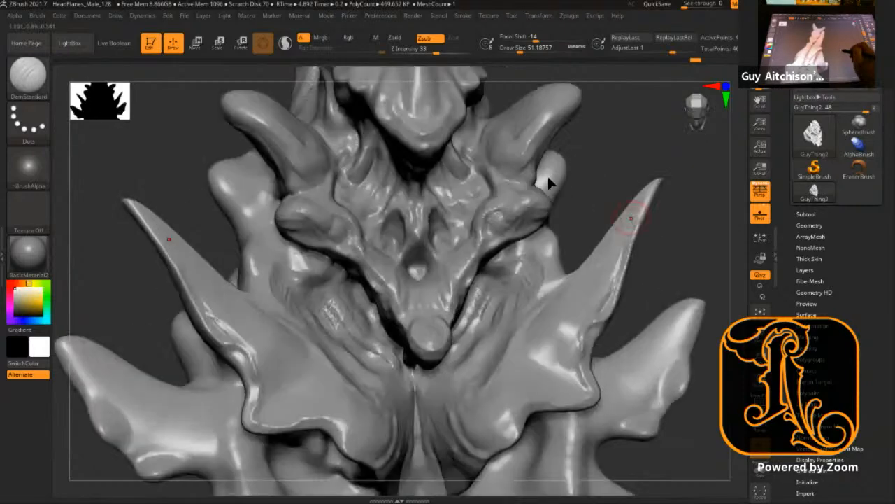
pyautogui.press('b')
pyautogui.click(315, 211)
pyautogui.click(323, 223)
pyautogui.moveTo(304, 208); pyautogui.dragTo(312, 207)
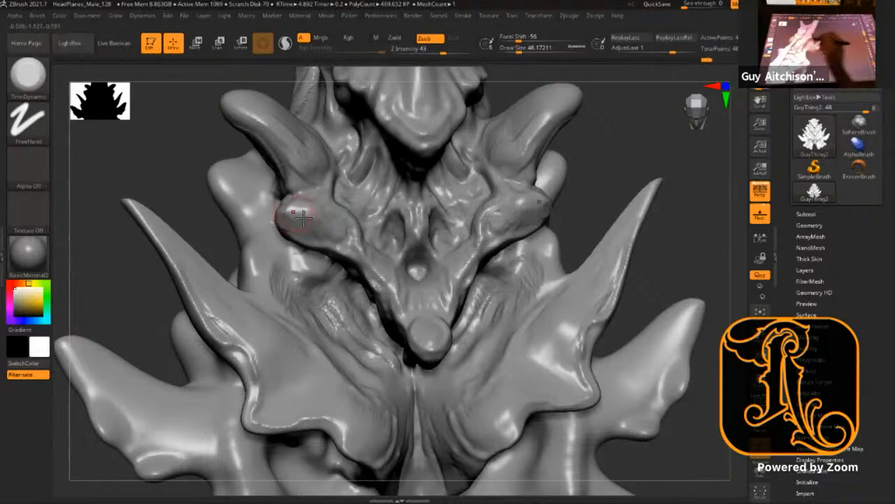
pyautogui.press('s')
pyautogui.moveTo(304, 219); pyautogui.dragTo(320, 219)
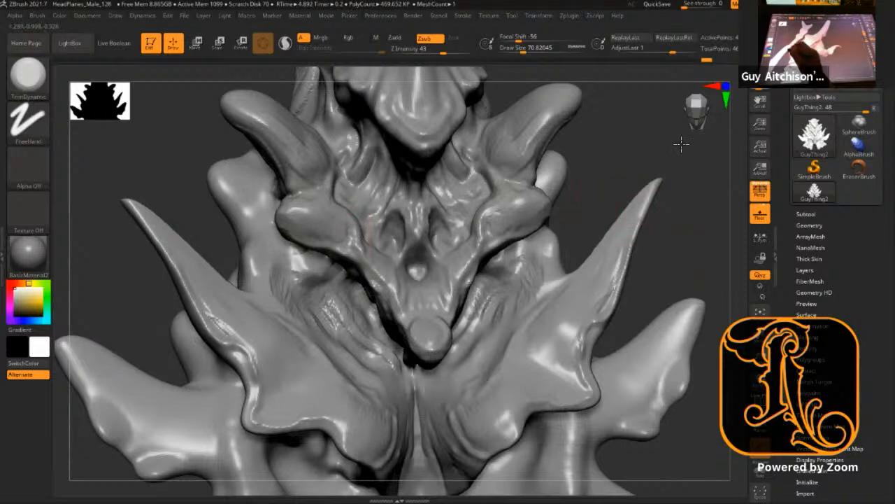
pyautogui.press('f')
pyautogui.moveTo(622, 204)
pyautogui.mouseDown()
pyautogui.moveTo(632, 228)
pyautogui.moveTo(642, 184)
pyautogui.moveTo(623, 202)
pyautogui.mouseUp()
# Step: Switch to ClayBuildup at a draw size of about 71 and sculpt form into the broad bases of the paired side spikes
pyautogui.press('b')
pyautogui.press('c')
pyautogui.press('b')
pyautogui.moveTo(199, 250)
pyautogui.keyDown('alt'); pyautogui.mouseDown()
pyautogui.moveTo(161, 291)
pyautogui.moveTo(158, 269)
pyautogui.mouseUp(); pyautogui.keyUp('alt')
pyautogui.moveTo(256, 239); pyautogui.dragTo(277, 243, button='right')
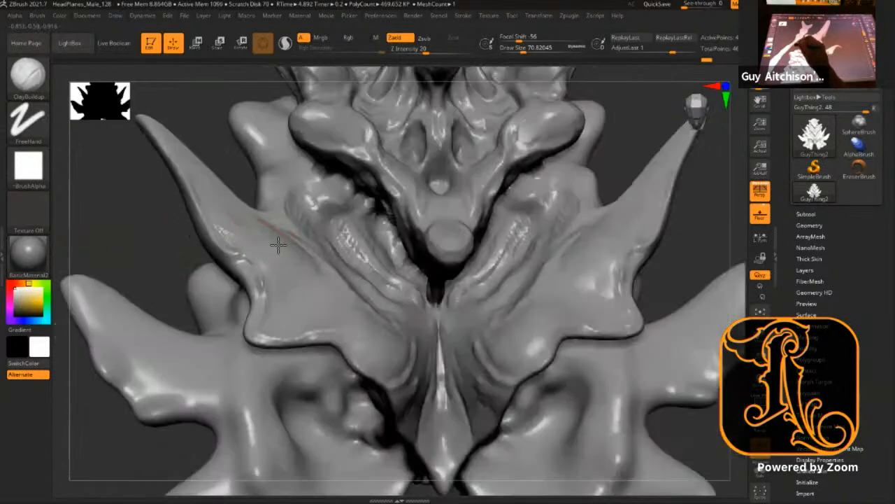
pyautogui.moveTo(292, 254)
pyautogui.mouseDown()
pyautogui.moveTo(281, 277)
pyautogui.moveTo(300, 296)
pyautogui.moveTo(277, 308)
pyautogui.mouseUp()
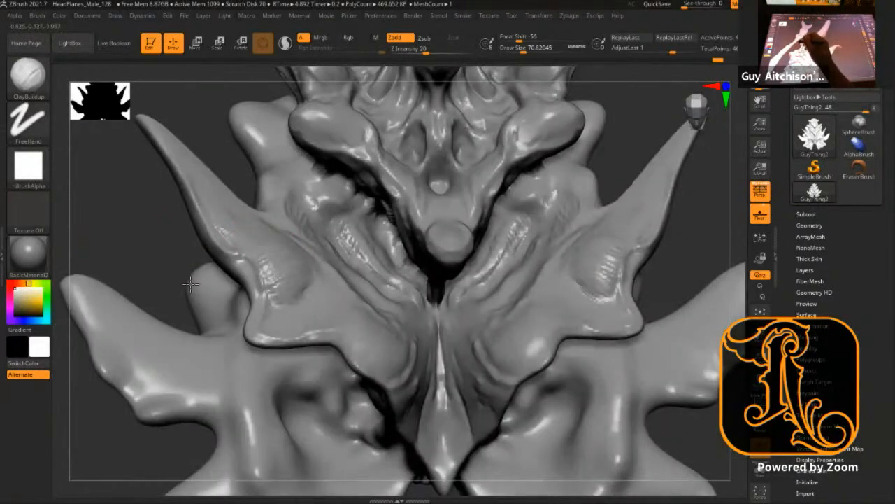
# Step: Sculpt the hollow at the base of the mirrored upper horns with ClayBuildup and smooth its rough surface
pyautogui.moveTo(305, 259)
pyautogui.mouseDown(button='right')
pyautogui.moveTo(308, 278)
pyautogui.moveTo(300, 266)
pyautogui.mouseUp(button='right')
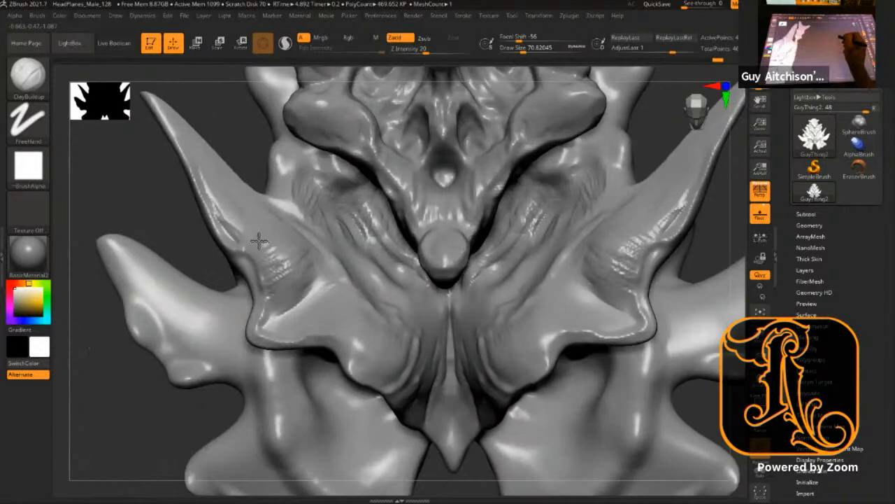
pyautogui.moveTo(252, 222)
pyautogui.mouseDown()
pyautogui.moveTo(226, 194)
pyautogui.moveTo(248, 230)
pyautogui.moveTo(207, 176)
pyautogui.moveTo(263, 225)
pyautogui.mouseUp()
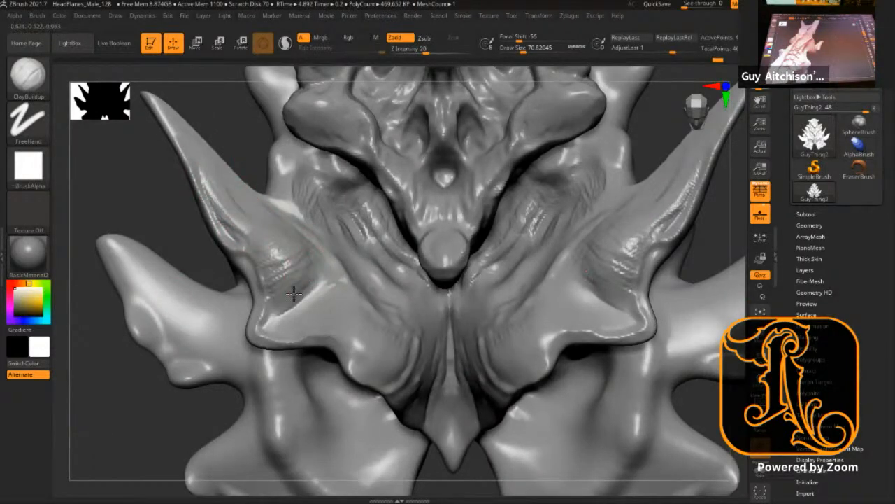
pyautogui.press('shift')
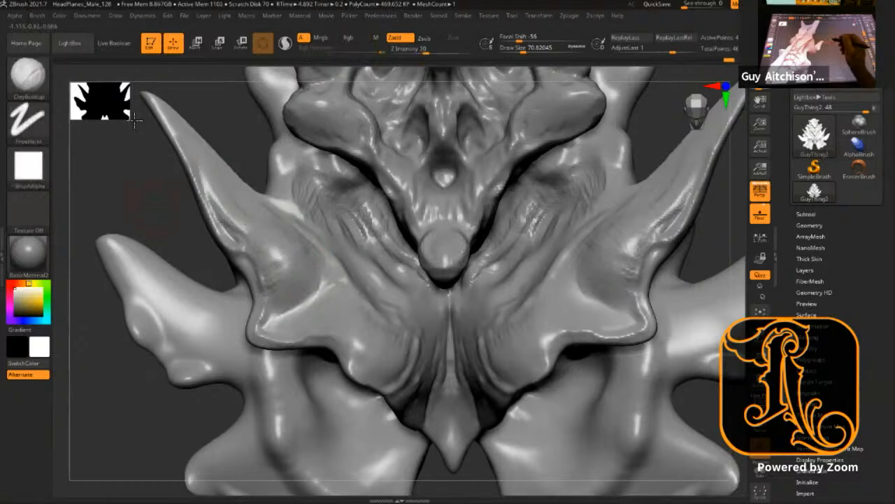
# Step: Switch to the Standard brush at a draw size of about 20 and refine the surfaces of the mirrored flaps
pyautogui.press('f')
pyautogui.moveTo(516, 216)
pyautogui.mouseDown()
pyautogui.moveTo(584, 198)
pyautogui.moveTo(598, 206)
pyautogui.moveTo(576, 198)
pyautogui.moveTo(615, 214)
pyautogui.moveTo(585, 199)
pyautogui.moveTo(595, 230)
pyautogui.moveTo(570, 225)
pyautogui.mouseUp()
pyautogui.press('b')
pyautogui.press('s')
pyautogui.press('t')
pyautogui.press('s')
pyautogui.moveTo(291, 253); pyautogui.dragTo(289, 294)
pyautogui.moveTo(650, 126); pyautogui.dragTo(366, 268)
pyautogui.moveTo(546, 189); pyautogui.dragTo(381, 280)
pyautogui.moveTo(593, 194); pyautogui.dragTo(356, 316)
pyautogui.moveTo(232, 212)
pyautogui.mouseDown()
pyautogui.moveTo(314, 310)
pyautogui.moveTo(332, 267)
pyautogui.moveTo(326, 276)
pyautogui.mouseUp()
# Step: Set the draw size to about 21.6 and define the inner edge of the long ridge on the mirrored lower flaps
pyautogui.press('s')
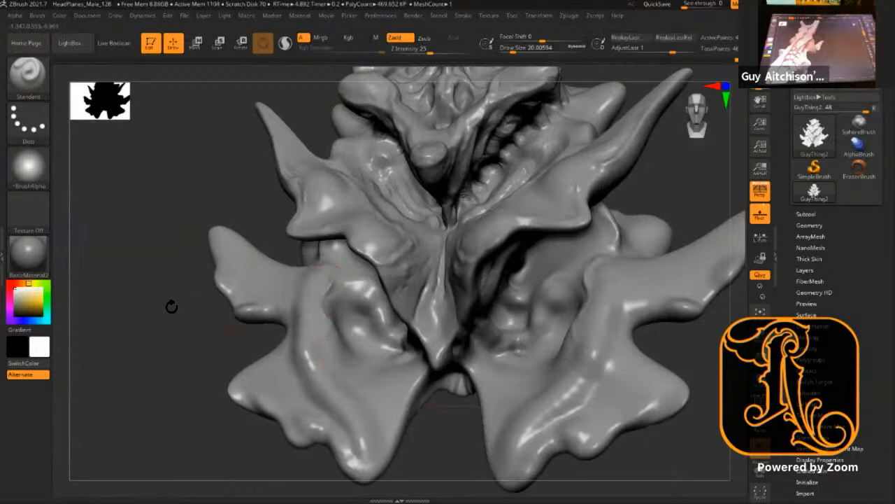
pyautogui.press('f')
pyautogui.moveTo(564, 196); pyautogui.dragTo(600, 196)
pyautogui.moveTo(307, 113); pyautogui.dragTo(308, 136)
pyautogui.moveTo(125, 268)
pyautogui.keyDown('alt'); pyautogui.mouseDown()
pyautogui.moveTo(158, 315)
pyautogui.moveTo(146, 316)
pyautogui.moveTo(316, 290)
pyautogui.moveTo(321, 274)
pyautogui.mouseUp(); pyautogui.keyUp('alt')
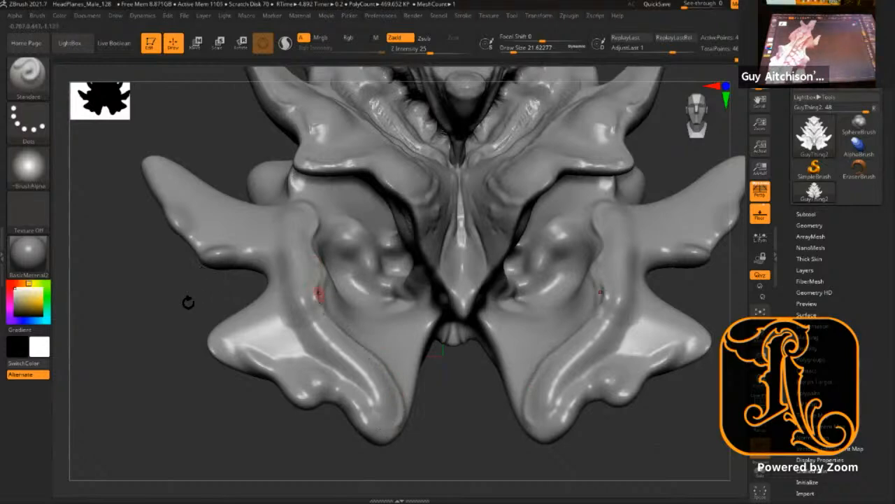
# Step: Build up clay beside the lower flap's ridge with ClayBuildup at a draw size of about 32.7
pyautogui.press('b')
pyautogui.press('c')
pyautogui.press('b')
pyautogui.moveTo(206, 270)
pyautogui.mouseDown()
pyautogui.moveTo(175, 248)
pyautogui.moveTo(129, 245)
pyautogui.mouseUp()
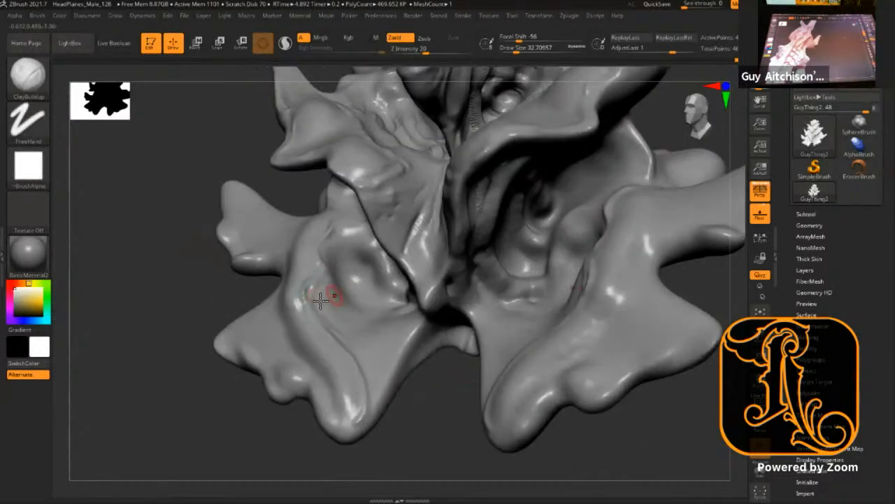
# Step: Carve creases around the hollow and its lumps on the mirrored lower flaps with the DamStandard brush
pyautogui.press('b')
pyautogui.press('d')
pyautogui.press('s')
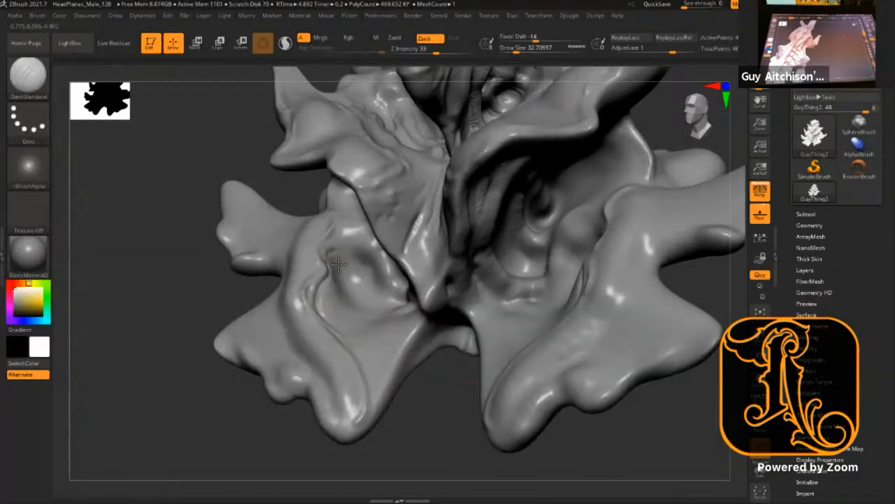
pyautogui.moveTo(374, 260)
pyautogui.mouseDown()
pyautogui.moveTo(341, 269)
pyautogui.moveTo(380, 286)
pyautogui.moveTo(378, 295)
pyautogui.mouseUp()
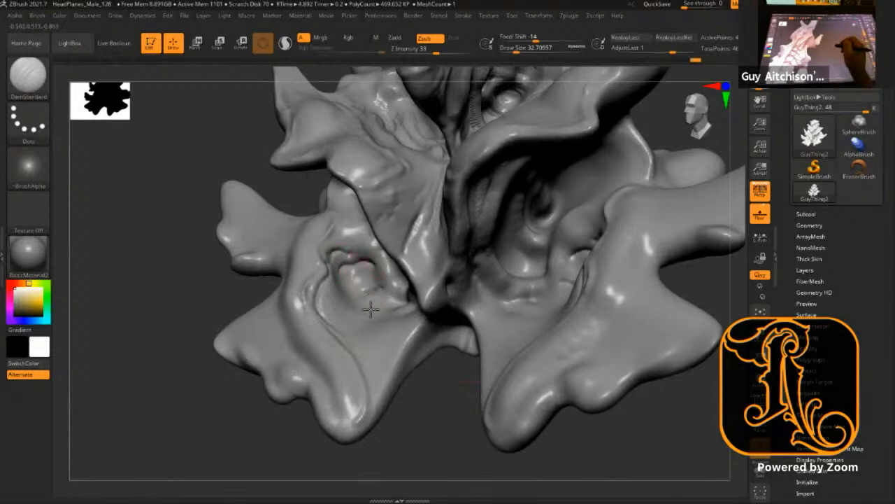
pyautogui.moveTo(180, 326); pyautogui.dragTo(334, 340)
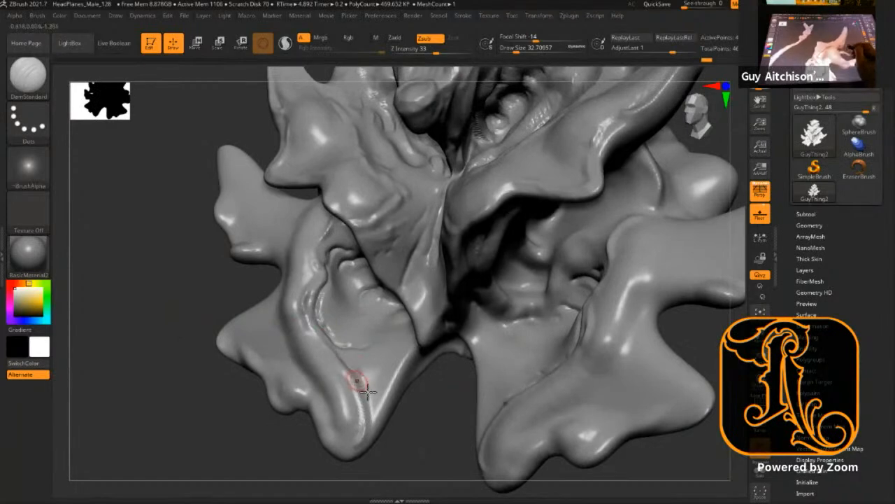
# Step: Extend the carved crease along the lower flap's ridge down to the flap's rounded tip
pyautogui.moveTo(200, 311)
pyautogui.mouseDown()
pyautogui.moveTo(160, 308)
pyautogui.moveTo(193, 306)
pyautogui.moveTo(176, 334)
pyautogui.moveTo(185, 306)
pyautogui.moveTo(170, 340)
pyautogui.moveTo(174, 359)
pyautogui.moveTo(384, 276)
pyautogui.moveTo(360, 251)
pyautogui.moveTo(361, 312)
pyautogui.mouseUp()
pyautogui.press('f')
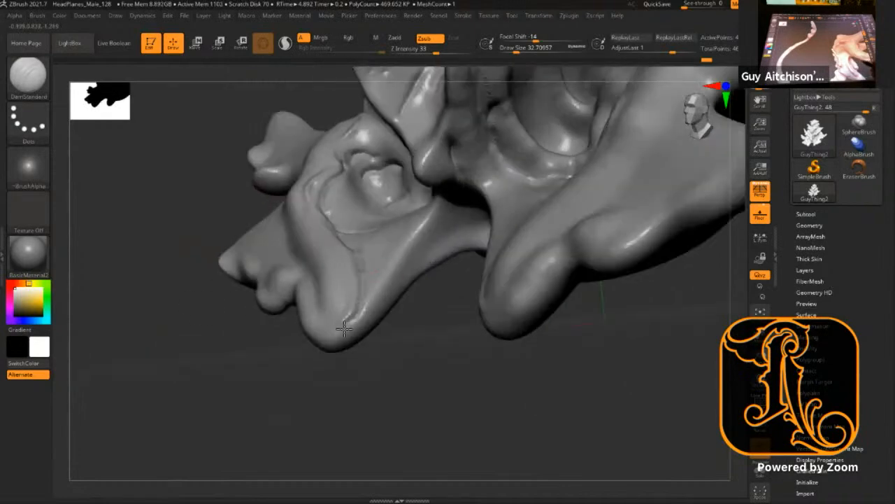
pyautogui.moveTo(426, 346)
pyautogui.mouseDown()
pyautogui.moveTo(458, 267)
pyautogui.moveTo(456, 287)
pyautogui.moveTo(461, 231)
pyautogui.moveTo(447, 246)
pyautogui.moveTo(437, 238)
pyautogui.moveTo(414, 277)
pyautogui.moveTo(459, 244)
pyautogui.moveTo(366, 303)
pyautogui.mouseUp()
# Step: Carve a row of curved wrinkles across the underside bridge connecting the two lower flaps
pyautogui.moveTo(488, 241)
pyautogui.mouseDown()
pyautogui.moveTo(504, 240)
pyautogui.moveTo(433, 289)
pyautogui.mouseUp()
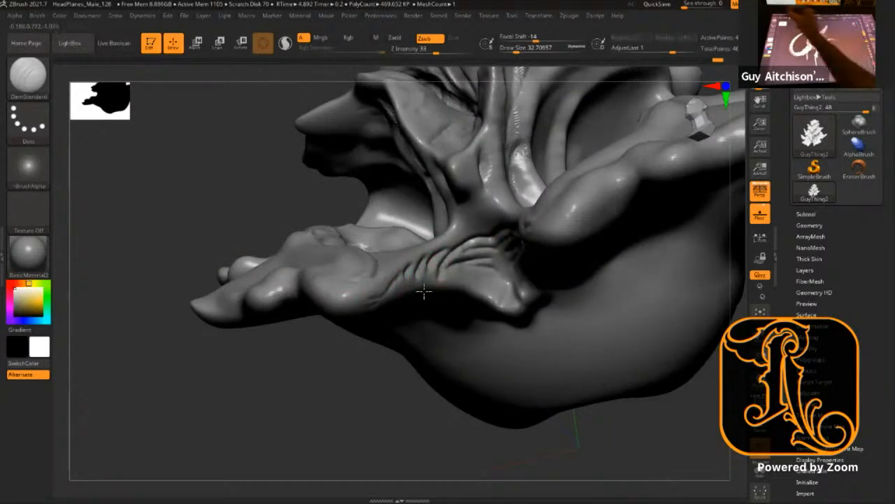
pyautogui.moveTo(498, 272); pyautogui.dragTo(454, 278)
pyautogui.moveTo(513, 281); pyautogui.dragTo(478, 281)
pyautogui.moveTo(515, 302); pyautogui.dragTo(458, 283)
# Step: Carve creases into the central folds where they meet the wrinkled bridge between the lower flaps
pyautogui.keyDown('alt'); pyautogui.moveTo(281, 344); pyautogui.dragTo(421, 433); pyautogui.keyUp('alt')
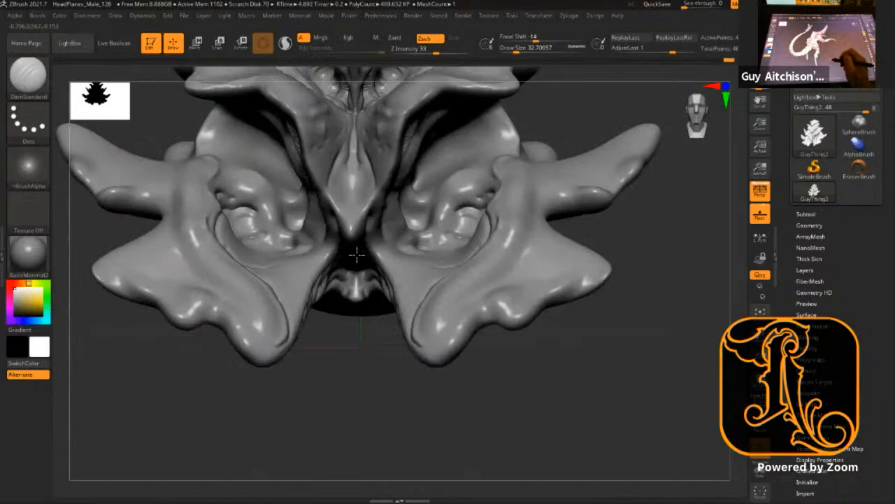
pyautogui.keyDown('alt'); pyautogui.moveTo(358, 392); pyautogui.dragTo(379, 273); pyautogui.keyUp('alt')
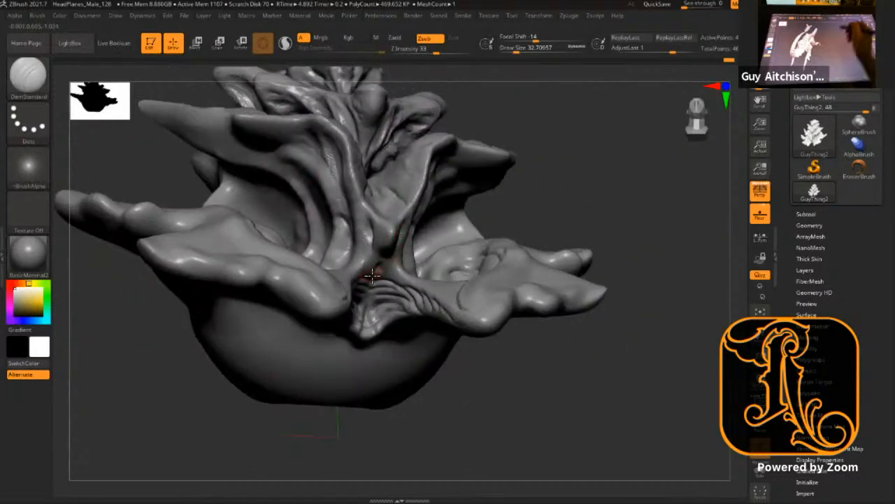
pyautogui.moveTo(600, 245); pyautogui.dragTo(701, 273)
pyautogui.moveTo(701, 273)
pyautogui.keyDown('alt'); pyautogui.mouseDown()
pyautogui.moveTo(702, 252)
pyautogui.moveTo(699, 266)
pyautogui.mouseUp(); pyautogui.keyUp('alt')
pyautogui.moveTo(335, 188); pyautogui.dragTo(369, 294, button='right')
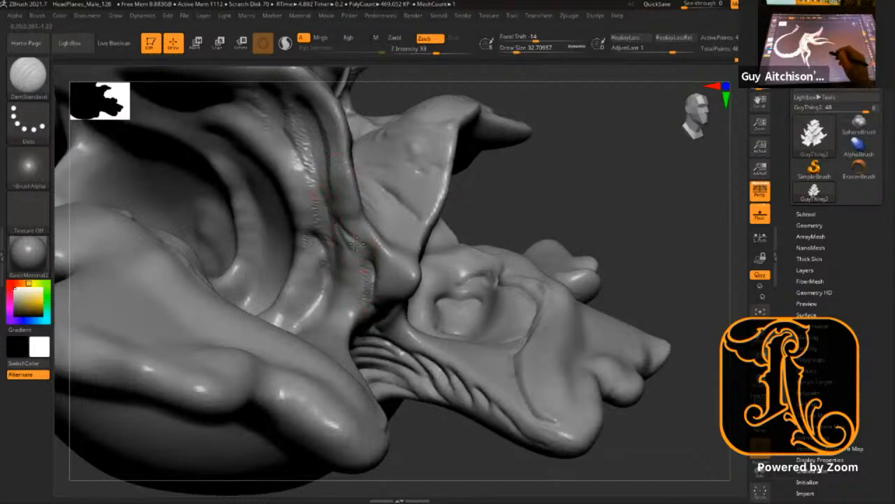
pyautogui.moveTo(576, 96)
pyautogui.mouseDown(button='right')
pyautogui.moveTo(550, 234)
pyautogui.moveTo(588, 200)
pyautogui.moveTo(614, 149)
pyautogui.mouseUp(button='right')
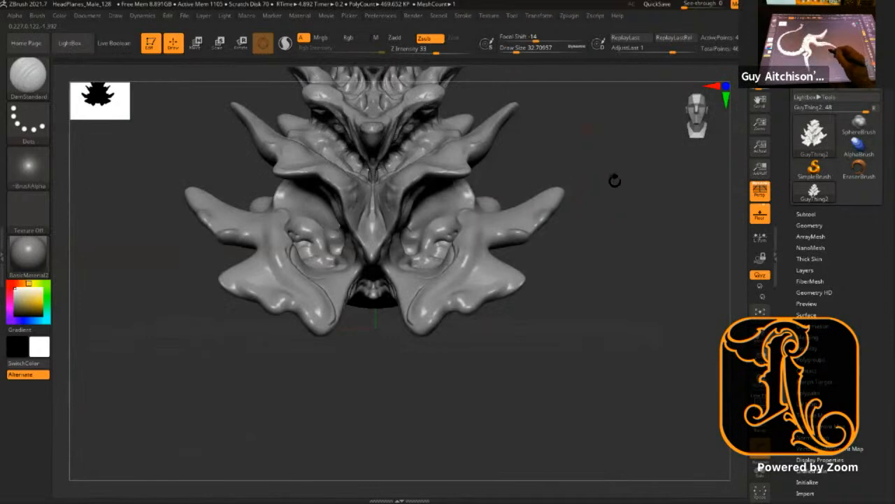
# Step: Build up folds beside the central pointed ridge with ClayBuildup, reducing the draw size to about 25
pyautogui.press('b')
pyautogui.press('c')
pyautogui.press('b')
pyautogui.moveTo(595, 231)
pyautogui.keyDown('alt'); pyautogui.mouseDown(button='right')
pyautogui.moveTo(640, 184)
pyautogui.moveTo(180, 252)
pyautogui.moveTo(181, 305)
pyautogui.moveTo(170, 230)
pyautogui.moveTo(136, 294)
pyautogui.moveTo(370, 243)
pyautogui.mouseUp(button='right'); pyautogui.keyUp('alt')
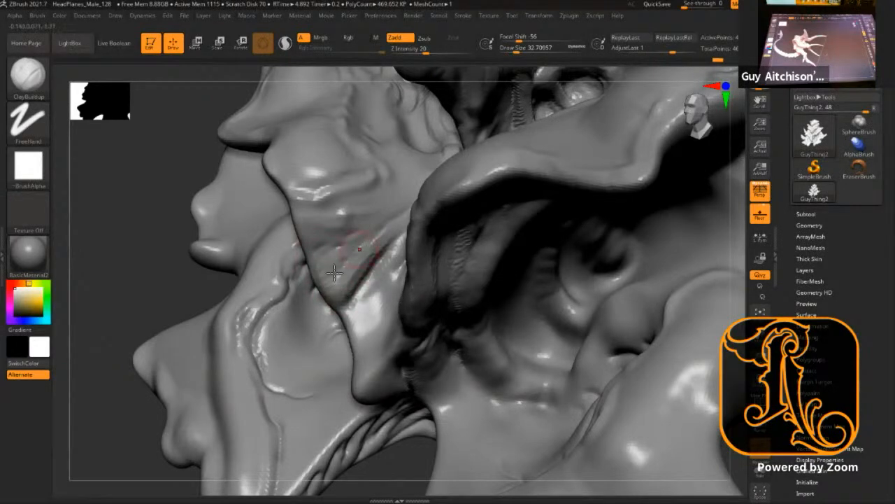
pyautogui.moveTo(146, 245)
pyautogui.mouseDown()
pyautogui.moveTo(156, 238)
pyautogui.moveTo(180, 262)
pyautogui.moveTo(677, 209)
pyautogui.moveTo(704, 170)
pyautogui.moveTo(709, 189)
pyautogui.moveTo(720, 187)
pyautogui.mouseUp()
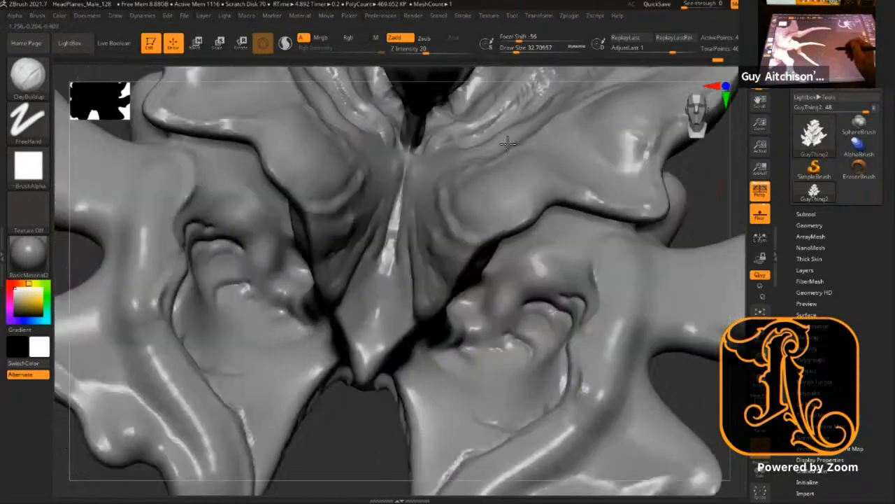
pyautogui.moveTo(380, 223)
pyautogui.mouseDown()
pyautogui.moveTo(392, 203)
pyautogui.moveTo(345, 249)
pyautogui.moveTo(331, 276)
pyautogui.moveTo(335, 304)
pyautogui.mouseUp()
pyautogui.moveTo(346, 269); pyautogui.dragTo(341, 288)
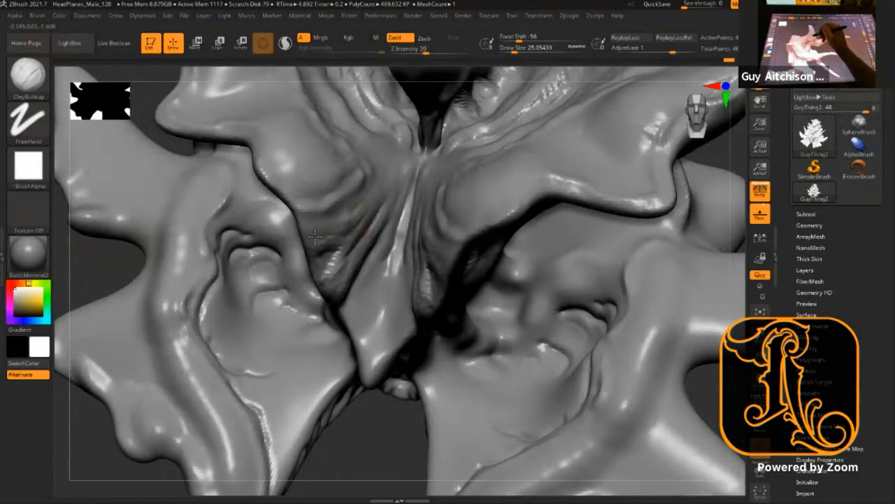
pyautogui.moveTo(318, 226)
pyautogui.mouseDown()
pyautogui.moveTo(366, 197)
pyautogui.moveTo(352, 173)
pyautogui.mouseUp()
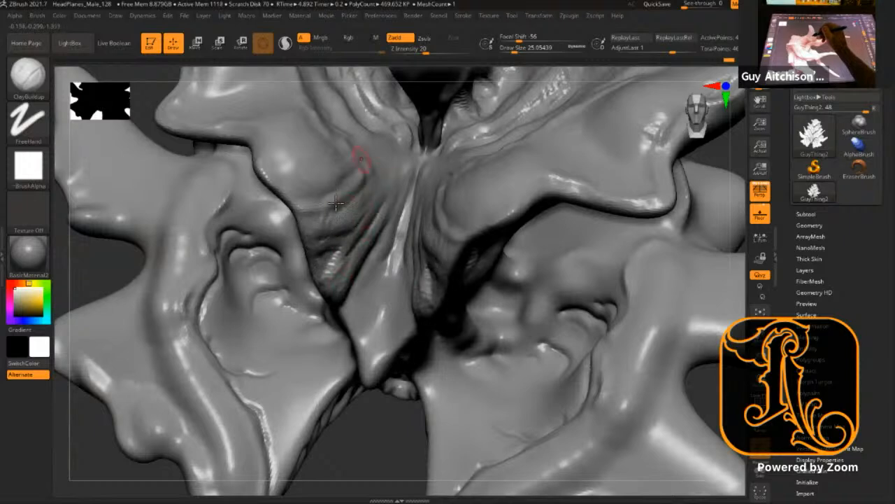
# Step: Sharpen the creases between the folds beside the central ridge with the DamStandard brush
pyautogui.press('b')
pyautogui.press('d')
pyautogui.press('s')
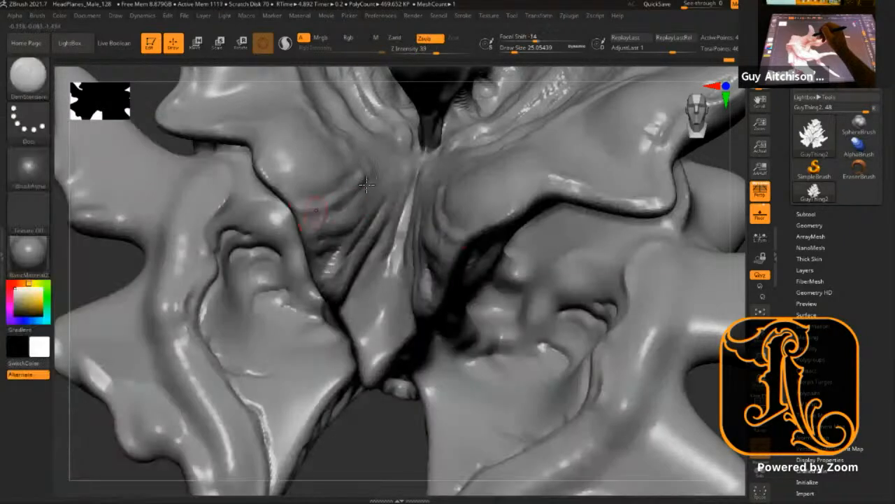
pyautogui.moveTo(356, 194)
pyautogui.mouseDown()
pyautogui.moveTo(315, 218)
pyautogui.moveTo(322, 210)
pyautogui.mouseUp()
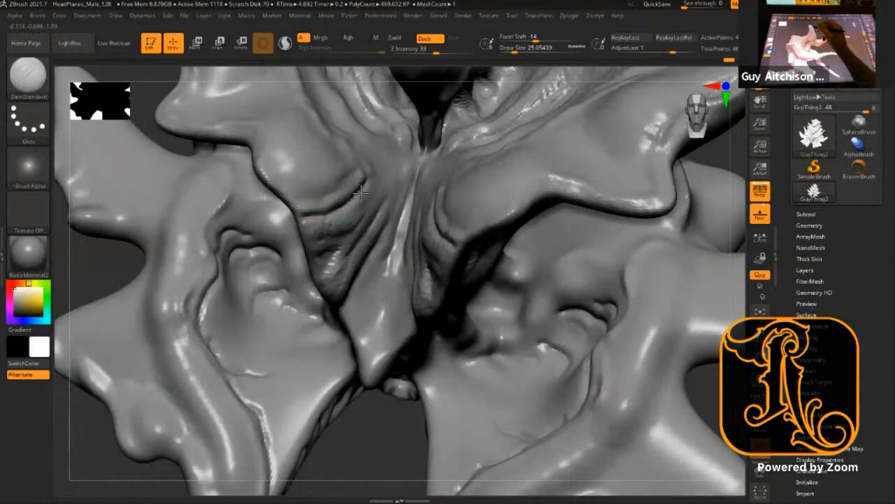
pyautogui.keyDown('alt'); pyautogui.moveTo(386, 431); pyautogui.dragTo(525, 343); pyautogui.keyUp('alt')
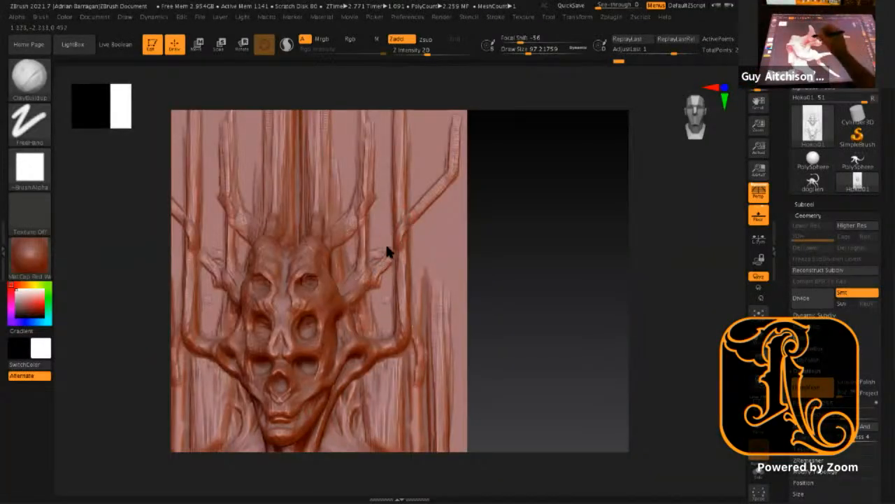
# Step: On the relief panel, sculpt ribs between the side branches, vertebrae up the central column and detail on the forehead
pyautogui.moveTo(389, 228)
pyautogui.mouseDown()
pyautogui.moveTo(387, 210)
pyautogui.moveTo(348, 234)
pyautogui.mouseUp()
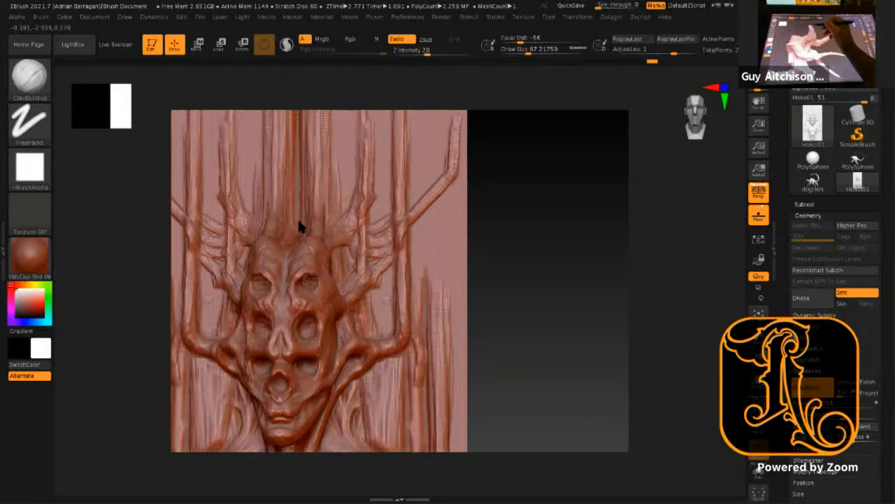
pyautogui.moveTo(291, 187)
pyautogui.mouseDown()
pyautogui.moveTo(304, 187)
pyautogui.moveTo(304, 122)
pyautogui.mouseUp()
pyautogui.moveTo(306, 244); pyautogui.dragTo(288, 242)
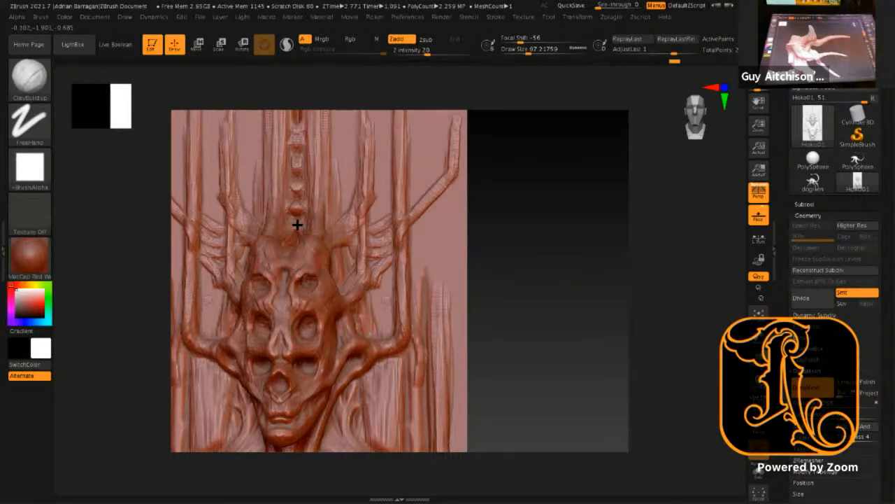
# Step: Try adding strands between the skull and the outer side branches, and undo the last two strokes
pyautogui.moveTo(377, 293); pyautogui.dragTo(381, 307)
pyautogui.moveTo(379, 337)
pyautogui.mouseDown()
pyautogui.moveTo(378, 280)
pyautogui.moveTo(378, 340)
pyautogui.moveTo(374, 289)
pyautogui.mouseUp()
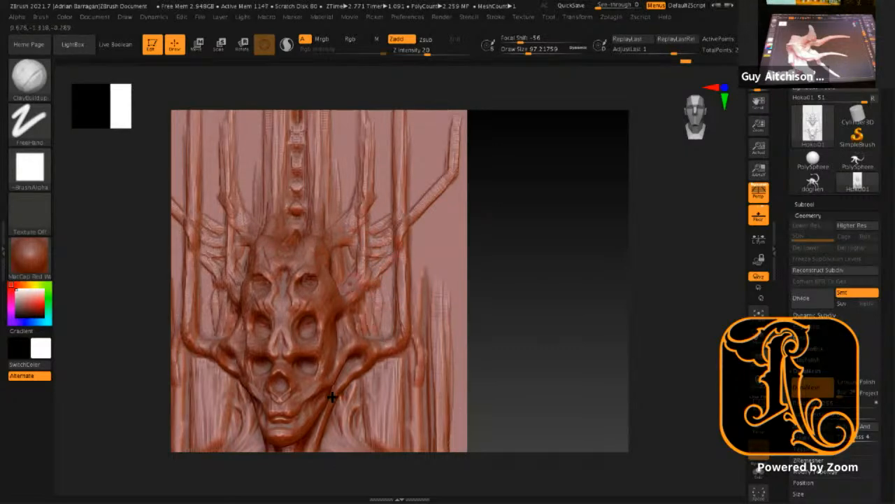
pyautogui.press('ctrl')
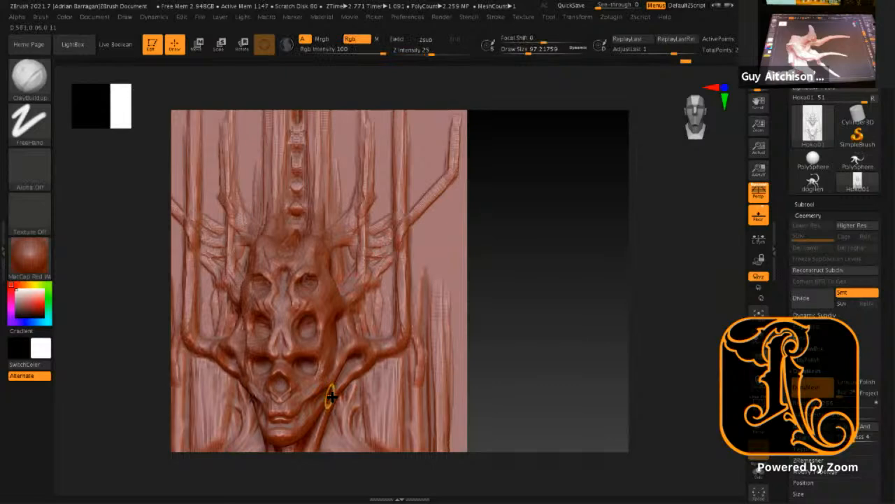
pyautogui.hotkey('ctrl', 'z')
pyautogui.hotkey('ctrl', 'z')
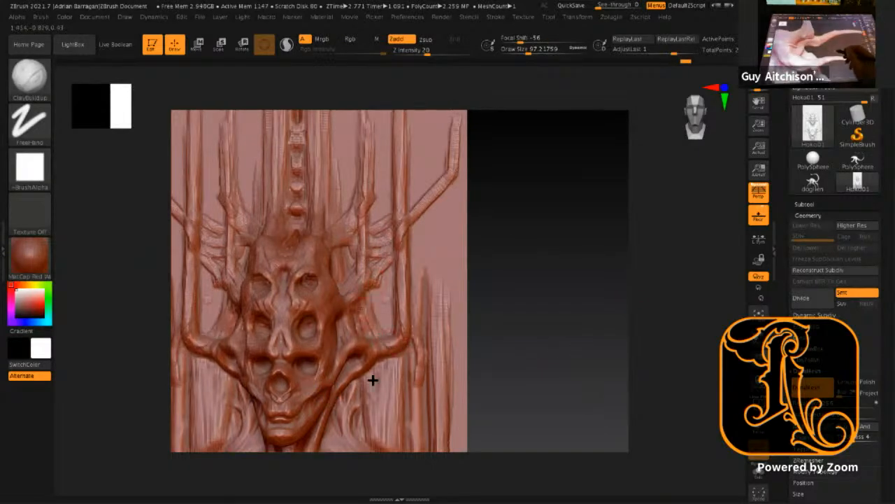
# Step: Extend the mirrored lower side branches outward and upward to the relief panel's edges with ClayBuildup
pyautogui.moveTo(436, 326); pyautogui.dragTo(463, 288)
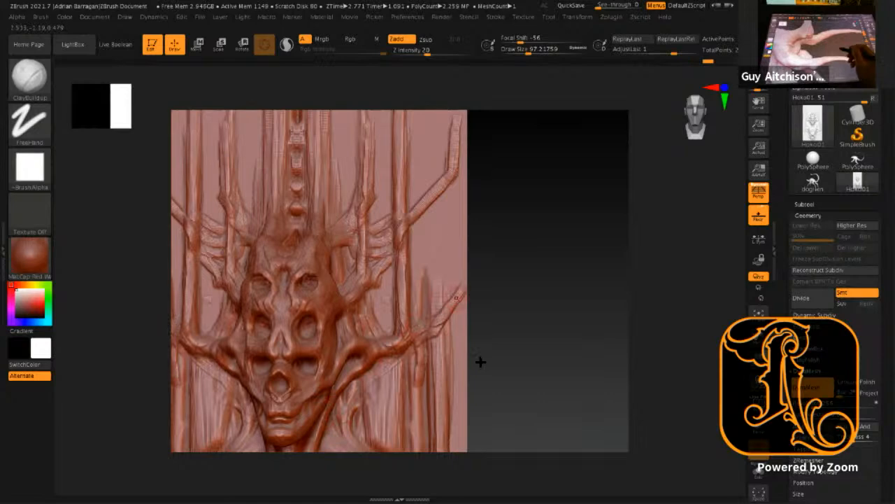
pyautogui.moveTo(597, 251)
pyautogui.keyDown('alt'); pyautogui.mouseDown()
pyautogui.moveTo(493, 379)
pyautogui.moveTo(517, 237)
pyautogui.mouseUp(); pyautogui.keyUp('alt')
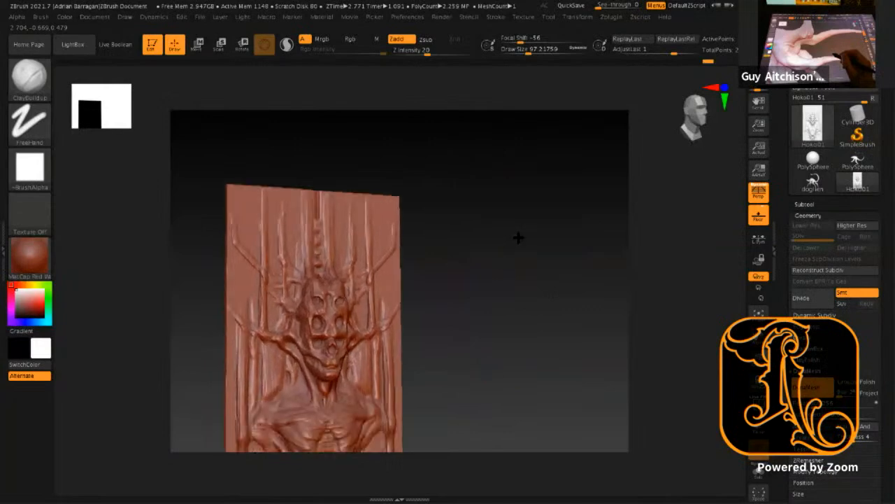
pyautogui.keyDown('shift'); pyautogui.moveTo(514, 289); pyautogui.dragTo(511, 293); pyautogui.keyUp('shift')
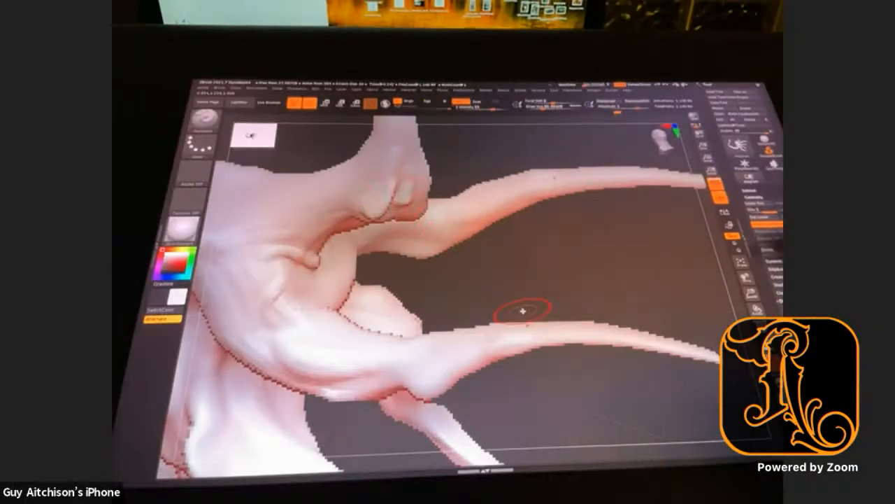
pyautogui.moveTo(704, 144)
pyautogui.mouseDown()
pyautogui.moveTo(715, 146)
pyautogui.moveTo(524, 151)
pyautogui.moveTo(451, 166)
pyautogui.moveTo(524, 160)
pyautogui.moveTo(511, 162)
pyautogui.mouseUp()
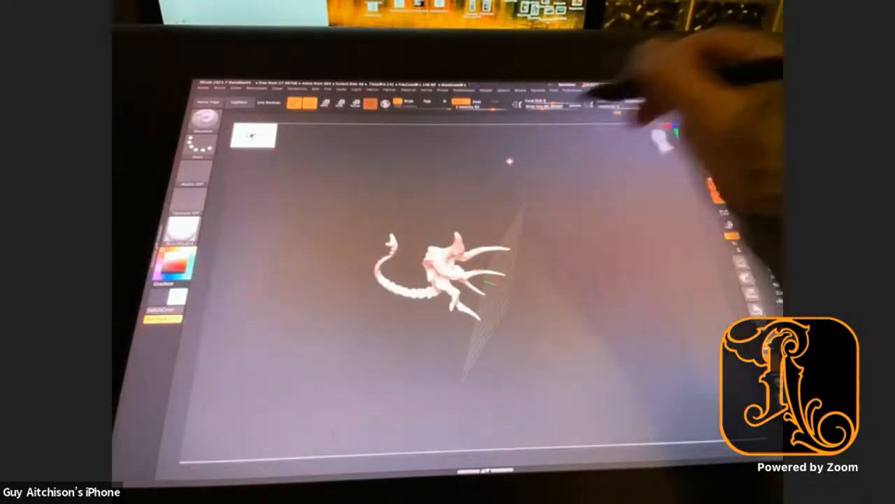
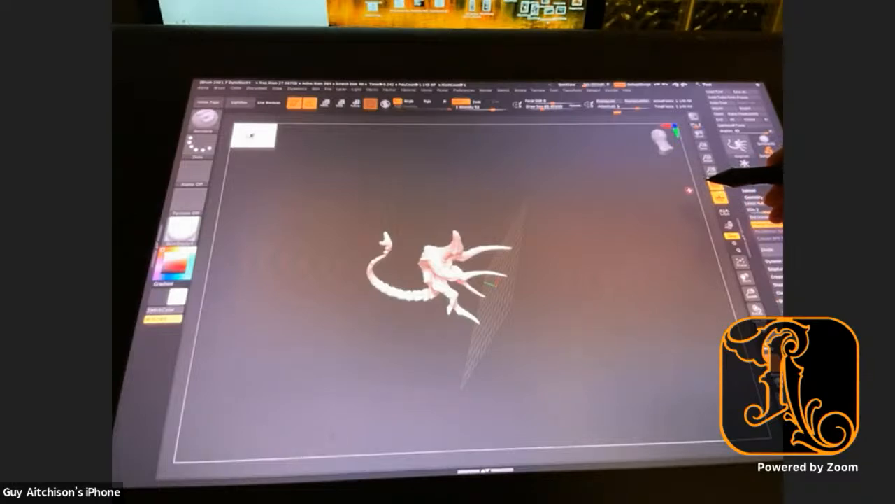
pyautogui.press('ctrl')
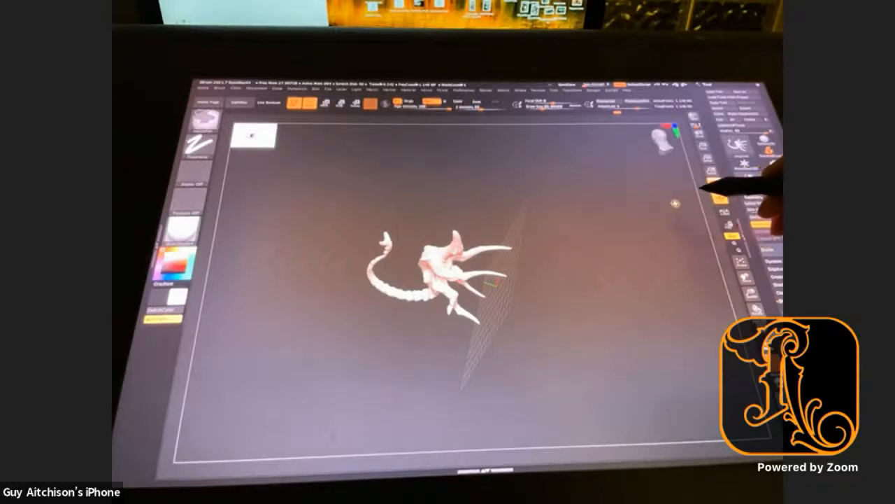
pyautogui.moveTo(663, 208); pyautogui.dragTo(668, 218)
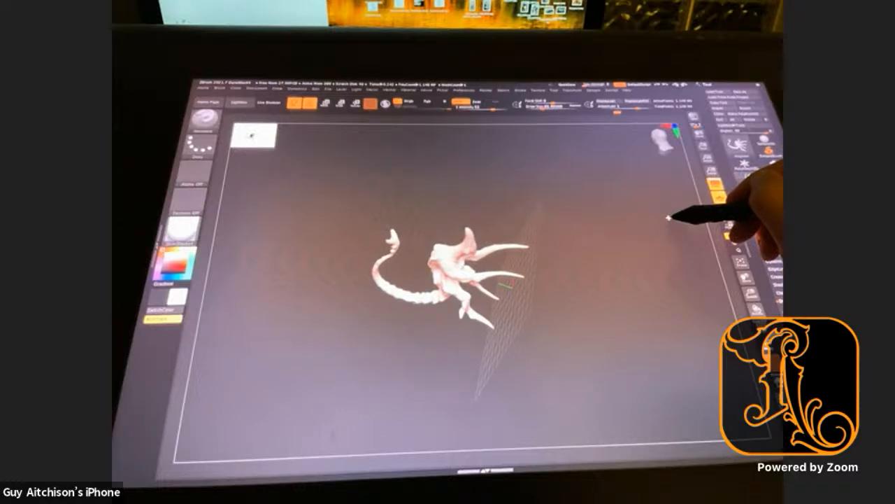
pyautogui.keyDown('alt'); pyautogui.moveTo(669, 218); pyautogui.dragTo(825, 228); pyautogui.keyUp('alt')
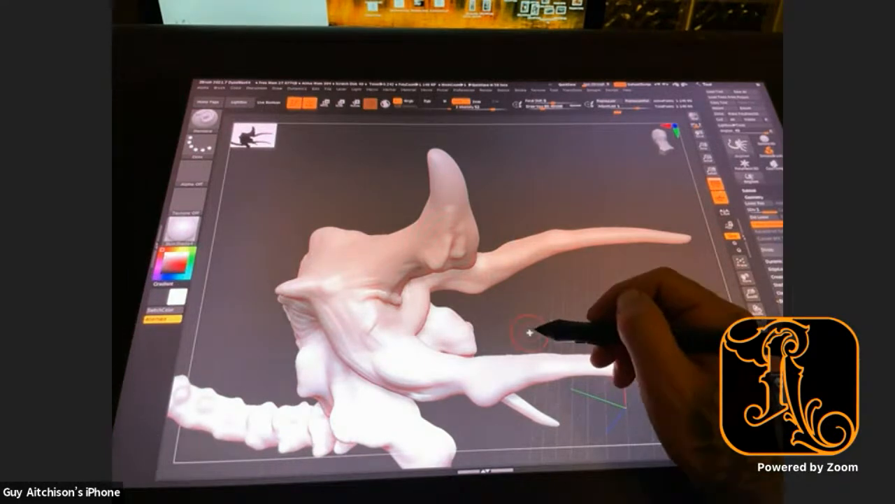
# Step: Build up bumpy folds on the lower part of the creature's upright horn with the Standard brush
pyautogui.moveTo(530, 329); pyautogui.dragTo(525, 300)
pyautogui.moveTo(526, 310)
pyautogui.mouseDown()
pyautogui.moveTo(616, 225)
pyautogui.moveTo(630, 233)
pyautogui.moveTo(609, 240)
pyautogui.moveTo(569, 301)
pyautogui.moveTo(544, 308)
pyautogui.mouseUp()
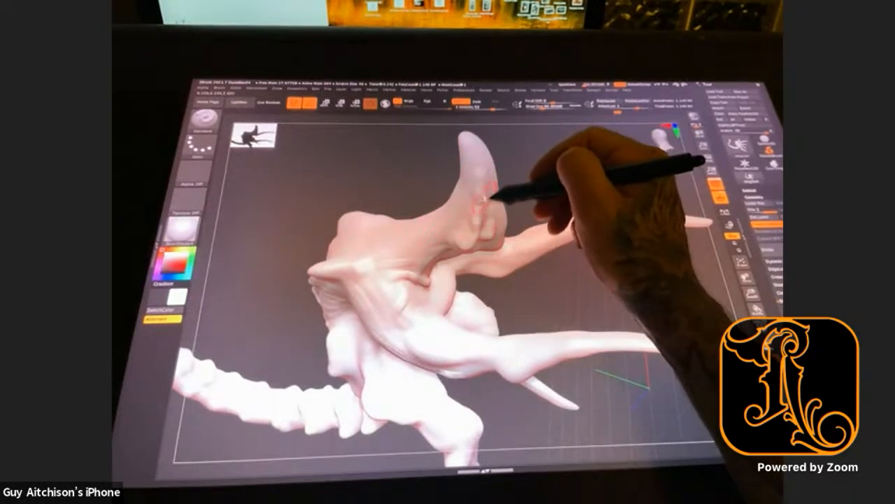
pyautogui.moveTo(544, 187); pyautogui.dragTo(554, 189)
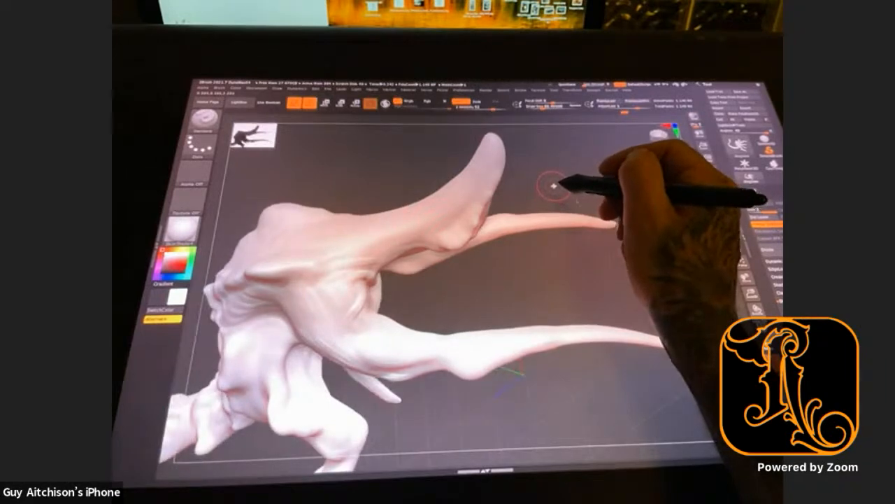
pyautogui.moveTo(539, 186)
pyautogui.mouseDown()
pyautogui.moveTo(565, 188)
pyautogui.moveTo(563, 198)
pyautogui.moveTo(485, 224)
pyautogui.moveTo(499, 208)
pyautogui.moveTo(467, 244)
pyautogui.moveTo(488, 219)
pyautogui.moveTo(490, 137)
pyautogui.mouseUp()
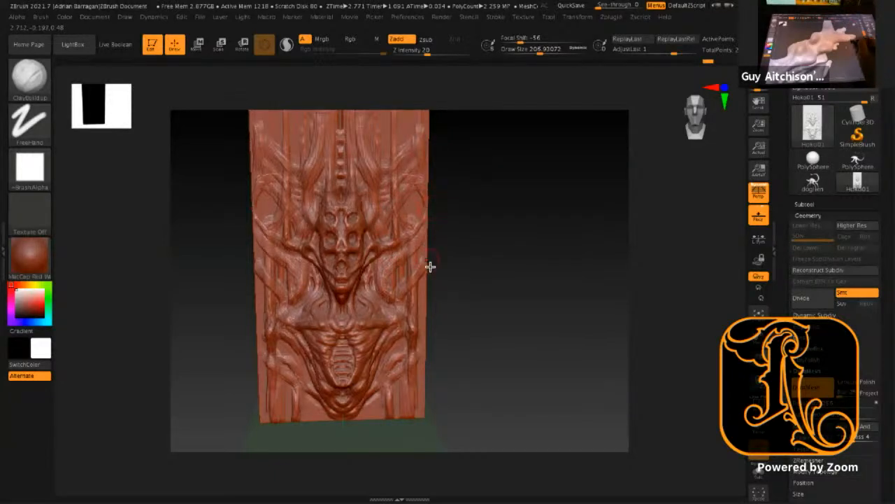
# Step: Set the ClayBuildup draw size to about 94 and build up small strands around the skull on the relief panel
pyautogui.press('space')
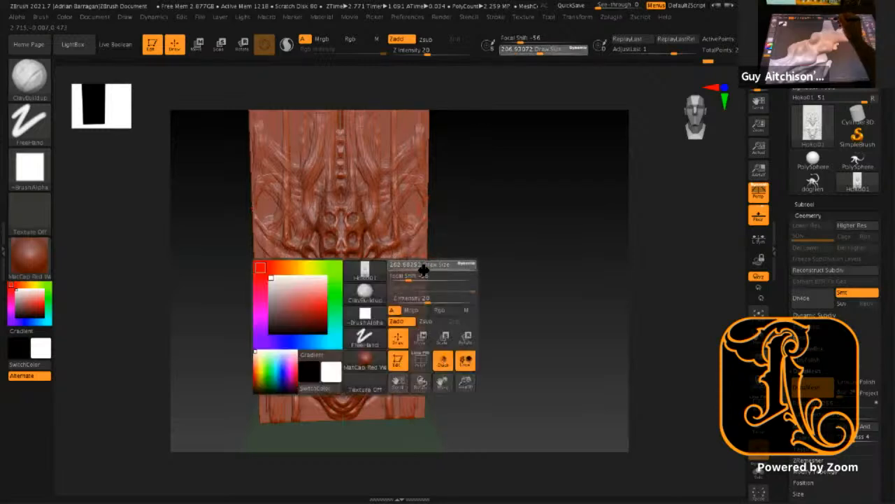
pyautogui.moveTo(421, 269); pyautogui.dragTo(403, 261)
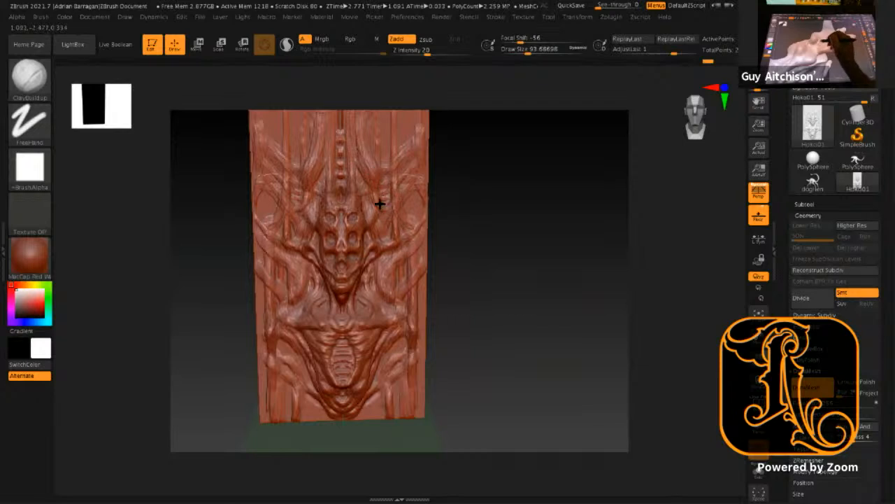
pyautogui.moveTo(373, 178)
pyautogui.mouseDown()
pyautogui.moveTo(382, 208)
pyautogui.moveTo(372, 178)
pyautogui.moveTo(372, 214)
pyautogui.moveTo(368, 188)
pyautogui.moveTo(374, 208)
pyautogui.moveTo(359, 192)
pyautogui.moveTo(353, 205)
pyautogui.mouseUp()
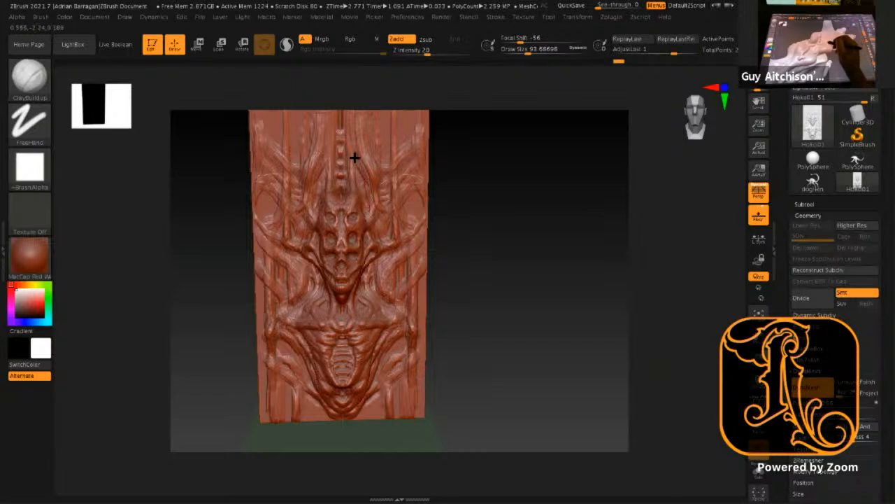
pyautogui.moveTo(361, 250); pyautogui.dragTo(442, 238)
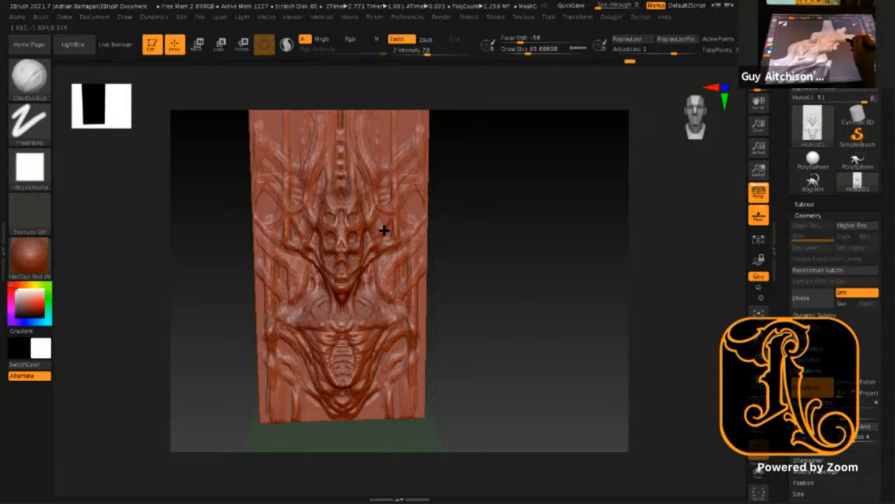
pyautogui.click(323, 267)
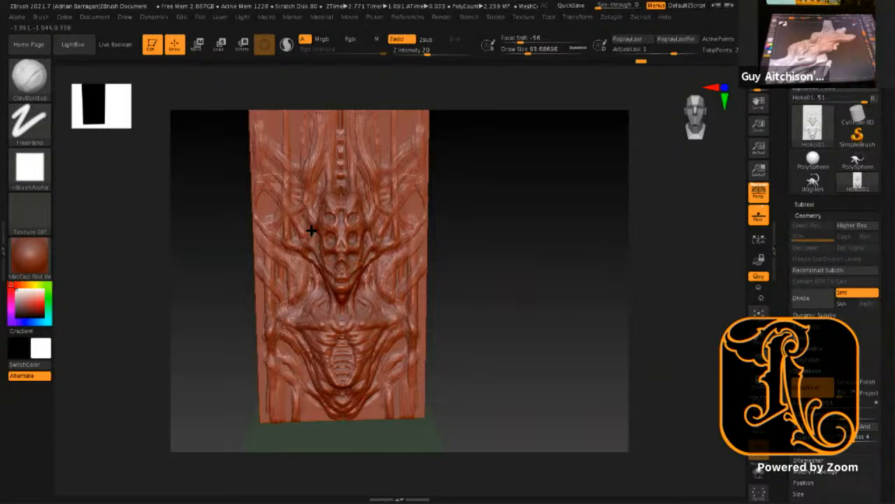
pyautogui.moveTo(289, 220); pyautogui.dragTo(298, 243)
# Step: Build up mirrored strands beside the skull's jaw and neck, above the shoulders
pyautogui.moveTo(506, 270); pyautogui.dragTo(485, 263)
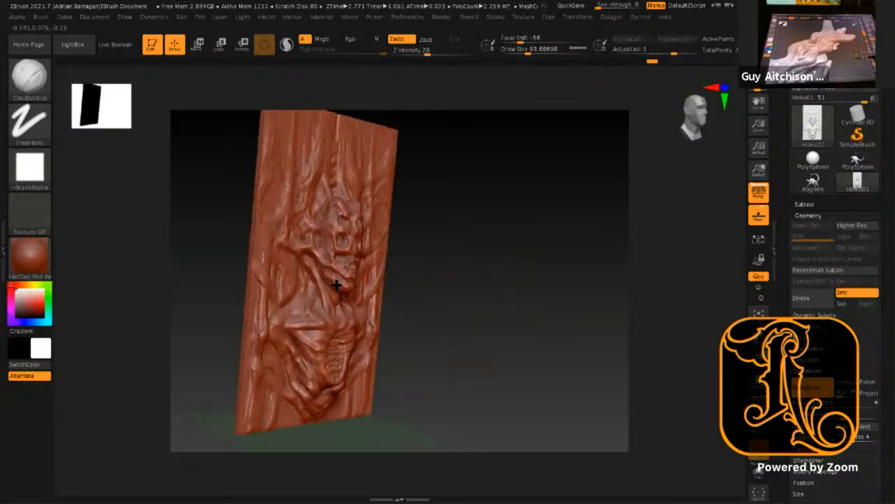
pyautogui.moveTo(336, 287); pyautogui.dragTo(360, 284)
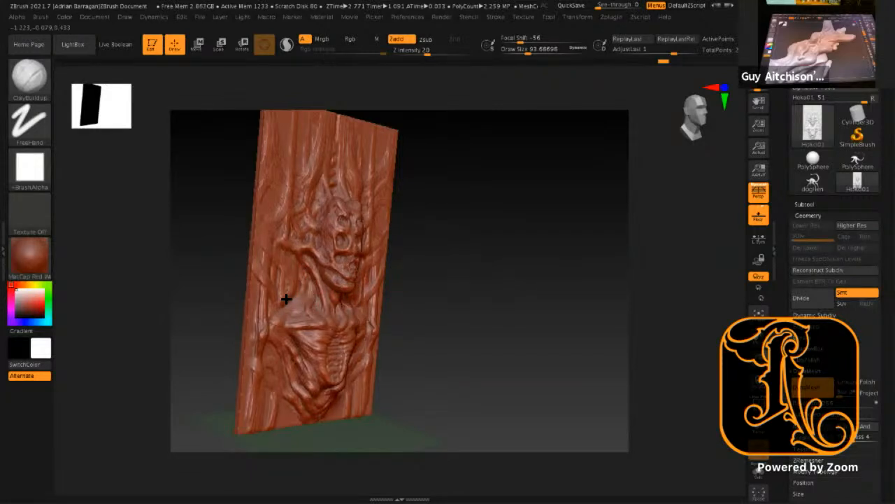
pyautogui.moveTo(286, 287); pyautogui.dragTo(292, 293)
pyautogui.moveTo(415, 312); pyautogui.dragTo(289, 297)
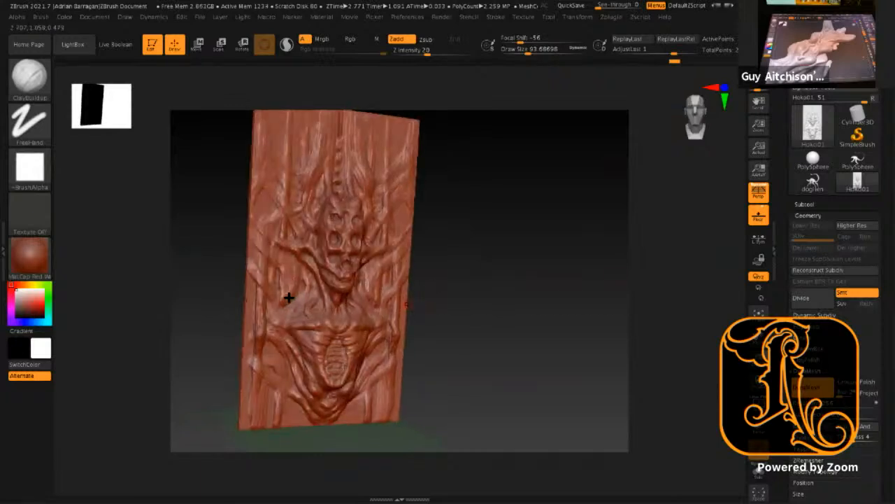
pyautogui.moveTo(292, 264); pyautogui.dragTo(292, 272)
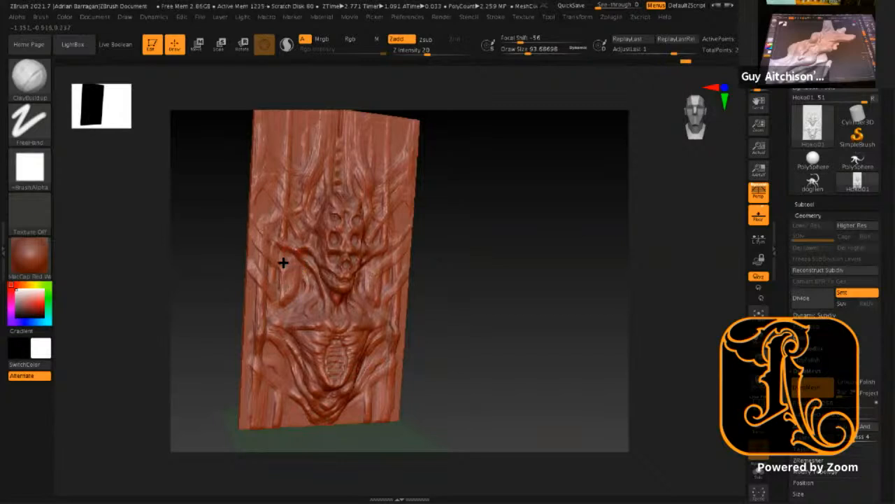
# Step: Build up the side branches beside the skull's cheeks and add mirrored hooked branches down the upper panel
pyautogui.moveTo(275, 249); pyautogui.dragTo(266, 243)
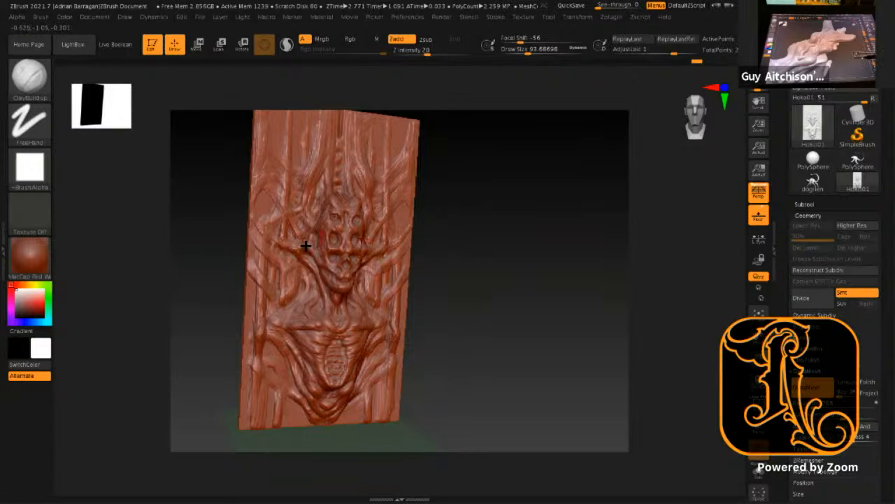
pyautogui.moveTo(329, 261); pyautogui.dragTo(328, 268)
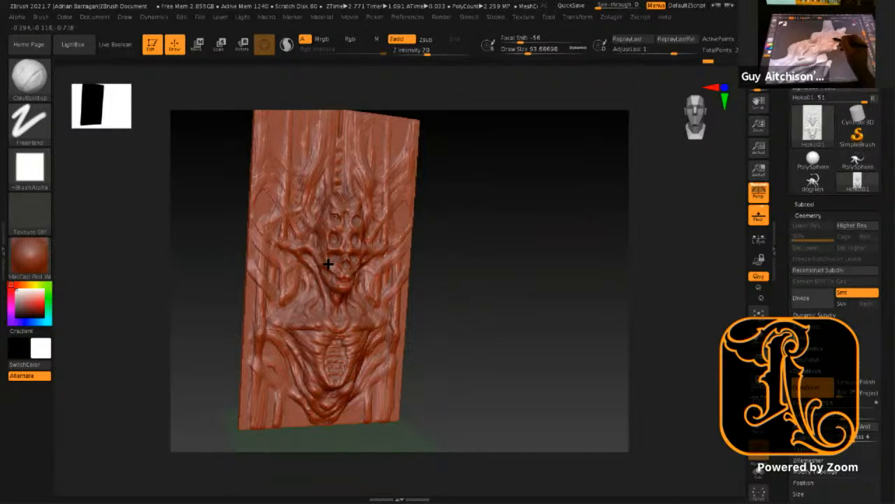
pyautogui.moveTo(351, 250); pyautogui.dragTo(358, 243)
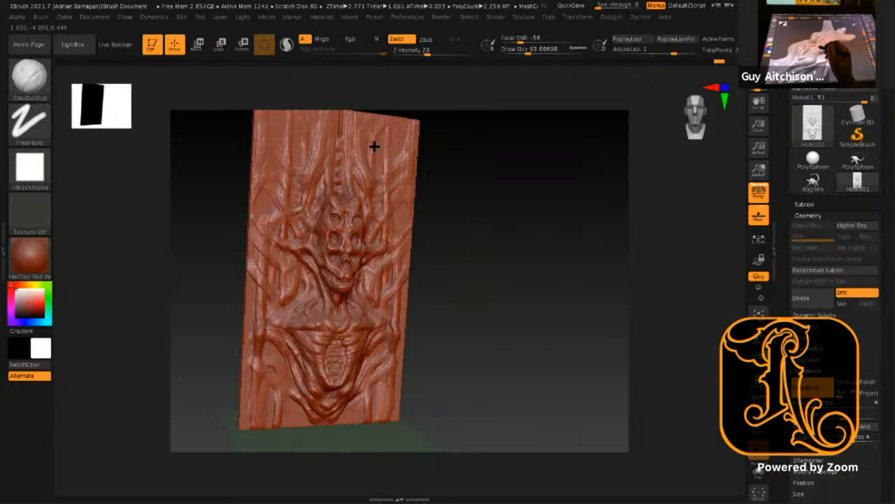
pyautogui.moveTo(389, 123); pyautogui.dragTo(371, 204)
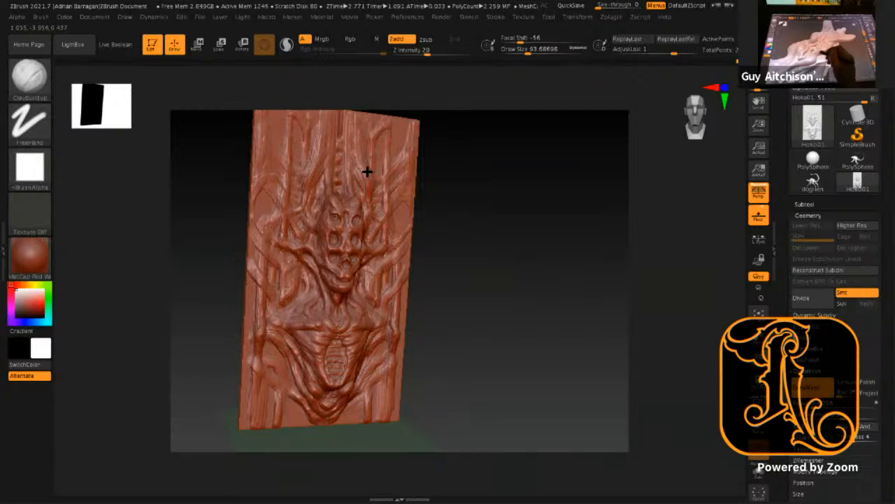
# Step: Add clay detail to the skull's eyes, nose and mouth, and build up the collarbone area below it
pyautogui.moveTo(357, 240); pyautogui.dragTo(338, 217)
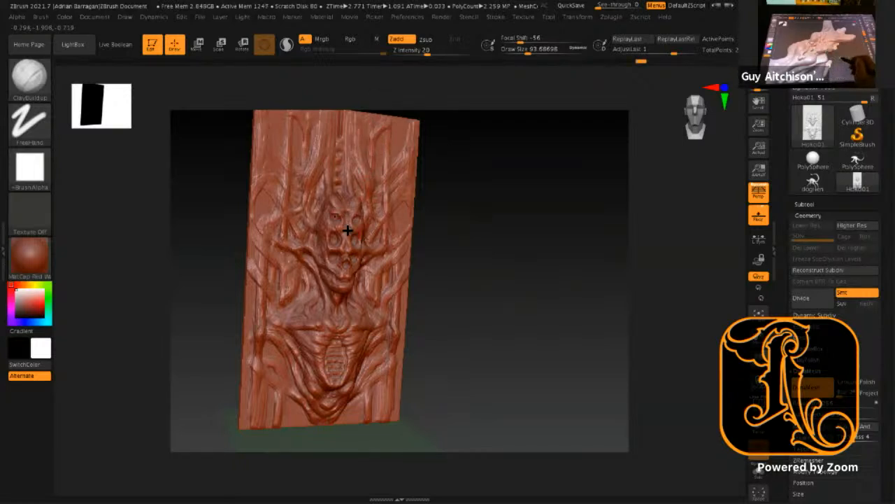
pyautogui.moveTo(346, 268); pyautogui.dragTo(347, 235)
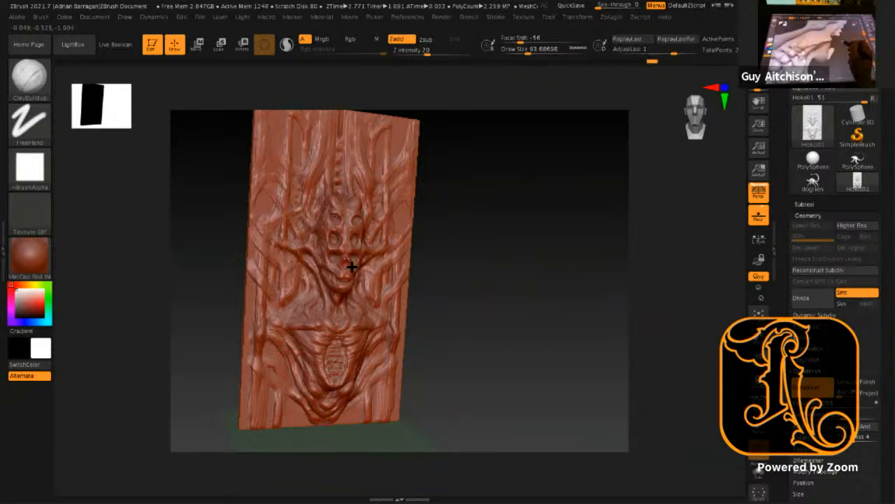
pyautogui.moveTo(350, 273); pyautogui.dragTo(346, 279)
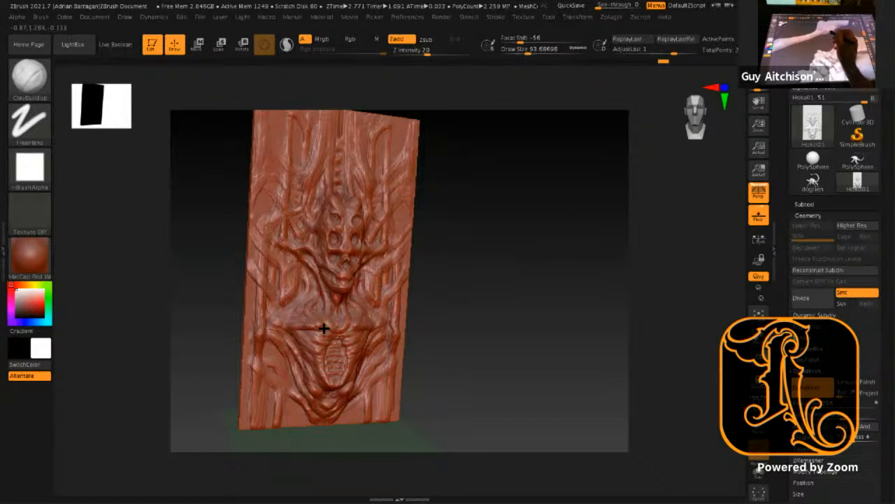
pyautogui.moveTo(309, 309); pyautogui.dragTo(369, 321)
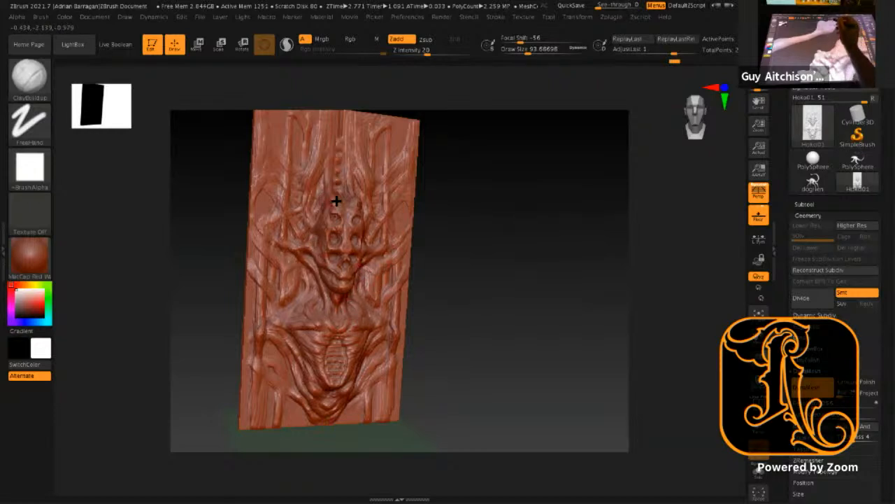
# Step: Sculpt ribs across the central column above the skull and add mirrored strands linking it to the side branches
pyautogui.moveTo(347, 100); pyautogui.dragTo(347, 168)
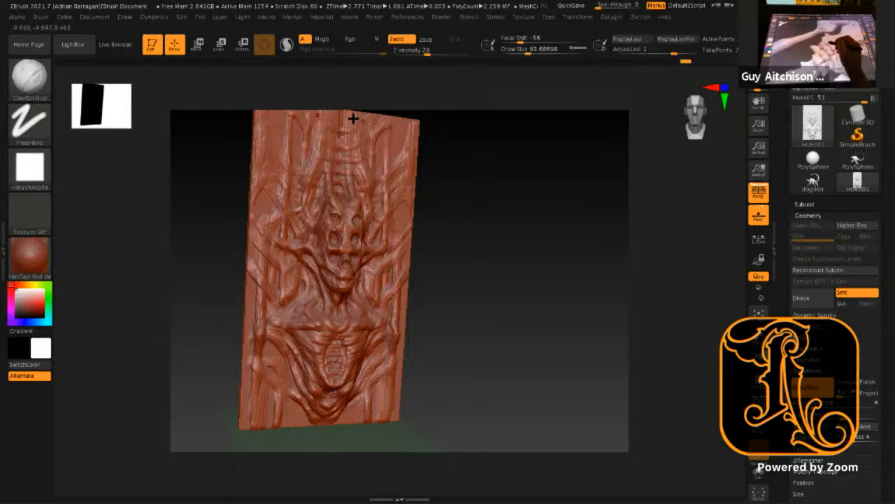
pyautogui.moveTo(320, 143); pyautogui.dragTo(325, 156)
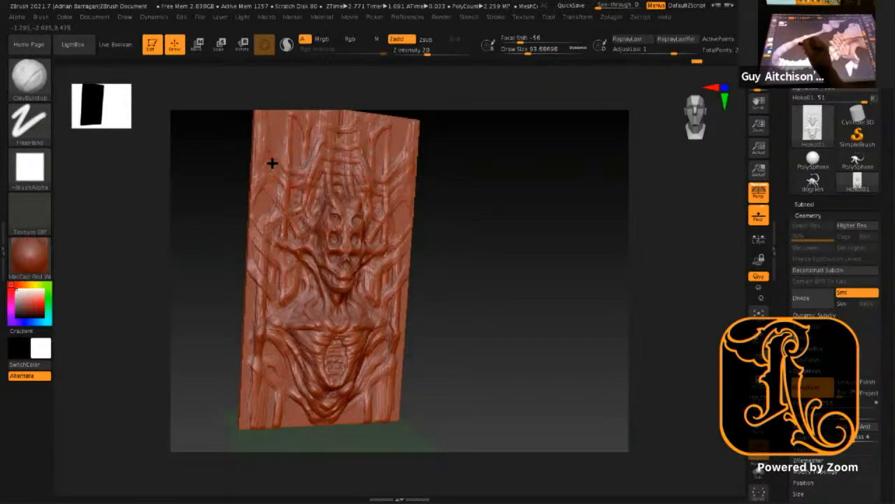
pyautogui.moveTo(290, 190); pyautogui.dragTo(312, 181)
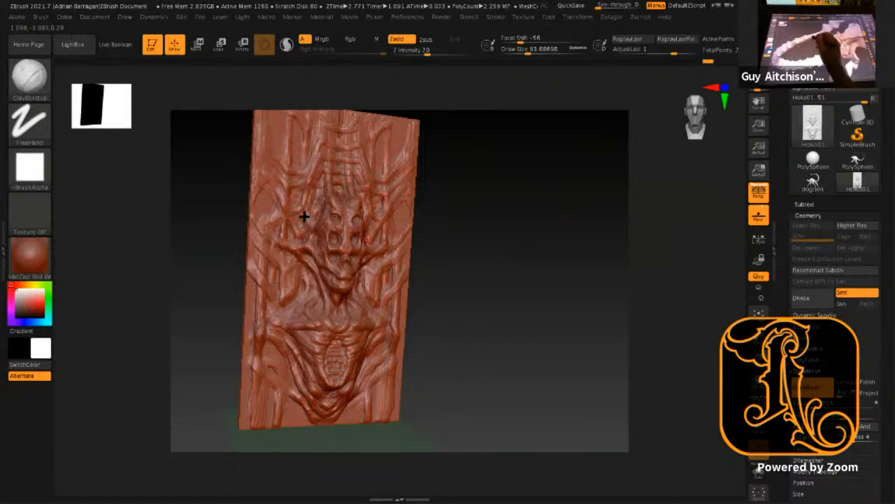
pyautogui.moveTo(301, 243); pyautogui.dragTo(303, 254)
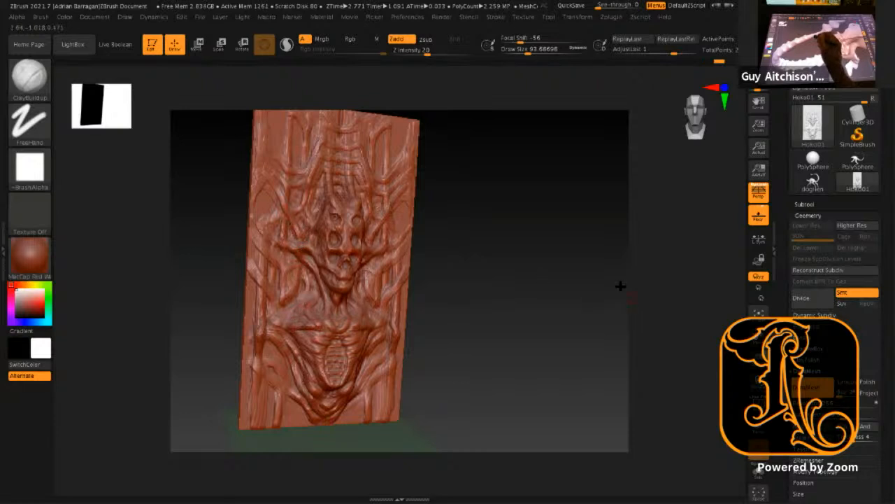
pyautogui.press('ctrl')
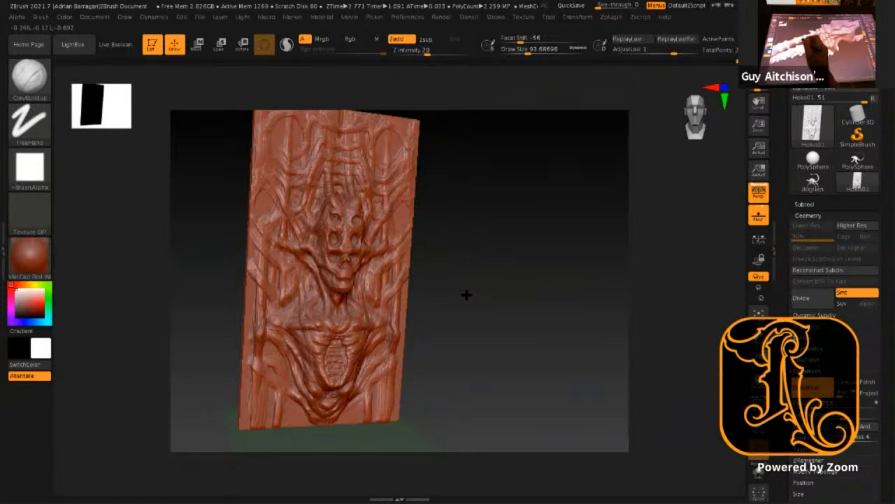
# Step: Thicken the outer side branch beside the skull's jaw with ClayBuildup, and undo the last stroke
pyautogui.moveTo(478, 277)
pyautogui.keyDown('alt'); pyautogui.mouseDown()
pyautogui.moveTo(468, 278)
pyautogui.moveTo(554, 294)
pyautogui.moveTo(566, 335)
pyautogui.moveTo(538, 352)
pyautogui.moveTo(554, 318)
pyautogui.mouseUp(); pyautogui.keyUp('alt')
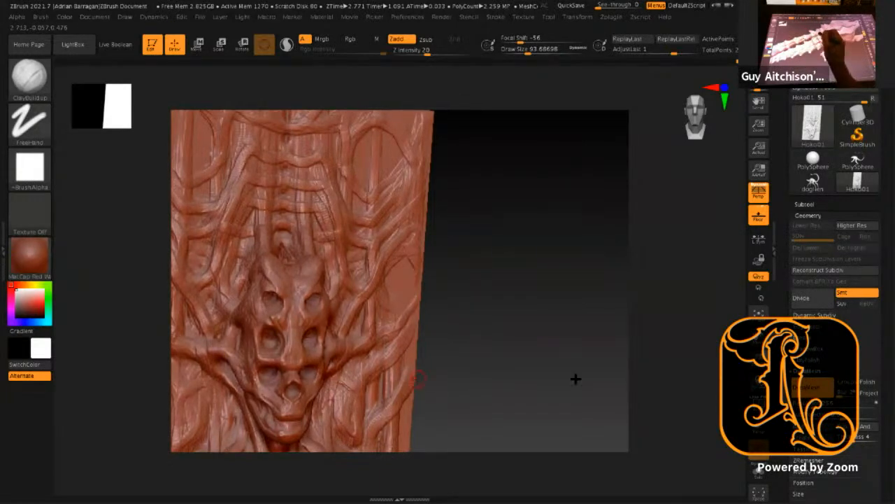
pyautogui.press('shift')
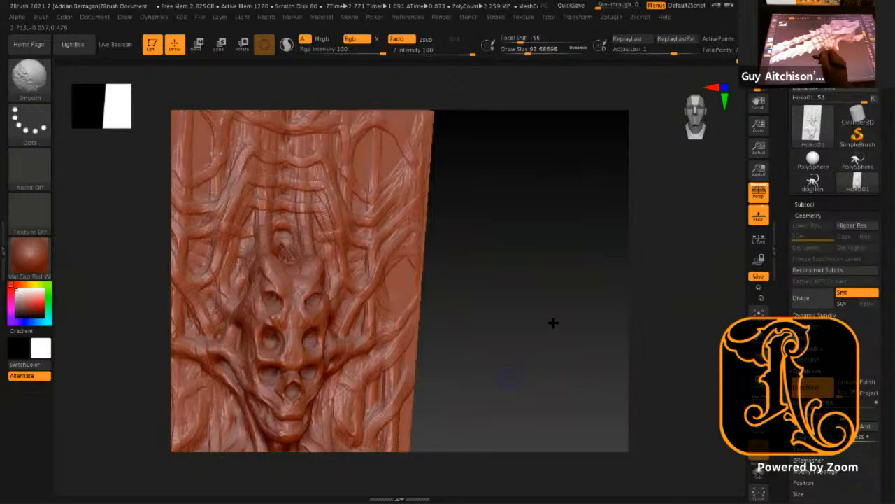
pyautogui.keyDown('shift'); pyautogui.moveTo(552, 323); pyautogui.dragTo(572, 298); pyautogui.keyUp('shift')
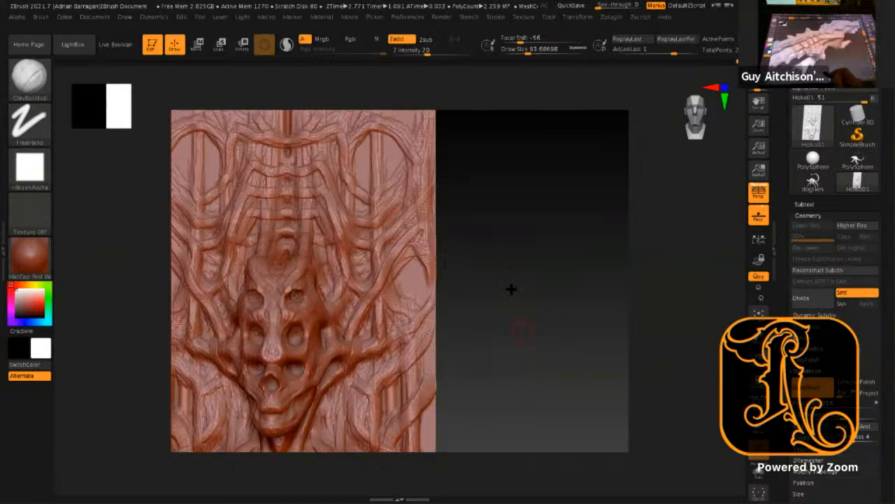
pyautogui.keyDown('alt'); pyautogui.moveTo(576, 231); pyautogui.dragTo(614, 178); pyautogui.keyUp('alt')
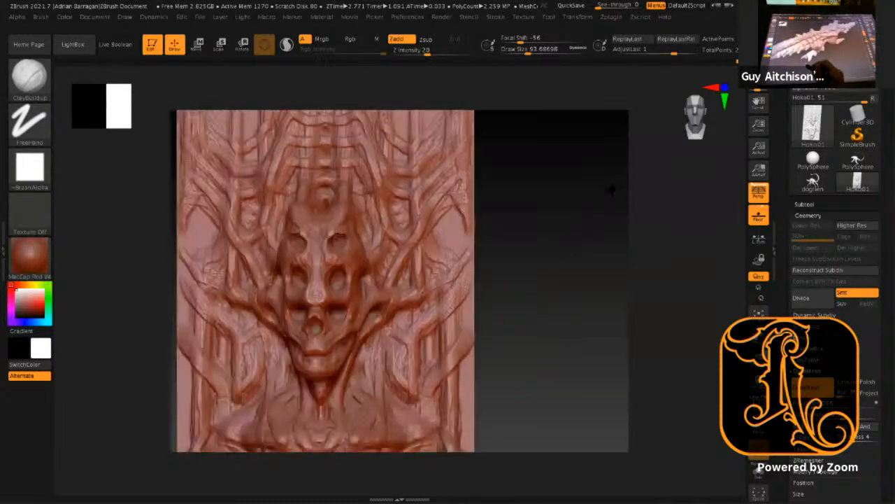
pyautogui.moveTo(582, 325)
pyautogui.keyDown('alt'); pyautogui.mouseDown()
pyautogui.moveTo(583, 284)
pyautogui.moveTo(616, 229)
pyautogui.mouseUp(); pyautogui.keyUp('alt')
pyautogui.moveTo(468, 320)
pyautogui.keyDown('alt'); pyautogui.mouseDown()
pyautogui.moveTo(292, 266)
pyautogui.moveTo(250, 280)
pyautogui.mouseUp(); pyautogui.keyUp('alt')
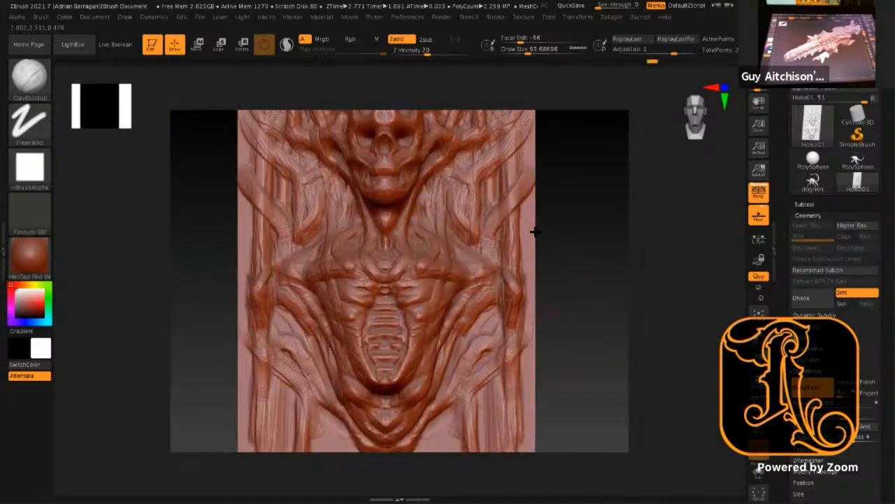
pyautogui.moveTo(570, 245)
pyautogui.mouseDown()
pyautogui.moveTo(562, 252)
pyautogui.moveTo(456, 171)
pyautogui.moveTo(387, 170)
pyautogui.mouseUp()
pyautogui.moveTo(452, 140)
pyautogui.mouseDown()
pyautogui.moveTo(441, 182)
pyautogui.moveTo(453, 158)
pyautogui.moveTo(435, 174)
pyautogui.mouseUp()
pyautogui.hotkey('ctrl', 'z')
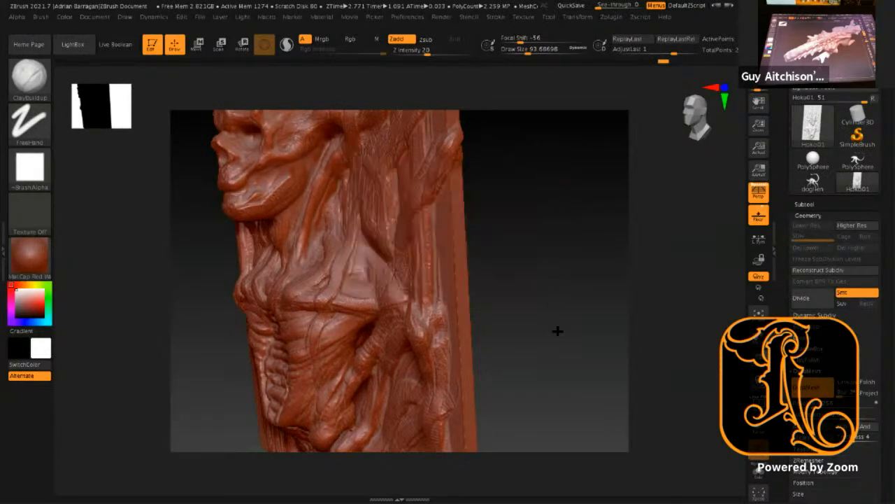
# Step: Build up a looping branch along the panel's edge beside the skull and add ridges across the skull's forehead
pyautogui.moveTo(561, 351)
pyautogui.mouseDown()
pyautogui.moveTo(558, 380)
pyautogui.moveTo(544, 371)
pyautogui.moveTo(443, 379)
pyautogui.mouseUp()
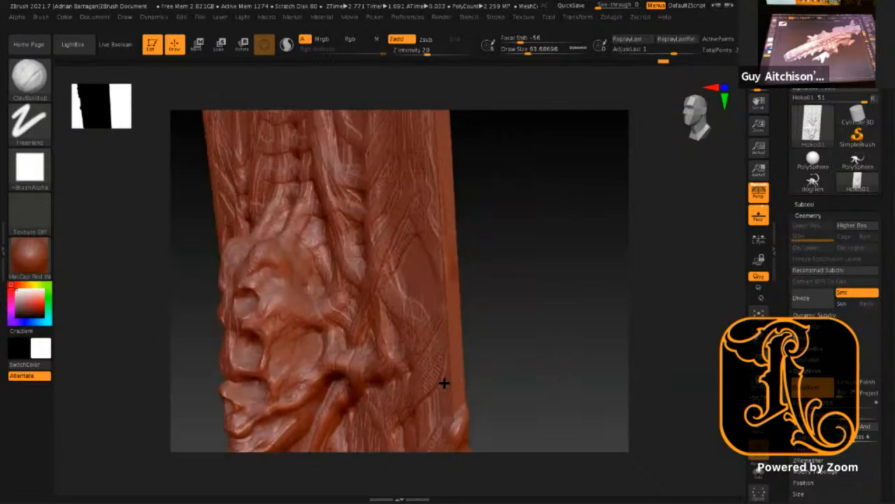
pyautogui.moveTo(445, 307)
pyautogui.mouseDown()
pyautogui.moveTo(455, 256)
pyautogui.moveTo(450, 310)
pyautogui.moveTo(442, 240)
pyautogui.moveTo(436, 362)
pyautogui.moveTo(444, 245)
pyautogui.moveTo(414, 187)
pyautogui.moveTo(458, 230)
pyautogui.mouseUp()
pyautogui.moveTo(427, 199); pyautogui.dragTo(408, 192)
pyautogui.moveTo(391, 247)
pyautogui.mouseDown()
pyautogui.moveTo(371, 262)
pyautogui.moveTo(373, 282)
pyautogui.mouseUp()
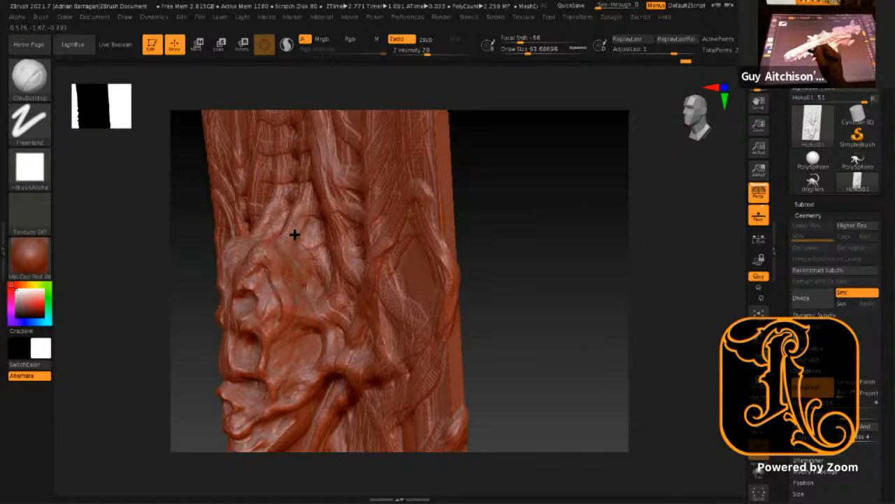
pyautogui.moveTo(308, 215); pyautogui.dragTo(305, 212)
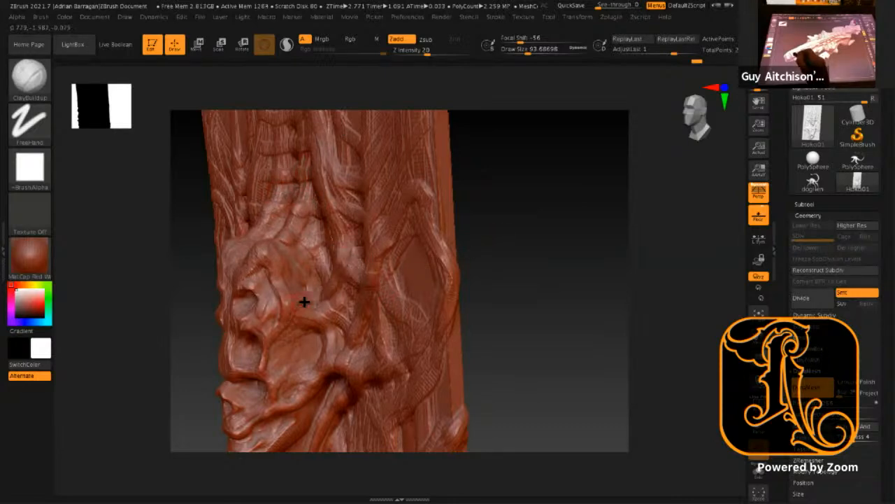
pyautogui.moveTo(307, 214); pyautogui.dragTo(298, 242)
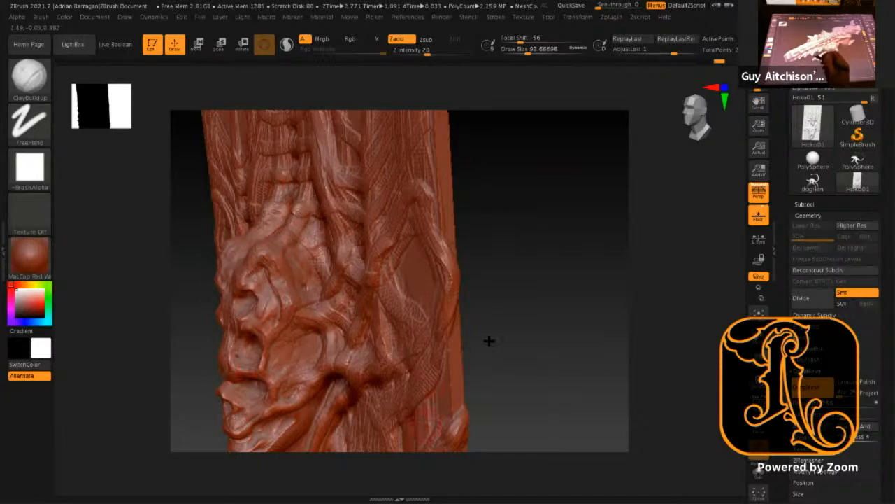
# Step: Build up overlapping branches and knobs along the panel's side edge above the skull with ClayBuildup
pyautogui.press('space')
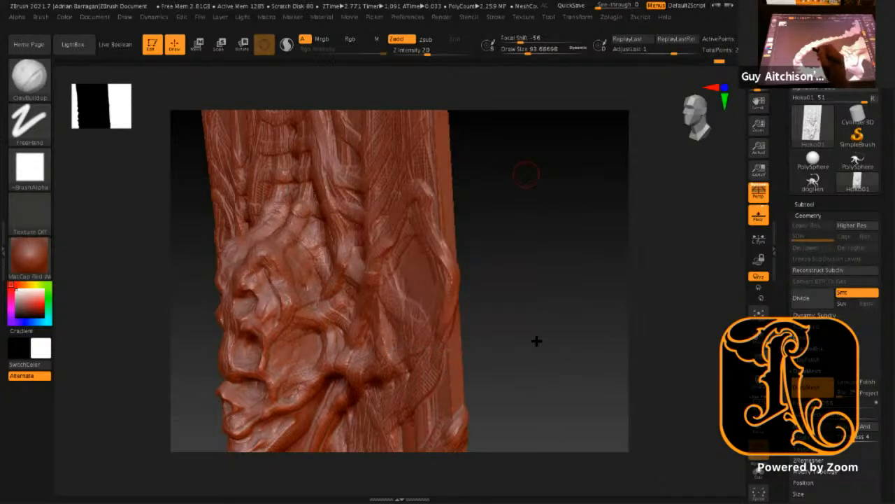
pyautogui.moveTo(547, 391)
pyautogui.mouseDown()
pyautogui.moveTo(522, 324)
pyautogui.moveTo(515, 198)
pyautogui.moveTo(470, 315)
pyautogui.moveTo(454, 237)
pyautogui.moveTo(458, 277)
pyautogui.mouseUp()
pyautogui.moveTo(366, 352); pyautogui.dragTo(384, 284)
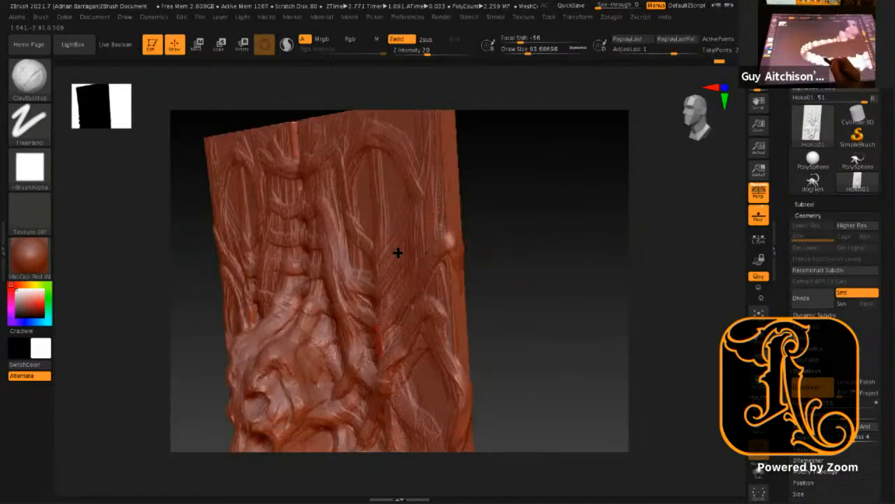
pyautogui.moveTo(457, 184)
pyautogui.mouseDown()
pyautogui.moveTo(458, 192)
pyautogui.moveTo(438, 196)
pyautogui.moveTo(426, 189)
pyautogui.moveTo(459, 171)
pyautogui.moveTo(457, 160)
pyautogui.mouseUp()
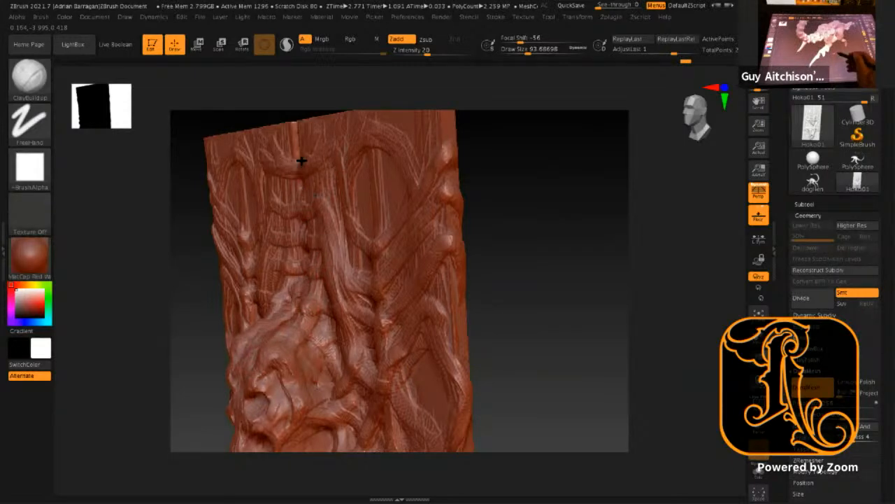
# Step: Sculpt vertical strands along the side of the central rib column and add clay where they meet the skull
pyautogui.moveTo(315, 127); pyautogui.dragTo(322, 213)
pyautogui.moveTo(319, 145); pyautogui.dragTo(317, 250)
pyautogui.moveTo(315, 178); pyautogui.dragTo(317, 277)
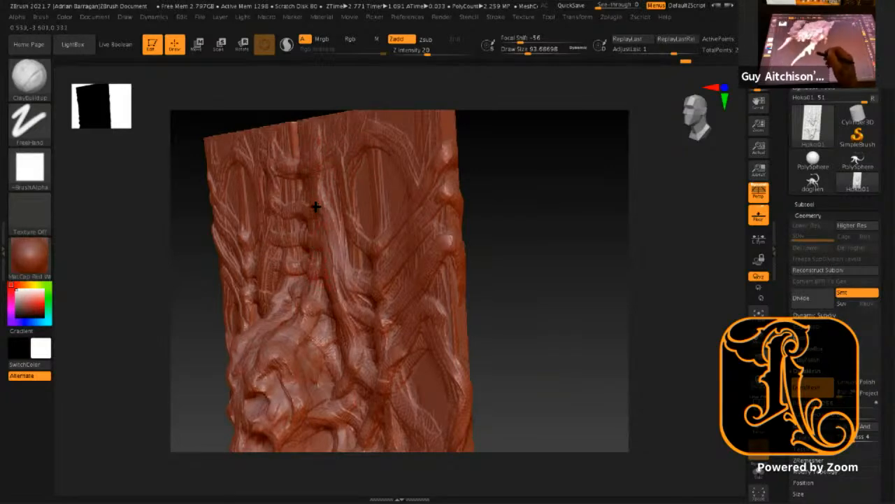
pyautogui.moveTo(324, 208); pyautogui.dragTo(324, 236)
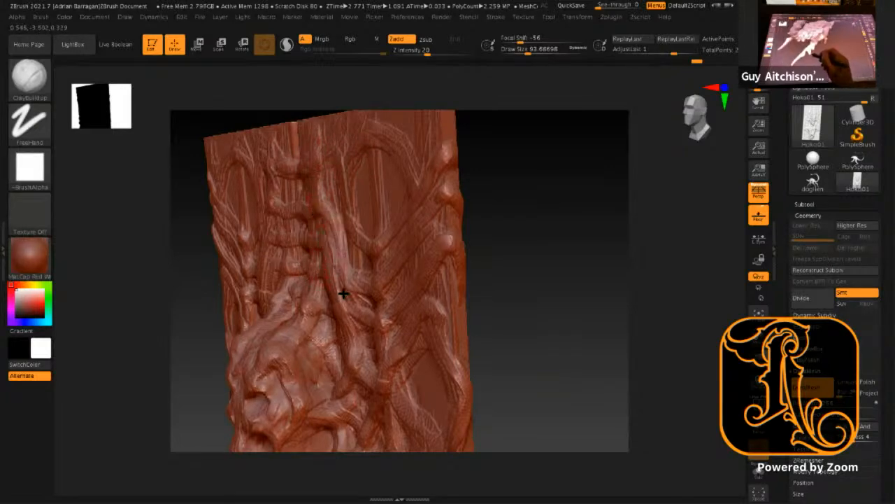
pyautogui.moveTo(325, 310)
pyautogui.mouseDown()
pyautogui.moveTo(328, 324)
pyautogui.moveTo(347, 313)
pyautogui.mouseUp()
pyautogui.moveTo(338, 378)
pyautogui.mouseDown()
pyautogui.moveTo(329, 374)
pyautogui.moveTo(340, 390)
pyautogui.mouseUp()
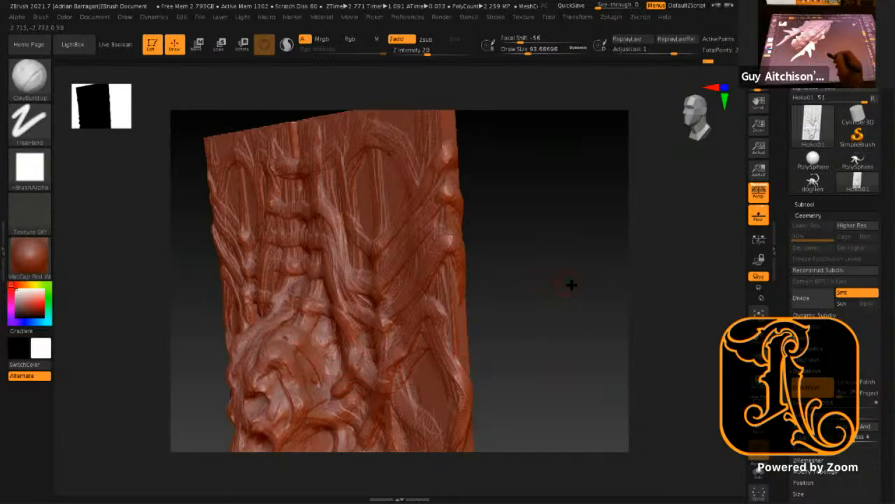
# Step: Smooth the mirrored branches and the surfaces around the upper oval recesses from the front
pyautogui.moveTo(514, 281)
pyautogui.keyDown('alt'); pyautogui.mouseDown()
pyautogui.moveTo(498, 256)
pyautogui.moveTo(472, 337)
pyautogui.mouseUp(); pyautogui.keyUp('alt')
pyautogui.press('space')
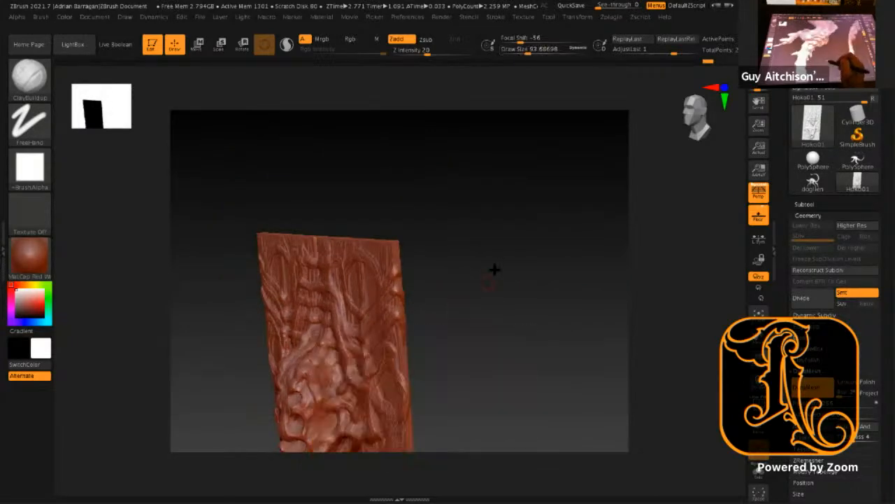
pyautogui.moveTo(494, 261)
pyautogui.mouseDown()
pyautogui.moveTo(552, 182)
pyautogui.moveTo(538, 302)
pyautogui.moveTo(547, 292)
pyautogui.moveTo(554, 321)
pyautogui.mouseUp()
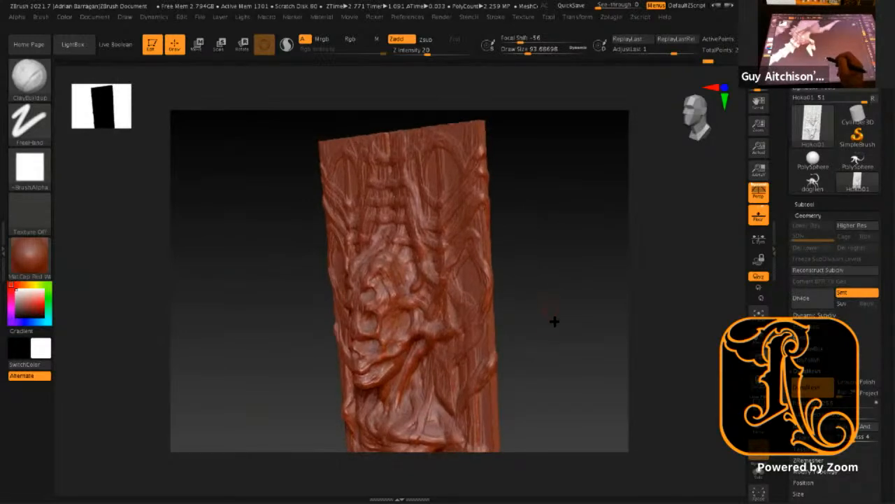
pyautogui.press('shift')
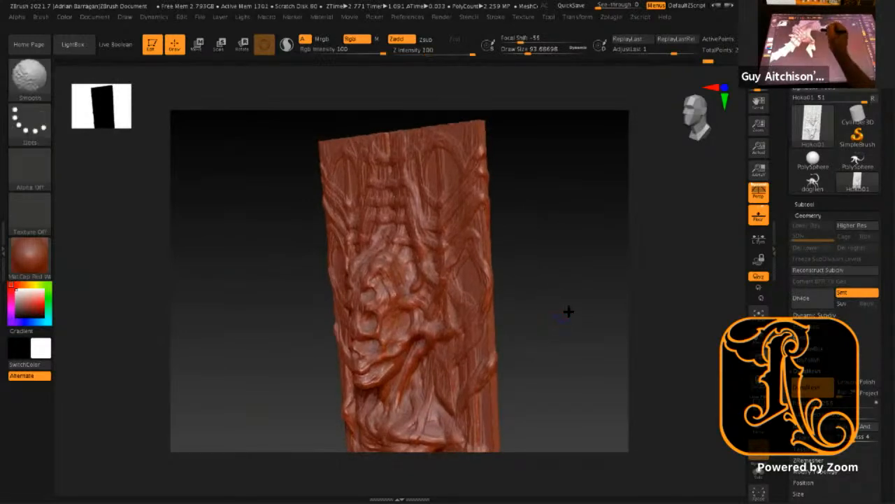
pyautogui.moveTo(589, 313); pyautogui.dragTo(585, 312)
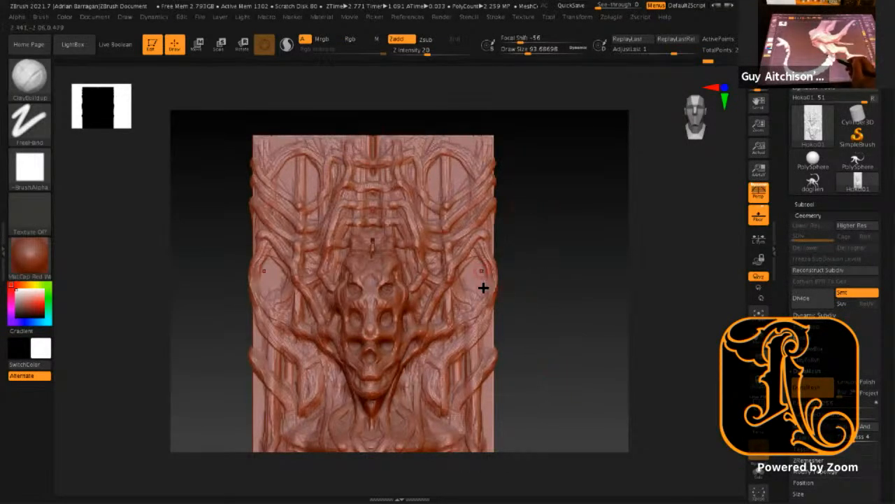
pyautogui.press('shift')
pyautogui.moveTo(406, 153)
pyautogui.keyDown('shift'); pyautogui.mouseDown()
pyautogui.moveTo(362, 147)
pyautogui.moveTo(364, 188)
pyautogui.moveTo(480, 258)
pyautogui.mouseUp(); pyautogui.keyUp('shift')
pyautogui.moveTo(370, 170)
pyautogui.keyDown('shift'); pyautogui.mouseDown()
pyautogui.moveTo(267, 152)
pyautogui.moveTo(328, 135)
pyautogui.moveTo(460, 144)
pyautogui.mouseUp(); pyautogui.keyUp('shift')
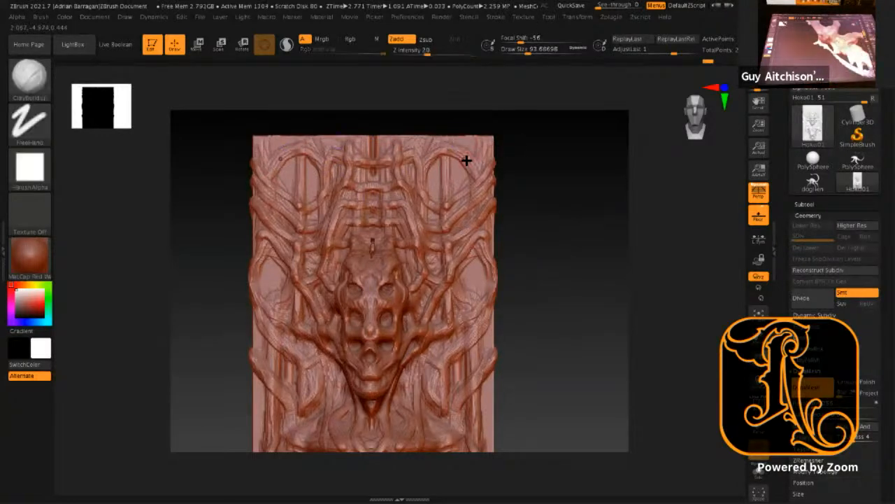
# Step: Smooth the ribs above the skull and the mirrored strands joining them to the side branches
pyautogui.press('shift')
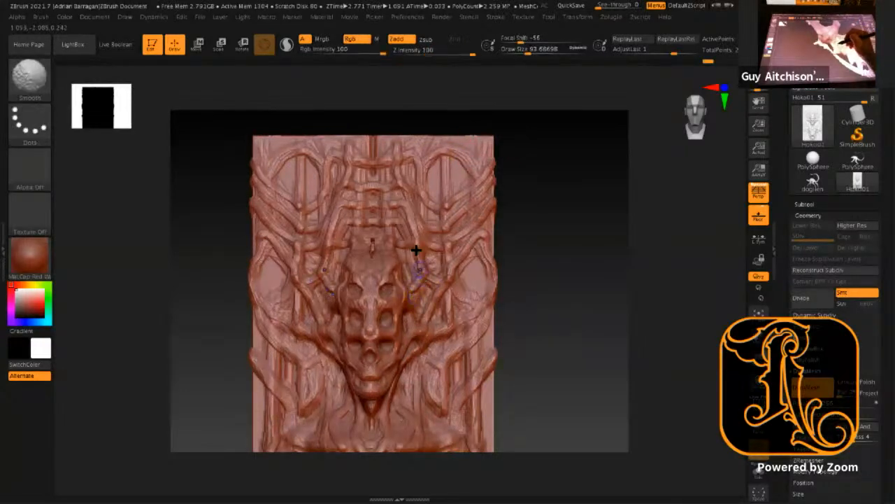
pyautogui.press('shift')
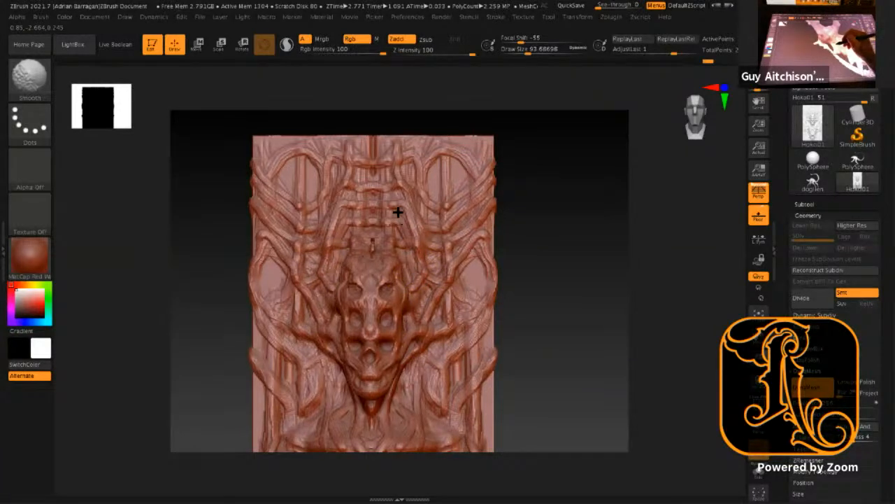
pyautogui.press('shift')
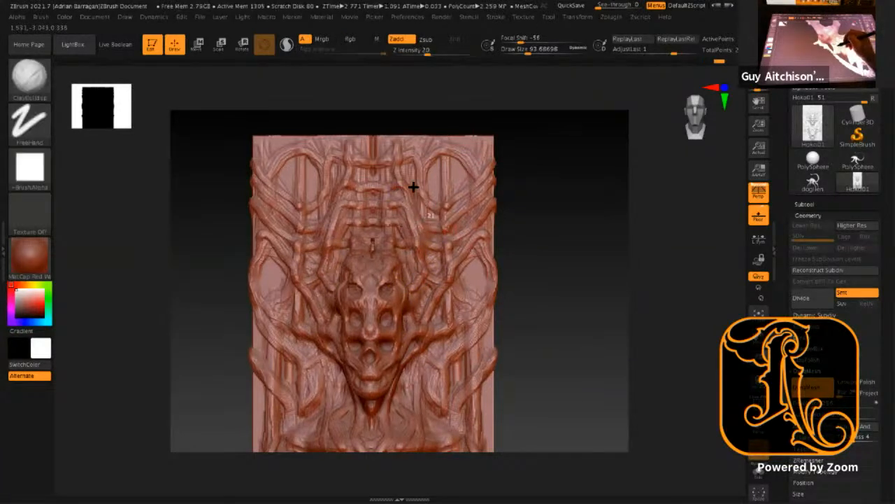
pyautogui.press('shift')
pyautogui.press('shift')
pyautogui.press('shift')
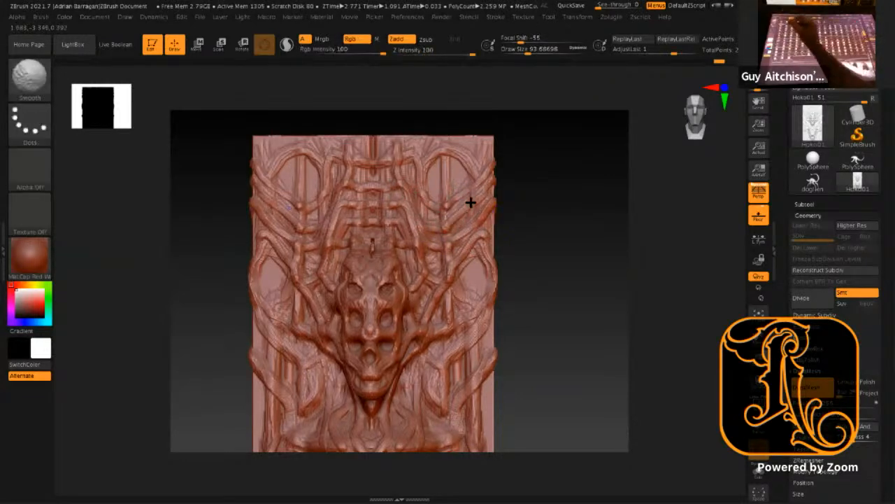
pyautogui.press('shift')
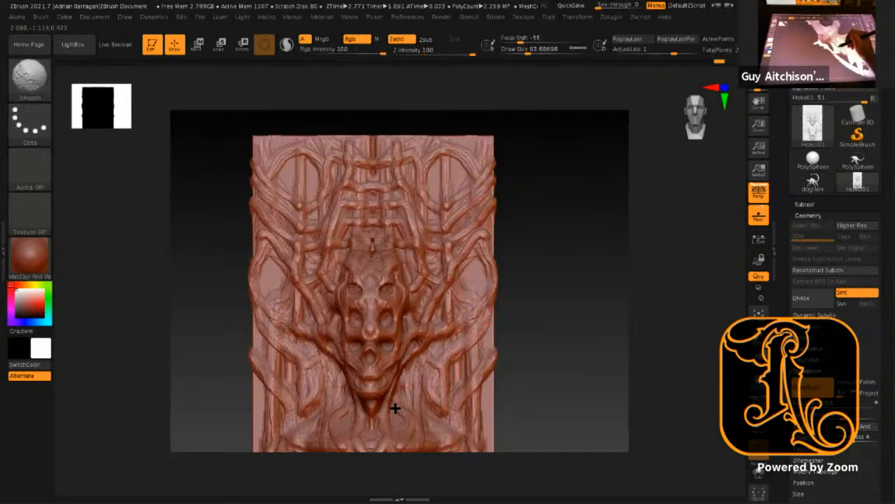
# Step: Sculpt small folds inside the oval recesses on both sides and smooth the area beside the skull
pyautogui.press('shift')
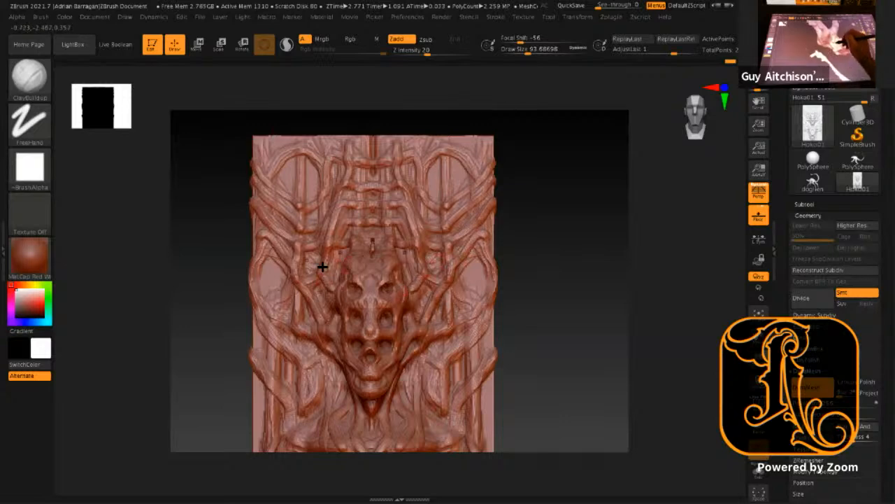
pyautogui.press('shift')
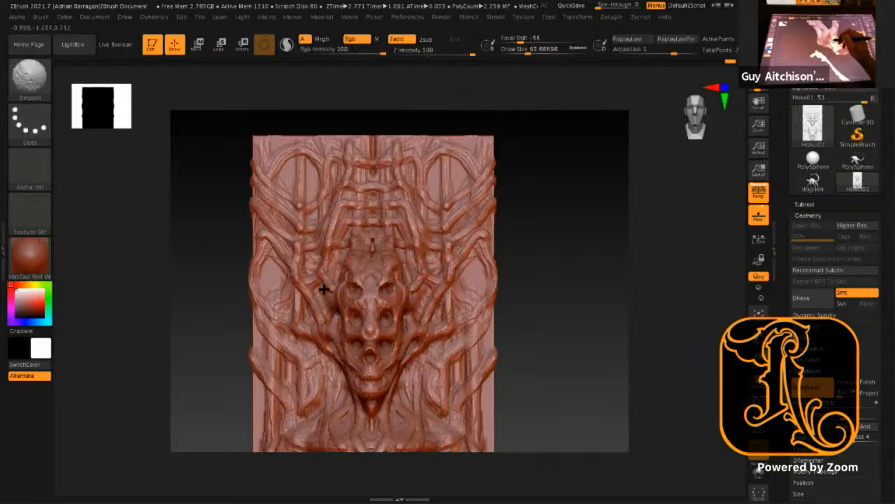
pyautogui.moveTo(331, 310)
pyautogui.keyDown('shift'); pyautogui.mouseDown()
pyautogui.moveTo(326, 292)
pyautogui.moveTo(323, 306)
pyautogui.mouseUp(); pyautogui.keyUp('shift')
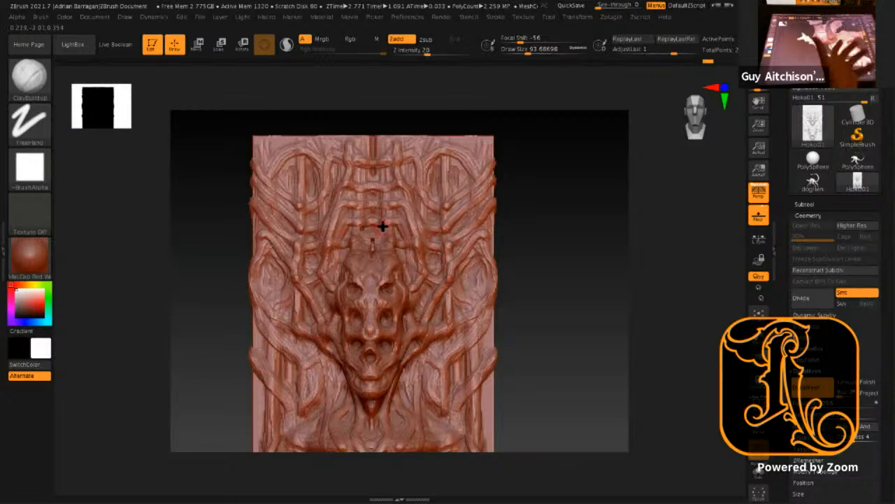
# Step: Raise the brush draw size to about 212 and add broad clay strokes to the central column above the skull
pyautogui.press('space')
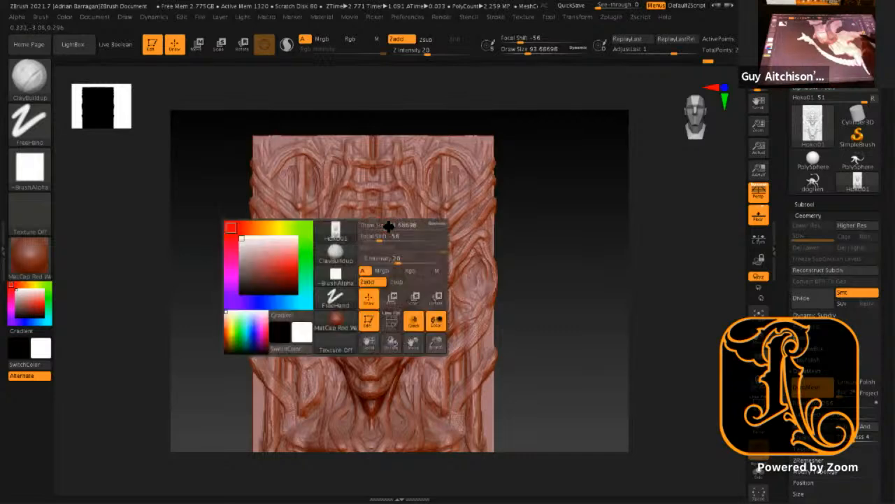
pyautogui.moveTo(396, 231); pyautogui.dragTo(359, 156)
pyautogui.moveTo(360, 208); pyautogui.dragTo(360, 232)
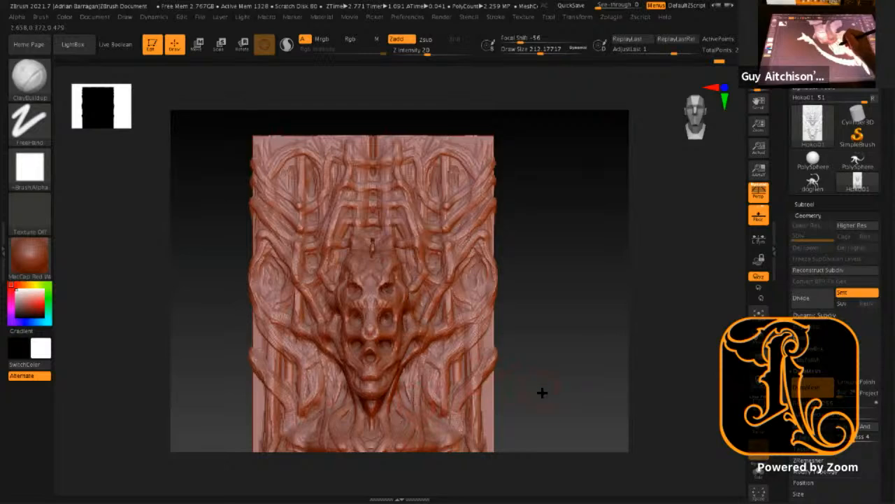
# Step: Reduce the brush draw size to about 71 and rework the corners of the skull's mouth and jaw
pyautogui.keyDown('alt'); pyautogui.moveTo(604, 460); pyautogui.dragTo(514, 382); pyautogui.keyUp('alt')
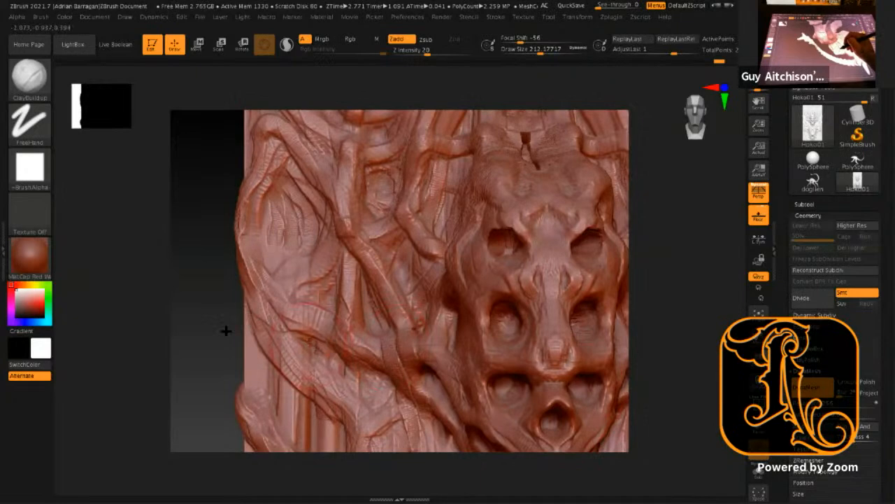
pyautogui.keyDown('alt'); pyautogui.moveTo(158, 238); pyautogui.dragTo(168, 238); pyautogui.keyUp('alt')
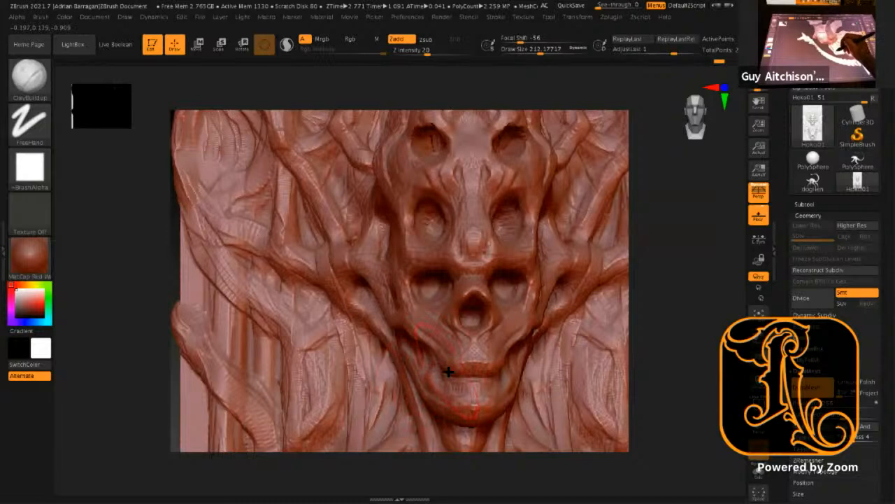
pyautogui.rightClick(451, 373)
pyautogui.moveTo(445, 343); pyautogui.dragTo(430, 342)
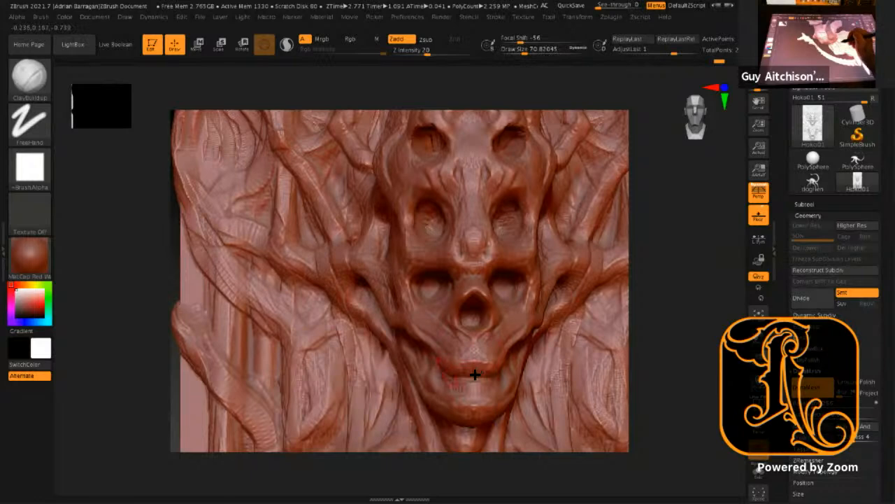
pyautogui.rightClick(443, 375)
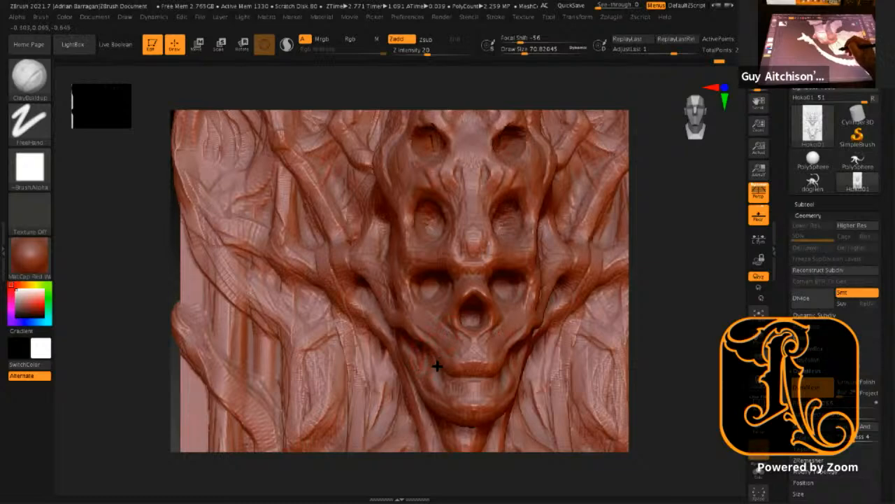
pyautogui.moveTo(422, 361); pyautogui.dragTo(434, 371)
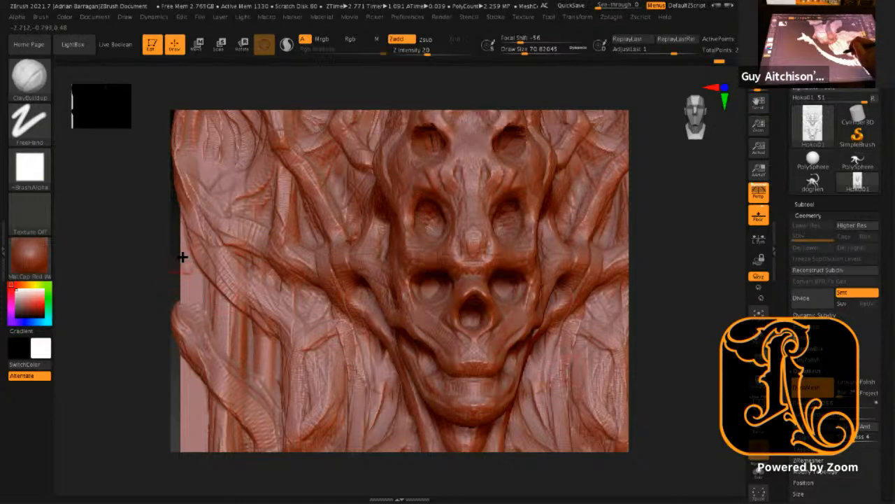
# Step: Hollow out the corner of the skull's mouth and refine the cheekbone and lips from the side
pyautogui.moveTo(200, 260)
pyautogui.mouseDown()
pyautogui.moveTo(455, 340)
pyautogui.moveTo(426, 340)
pyautogui.moveTo(433, 344)
pyautogui.mouseUp()
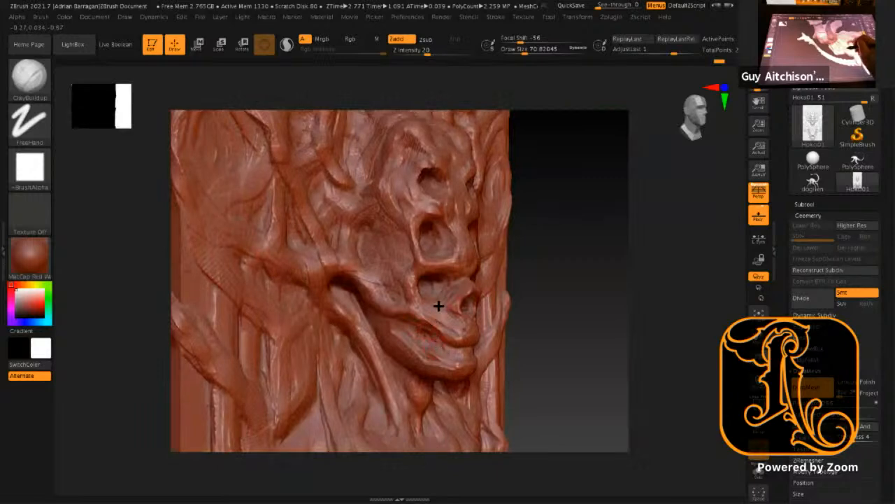
pyautogui.moveTo(430, 335)
pyautogui.mouseDown()
pyautogui.moveTo(418, 329)
pyautogui.moveTo(443, 343)
pyautogui.mouseUp()
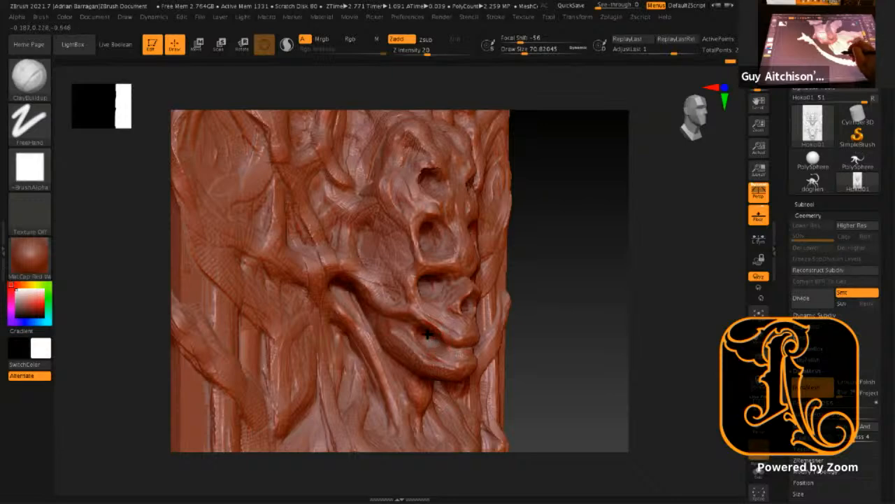
pyautogui.moveTo(568, 368)
pyautogui.mouseDown()
pyautogui.moveTo(602, 347)
pyautogui.moveTo(583, 352)
pyautogui.moveTo(492, 326)
pyautogui.moveTo(505, 324)
pyautogui.mouseUp()
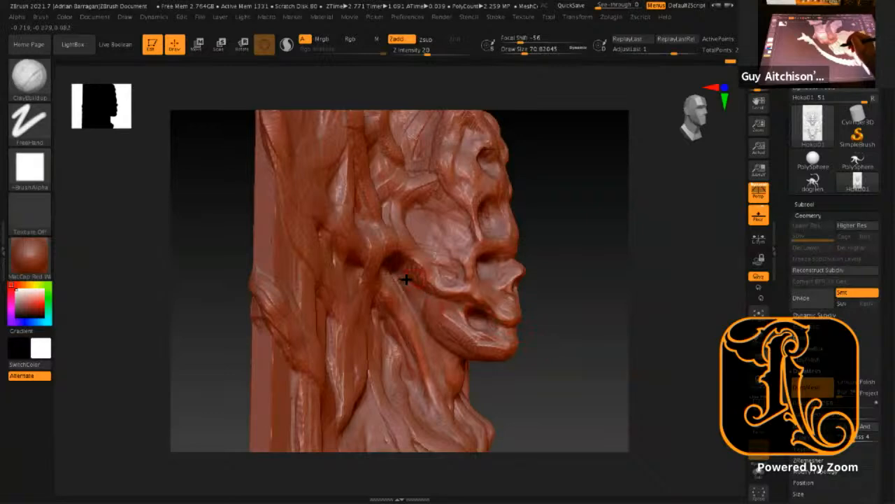
pyautogui.moveTo(413, 262)
pyautogui.mouseDown()
pyautogui.moveTo(397, 272)
pyautogui.moveTo(414, 288)
pyautogui.mouseUp()
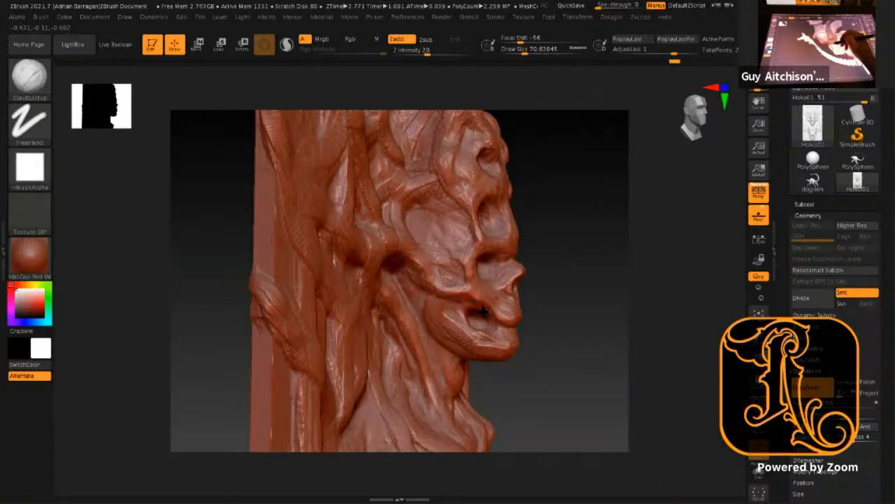
pyautogui.moveTo(480, 302)
pyautogui.mouseDown()
pyautogui.moveTo(494, 278)
pyautogui.moveTo(531, 272)
pyautogui.mouseUp()
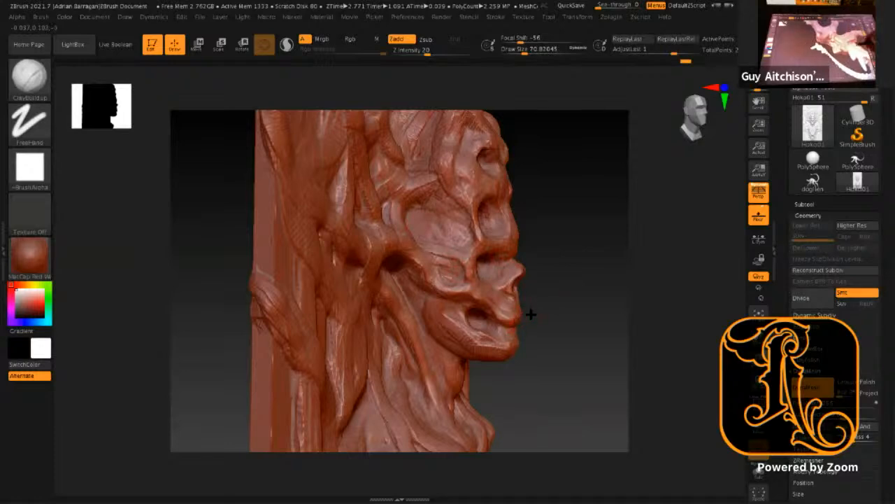
# Step: Reshape the skull's nose and upper lip with clay strokes and smoothing
pyautogui.moveTo(523, 330)
pyautogui.mouseDown()
pyautogui.moveTo(513, 333)
pyautogui.moveTo(524, 331)
pyautogui.mouseUp()
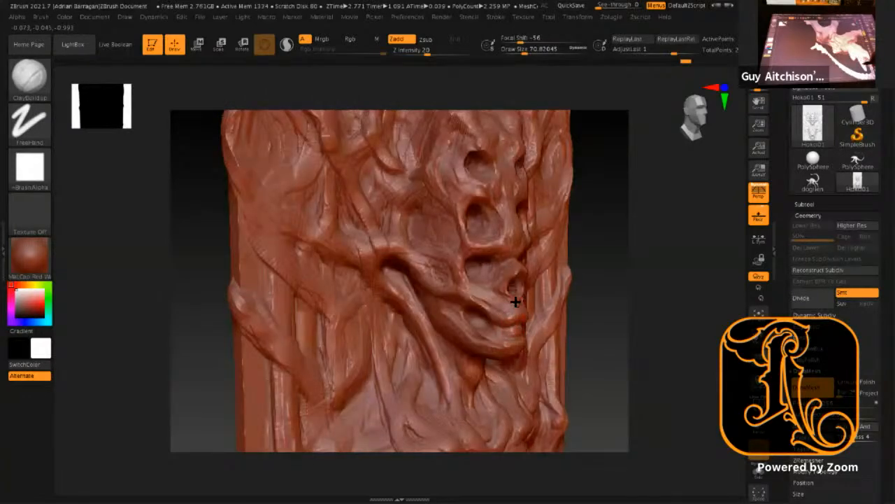
pyautogui.moveTo(511, 320); pyautogui.dragTo(504, 304)
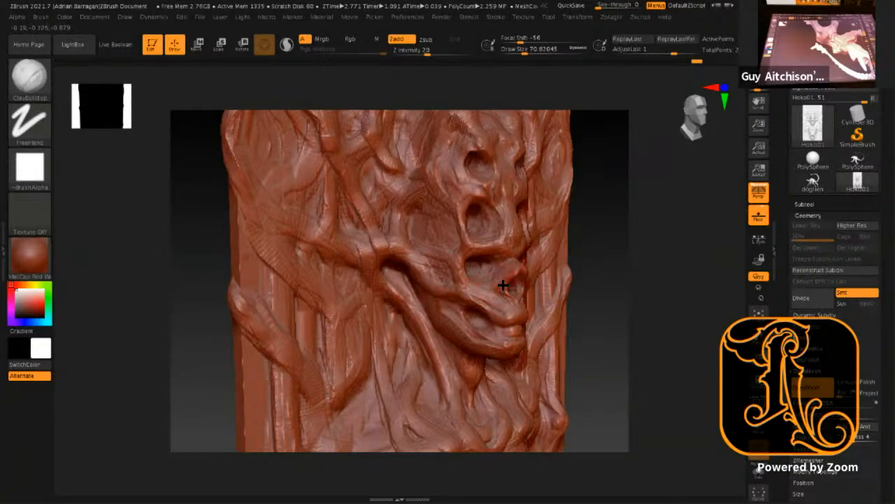
pyautogui.press('shift')
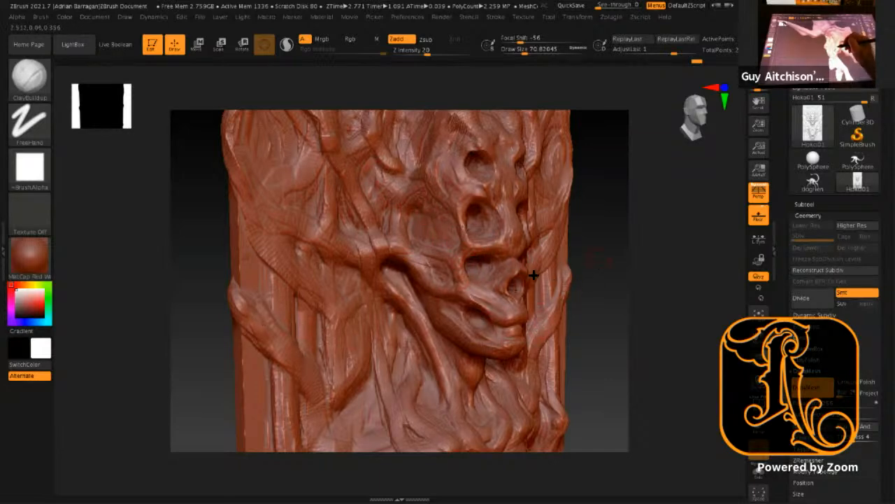
pyautogui.moveTo(532, 276)
pyautogui.mouseDown(button='right')
pyautogui.moveTo(468, 292)
pyautogui.moveTo(366, 294)
pyautogui.moveTo(410, 282)
pyautogui.mouseUp(button='right')
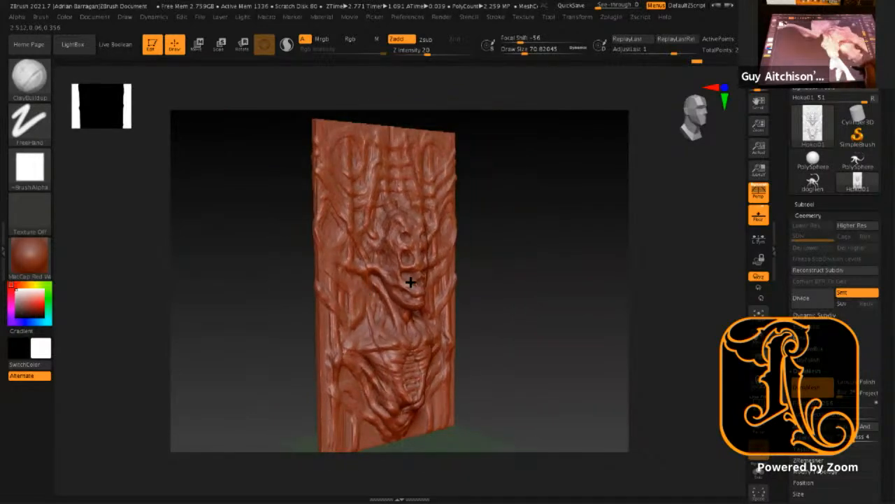
pyautogui.moveTo(551, 332)
pyautogui.mouseDown()
pyautogui.moveTo(541, 334)
pyautogui.moveTo(557, 328)
pyautogui.moveTo(544, 330)
pyautogui.mouseUp()
pyautogui.moveTo(540, 330)
pyautogui.mouseDown()
pyautogui.moveTo(527, 326)
pyautogui.moveTo(524, 306)
pyautogui.mouseUp()
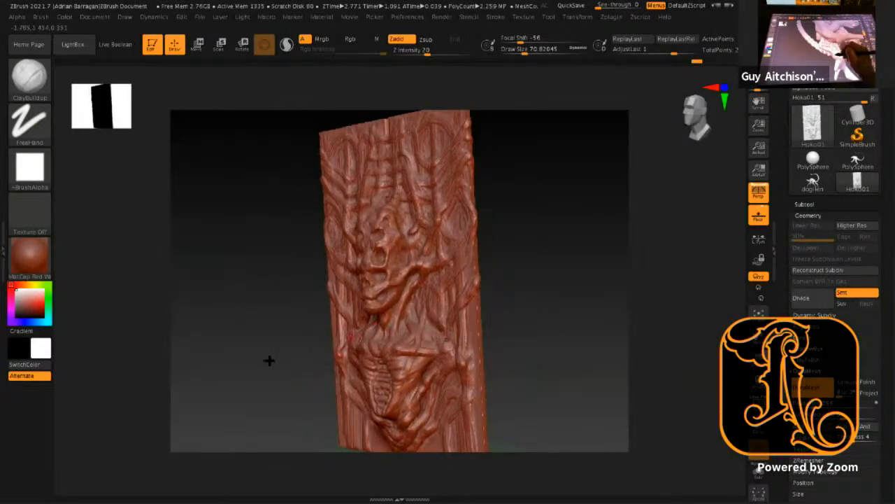
pyautogui.click(29, 78)
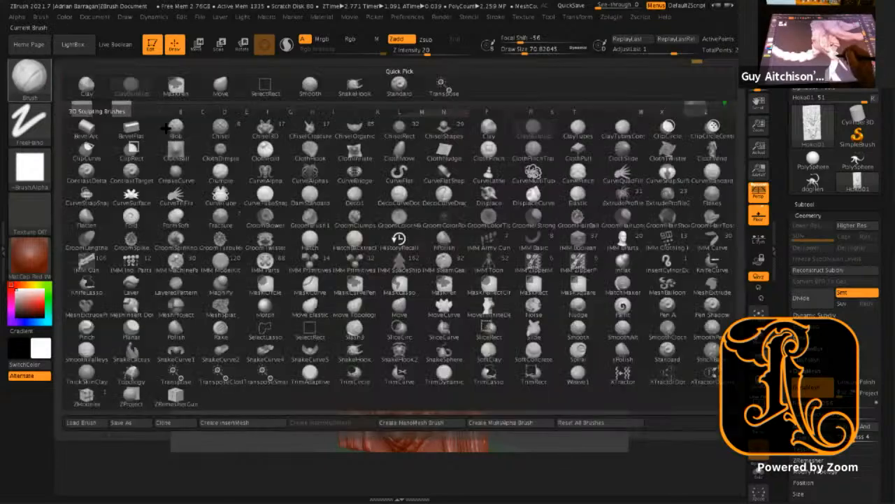
pyautogui.click(42, 98)
pyautogui.click(230, 124)
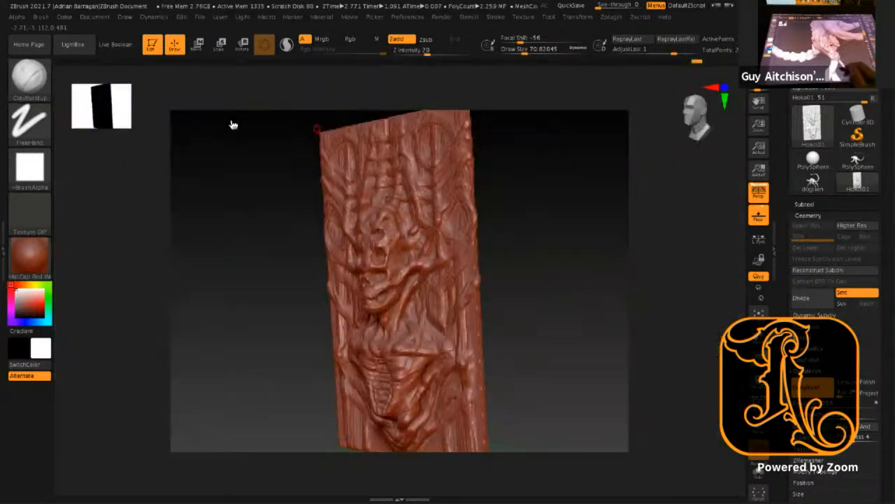
# Step: Try to pull thin strands between the chest and the skull's chin with the SnakeHook brush and smooth them
pyautogui.click(27, 85)
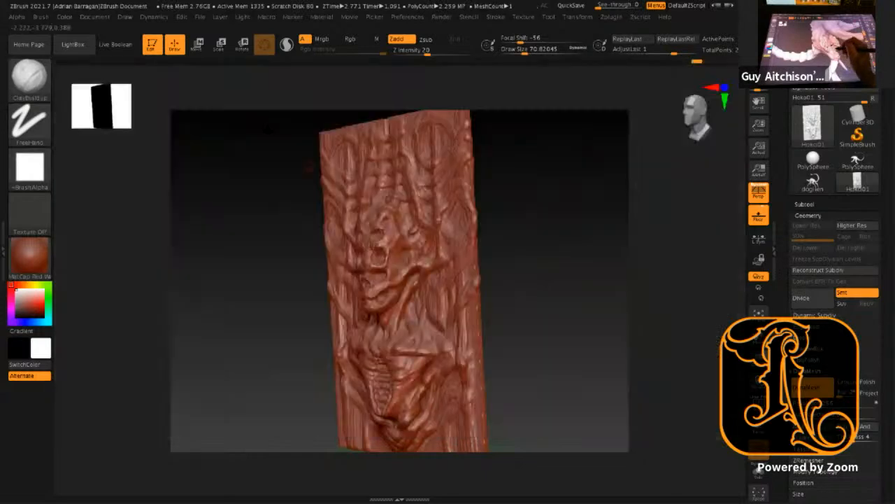
pyautogui.click(45, 84)
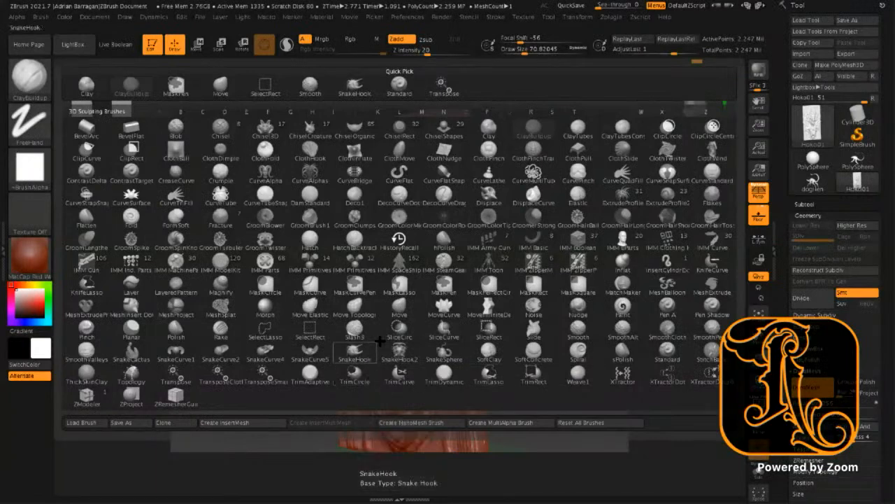
pyautogui.click(357, 354)
pyautogui.moveTo(567, 205); pyautogui.dragTo(458, 340)
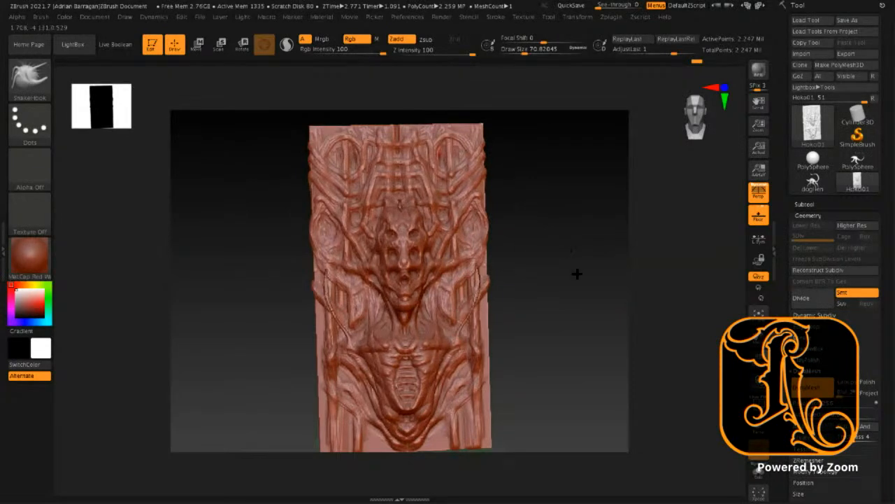
pyautogui.moveTo(543, 276); pyautogui.dragTo(580, 290)
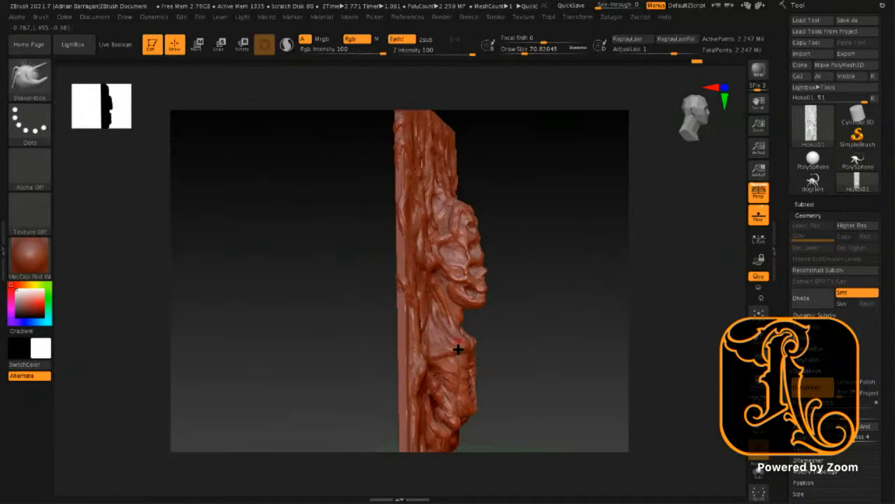
pyautogui.moveTo(454, 348); pyautogui.dragTo(456, 302)
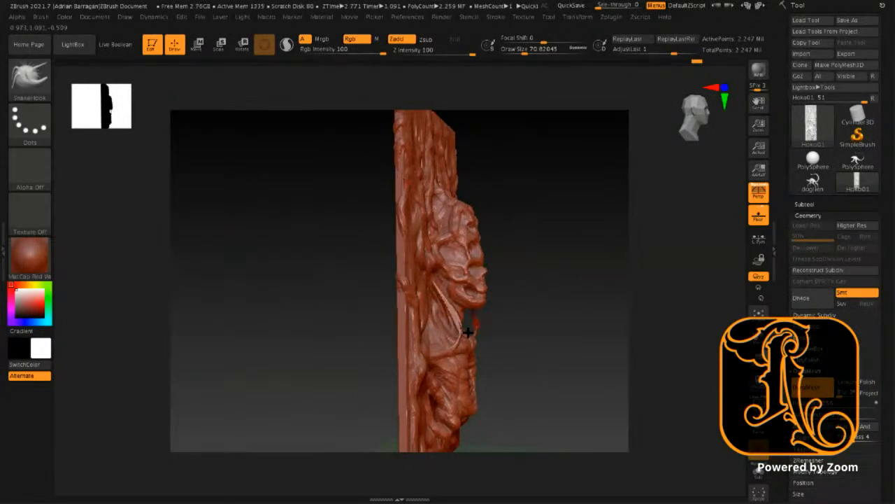
pyautogui.keyDown('shift'); pyautogui.moveTo(461, 338); pyautogui.dragTo(447, 305); pyautogui.keyUp('shift')
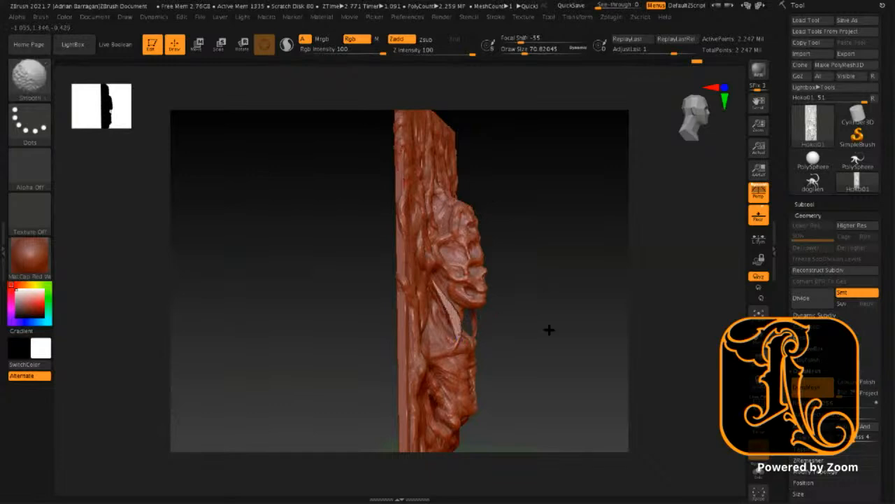
pyautogui.moveTo(522, 329)
pyautogui.mouseDown()
pyautogui.moveTo(505, 326)
pyautogui.moveTo(530, 330)
pyautogui.moveTo(449, 340)
pyautogui.mouseUp()
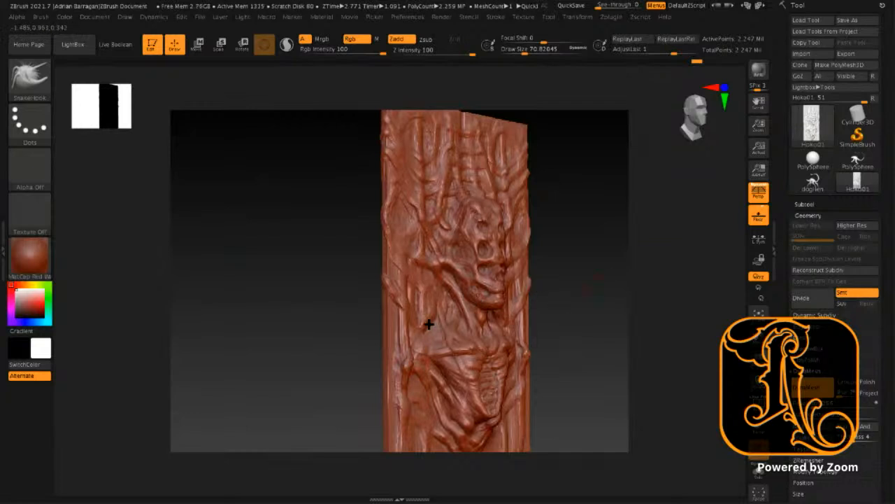
pyautogui.press('ctrl')
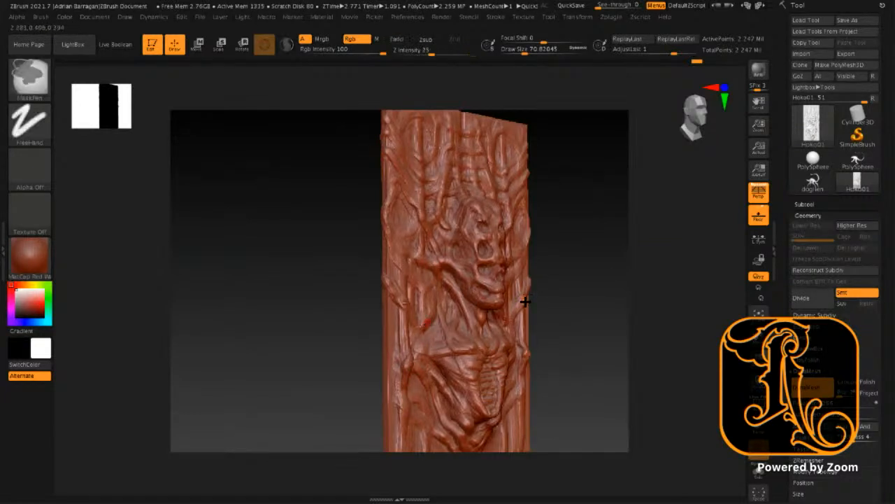
# Step: Switch the sculpting brush back to ClayBuildup
pyautogui.click(48, 83)
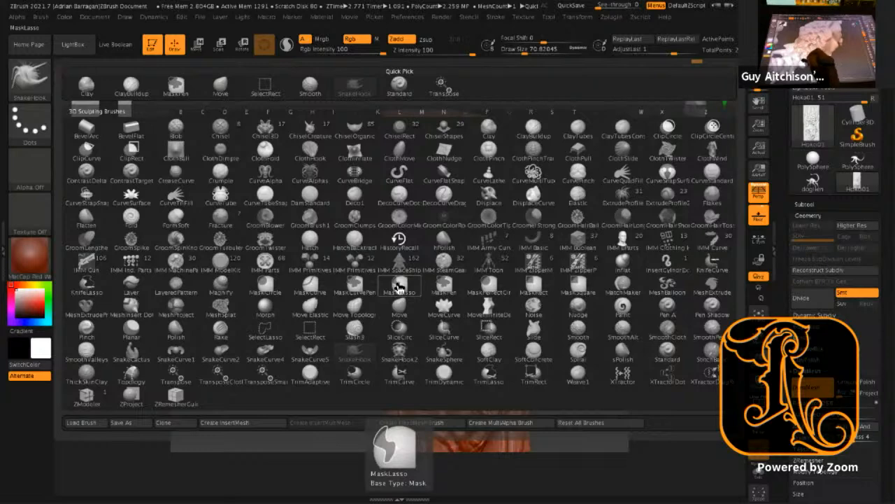
pyautogui.click(400, 85)
pyautogui.click(29, 75)
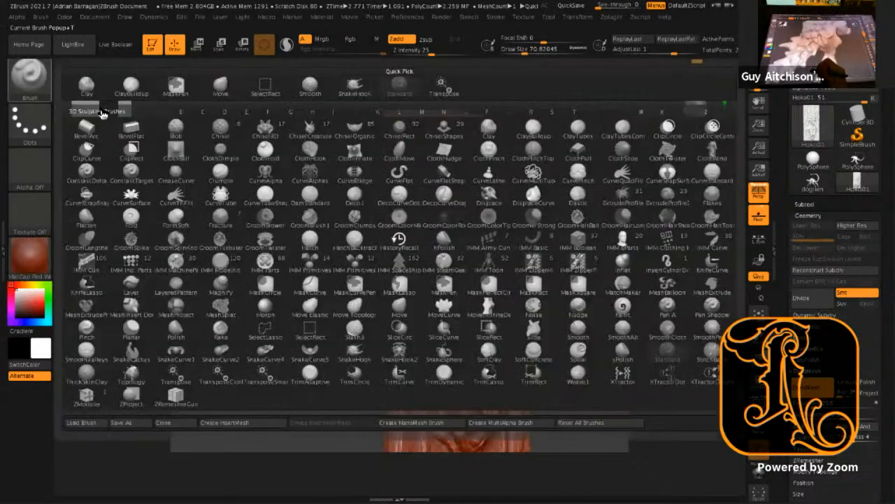
pyautogui.moveTo(321, 137)
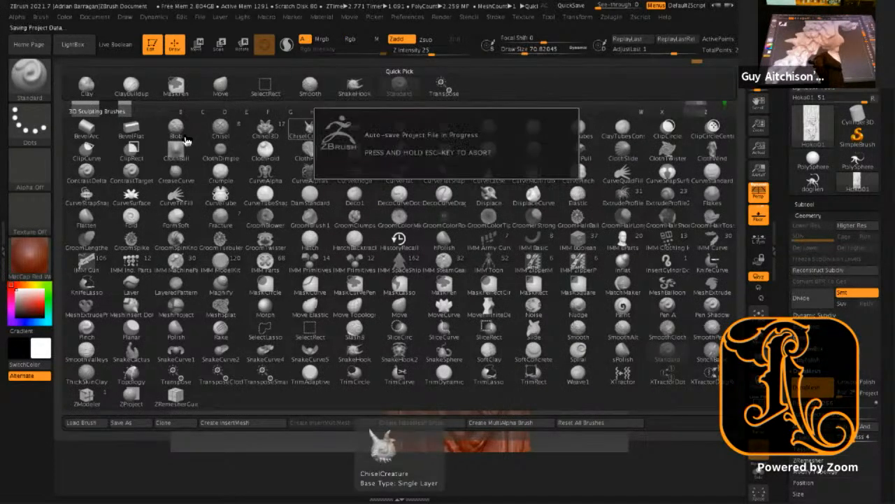
pyautogui.moveTo(186, 141)
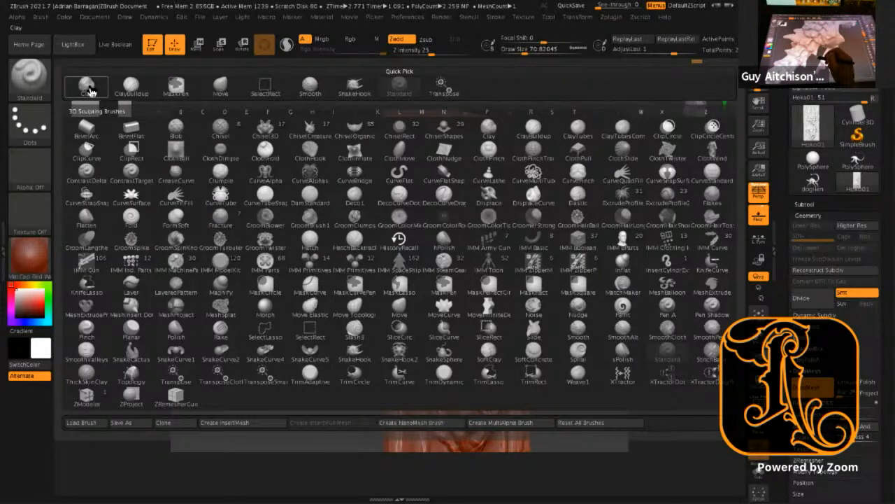
pyautogui.click(133, 92)
# Step: Examine the relief panel up close, from the skull and ribbed chest to the arched branches along its upper edge
pyautogui.moveTo(597, 183)
pyautogui.mouseDown()
pyautogui.moveTo(593, 176)
pyautogui.moveTo(585, 184)
pyautogui.mouseUp()
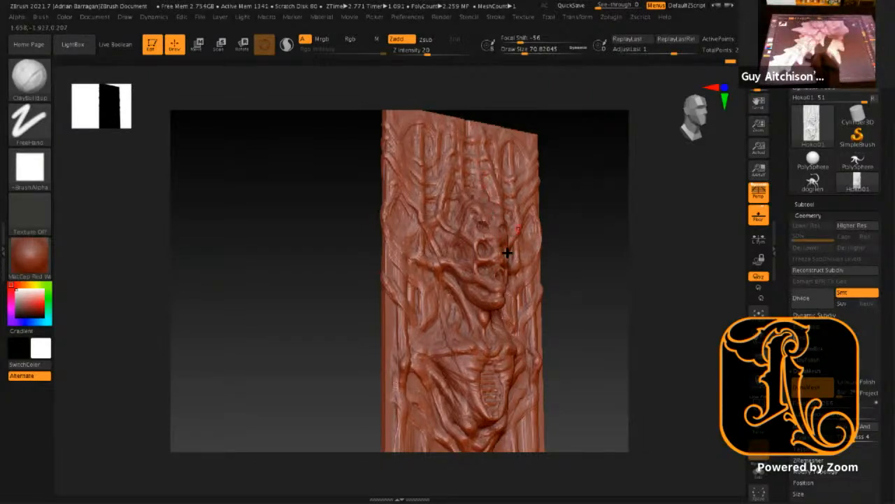
pyautogui.moveTo(595, 294); pyautogui.dragTo(430, 319)
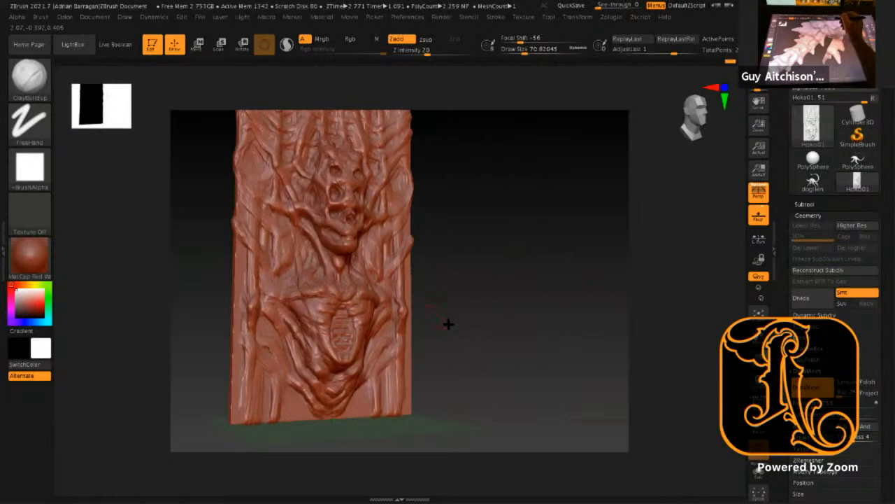
pyautogui.keyDown('alt'); pyautogui.moveTo(521, 321); pyautogui.dragTo(537, 328); pyautogui.keyUp('alt')
pyautogui.press('space')
pyautogui.click(526, 344)
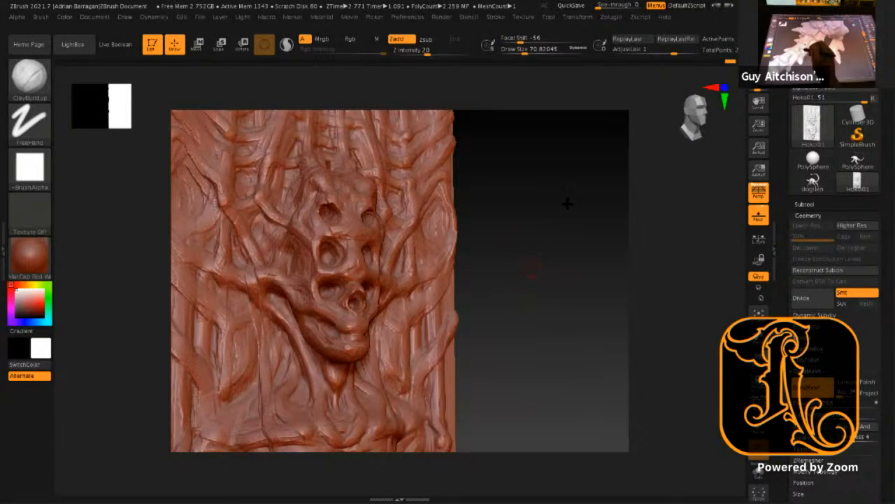
pyautogui.keyDown('alt'); pyautogui.moveTo(549, 306); pyautogui.dragTo(601, 218); pyautogui.keyUp('alt')
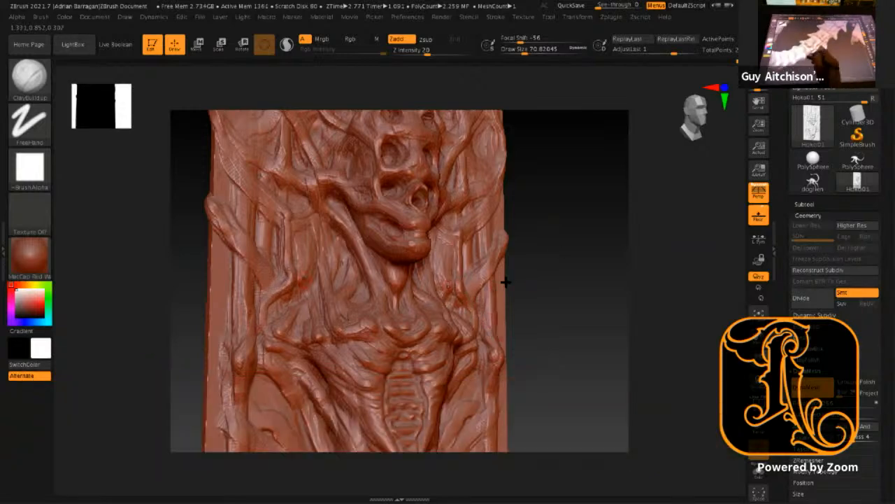
pyautogui.moveTo(590, 306)
pyautogui.mouseDown()
pyautogui.moveTo(582, 316)
pyautogui.moveTo(590, 309)
pyautogui.moveTo(490, 300)
pyautogui.moveTo(303, 312)
pyautogui.mouseUp()
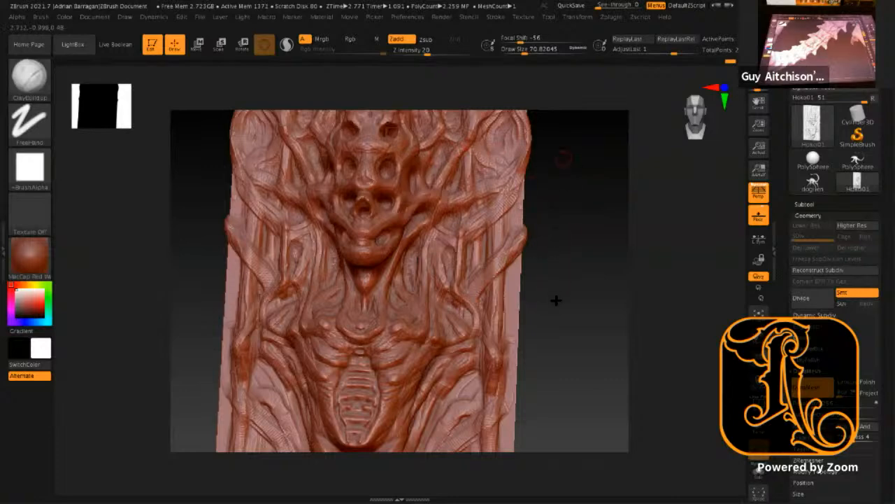
pyautogui.keyDown('alt'); pyautogui.moveTo(553, 326); pyautogui.dragTo(542, 489); pyautogui.keyUp('alt')
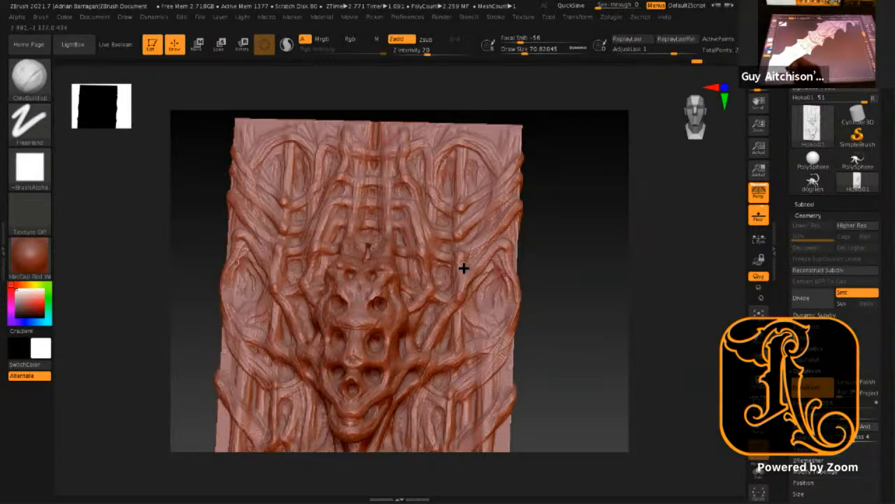
pyautogui.press('space')
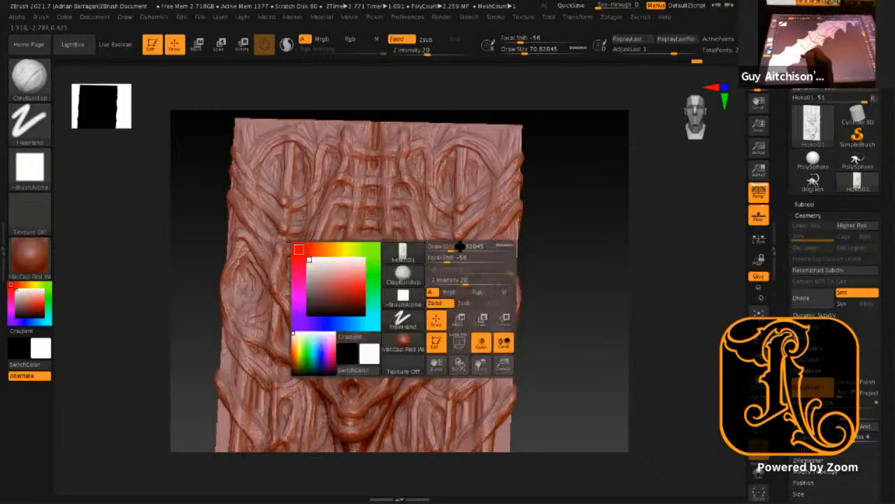
pyautogui.click(458, 249)
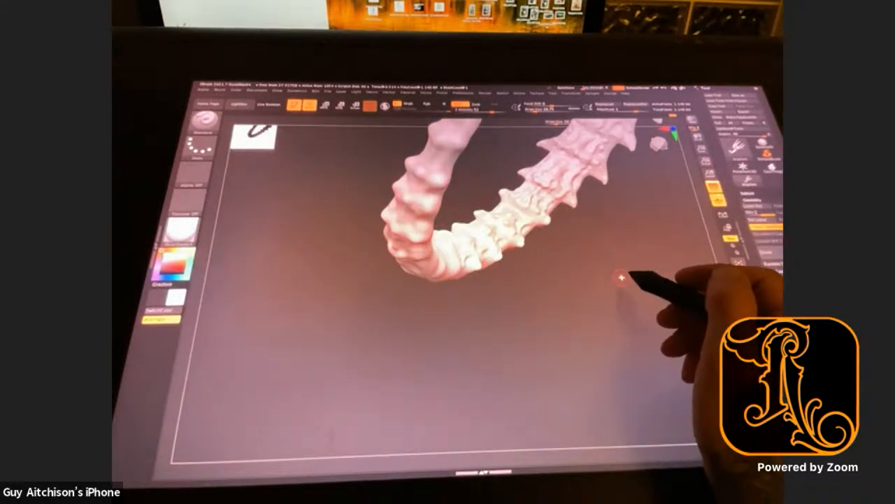
# Step: Examine the long-tailed creature's spiked tail, knobbly back and limbs up close, and its whole body in profile
pyautogui.keyDown('alt'); pyautogui.moveTo(608, 304); pyautogui.dragTo(538, 376); pyautogui.keyUp('alt')
pyautogui.moveTo(626, 259); pyautogui.dragTo(560, 323)
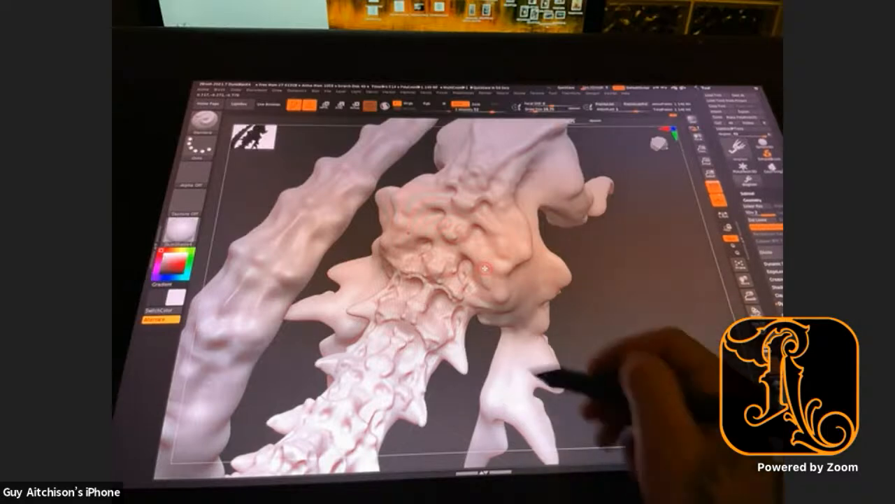
pyautogui.moveTo(624, 267); pyautogui.dragTo(490, 417)
pyautogui.moveTo(617, 310)
pyautogui.mouseDown()
pyautogui.moveTo(618, 320)
pyautogui.moveTo(619, 299)
pyautogui.mouseUp()
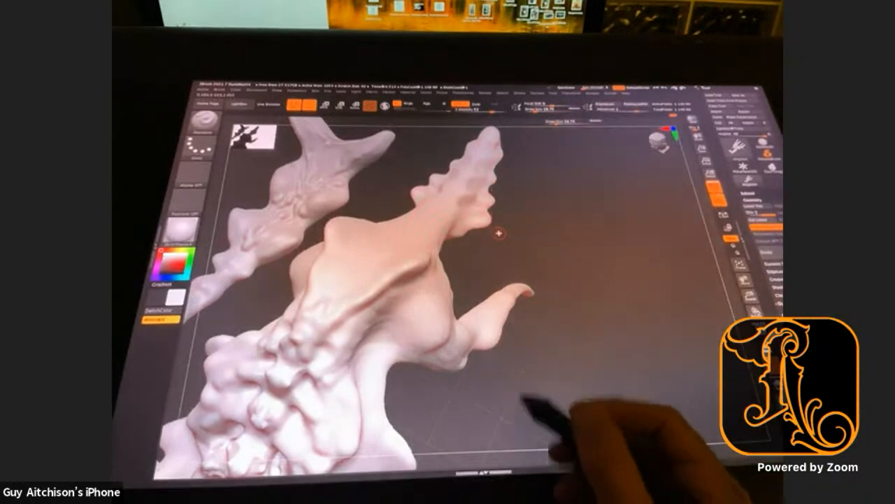
pyautogui.moveTo(590, 300); pyautogui.dragTo(572, 274)
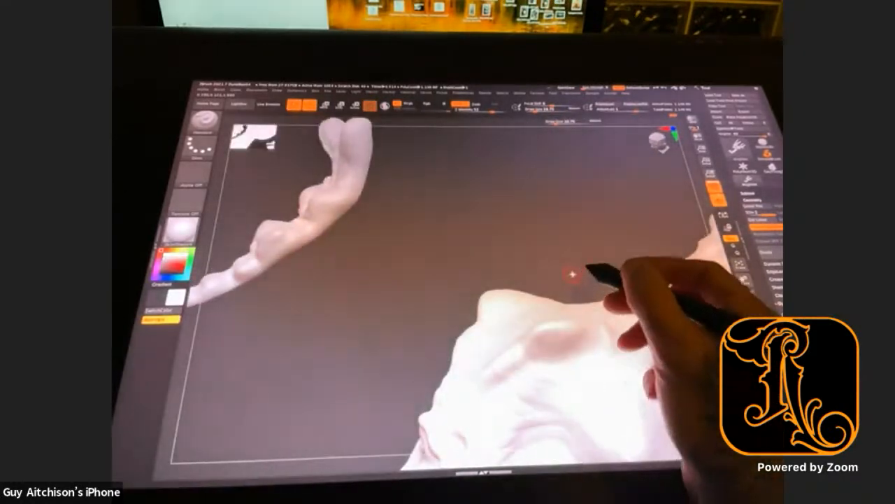
pyautogui.moveTo(600, 238); pyautogui.dragTo(508, 265)
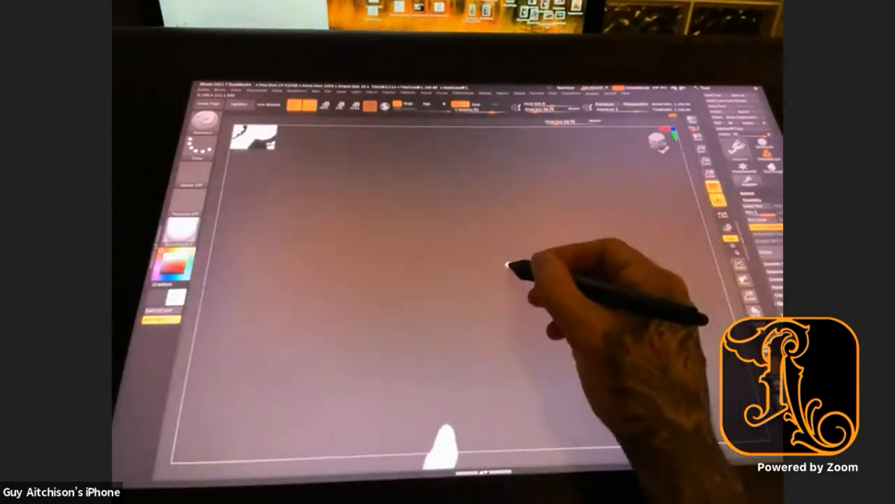
pyautogui.moveTo(466, 300); pyautogui.dragTo(568, 175)
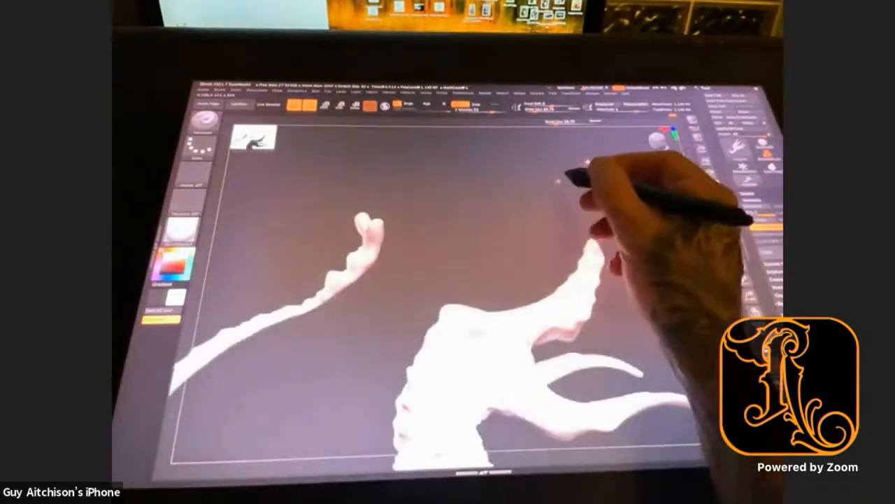
pyautogui.moveTo(485, 252); pyautogui.dragTo(499, 157)
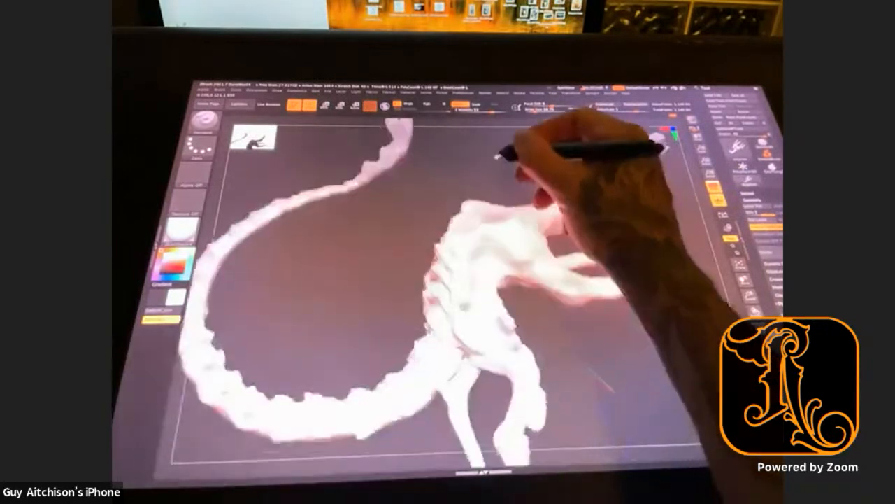
pyautogui.moveTo(619, 348)
pyautogui.mouseDown()
pyautogui.moveTo(607, 327)
pyautogui.moveTo(628, 332)
pyautogui.moveTo(625, 355)
pyautogui.moveTo(638, 369)
pyautogui.moveTo(671, 344)
pyautogui.moveTo(636, 364)
pyautogui.moveTo(617, 352)
pyautogui.mouseUp()
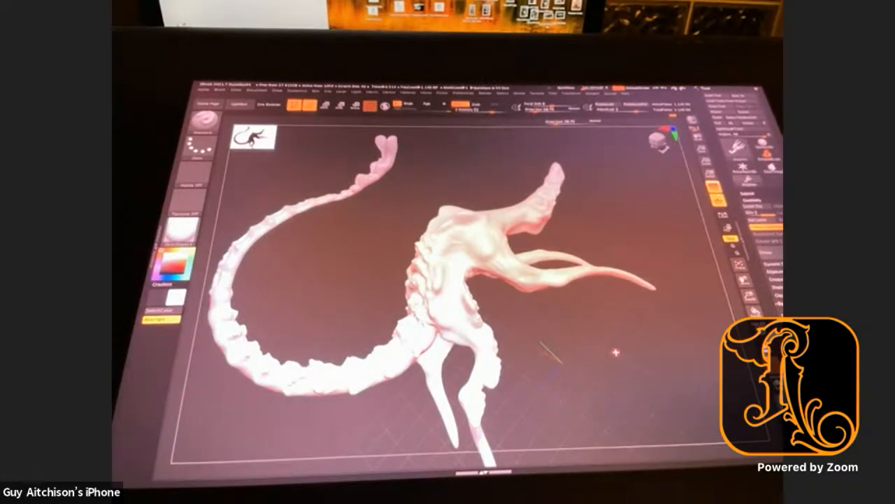
pyautogui.click(661, 142)
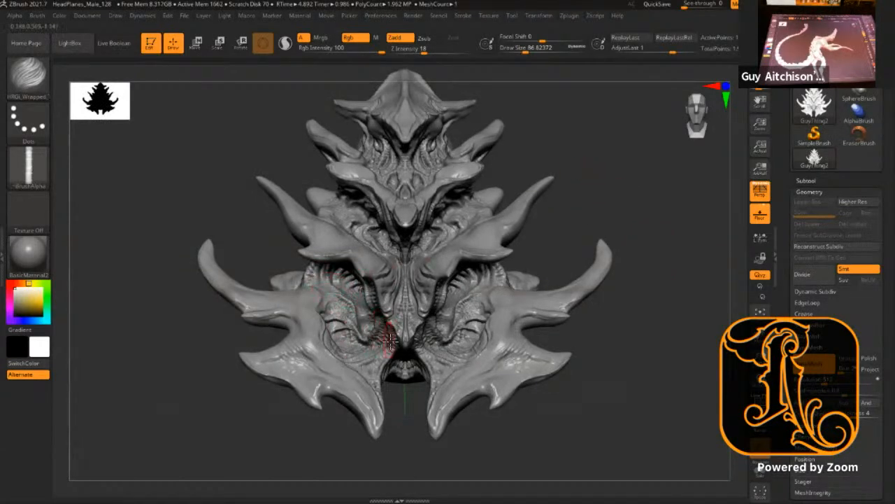
# Step: Inspect the horned symmetrical creature from the front, at an angle and from its hollow underside
pyautogui.moveTo(616, 186); pyautogui.dragTo(594, 242)
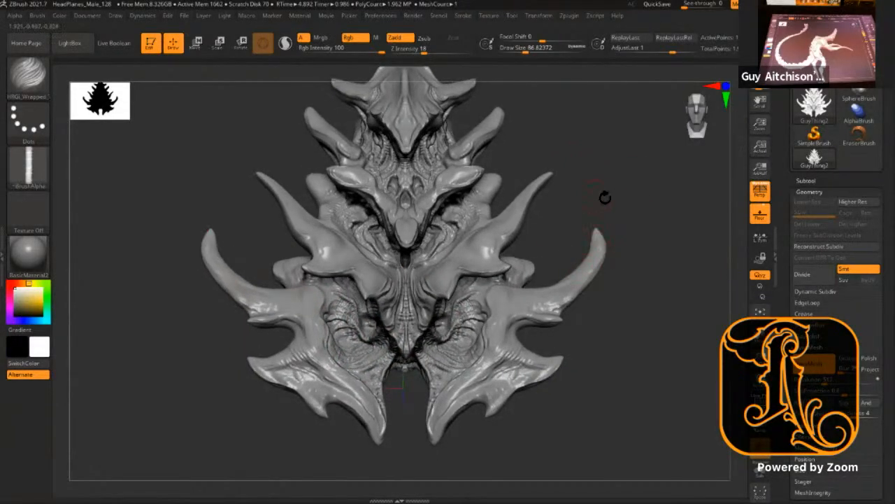
pyautogui.moveTo(620, 194)
pyautogui.mouseDown()
pyautogui.moveTo(604, 218)
pyautogui.moveTo(605, 358)
pyautogui.mouseUp()
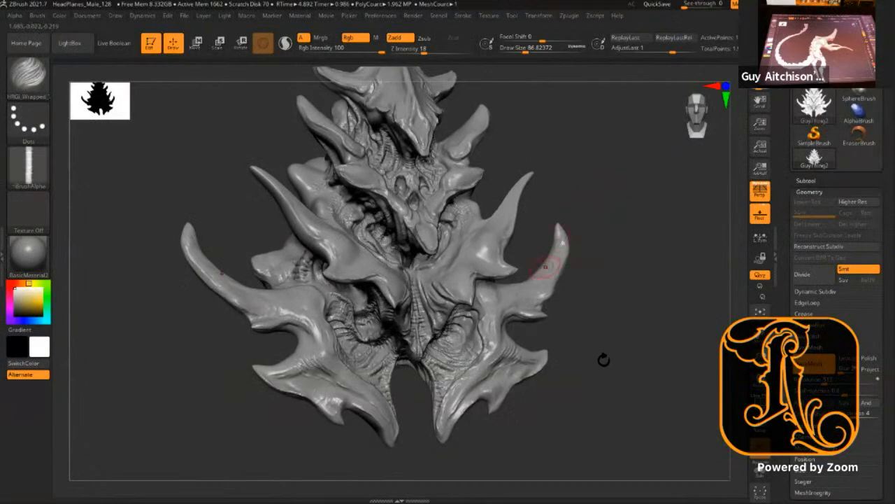
pyautogui.moveTo(604, 315); pyautogui.dragTo(614, 294)
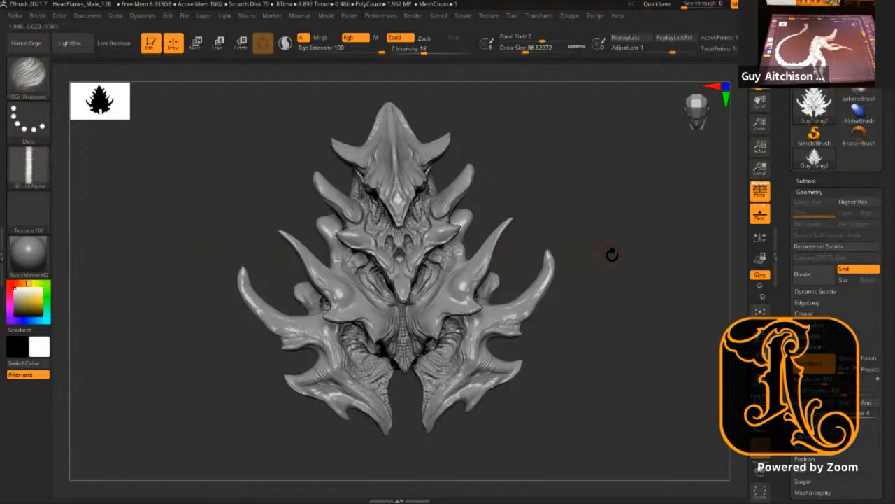
pyautogui.keyDown('alt'); pyautogui.moveTo(595, 202); pyautogui.dragTo(527, 226); pyautogui.keyUp('alt')
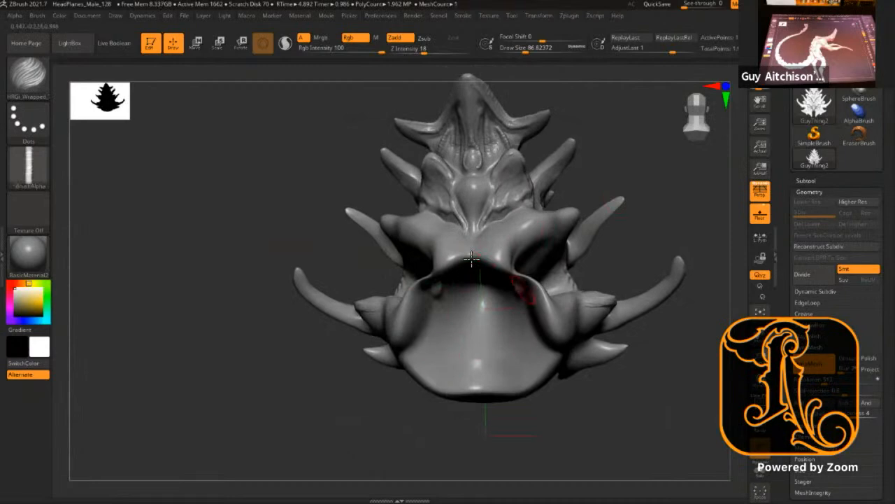
# Step: Examine the horned creature's underside, textured front recesses and curved side spikes from several angles
pyautogui.moveTo(272, 215); pyautogui.dragTo(511, 183)
pyautogui.moveTo(280, 246); pyautogui.dragTo(492, 213)
pyautogui.moveTo(295, 201); pyautogui.dragTo(637, 214)
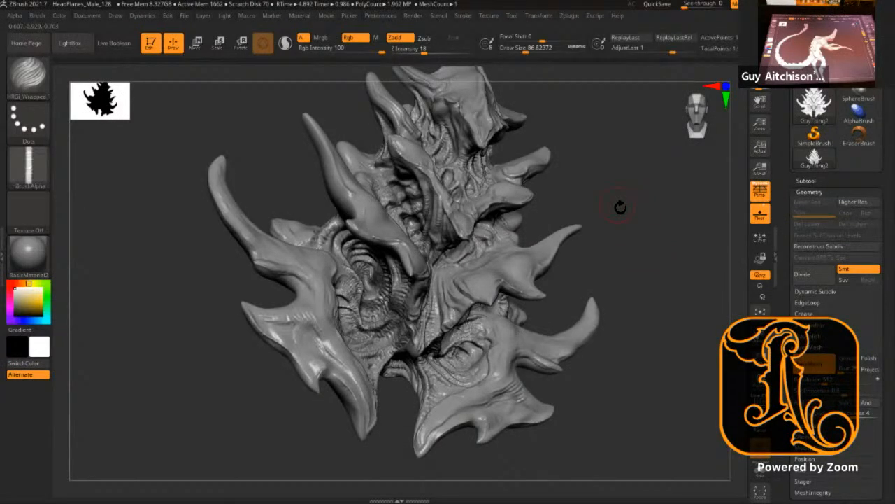
pyautogui.moveTo(662, 266)
pyautogui.mouseDown()
pyautogui.moveTo(676, 295)
pyautogui.moveTo(665, 304)
pyautogui.moveTo(660, 293)
pyautogui.moveTo(672, 289)
pyautogui.moveTo(648, 260)
pyautogui.moveTo(684, 252)
pyautogui.moveTo(680, 284)
pyautogui.moveTo(642, 214)
pyautogui.moveTo(664, 229)
pyautogui.moveTo(662, 242)
pyautogui.moveTo(650, 234)
pyautogui.moveTo(645, 266)
pyautogui.moveTo(647, 255)
pyautogui.mouseUp()
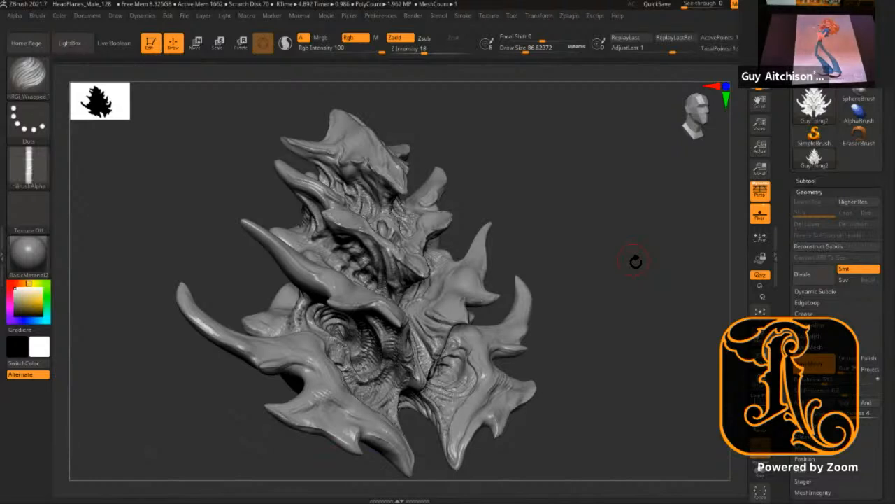
pyautogui.moveTo(613, 278)
pyautogui.mouseDown()
pyautogui.moveTo(606, 306)
pyautogui.moveTo(620, 326)
pyautogui.moveTo(614, 304)
pyautogui.moveTo(655, 304)
pyautogui.moveTo(640, 172)
pyautogui.moveTo(691, 387)
pyautogui.moveTo(662, 426)
pyautogui.moveTo(580, 431)
pyautogui.moveTo(636, 385)
pyautogui.moveTo(661, 377)
pyautogui.moveTo(664, 398)
pyautogui.moveTo(660, 378)
pyautogui.moveTo(636, 370)
pyautogui.moveTo(651, 336)
pyautogui.mouseUp()
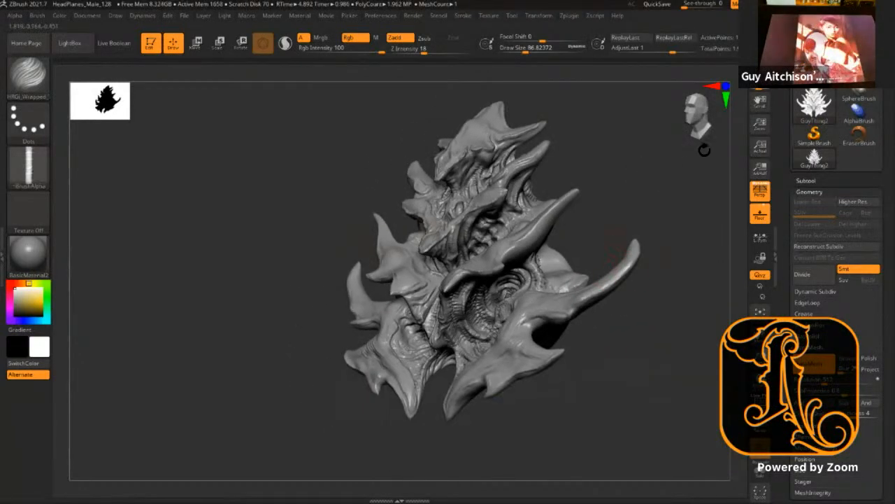
# Step: View the skull relief panel from an oblique angle and straight from the front
pyautogui.moveTo(887, 102); pyautogui.dragTo(887, 136)
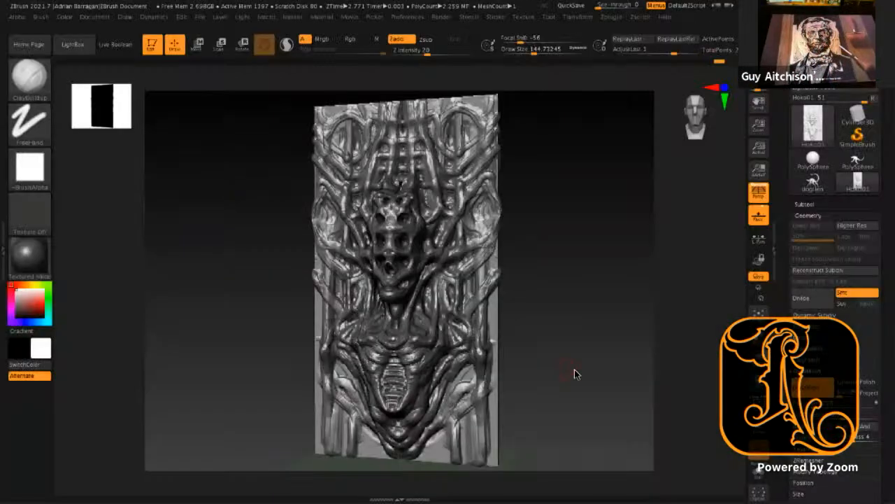
pyautogui.moveTo(578, 298)
pyautogui.mouseDown()
pyautogui.moveTo(553, 298)
pyautogui.moveTo(514, 373)
pyautogui.mouseUp()
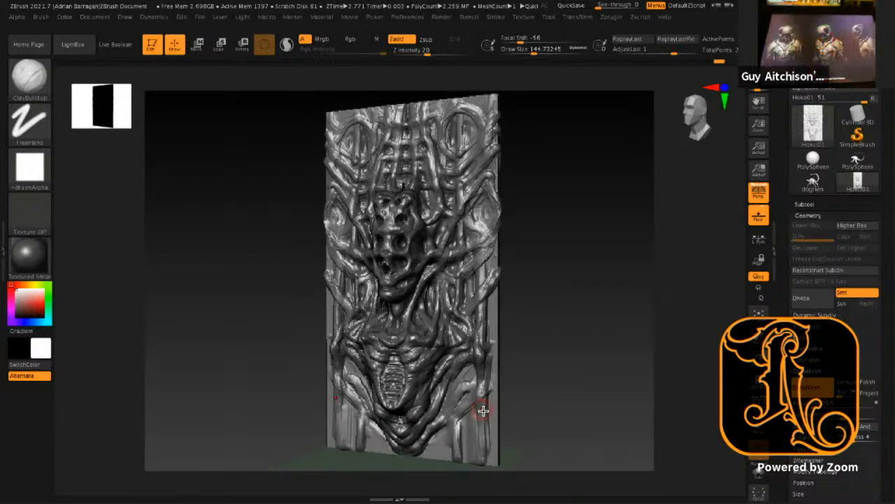
pyautogui.moveTo(571, 293); pyautogui.dragTo(557, 295)
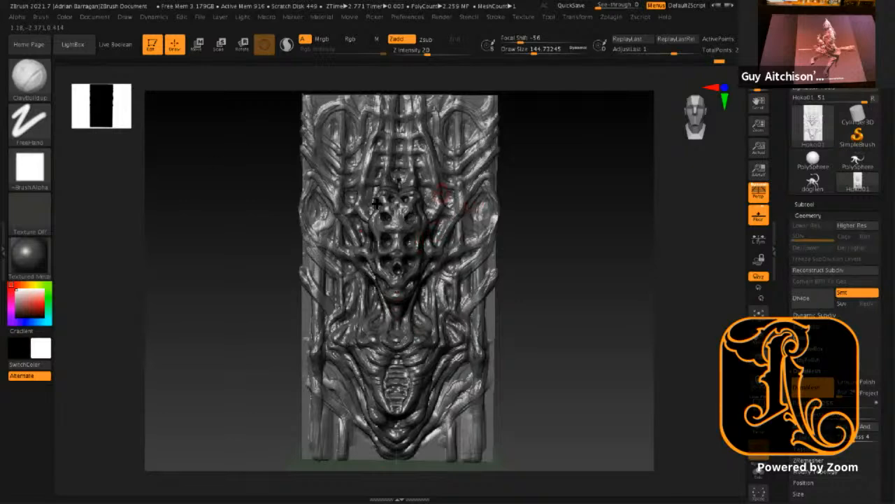
# Step: Turn off symmetry for the relief panel and try a one-sided diagonal branch beside the skull
pyautogui.click(579, 16)
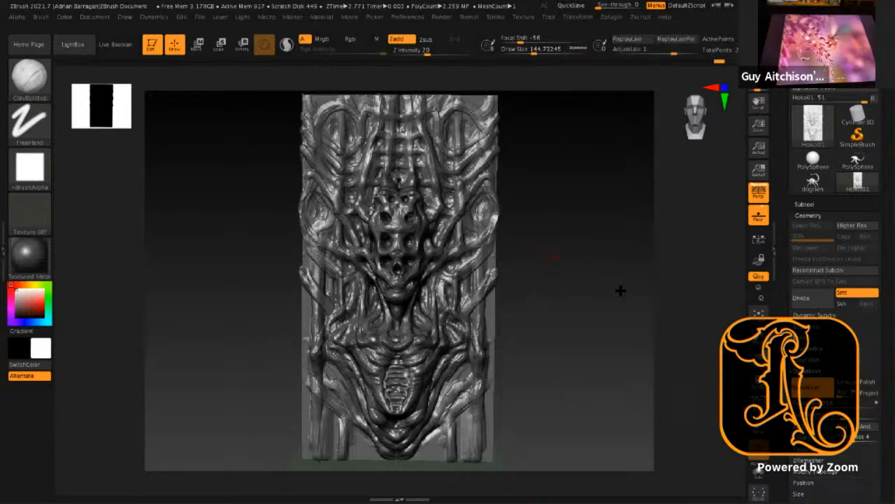
pyautogui.click(579, 17)
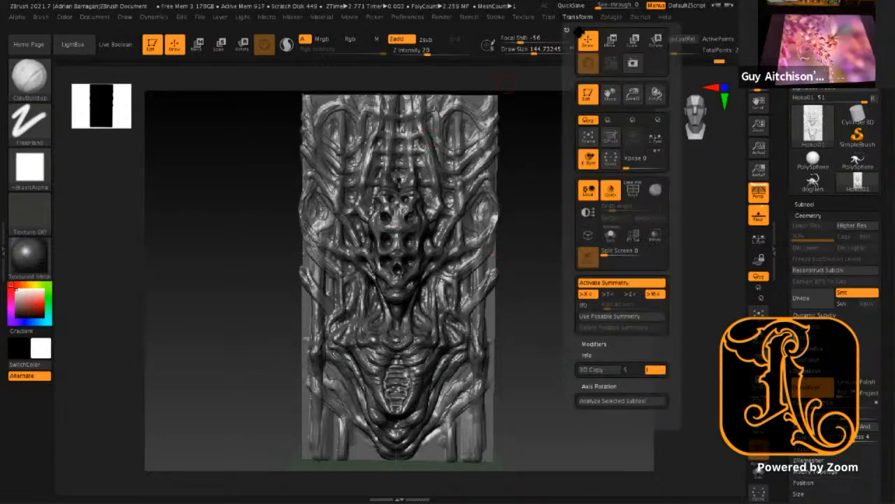
pyautogui.click(627, 282)
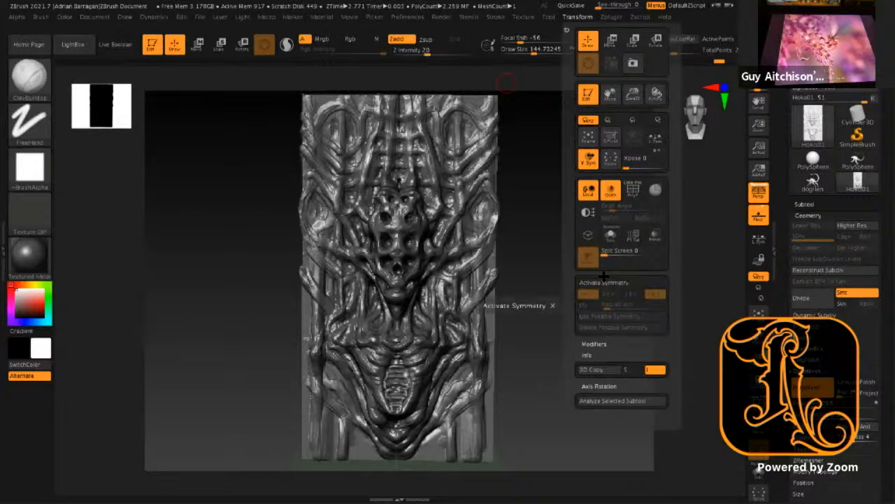
pyautogui.moveTo(386, 197)
pyautogui.mouseDown()
pyautogui.moveTo(349, 248)
pyautogui.moveTo(441, 148)
pyautogui.moveTo(473, 138)
pyautogui.moveTo(366, 224)
pyautogui.moveTo(302, 305)
pyautogui.moveTo(468, 117)
pyautogui.moveTo(496, 112)
pyautogui.moveTo(441, 147)
pyautogui.moveTo(302, 308)
pyautogui.mouseUp()
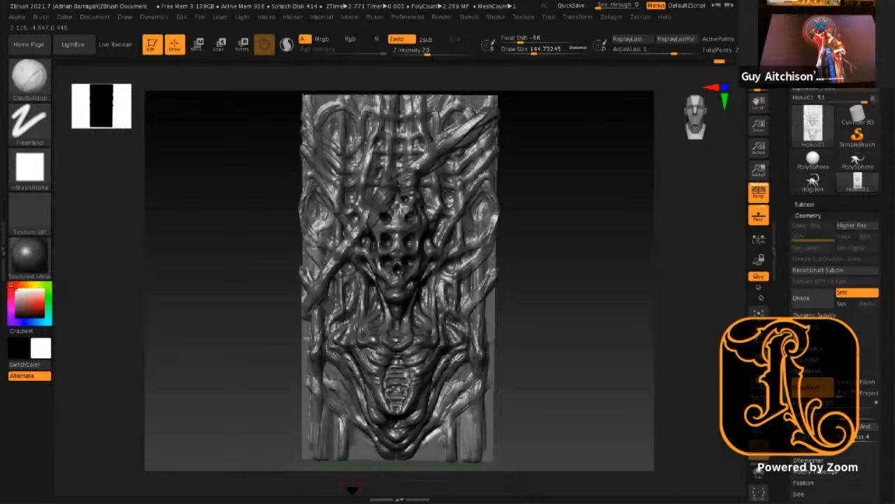
pyautogui.hotkey('ctrl', 'z')
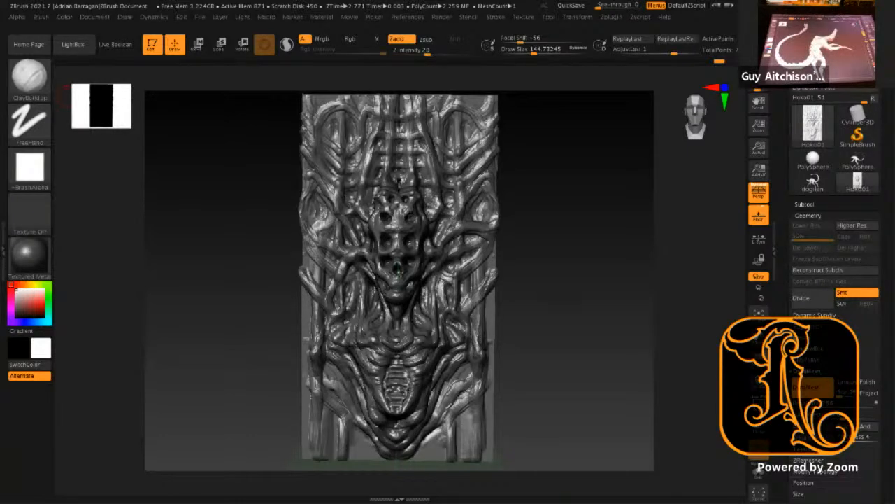
# Step: Clear the canvas and switch to the ZBrush window holding the long-tailed creature
pyautogui.hotkey('ctrl', 'n')
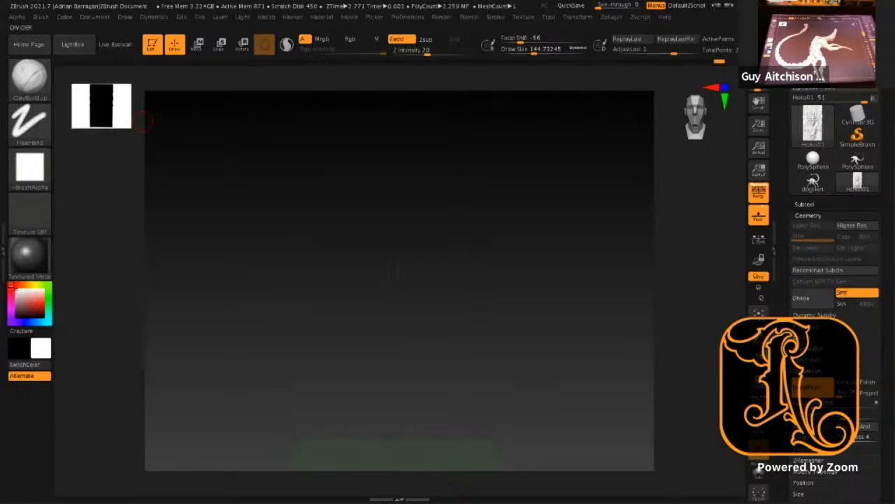
pyautogui.press('super+Tab')
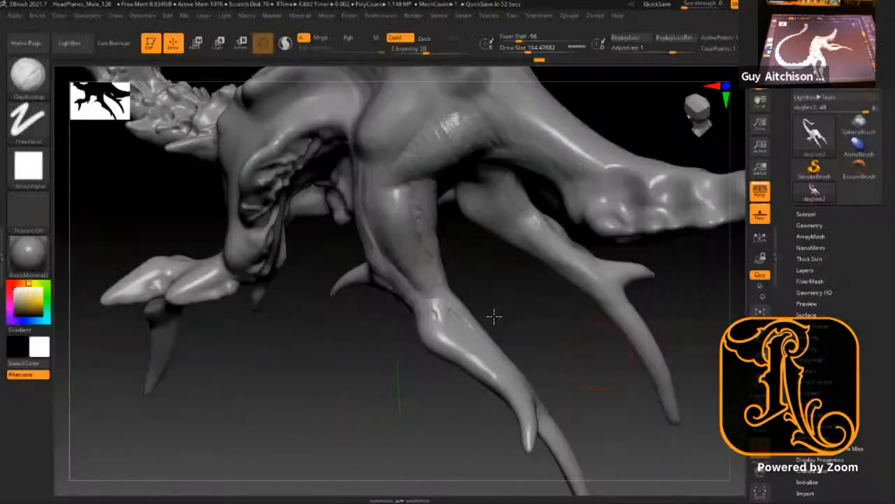
# Step: Build up sinewy ridges along the long-tailed creature's lower foreleg with ClayBuildup at a draw size of about 62
pyautogui.moveTo(494, 316)
pyautogui.mouseDown()
pyautogui.moveTo(392, 268)
pyautogui.moveTo(413, 282)
pyautogui.mouseUp()
pyautogui.moveTo(372, 251)
pyautogui.mouseDown()
pyautogui.moveTo(404, 273)
pyautogui.moveTo(424, 305)
pyautogui.mouseUp()
pyautogui.moveTo(394, 263); pyautogui.dragTo(424, 326)
pyautogui.press('s')
pyautogui.moveTo(416, 295); pyautogui.dragTo(410, 290)
pyautogui.moveTo(383, 257); pyautogui.dragTo(454, 348)
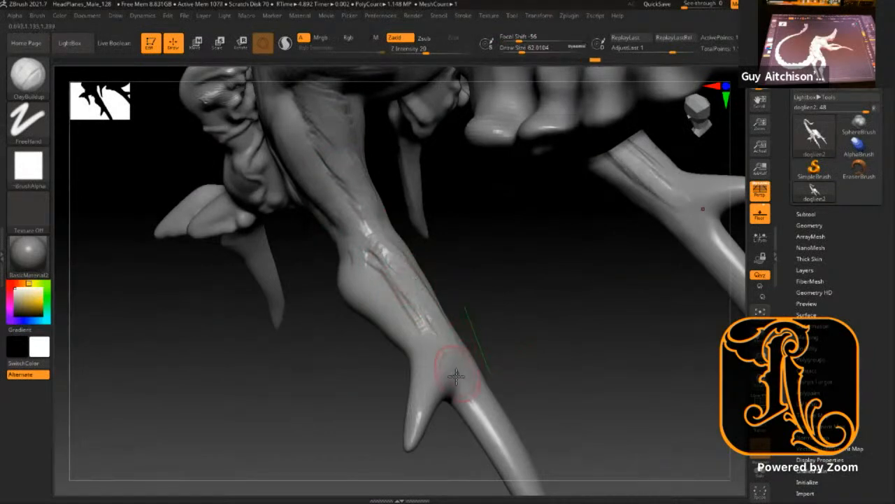
# Step: Preview the whole creature in BasicMaterial and return it to BasicMaterial2
pyautogui.moveTo(532, 332); pyautogui.dragTo(631, 344)
pyautogui.keyDown('alt'); pyautogui.moveTo(639, 378); pyautogui.dragTo(663, 279); pyautogui.keyUp('alt')
pyautogui.moveTo(660, 318); pyautogui.dragTo(637, 319)
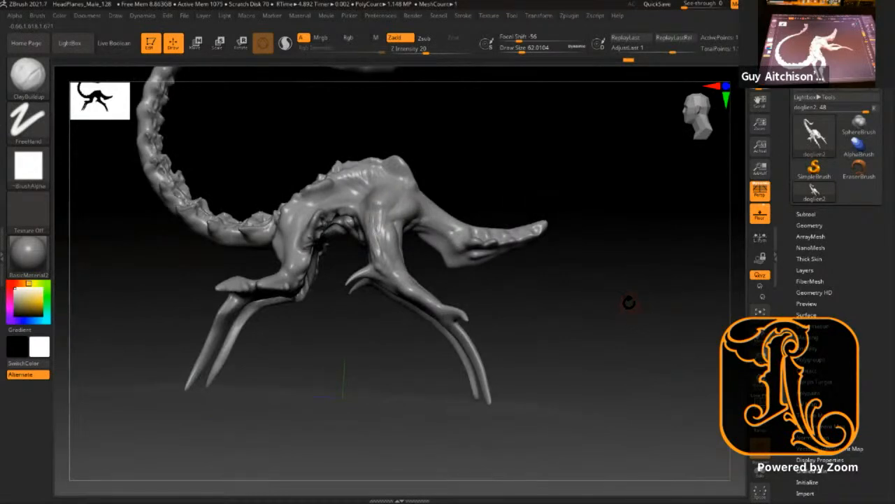
pyautogui.moveTo(641, 325); pyautogui.dragTo(545, 282)
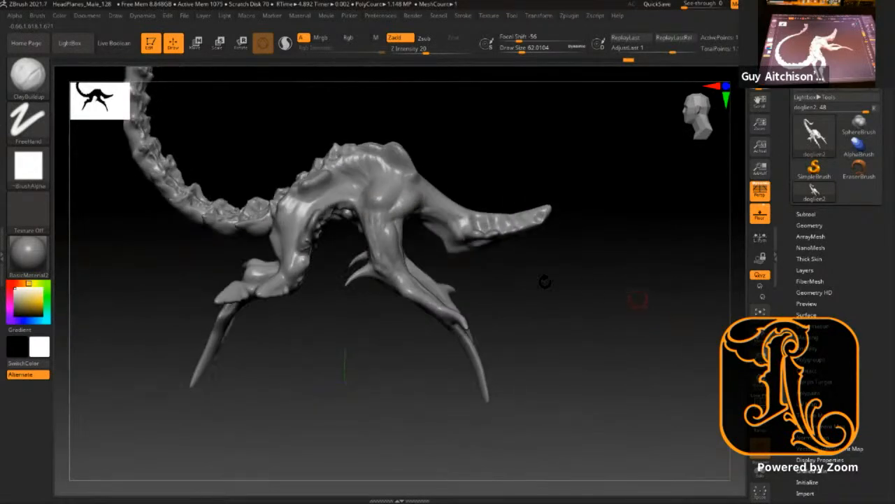
pyautogui.click(28, 253)
pyautogui.moveTo(168, 390)
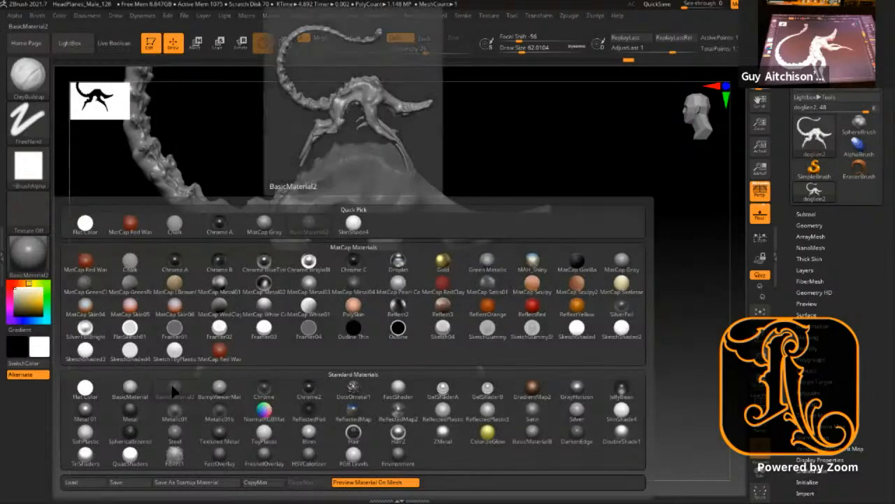
pyautogui.click(131, 390)
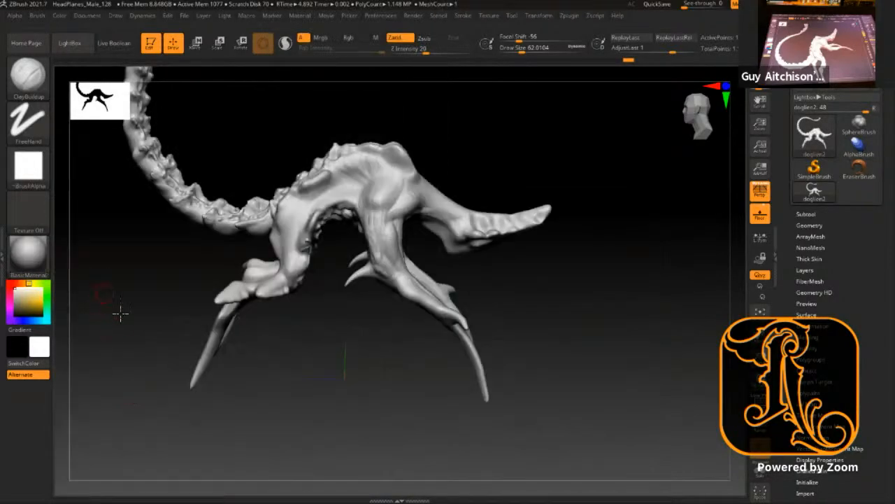
pyautogui.click(28, 253)
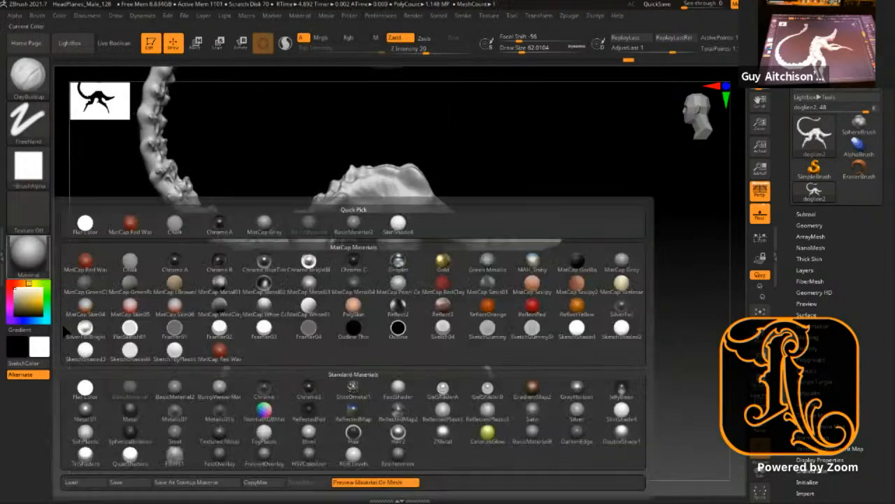
pyautogui.click(177, 396)
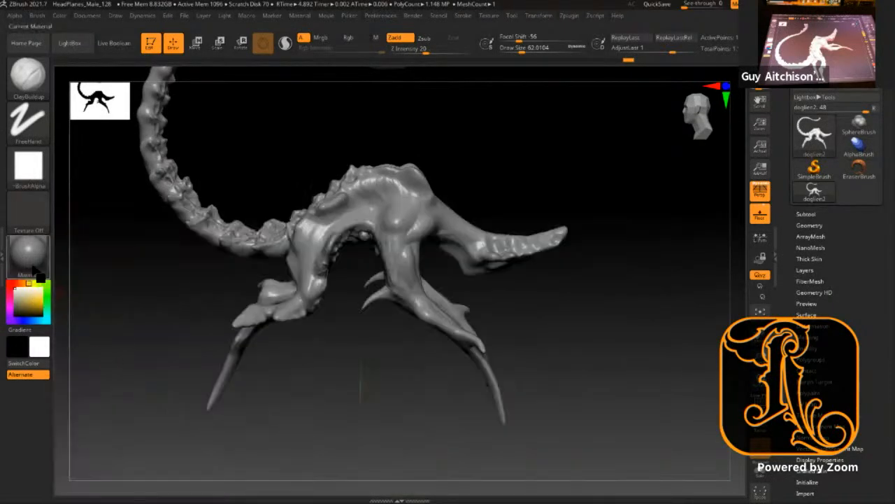
# Step: Preview the creature in SkinShade4 and restore BasicMaterial2
pyautogui.click(37, 270)
pyautogui.moveTo(154, 374)
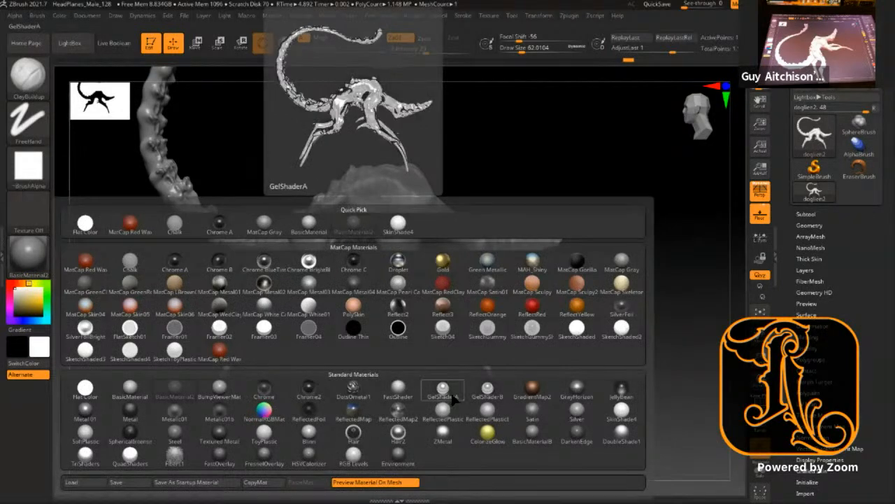
pyautogui.click(623, 415)
pyautogui.scroll(5, 631, 385)
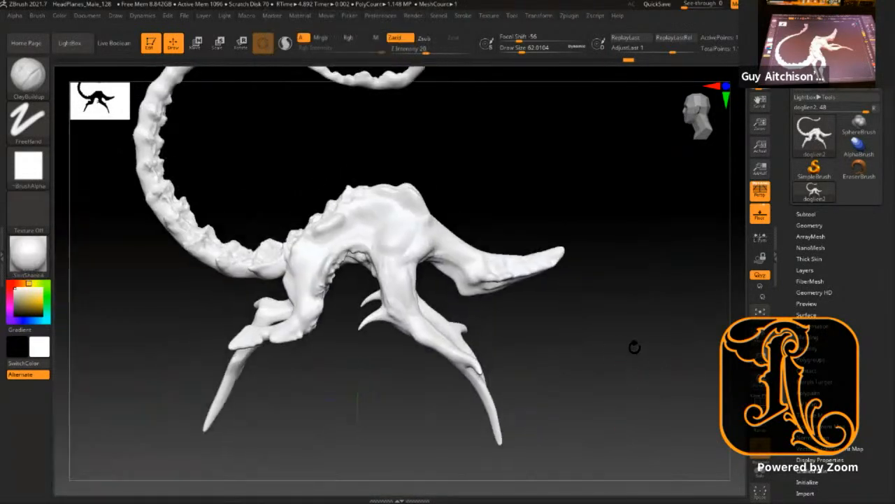
pyautogui.moveTo(645, 365); pyautogui.dragTo(465, 343)
pyautogui.click(37, 256)
pyautogui.click(170, 393)
# Step: Preview the creature in MatCap Red Wax and switch it back to BasicMaterial2
pyautogui.click(39, 258)
pyautogui.click(134, 222)
pyautogui.keyDown('alt'); pyautogui.moveTo(569, 338); pyautogui.dragTo(447, 336); pyautogui.keyUp('alt')
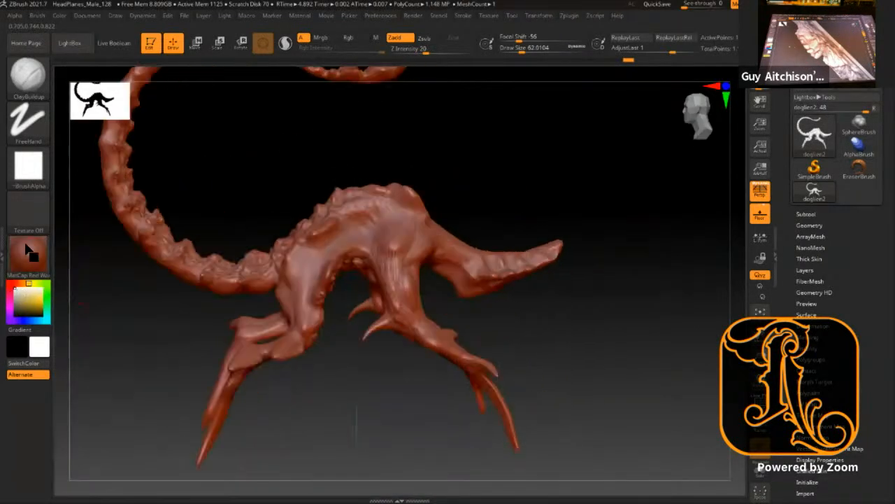
pyautogui.click(29, 253)
pyautogui.click(187, 396)
# Step: Build up a rounded knob at the top of the lower foreleg, raising the draw size to about 71
pyautogui.moveTo(522, 305)
pyautogui.mouseDown()
pyautogui.moveTo(497, 262)
pyautogui.moveTo(538, 322)
pyautogui.moveTo(487, 354)
pyautogui.moveTo(452, 344)
pyautogui.moveTo(586, 244)
pyautogui.moveTo(289, 287)
pyautogui.mouseUp()
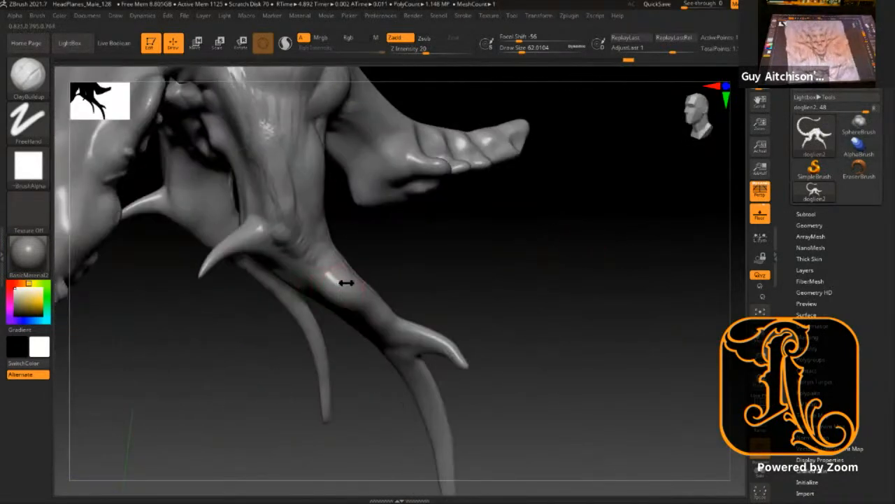
pyautogui.moveTo(335, 301); pyautogui.dragTo(340, 282)
pyautogui.moveTo(414, 266)
pyautogui.mouseDown()
pyautogui.moveTo(388, 261)
pyautogui.moveTo(337, 283)
pyautogui.mouseUp()
pyautogui.moveTo(414, 212); pyautogui.dragTo(338, 291)
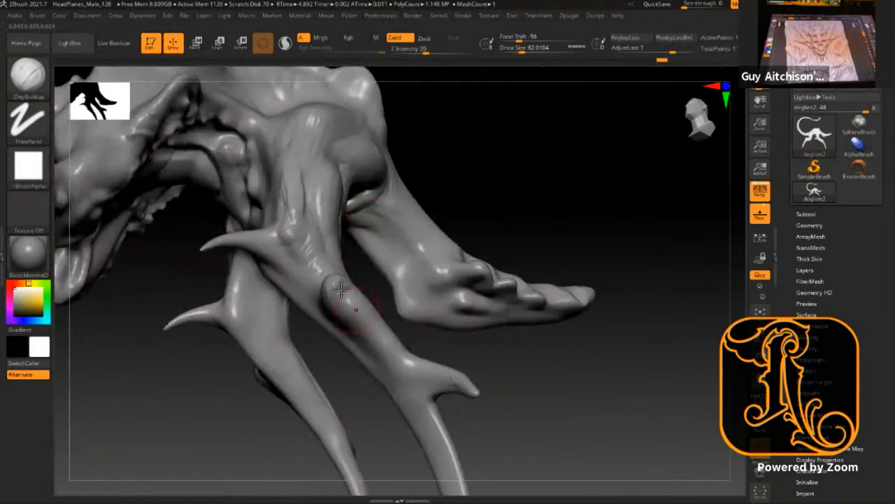
pyautogui.moveTo(470, 348)
pyautogui.mouseDown()
pyautogui.moveTo(294, 343)
pyautogui.moveTo(368, 314)
pyautogui.moveTo(389, 355)
pyautogui.mouseUp()
pyautogui.press(']')
pyautogui.moveTo(377, 316)
pyautogui.mouseDown()
pyautogui.moveTo(390, 357)
pyautogui.moveTo(377, 330)
pyautogui.moveTo(378, 357)
pyautogui.mouseUp()
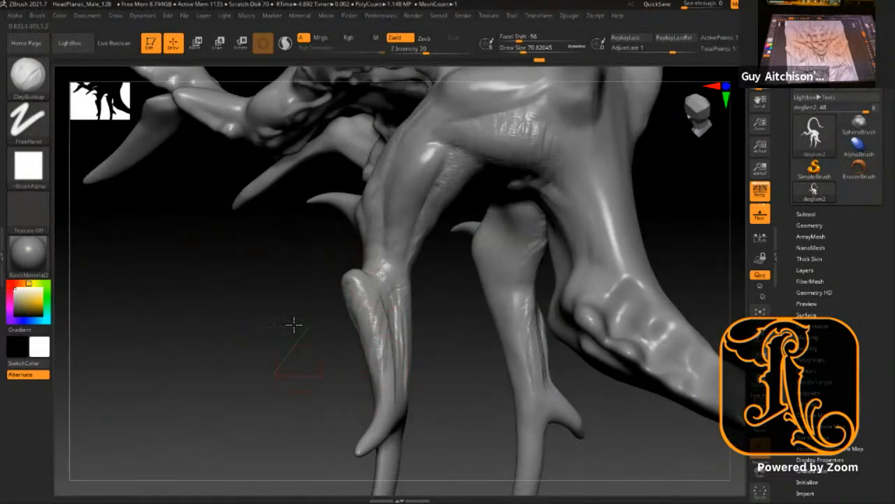
# Step: Bring the foreleg's knob into side view and switch the sculpting brush to Move
pyautogui.press('f')
pyautogui.moveTo(304, 340); pyautogui.dragTo(510, 356)
pyautogui.press('b')
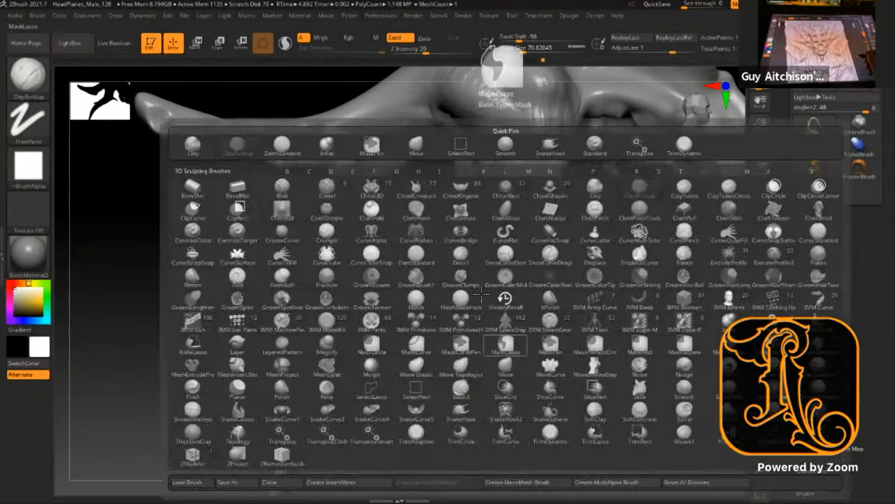
pyautogui.press('m')
pyautogui.press('v')
# Step: Try pulling the foreleg's knob outward in different directions, undoing each attempt
pyautogui.moveTo(480, 296); pyautogui.dragTo(553, 304)
pyautogui.hotkey('ctrl', 'z')
pyautogui.moveTo(479, 294)
pyautogui.mouseDown()
pyautogui.moveTo(530, 295)
pyautogui.moveTo(400, 266)
pyautogui.moveTo(336, 265)
pyautogui.mouseUp()
pyautogui.hotkey('ctrl', 'z')
pyautogui.hotkey('ctrl', 'z')
pyautogui.hotkey('ctrl', 'z')
# Step: Pull the knob at the top of the lower foreleg backward into a tapered spur
pyautogui.moveTo(496, 290); pyautogui.dragTo(550, 298)
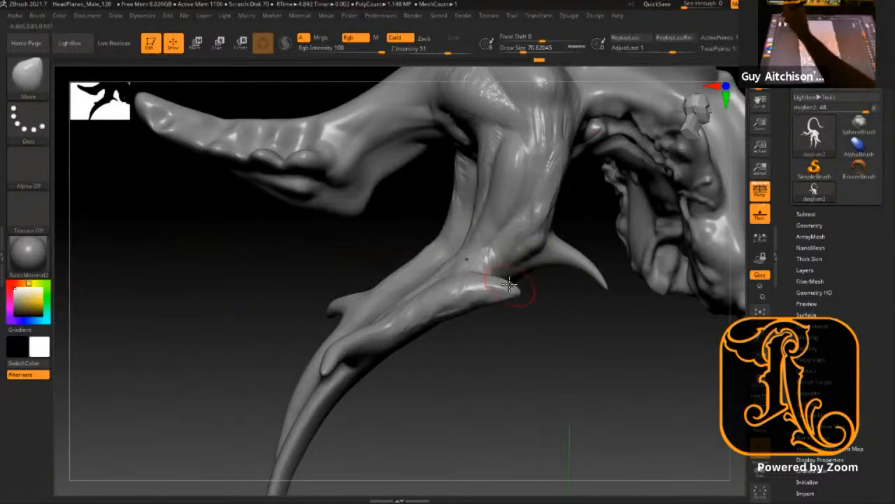
pyautogui.moveTo(482, 350)
pyautogui.mouseDown()
pyautogui.moveTo(480, 370)
pyautogui.moveTo(532, 359)
pyautogui.moveTo(564, 390)
pyautogui.moveTo(552, 337)
pyautogui.moveTo(534, 319)
pyautogui.moveTo(549, 299)
pyautogui.moveTo(506, 314)
pyautogui.moveTo(525, 305)
pyautogui.mouseUp()
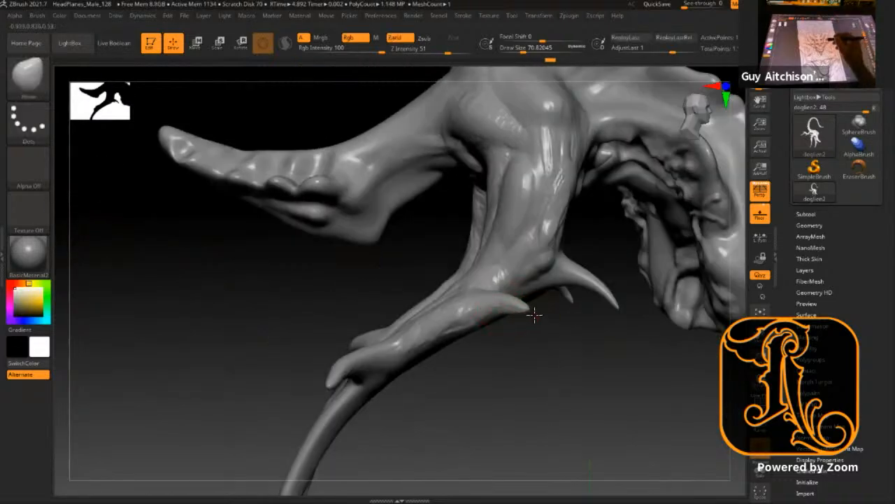
# Step: Curve the tip of the lower foreleg's forked spike downward and reduce the draw size to about 49
pyautogui.moveTo(518, 328)
pyautogui.mouseDown()
pyautogui.moveTo(568, 420)
pyautogui.moveTo(527, 349)
pyautogui.moveTo(448, 329)
pyautogui.moveTo(396, 301)
pyautogui.moveTo(482, 267)
pyautogui.moveTo(532, 221)
pyautogui.moveTo(566, 262)
pyautogui.moveTo(566, 306)
pyautogui.moveTo(609, 258)
pyautogui.moveTo(631, 253)
pyautogui.mouseUp()
pyautogui.press('s')
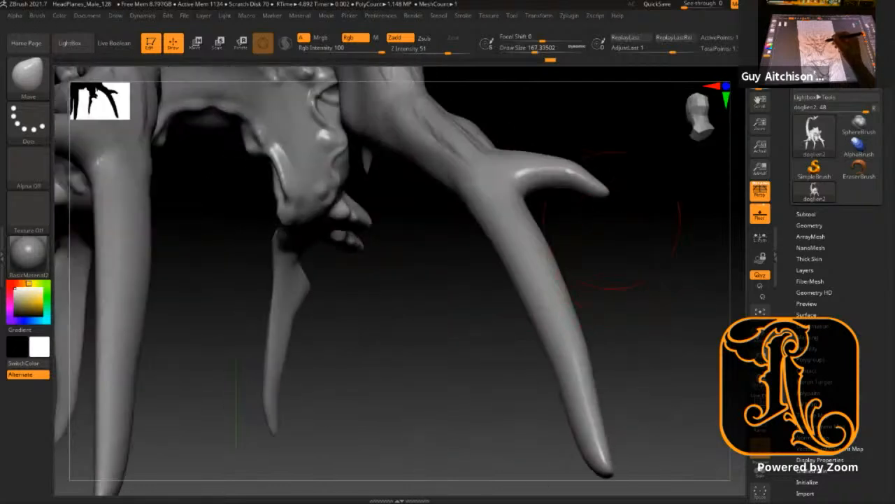
pyautogui.moveTo(607, 191)
pyautogui.mouseDown()
pyautogui.moveTo(611, 224)
pyautogui.moveTo(607, 208)
pyautogui.moveTo(585, 190)
pyautogui.mouseUp()
pyautogui.press('s')
# Step: Remesh the creature with DynaMesh
pyautogui.click(810, 224)
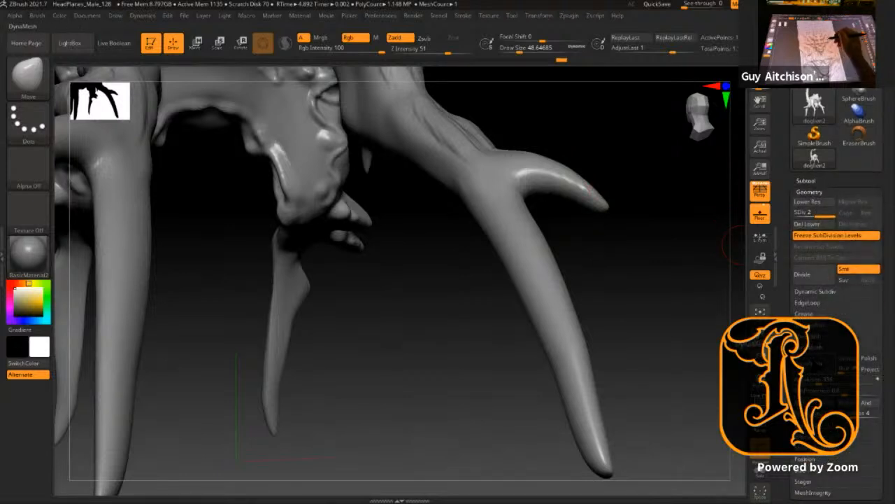
pyautogui.click(813, 364)
pyautogui.click(720, 383)
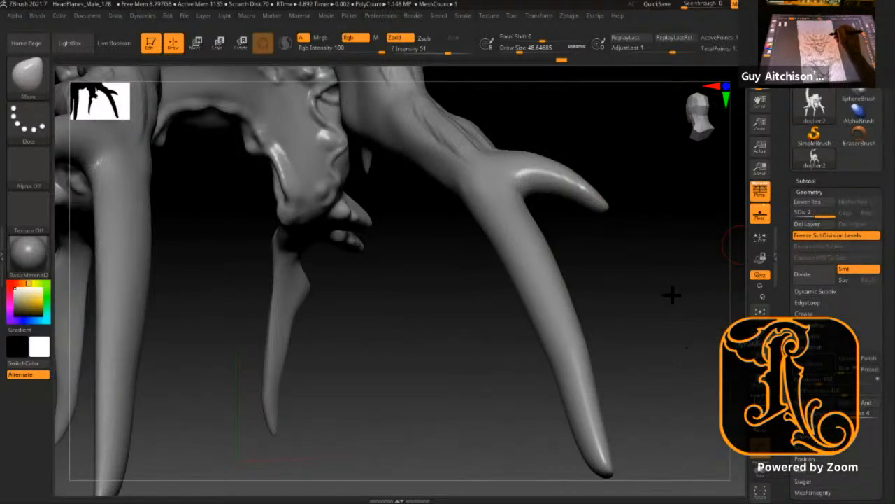
# Step: Switch to the ClayBuildup brush and build up the creature's chest muscles from below
pyautogui.keyDown('alt'); pyautogui.moveTo(668, 350); pyautogui.dragTo(523, 396); pyautogui.keyUp('alt')
pyautogui.moveTo(529, 359)
pyautogui.mouseDown()
pyautogui.moveTo(536, 374)
pyautogui.moveTo(538, 367)
pyautogui.mouseUp()
pyautogui.press('b')
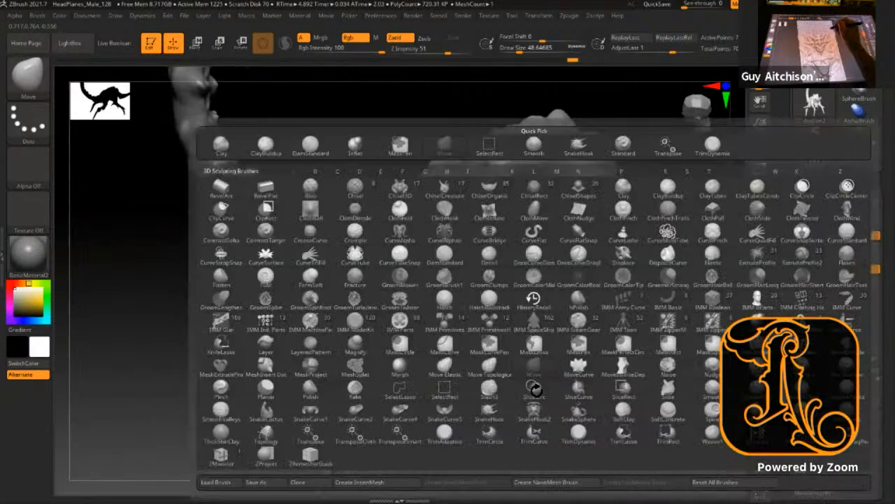
pyautogui.press('c')
pyautogui.press('b')
pyautogui.moveTo(475, 385)
pyautogui.mouseDown()
pyautogui.moveTo(611, 345)
pyautogui.moveTo(525, 394)
pyautogui.moveTo(539, 410)
pyautogui.moveTo(638, 342)
pyautogui.moveTo(636, 233)
pyautogui.moveTo(667, 300)
pyautogui.moveTo(411, 222)
pyautogui.moveTo(602, 322)
pyautogui.moveTo(616, 303)
pyautogui.moveTo(605, 286)
pyautogui.moveTo(486, 271)
pyautogui.moveTo(458, 340)
pyautogui.moveTo(474, 320)
pyautogui.mouseUp()
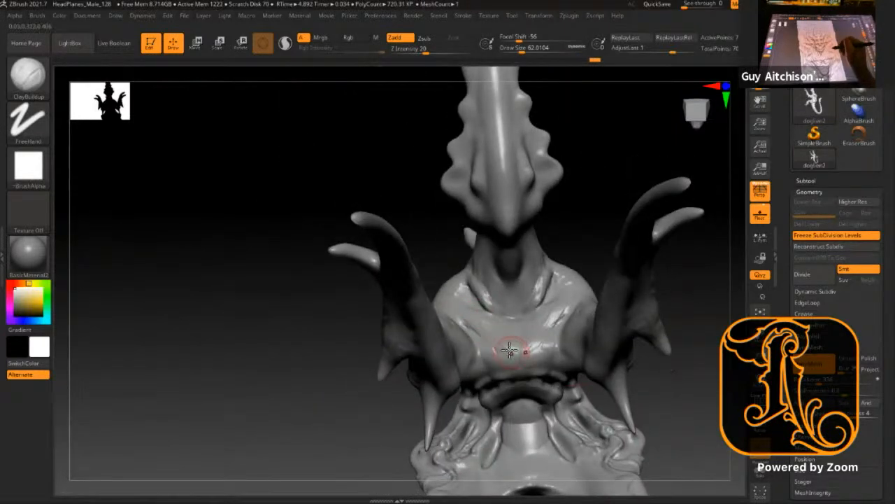
# Step: Switch to the DamStandard brush and carve a groove down the middle of the chest
pyautogui.press('b')
pyautogui.press('d')
pyautogui.press('s')
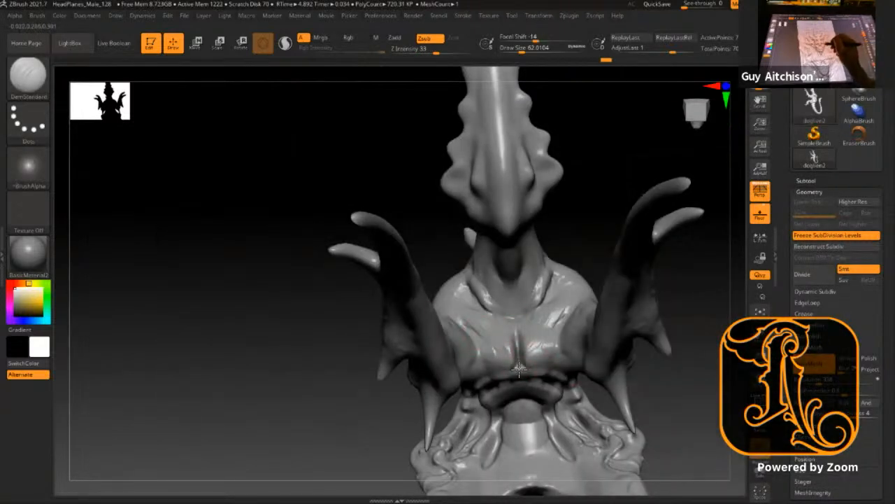
# Step: Carve creases outward from the central groove across both sides of the creature's chest with the DamStandard brush
pyautogui.moveTo(680, 402)
pyautogui.mouseDown()
pyautogui.moveTo(616, 371)
pyautogui.moveTo(520, 366)
pyautogui.mouseUp()
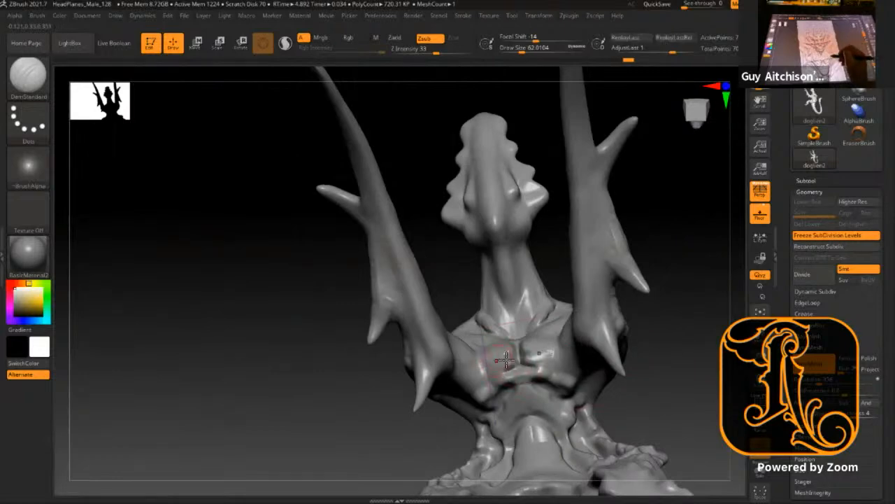
pyautogui.moveTo(706, 375); pyautogui.dragTo(717, 449)
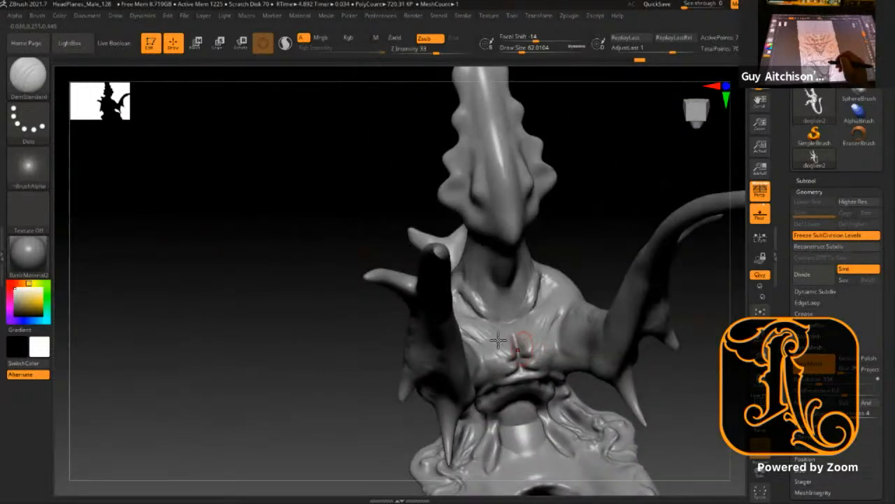
pyautogui.moveTo(497, 329); pyautogui.dragTo(519, 332)
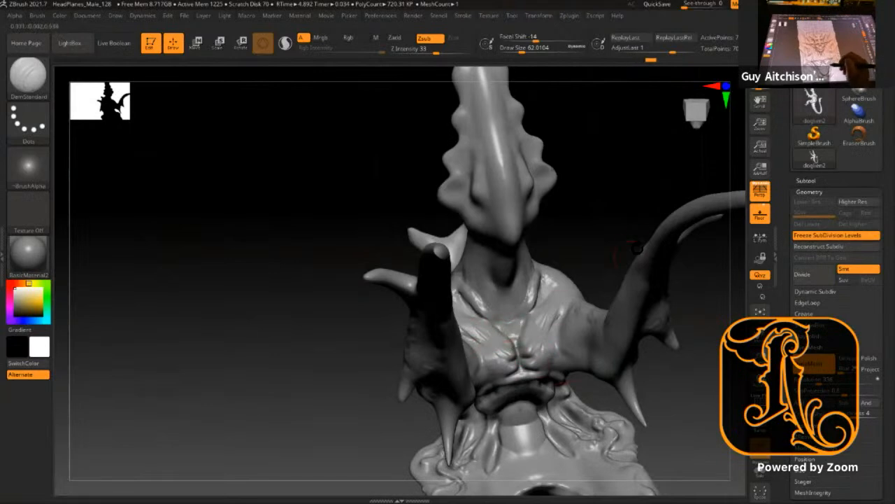
pyautogui.moveTo(617, 273); pyautogui.dragTo(532, 329)
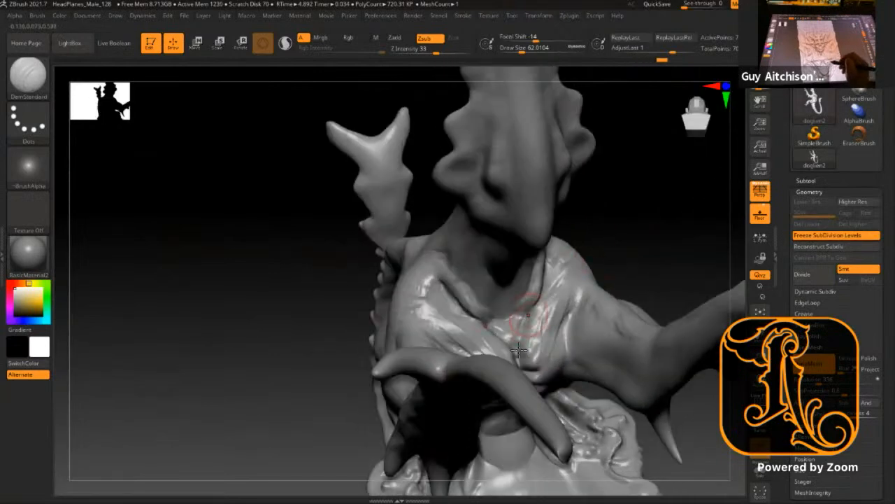
pyautogui.moveTo(636, 260)
pyautogui.mouseDown()
pyautogui.moveTo(635, 230)
pyautogui.moveTo(517, 343)
pyautogui.moveTo(498, 341)
pyautogui.mouseUp()
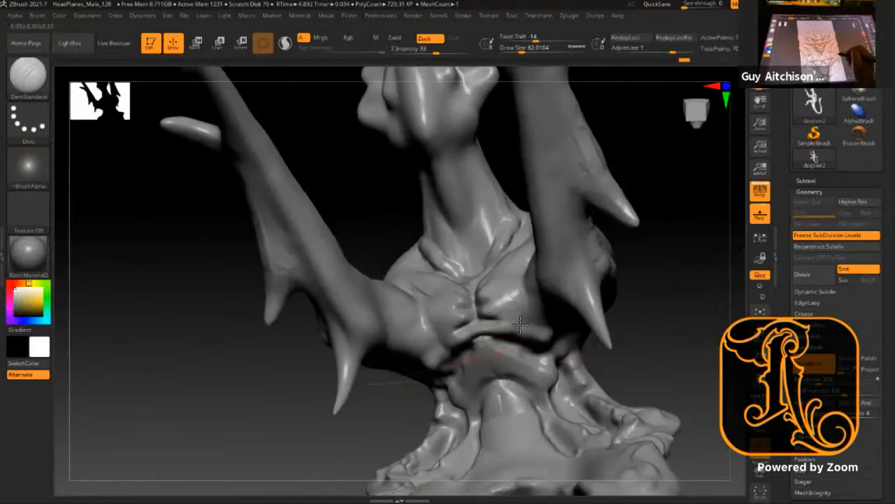
# Step: Reduce the draw size to about 39 and carve finer wrinkles around the middle of the chest and up toward the shoulder
pyautogui.press('s')
pyautogui.moveTo(490, 304); pyautogui.dragTo(519, 284)
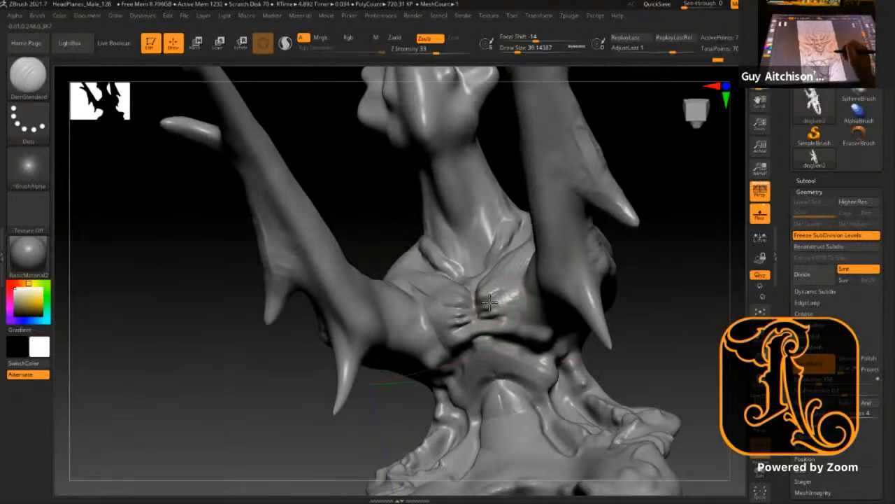
pyautogui.moveTo(707, 331); pyautogui.dragTo(700, 213)
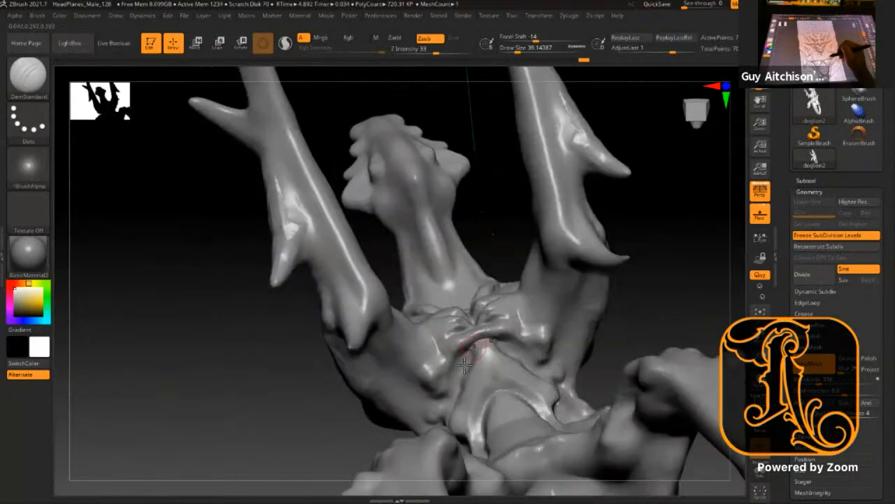
pyautogui.moveTo(627, 313)
pyautogui.mouseDown()
pyautogui.moveTo(700, 300)
pyautogui.moveTo(710, 340)
pyautogui.moveTo(688, 301)
pyautogui.moveTo(652, 321)
pyautogui.moveTo(676, 300)
pyautogui.moveTo(658, 371)
pyautogui.moveTo(688, 379)
pyautogui.moveTo(280, 185)
pyautogui.moveTo(407, 268)
pyautogui.moveTo(363, 227)
pyautogui.mouseUp()
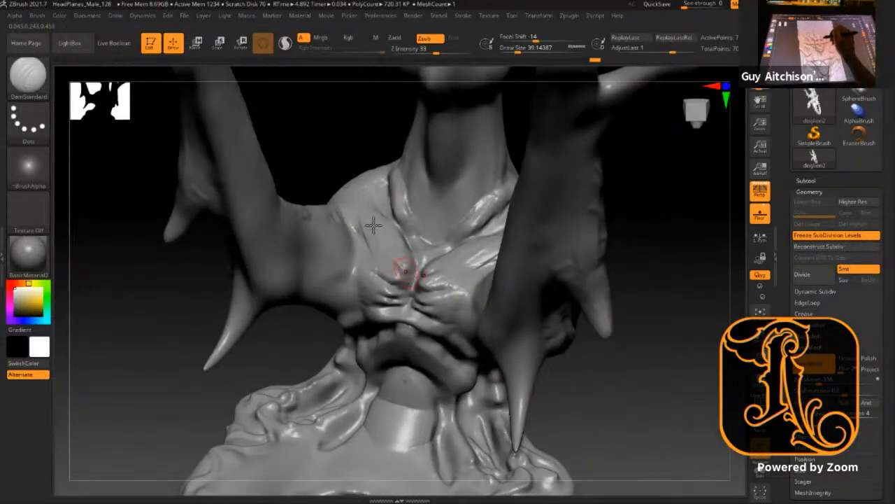
pyautogui.moveTo(406, 271)
pyautogui.mouseDown()
pyautogui.moveTo(373, 220)
pyautogui.moveTo(360, 230)
pyautogui.moveTo(389, 275)
pyautogui.moveTo(378, 264)
pyautogui.moveTo(335, 193)
pyautogui.mouseUp()
# Step: Carve a row of rib-like notches and nested arched creases into the underside just below the chest
pyautogui.moveTo(676, 398)
pyautogui.mouseDown()
pyautogui.moveTo(679, 382)
pyautogui.moveTo(632, 286)
pyautogui.moveTo(670, 338)
pyautogui.moveTo(550, 239)
pyautogui.moveTo(435, 298)
pyautogui.moveTo(446, 310)
pyautogui.moveTo(437, 322)
pyautogui.mouseUp()
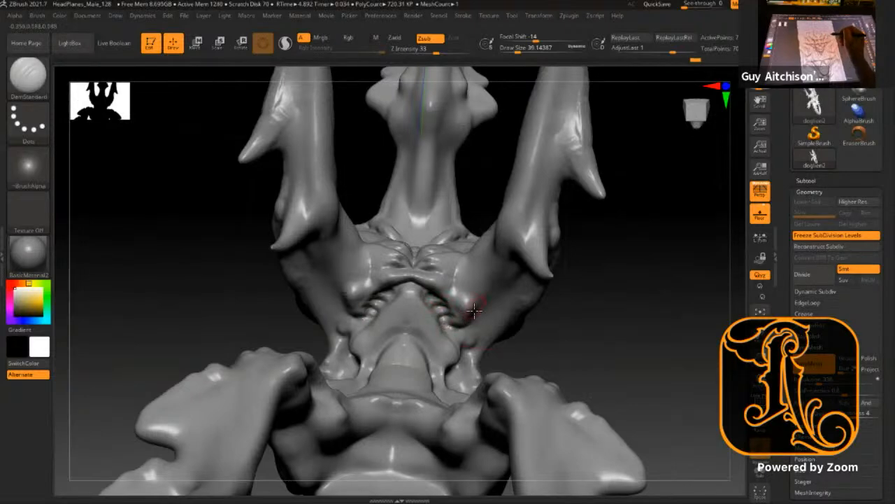
pyautogui.moveTo(461, 341); pyautogui.dragTo(410, 336)
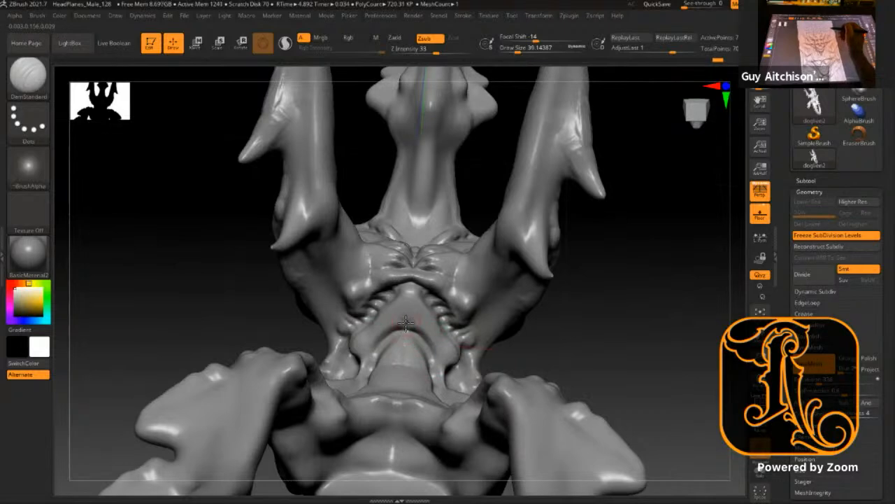
pyautogui.moveTo(416, 317)
pyautogui.mouseDown()
pyautogui.moveTo(406, 314)
pyautogui.moveTo(410, 302)
pyautogui.mouseUp()
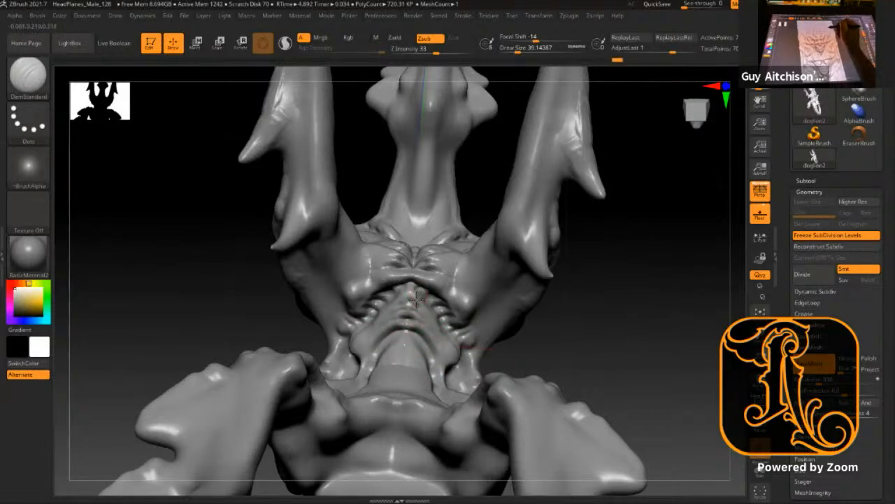
pyautogui.moveTo(442, 337)
pyautogui.mouseDown()
pyautogui.moveTo(425, 350)
pyautogui.moveTo(433, 376)
pyautogui.mouseUp()
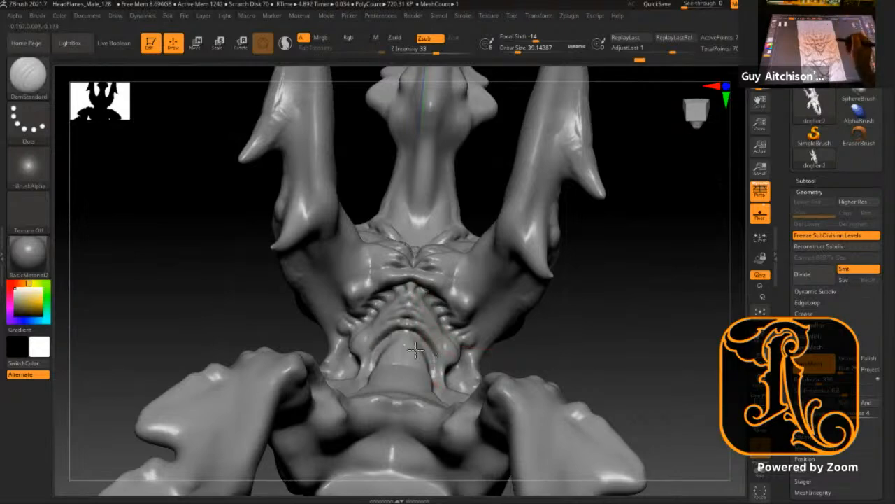
# Step: Switch to the ClayBuildup brush, raise the draw size to about 80 and build up long muscle strands along the hind thigh
pyautogui.moveTo(625, 356)
pyautogui.keyDown('alt'); pyautogui.mouseDown()
pyautogui.moveTo(646, 364)
pyautogui.moveTo(639, 389)
pyautogui.moveTo(642, 262)
pyautogui.moveTo(642, 366)
pyautogui.moveTo(394, 384)
pyautogui.moveTo(547, 328)
pyautogui.mouseUp(); pyautogui.keyUp('alt')
pyautogui.moveTo(524, 413)
pyautogui.keyDown('alt'); pyautogui.mouseDown()
pyautogui.moveTo(473, 317)
pyautogui.moveTo(486, 350)
pyautogui.mouseUp(); pyautogui.keyUp('alt')
pyautogui.press('b')
pyautogui.press('c')
pyautogui.press('b')
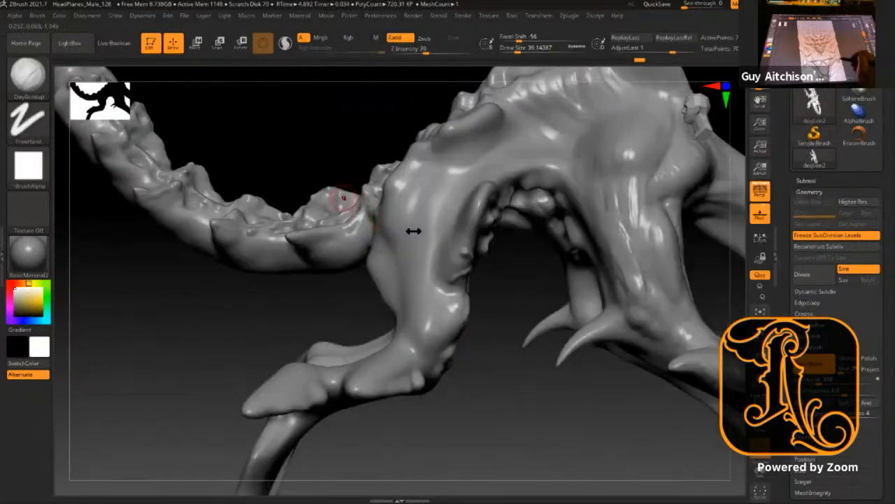
pyautogui.press(']')
pyautogui.press(']')
pyautogui.moveTo(411, 246)
pyautogui.mouseDown()
pyautogui.moveTo(421, 301)
pyautogui.moveTo(413, 305)
pyautogui.mouseUp()
pyautogui.moveTo(426, 273)
pyautogui.mouseDown()
pyautogui.moveTo(408, 222)
pyautogui.moveTo(382, 231)
pyautogui.mouseUp()
pyautogui.moveTo(501, 392); pyautogui.dragTo(391, 238)
pyautogui.moveTo(416, 267); pyautogui.dragTo(430, 321)
pyautogui.moveTo(418, 202)
pyautogui.mouseDown()
pyautogui.moveTo(435, 195)
pyautogui.moveTo(434, 255)
pyautogui.mouseUp()
pyautogui.moveTo(456, 184); pyautogui.dragTo(443, 270)
pyautogui.moveTo(435, 181); pyautogui.dragTo(434, 205)
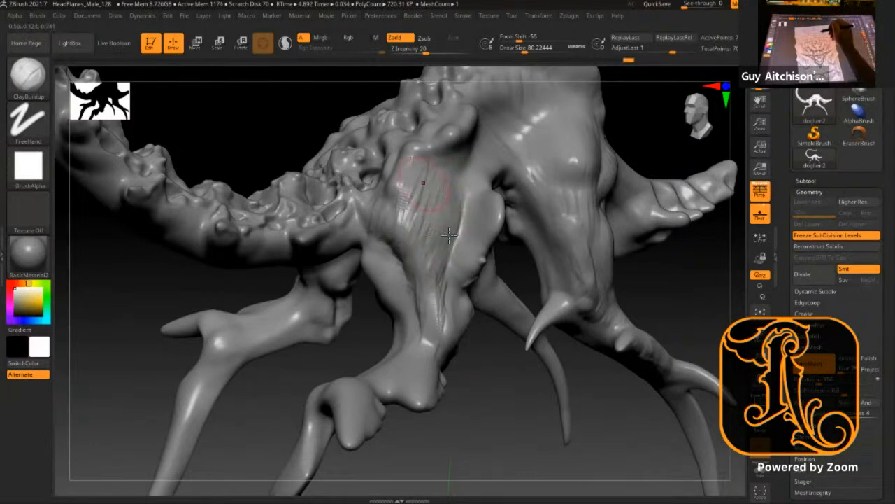
# Step: Build up more muscle volume on the upper and rear parts of the hind thigh near the tail base
pyautogui.moveTo(476, 336)
pyautogui.keyDown('alt'); pyautogui.mouseDown()
pyautogui.moveTo(611, 285)
pyautogui.moveTo(476, 390)
pyautogui.moveTo(502, 412)
pyautogui.moveTo(484, 419)
pyautogui.moveTo(489, 468)
pyautogui.moveTo(539, 448)
pyautogui.mouseUp(); pyautogui.keyUp('alt')
pyautogui.moveTo(386, 208)
pyautogui.mouseDown()
pyautogui.moveTo(424, 276)
pyautogui.moveTo(409, 287)
pyautogui.moveTo(420, 185)
pyautogui.mouseUp()
pyautogui.moveTo(494, 368)
pyautogui.mouseDown()
pyautogui.moveTo(446, 345)
pyautogui.moveTo(437, 382)
pyautogui.moveTo(437, 304)
pyautogui.mouseUp()
pyautogui.moveTo(586, 246); pyautogui.dragTo(350, 259)
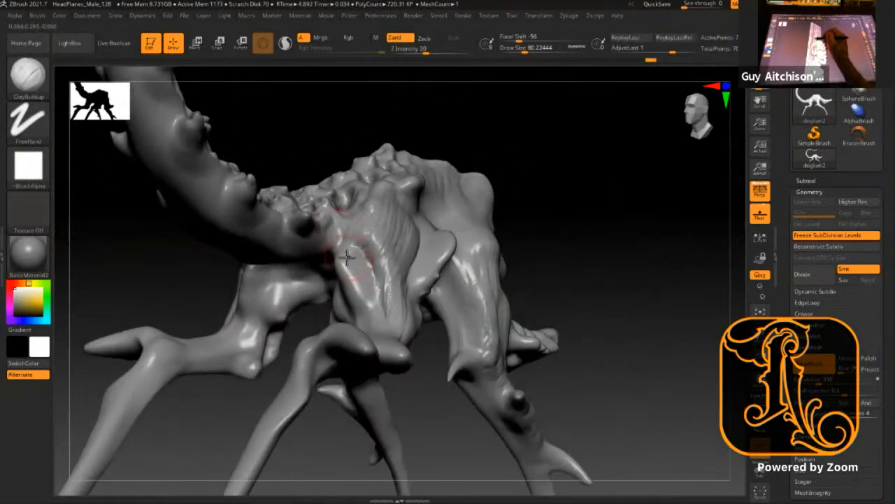
# Step: Switch to the Standard brush with Alpha 37, reduce the draw size to about 25 and sculpt short ridges across the rear thigh
pyautogui.press('[')
pyautogui.press('[')
pyautogui.press('b')
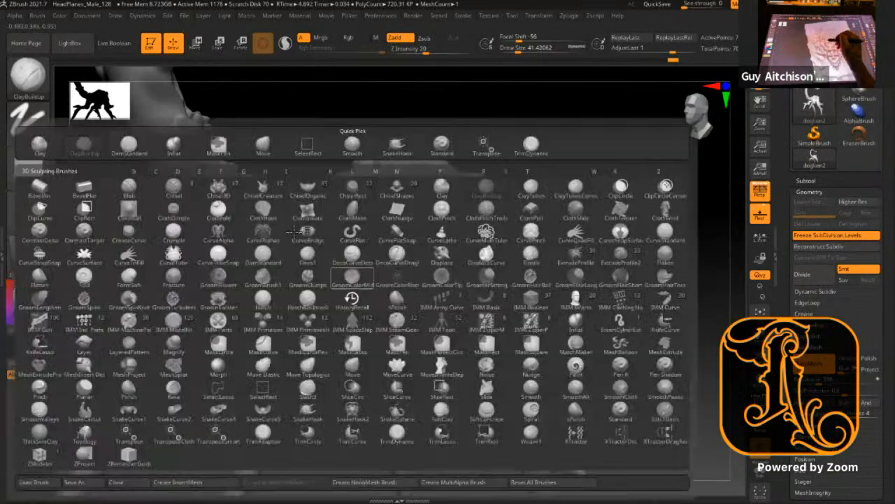
pyautogui.press('s')
pyautogui.press('t')
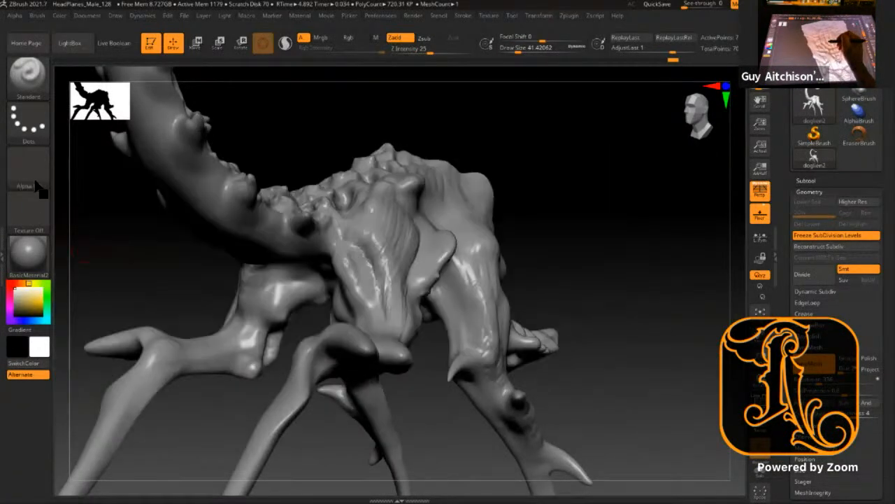
pyautogui.click(28, 168)
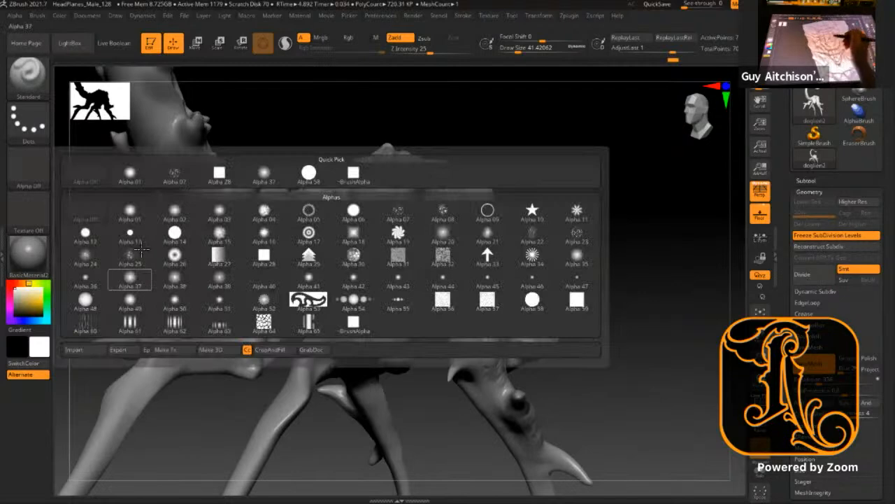
pyautogui.click(130, 277)
pyautogui.press('[')
pyautogui.press('[')
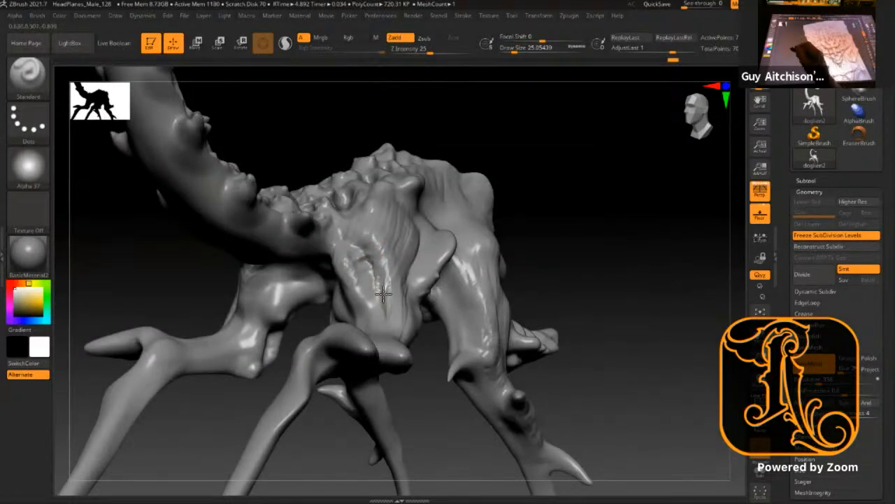
pyautogui.moveTo(364, 282); pyautogui.dragTo(368, 290)
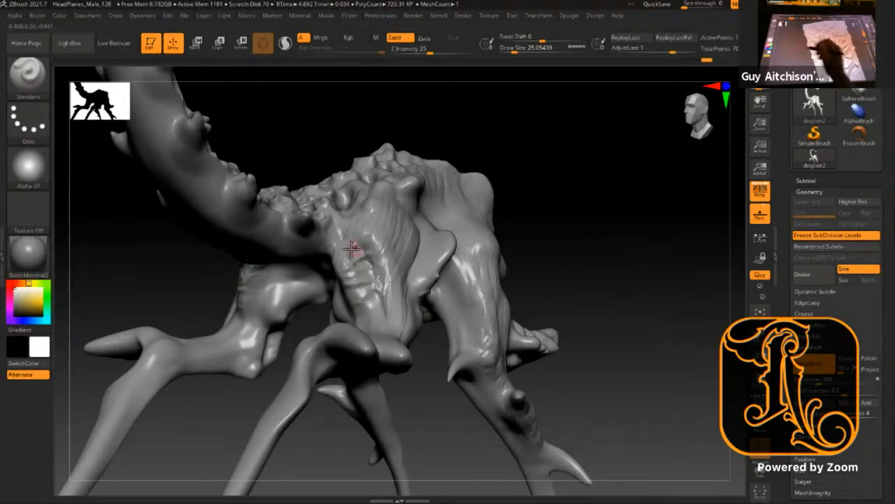
# Step: Raise the draw size to about 49 and sculpt the front flap of the hind thigh
pyautogui.moveTo(594, 186)
pyautogui.mouseDown()
pyautogui.moveTo(430, 222)
pyautogui.moveTo(449, 214)
pyautogui.moveTo(437, 214)
pyautogui.moveTo(434, 244)
pyautogui.mouseUp()
pyautogui.press('s')
pyautogui.press('s')
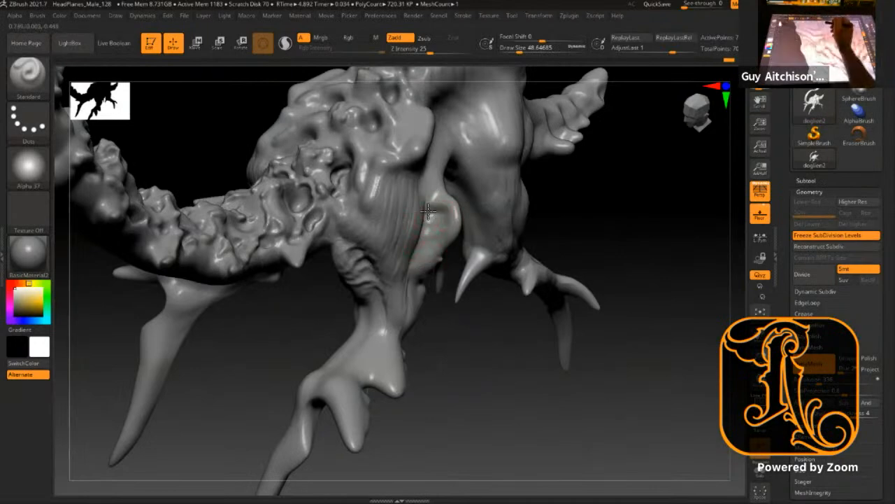
# Step: Reduce the draw size to about 23 and sculpt a row of narrow parallel ridges beneath the hip crest
pyautogui.moveTo(467, 316); pyautogui.dragTo(588, 294)
pyautogui.moveTo(410, 418); pyautogui.dragTo(490, 269)
pyautogui.moveTo(434, 340); pyautogui.dragTo(693, 172)
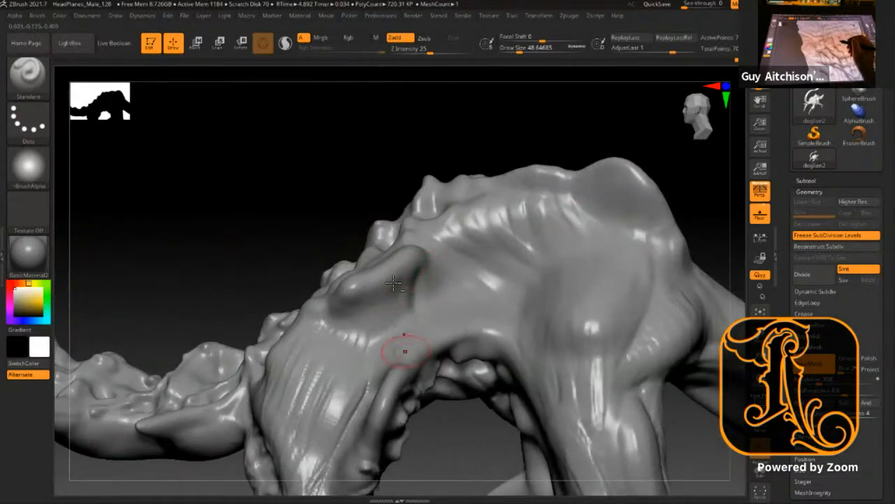
pyautogui.press('s')
pyautogui.moveTo(395, 297); pyautogui.dragTo(390, 297)
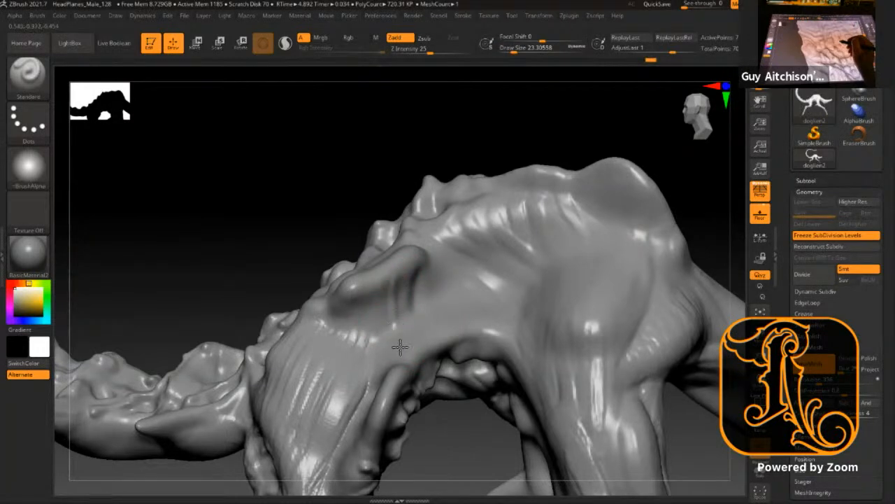
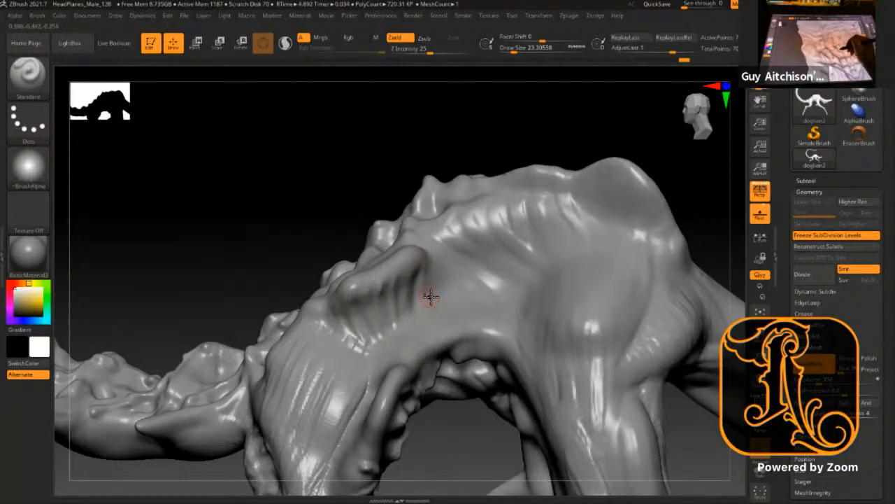
pyautogui.moveTo(494, 140)
pyautogui.mouseDown()
pyautogui.moveTo(492, 90)
pyautogui.moveTo(491, 102)
pyautogui.mouseUp()
pyautogui.press('s')
pyautogui.moveTo(413, 293)
pyautogui.mouseDown()
pyautogui.moveTo(401, 271)
pyautogui.moveTo(376, 277)
pyautogui.moveTo(393, 319)
pyautogui.mouseUp()
pyautogui.moveTo(386, 268)
pyautogui.mouseDown()
pyautogui.moveTo(380, 296)
pyautogui.moveTo(361, 305)
pyautogui.mouseUp()
pyautogui.moveTo(367, 210); pyautogui.dragTo(396, 264)
# Step: Set the draw size to about 41 and sculpt the rim of the belly arch and soft folds on the flank beside the hip crest
pyautogui.moveTo(396, 263); pyautogui.dragTo(350, 237, button='right')
pyautogui.keyDown('ctrl'); pyautogui.moveTo(506, 264); pyautogui.dragTo(436, 440, button='right'); pyautogui.keyUp('ctrl')
pyautogui.keyDown('ctrl'); pyautogui.moveTo(462, 410); pyautogui.dragTo(470, 276, button='right'); pyautogui.keyUp('ctrl')
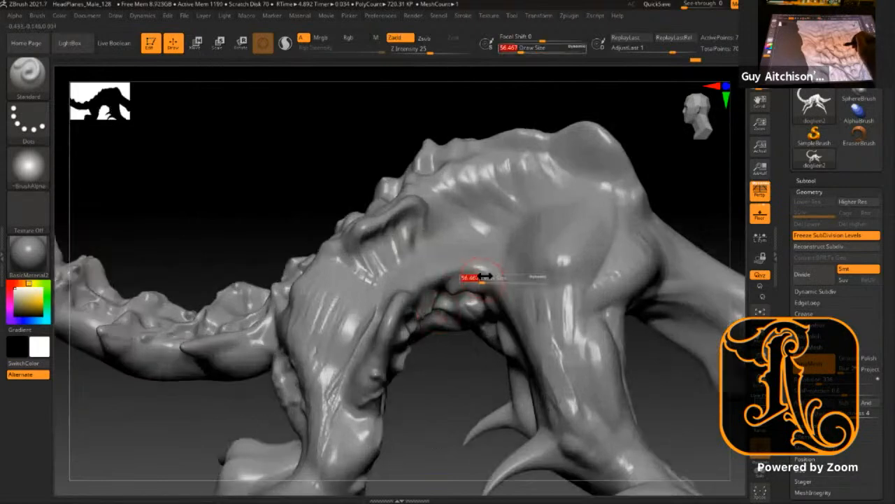
pyautogui.moveTo(457, 277); pyautogui.dragTo(502, 269)
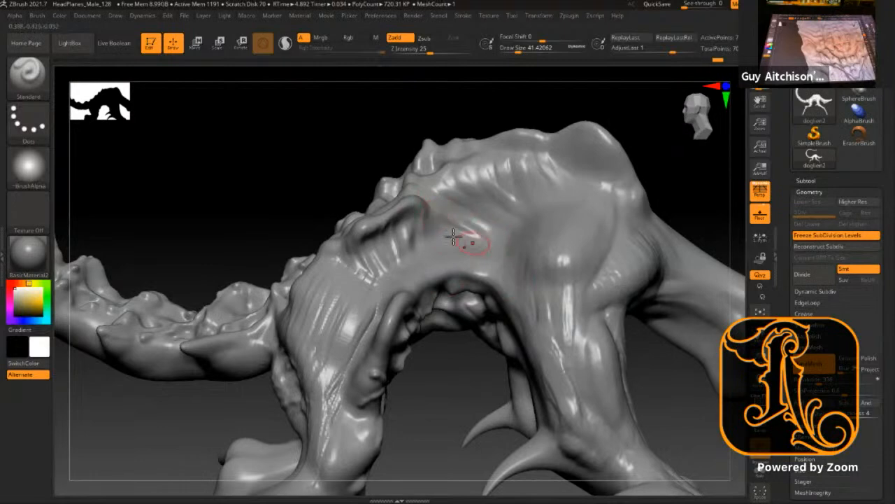
pyautogui.moveTo(530, 105); pyautogui.dragTo(425, 216)
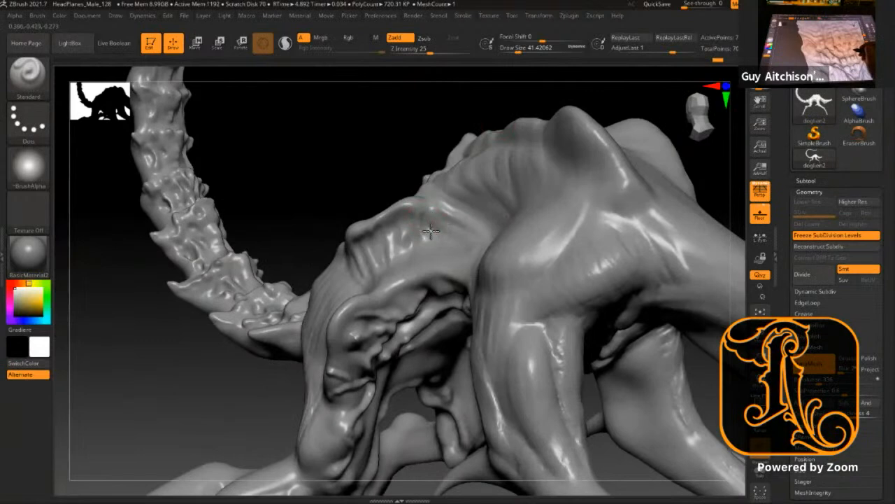
# Step: Set the draw size to about 31 and sculpt raised ridges on the foreleg around the base of the elbow spike
pyautogui.keyDown('alt'); pyautogui.moveTo(394, 178); pyautogui.dragTo(634, 313); pyautogui.keyUp('alt')
pyautogui.moveTo(625, 262)
pyautogui.mouseDown()
pyautogui.moveTo(510, 301)
pyautogui.moveTo(480, 236)
pyautogui.moveTo(459, 228)
pyautogui.mouseUp()
pyautogui.press('s')
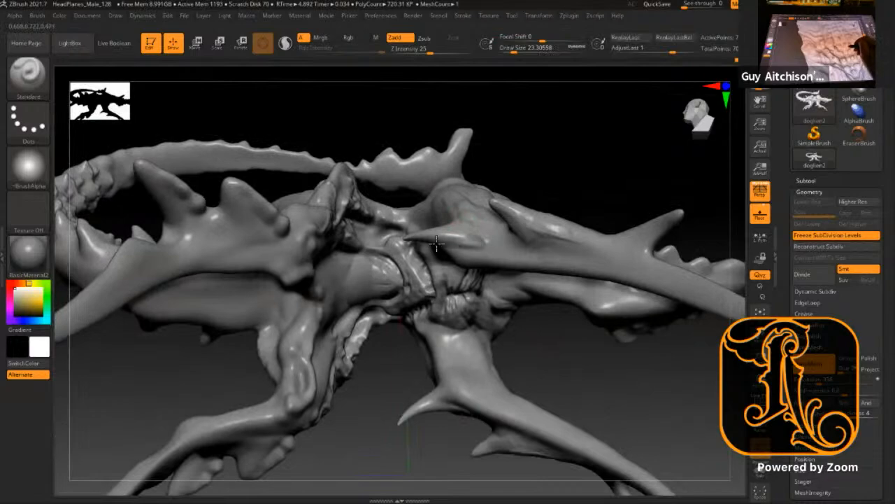
pyautogui.moveTo(547, 165); pyautogui.dragTo(260, 285)
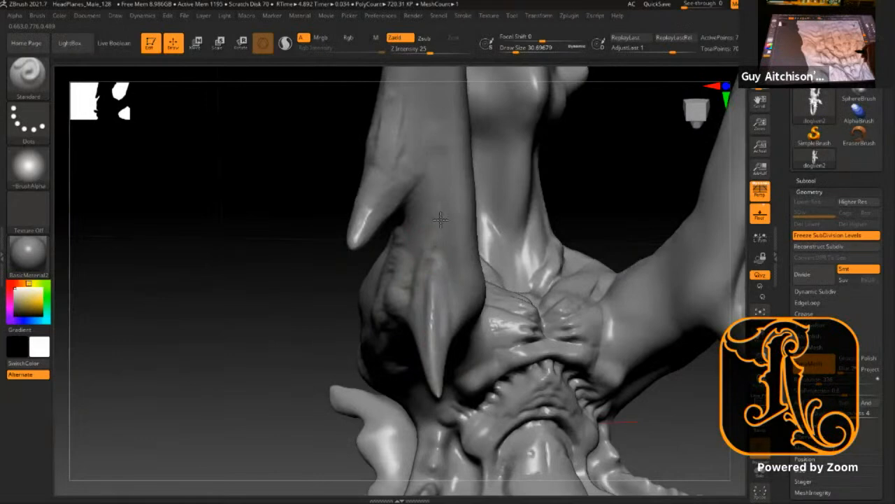
pyautogui.moveTo(444, 200); pyautogui.dragTo(428, 240)
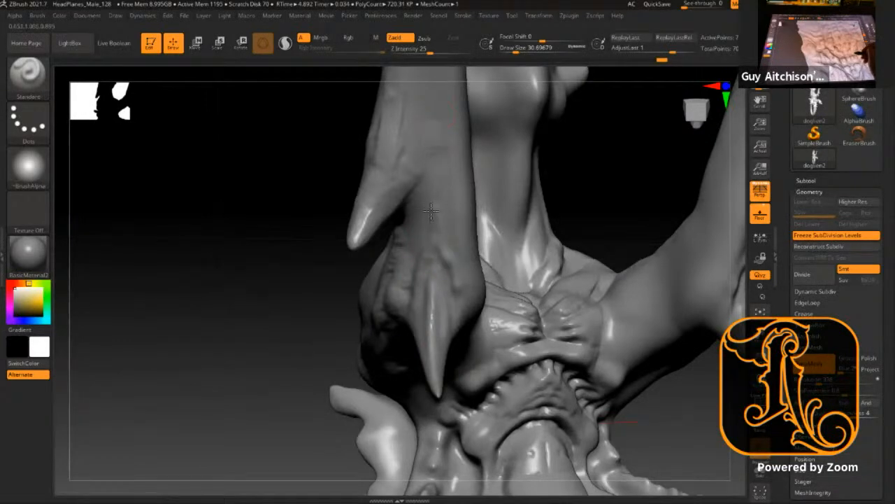
# Step: Switch to the DamStandard brush and carve grooves at the base of the lower foreleg's spike and down the shaft
pyautogui.moveTo(276, 350)
pyautogui.mouseDown()
pyautogui.moveTo(296, 265)
pyautogui.moveTo(466, 226)
pyautogui.moveTo(645, 245)
pyautogui.moveTo(535, 162)
pyautogui.moveTo(650, 248)
pyautogui.moveTo(509, 396)
pyautogui.moveTo(661, 313)
pyautogui.mouseUp()
pyautogui.moveTo(605, 343)
pyautogui.mouseDown()
pyautogui.moveTo(639, 326)
pyautogui.moveTo(516, 408)
pyautogui.moveTo(496, 280)
pyautogui.moveTo(445, 249)
pyautogui.mouseUp()
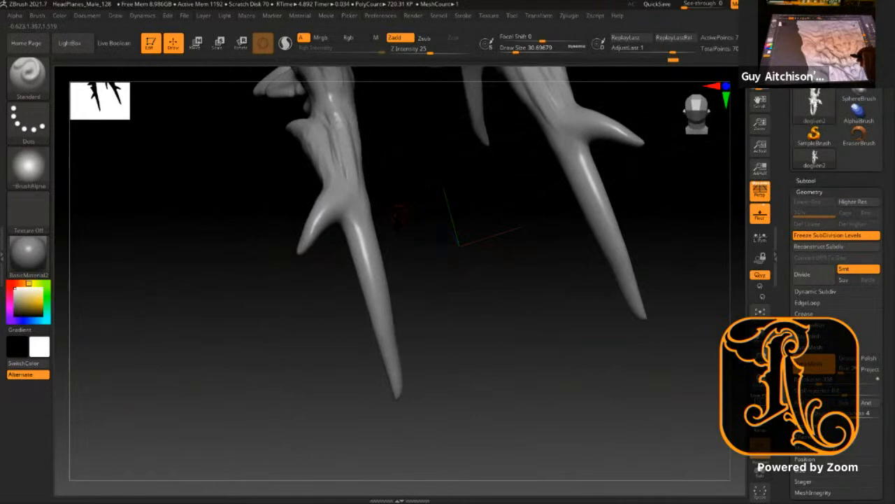
pyautogui.press('b')
pyautogui.press('d')
pyautogui.press('s')
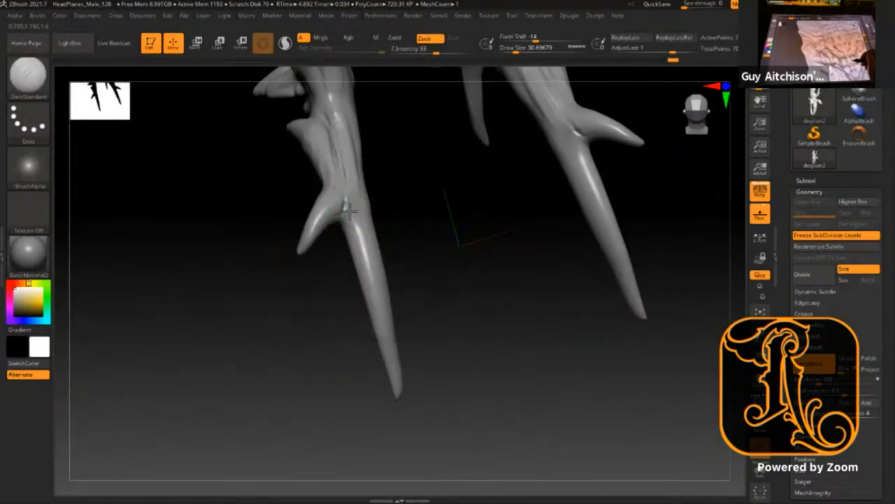
pyautogui.moveTo(334, 147); pyautogui.dragTo(360, 241)
pyautogui.moveTo(347, 210); pyautogui.dragTo(371, 300)
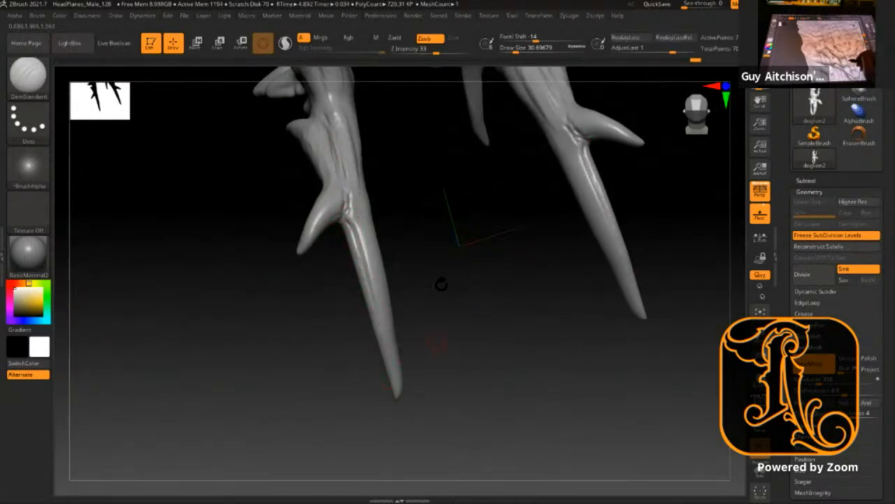
pyautogui.moveTo(439, 284); pyautogui.dragTo(372, 264)
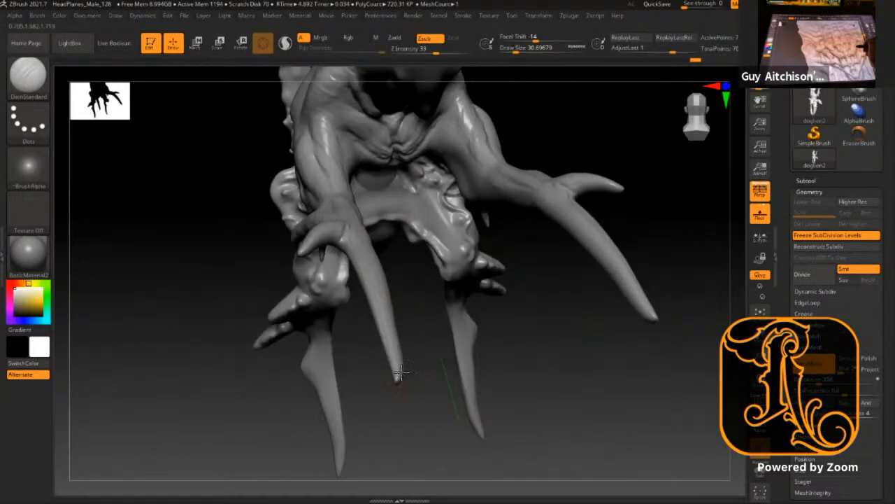
pyautogui.moveTo(433, 368)
pyautogui.mouseDown()
pyautogui.moveTo(500, 310)
pyautogui.moveTo(547, 366)
pyautogui.moveTo(566, 356)
pyautogui.moveTo(553, 301)
pyautogui.mouseUp()
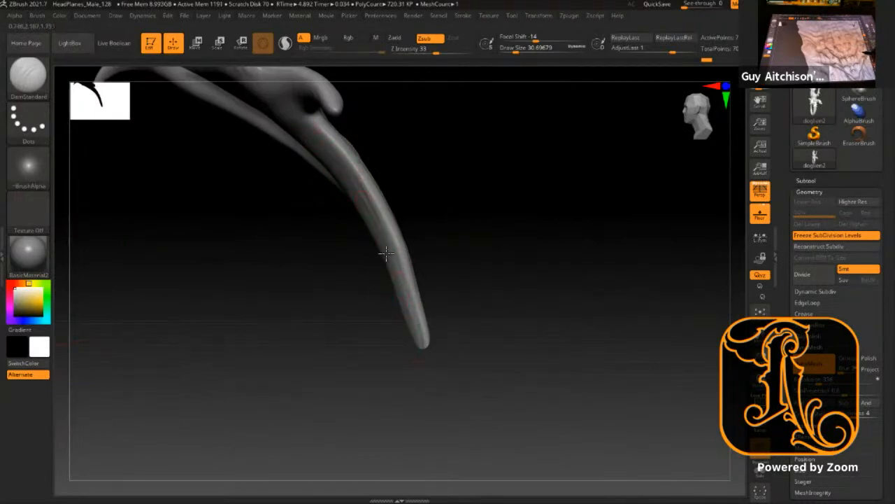
# Step: Carve long grooves down the shaft of the lower foreleg and smooth them toward the tip
pyautogui.moveTo(462, 325); pyautogui.dragTo(360, 186)
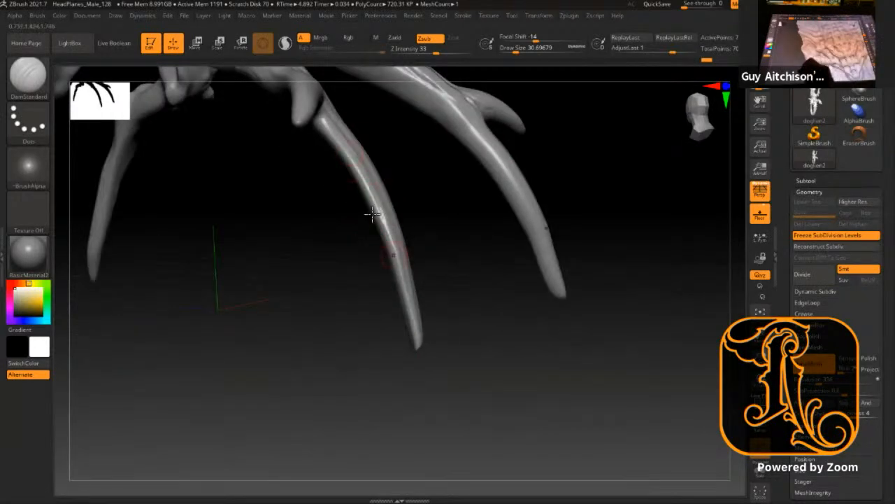
pyautogui.moveTo(427, 352); pyautogui.dragTo(387, 173)
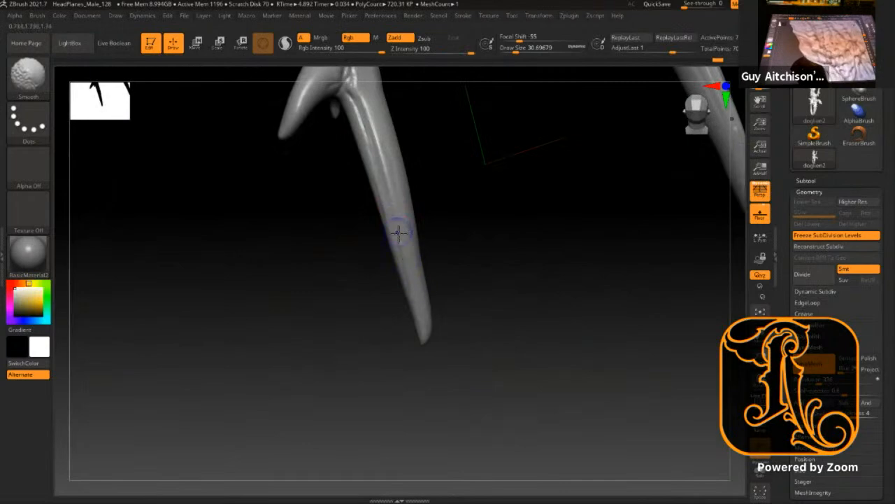
pyautogui.moveTo(480, 307); pyautogui.dragTo(414, 160)
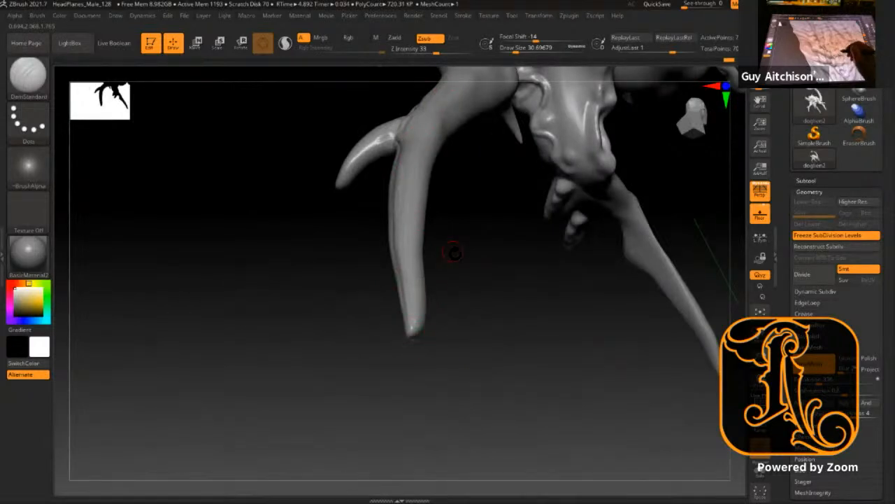
pyautogui.moveTo(547, 311); pyautogui.dragTo(514, 438)
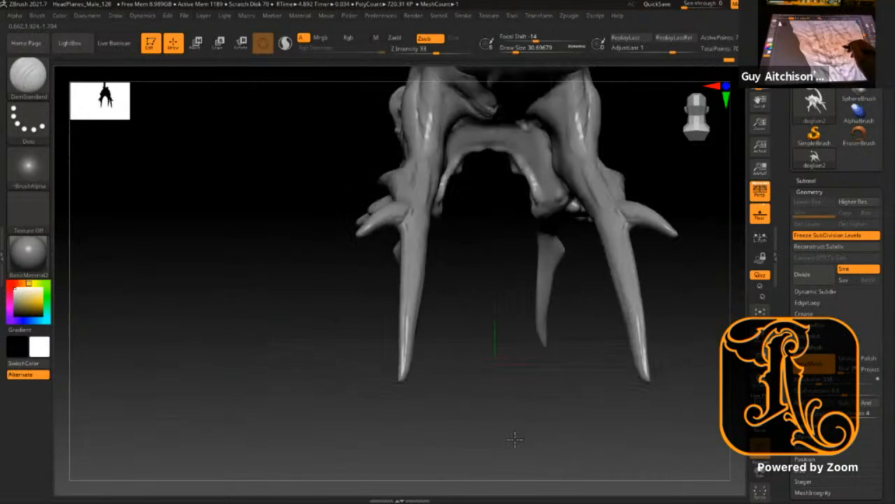
pyautogui.moveTo(556, 377)
pyautogui.mouseDown()
pyautogui.moveTo(494, 378)
pyautogui.moveTo(494, 336)
pyautogui.moveTo(436, 360)
pyautogui.moveTo(494, 312)
pyautogui.moveTo(458, 304)
pyautogui.moveTo(429, 222)
pyautogui.mouseUp()
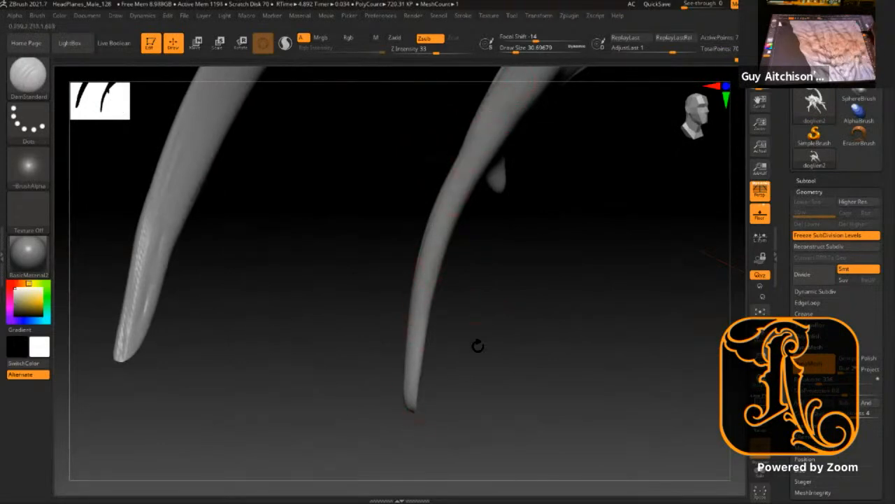
# Step: Carve lengthwise grooves along the inner and rear sides of the lower foreleg, running from the spike toward the tip
pyautogui.moveTo(478, 345); pyautogui.dragTo(464, 214)
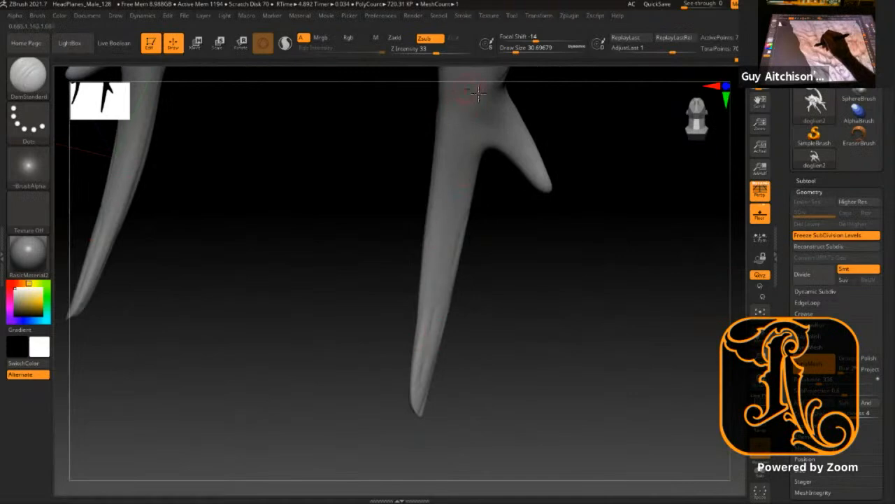
pyautogui.moveTo(423, 426); pyautogui.dragTo(457, 205)
pyautogui.moveTo(503, 247); pyautogui.dragTo(454, 280)
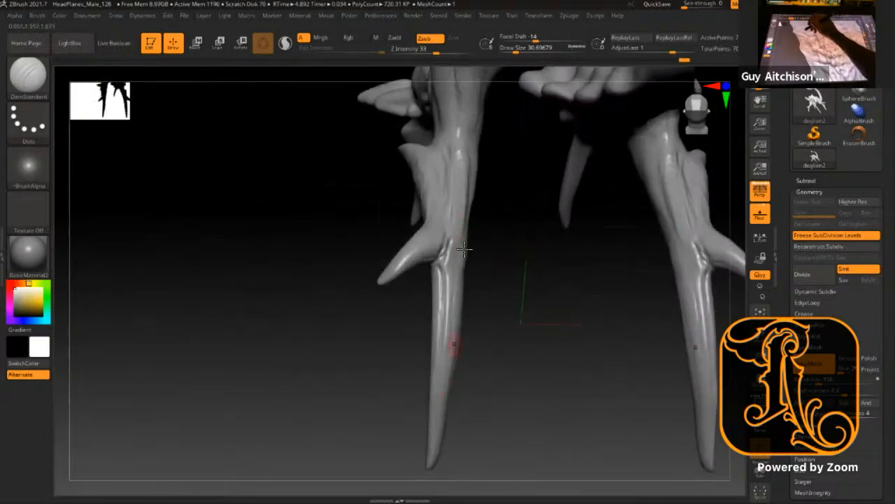
pyautogui.moveTo(514, 298); pyautogui.dragTo(458, 314)
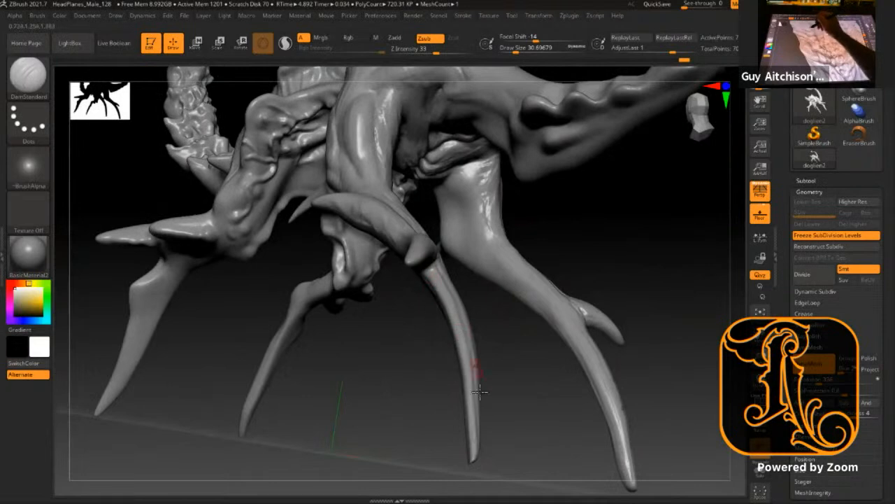
pyautogui.moveTo(475, 404); pyautogui.dragTo(386, 189)
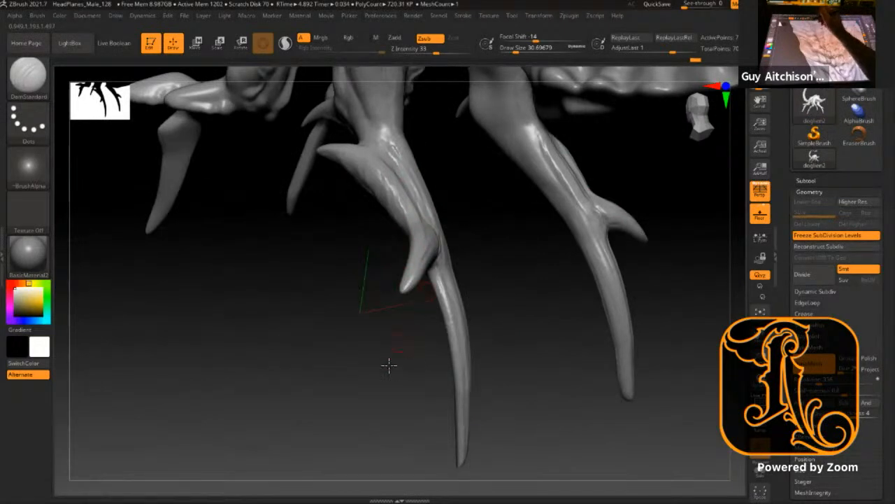
# Step: Carve creases around the base of the lower foreleg's spike, working from the front and the outer side
pyautogui.moveTo(389, 365); pyautogui.dragTo(427, 245)
pyautogui.moveTo(388, 282); pyautogui.dragTo(424, 240)
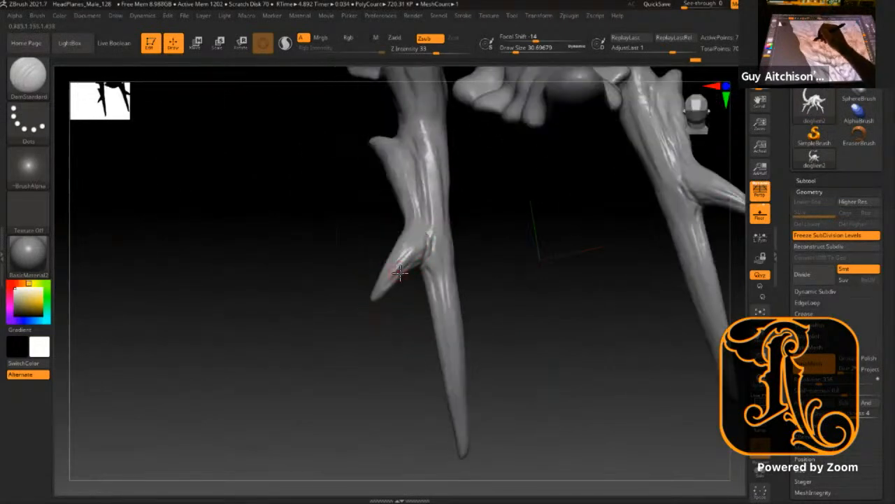
pyautogui.moveTo(372, 316); pyautogui.dragTo(352, 235)
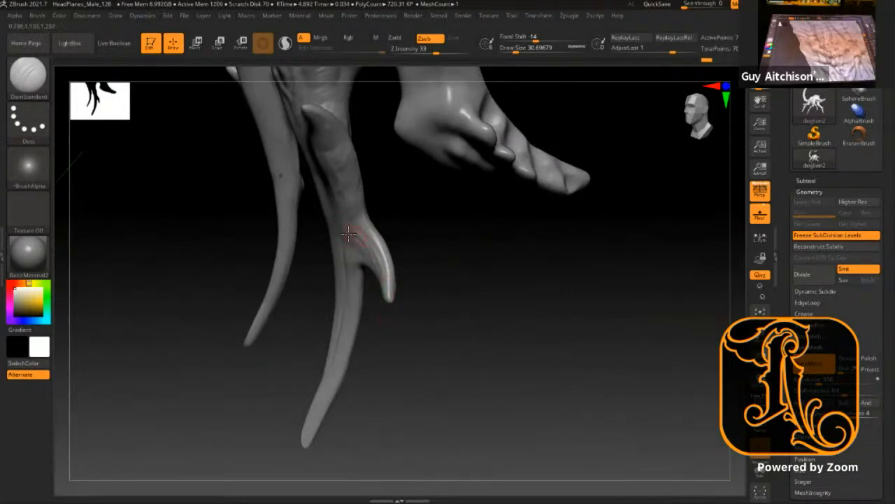
pyautogui.moveTo(462, 226); pyautogui.dragTo(559, 363)
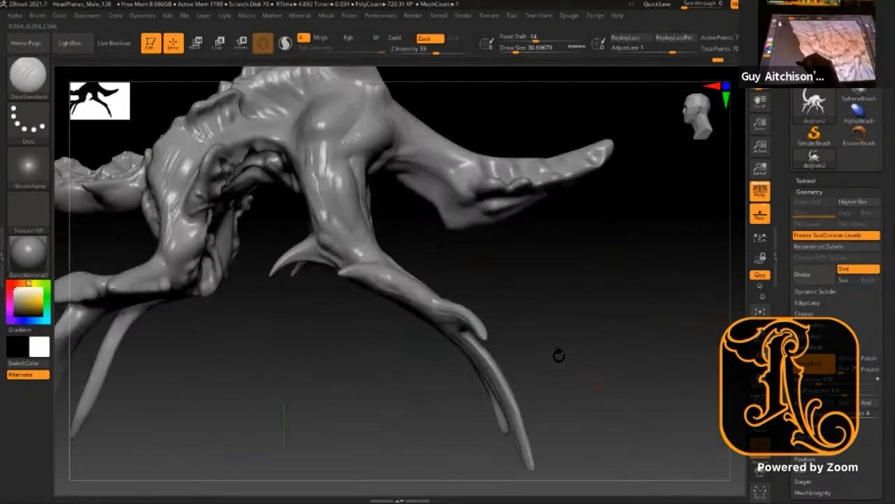
pyautogui.press('c')
pyautogui.press('b')
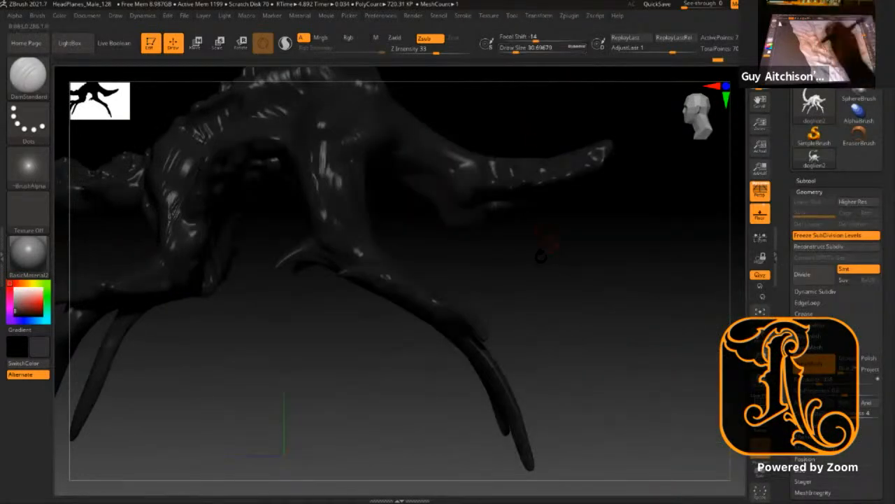
pyautogui.moveTo(31, 300); pyautogui.dragTo(15, 288)
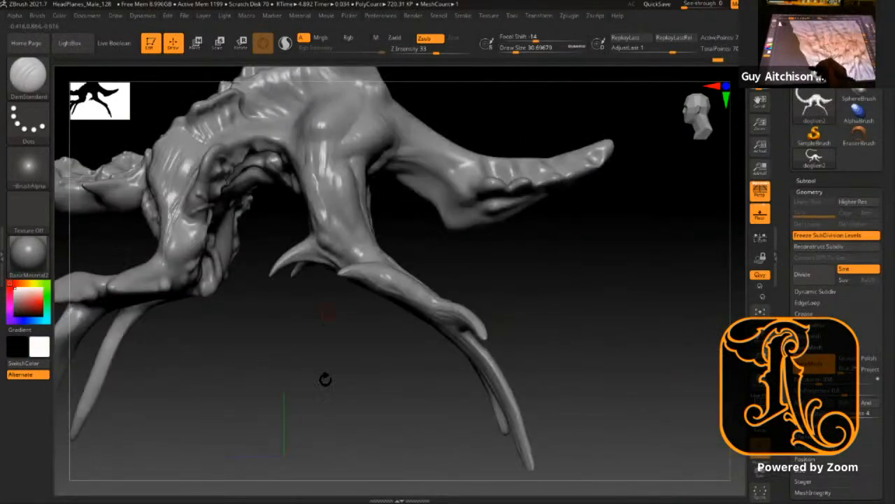
# Step: Switch to the ClayBuildup brush, set the draw size to about 44 and build up forms on the upper back between the shoulder crests
pyautogui.press('b')
pyautogui.press('c')
pyautogui.press('b')
pyautogui.moveTo(518, 427)
pyautogui.keyDown('alt'); pyautogui.mouseDown()
pyautogui.moveTo(536, 378)
pyautogui.moveTo(487, 346)
pyautogui.moveTo(632, 280)
pyautogui.moveTo(622, 352)
pyautogui.moveTo(570, 410)
pyautogui.moveTo(561, 433)
pyautogui.moveTo(616, 300)
pyautogui.moveTo(539, 254)
pyautogui.moveTo(406, 246)
pyautogui.mouseUp(); pyautogui.keyUp('alt')
pyautogui.press('s')
pyautogui.click(395, 297)
pyautogui.moveTo(389, 291); pyautogui.dragTo(403, 312)
pyautogui.press('s')
pyautogui.click(400, 315)
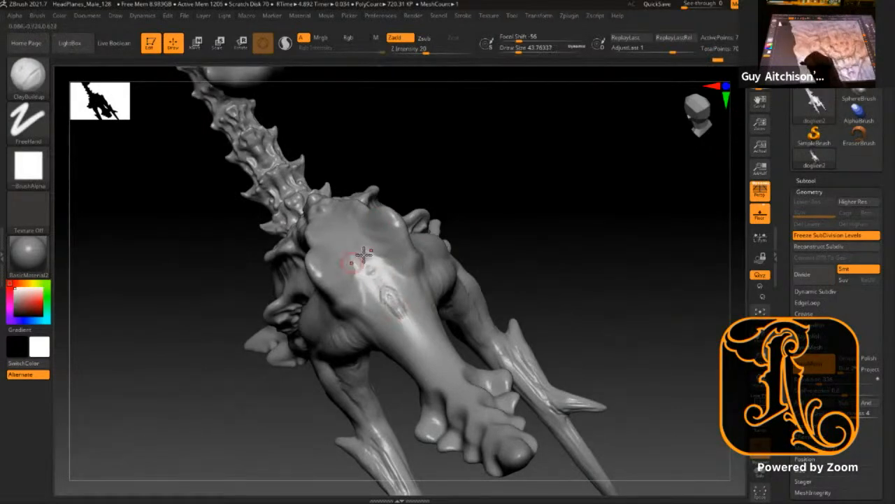
pyautogui.moveTo(455, 203); pyautogui.dragTo(358, 244)
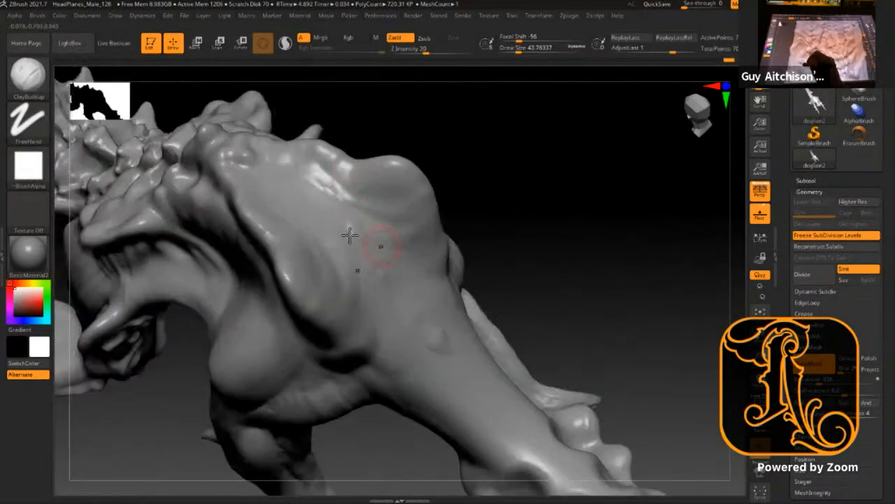
pyautogui.moveTo(426, 230)
pyautogui.mouseDown()
pyautogui.moveTo(389, 236)
pyautogui.moveTo(417, 228)
pyautogui.moveTo(359, 224)
pyautogui.moveTo(371, 239)
pyautogui.moveTo(431, 237)
pyautogui.moveTo(388, 240)
pyautogui.moveTo(353, 201)
pyautogui.moveTo(306, 175)
pyautogui.mouseUp()
pyautogui.moveTo(475, 140)
pyautogui.mouseDown()
pyautogui.moveTo(483, 220)
pyautogui.moveTo(505, 223)
pyautogui.mouseUp()
# Step: Sculpt small bumps and curved ridges between the shoulder crests with draw sizes of about 12 and 33
pyautogui.press('s')
pyautogui.moveTo(277, 275); pyautogui.dragTo(264, 275)
pyautogui.press('s')
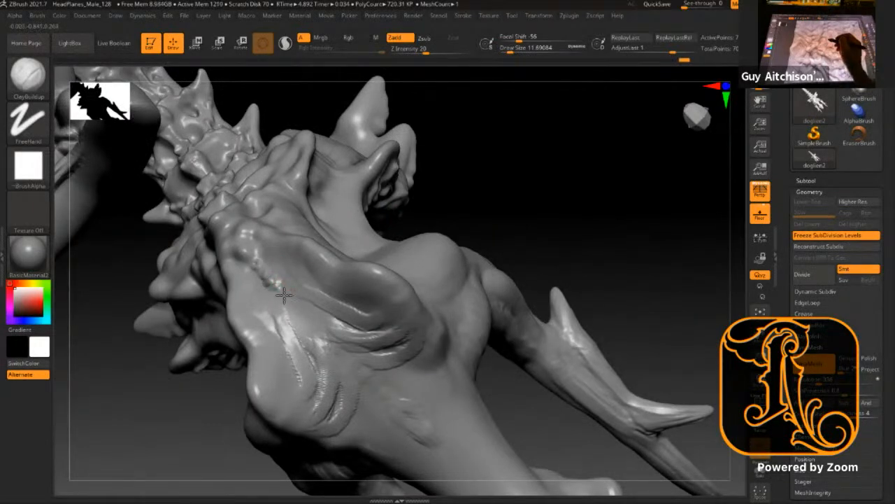
pyautogui.press('s')
pyautogui.moveTo(292, 296); pyautogui.dragTo(344, 358)
pyautogui.moveTo(574, 238)
pyautogui.keyDown('alt'); pyautogui.mouseDown()
pyautogui.moveTo(576, 201)
pyautogui.moveTo(548, 178)
pyautogui.moveTo(594, 298)
pyautogui.moveTo(649, 366)
pyautogui.moveTo(636, 326)
pyautogui.moveTo(619, 335)
pyautogui.moveTo(615, 318)
pyautogui.moveTo(665, 306)
pyautogui.moveTo(670, 373)
pyautogui.moveTo(521, 287)
pyautogui.mouseUp(); pyautogui.keyUp('alt')
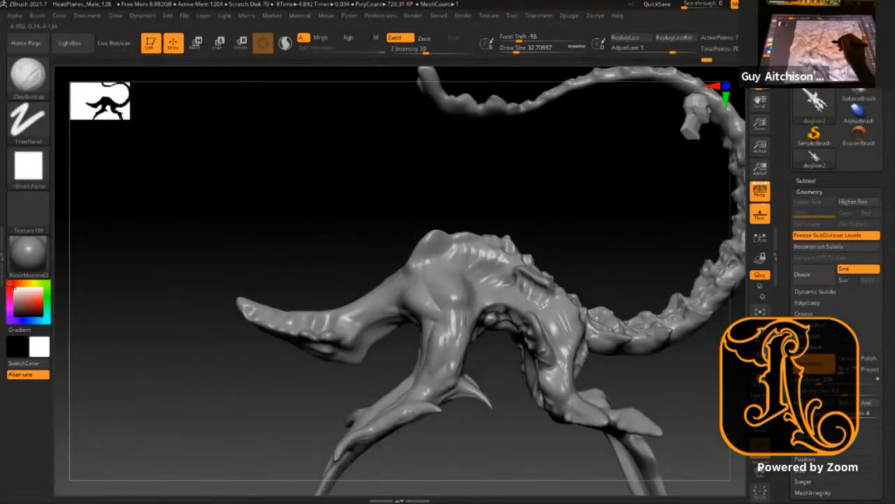
# Step: Set the draw size to about 90 and sculpt long muscle striations along the neck from the shoulders toward the head
pyautogui.moveTo(521, 210); pyautogui.dragTo(560, 168)
pyautogui.moveTo(336, 210)
pyautogui.keyDown('alt'); pyautogui.mouseDown()
pyautogui.moveTo(350, 259)
pyautogui.moveTo(455, 287)
pyautogui.mouseUp(); pyautogui.keyUp('alt')
pyautogui.press('s')
pyautogui.moveTo(381, 290)
pyautogui.mouseDown()
pyautogui.moveTo(426, 262)
pyautogui.moveTo(420, 294)
pyautogui.moveTo(463, 287)
pyautogui.mouseUp()
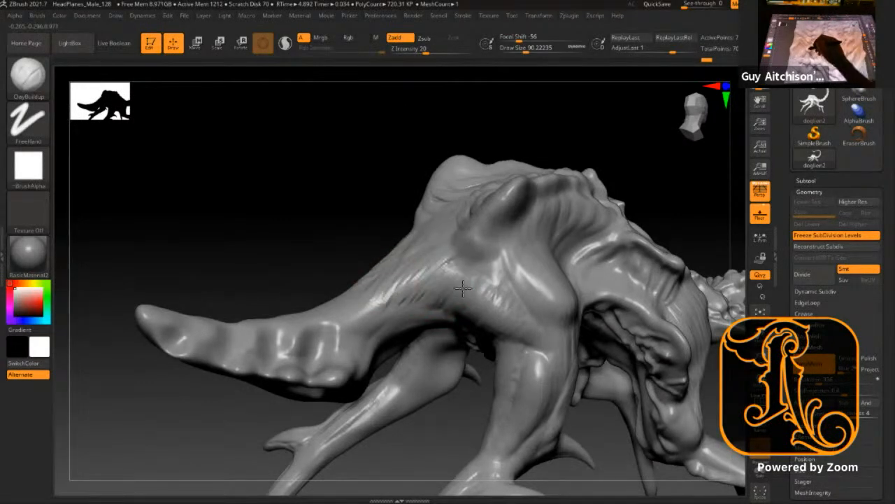
pyautogui.moveTo(384, 224)
pyautogui.mouseDown()
pyautogui.moveTo(422, 261)
pyautogui.moveTo(351, 322)
pyautogui.moveTo(394, 292)
pyautogui.moveTo(448, 287)
pyautogui.moveTo(334, 325)
pyautogui.mouseUp()
pyautogui.moveTo(385, 291); pyautogui.dragTo(336, 332)
pyautogui.moveTo(440, 232); pyautogui.dragTo(412, 294)
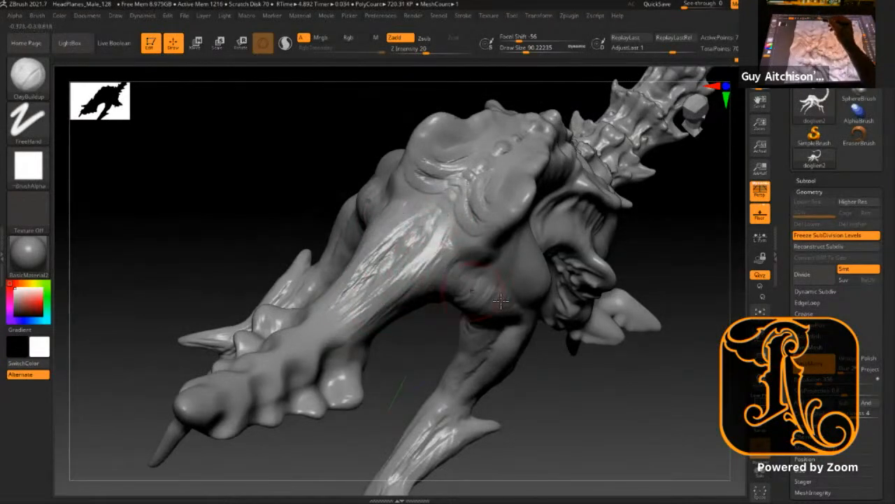
# Step: Switch to the Standard brush at a draw size of about 49 and press a hollow into the side of the snout near its base
pyautogui.keyDown('alt'); pyautogui.moveTo(598, 424); pyautogui.dragTo(606, 272); pyautogui.keyUp('alt')
pyautogui.moveTo(613, 322); pyautogui.dragTo(698, 389)
pyautogui.keyDown('alt'); pyautogui.moveTo(570, 444); pyautogui.dragTo(533, 365); pyautogui.keyUp('alt')
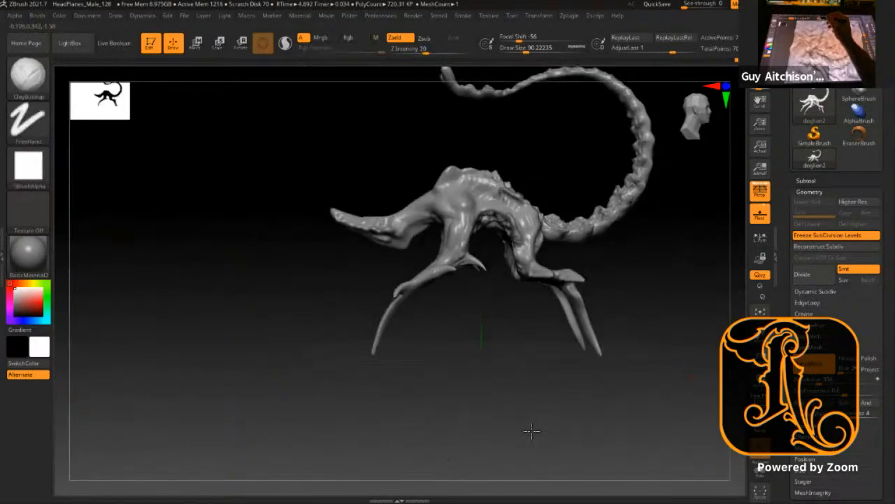
pyautogui.keyDown('alt'); pyautogui.moveTo(531, 431); pyautogui.dragTo(533, 431); pyautogui.keyUp('alt')
pyautogui.moveTo(423, 327)
pyautogui.mouseDown()
pyautogui.moveTo(360, 328)
pyautogui.moveTo(364, 368)
pyautogui.moveTo(374, 314)
pyautogui.mouseUp()
pyautogui.press('b')
pyautogui.press('s')
pyautogui.press('t')
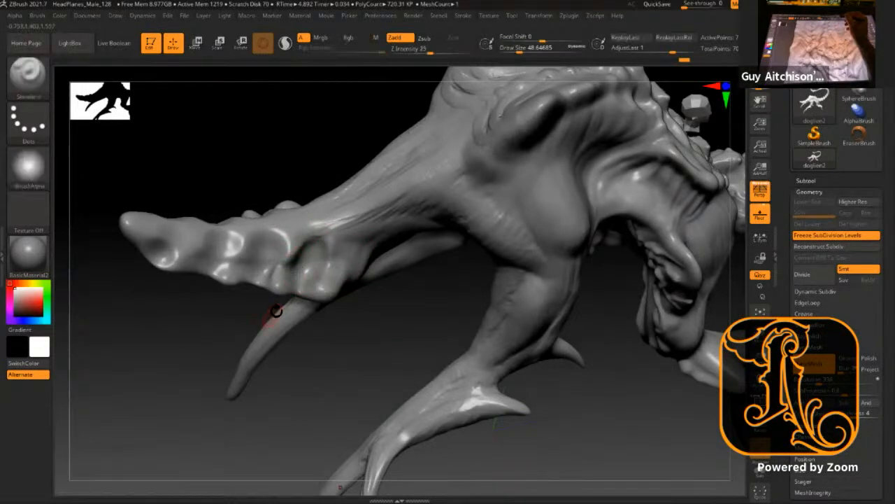
# Step: Switch to the ClayBuildup brush and build raised looping ridges around the hollows along the side of the snout
pyautogui.press('b')
pyautogui.press('c')
pyautogui.press('b')
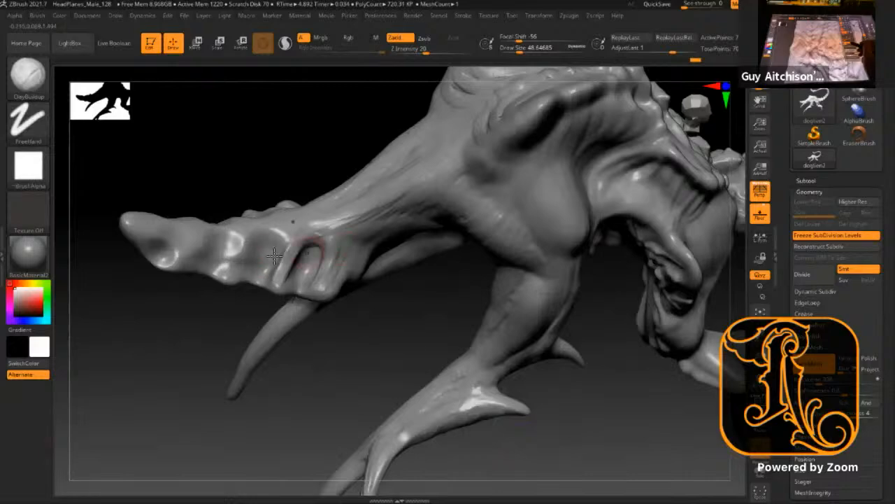
pyautogui.moveTo(246, 246)
pyautogui.mouseDown()
pyautogui.moveTo(230, 268)
pyautogui.moveTo(245, 240)
pyautogui.mouseUp()
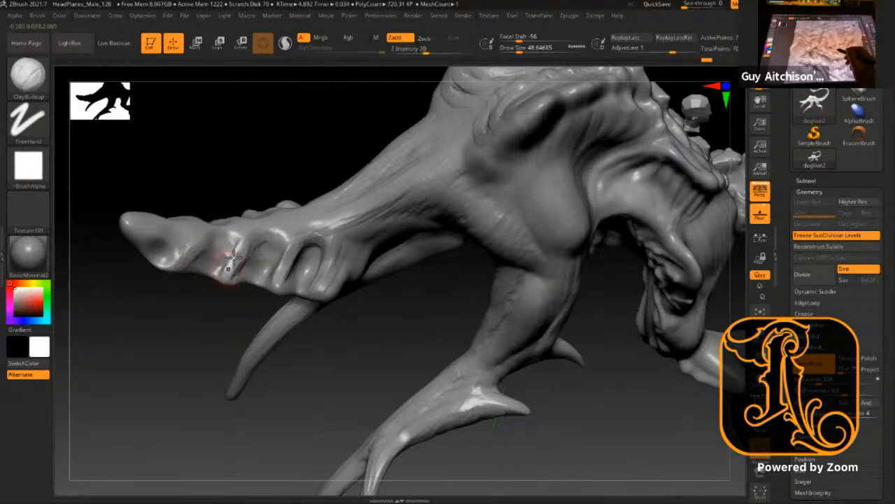
pyautogui.moveTo(267, 263); pyautogui.dragTo(239, 291)
pyautogui.moveTo(279, 238); pyautogui.dragTo(278, 242)
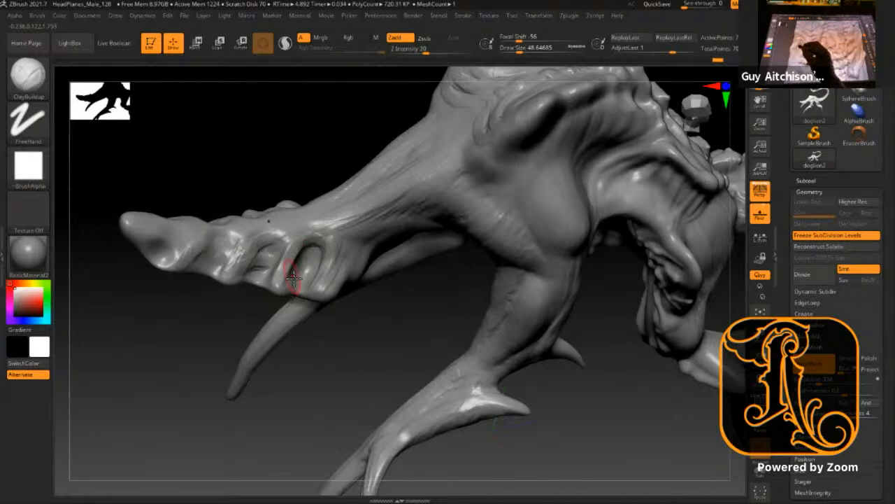
# Step: Extend the ridges over the top of the snout and into the base of the neck
pyautogui.moveTo(382, 336)
pyautogui.mouseDown()
pyautogui.moveTo(428, 308)
pyautogui.moveTo(376, 292)
pyautogui.moveTo(374, 354)
pyautogui.moveTo(338, 354)
pyautogui.moveTo(329, 318)
pyautogui.moveTo(350, 380)
pyautogui.moveTo(330, 196)
pyautogui.mouseUp()
pyautogui.moveTo(366, 225)
pyautogui.mouseDown()
pyautogui.moveTo(366, 245)
pyautogui.moveTo(353, 210)
pyautogui.moveTo(301, 269)
pyautogui.moveTo(303, 236)
pyautogui.moveTo(302, 257)
pyautogui.moveTo(289, 241)
pyautogui.moveTo(238, 249)
pyautogui.moveTo(245, 238)
pyautogui.moveTo(213, 280)
pyautogui.moveTo(199, 243)
pyautogui.moveTo(190, 256)
pyautogui.moveTo(410, 230)
pyautogui.moveTo(406, 209)
pyautogui.moveTo(424, 220)
pyautogui.moveTo(409, 287)
pyautogui.moveTo(389, 252)
pyautogui.moveTo(410, 297)
pyautogui.moveTo(463, 193)
pyautogui.mouseUp()
pyautogui.keyDown('alt'); pyautogui.moveTo(515, 262); pyautogui.dragTo(391, 246); pyautogui.keyUp('alt')
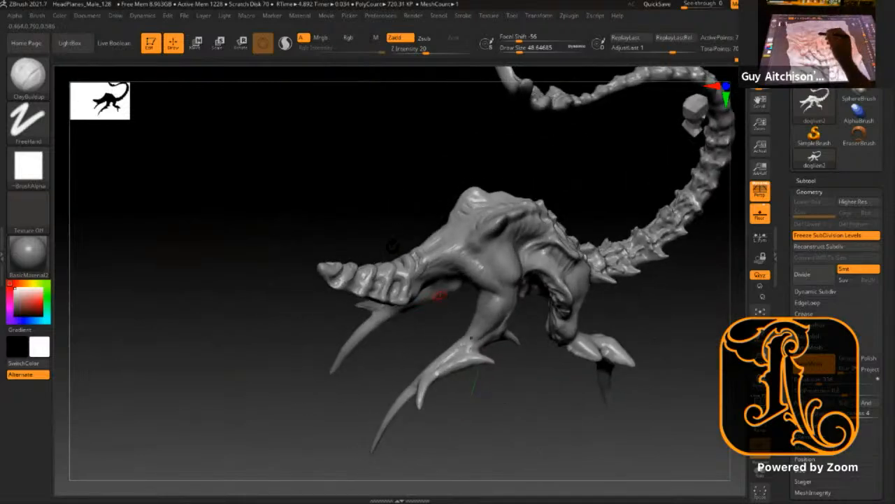
# Step: Switch to the DamStandard brush and carve deep recesses between the ridges along the side of the snout
pyautogui.press('b')
pyautogui.press('d')
pyautogui.press('s')
pyautogui.moveTo(439, 300)
pyautogui.keyDown('alt'); pyautogui.mouseDown()
pyautogui.moveTo(486, 386)
pyautogui.moveTo(475, 430)
pyautogui.mouseUp(); pyautogui.keyUp('alt')
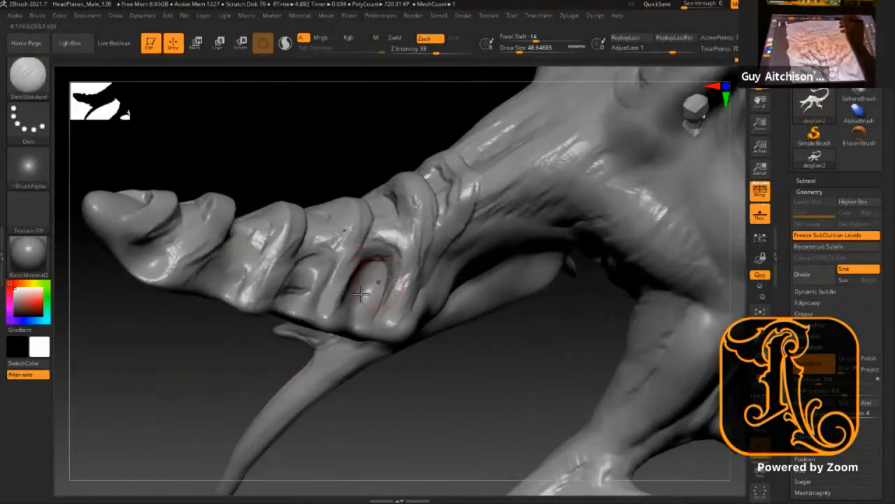
pyautogui.moveTo(384, 278)
pyautogui.mouseDown()
pyautogui.moveTo(354, 320)
pyautogui.moveTo(384, 280)
pyautogui.moveTo(369, 293)
pyautogui.mouseUp()
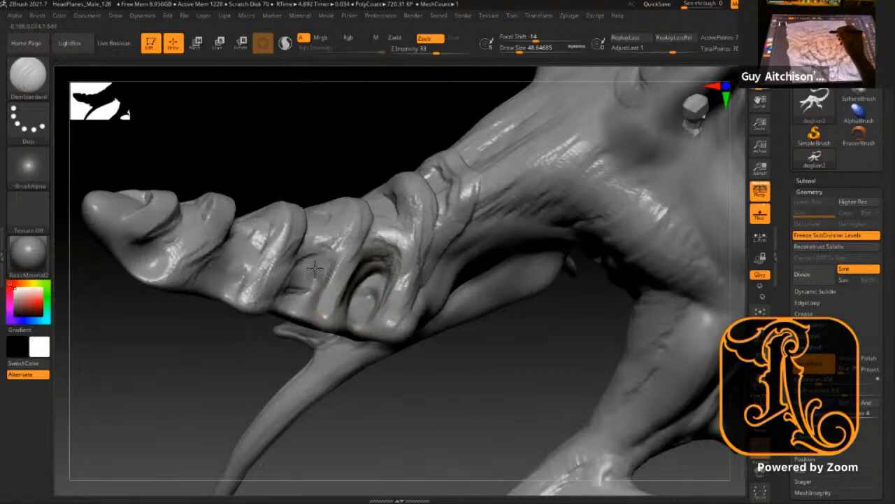
pyautogui.moveTo(328, 263)
pyautogui.mouseDown()
pyautogui.moveTo(308, 289)
pyautogui.moveTo(312, 306)
pyautogui.mouseUp()
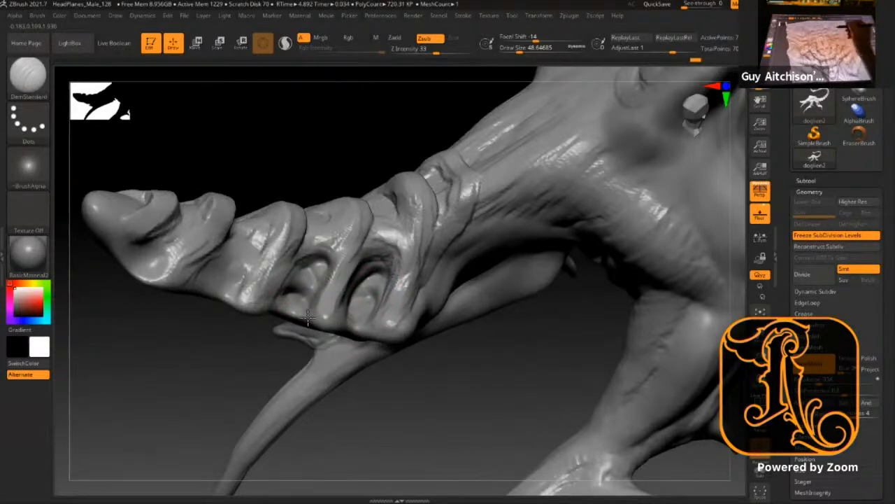
pyautogui.moveTo(264, 236)
pyautogui.mouseDown()
pyautogui.moveTo(229, 248)
pyautogui.moveTo(235, 298)
pyautogui.moveTo(214, 284)
pyautogui.moveTo(194, 295)
pyautogui.mouseUp()
pyautogui.moveTo(155, 270)
pyautogui.mouseDown()
pyautogui.moveTo(129, 252)
pyautogui.moveTo(152, 279)
pyautogui.mouseUp()
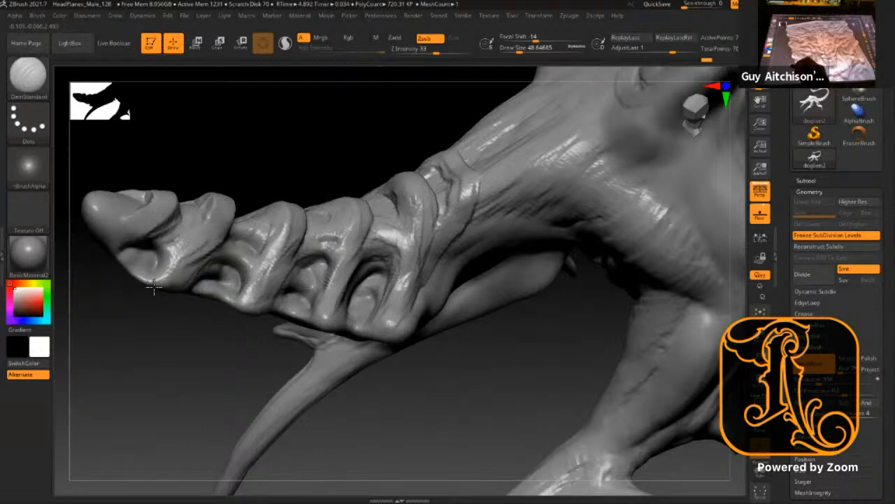
# Step: Carve creases and hollows between the upper snout ridges and set the draw size to about 35
pyautogui.moveTo(210, 361)
pyautogui.mouseDown()
pyautogui.moveTo(240, 303)
pyautogui.moveTo(334, 332)
pyautogui.moveTo(362, 375)
pyautogui.moveTo(335, 375)
pyautogui.moveTo(329, 371)
pyautogui.moveTo(350, 368)
pyautogui.moveTo(407, 381)
pyautogui.moveTo(504, 278)
pyautogui.moveTo(480, 299)
pyautogui.mouseUp()
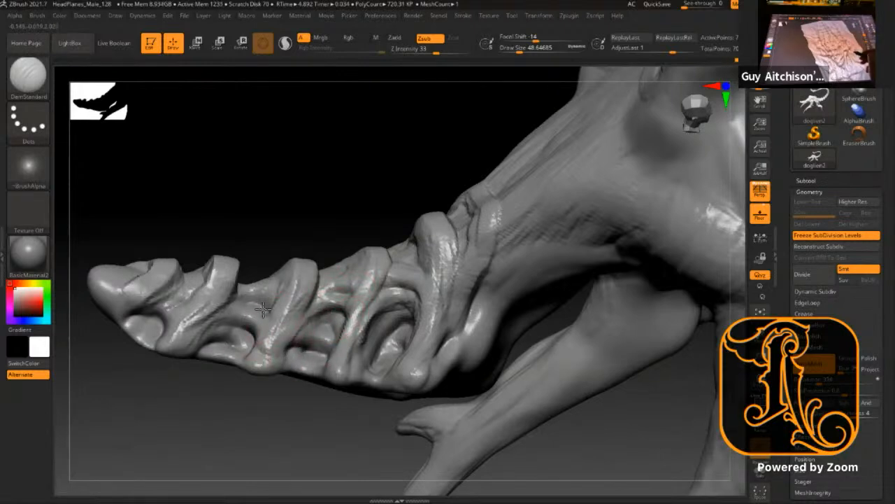
pyautogui.moveTo(261, 313)
pyautogui.mouseDown()
pyautogui.moveTo(208, 349)
pyautogui.moveTo(112, 335)
pyautogui.moveTo(143, 328)
pyautogui.moveTo(203, 281)
pyautogui.mouseUp()
pyautogui.press('s')
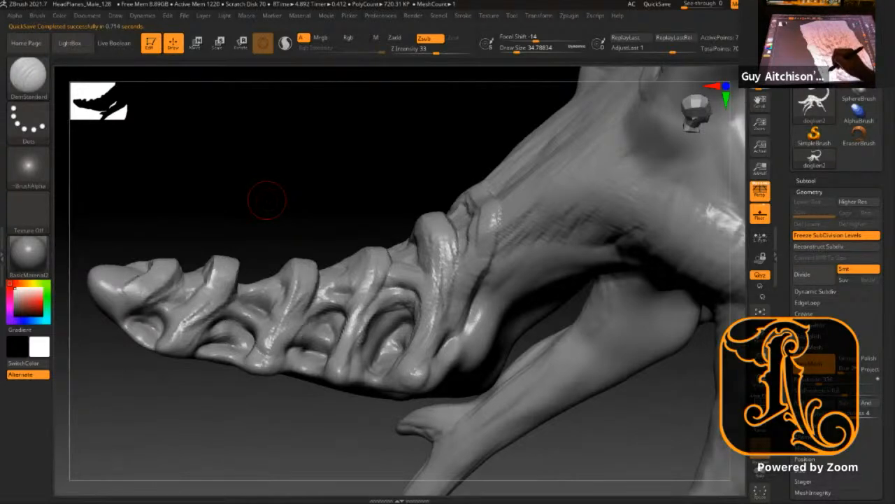
pyautogui.moveTo(268, 200); pyautogui.dragTo(267, 189)
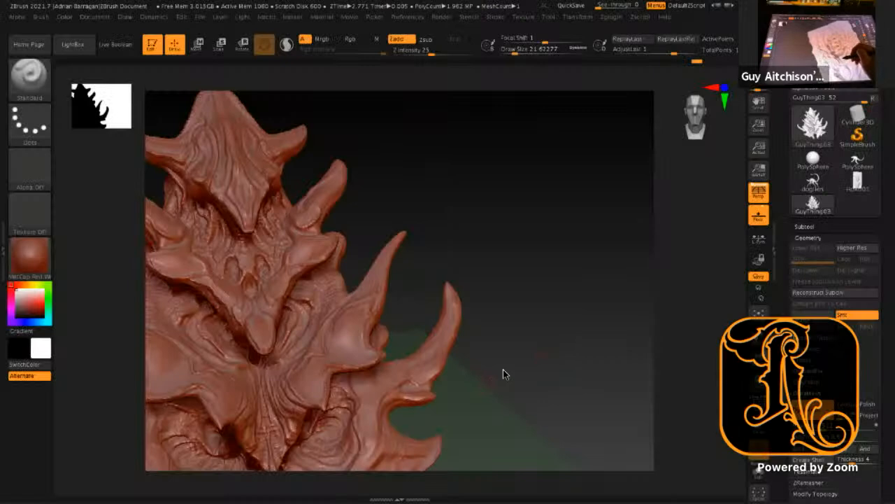
# Step: Switch to the Pinch brush and set the draw size to about 41
pyautogui.moveTo(513, 364)
pyautogui.keyDown('alt'); pyautogui.mouseDown()
pyautogui.moveTo(571, 332)
pyautogui.moveTo(604, 354)
pyautogui.moveTo(600, 274)
pyautogui.moveTo(620, 200)
pyautogui.moveTo(612, 231)
pyautogui.mouseUp(); pyautogui.keyUp('alt')
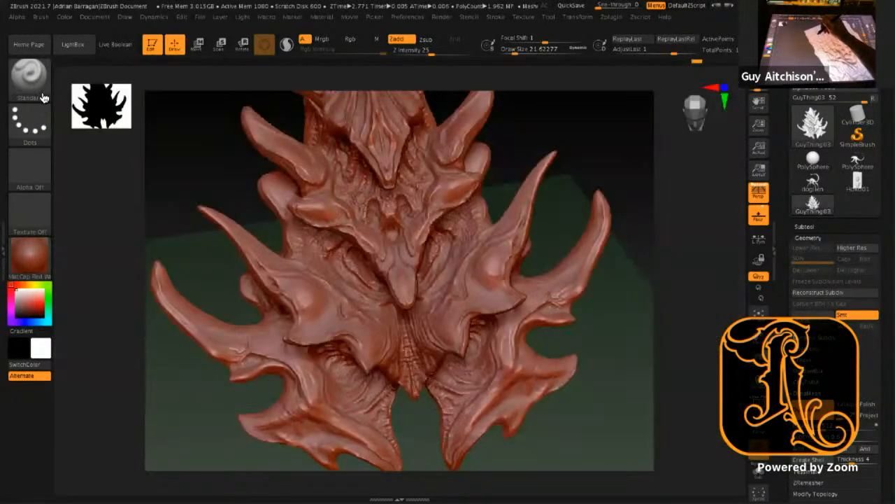
pyautogui.click(41, 95)
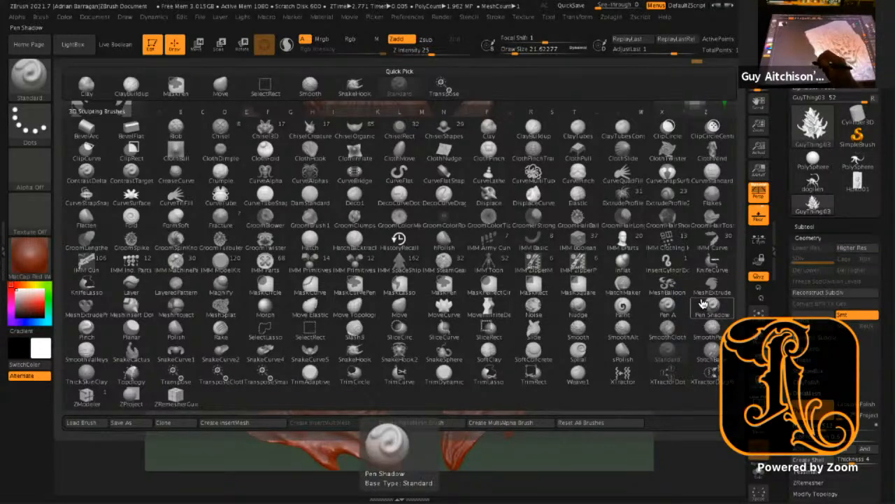
pyautogui.click(96, 337)
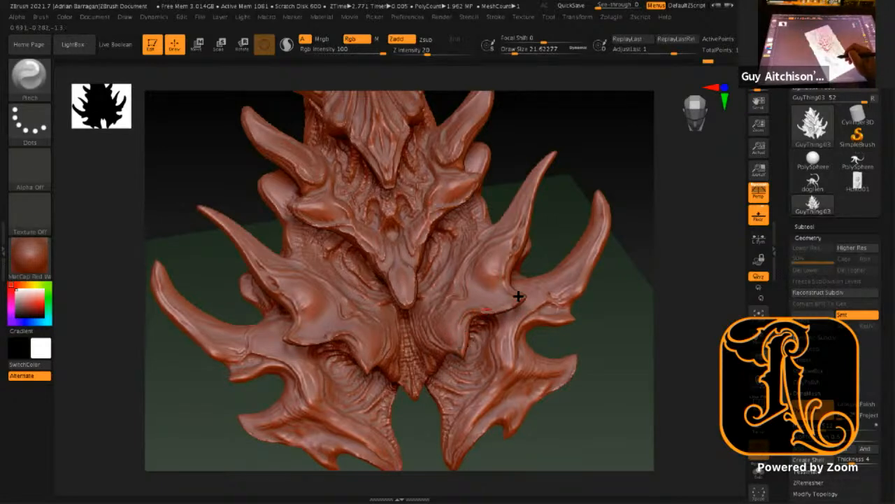
pyautogui.press('space')
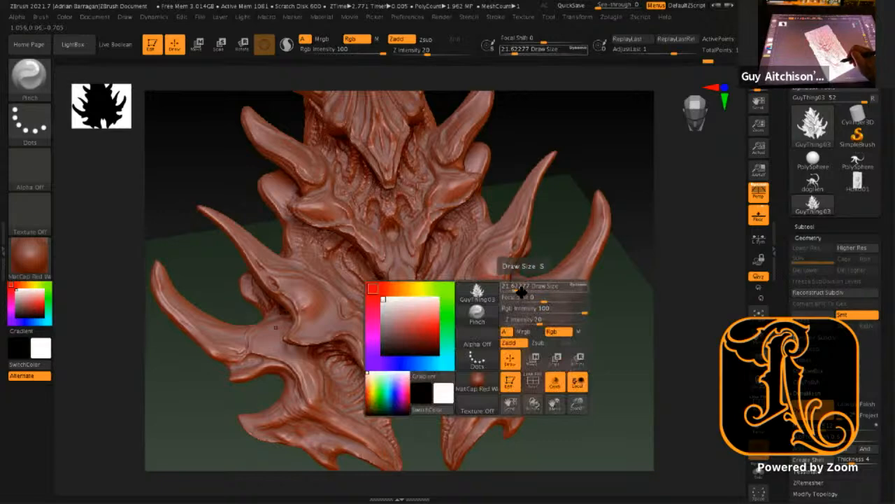
pyautogui.moveTo(526, 289); pyautogui.dragTo(586, 270)
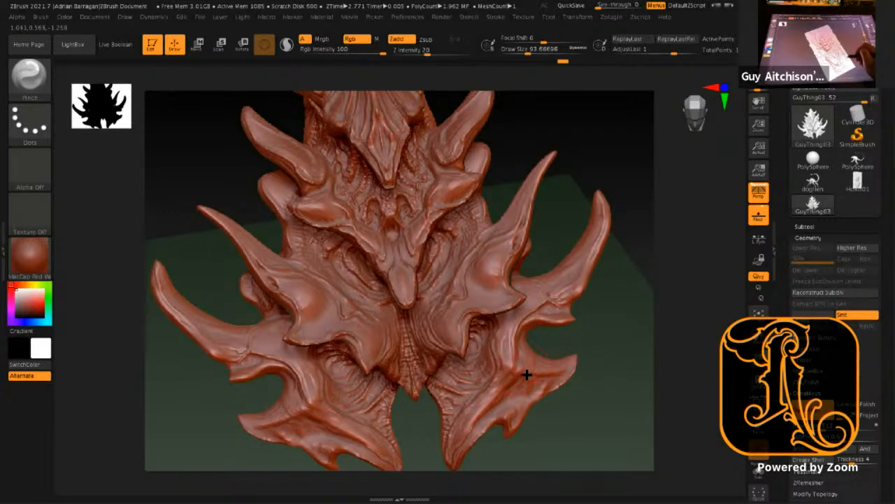
pyautogui.rightClick(396, 310)
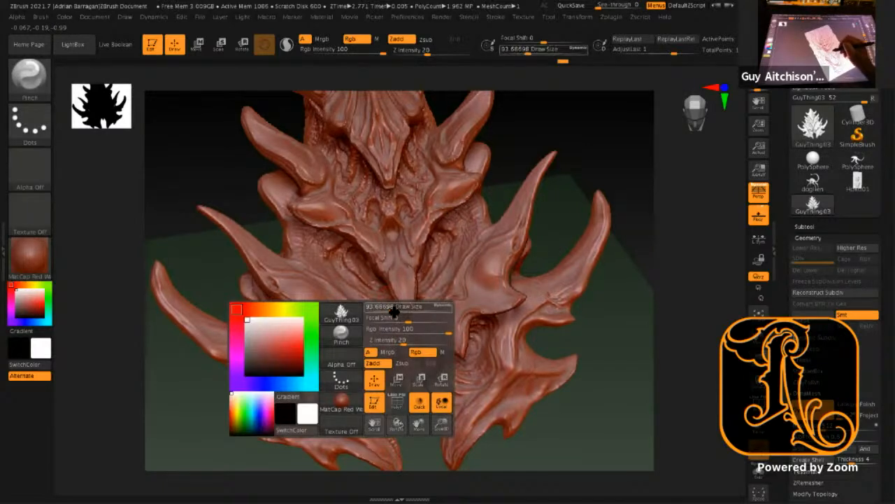
pyautogui.moveTo(390, 312); pyautogui.dragTo(388, 312)
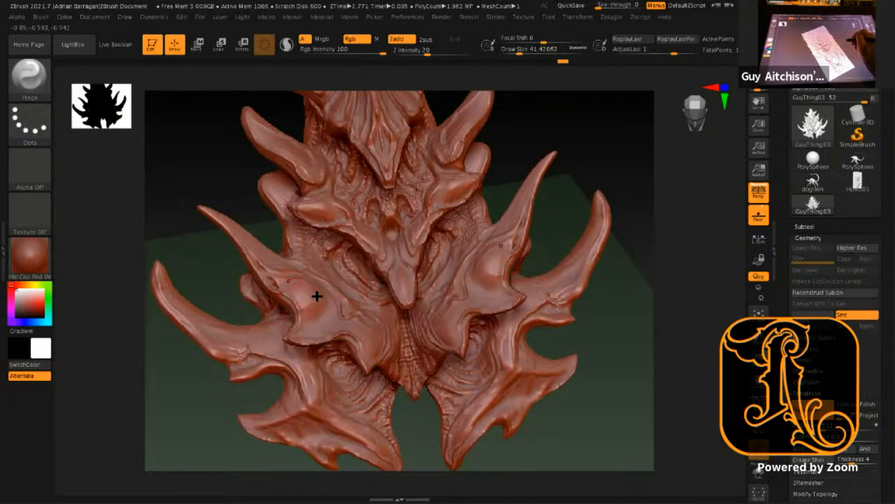
# Step: Pinch the creases and ridges on the broad side plates at the base of the upper horns
pyautogui.moveTo(328, 329); pyautogui.dragTo(335, 316)
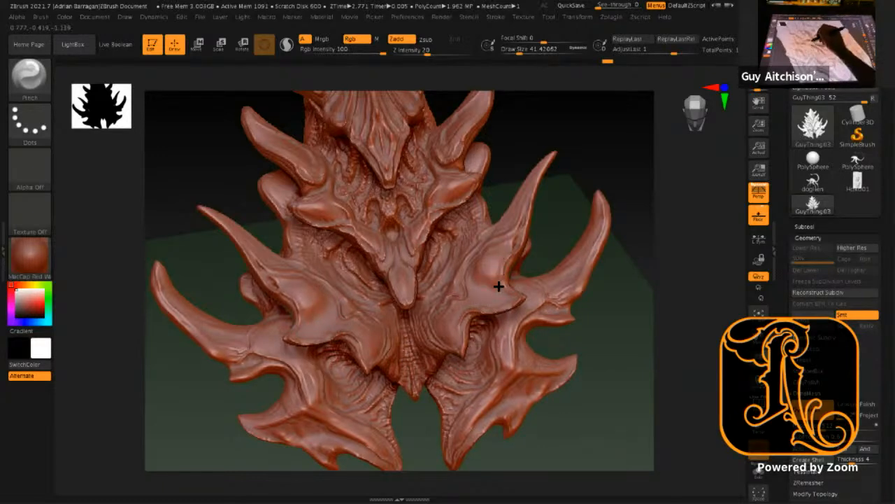
pyautogui.moveTo(502, 293)
pyautogui.mouseDown()
pyautogui.moveTo(499, 270)
pyautogui.moveTo(499, 289)
pyautogui.mouseUp()
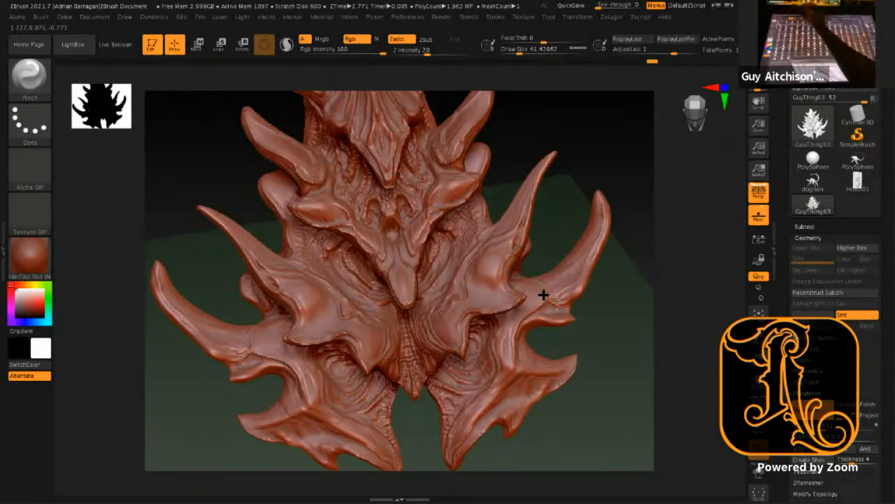
pyautogui.moveTo(529, 285); pyautogui.dragTo(550, 299)
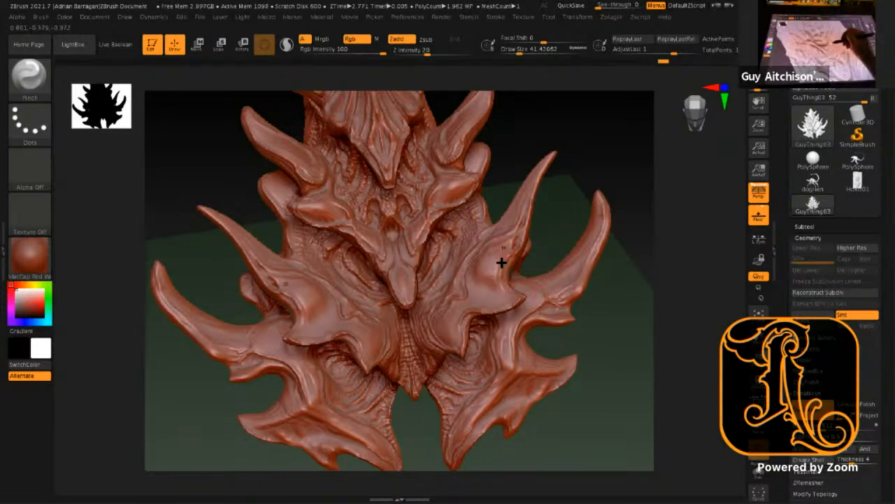
pyautogui.moveTo(511, 245); pyautogui.dragTo(497, 282)
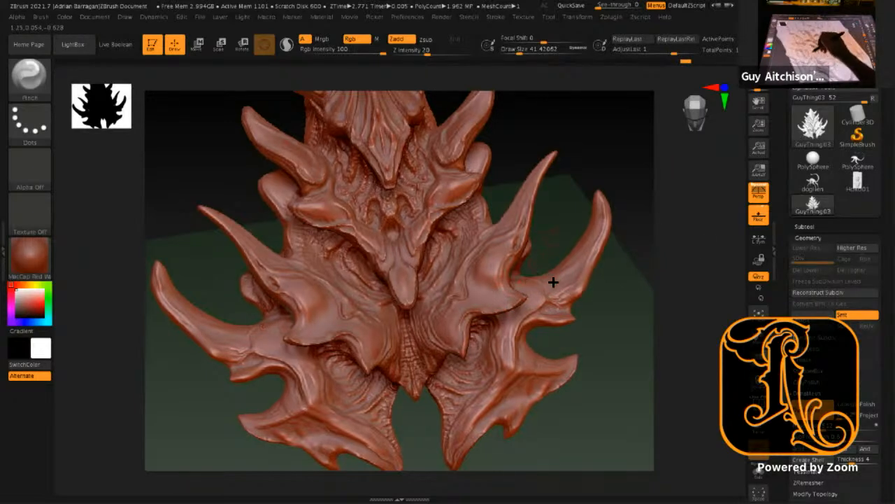
# Step: Pinch the long ridge on the lower side plate, between the wrinkled hollow and the curved notch
pyautogui.moveTo(552, 294)
pyautogui.keyDown('ctrl'); pyautogui.mouseDown(button='right')
pyautogui.moveTo(557, 436)
pyautogui.moveTo(620, 484)
pyautogui.moveTo(630, 469)
pyautogui.moveTo(484, 217)
pyautogui.mouseUp(button='right'); pyautogui.keyUp('ctrl')
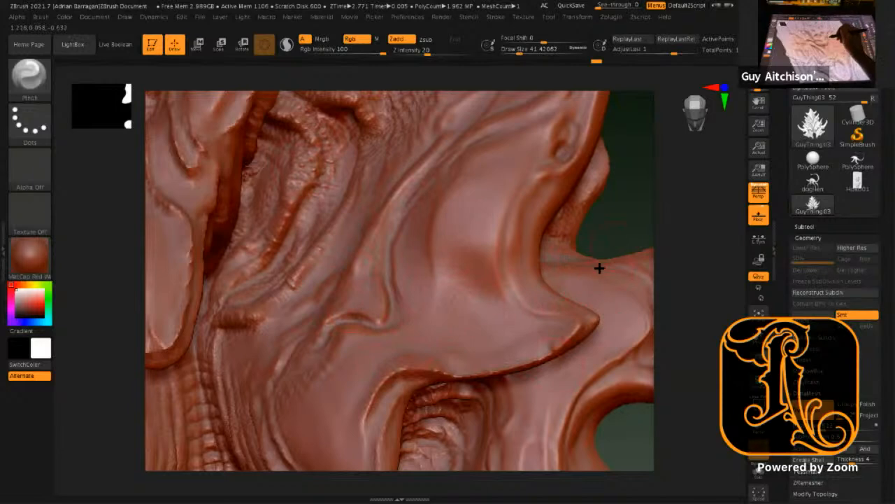
pyautogui.moveTo(525, 188)
pyautogui.mouseDown(button='right')
pyautogui.moveTo(405, 149)
pyautogui.moveTo(449, 290)
pyautogui.mouseUp(button='right')
pyautogui.moveTo(553, 282)
pyautogui.mouseDown(button='right')
pyautogui.moveTo(414, 198)
pyautogui.moveTo(410, 163)
pyautogui.mouseUp(button='right')
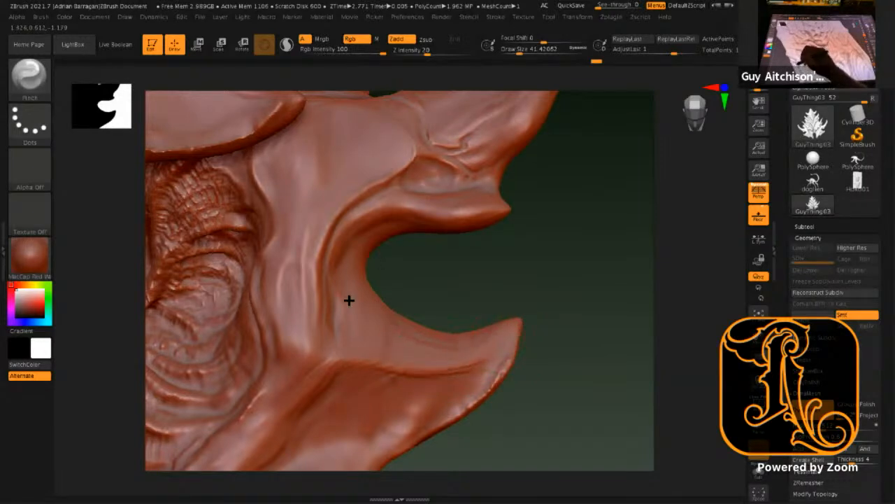
pyautogui.moveTo(305, 309)
pyautogui.mouseDown()
pyautogui.moveTo(306, 252)
pyautogui.moveTo(321, 198)
pyautogui.mouseUp()
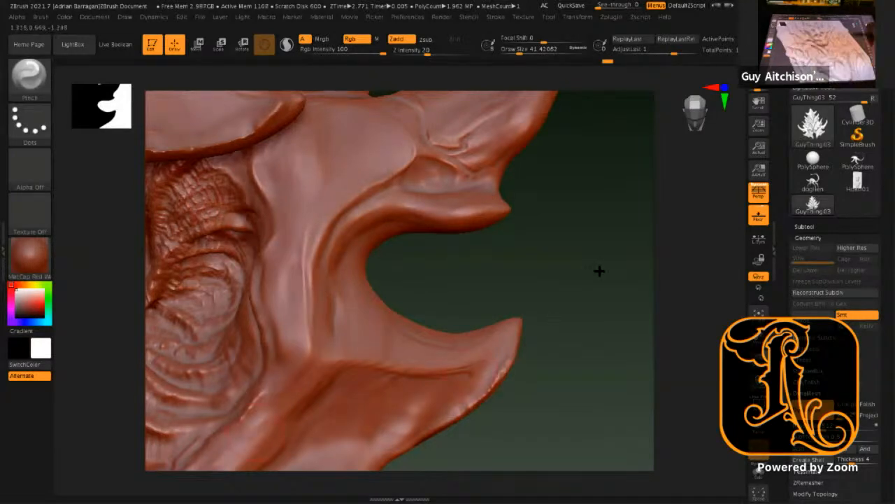
pyautogui.moveTo(561, 266); pyautogui.dragTo(463, 290)
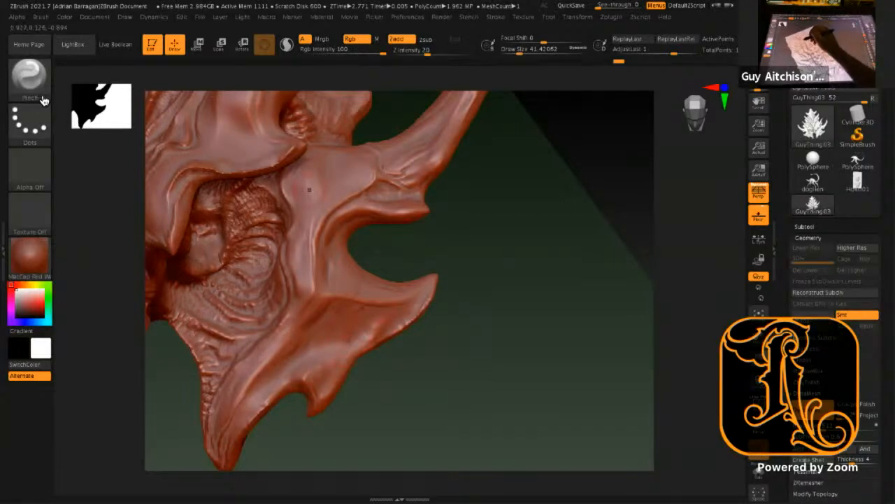
# Step: Switch to the Standard brush and build raised ridges along the lowest prong, above its small hooked notch
pyautogui.press('b')
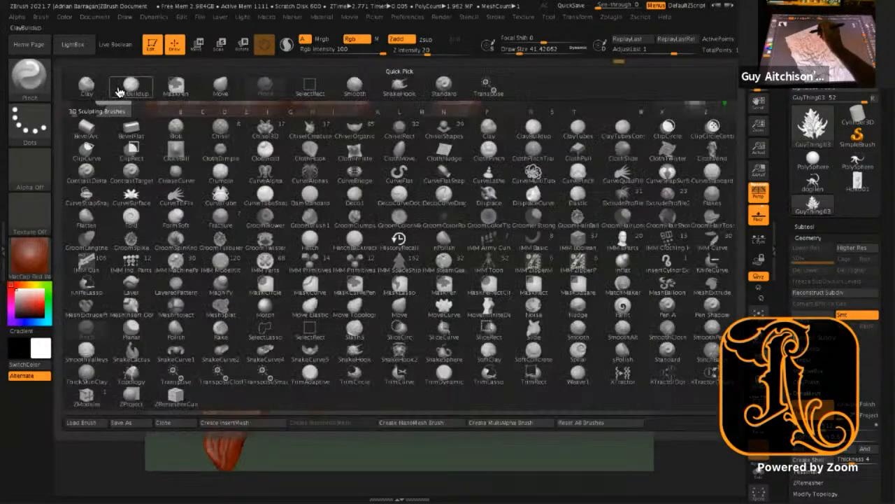
pyautogui.click(442, 89)
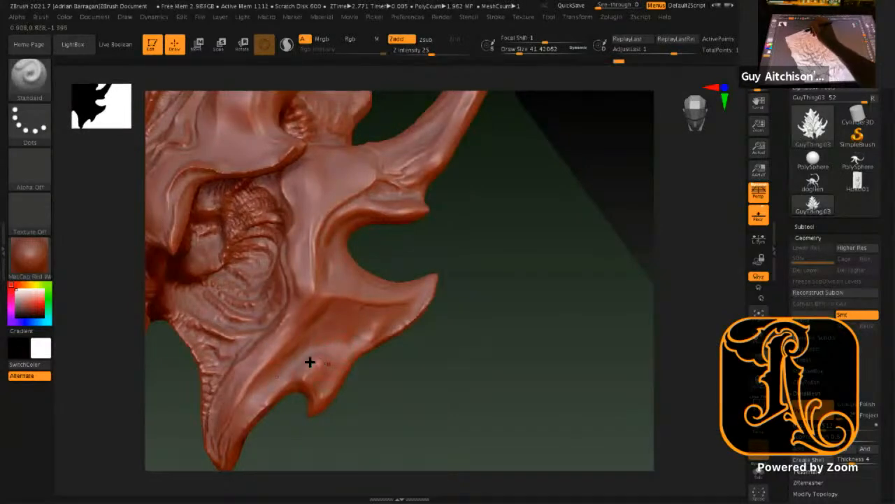
pyautogui.moveTo(242, 427); pyautogui.dragTo(296, 374)
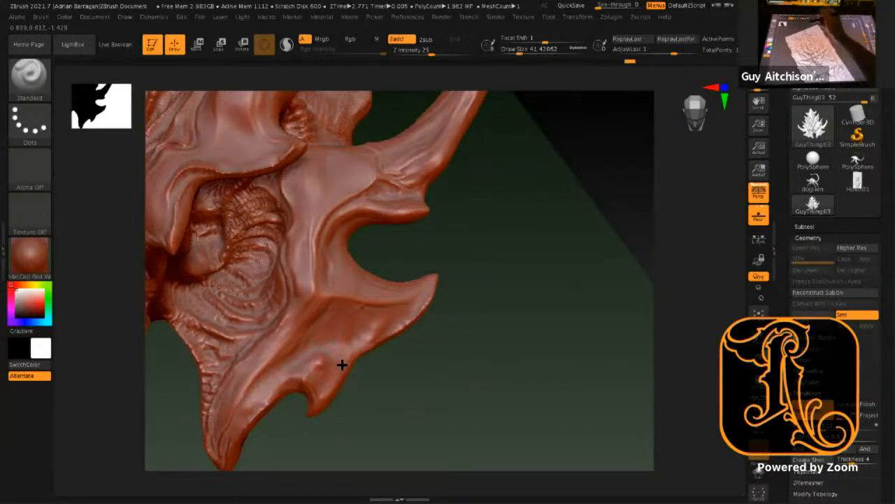
pyautogui.moveTo(314, 364)
pyautogui.mouseDown()
pyautogui.moveTo(276, 375)
pyautogui.moveTo(242, 412)
pyautogui.mouseUp()
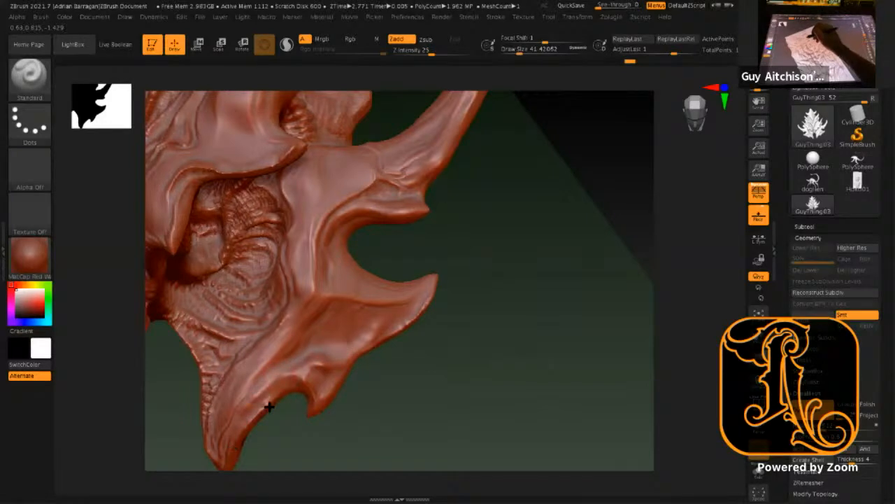
pyautogui.moveTo(284, 400)
pyautogui.mouseDown()
pyautogui.moveTo(243, 423)
pyautogui.moveTo(258, 394)
pyautogui.mouseUp()
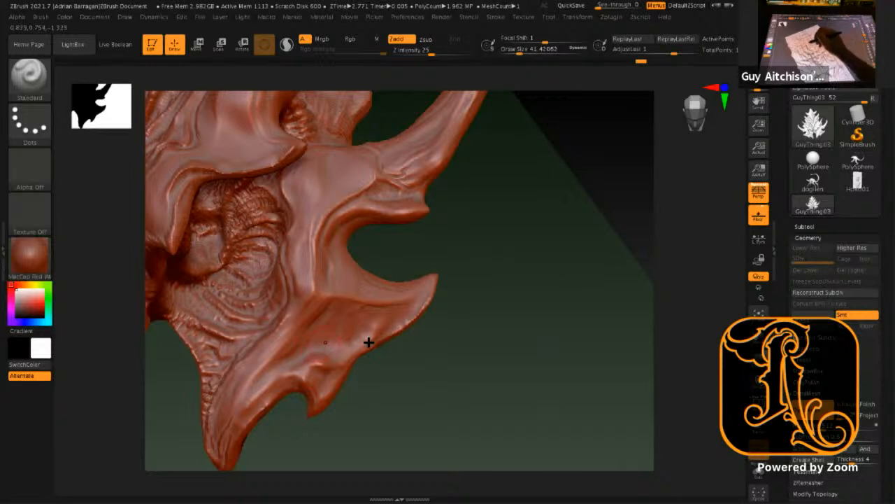
# Step: Set the draw size to about 20 and add fine ridges framing the recessed panel on the lower prong
pyautogui.press('space')
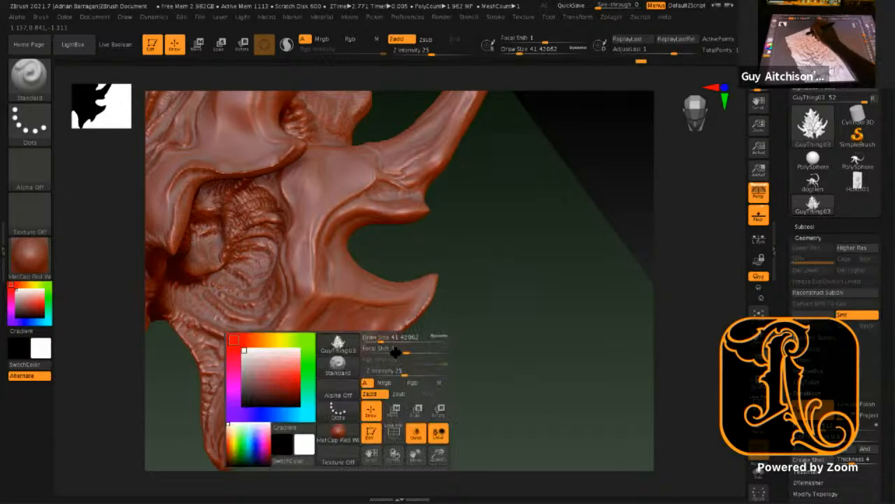
pyautogui.moveTo(377, 344); pyautogui.dragTo(366, 350)
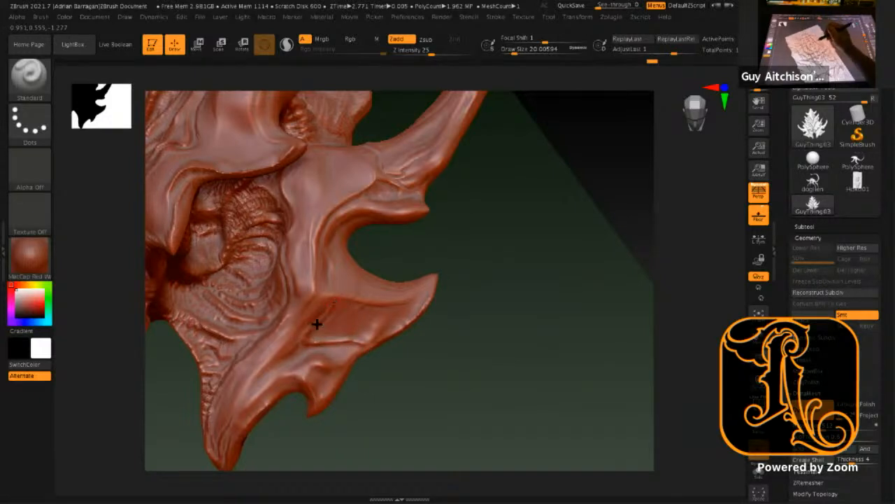
pyautogui.moveTo(336, 303); pyautogui.dragTo(437, 283)
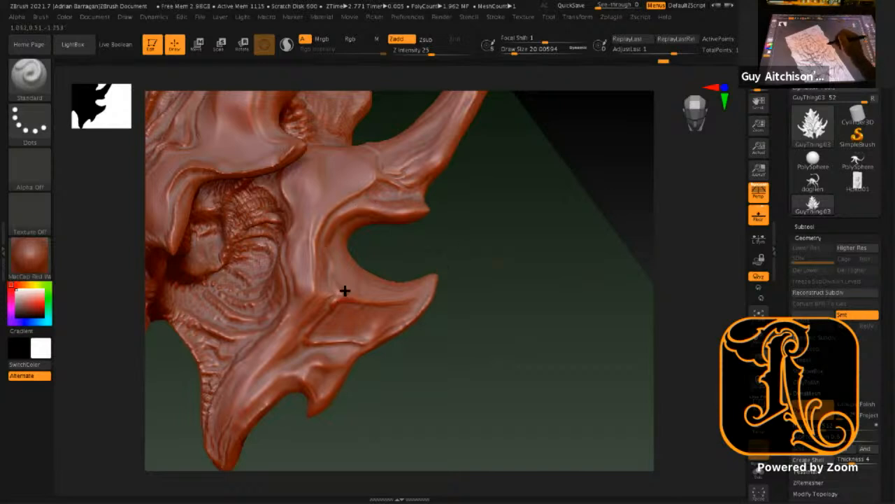
pyautogui.moveTo(326, 353); pyautogui.dragTo(348, 361)
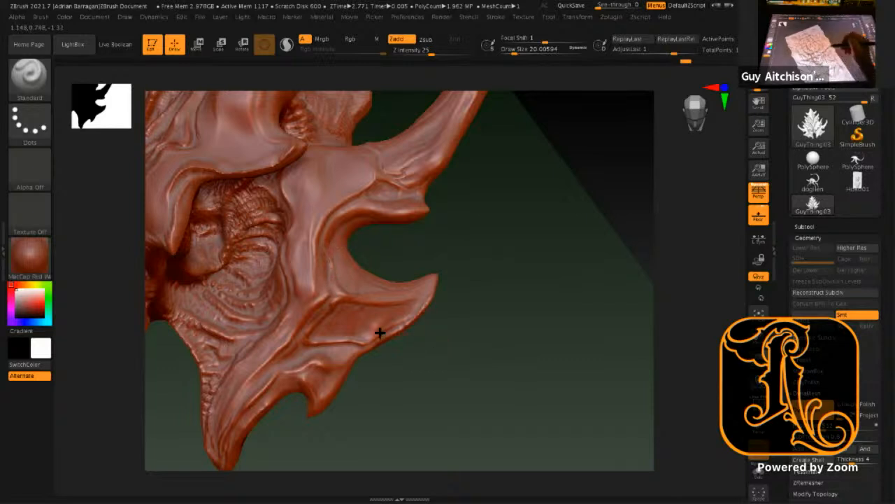
# Step: Smooth the ridges across the lower prong and reinforce the central ridge with the Standard brush
pyautogui.press('shift')
pyautogui.keyDown('shift'); pyautogui.moveTo(289, 337); pyautogui.dragTo(240, 380); pyautogui.keyUp('shift')
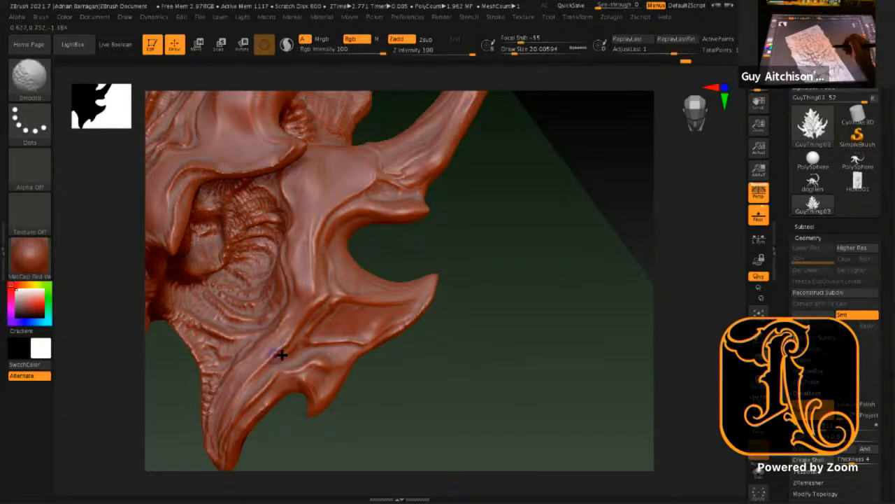
pyautogui.keyDown('shift'); pyautogui.moveTo(299, 340); pyautogui.dragTo(246, 396); pyautogui.keyUp('shift')
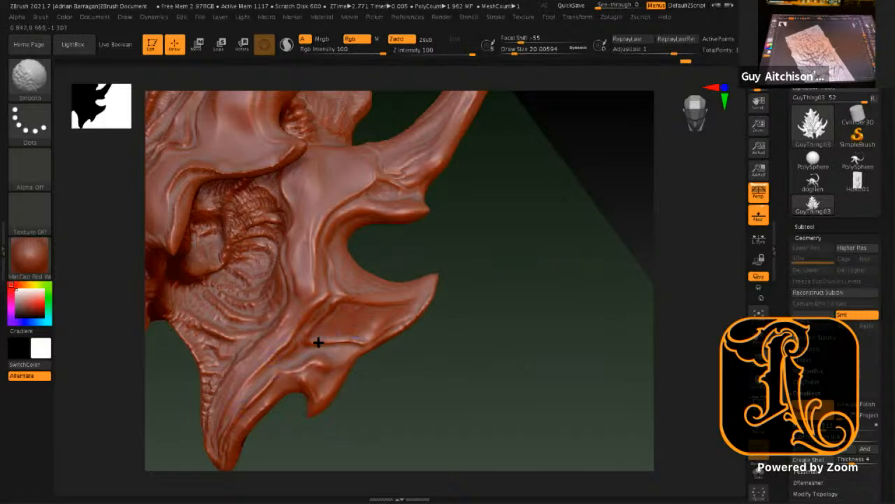
pyautogui.keyDown('shift'); pyautogui.moveTo(396, 324); pyautogui.dragTo(398, 334); pyautogui.keyUp('shift')
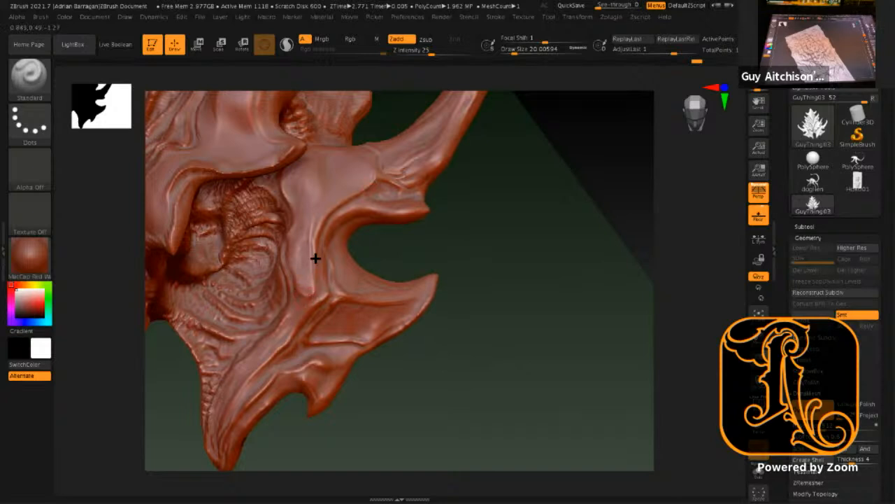
pyautogui.moveTo(281, 363); pyautogui.dragTo(303, 314)
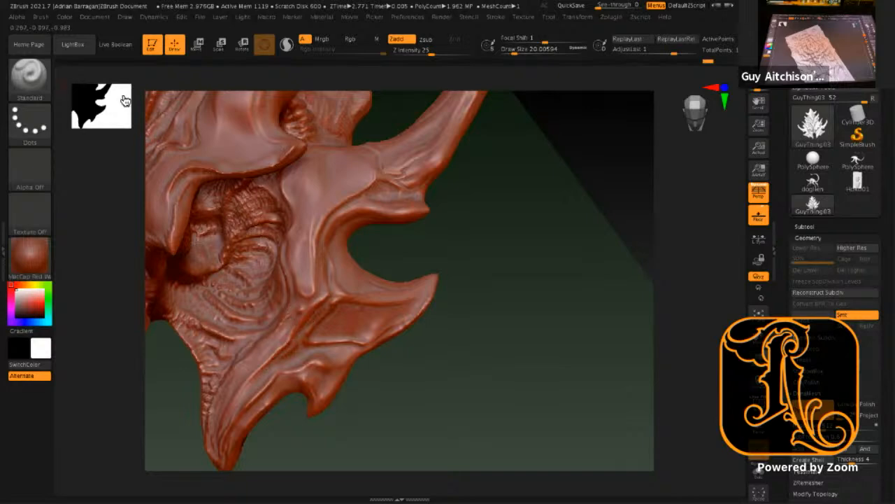
# Step: Switch back to the Pinch brush and sharpen the ridges beside the curved notch and around the recessed panel
pyautogui.press('b')
pyautogui.click(264, 89)
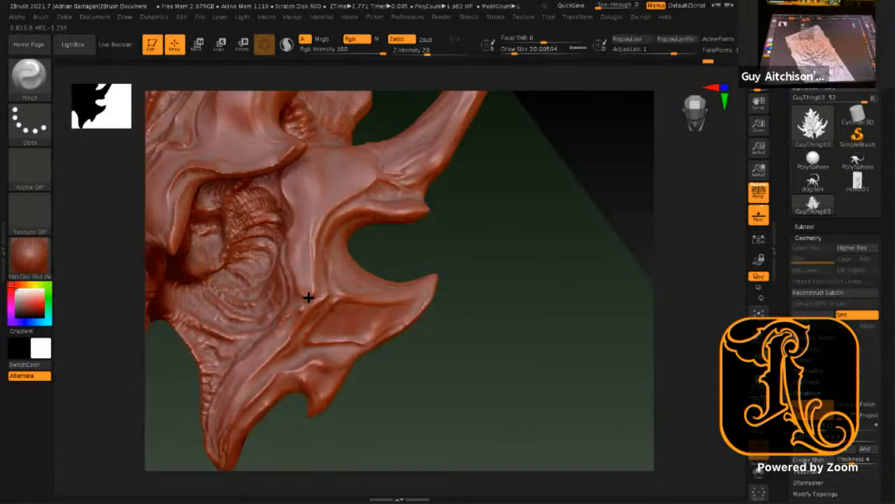
pyautogui.moveTo(332, 194)
pyautogui.mouseDown()
pyautogui.moveTo(312, 242)
pyautogui.moveTo(317, 277)
pyautogui.mouseUp()
pyautogui.moveTo(328, 214); pyautogui.dragTo(329, 299)
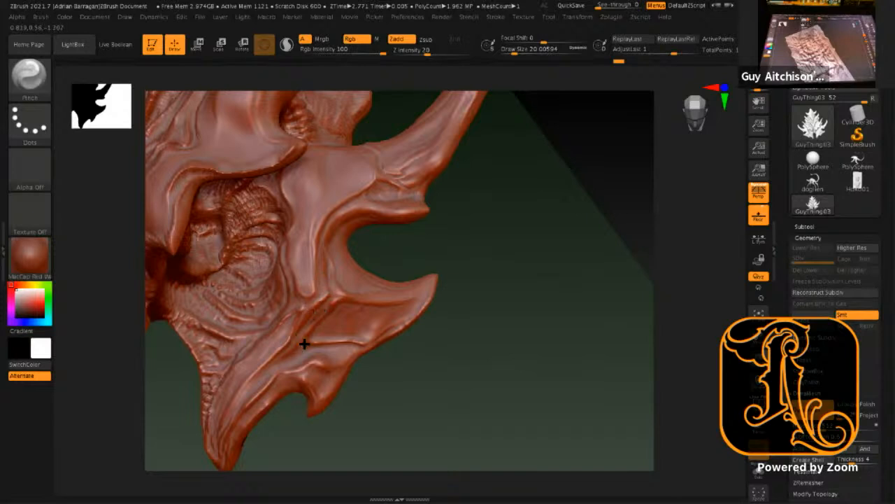
pyautogui.moveTo(305, 344); pyautogui.dragTo(344, 295)
pyautogui.moveTo(399, 304); pyautogui.dragTo(400, 306)
# Step: Set the draw size to about 63 and pinch the junction where the ridges meet above the recessed panel
pyautogui.press('space')
pyautogui.moveTo(400, 311); pyautogui.dragTo(344, 295)
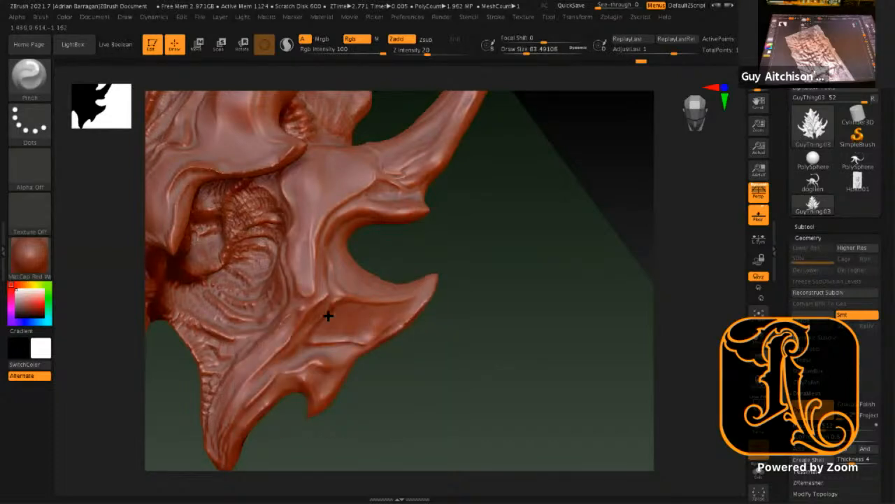
pyautogui.moveTo(304, 319); pyautogui.dragTo(324, 299)
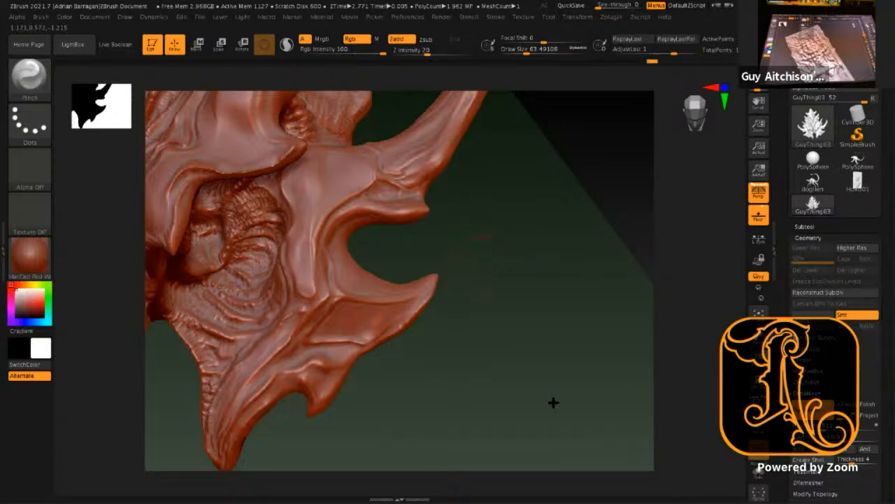
pyautogui.moveTo(552, 402); pyautogui.dragTo(426, 248)
pyautogui.keyDown('alt'); pyautogui.moveTo(504, 243); pyautogui.dragTo(599, 303); pyautogui.keyUp('alt')
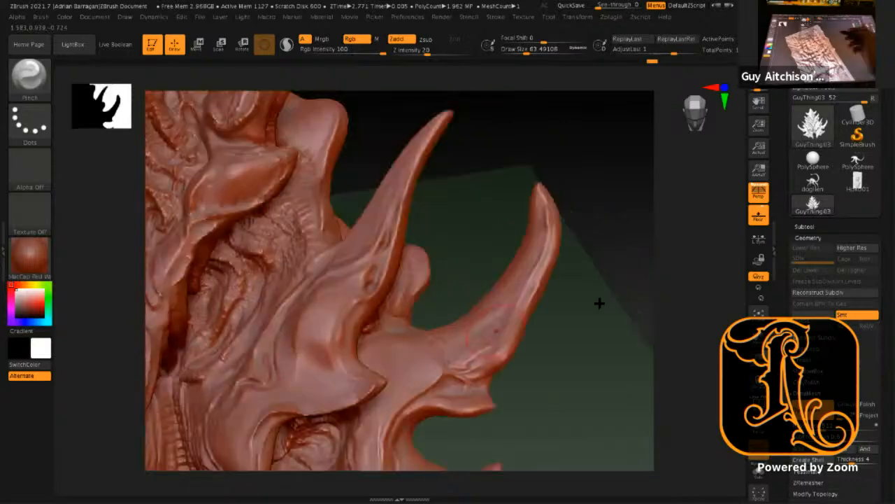
pyautogui.moveTo(543, 300); pyautogui.dragTo(456, 265)
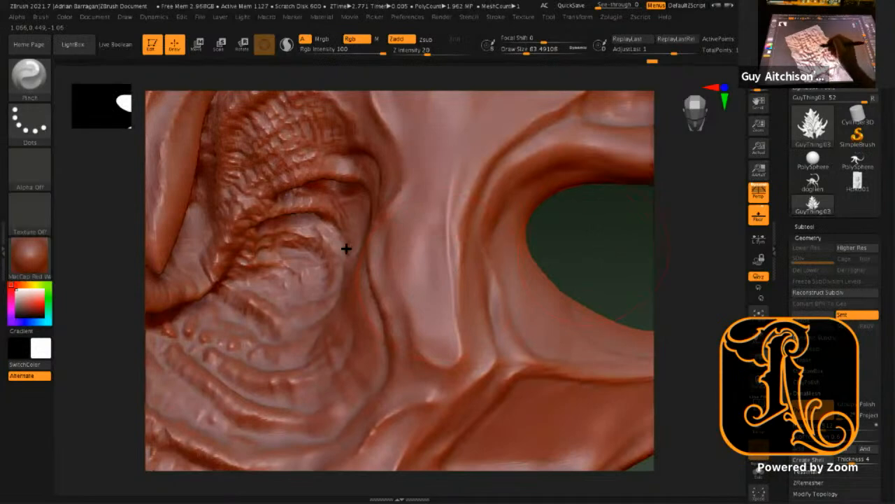
pyautogui.keyDown('alt'); pyautogui.moveTo(346, 249); pyautogui.dragTo(391, 190); pyautogui.keyUp('alt')
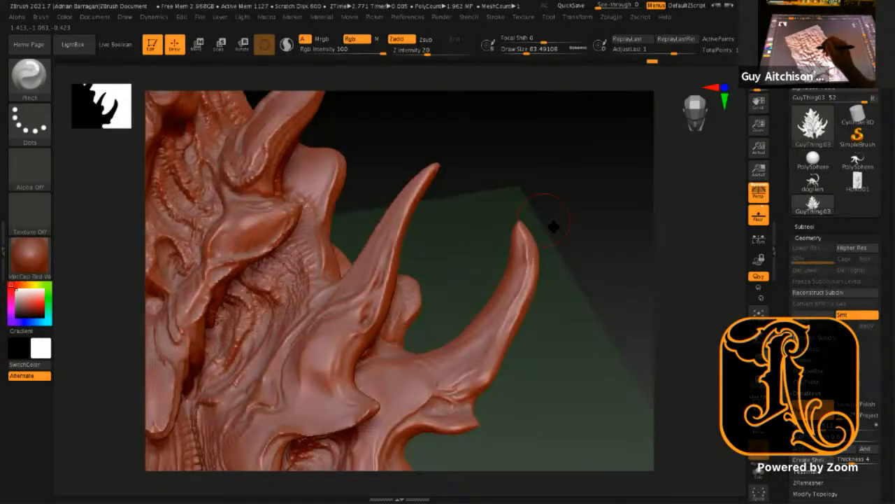
# Step: Set the Pinch draw size to about 35 and sharpen the edge of the lower side plate near its pointed tip
pyautogui.press('space')
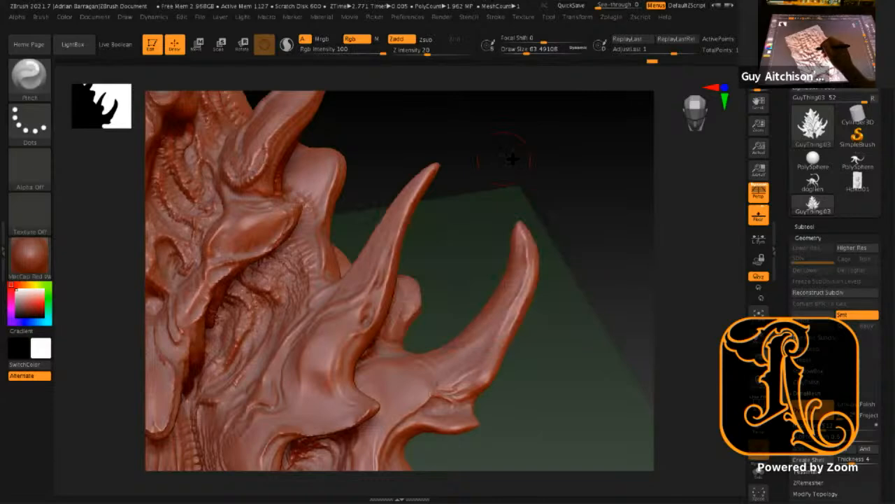
pyautogui.keyDown('alt'); pyautogui.moveTo(509, 158); pyautogui.dragTo(587, 272); pyautogui.keyUp('alt')
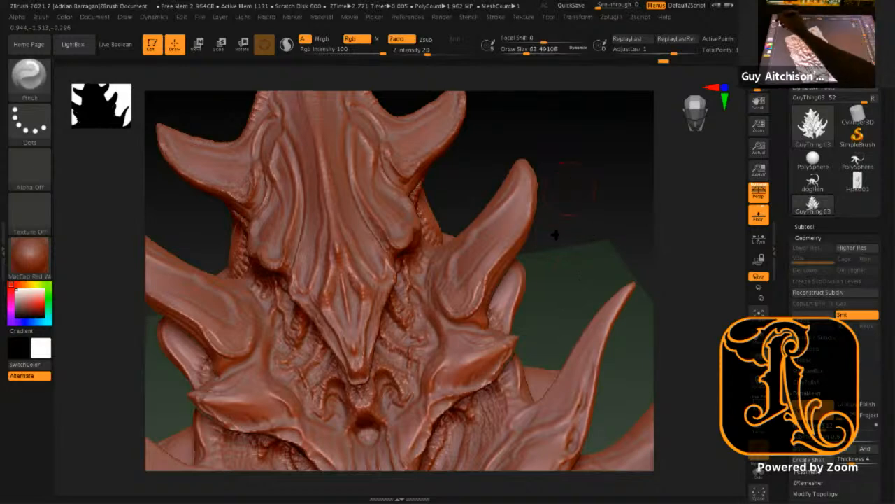
pyautogui.moveTo(593, 233); pyautogui.dragTo(338, 237)
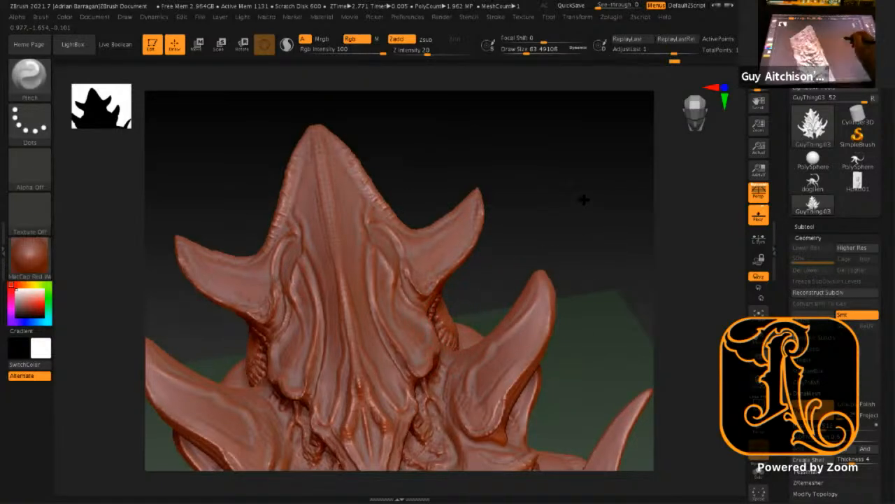
pyautogui.moveTo(581, 194)
pyautogui.mouseDown()
pyautogui.moveTo(480, 274)
pyautogui.moveTo(420, 343)
pyautogui.moveTo(420, 384)
pyautogui.mouseUp()
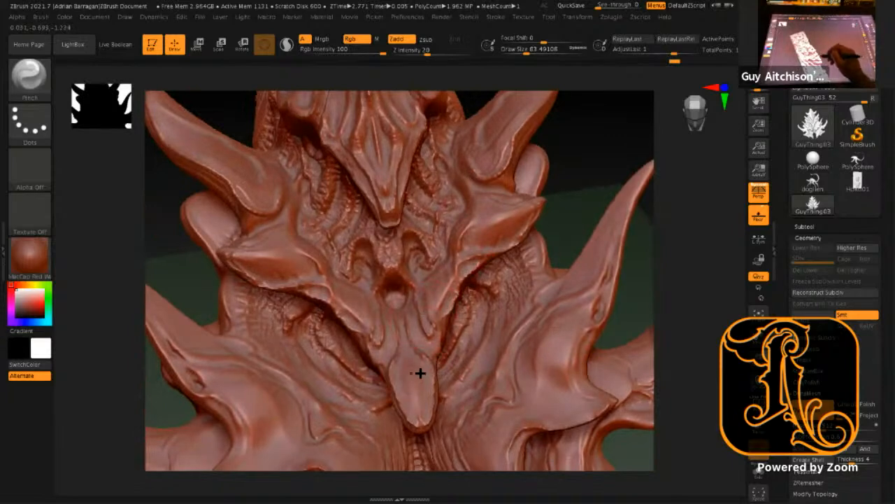
pyautogui.press('space')
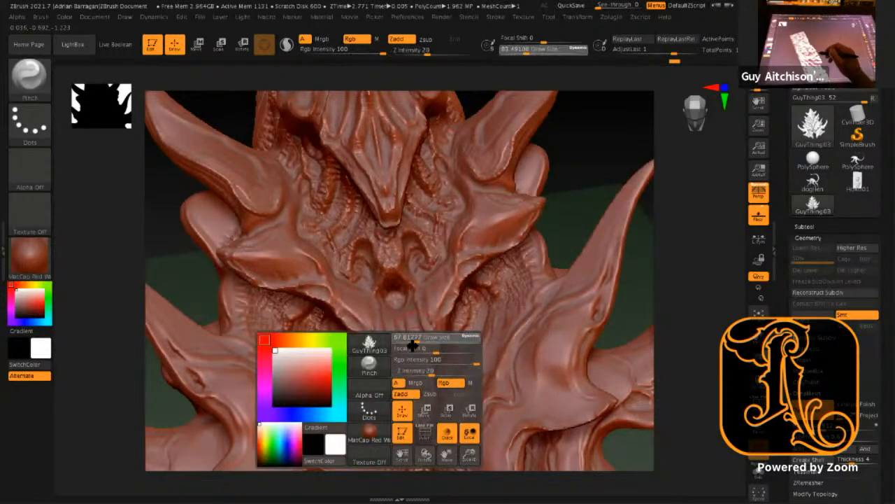
pyautogui.moveTo(412, 346); pyautogui.dragTo(399, 348)
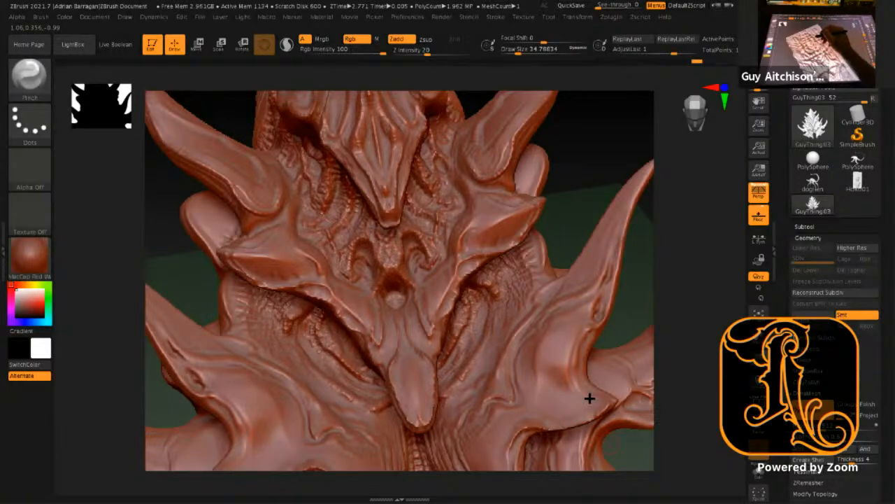
pyautogui.moveTo(591, 366); pyautogui.dragTo(600, 391)
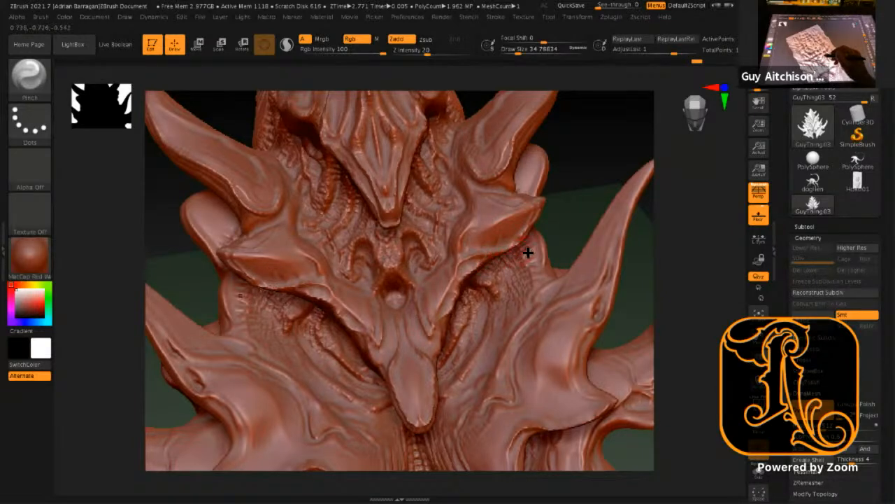
# Step: Switch to the Standard brush, set the draw size to about 11 and add fine ridges on the small pointed side plates
pyautogui.press('shift')
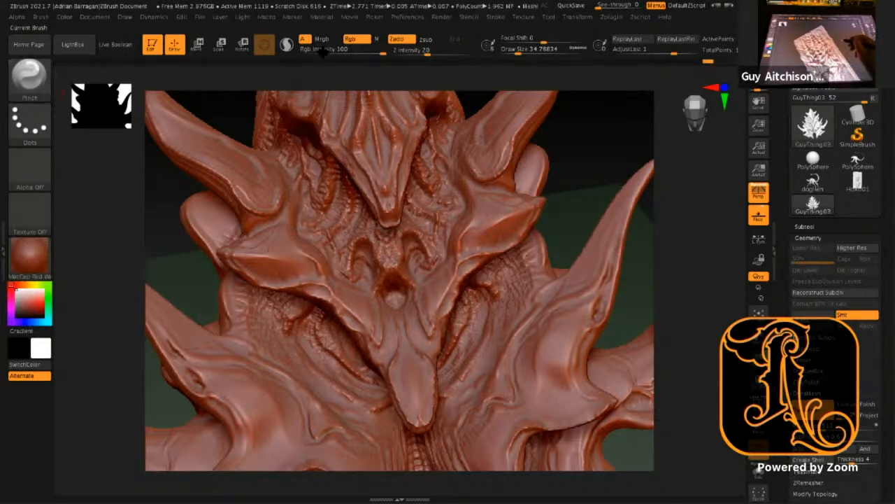
pyautogui.press('b')
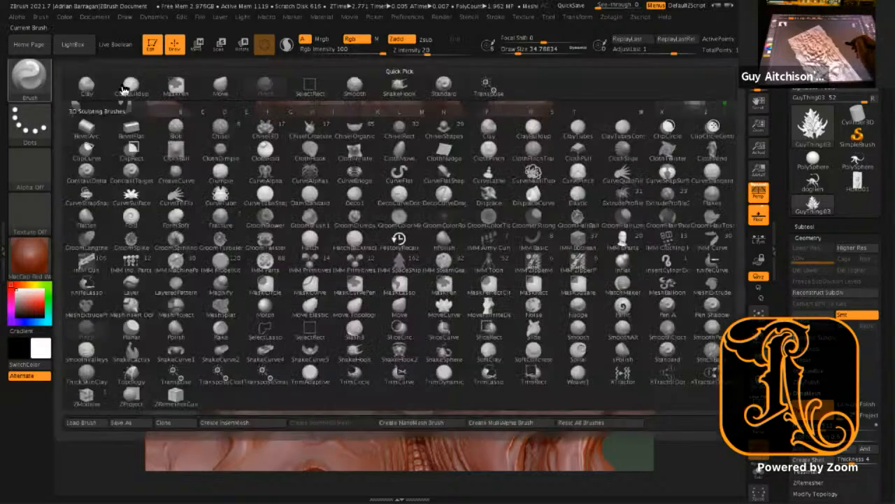
pyautogui.click(443, 85)
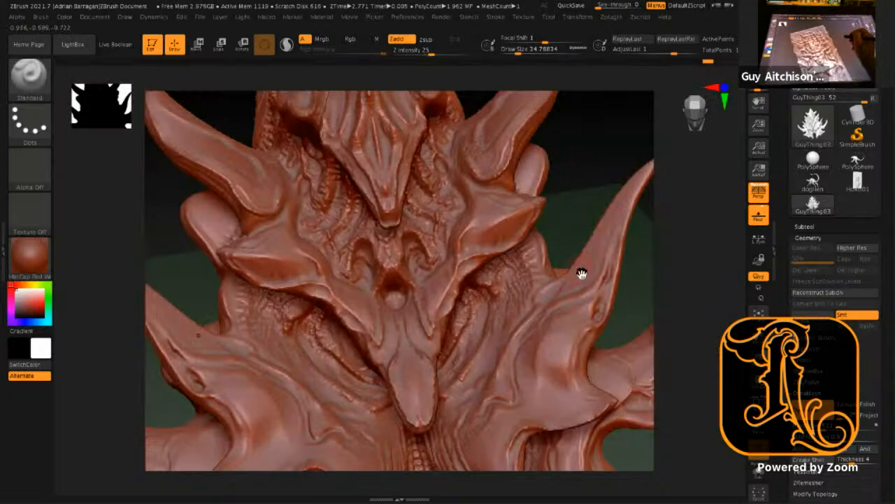
pyautogui.press('space')
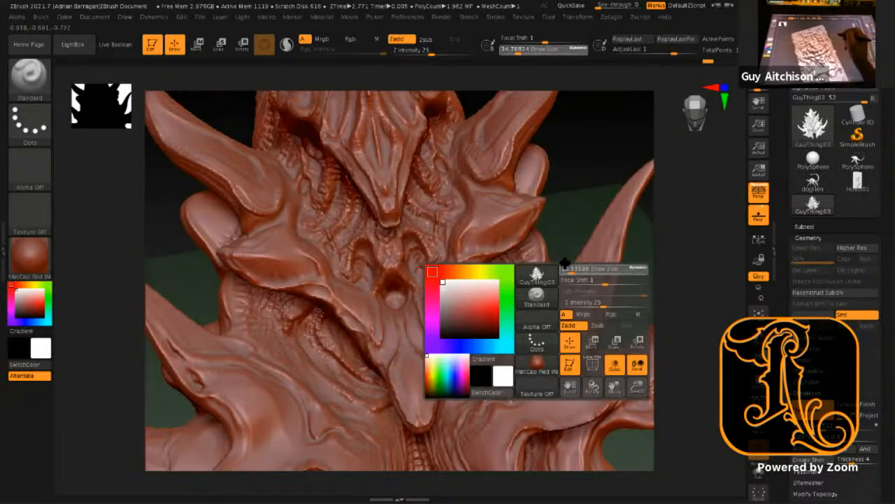
pyautogui.moveTo(519, 214); pyautogui.dragTo(480, 230)
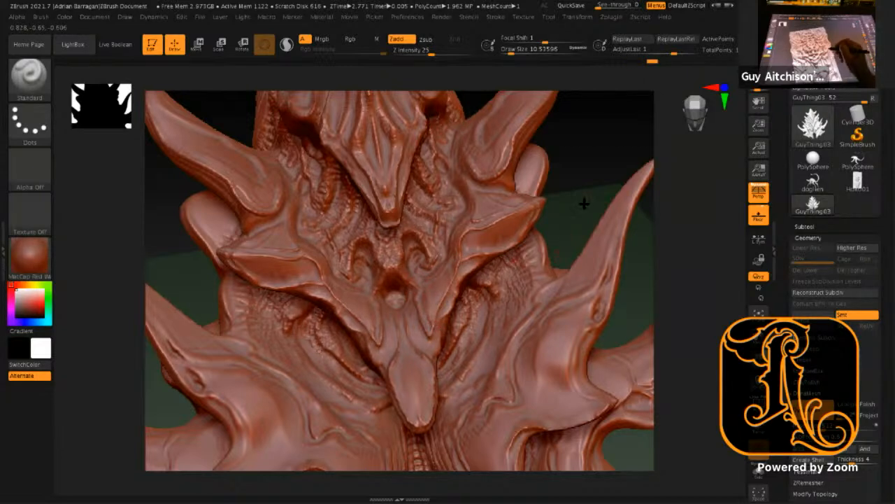
# Step: Switch to the Pinch brush and set its draw size to about 77 with a focal shift of 0
pyautogui.moveTo(579, 220); pyautogui.dragTo(587, 187)
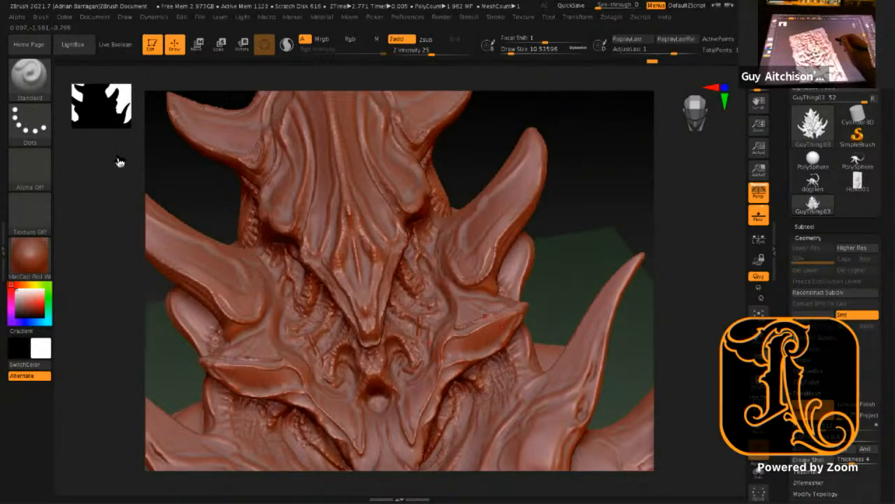
pyautogui.press('b')
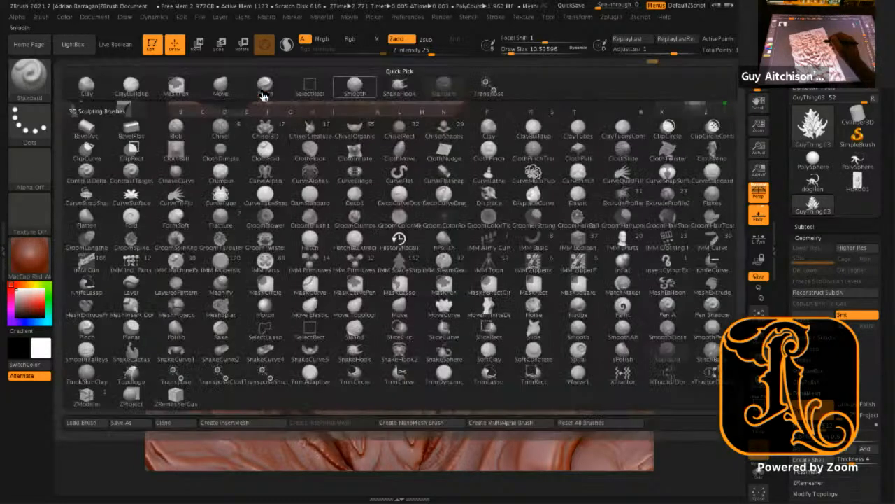
pyautogui.click(270, 90)
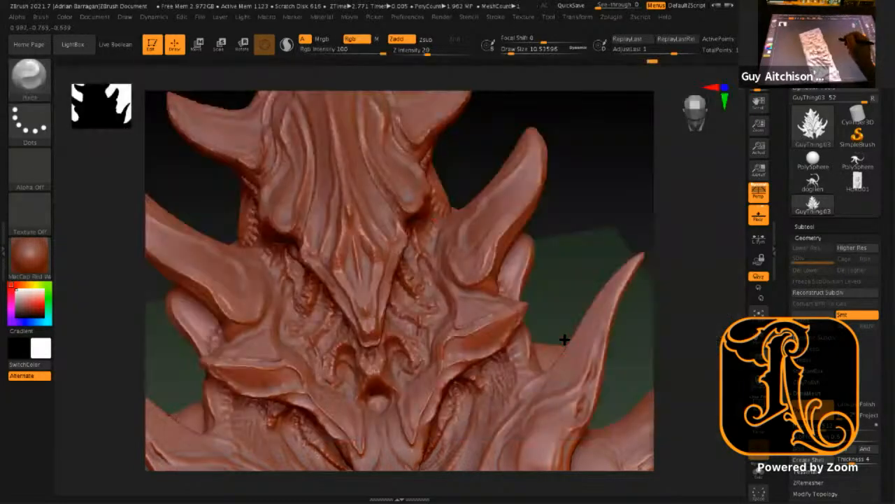
pyautogui.press('space')
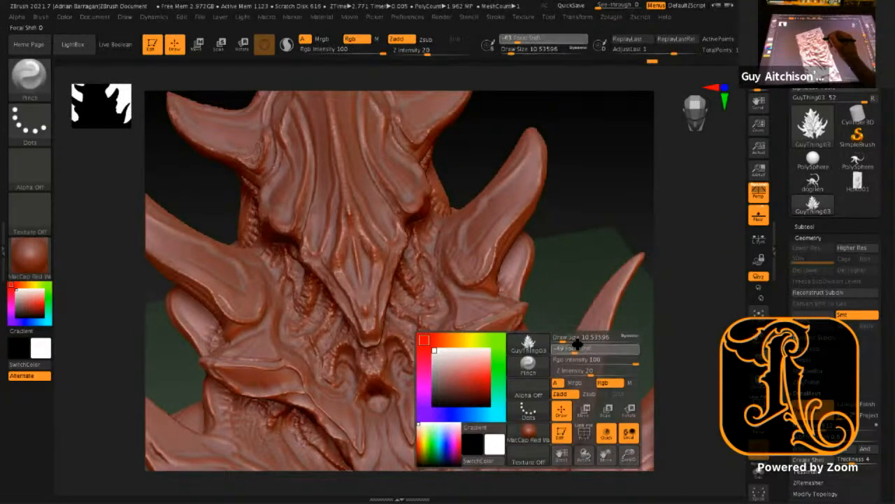
pyautogui.moveTo(578, 342); pyautogui.dragTo(588, 342)
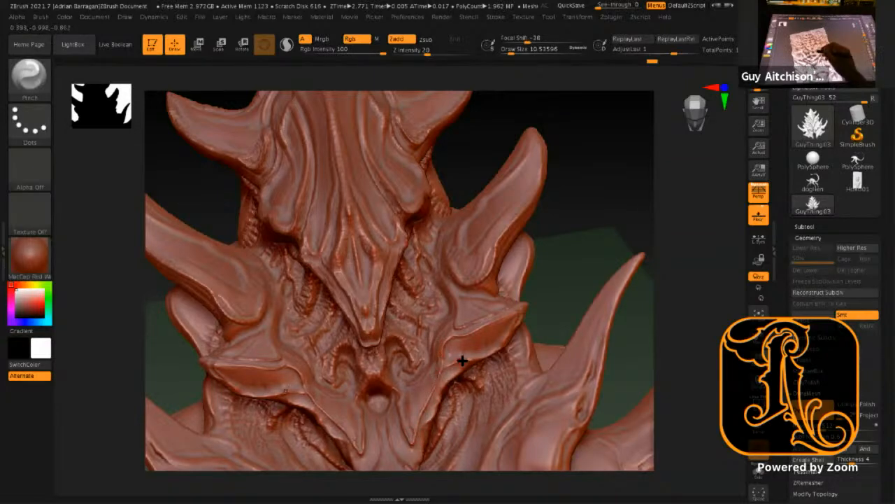
pyautogui.press('space')
pyautogui.moveTo(464, 344); pyautogui.dragTo(490, 344)
pyautogui.click(478, 343)
pyautogui.click(494, 351)
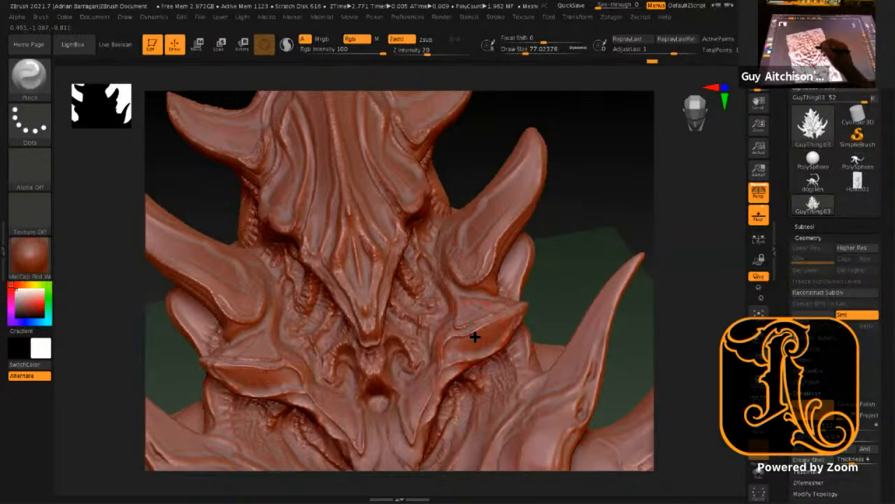
# Step: Set the draw size to about 35 and pinch the new ridges on the small pointed side plates
pyautogui.press('space')
pyautogui.click(471, 338)
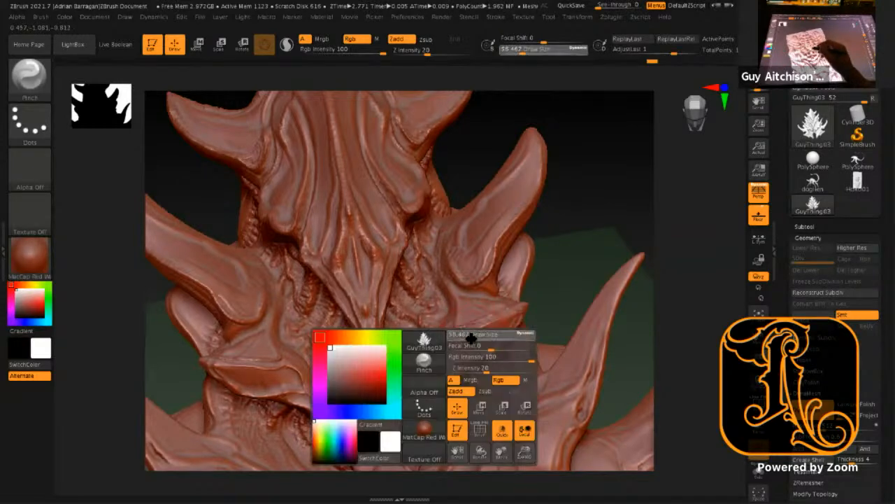
pyautogui.moveTo(468, 339); pyautogui.dragTo(466, 336)
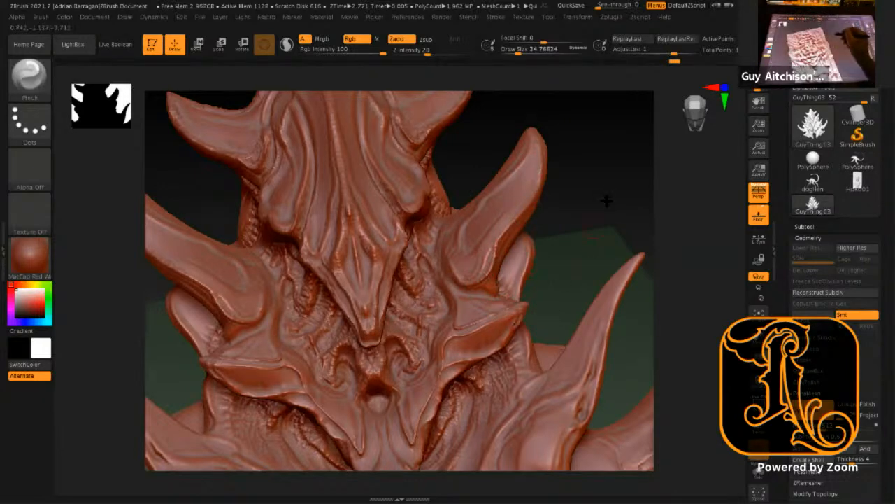
pyautogui.moveTo(603, 223); pyautogui.dragTo(534, 266)
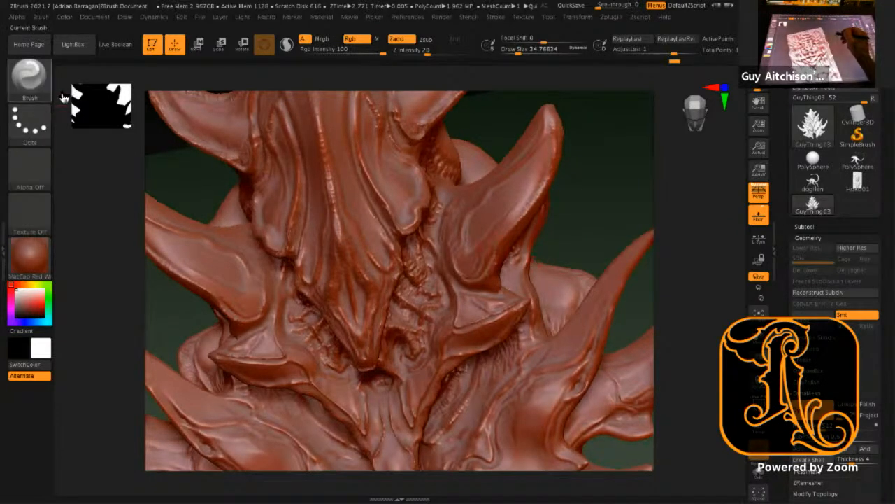
pyautogui.press('b')
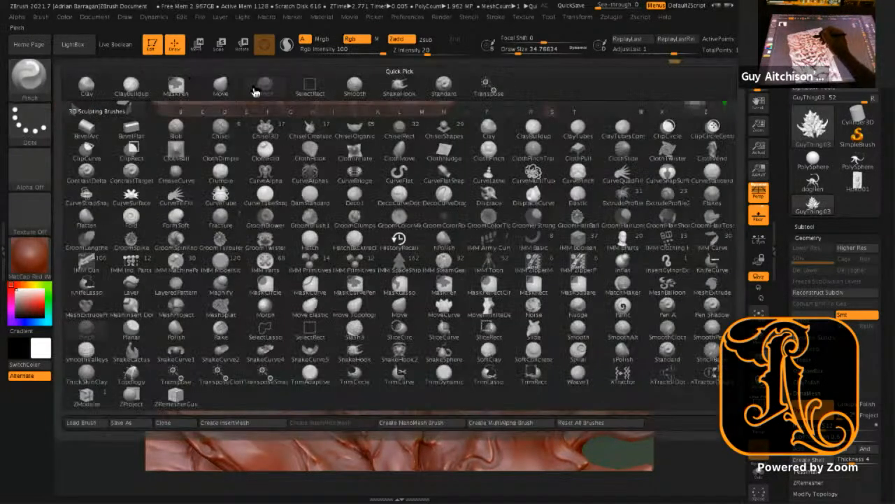
pyautogui.click(368, 88)
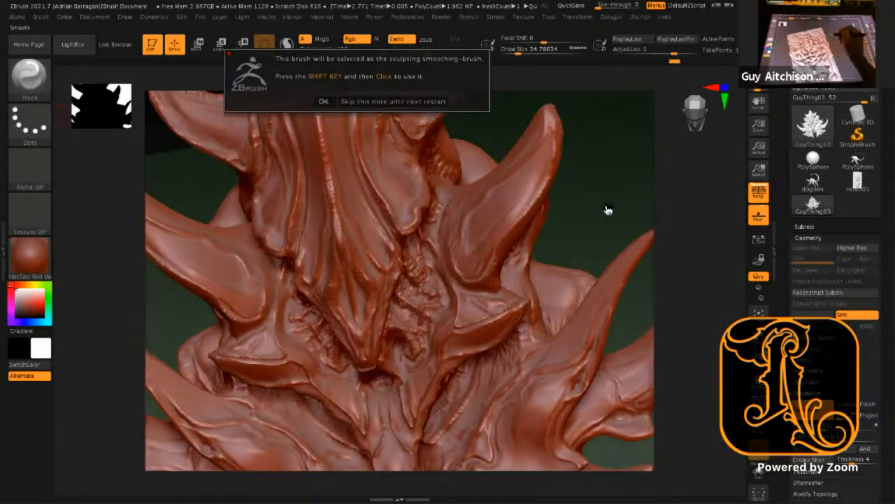
pyautogui.click(324, 101)
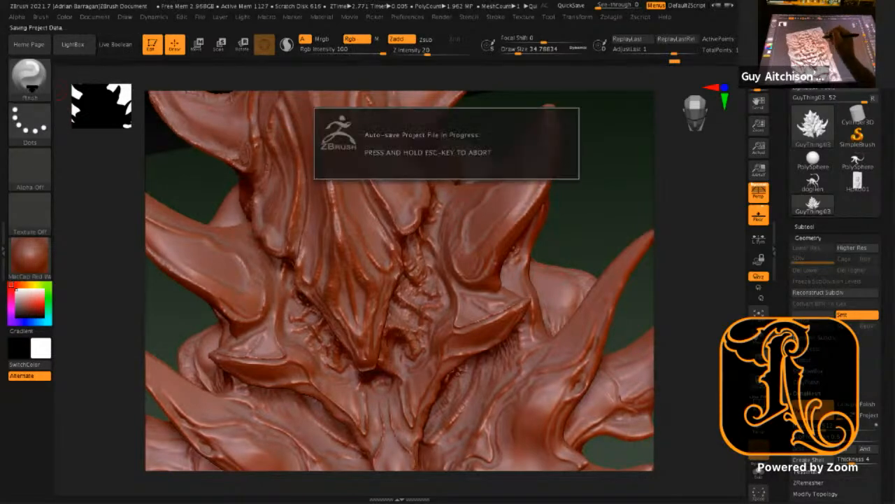
# Step: Switch to the Standard brush, bring the small side plates back into view and set the draw size to about 14
pyautogui.click(33, 91)
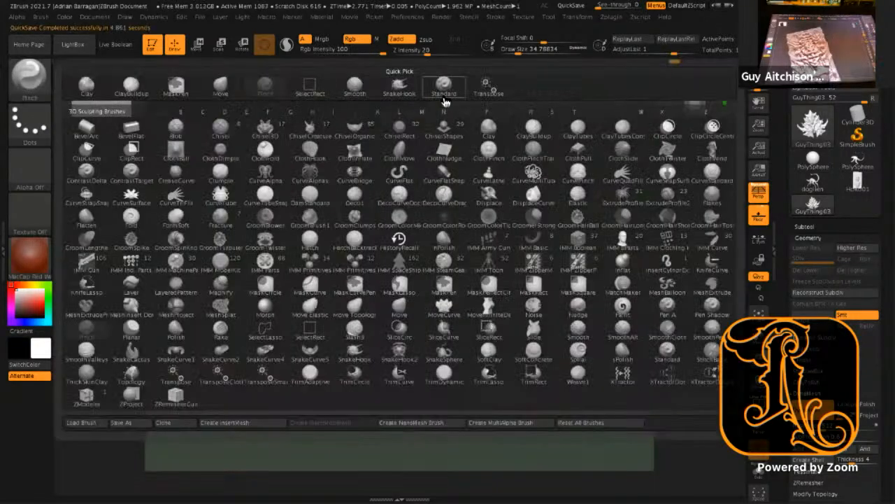
pyautogui.click(445, 87)
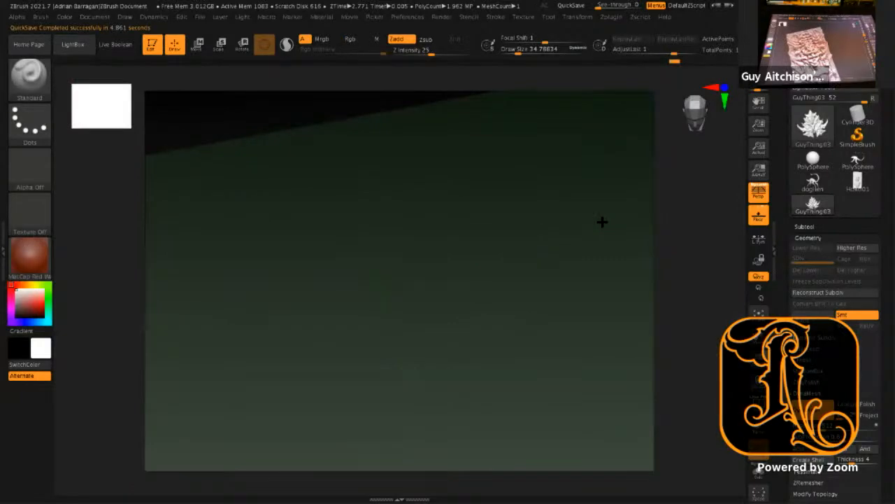
pyautogui.press('f')
pyautogui.moveTo(614, 196)
pyautogui.mouseDown()
pyautogui.moveTo(528, 286)
pyautogui.moveTo(487, 302)
pyautogui.mouseUp()
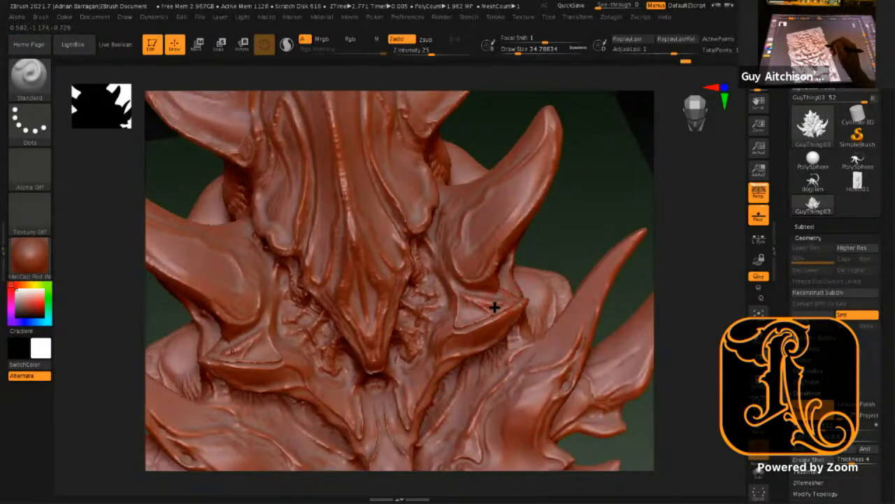
pyautogui.press('shift')
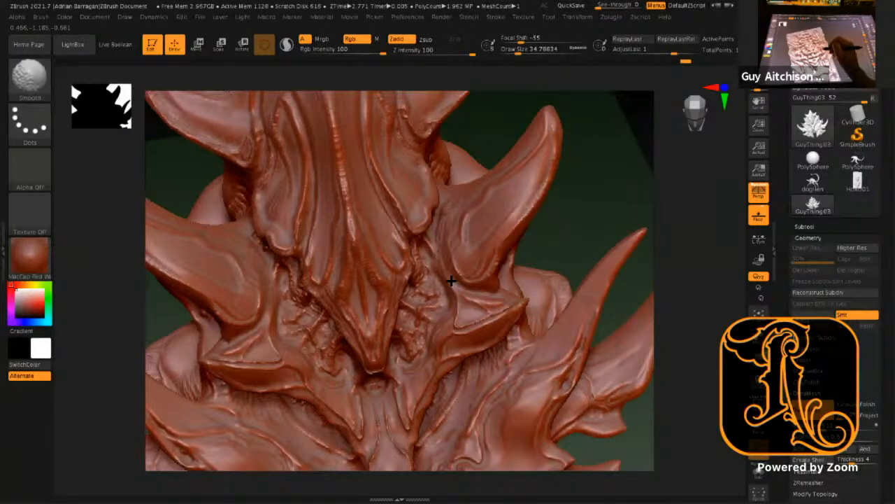
pyautogui.press('space')
pyautogui.click(459, 293)
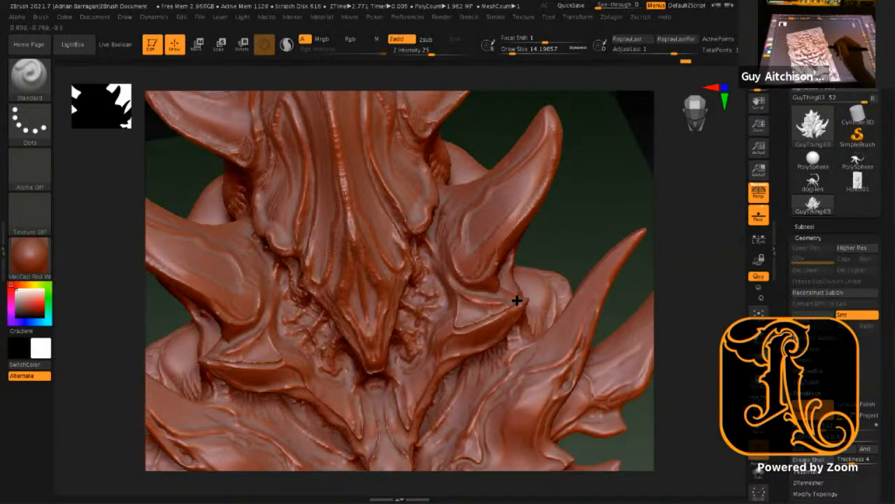
# Step: Smooth the ridges across the upper face of the small side plates toward their tips
pyautogui.press('shift')
pyautogui.keyDown('shift'); pyautogui.moveTo(477, 303); pyautogui.dragTo(516, 284); pyautogui.keyUp('shift')
pyautogui.press('shift')
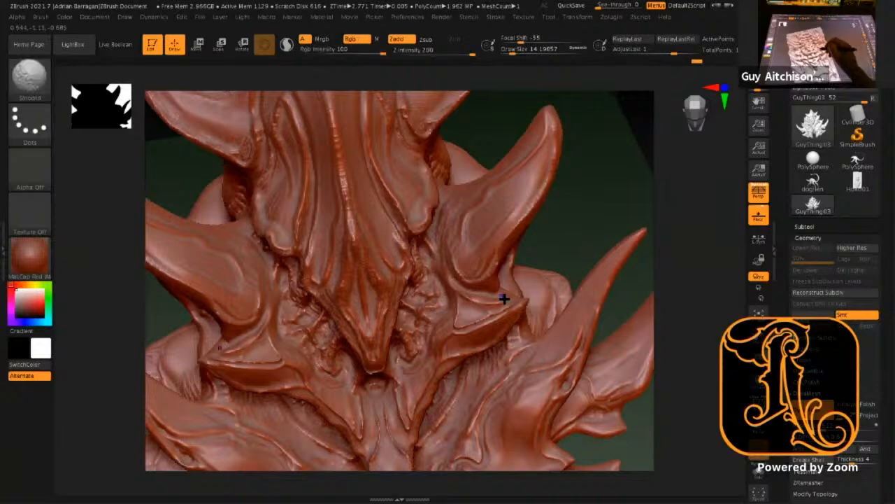
pyautogui.press('shift')
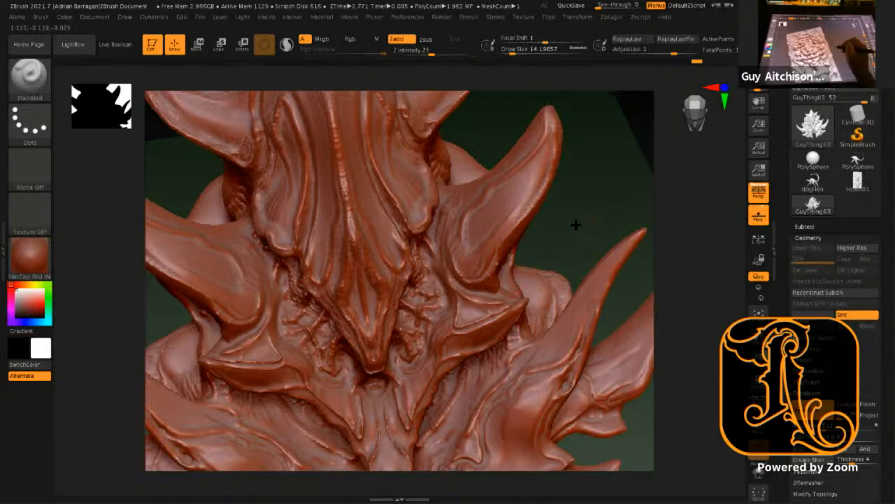
# Step: Examine the whole sculpt from several angles, checking the plates and spikes
pyautogui.moveTo(573, 246); pyautogui.dragTo(517, 297)
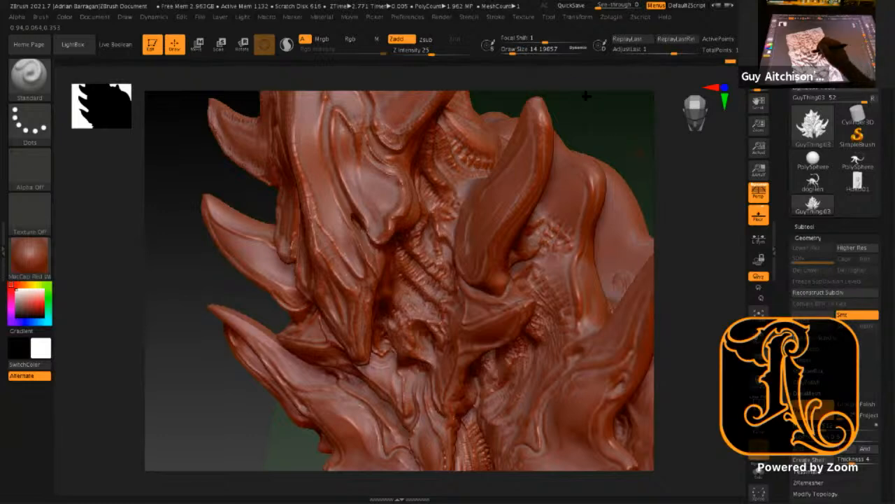
pyautogui.hotkey('ctrl', 'z')
pyautogui.moveTo(610, 137)
pyautogui.mouseDown()
pyautogui.moveTo(516, 135)
pyautogui.moveTo(560, 176)
pyautogui.mouseUp()
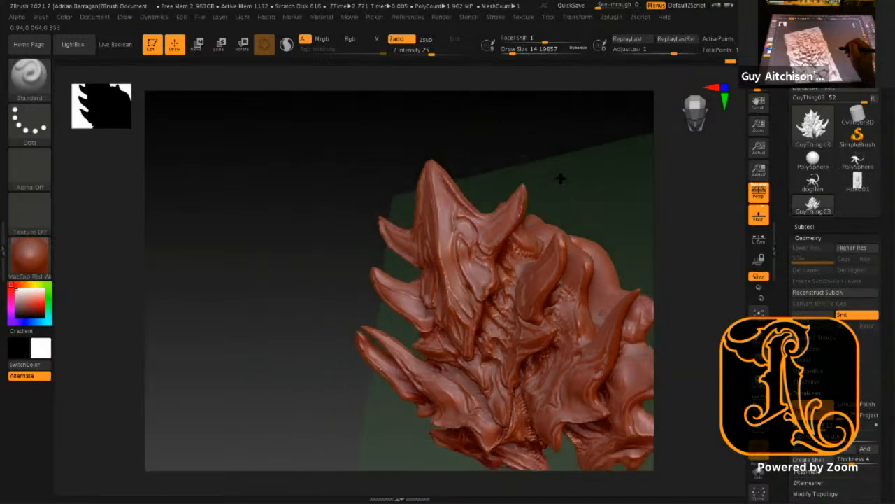
pyautogui.moveTo(329, 159)
pyautogui.mouseDown()
pyautogui.moveTo(517, 164)
pyautogui.moveTo(644, 298)
pyautogui.moveTo(644, 340)
pyautogui.moveTo(632, 329)
pyautogui.moveTo(621, 271)
pyautogui.moveTo(606, 277)
pyautogui.mouseUp()
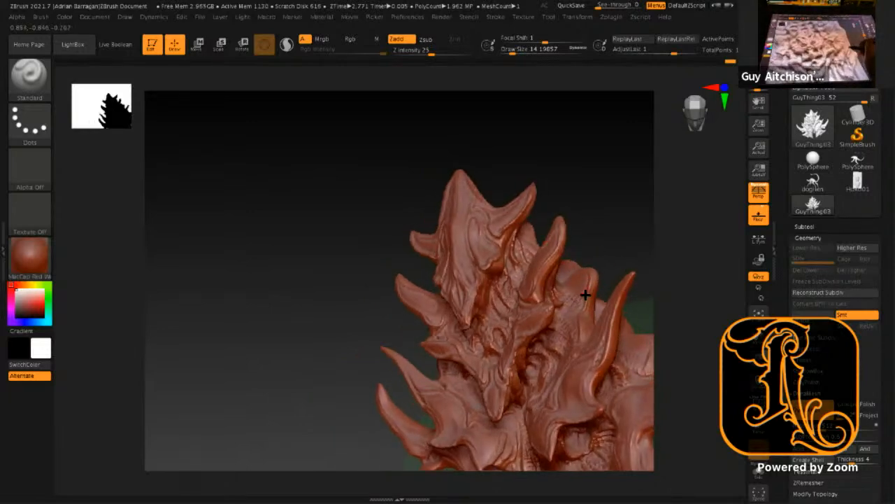
pyautogui.moveTo(594, 224)
pyautogui.mouseDown()
pyautogui.moveTo(445, 154)
pyautogui.moveTo(611, 302)
pyautogui.moveTo(608, 315)
pyautogui.moveTo(528, 197)
pyautogui.mouseUp()
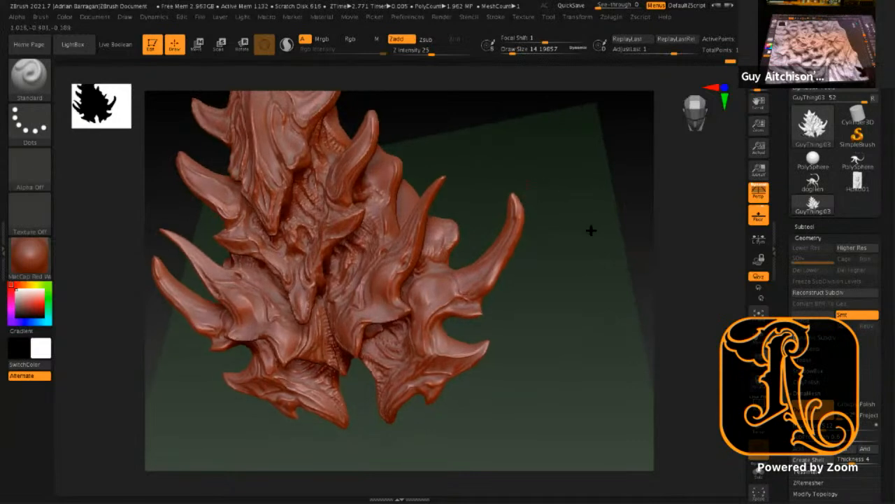
# Step: Examine the spiked creature sculpt from several angles, including its upper horns, central ridge and lower claws
pyautogui.moveTo(597, 245); pyautogui.dragTo(600, 273)
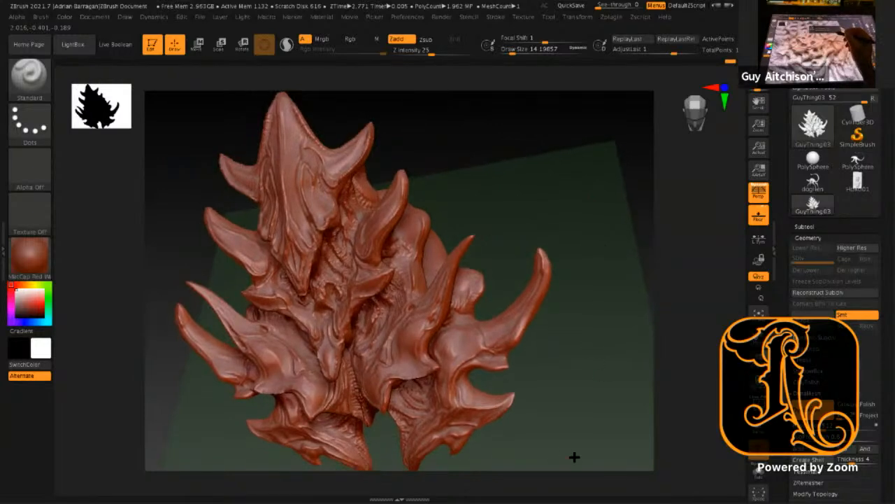
pyautogui.moveTo(584, 434); pyautogui.dragTo(584, 432)
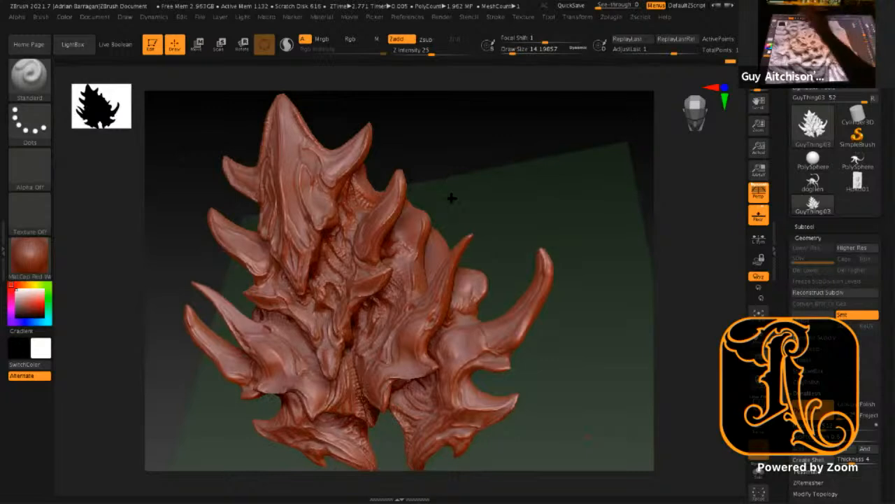
pyautogui.moveTo(441, 126); pyautogui.dragTo(282, 209)
pyautogui.moveTo(211, 200)
pyautogui.mouseDown()
pyautogui.moveTo(187, 152)
pyautogui.moveTo(515, 240)
pyautogui.mouseUp()
pyautogui.moveTo(566, 398)
pyautogui.mouseDown()
pyautogui.moveTo(578, 410)
pyautogui.moveTo(208, 255)
pyautogui.moveTo(219, 199)
pyautogui.moveTo(194, 196)
pyautogui.mouseUp()
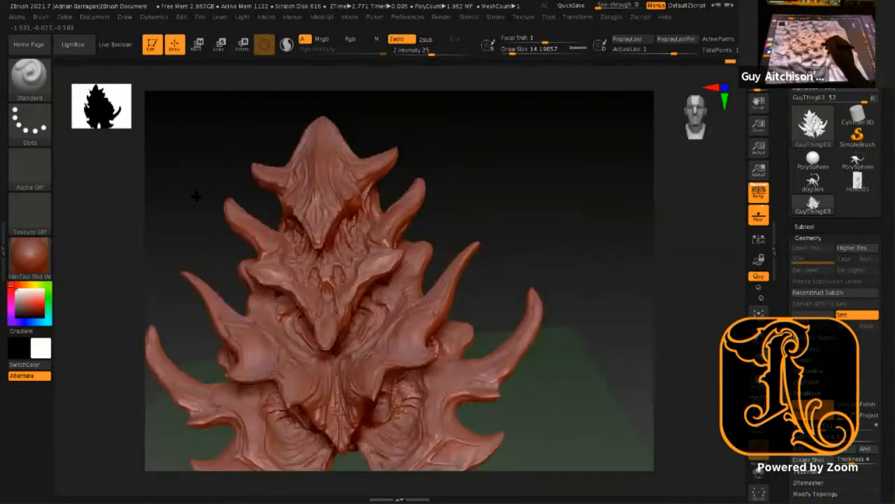
pyautogui.moveTo(459, 192); pyautogui.dragTo(491, 223)
pyautogui.moveTo(493, 224)
pyautogui.mouseDown()
pyautogui.moveTo(515, 268)
pyautogui.moveTo(303, 147)
pyautogui.mouseUp()
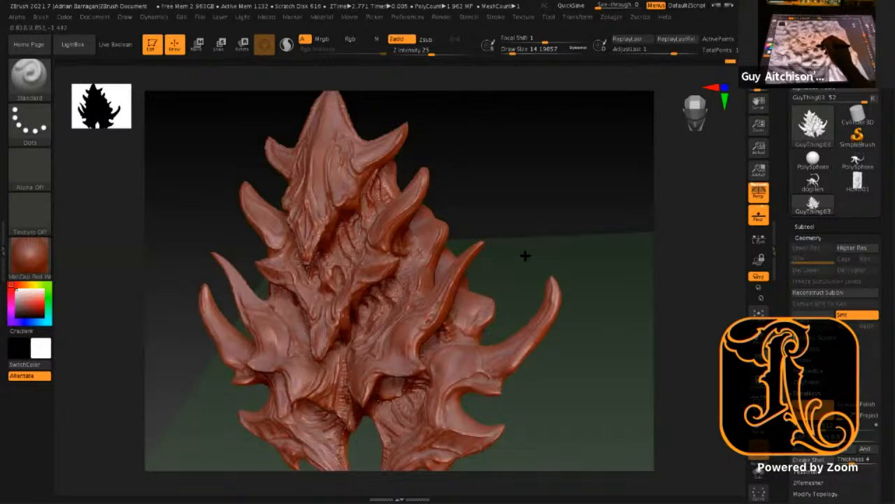
pyautogui.moveTo(527, 258); pyautogui.dragTo(555, 283)
pyautogui.moveTo(623, 338); pyautogui.dragTo(623, 343)
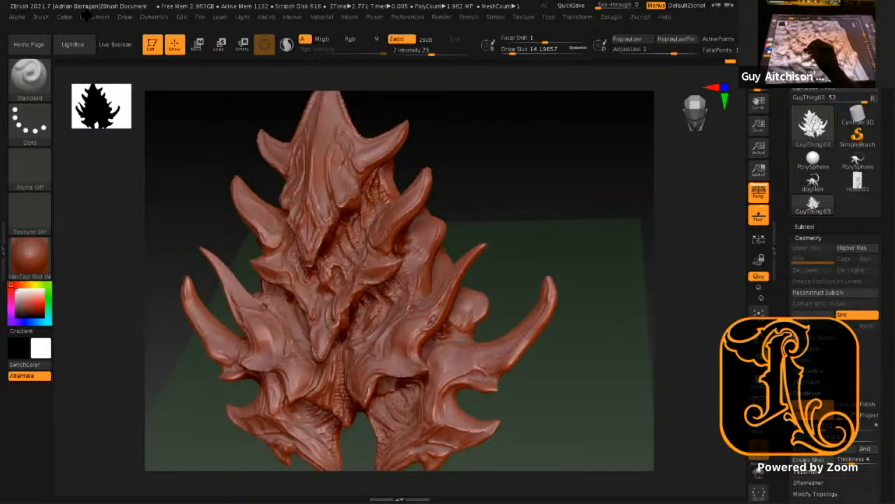
# Step: Save the spiked creature tool as GuyThing03.ztl on the Desktop
pyautogui.click(553, 18)
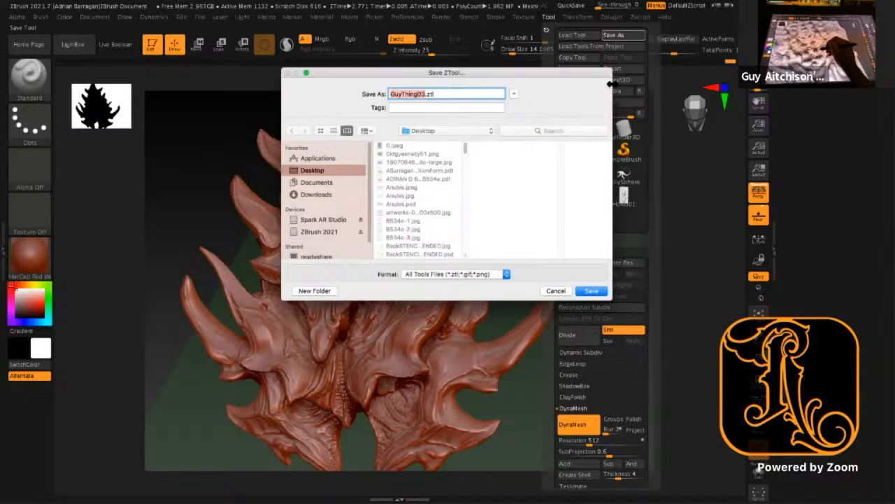
pyautogui.press('Return')
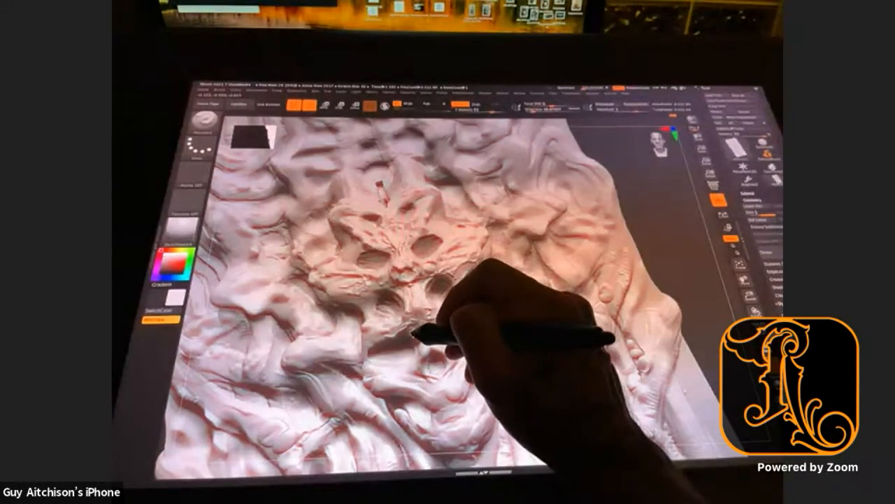
# Step: Sculpt fine surface detail around the stacked skull's eye sockets and brow ridges with the Standard brush
pyautogui.moveTo(406, 333)
pyautogui.mouseDown()
pyautogui.moveTo(378, 346)
pyautogui.moveTo(368, 364)
pyautogui.mouseUp()
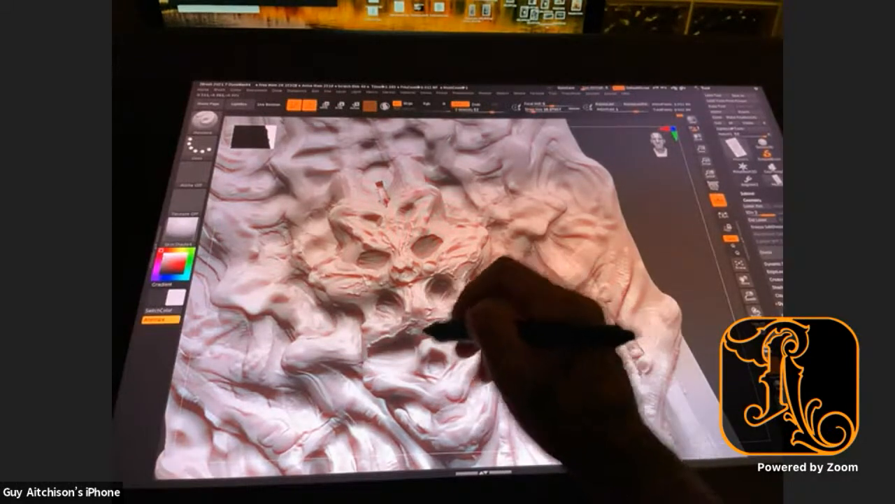
pyautogui.moveTo(433, 316)
pyautogui.mouseDown()
pyautogui.moveTo(414, 321)
pyautogui.moveTo(415, 312)
pyautogui.mouseUp()
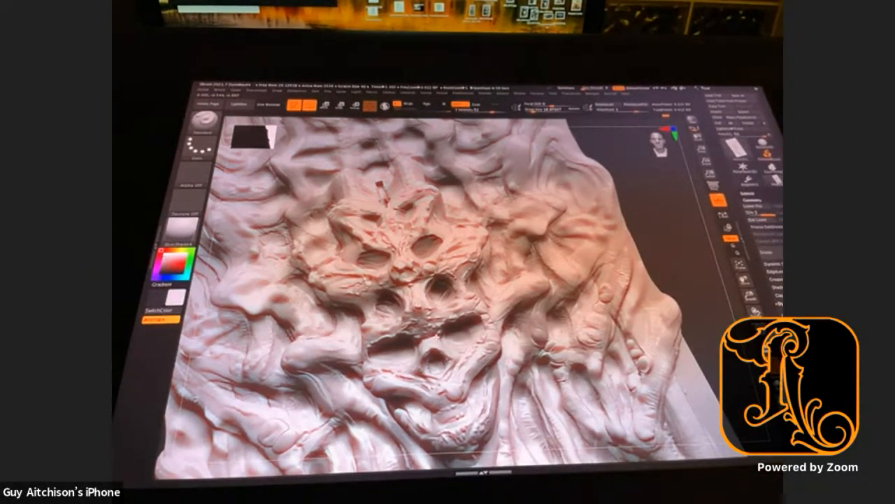
pyautogui.moveTo(374, 329); pyautogui.dragTo(365, 308)
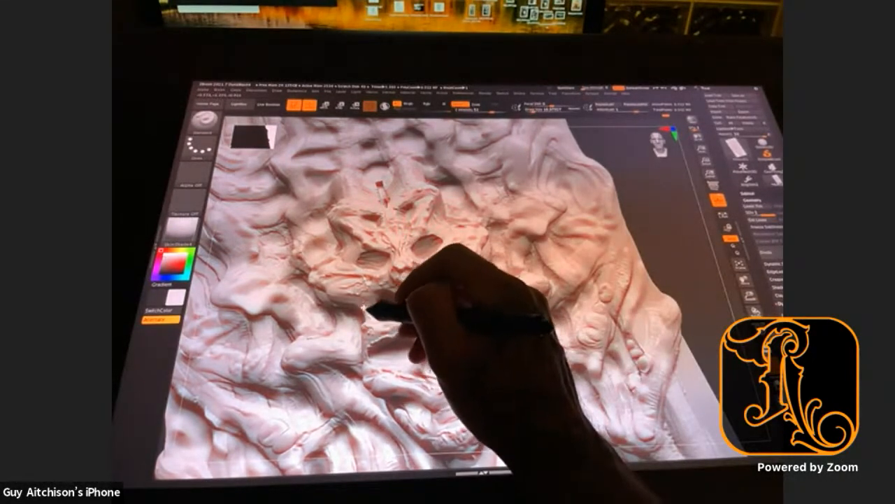
pyautogui.moveTo(468, 294)
pyautogui.mouseDown()
pyautogui.moveTo(474, 284)
pyautogui.moveTo(426, 295)
pyautogui.moveTo(461, 270)
pyautogui.mouseUp()
pyautogui.moveTo(440, 234)
pyautogui.mouseDown()
pyautogui.moveTo(444, 213)
pyautogui.moveTo(420, 233)
pyautogui.moveTo(355, 244)
pyautogui.moveTo(348, 263)
pyautogui.moveTo(343, 254)
pyautogui.mouseUp()
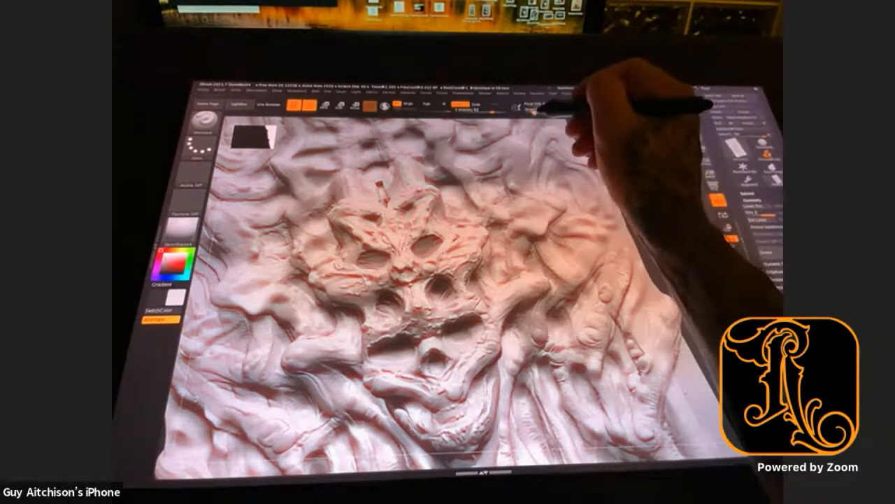
# Step: Adjust the brush's draw size and sculpt rough ridges on the skull's cheek from a side view
pyautogui.moveTo(534, 111); pyautogui.dragTo(539, 110)
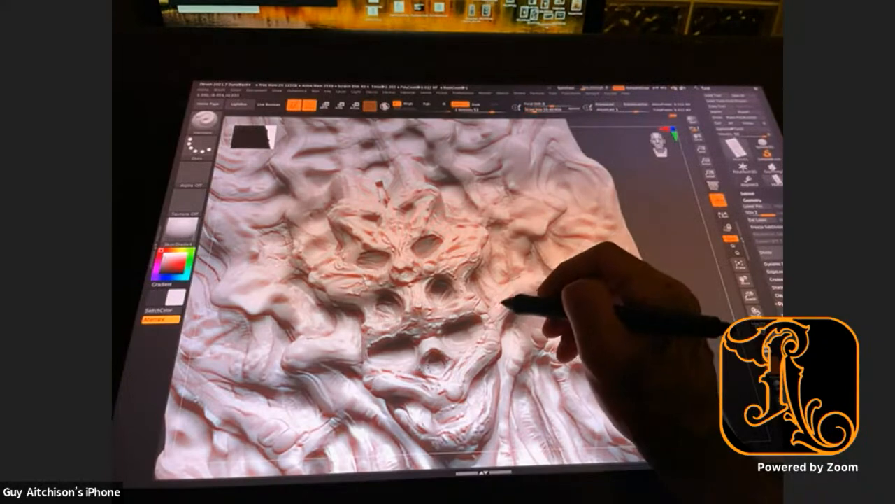
pyautogui.moveTo(689, 226); pyautogui.dragTo(631, 229)
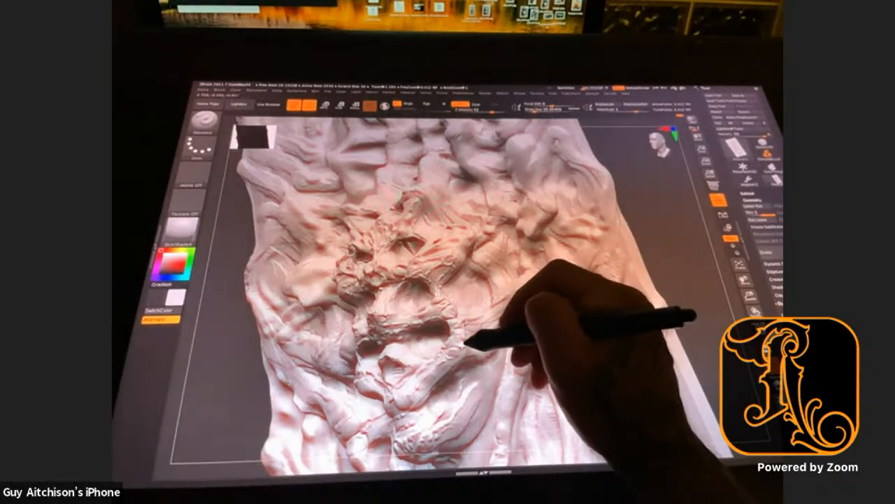
pyautogui.moveTo(665, 250); pyautogui.dragTo(650, 234)
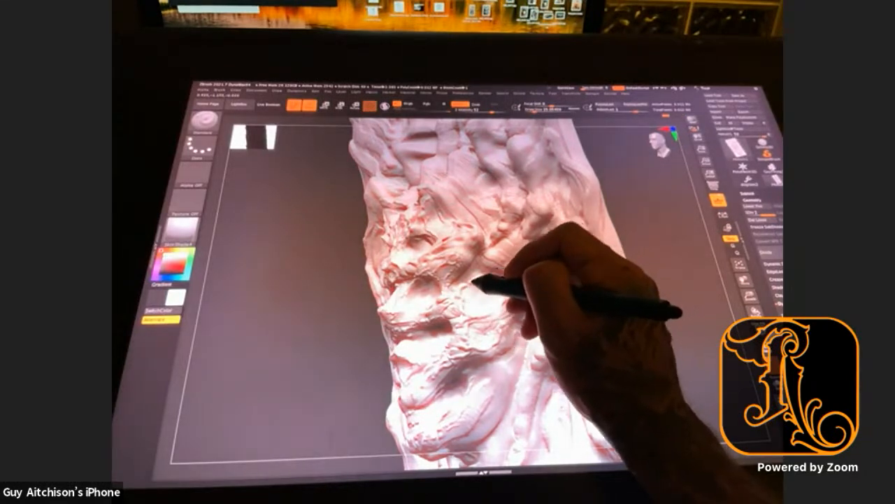
pyautogui.moveTo(488, 272)
pyautogui.mouseDown()
pyautogui.moveTo(506, 245)
pyautogui.moveTo(465, 260)
pyautogui.moveTo(476, 241)
pyautogui.moveTo(467, 263)
pyautogui.moveTo(475, 269)
pyautogui.mouseUp()
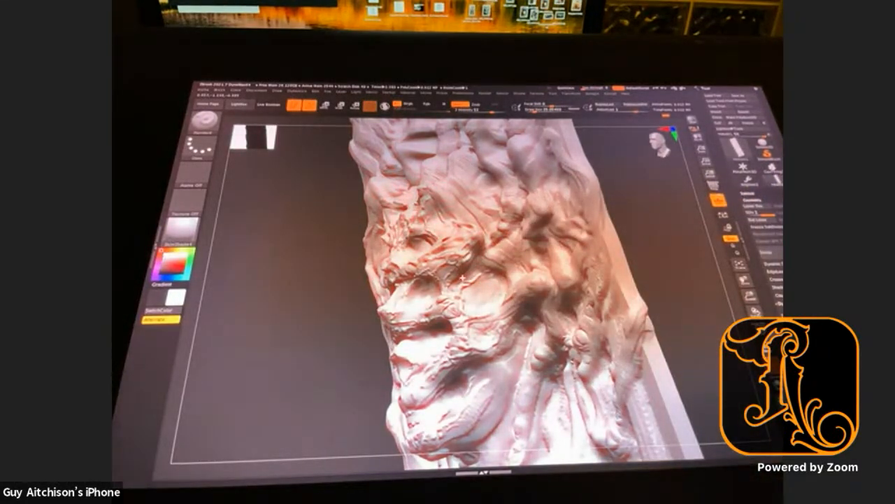
# Step: Add wrinkled ridge strokes along the lowest skull's jaw and the folds beside it
pyautogui.moveTo(494, 384)
pyautogui.mouseDown()
pyautogui.moveTo(449, 425)
pyautogui.moveTo(466, 433)
pyautogui.moveTo(471, 421)
pyautogui.mouseUp()
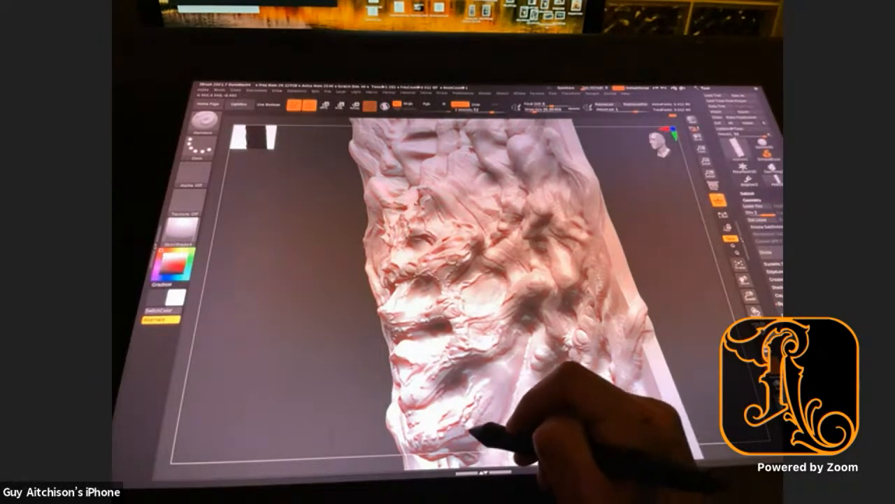
pyautogui.moveTo(465, 435); pyautogui.dragTo(441, 455)
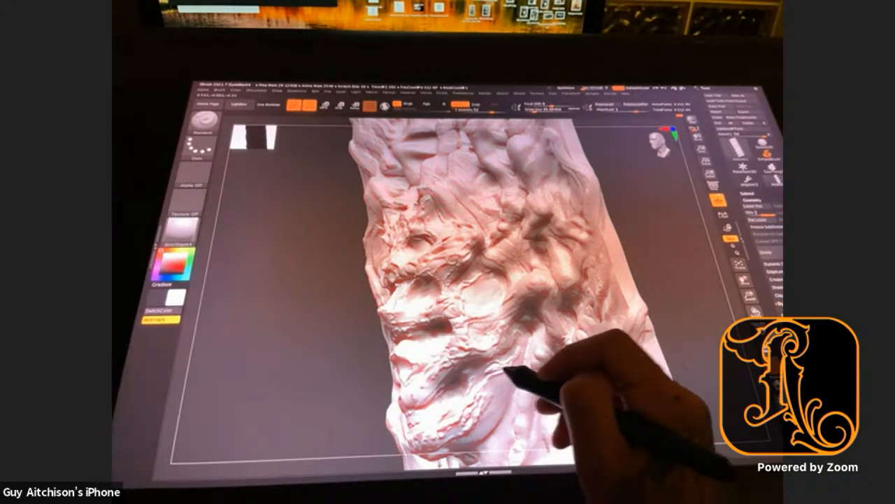
pyautogui.moveTo(512, 365)
pyautogui.mouseDown()
pyautogui.moveTo(534, 341)
pyautogui.moveTo(525, 337)
pyautogui.moveTo(542, 333)
pyautogui.moveTo(518, 334)
pyautogui.moveTo(537, 333)
pyautogui.moveTo(543, 379)
pyautogui.mouseUp()
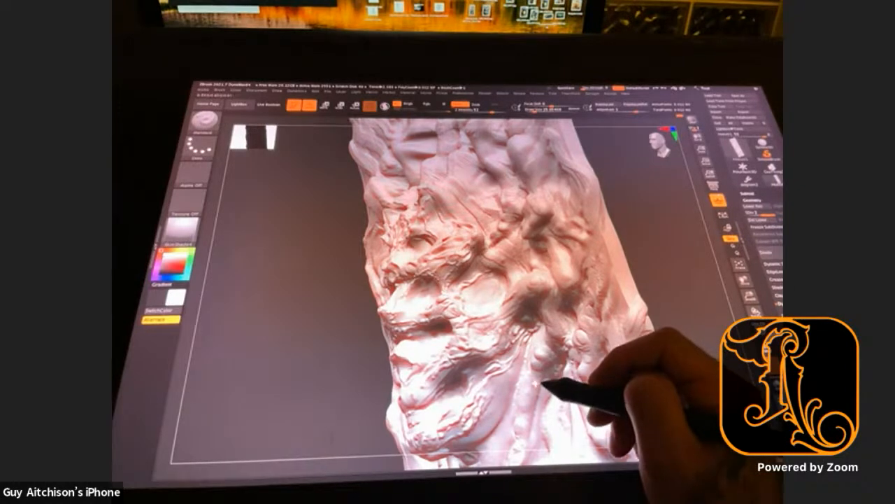
# Step: From the front, sculpt ridge detail on the bony forms flanking both sides of the skull
pyautogui.moveTo(678, 308); pyautogui.dragTo(701, 309)
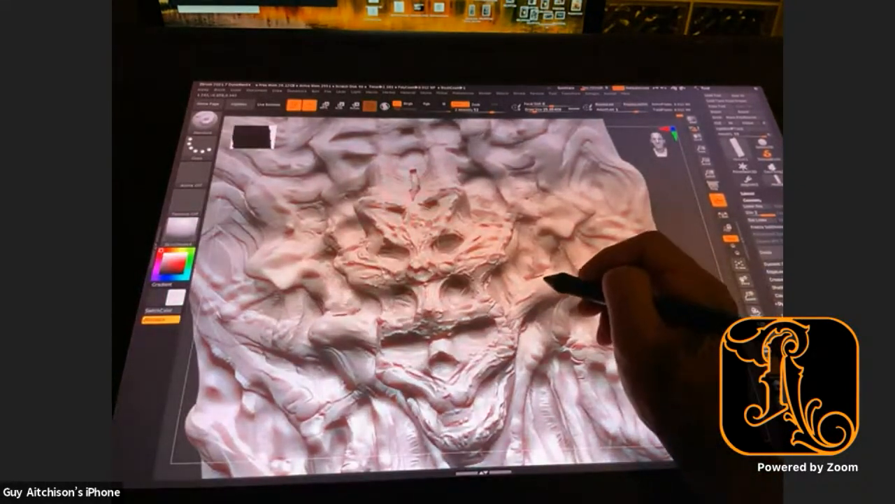
pyautogui.moveTo(536, 293)
pyautogui.mouseDown()
pyautogui.moveTo(553, 286)
pyautogui.moveTo(528, 299)
pyautogui.mouseUp()
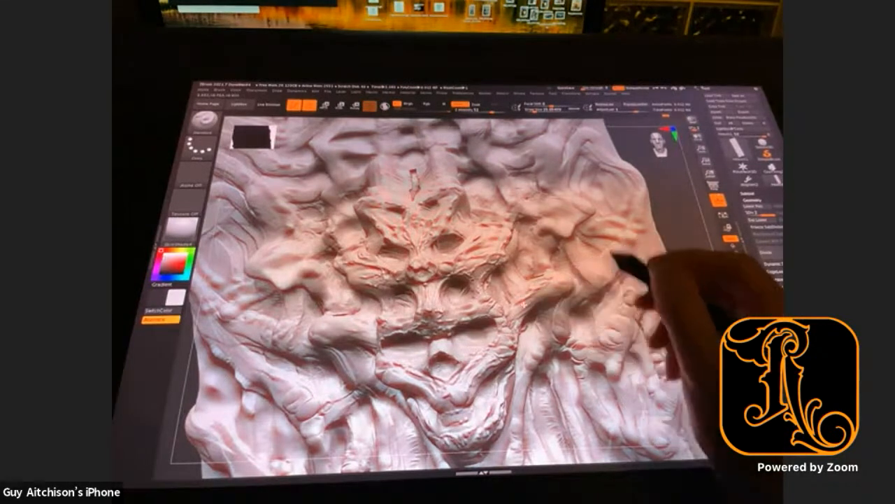
pyautogui.moveTo(353, 324)
pyautogui.mouseDown()
pyautogui.moveTo(324, 321)
pyautogui.moveTo(354, 326)
pyautogui.mouseUp()
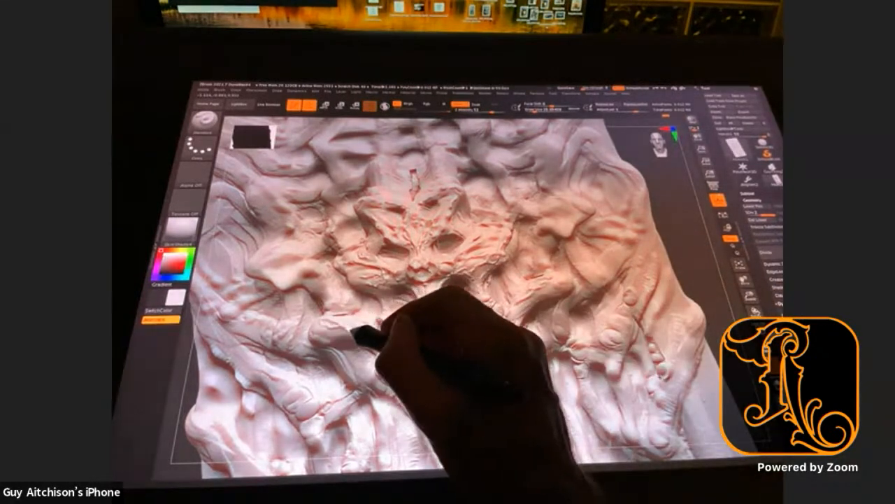
pyautogui.moveTo(566, 310); pyautogui.dragTo(526, 334)
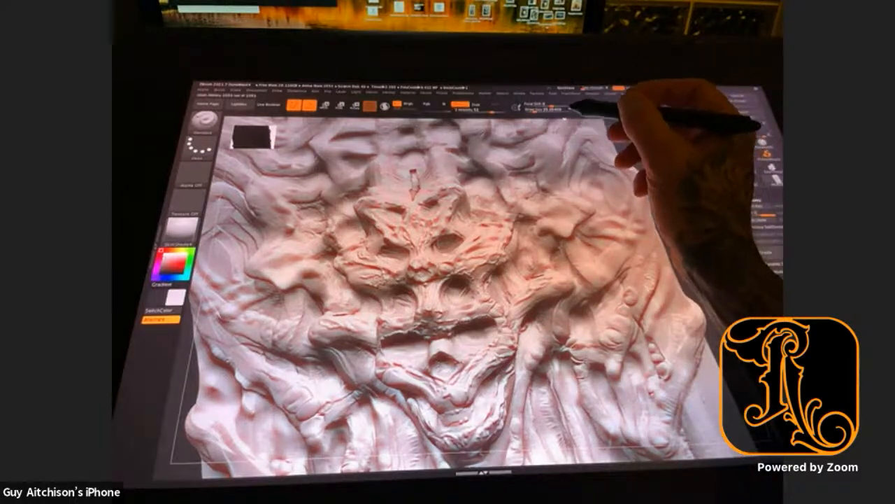
# Step: Toggle the Activate Symmetry setting for the skull relief
pyautogui.click(486, 92)
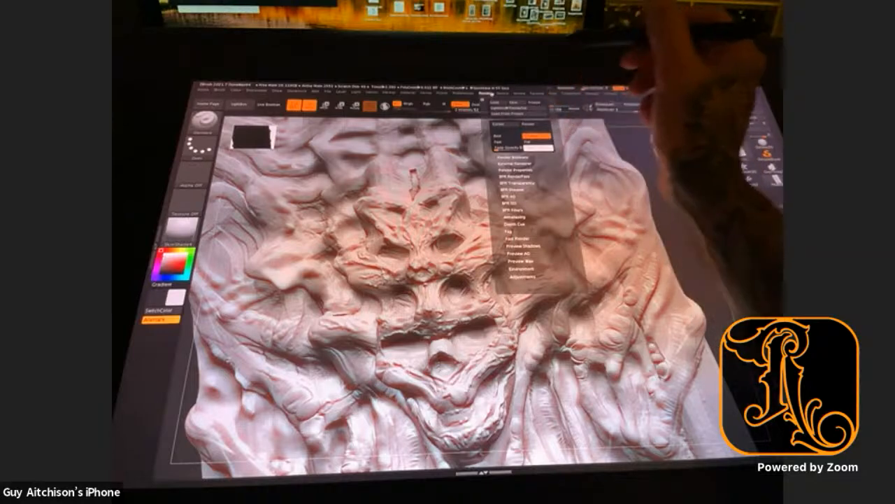
pyautogui.click(572, 91)
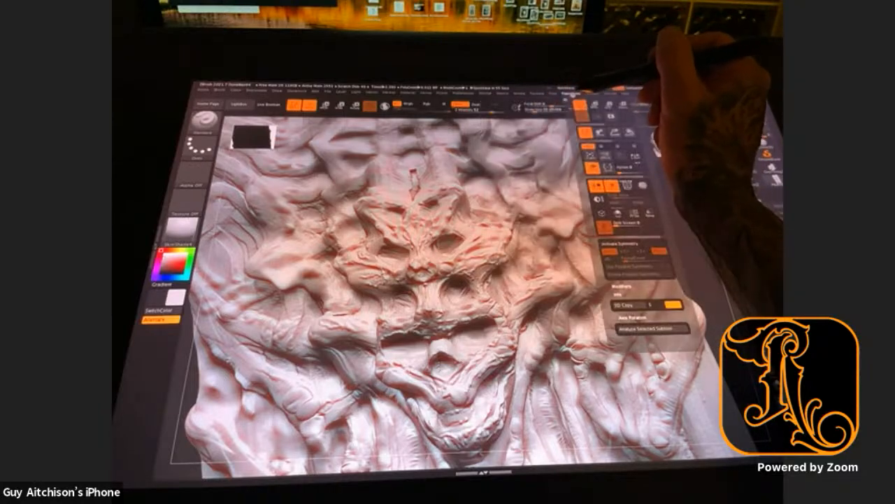
pyautogui.click(615, 245)
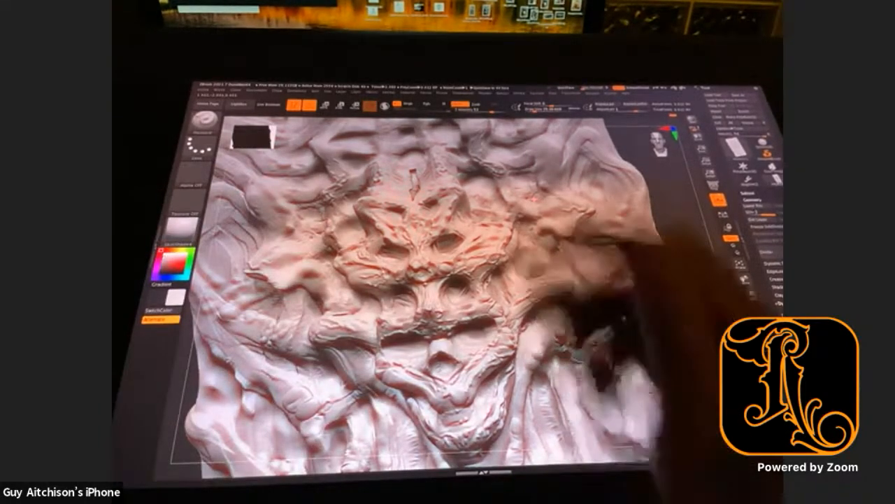
# Step: Sculpt further fine ridges along the upper skull's side, the lower jaw edge and the lowest skull's face
pyautogui.moveTo(362, 263)
pyautogui.mouseDown()
pyautogui.moveTo(355, 277)
pyautogui.moveTo(351, 263)
pyautogui.moveTo(356, 276)
pyautogui.mouseUp()
pyautogui.moveTo(354, 240); pyautogui.dragTo(343, 245)
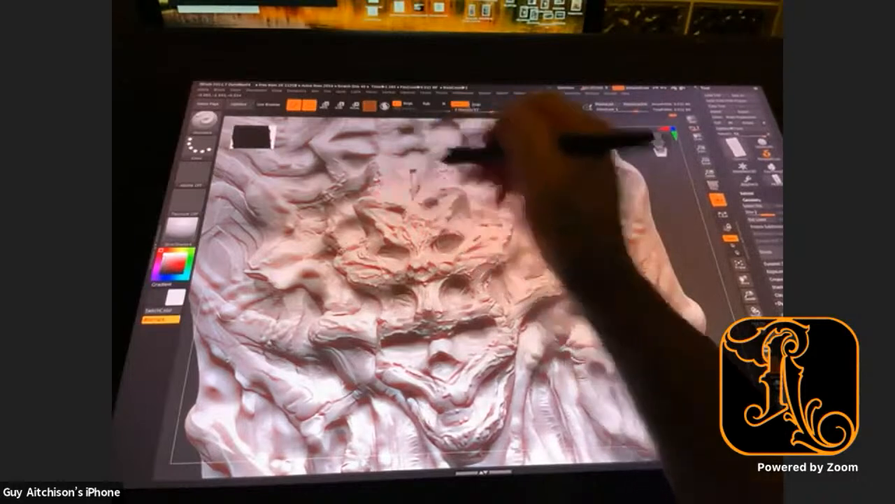
pyautogui.moveTo(474, 385); pyautogui.dragTo(454, 397)
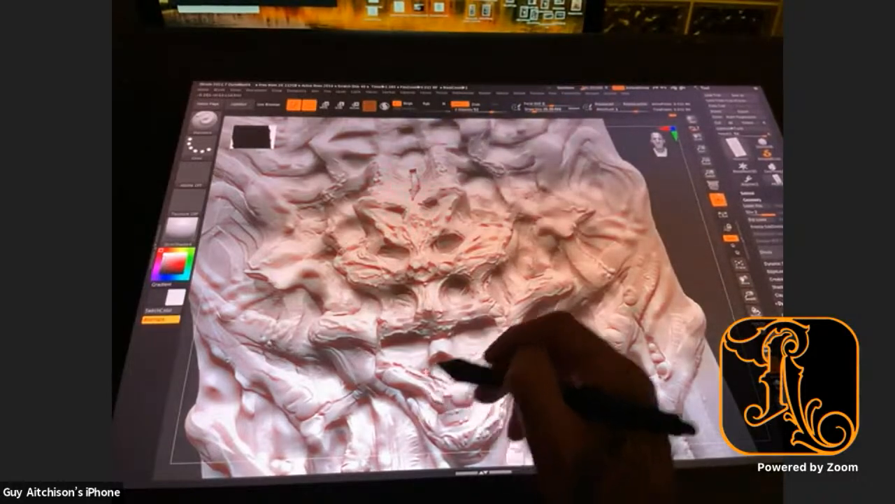
pyautogui.moveTo(405, 378); pyautogui.dragTo(381, 376)
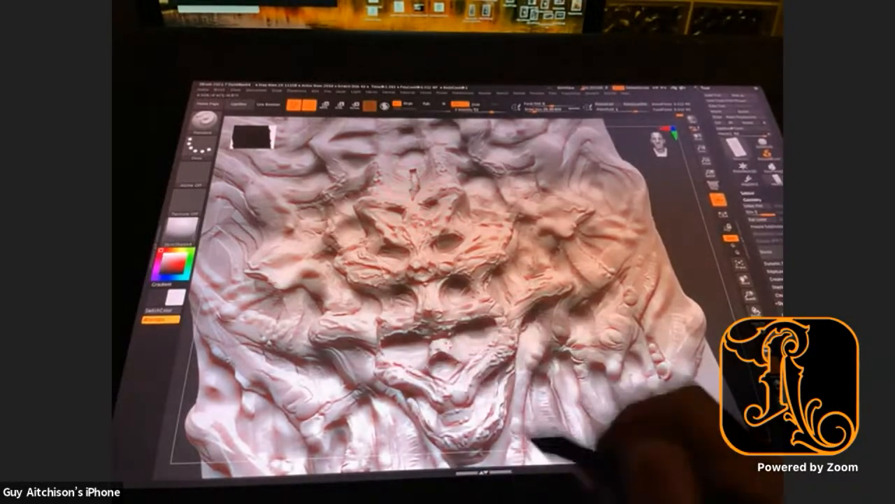
pyautogui.moveTo(438, 336); pyautogui.dragTo(455, 328)
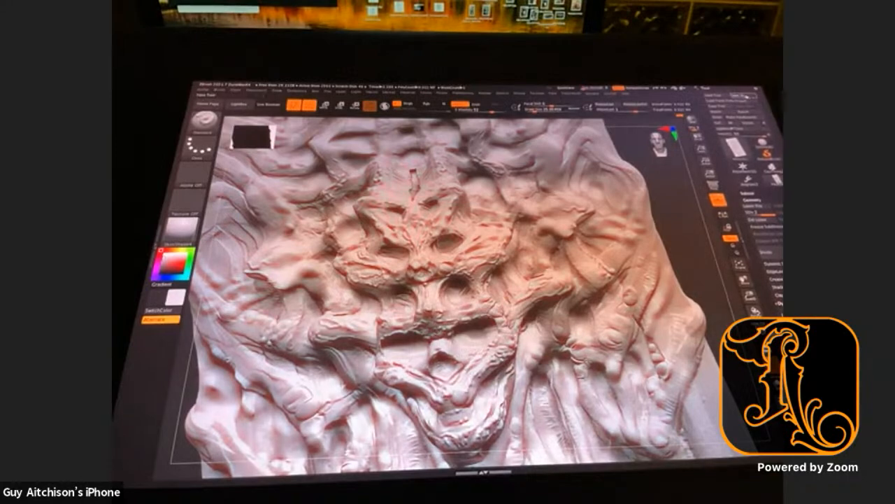
# Step: Save the skull relief as a ZTool file on the Desktop
pyautogui.click(745, 96)
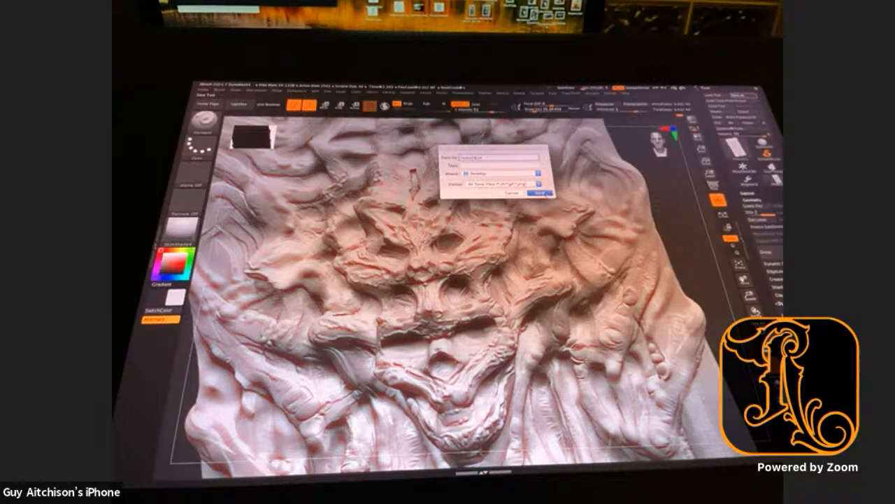
pyautogui.click(541, 192)
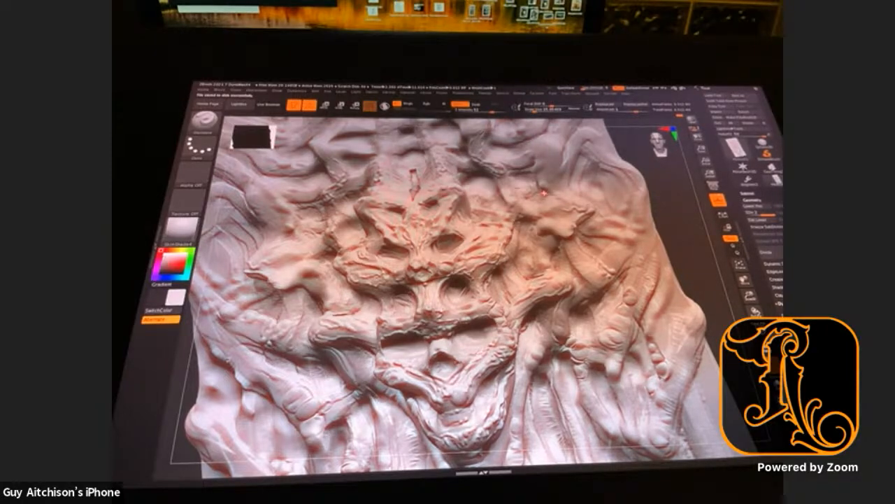
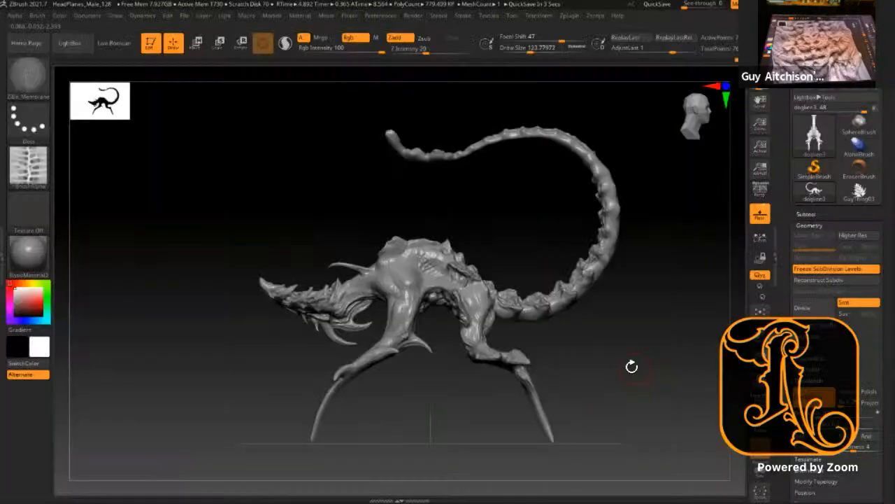
# Step: Examine the long-tailed four-legged creature from both side profiles, up close and in full
pyautogui.moveTo(630, 366)
pyautogui.mouseDown()
pyautogui.moveTo(651, 304)
pyautogui.moveTo(638, 324)
pyautogui.moveTo(663, 334)
pyautogui.mouseUp()
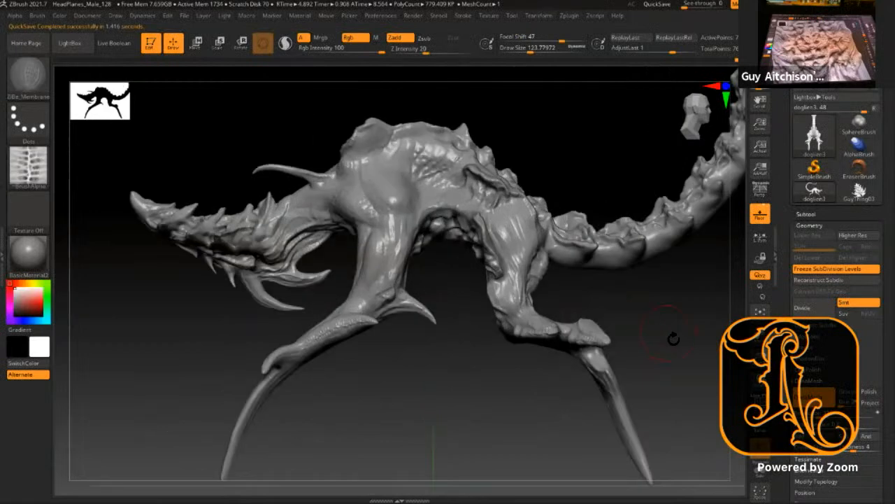
pyautogui.moveTo(662, 321); pyautogui.dragTo(608, 285)
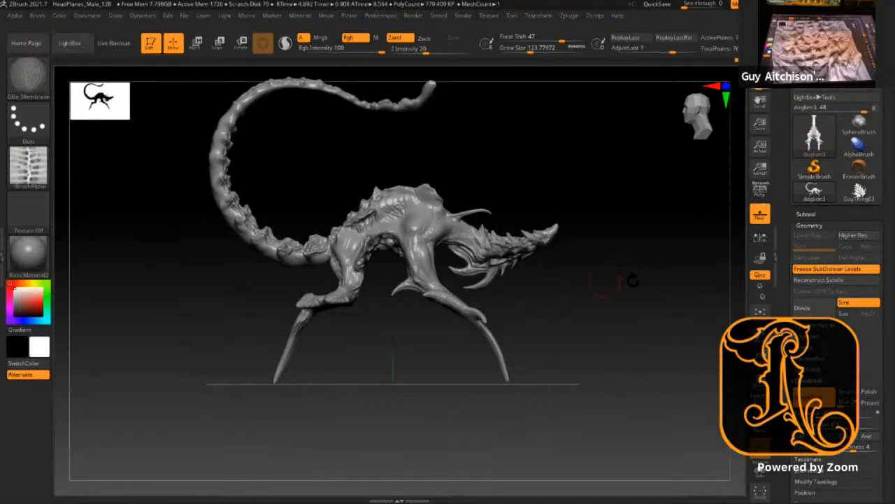
pyautogui.moveTo(602, 286); pyautogui.dragTo(630, 280)
pyautogui.keyDown('alt'); pyautogui.moveTo(625, 223); pyautogui.dragTo(649, 208); pyautogui.keyUp('alt')
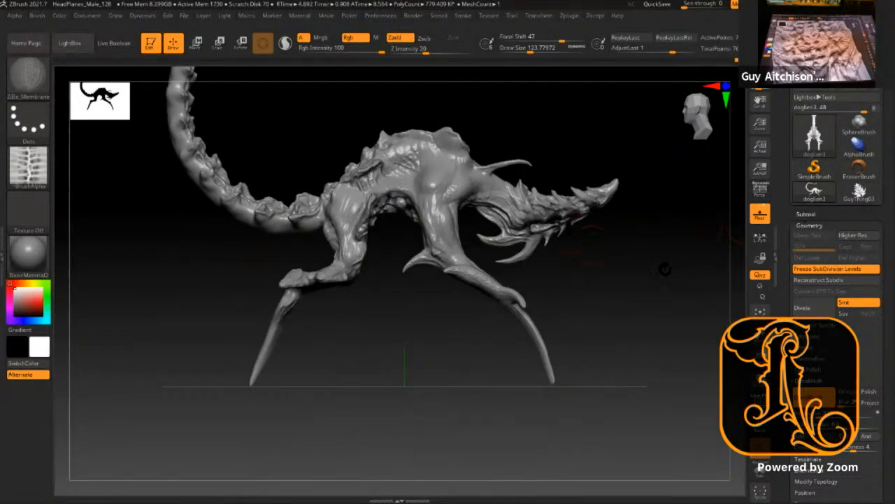
# Step: Duplicate the creature's subtool
pyautogui.click(807, 214)
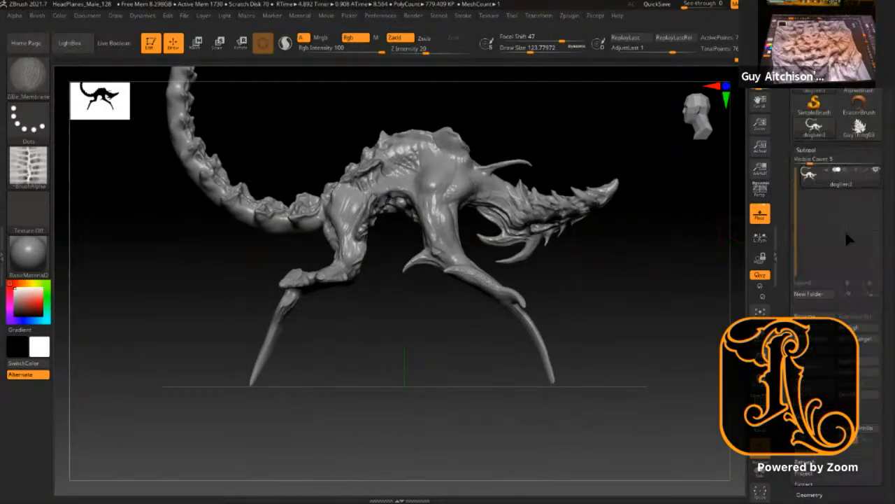
pyautogui.click(836, 294)
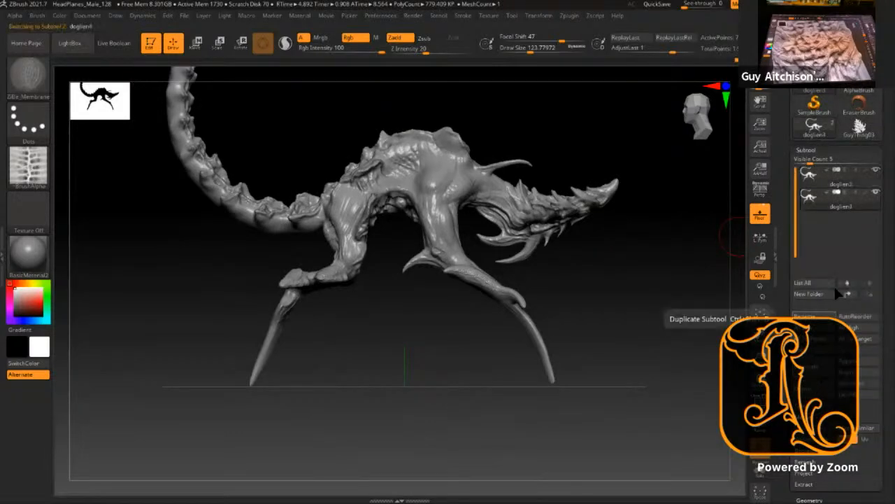
pyautogui.click(817, 150)
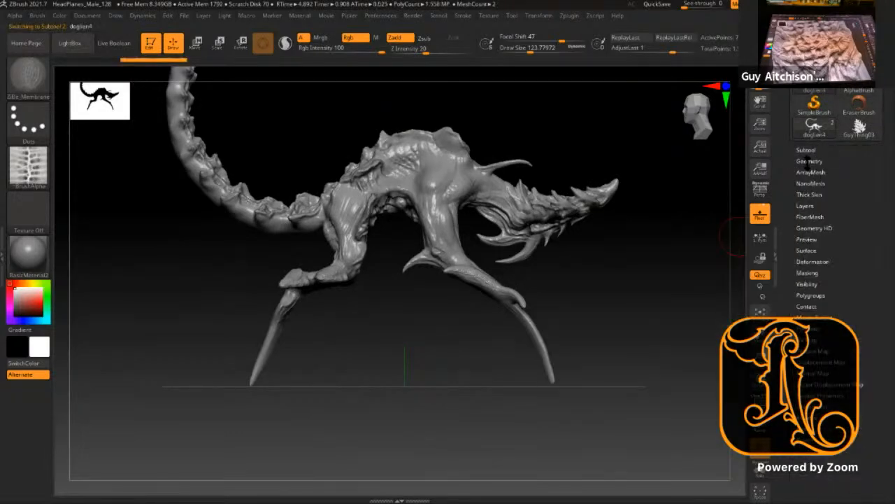
# Step: Remesh the duplicated creature with ZRemesher
pyautogui.click(810, 160)
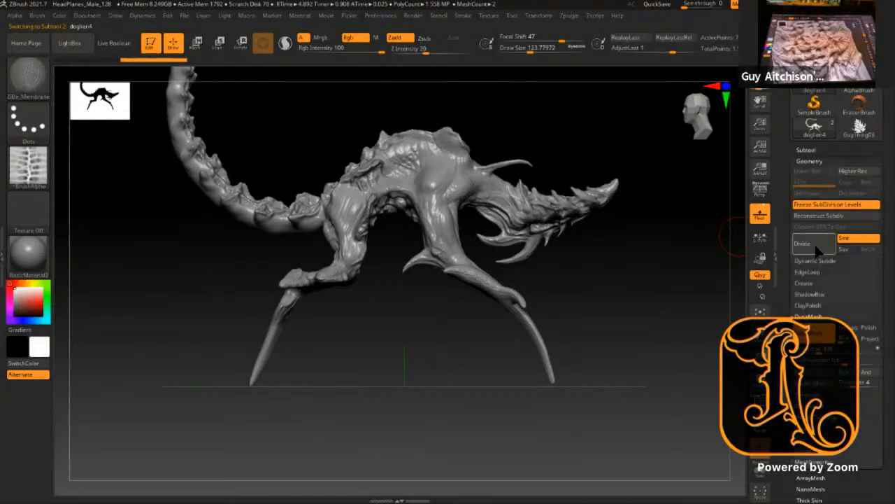
pyautogui.click(812, 317)
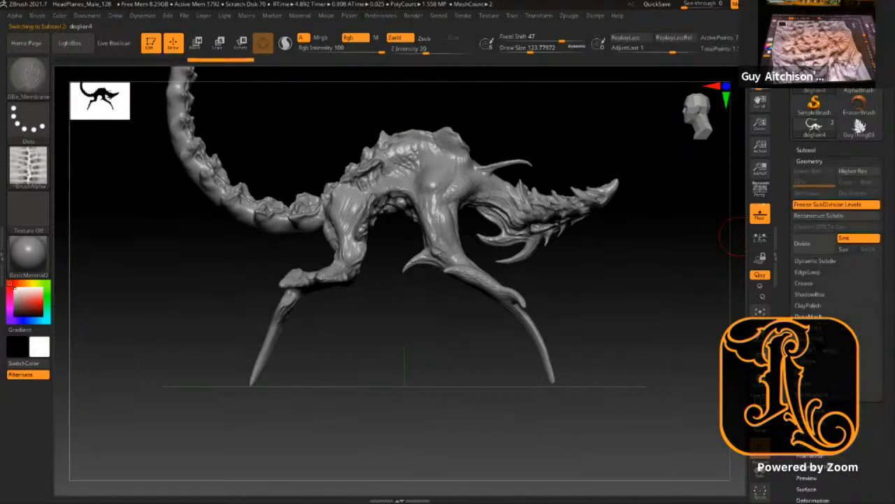
pyautogui.click(817, 339)
pyautogui.click(818, 355)
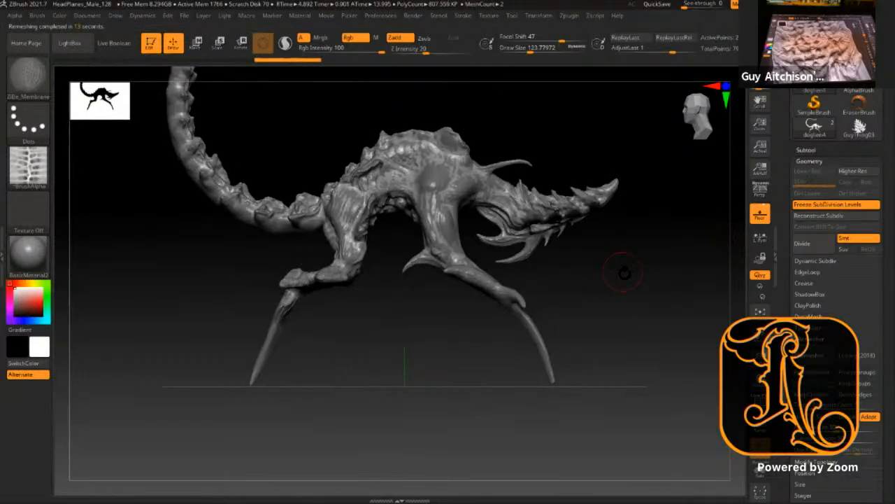
# Step: Isolate the remeshed copy and subdivide it repeatedly to about 1.801 million polygons
pyautogui.click(761, 472)
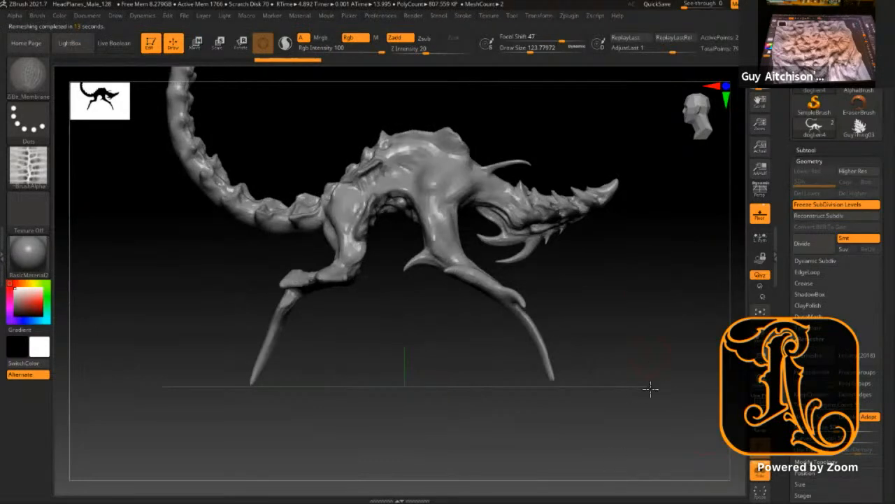
pyautogui.keyDown('alt'); pyautogui.moveTo(651, 389); pyautogui.dragTo(651, 431); pyautogui.keyUp('alt')
pyautogui.press('Down')
pyautogui.moveTo(661, 359)
pyautogui.mouseDown()
pyautogui.moveTo(629, 360)
pyautogui.moveTo(664, 354)
pyautogui.moveTo(686, 410)
pyautogui.moveTo(677, 362)
pyautogui.moveTo(660, 350)
pyautogui.mouseUp()
pyautogui.press('ctrl')
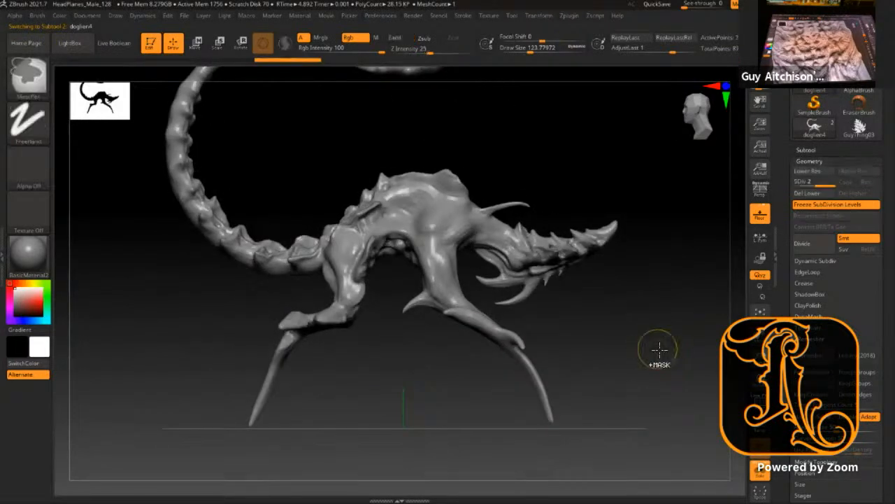
pyautogui.hotkey('ctrl', 'd')
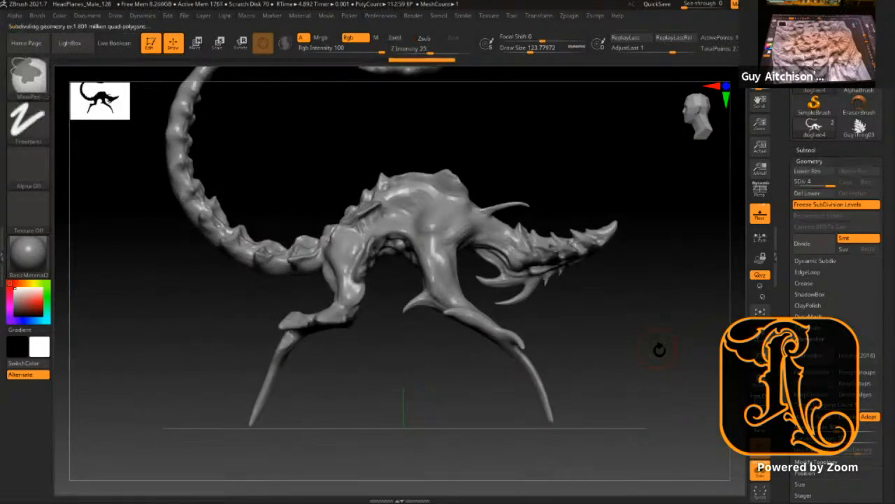
# Step: Show both subtools together and project the original creature's detail onto the subdivided copy
pyautogui.keyDown('alt'); pyautogui.moveTo(657, 308); pyautogui.dragTo(673, 332); pyautogui.keyUp('alt')
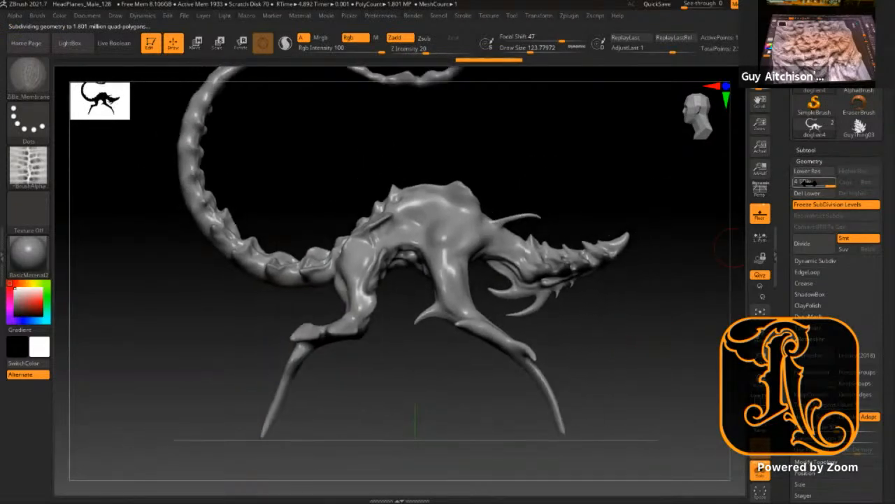
pyautogui.click(761, 475)
pyautogui.click(813, 150)
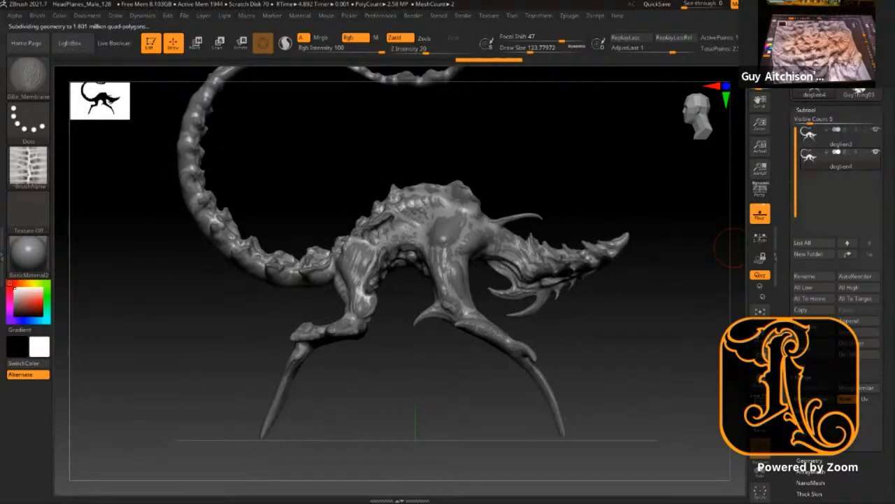
pyautogui.click(810, 432)
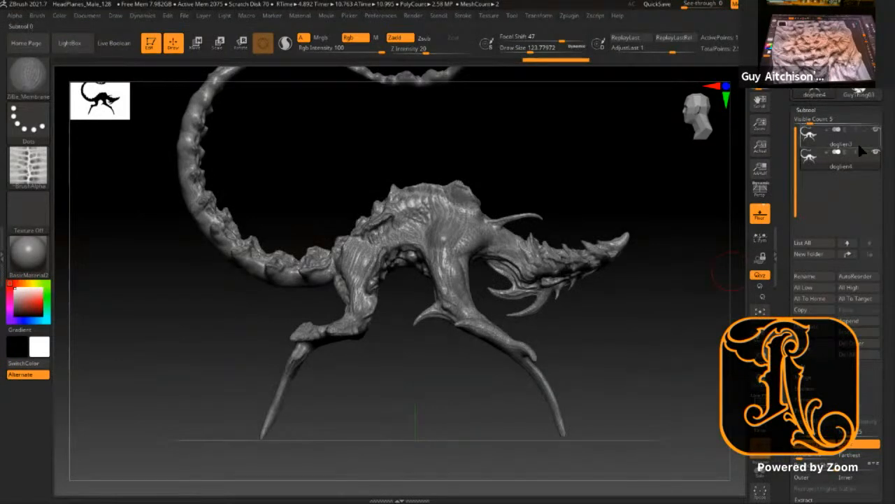
# Step: Hide the original creature, isolate the projected copy and lower its subdivision level for posing
pyautogui.moveTo(832, 136)
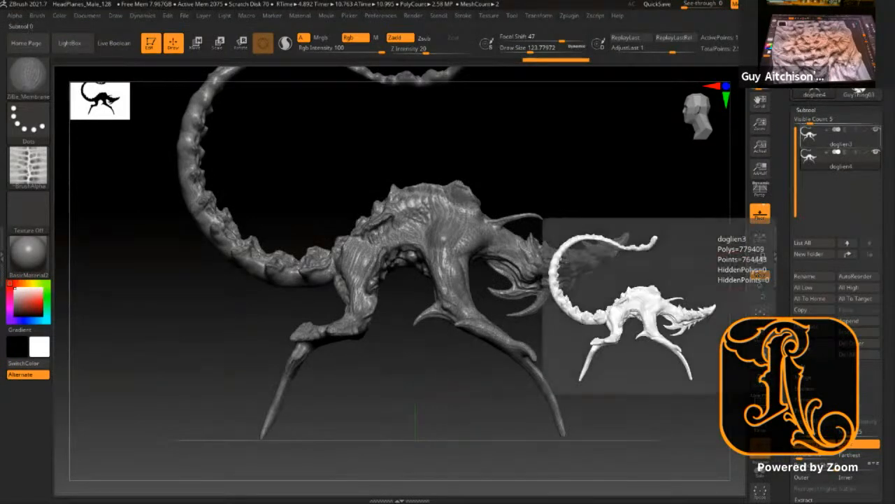
pyautogui.moveTo(616, 365); pyautogui.dragTo(645, 302)
pyautogui.click(760, 470)
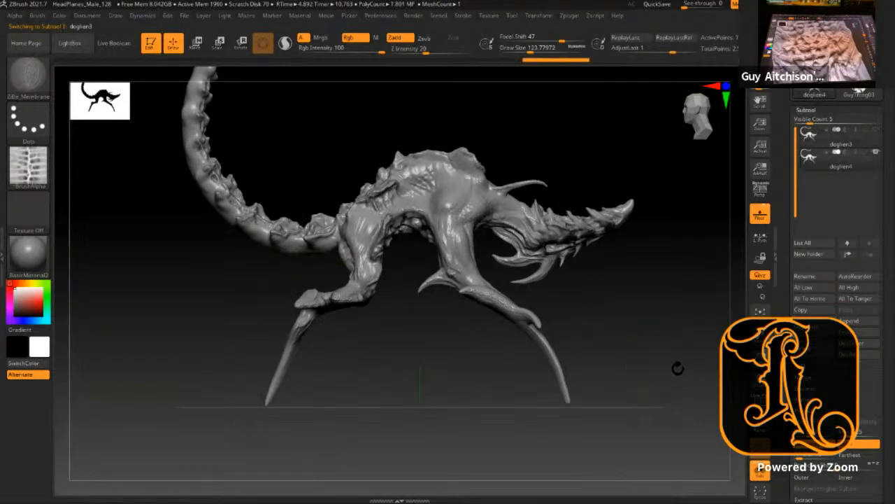
pyautogui.moveTo(646, 346); pyautogui.dragTo(668, 323)
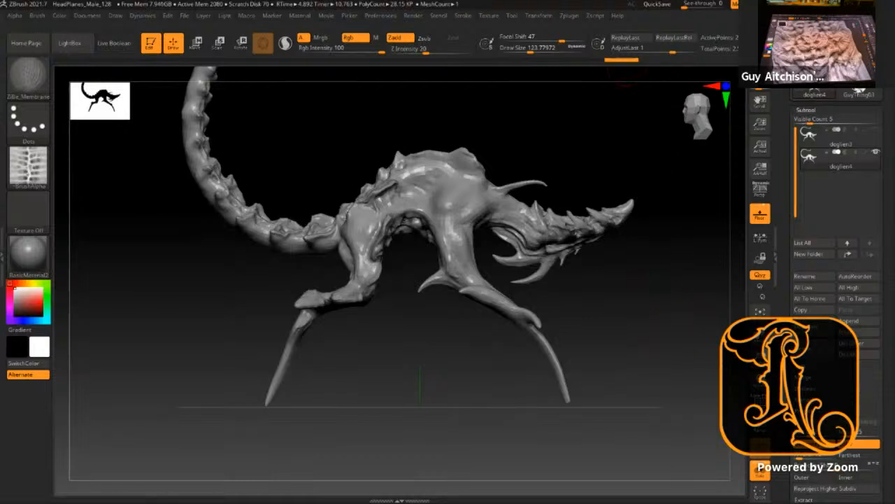
# Step: Mask the whole creature except its near hind leg
pyautogui.moveTo(435, 310); pyautogui.dragTo(511, 310)
pyautogui.moveTo(420, 351)
pyautogui.keyDown('alt'); pyautogui.mouseDown()
pyautogui.moveTo(488, 314)
pyautogui.moveTo(475, 307)
pyautogui.moveTo(511, 227)
pyautogui.mouseUp(); pyautogui.keyUp('alt')
pyautogui.moveTo(638, 239); pyautogui.dragTo(548, 312)
pyautogui.moveTo(511, 350); pyautogui.dragTo(501, 319)
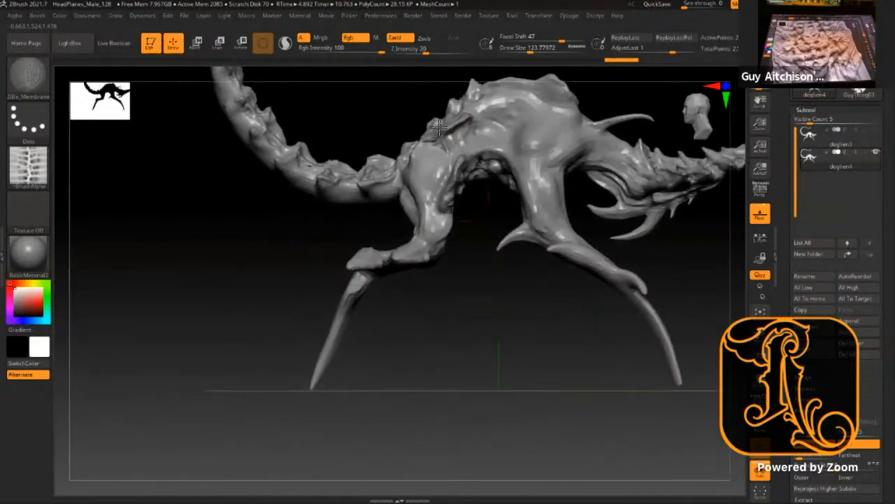
pyautogui.press('w')
pyautogui.moveTo(474, 288); pyautogui.dragTo(498, 299)
pyautogui.moveTo(449, 188)
pyautogui.keyDown('ctrl'); pyautogui.mouseDown()
pyautogui.moveTo(447, 231)
pyautogui.moveTo(459, 269)
pyautogui.moveTo(452, 266)
pyautogui.moveTo(480, 306)
pyautogui.moveTo(461, 300)
pyautogui.mouseUp(); pyautogui.keyUp('ctrl')
pyautogui.press('q')
pyautogui.keyDown('ctrl'); pyautogui.keyDown('alt'); pyautogui.moveTo(475, 244); pyautogui.dragTo(462, 245); pyautogui.keyUp('alt'); pyautogui.keyUp('ctrl')
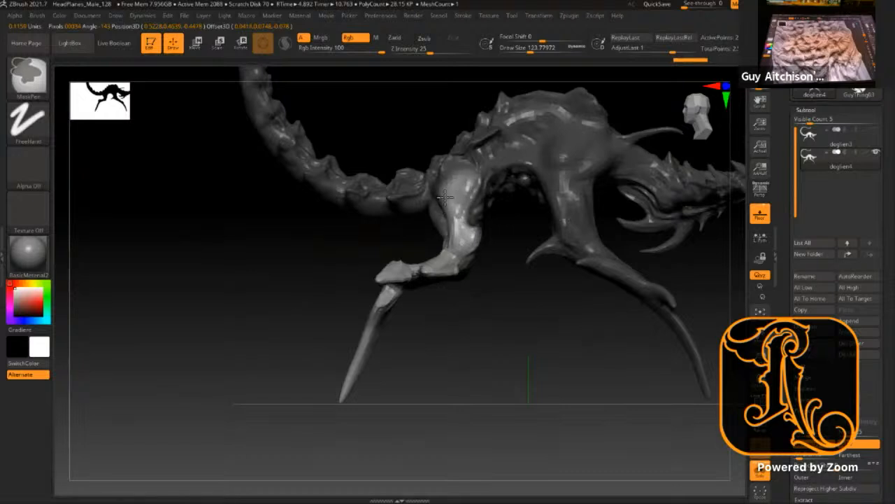
# Step: Refine the mask edge around the hind leg's hip from several angles and soften it
pyautogui.moveTo(524, 286)
pyautogui.mouseDown()
pyautogui.moveTo(550, 256)
pyautogui.moveTo(442, 226)
pyautogui.mouseUp()
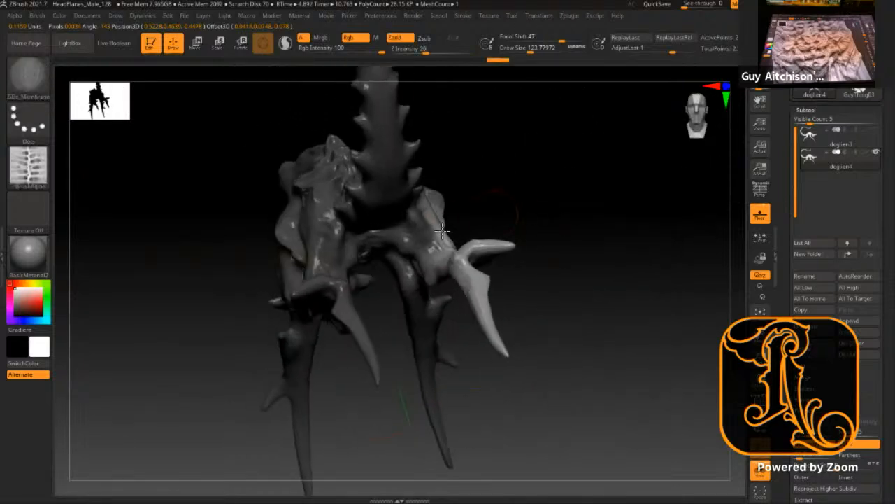
pyautogui.keyDown('ctrl'); pyautogui.keyDown('alt'); pyautogui.moveTo(442, 257); pyautogui.dragTo(430, 269); pyautogui.keyUp('alt'); pyautogui.keyUp('ctrl')
pyautogui.moveTo(477, 200)
pyautogui.mouseDown()
pyautogui.moveTo(490, 306)
pyautogui.moveTo(452, 275)
pyautogui.moveTo(455, 266)
pyautogui.moveTo(471, 340)
pyautogui.moveTo(479, 200)
pyautogui.mouseUp()
pyautogui.press('ctrl')
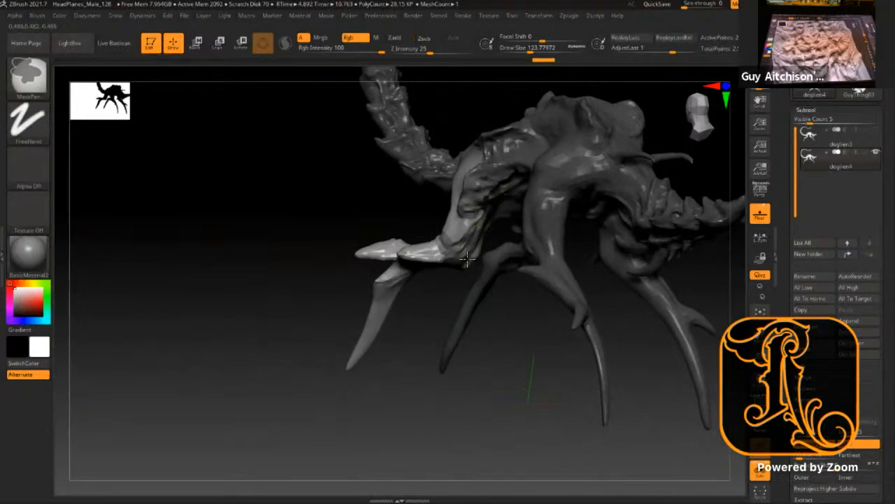
pyautogui.moveTo(420, 336)
pyautogui.mouseDown()
pyautogui.moveTo(408, 252)
pyautogui.moveTo(494, 274)
pyautogui.moveTo(492, 293)
pyautogui.mouseUp()
pyautogui.moveTo(499, 368)
pyautogui.keyDown('ctrl'); pyautogui.mouseDown()
pyautogui.moveTo(516, 301)
pyautogui.moveTo(517, 315)
pyautogui.mouseUp(); pyautogui.keyUp('ctrl')
pyautogui.hotkey('ctrl', 'z')
pyautogui.moveTo(513, 369)
pyautogui.mouseDown()
pyautogui.moveTo(484, 246)
pyautogui.moveTo(400, 247)
pyautogui.moveTo(432, 290)
pyautogui.moveTo(520, 333)
pyautogui.moveTo(529, 326)
pyautogui.moveTo(514, 308)
pyautogui.mouseUp()
pyautogui.press('ctrl')
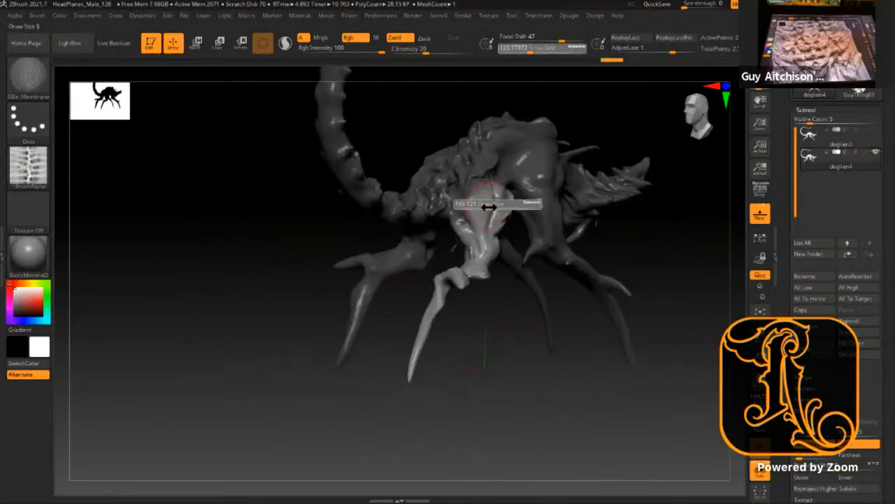
pyautogui.keyDown('ctrl'); pyautogui.click(490, 185); pyautogui.keyUp('ctrl')
# Step: Try to swing the unmasked hind leg forward at the hip and mask its thigh
pyautogui.press('w')
pyautogui.keyDown('shift'); pyautogui.moveTo(494, 302); pyautogui.dragTo(518, 168); pyautogui.keyUp('shift')
pyautogui.moveTo(494, 320); pyautogui.dragTo(574, 179)
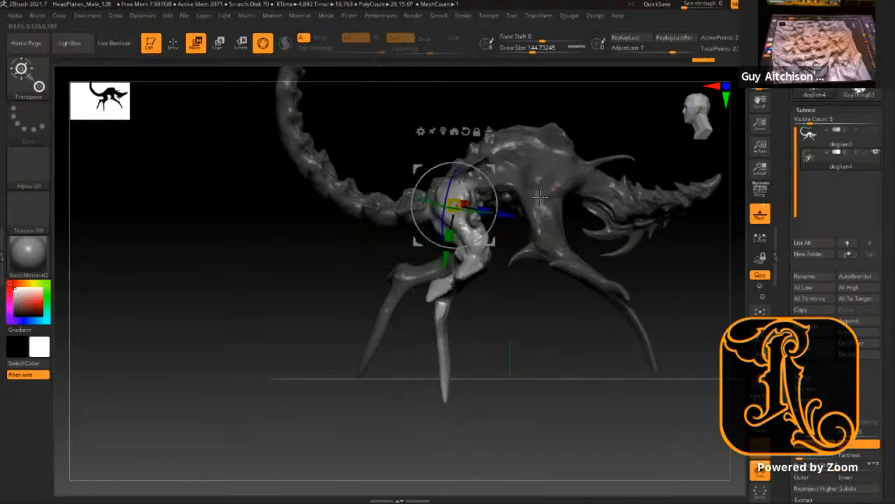
pyautogui.press('q')
pyautogui.keyDown('alt'); pyautogui.moveTo(506, 320); pyautogui.dragTo(506, 258); pyautogui.keyUp('alt')
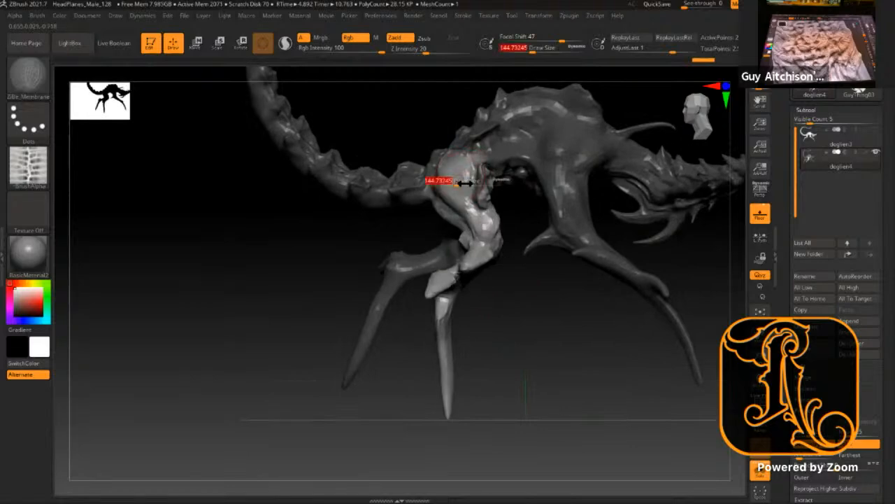
pyautogui.press('ctrl')
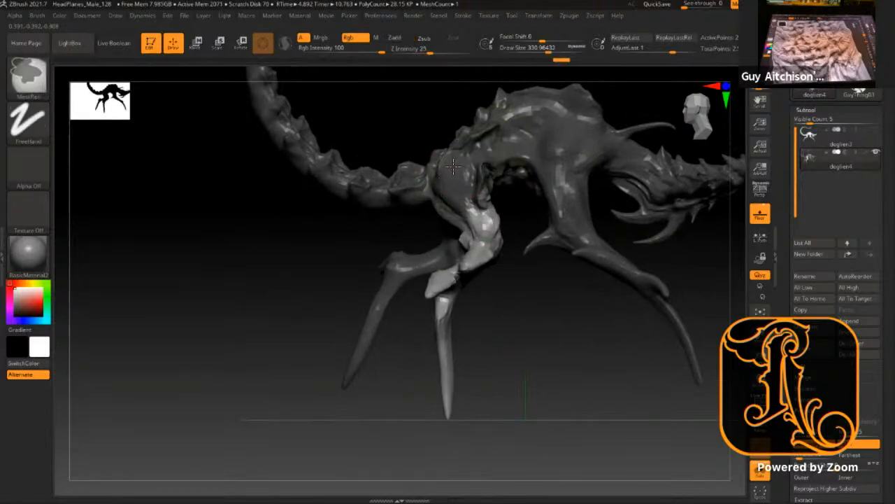
pyautogui.moveTo(506, 314)
pyautogui.mouseDown()
pyautogui.moveTo(450, 282)
pyautogui.moveTo(516, 295)
pyautogui.moveTo(521, 321)
pyautogui.moveTo(518, 304)
pyautogui.moveTo(466, 245)
pyautogui.moveTo(516, 296)
pyautogui.moveTo(537, 277)
pyautogui.mouseUp()
# Step: Adjust the mask around the hip and rotate the whole near hind leg forward from the hip
pyautogui.press('ctrl')
pyautogui.press('ctrl')
pyautogui.press('w')
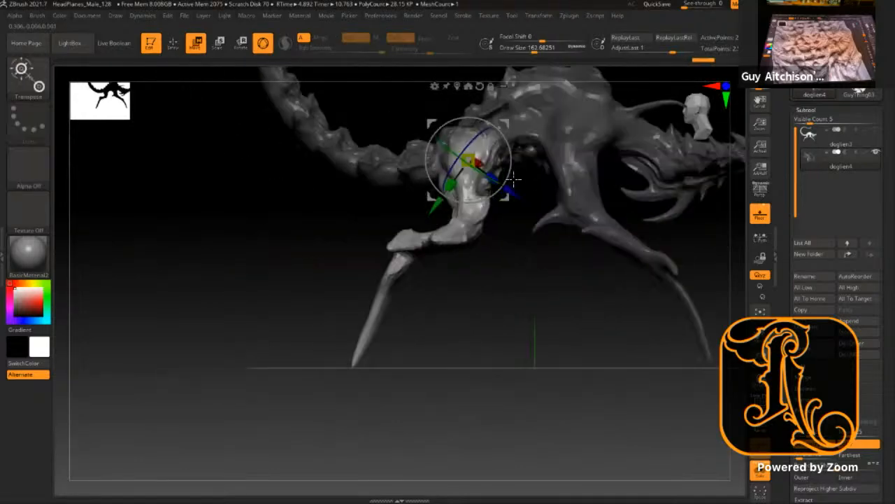
pyautogui.moveTo(509, 173); pyautogui.dragTo(525, 147)
pyautogui.moveTo(560, 266)
pyautogui.mouseDown()
pyautogui.moveTo(565, 275)
pyautogui.moveTo(595, 250)
pyautogui.moveTo(590, 264)
pyautogui.moveTo(521, 285)
pyautogui.moveTo(530, 306)
pyautogui.moveTo(538, 285)
pyautogui.mouseUp()
# Step: Mask the hind leg's thigh, place the transform gizmo at the knee and undo a trial rotation
pyautogui.press('q')
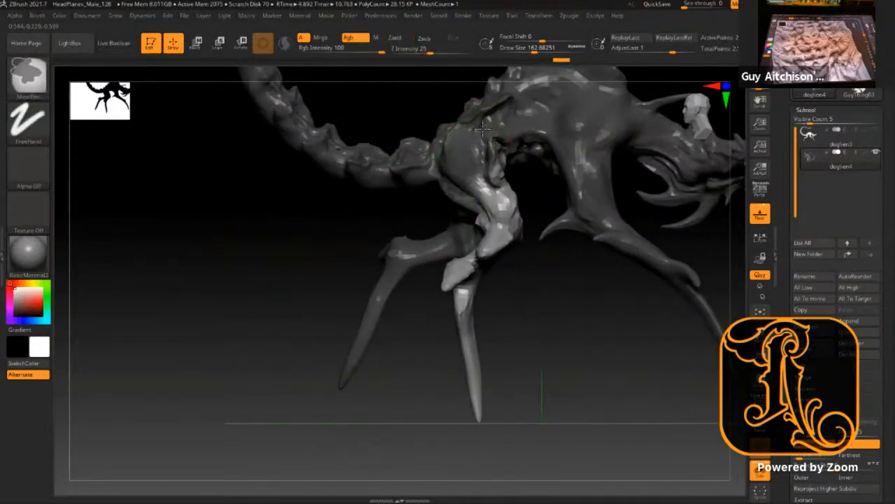
pyautogui.moveTo(532, 300)
pyautogui.mouseDown()
pyautogui.moveTo(466, 231)
pyautogui.moveTo(469, 188)
pyautogui.moveTo(456, 185)
pyautogui.moveTo(473, 162)
pyautogui.mouseUp()
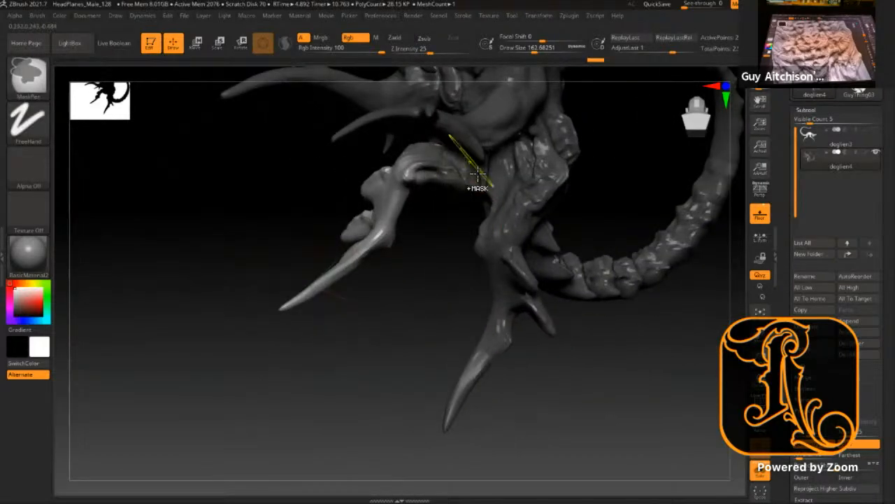
pyautogui.moveTo(441, 240)
pyautogui.mouseDown()
pyautogui.moveTo(342, 228)
pyautogui.moveTo(392, 269)
pyautogui.moveTo(564, 244)
pyautogui.moveTo(618, 307)
pyautogui.moveTo(574, 301)
pyautogui.moveTo(547, 342)
pyautogui.moveTo(501, 149)
pyautogui.mouseUp()
pyautogui.press('w')
pyautogui.keyDown('alt'); pyautogui.moveTo(506, 196); pyautogui.dragTo(505, 244); pyautogui.keyUp('alt')
pyautogui.moveTo(462, 143)
pyautogui.keyDown('alt'); pyautogui.mouseDown()
pyautogui.moveTo(508, 230)
pyautogui.moveTo(564, 268)
pyautogui.moveTo(585, 252)
pyautogui.moveTo(504, 230)
pyautogui.moveTo(624, 227)
pyautogui.mouseUp(); pyautogui.keyUp('alt')
pyautogui.moveTo(525, 208); pyautogui.dragTo(520, 222)
pyautogui.hotkey('ctrl', 'z')
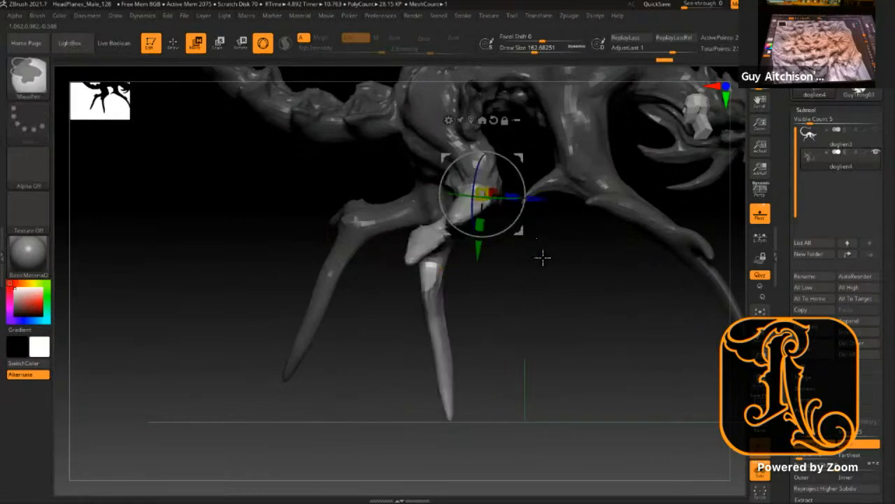
# Step: Rotate the unmasked lower part of the hind leg backward and upward at the knee
pyautogui.press('q')
pyautogui.moveTo(560, 298)
pyautogui.mouseDown()
pyautogui.moveTo(486, 280)
pyautogui.moveTo(497, 352)
pyautogui.mouseUp()
pyautogui.press('w')
pyautogui.moveTo(483, 259); pyautogui.dragTo(469, 275)
pyautogui.keyDown('alt'); pyautogui.moveTo(513, 340); pyautogui.dragTo(571, 333); pyautogui.keyUp('alt')
pyautogui.moveTo(535, 361)
pyautogui.keyDown('alt'); pyautogui.mouseDown()
pyautogui.moveTo(594, 324)
pyautogui.moveTo(576, 336)
pyautogui.moveTo(542, 254)
pyautogui.mouseUp(); pyautogui.keyUp('alt')
# Step: Extend the mask down the hind leg to the ankle, leaving only the pointed end segment free
pyautogui.press('q')
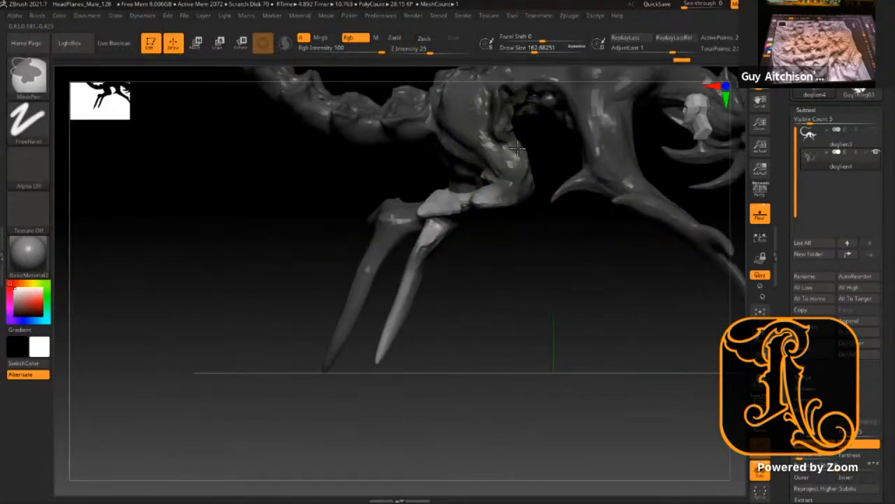
pyautogui.moveTo(518, 314); pyautogui.dragTo(513, 369)
pyautogui.moveTo(491, 280)
pyautogui.mouseDown()
pyautogui.moveTo(473, 174)
pyautogui.moveTo(506, 250)
pyautogui.moveTo(443, 171)
pyautogui.mouseUp()
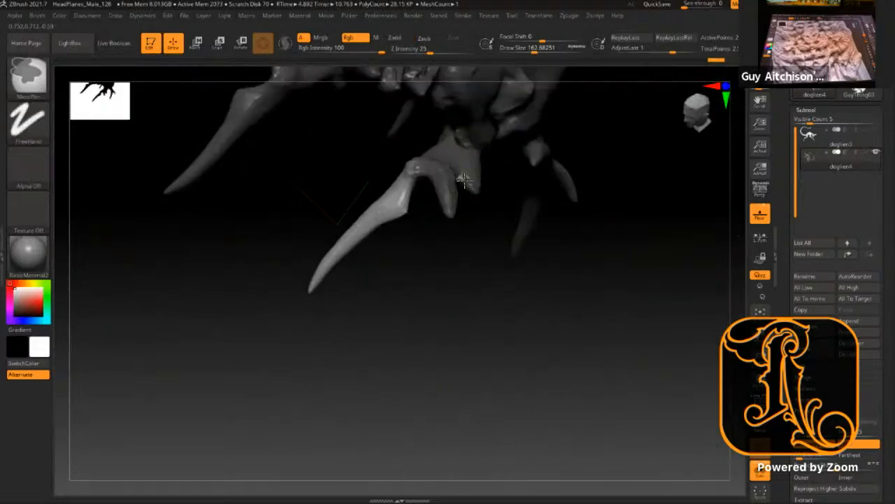
pyautogui.moveTo(446, 230); pyautogui.dragTo(476, 230)
# Step: Center the transform gizmo at the ankle and swing the hind leg's pointed end segment forward
pyautogui.press('w')
pyautogui.keyDown('alt'); pyautogui.moveTo(530, 208); pyautogui.dragTo(455, 219); pyautogui.keyUp('alt')
pyautogui.moveTo(467, 250); pyautogui.dragTo(477, 119)
pyautogui.moveTo(474, 193)
pyautogui.mouseDown()
pyautogui.moveTo(492, 172)
pyautogui.moveTo(524, 263)
pyautogui.moveTo(535, 183)
pyautogui.mouseUp()
# Step: Clear the mask, restore the highest subdivision level and examine the reposed hind leg from both sides
pyautogui.press('q')
pyautogui.moveTo(655, 233)
pyautogui.mouseDown()
pyautogui.moveTo(588, 238)
pyautogui.moveTo(592, 271)
pyautogui.moveTo(592, 246)
pyautogui.moveTo(668, 254)
pyautogui.moveTo(657, 204)
pyautogui.mouseUp()
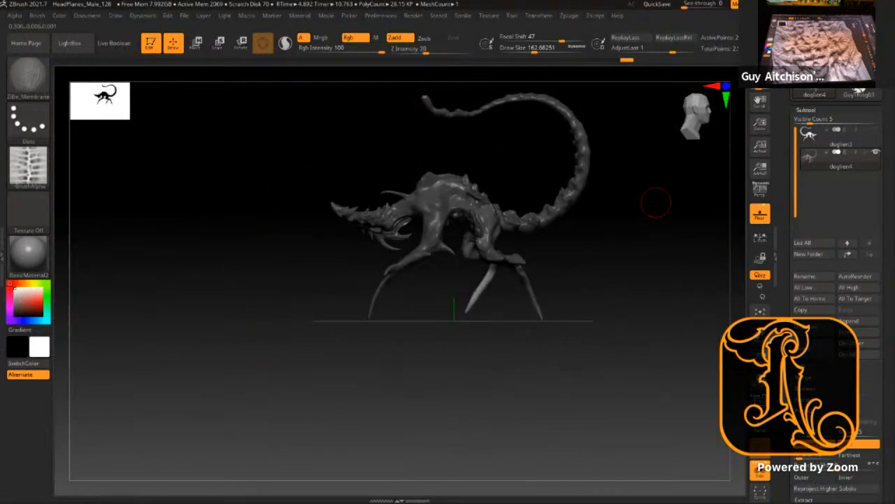
pyautogui.moveTo(646, 343)
pyautogui.mouseDown()
pyautogui.moveTo(566, 310)
pyautogui.moveTo(585, 312)
pyautogui.moveTo(522, 426)
pyautogui.mouseUp()
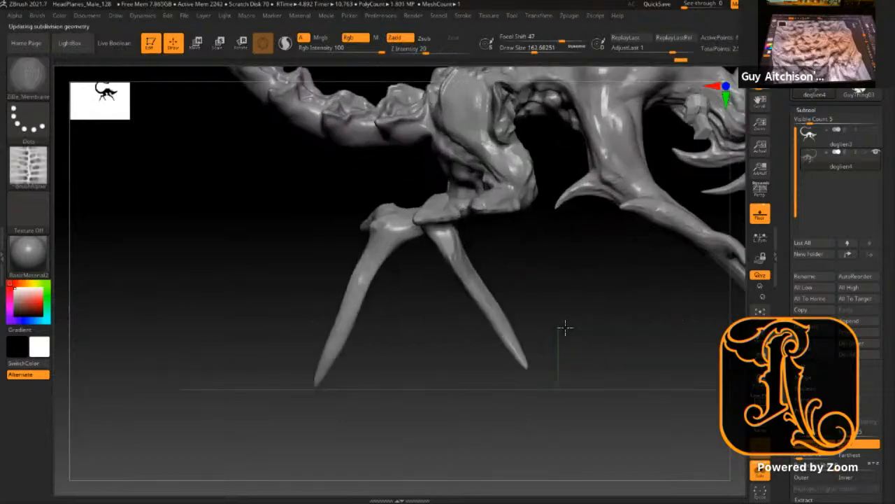
pyautogui.keyDown('alt'); pyautogui.moveTo(565, 327); pyautogui.dragTo(551, 427); pyautogui.keyUp('alt')
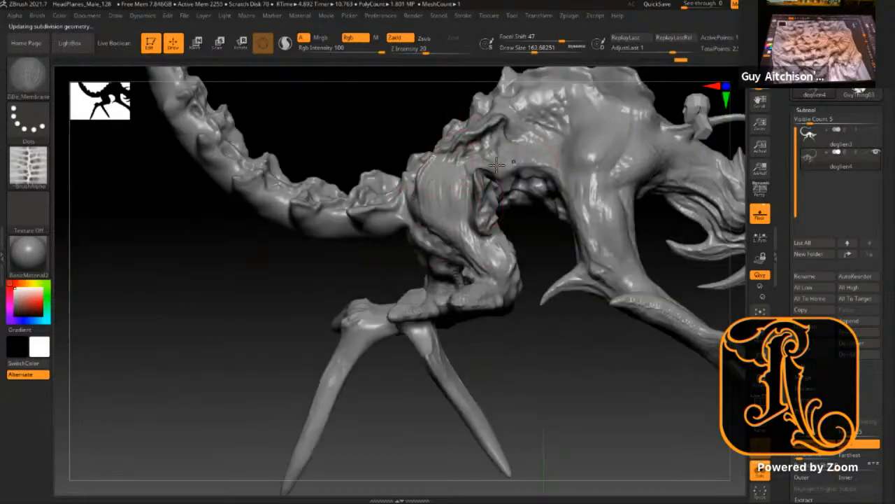
pyautogui.moveTo(561, 421); pyautogui.dragTo(592, 342)
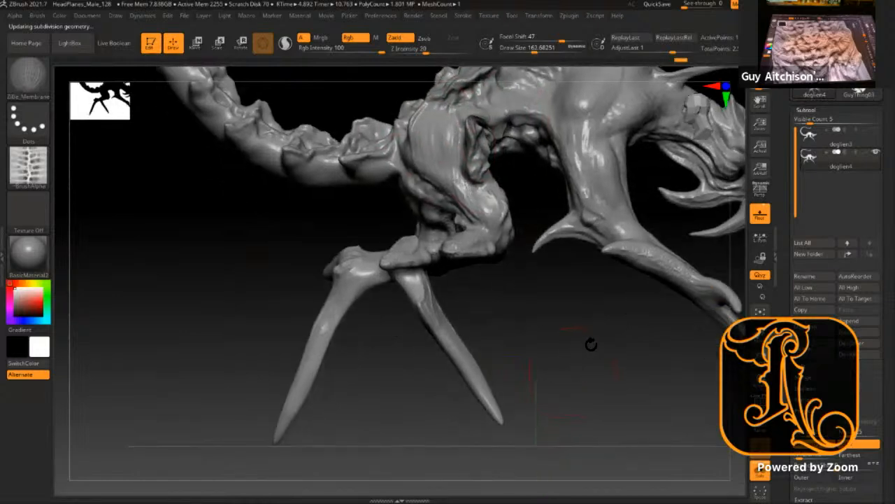
pyautogui.moveTo(593, 302); pyautogui.dragTo(516, 305)
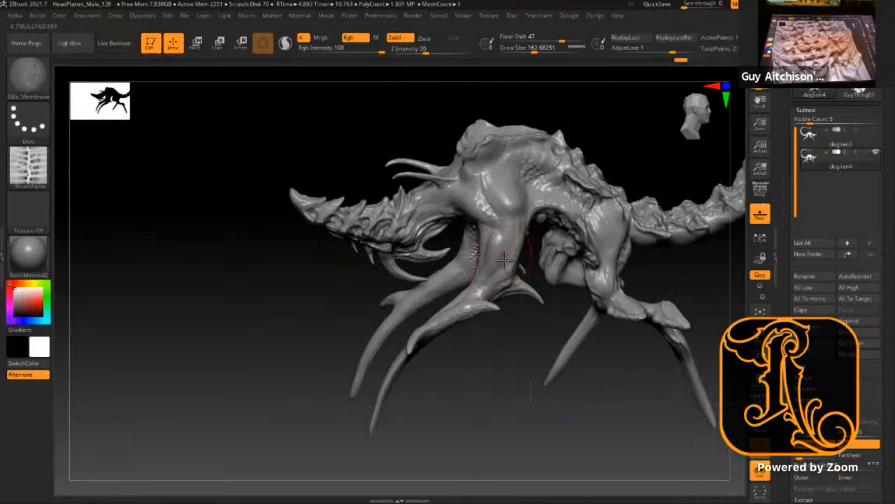
# Step: Drop to the lowest subdivision level and mask everything except one front leg up to the shoulder
pyautogui.press('shift')
pyautogui.press('w')
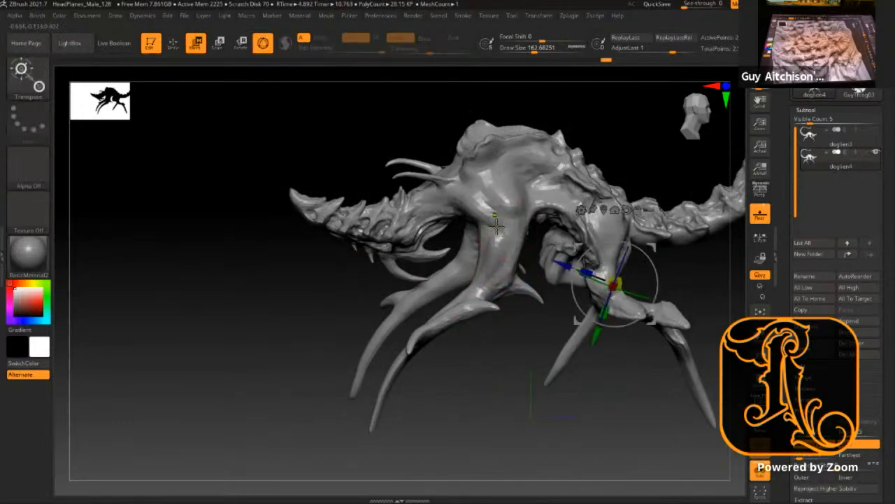
pyautogui.keyDown('ctrl'); pyautogui.moveTo(498, 214); pyautogui.dragTo(499, 234); pyautogui.keyUp('ctrl')
pyautogui.press('q')
pyautogui.press('ctrl')
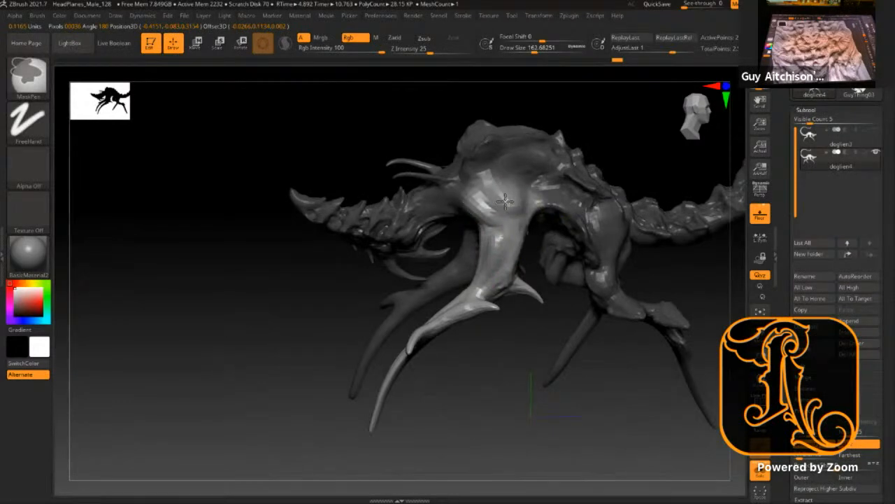
pyautogui.moveTo(513, 379)
pyautogui.mouseDown()
pyautogui.moveTo(552, 344)
pyautogui.moveTo(556, 316)
pyautogui.moveTo(577, 291)
pyautogui.moveTo(570, 229)
pyautogui.mouseUp()
# Step: Swing the unmasked front leg forward at the shoulder
pyautogui.press('w')
pyautogui.moveTo(518, 345); pyautogui.dragTo(525, 240)
pyautogui.moveTo(487, 416); pyautogui.dragTo(538, 252)
pyautogui.moveTo(511, 379); pyautogui.dragTo(540, 365)
pyautogui.press('q')
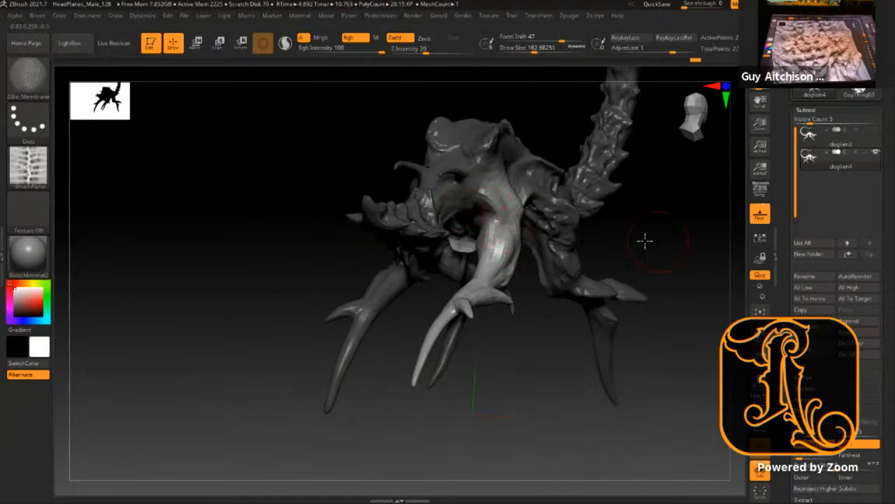
# Step: Clear the leg mask and mask the body and legs so that only the head stays free
pyautogui.moveTo(659, 243); pyautogui.dragTo(539, 333)
pyautogui.moveTo(514, 371)
pyautogui.mouseDown()
pyautogui.moveTo(503, 374)
pyautogui.moveTo(508, 386)
pyautogui.moveTo(573, 173)
pyautogui.mouseUp()
pyautogui.moveTo(504, 383)
pyautogui.mouseDown()
pyautogui.moveTo(494, 405)
pyautogui.moveTo(538, 418)
pyautogui.moveTo(558, 409)
pyautogui.moveTo(635, 314)
pyautogui.moveTo(693, 352)
pyautogui.moveTo(653, 301)
pyautogui.moveTo(568, 361)
pyautogui.moveTo(613, 357)
pyautogui.moveTo(623, 394)
pyautogui.moveTo(566, 394)
pyautogui.moveTo(590, 378)
pyautogui.moveTo(578, 370)
pyautogui.moveTo(570, 320)
pyautogui.moveTo(616, 356)
pyautogui.moveTo(586, 350)
pyautogui.moveTo(562, 368)
pyautogui.moveTo(660, 247)
pyautogui.moveTo(518, 188)
pyautogui.moveTo(413, 229)
pyautogui.mouseUp()
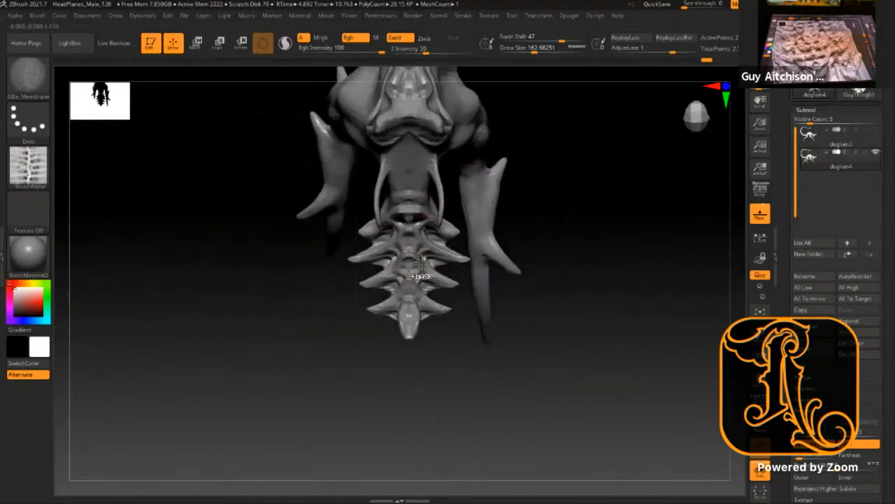
pyautogui.press('w')
pyautogui.keyDown('ctrl'); pyautogui.moveTo(413, 198); pyautogui.dragTo(409, 220); pyautogui.keyUp('ctrl')
pyautogui.press('q')
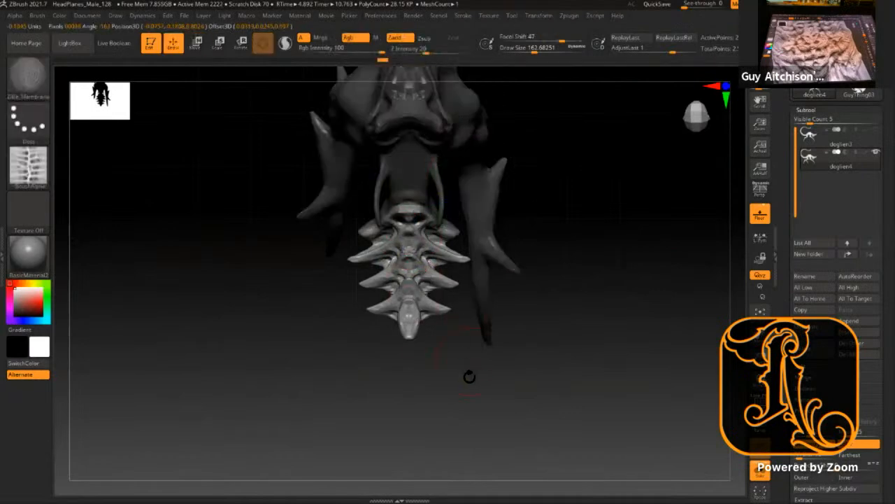
pyautogui.moveTo(565, 312)
pyautogui.mouseDown()
pyautogui.moveTo(553, 289)
pyautogui.moveTo(646, 214)
pyautogui.moveTo(658, 158)
pyautogui.moveTo(575, 248)
pyautogui.moveTo(489, 210)
pyautogui.moveTo(410, 200)
pyautogui.mouseUp()
# Step: Center the transform gizmo at the base of the neck and rotate the unmasked head about it
pyautogui.press('w')
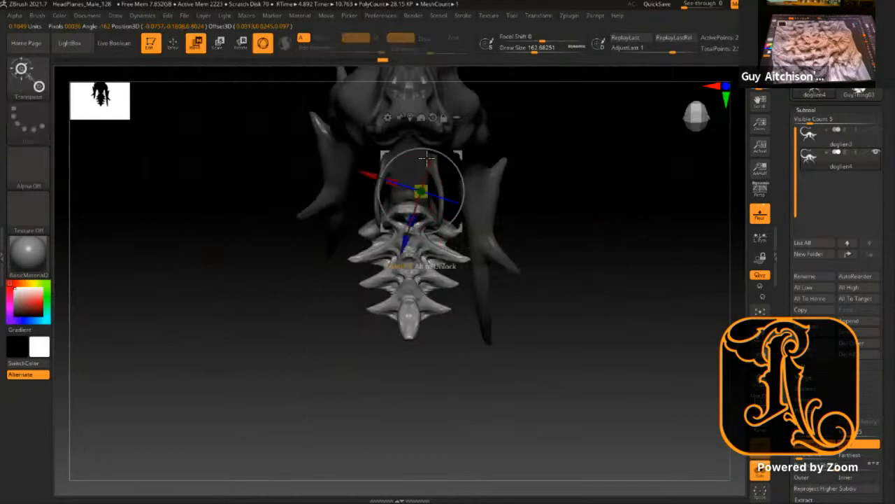
pyautogui.moveTo(422, 108)
pyautogui.keyDown('alt'); pyautogui.mouseDown()
pyautogui.moveTo(424, 95)
pyautogui.moveTo(410, 198)
pyautogui.mouseUp(); pyautogui.keyUp('alt')
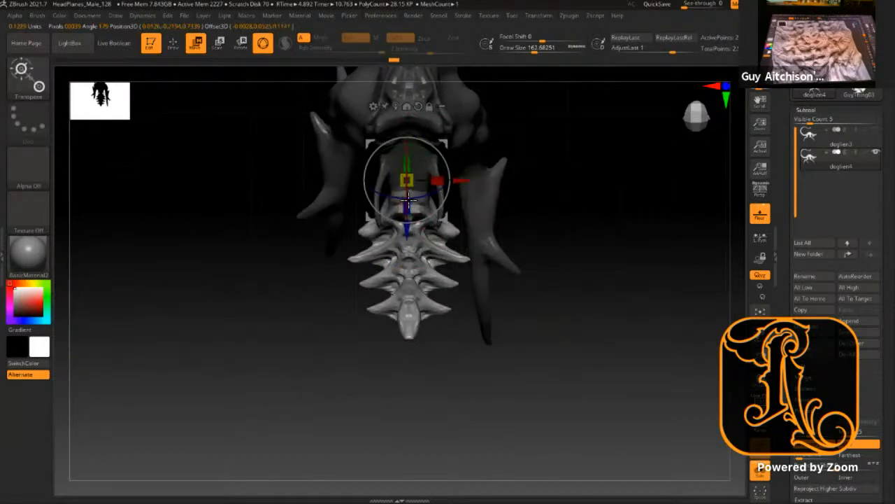
pyautogui.keyDown('ctrl'); pyautogui.click(410, 288); pyautogui.keyUp('ctrl')
pyautogui.keyDown('ctrl'); pyautogui.click(415, 146); pyautogui.keyUp('ctrl')
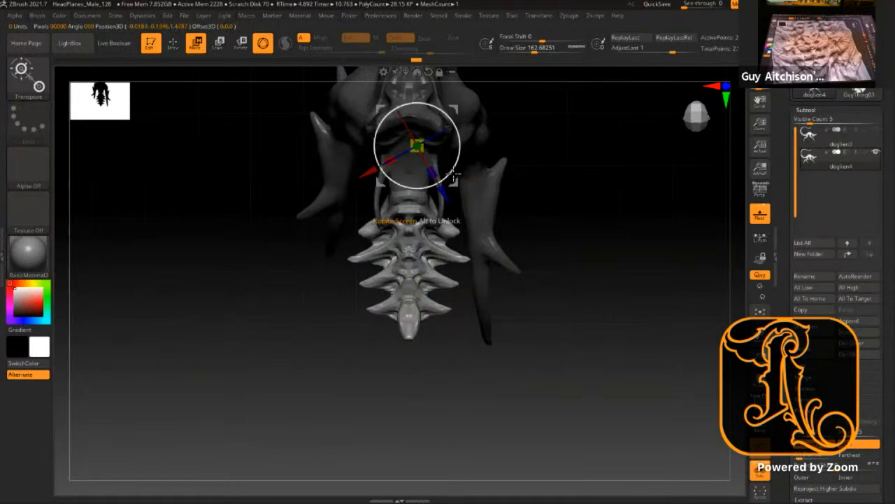
pyautogui.moveTo(575, 226); pyautogui.dragTo(456, 193)
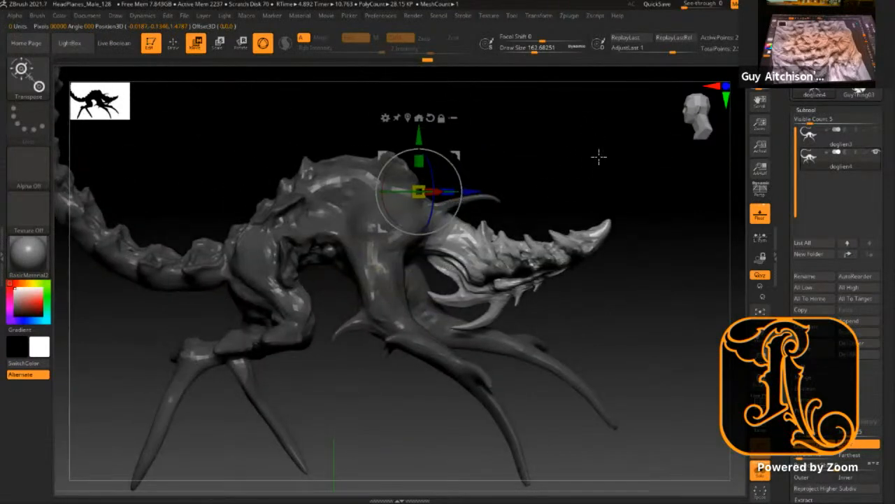
pyautogui.moveTo(483, 243); pyautogui.dragTo(485, 243)
pyautogui.moveTo(536, 188)
pyautogui.mouseDown()
pyautogui.moveTo(488, 222)
pyautogui.moveTo(618, 214)
pyautogui.moveTo(639, 224)
pyautogui.moveTo(629, 236)
pyautogui.moveTo(620, 189)
pyautogui.mouseUp()
# Step: Clear the head mask and examine the whole creature's pose from the front and the side
pyautogui.press('q')
pyautogui.moveTo(561, 284); pyautogui.dragTo(595, 213)
pyautogui.keyDown('shift'); pyautogui.moveTo(594, 213); pyautogui.dragTo(616, 235); pyautogui.keyUp('shift')
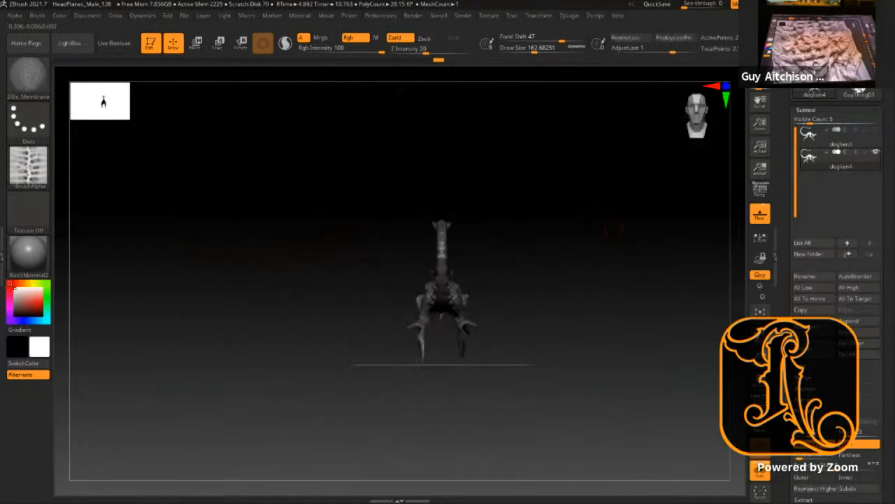
pyautogui.moveTo(587, 208); pyautogui.dragTo(580, 207)
pyautogui.keyDown('shift'); pyautogui.moveTo(529, 232); pyautogui.dragTo(628, 310); pyautogui.keyUp('shift')
pyautogui.keyDown('alt'); pyautogui.moveTo(699, 309); pyautogui.dragTo(634, 314); pyautogui.keyUp('alt')
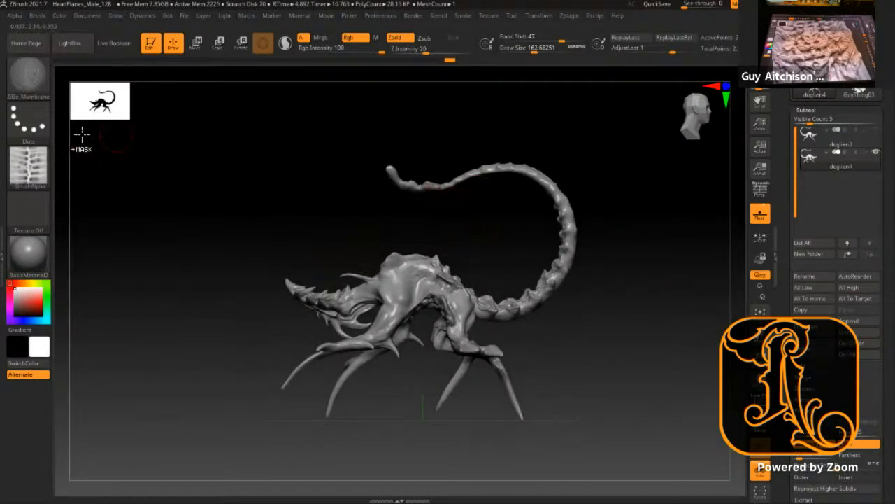
# Step: Set the masking brush to the DragRect stroke with a linear gradient alpha
pyautogui.keyDown('ctrl'); pyautogui.click(34, 128); pyautogui.keyUp('ctrl')
pyautogui.click(128, 133)
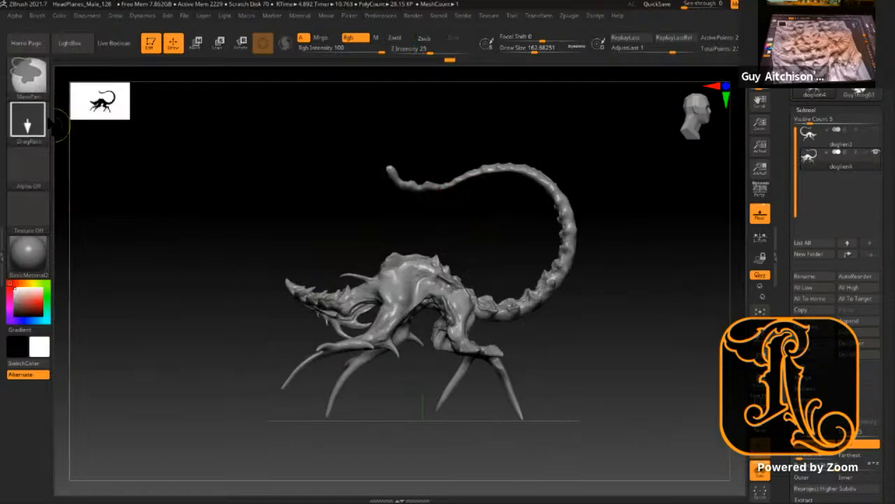
pyautogui.click(28, 167)
pyautogui.click(219, 257)
# Step: Mask the body with a gradient that fades out along the tail, leaving the tail's outer section free
pyautogui.moveTo(232, 248)
pyautogui.mouseDown()
pyautogui.moveTo(616, 259)
pyautogui.moveTo(535, 226)
pyautogui.moveTo(523, 402)
pyautogui.mouseUp()
pyautogui.keyDown('shift'); pyautogui.moveTo(561, 326); pyautogui.dragTo(498, 344); pyautogui.keyUp('shift')
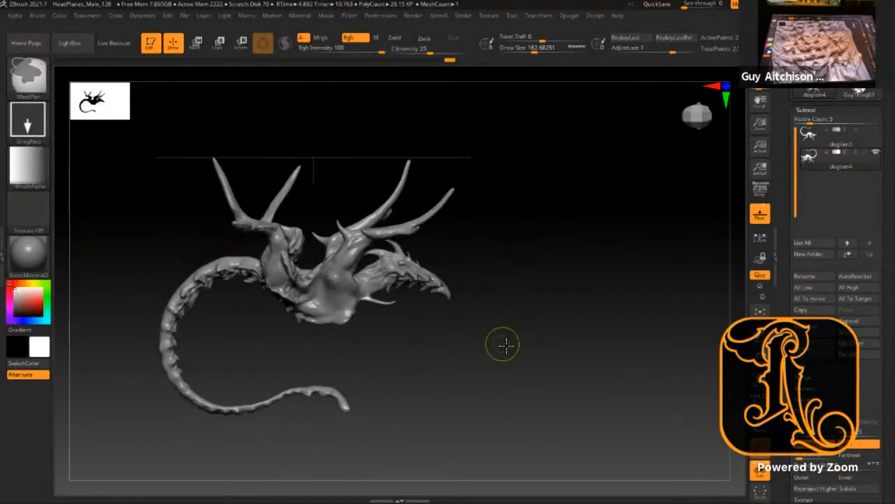
pyautogui.keyDown('alt'); pyautogui.moveTo(466, 372); pyautogui.dragTo(612, 264); pyautogui.keyUp('alt')
pyautogui.keyDown('ctrl'); pyautogui.moveTo(314, 243); pyautogui.dragTo(569, 349); pyautogui.keyUp('ctrl')
pyautogui.moveTo(570, 347); pyautogui.dragTo(401, 245)
pyautogui.keyDown('ctrl'); pyautogui.moveTo(305, 214); pyautogui.dragTo(647, 389); pyautogui.keyUp('ctrl')
pyautogui.moveTo(431, 318); pyautogui.dragTo(331, 241)
# Step: Center the transform gizmo partway along the tail and rotate the free section sideways by about 15 degrees
pyautogui.press('w')
pyautogui.click(441, 192)
pyautogui.moveTo(546, 210); pyautogui.dragTo(501, 194)
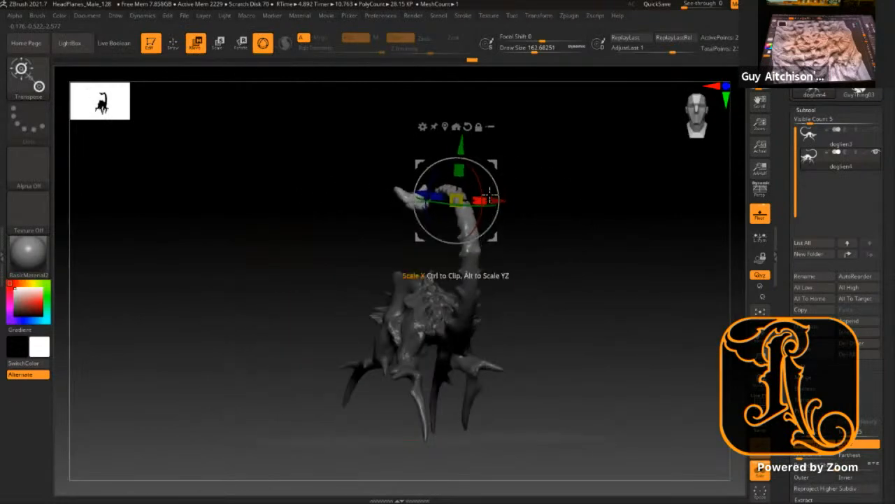
pyautogui.moveTo(562, 230); pyautogui.dragTo(494, 278)
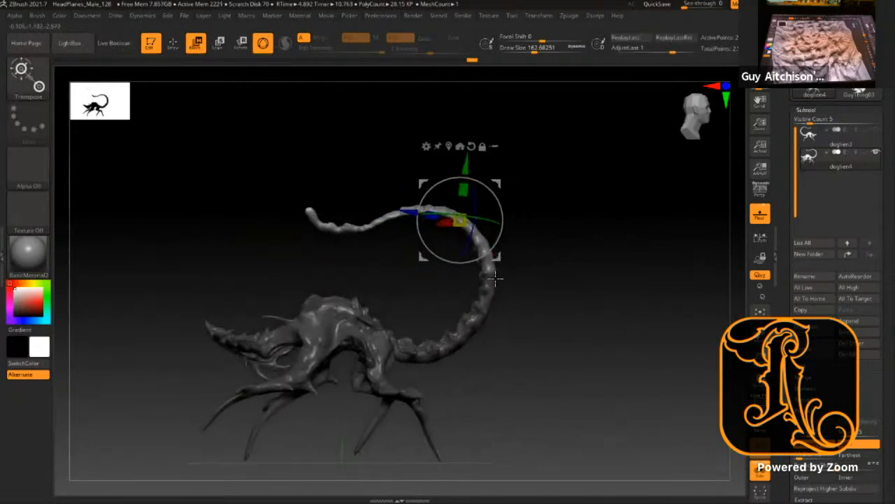
pyautogui.keyDown('ctrl'); pyautogui.click(487, 303); pyautogui.keyUp('ctrl')
pyautogui.moveTo(500, 264); pyautogui.dragTo(531, 315)
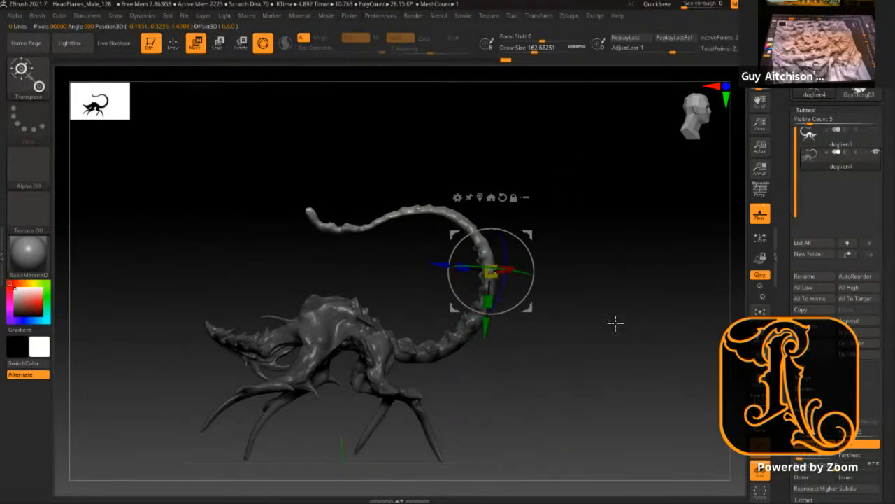
pyautogui.keyDown('alt'); pyautogui.moveTo(591, 401); pyautogui.dragTo(634, 330); pyautogui.keyUp('alt')
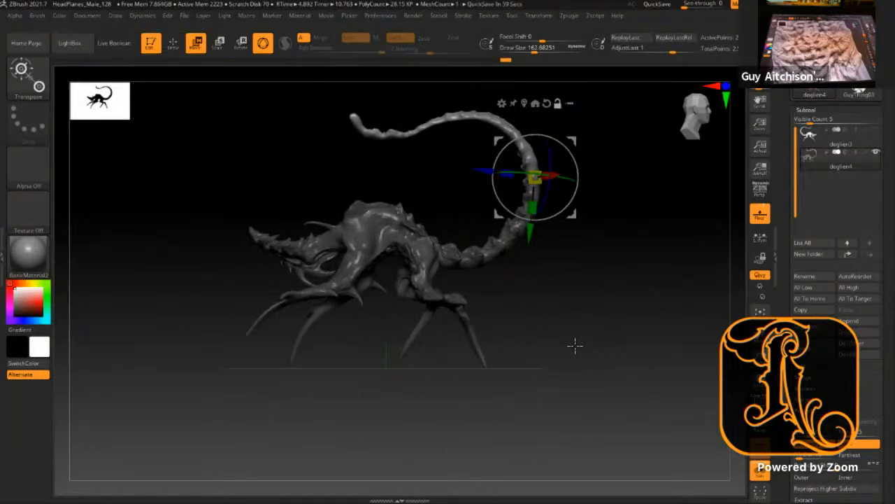
pyautogui.moveTo(582, 179); pyautogui.dragTo(512, 213)
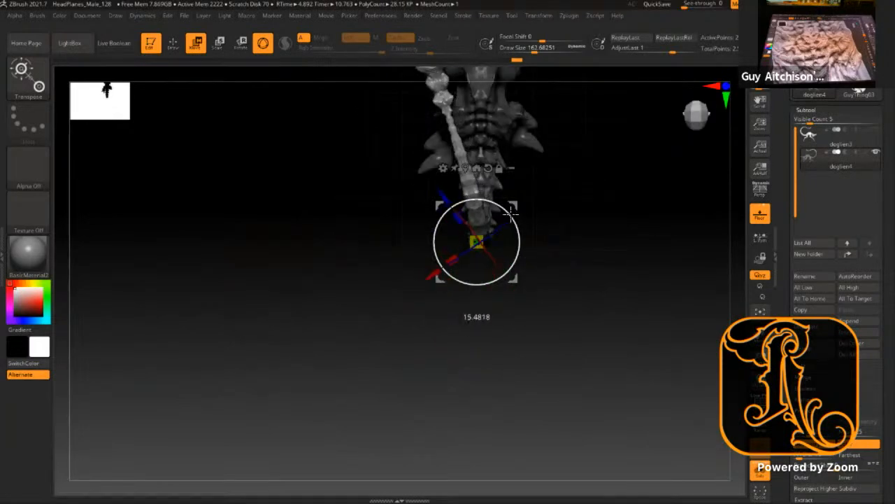
# Step: Extend the gradient mask along the tail and rotate the free outer section about 16 degrees in the opposite direction
pyautogui.moveTo(574, 296)
pyautogui.mouseDown()
pyautogui.moveTo(636, 249)
pyautogui.moveTo(617, 285)
pyautogui.moveTo(578, 300)
pyautogui.moveTo(606, 275)
pyautogui.moveTo(646, 322)
pyautogui.moveTo(624, 416)
pyautogui.moveTo(571, 411)
pyautogui.mouseUp()
pyautogui.press('q')
pyautogui.moveTo(406, 237)
pyautogui.keyDown('ctrl'); pyautogui.mouseDown()
pyautogui.moveTo(586, 411)
pyautogui.moveTo(611, 406)
pyautogui.moveTo(610, 397)
pyautogui.moveTo(635, 400)
pyautogui.mouseUp(); pyautogui.keyUp('ctrl')
pyautogui.press('w')
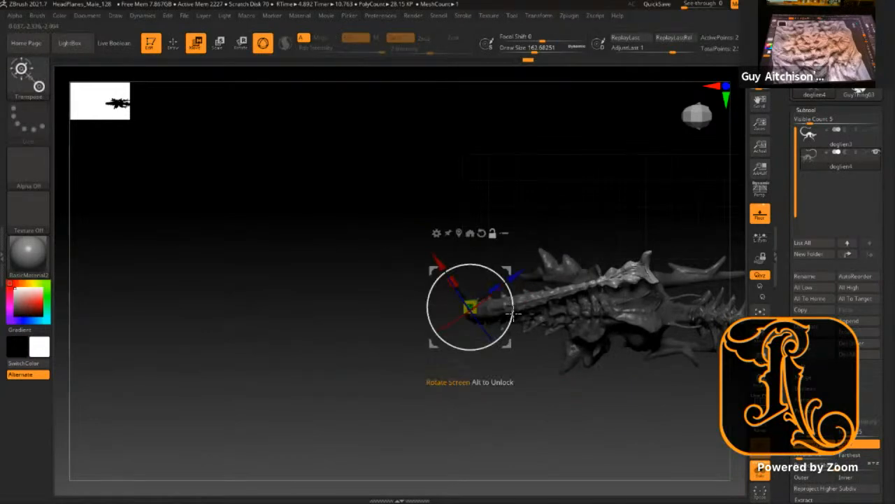
pyautogui.moveTo(518, 313); pyautogui.dragTo(513, 322)
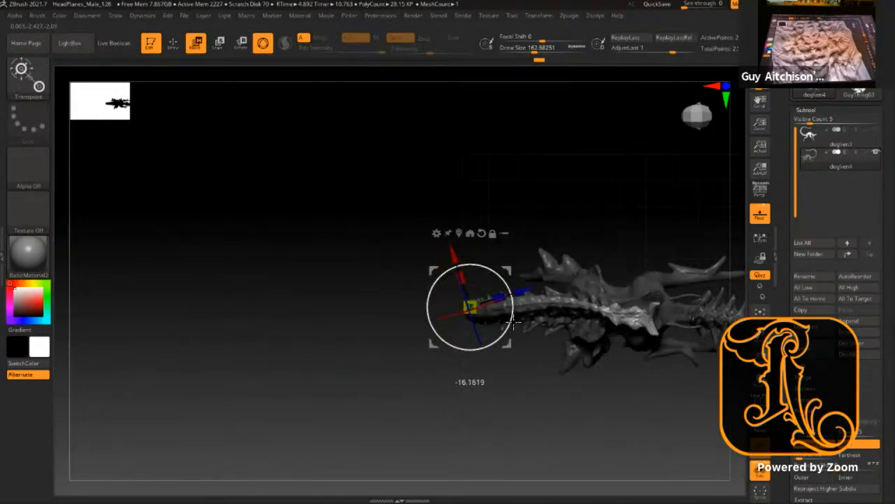
pyautogui.moveTo(551, 386)
pyautogui.mouseDown()
pyautogui.moveTo(564, 264)
pyautogui.moveTo(680, 280)
pyautogui.moveTo(474, 331)
pyautogui.moveTo(580, 232)
pyautogui.moveTo(689, 240)
pyautogui.moveTo(630, 377)
pyautogui.moveTo(558, 360)
pyautogui.moveTo(561, 328)
pyautogui.mouseUp()
# Step: Clear the mask and center the transform gizmo on the whole creature
pyautogui.press('q')
pyautogui.press('w')
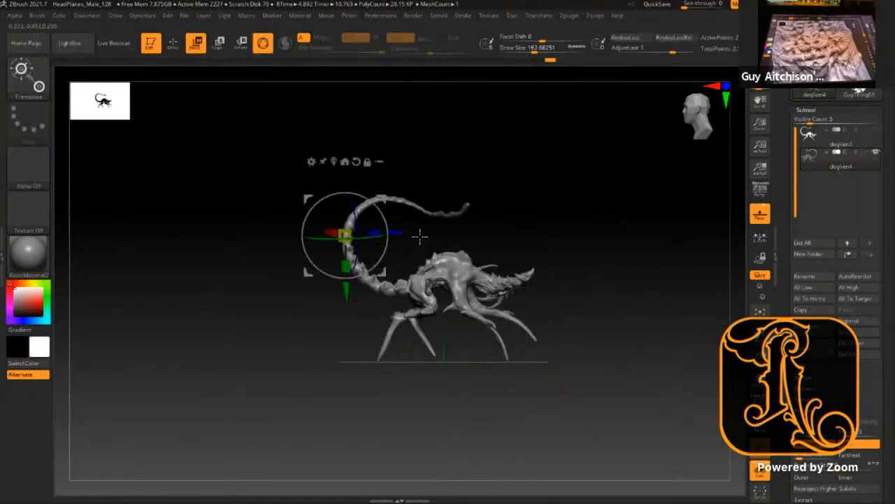
pyautogui.click(342, 162)
pyautogui.moveTo(476, 265); pyautogui.dragTo(482, 270)
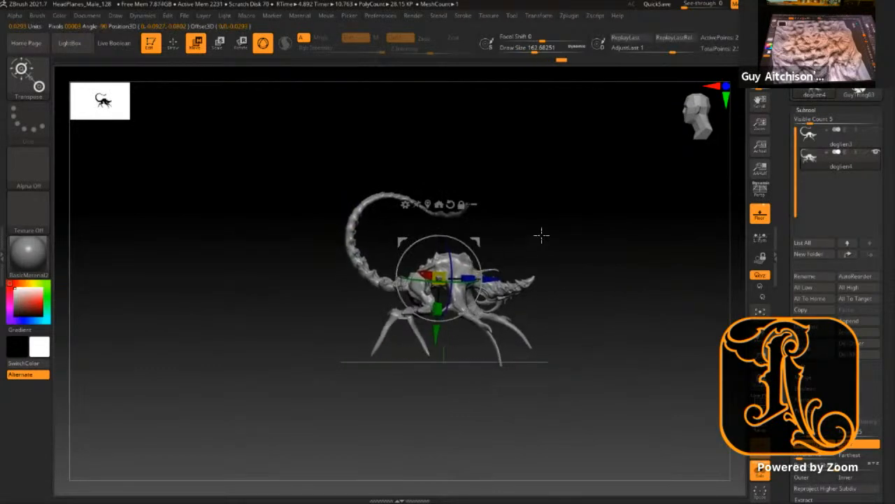
pyautogui.press('q')
pyautogui.moveTo(626, 248)
pyautogui.keyDown('shift'); pyautogui.mouseDown()
pyautogui.moveTo(594, 240)
pyautogui.moveTo(620, 256)
pyautogui.moveTo(568, 231)
pyautogui.mouseUp(); pyautogui.keyUp('shift')
pyautogui.hotkey('ctrl', 'z')
# Step: Tilt the whole creature slightly nose-down in side view and restore the highest subdivision level
pyautogui.press('w')
pyautogui.moveTo(473, 247); pyautogui.dragTo(479, 261)
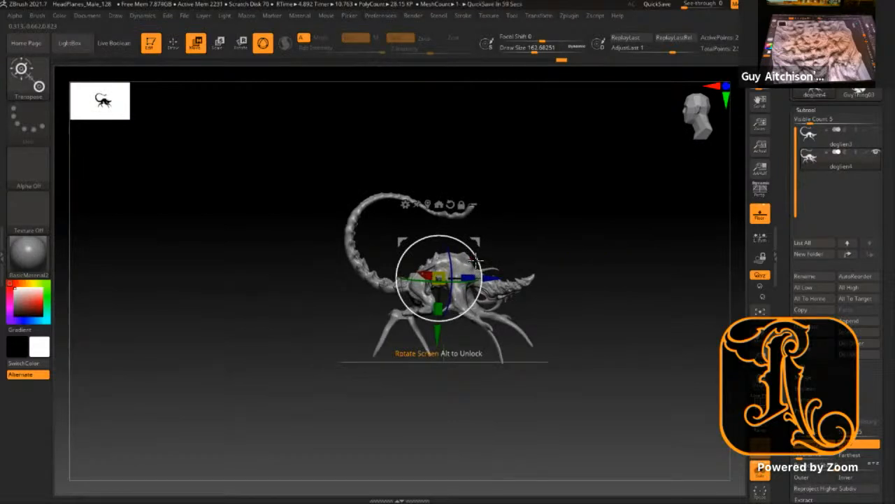
pyautogui.moveTo(597, 302)
pyautogui.mouseDown()
pyautogui.moveTo(532, 294)
pyautogui.moveTo(608, 347)
pyautogui.moveTo(671, 335)
pyautogui.moveTo(613, 294)
pyautogui.moveTo(659, 306)
pyautogui.mouseUp()
pyautogui.press('q')
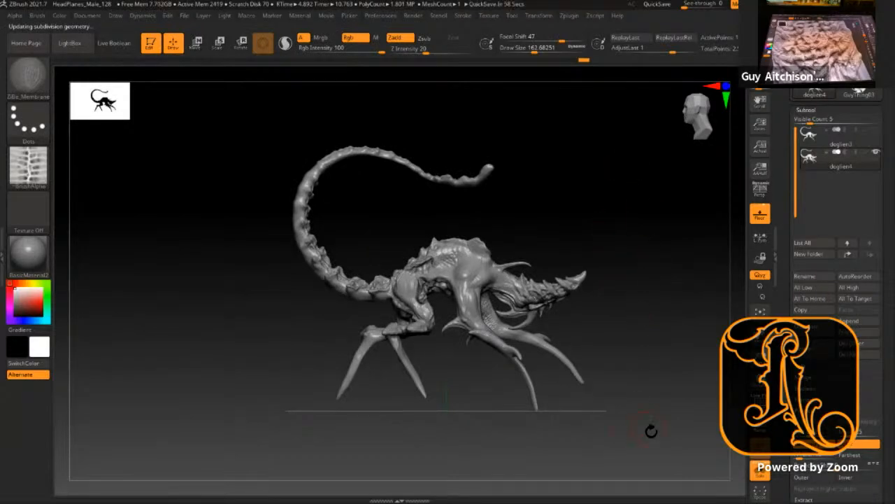
pyautogui.moveTo(602, 291)
pyautogui.mouseDown()
pyautogui.moveTo(626, 326)
pyautogui.moveTo(591, 322)
pyautogui.moveTo(658, 354)
pyautogui.moveTo(653, 329)
pyautogui.moveTo(568, 352)
pyautogui.moveTo(616, 331)
pyautogui.moveTo(644, 340)
pyautogui.moveTo(679, 319)
pyautogui.moveTo(674, 338)
pyautogui.moveTo(639, 320)
pyautogui.moveTo(631, 376)
pyautogui.moveTo(587, 413)
pyautogui.moveTo(620, 385)
pyautogui.moveTo(627, 259)
pyautogui.moveTo(640, 245)
pyautogui.moveTo(644, 272)
pyautogui.moveTo(620, 286)
pyautogui.moveTo(551, 280)
pyautogui.moveTo(600, 328)
pyautogui.moveTo(700, 333)
pyautogui.moveTo(647, 224)
pyautogui.mouseUp()
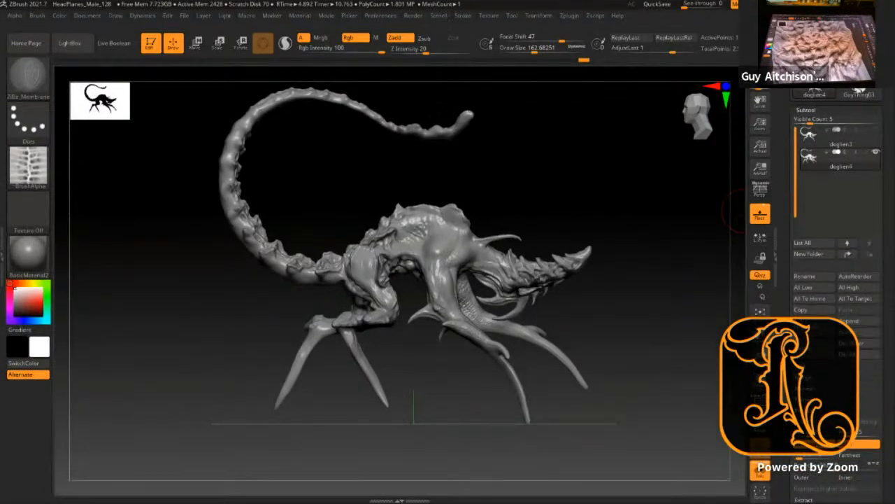
pyautogui.click(166, 15)
pyautogui.moveTo(635, 148); pyautogui.dragTo(645, 148)
pyautogui.click(413, 16)
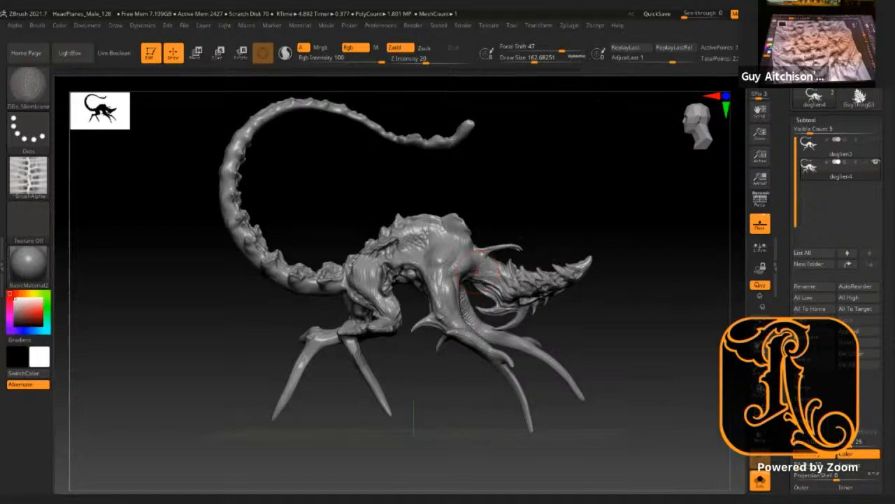
# Step: Switch the creature's material to SkinShade4
pyautogui.moveTo(610, 191)
pyautogui.mouseDown()
pyautogui.moveTo(616, 210)
pyautogui.moveTo(630, 194)
pyautogui.moveTo(611, 208)
pyautogui.moveTo(608, 179)
pyautogui.mouseUp()
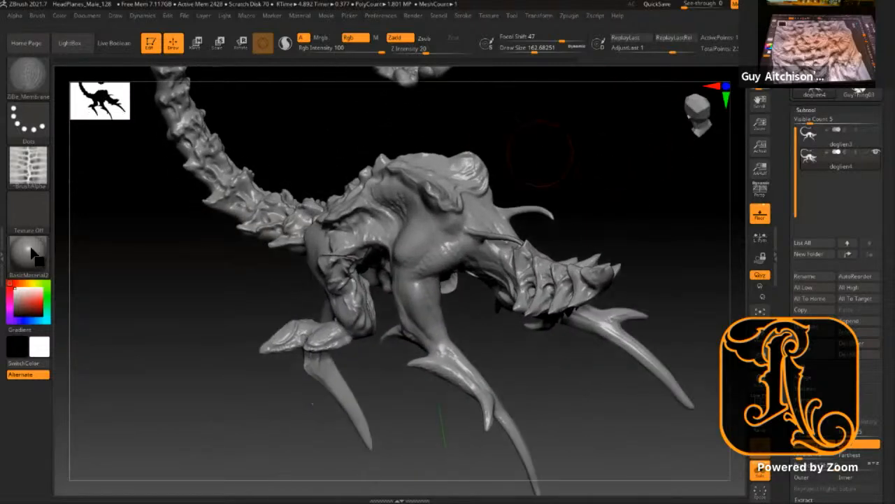
pyautogui.click(33, 253)
pyautogui.click(616, 412)
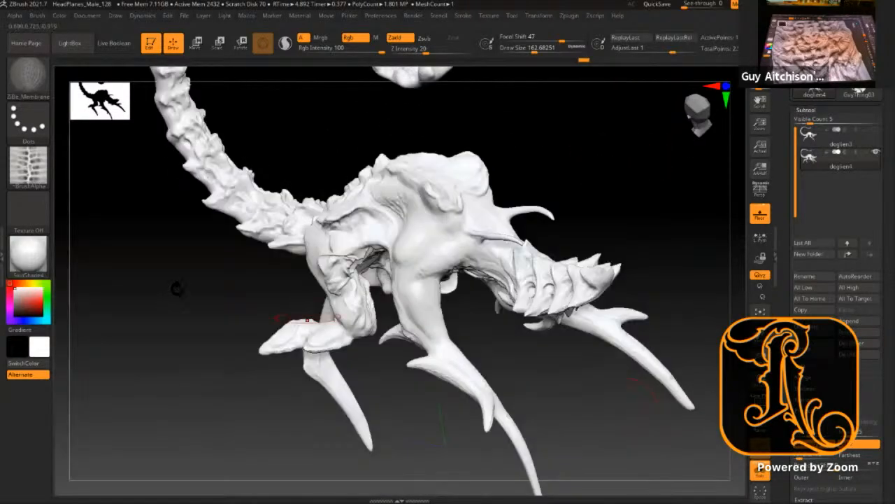
# Step: Select the Standard brush without an alpha and set it to Rgb color only, with Zadd off
pyautogui.press('b')
pyautogui.click(71, 114)
pyautogui.click(45, 176)
pyautogui.click(74, 150)
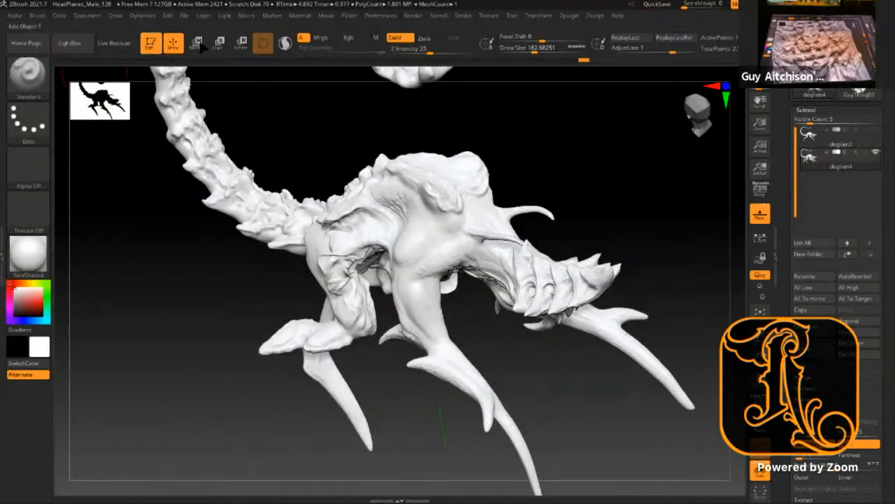
pyautogui.click(361, 38)
pyautogui.click(396, 38)
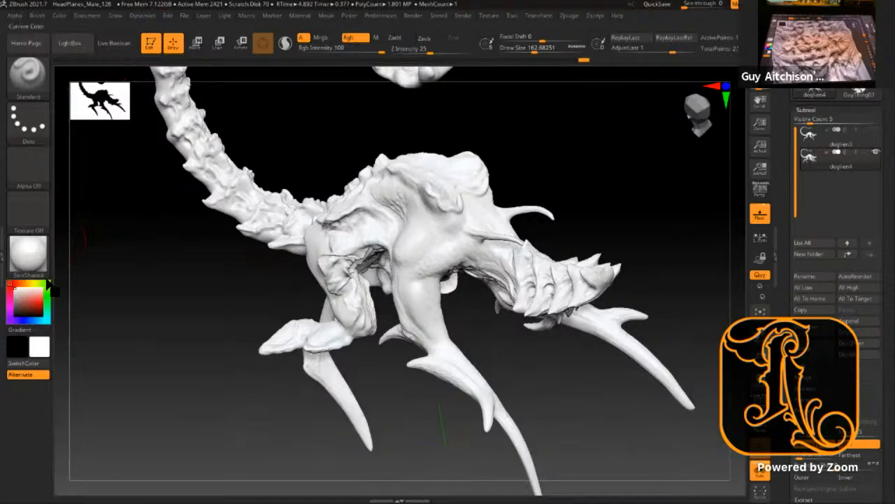
# Step: Choose a dark blue-gray color with RGB 51, 54, 63 and fill the whole creature with it
pyautogui.click(21, 306)
pyautogui.click(18, 308)
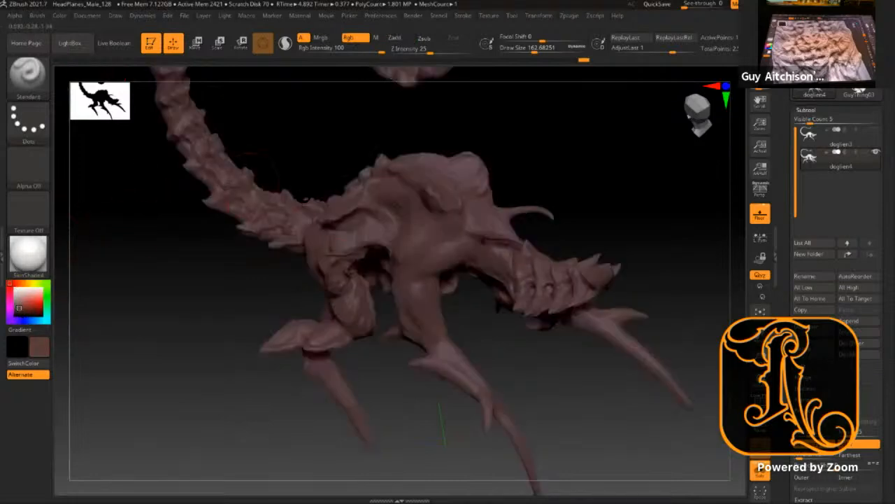
pyautogui.click(33, 321)
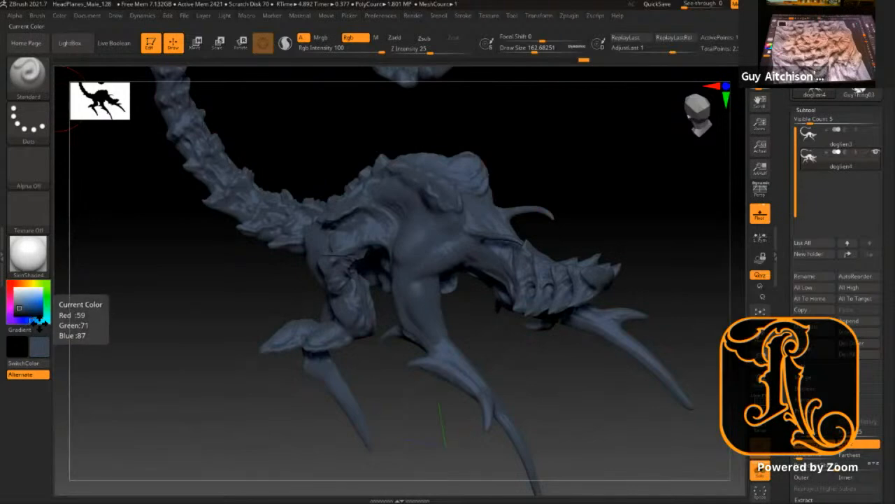
pyautogui.click(17, 311)
pyautogui.click(18, 307)
pyautogui.click(19, 310)
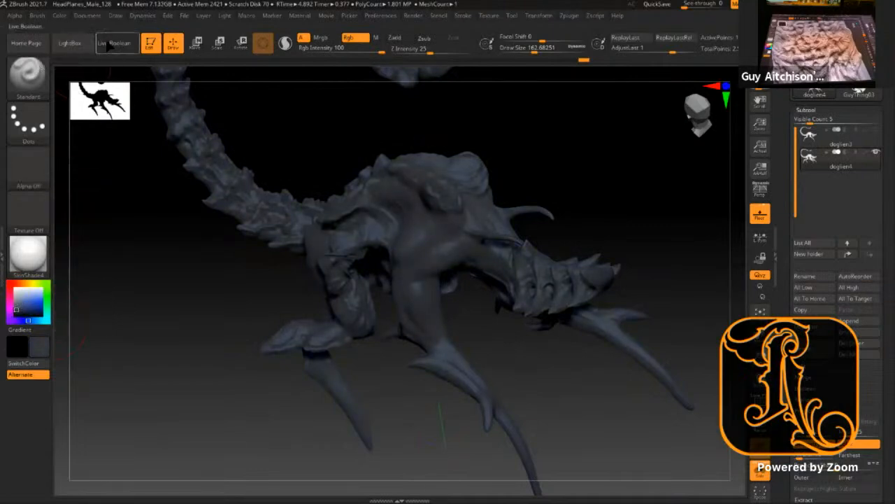
pyautogui.click(59, 15)
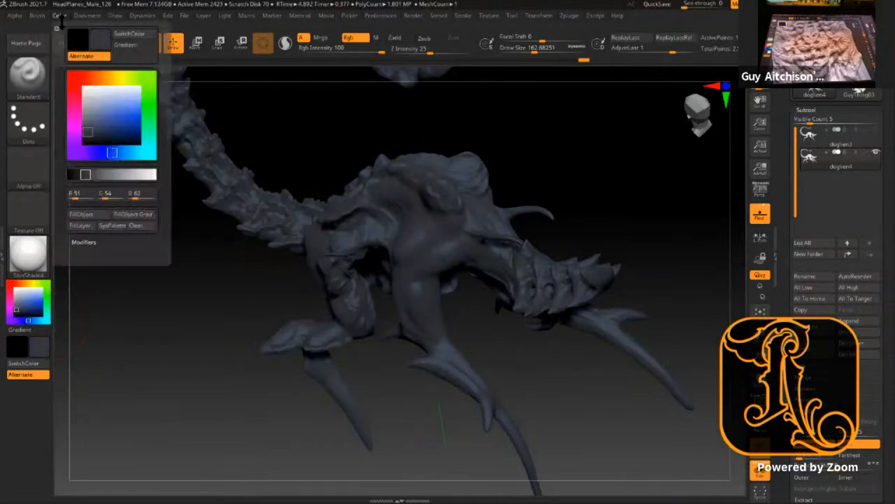
pyautogui.click(90, 215)
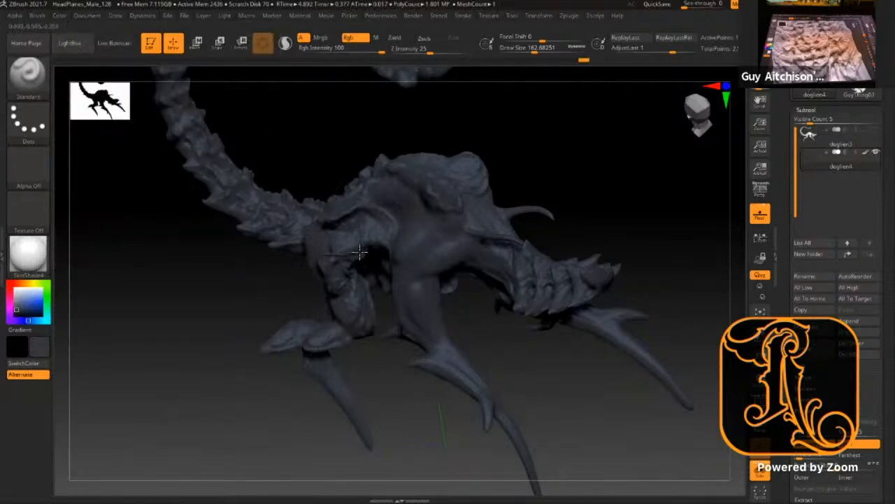
# Step: Choose a lighter blue-gray with RGB 121, 129, 154, reduce the draw size to about 128 and start painting highlights on the back
pyautogui.click(17, 301)
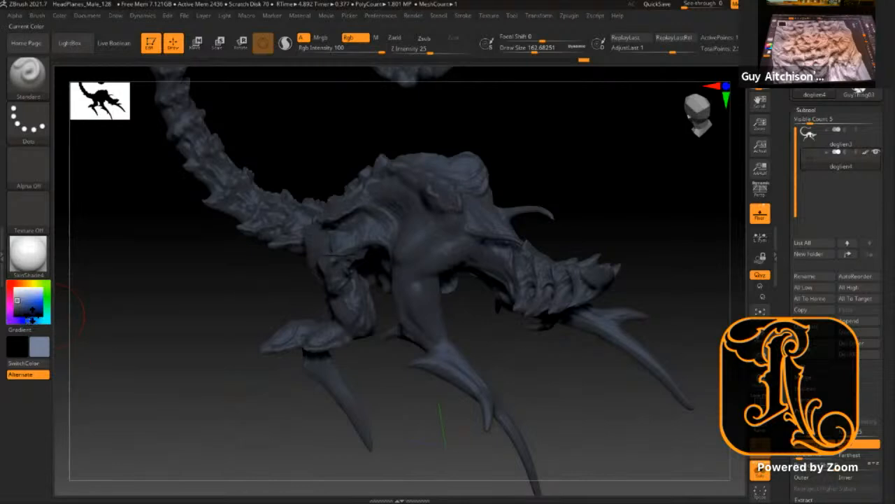
pyautogui.press('s')
pyautogui.moveTo(431, 245)
pyautogui.mouseDown()
pyautogui.moveTo(419, 238)
pyautogui.moveTo(455, 259)
pyautogui.moveTo(412, 287)
pyautogui.moveTo(478, 248)
pyautogui.moveTo(458, 242)
pyautogui.mouseUp()
pyautogui.press('s')
pyautogui.moveTo(483, 214); pyautogui.dragTo(455, 198)
pyautogui.moveTo(554, 202)
pyautogui.mouseDown()
pyautogui.moveTo(455, 180)
pyautogui.moveTo(516, 244)
pyautogui.mouseUp()
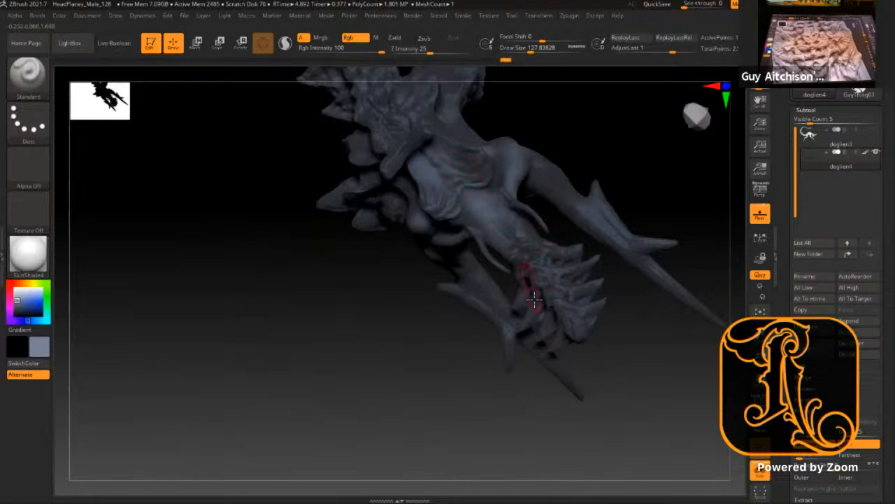
# Step: Brush the lighter blue-gray over the creature's shoulders, legs and the base of the tail
pyautogui.moveTo(624, 231)
pyautogui.mouseDown()
pyautogui.moveTo(490, 266)
pyautogui.moveTo(272, 226)
pyautogui.moveTo(212, 249)
pyautogui.moveTo(435, 296)
pyautogui.moveTo(461, 343)
pyautogui.moveTo(485, 314)
pyautogui.moveTo(567, 277)
pyautogui.moveTo(536, 144)
pyautogui.moveTo(515, 238)
pyautogui.moveTo(552, 409)
pyautogui.moveTo(566, 326)
pyautogui.moveTo(513, 277)
pyautogui.moveTo(522, 242)
pyautogui.moveTo(495, 273)
pyautogui.moveTo(573, 184)
pyautogui.moveTo(226, 230)
pyautogui.mouseUp()
pyautogui.keyDown('alt'); pyautogui.moveTo(529, 136); pyautogui.dragTo(645, 106); pyautogui.keyUp('alt')
pyautogui.moveTo(253, 230); pyautogui.dragTo(278, 291)
pyautogui.moveTo(258, 233)
pyautogui.mouseDown()
pyautogui.moveTo(282, 348)
pyautogui.moveTo(279, 237)
pyautogui.mouseUp()
pyautogui.moveTo(328, 222); pyautogui.dragTo(377, 279)
pyautogui.moveTo(305, 170)
pyautogui.mouseDown()
pyautogui.moveTo(395, 180)
pyautogui.moveTo(366, 283)
pyautogui.mouseUp()
pyautogui.moveTo(233, 263); pyautogui.dragTo(202, 253)
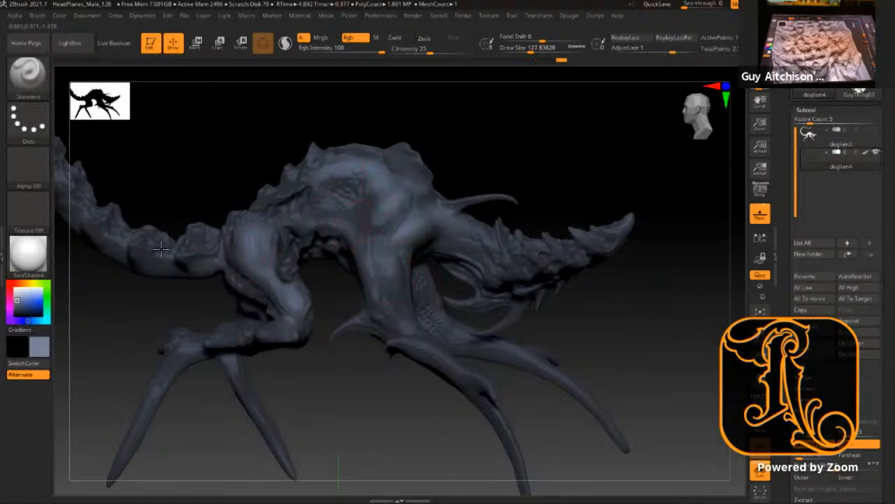
# Step: Choose a muted mauve and paint it over the creature's belly, chest and the underside of the neck
pyautogui.click(10, 302)
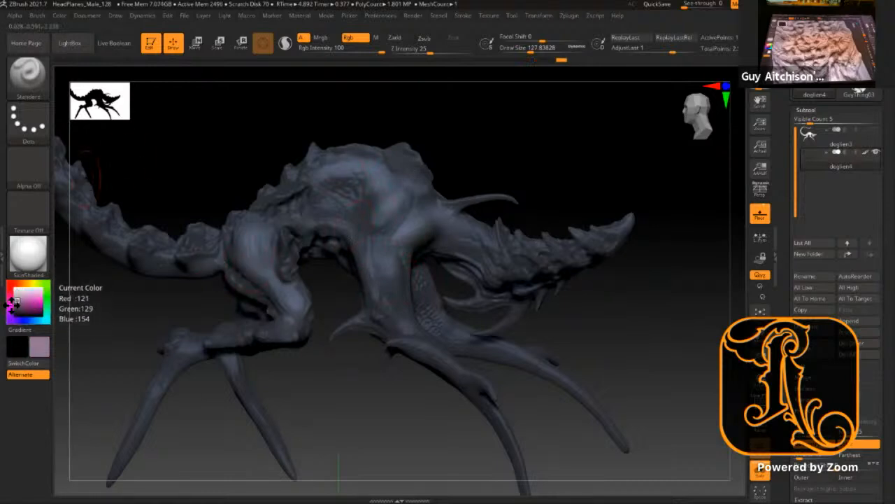
pyautogui.moveTo(357, 321)
pyautogui.mouseDown()
pyautogui.moveTo(356, 276)
pyautogui.moveTo(370, 299)
pyautogui.moveTo(350, 352)
pyautogui.moveTo(306, 326)
pyautogui.moveTo(262, 340)
pyautogui.mouseUp()
pyautogui.click(15, 305)
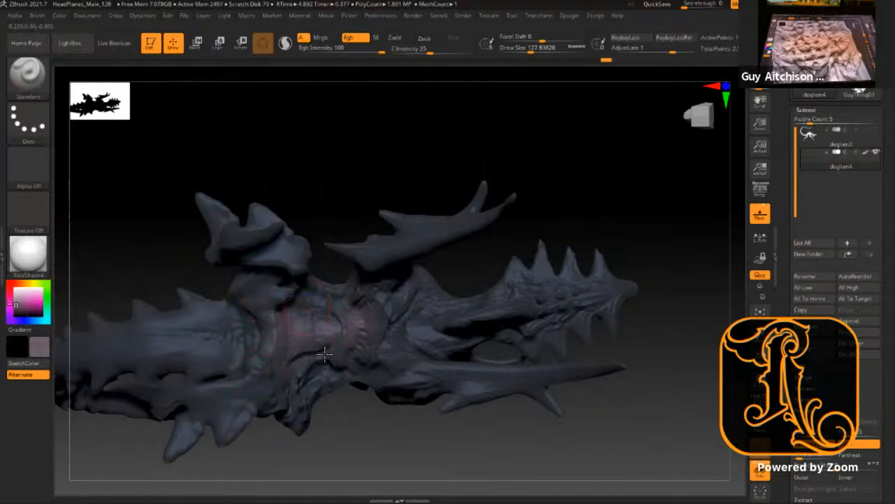
pyautogui.moveTo(387, 317)
pyautogui.mouseDown()
pyautogui.moveTo(456, 343)
pyautogui.moveTo(445, 340)
pyautogui.mouseUp()
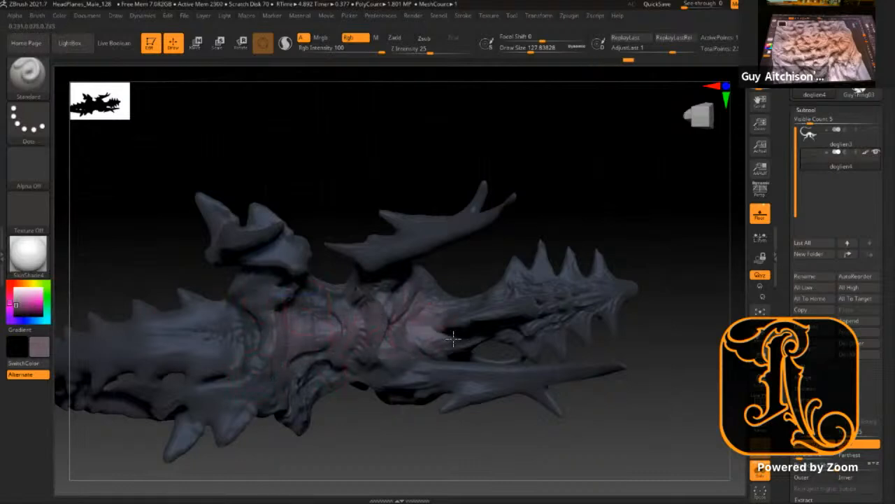
pyautogui.moveTo(249, 357)
pyautogui.mouseDown()
pyautogui.moveTo(235, 319)
pyautogui.moveTo(200, 340)
pyautogui.mouseUp()
pyautogui.moveTo(214, 270)
pyautogui.keyDown('alt'); pyautogui.mouseDown()
pyautogui.moveTo(207, 224)
pyautogui.moveTo(210, 315)
pyautogui.mouseUp(); pyautogui.keyUp('alt')
pyautogui.moveTo(560, 182)
pyautogui.mouseDown()
pyautogui.moveTo(567, 172)
pyautogui.moveTo(556, 154)
pyautogui.moveTo(580, 144)
pyautogui.moveTo(571, 268)
pyautogui.mouseUp()
pyautogui.press('f')
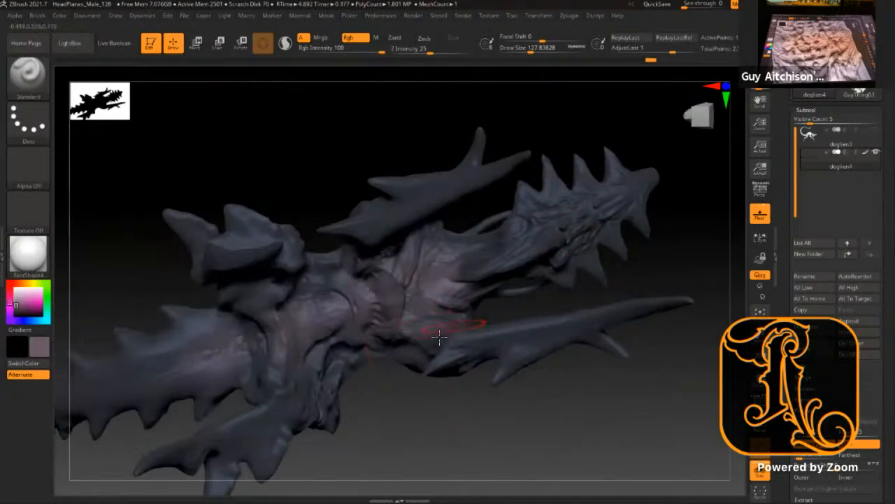
# Step: Extend the mauve tint across the lower belly and along the underside of the tail
pyautogui.moveTo(323, 290)
pyautogui.mouseDown()
pyautogui.moveTo(312, 282)
pyautogui.moveTo(293, 378)
pyautogui.mouseUp()
pyautogui.moveTo(237, 338)
pyautogui.mouseDown()
pyautogui.moveTo(160, 377)
pyautogui.moveTo(189, 321)
pyautogui.mouseUp()
pyautogui.moveTo(133, 280)
pyautogui.keyDown('alt'); pyautogui.mouseDown()
pyautogui.moveTo(224, 253)
pyautogui.moveTo(343, 156)
pyautogui.mouseUp(); pyautogui.keyUp('alt')
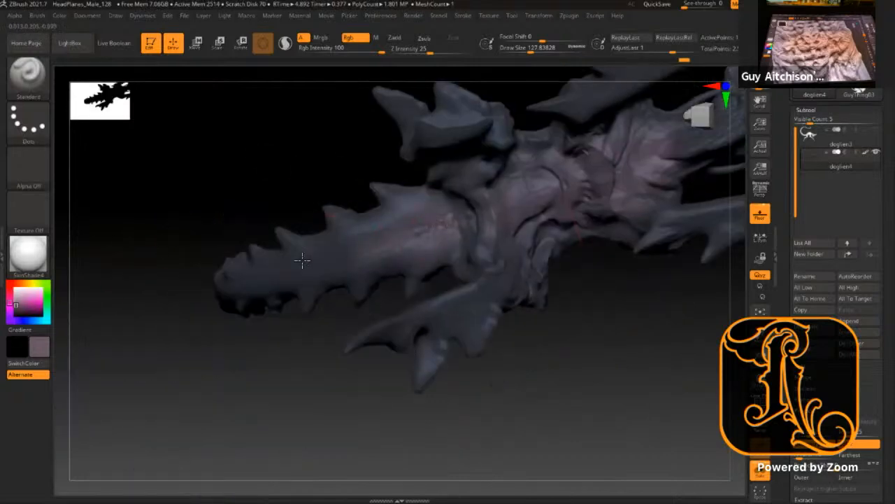
pyautogui.moveTo(427, 231); pyautogui.dragTo(300, 272)
pyautogui.moveTo(570, 310)
pyautogui.mouseDown()
pyautogui.moveTo(536, 282)
pyautogui.moveTo(526, 259)
pyautogui.moveTo(608, 316)
pyautogui.moveTo(540, 276)
pyautogui.mouseUp()
pyautogui.moveTo(616, 354)
pyautogui.mouseDown()
pyautogui.moveTo(518, 376)
pyautogui.moveTo(510, 310)
pyautogui.moveTo(499, 410)
pyautogui.moveTo(480, 408)
pyautogui.moveTo(485, 394)
pyautogui.moveTo(473, 363)
pyautogui.mouseUp()
pyautogui.moveTo(590, 310)
pyautogui.mouseDown()
pyautogui.moveTo(523, 394)
pyautogui.moveTo(382, 262)
pyautogui.mouseUp()
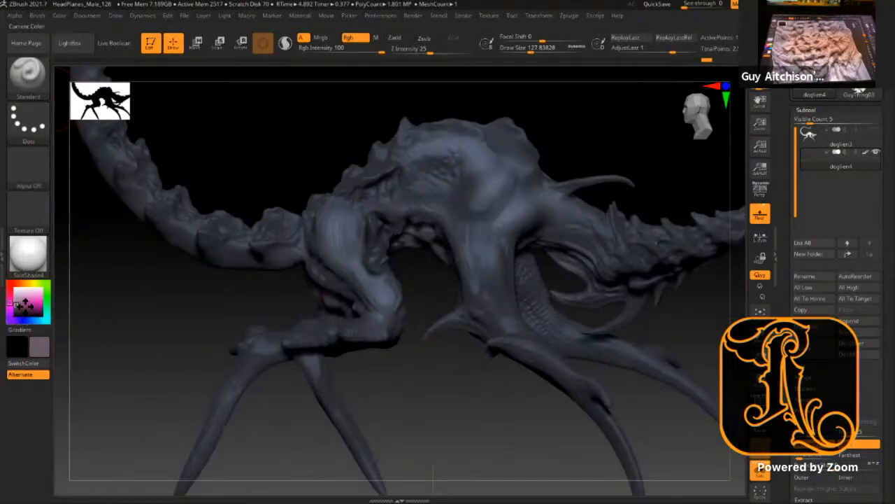
# Step: Set the brush to Alpha 08 with the Spray stroke
pyautogui.click(67, 47)
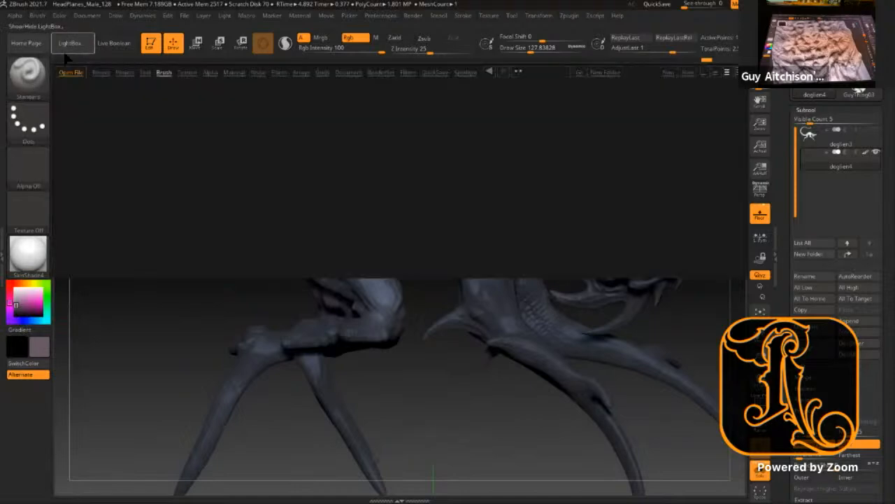
pyautogui.click(71, 46)
pyautogui.click(30, 162)
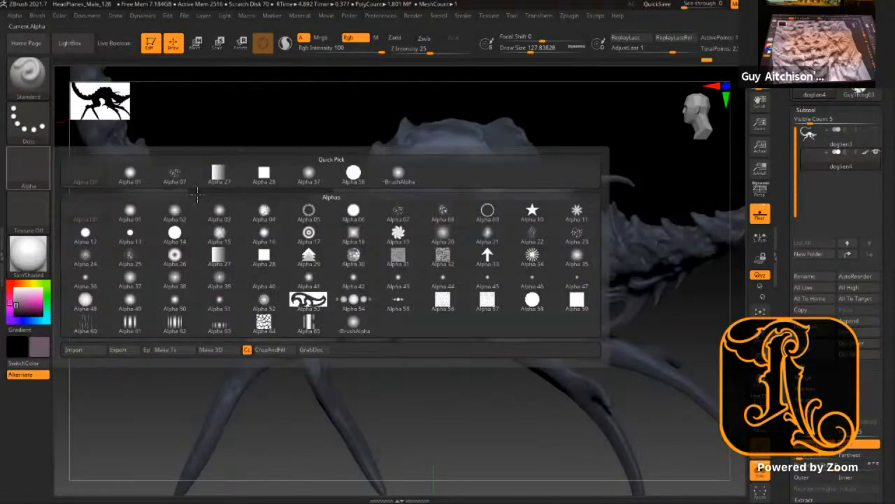
pyautogui.click(26, 172)
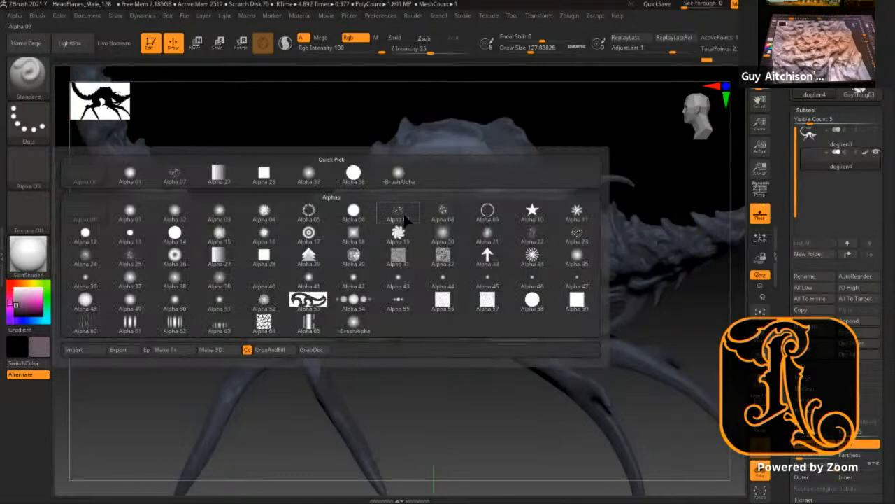
pyautogui.click(402, 214)
pyautogui.click(28, 166)
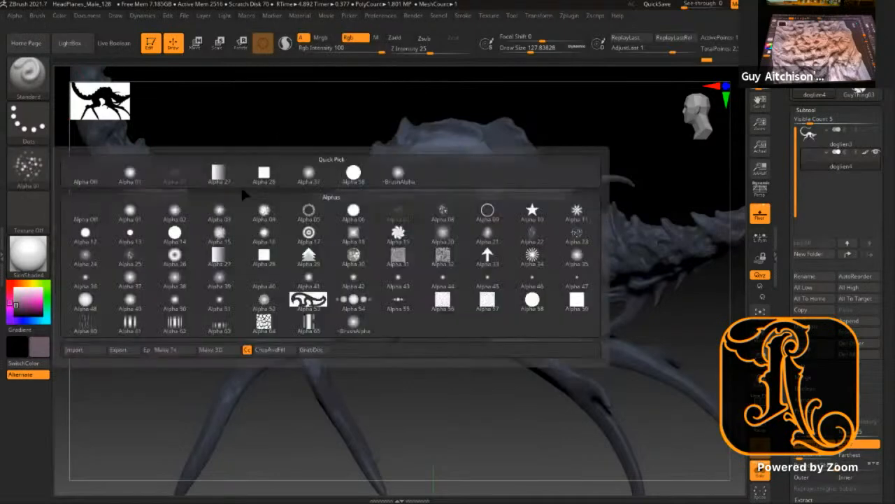
pyautogui.click(443, 210)
pyautogui.click(28, 122)
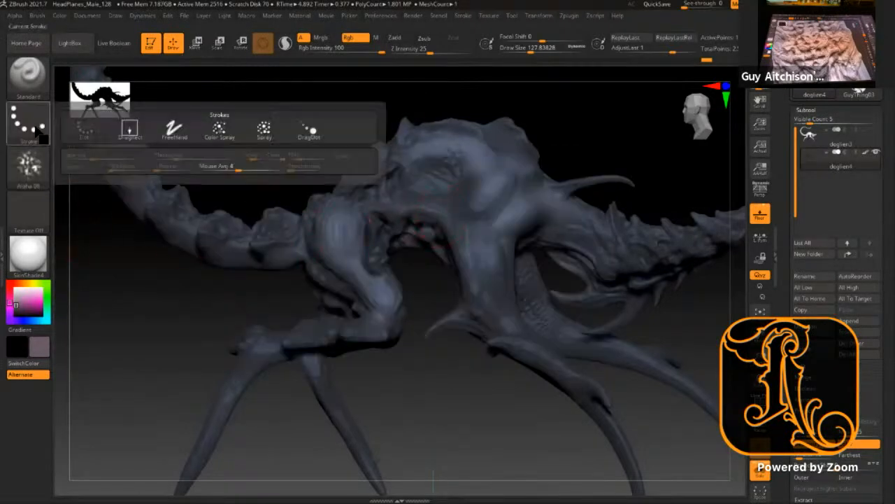
pyautogui.click(264, 129)
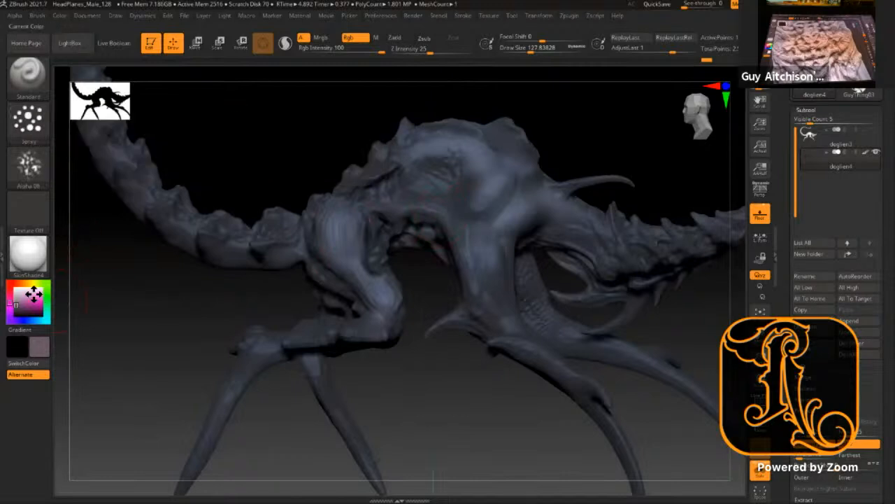
# Step: Choose a dark purplish color, undo the test stroke and spray mottling over the creature's front body and shoulders
pyautogui.click(19, 310)
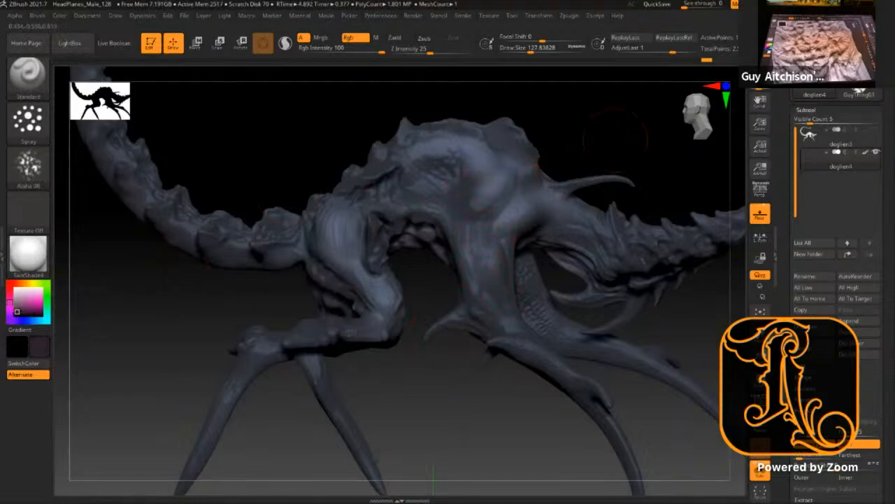
pyautogui.moveTo(654, 115); pyautogui.dragTo(481, 137)
pyautogui.hotkey('ctrl', 'z')
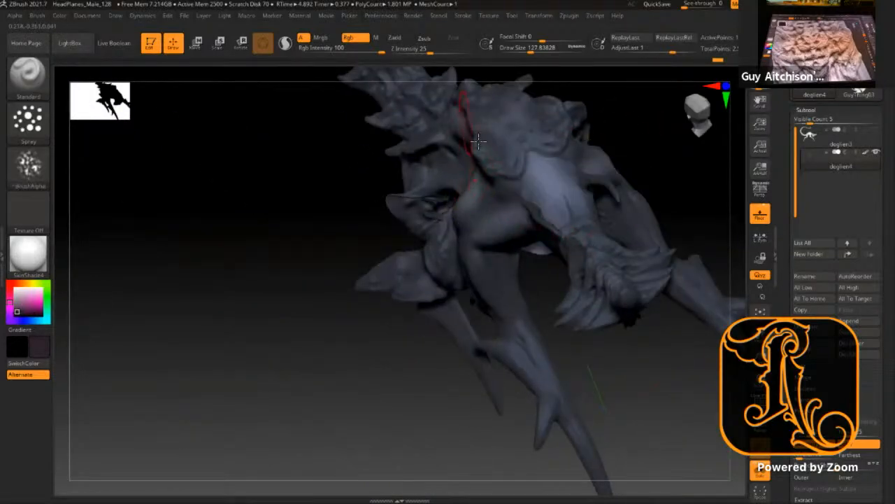
pyautogui.moveTo(486, 293)
pyautogui.mouseDown()
pyautogui.moveTo(521, 340)
pyautogui.moveTo(486, 189)
pyautogui.mouseUp()
pyautogui.moveTo(293, 292); pyautogui.dragTo(377, 293)
pyautogui.moveTo(390, 233)
pyautogui.mouseDown()
pyautogui.moveTo(410, 138)
pyautogui.moveTo(421, 140)
pyautogui.mouseUp()
pyautogui.moveTo(603, 259); pyautogui.dragTo(621, 229)
# Step: Continue spraying the dark purple mottling over the creature's back, hips, hind legs and flanks
pyautogui.moveTo(707, 155)
pyautogui.mouseDown()
pyautogui.moveTo(629, 168)
pyautogui.moveTo(478, 245)
pyautogui.moveTo(509, 310)
pyautogui.moveTo(490, 378)
pyautogui.mouseUp()
pyautogui.moveTo(476, 280); pyautogui.dragTo(490, 293)
pyautogui.moveTo(336, 314)
pyautogui.mouseDown()
pyautogui.moveTo(518, 265)
pyautogui.moveTo(547, 243)
pyautogui.mouseUp()
pyautogui.moveTo(427, 272); pyautogui.dragTo(546, 256)
pyautogui.moveTo(645, 220); pyautogui.dragTo(659, 234)
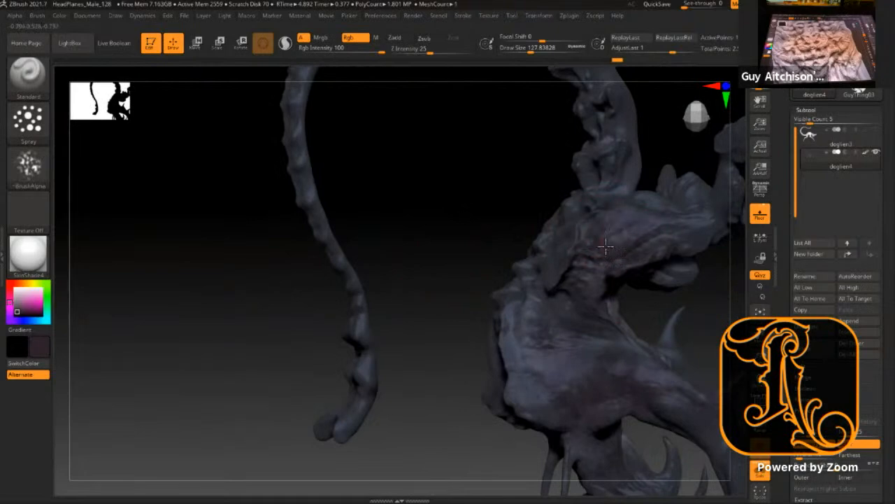
pyautogui.moveTo(523, 193)
pyautogui.mouseDown()
pyautogui.moveTo(545, 207)
pyautogui.moveTo(570, 197)
pyautogui.moveTo(550, 259)
pyautogui.mouseUp()
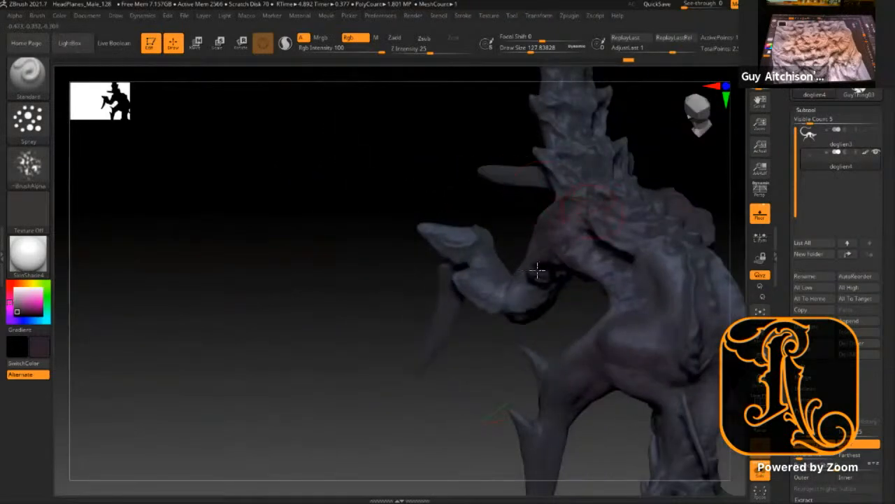
pyautogui.moveTo(347, 286); pyautogui.dragTo(559, 203)
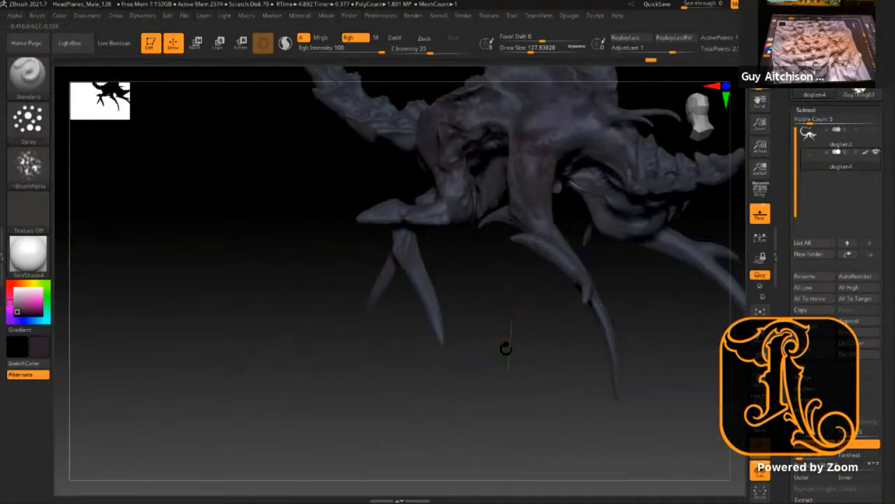
pyautogui.moveTo(511, 335); pyautogui.dragTo(546, 232)
pyautogui.moveTo(637, 118); pyautogui.dragTo(450, 179)
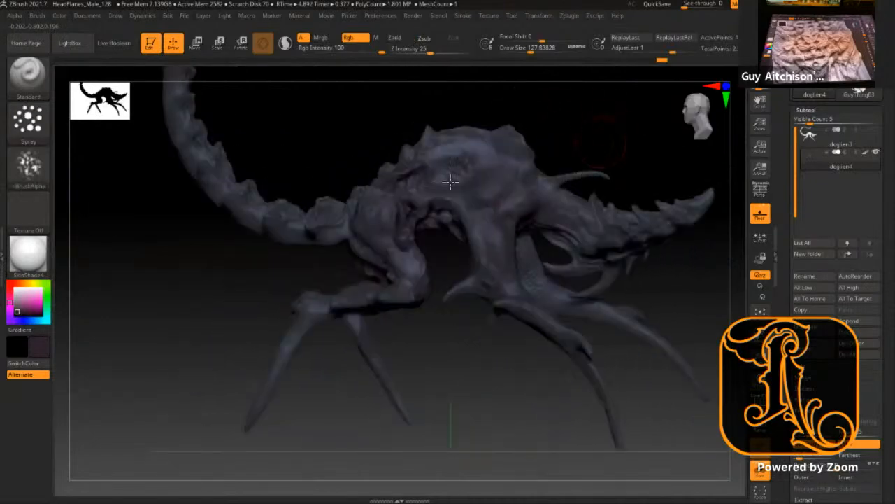
# Step: Choose a pale pinkish gray and spray it over the creature's belly, chest and the underside of the tail
pyautogui.click(15, 298)
pyautogui.moveTo(137, 302); pyautogui.dragTo(456, 196)
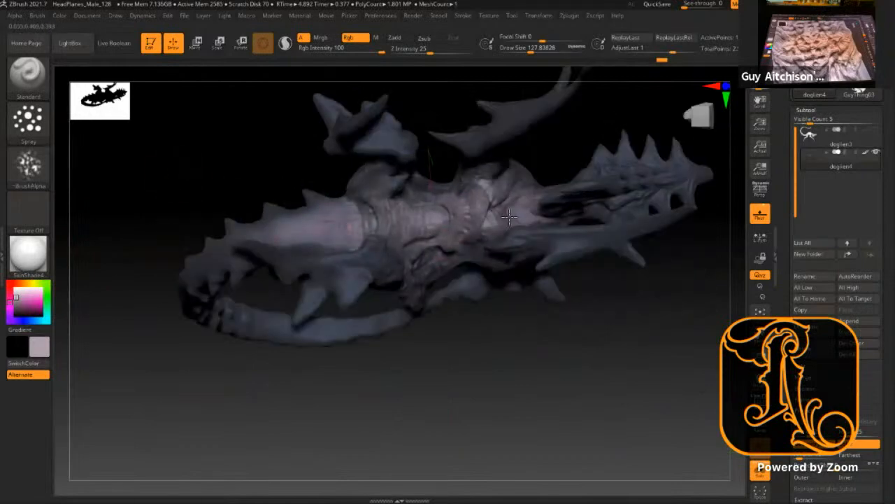
pyautogui.moveTo(536, 280); pyautogui.dragTo(557, 264)
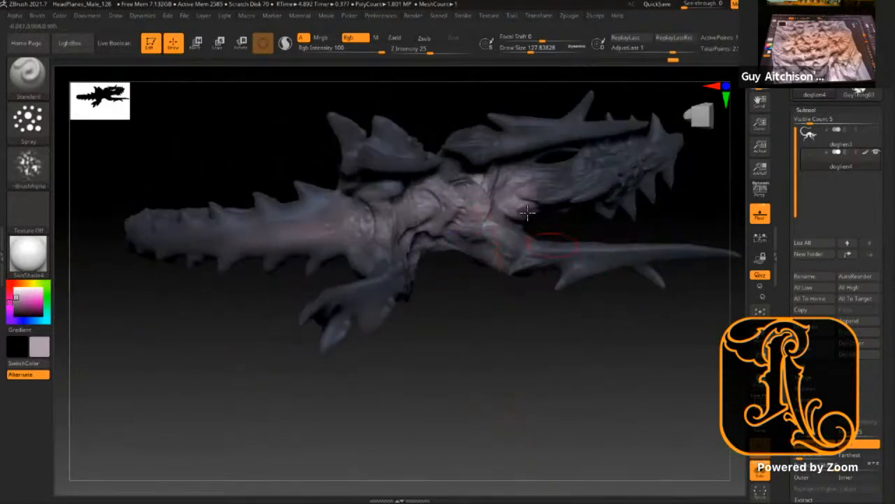
pyautogui.moveTo(644, 160)
pyautogui.mouseDown()
pyautogui.moveTo(553, 188)
pyautogui.moveTo(592, 179)
pyautogui.mouseUp()
pyautogui.moveTo(395, 229)
pyautogui.mouseDown()
pyautogui.moveTo(314, 224)
pyautogui.moveTo(214, 244)
pyautogui.mouseUp()
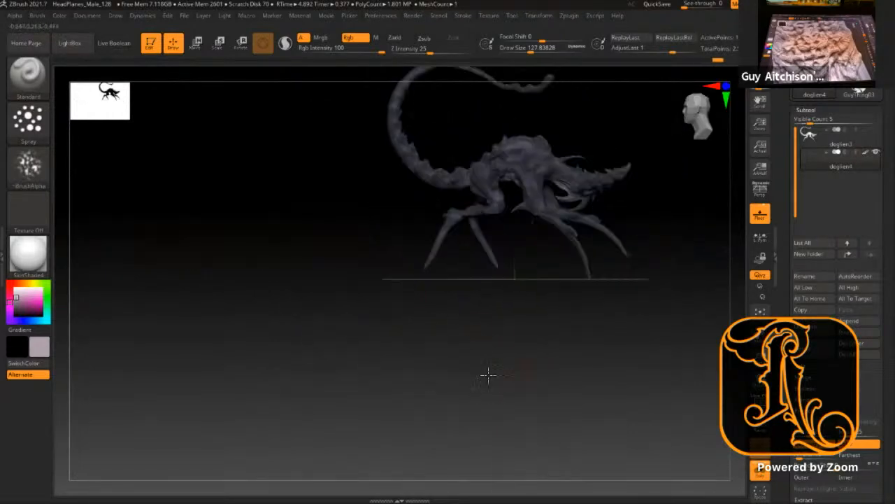
pyautogui.moveTo(488, 376)
pyautogui.mouseDown()
pyautogui.moveTo(380, 368)
pyautogui.moveTo(462, 349)
pyautogui.moveTo(416, 356)
pyautogui.moveTo(412, 308)
pyautogui.moveTo(426, 277)
pyautogui.moveTo(520, 231)
pyautogui.mouseUp()
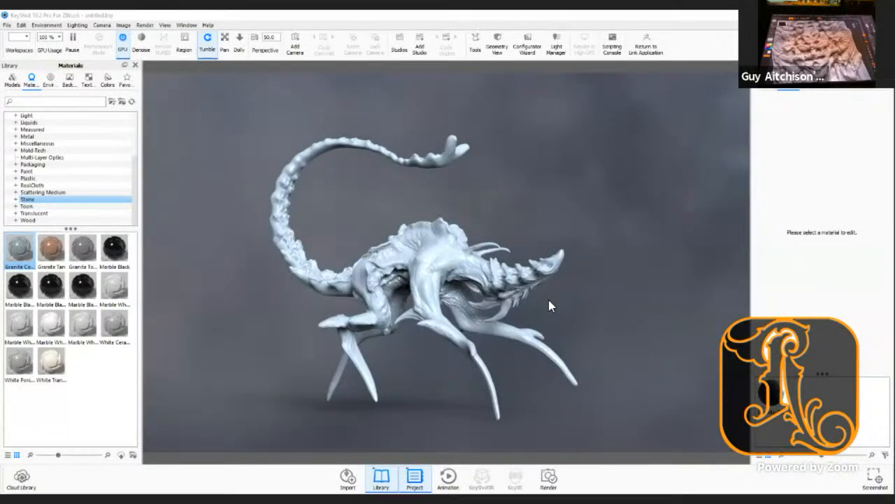
# Step: In KeyShot, apply the green HokoBronze material from the Old metals category to the creature
pyautogui.moveTo(548, 301); pyautogui.dragTo(517, 290)
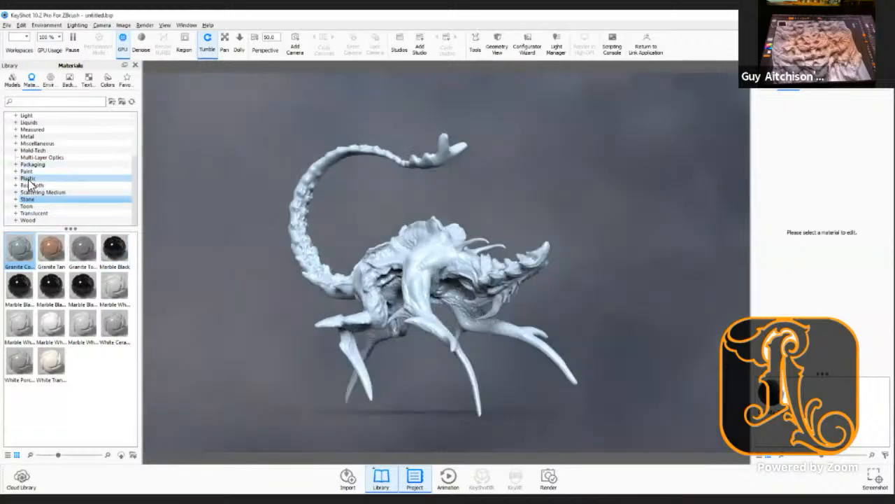
pyautogui.click(16, 136)
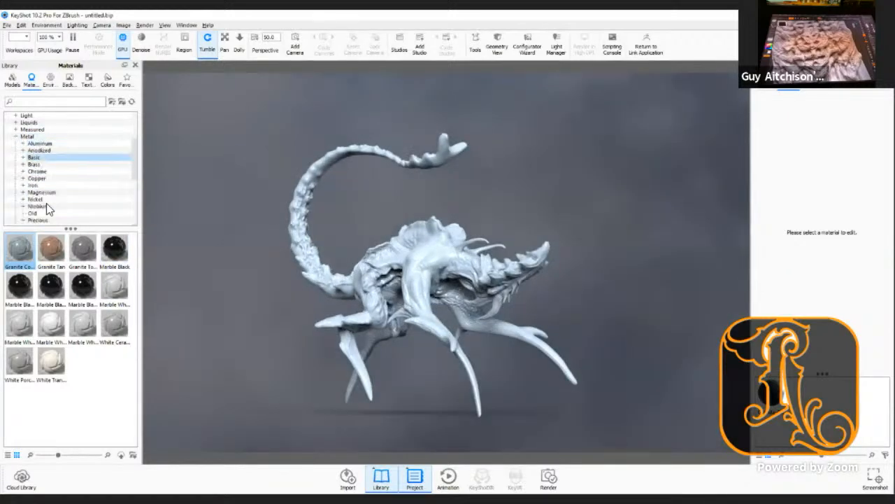
pyautogui.scroll(-2, 53, 199)
pyautogui.click(51, 171)
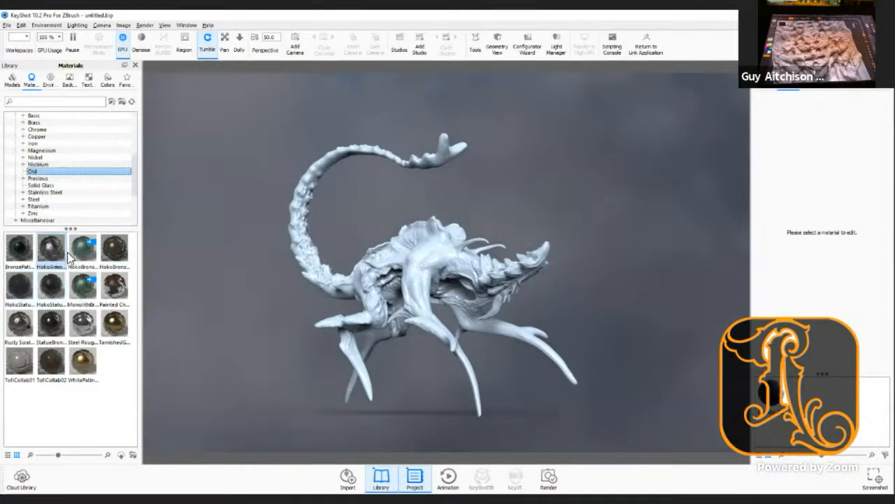
pyautogui.moveTo(82, 248); pyautogui.dragTo(419, 280)
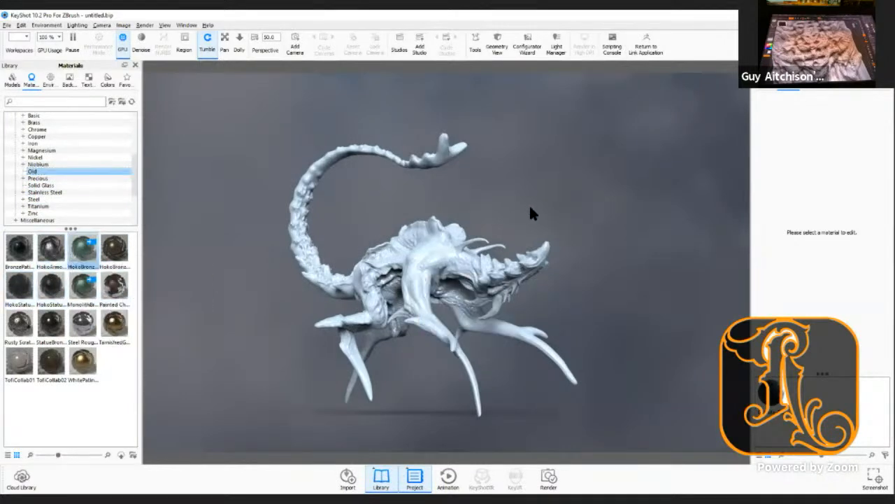
pyautogui.moveTo(594, 224); pyautogui.dragTo(666, 208)
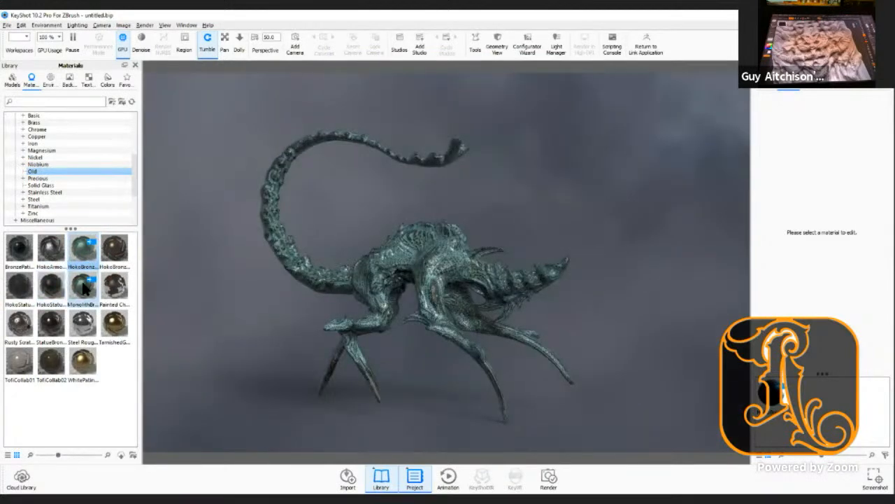
# Step: Apply the MonolithBronze01 material to the creature and inspect it from the opposite side
pyautogui.moveTo(83, 287)
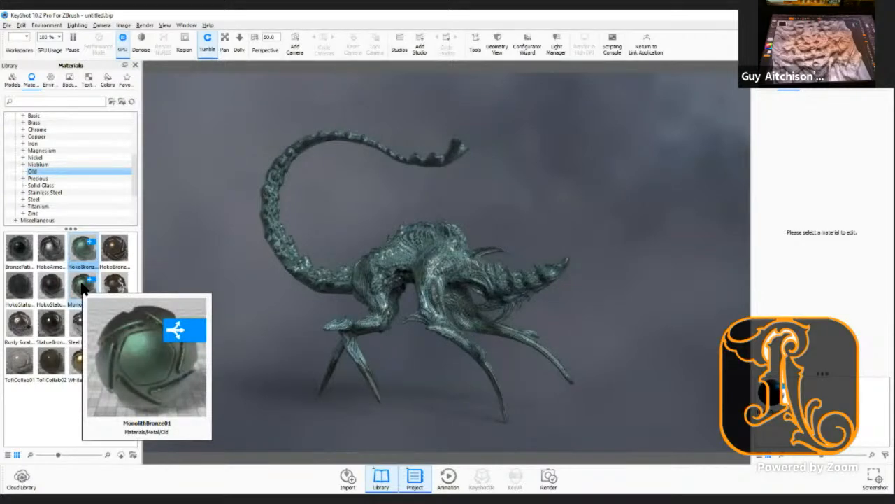
pyautogui.moveTo(82, 287); pyautogui.dragTo(357, 297)
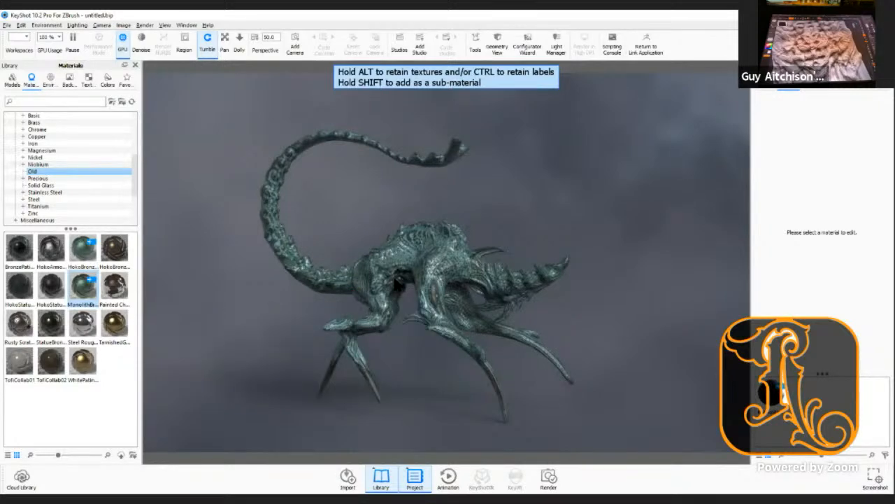
pyautogui.moveTo(234, 333); pyautogui.dragTo(273, 336)
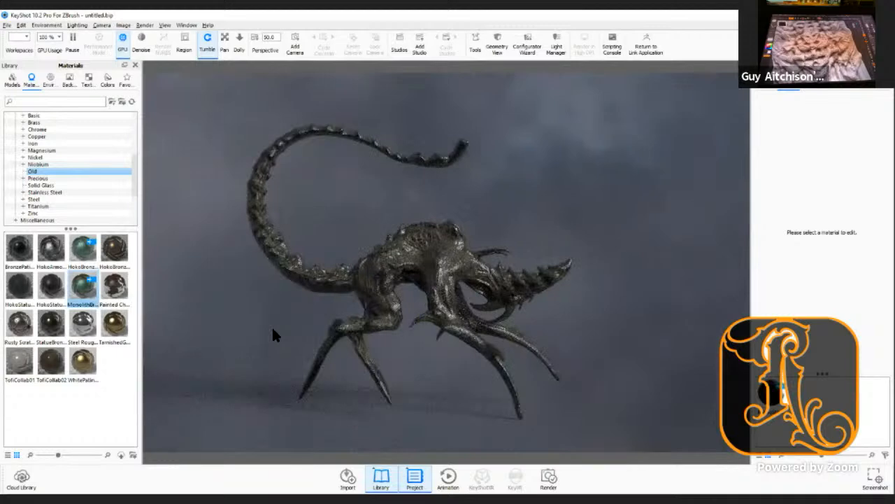
pyautogui.moveTo(397, 229); pyautogui.dragTo(289, 222)
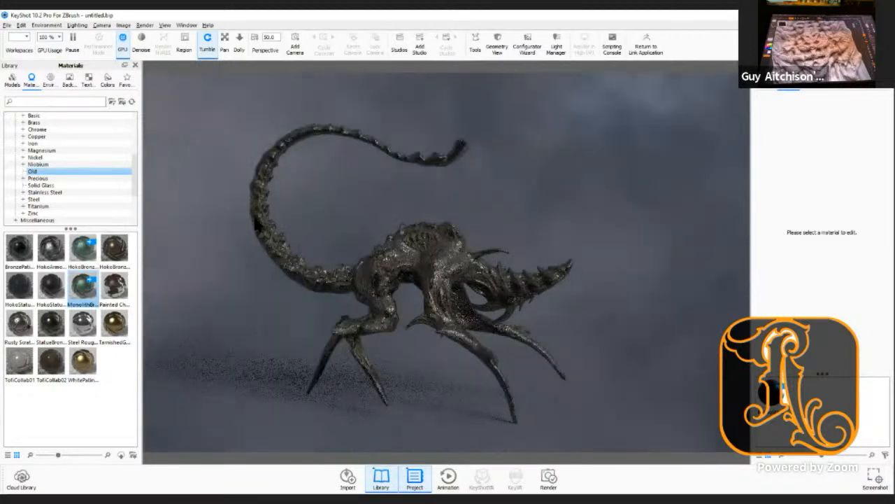
pyautogui.moveTo(91, 231); pyautogui.dragTo(234, 213)
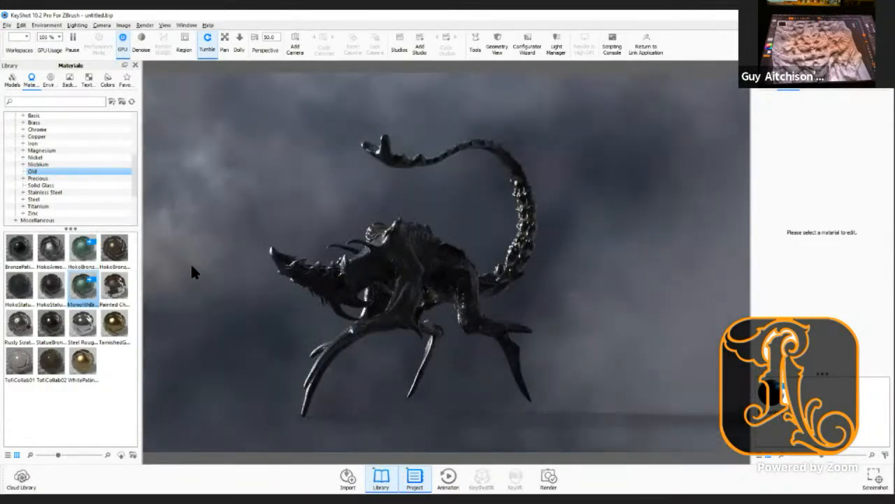
# Step: Switch back to ZBrush and assign the Flat Color material to the painted creature
pyautogui.moveTo(210, 320); pyautogui.dragTo(289, 288)
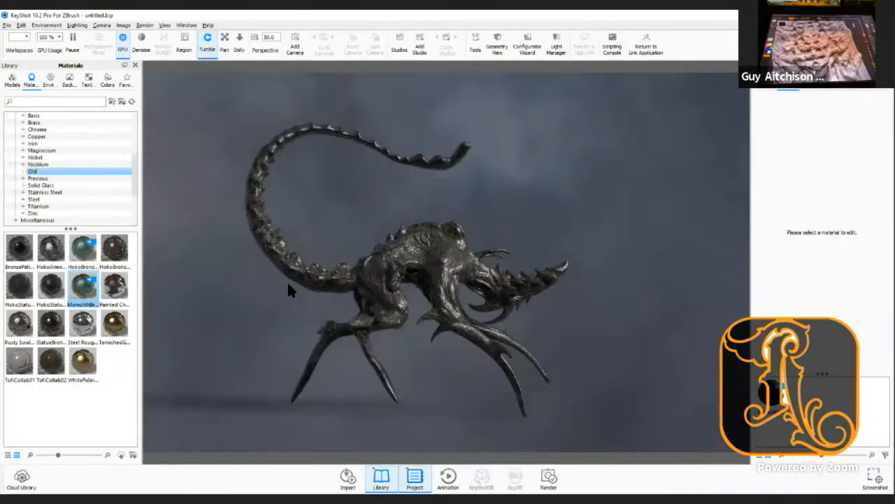
pyautogui.hotkey('alt', 'Tab')
pyautogui.moveTo(555, 373); pyautogui.dragTo(29, 312)
pyautogui.click(28, 253)
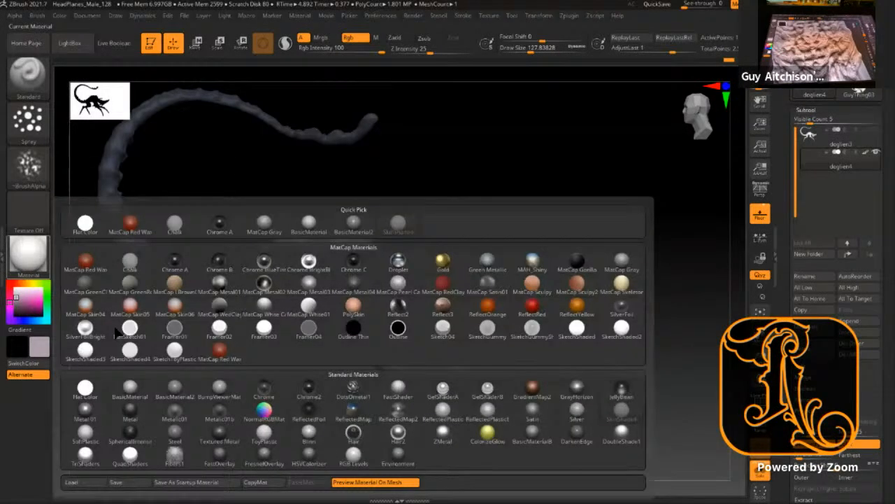
pyautogui.click(85, 386)
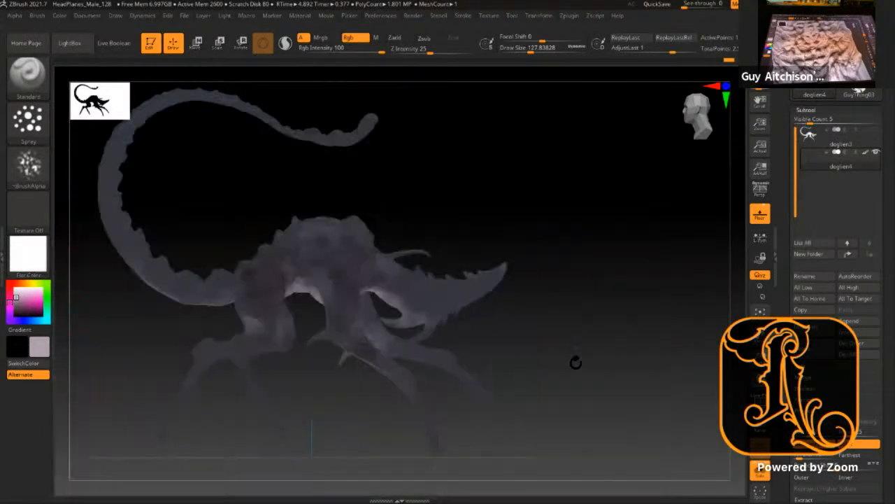
# Step: Send the flat-colored creature to KeyShot and start a new scene there, discarding the changes to the old one
pyautogui.keyDown('alt'); pyautogui.moveTo(595, 319); pyautogui.dragTo(653, 301); pyautogui.keyUp('alt')
pyautogui.click(761, 73)
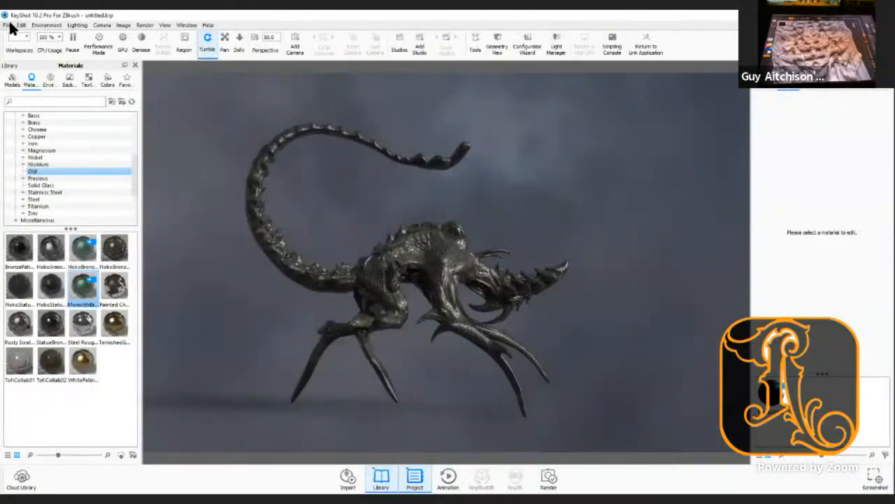
pyautogui.click(7, 25)
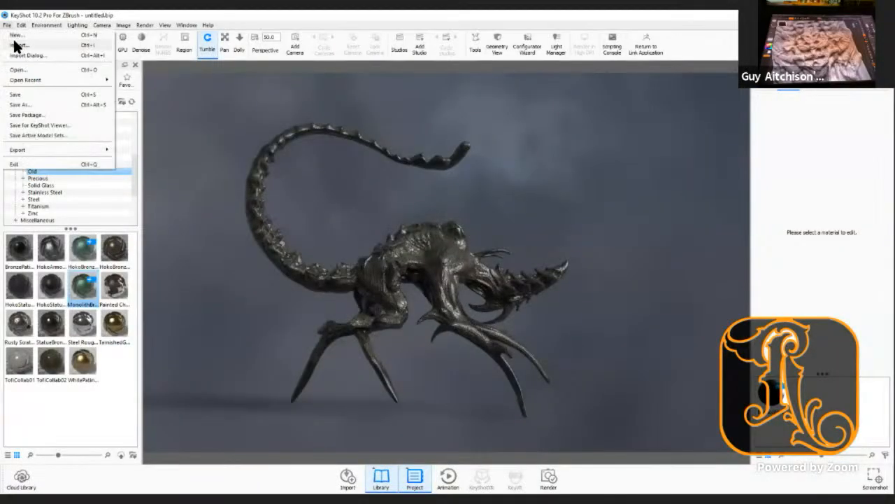
pyautogui.click(16, 34)
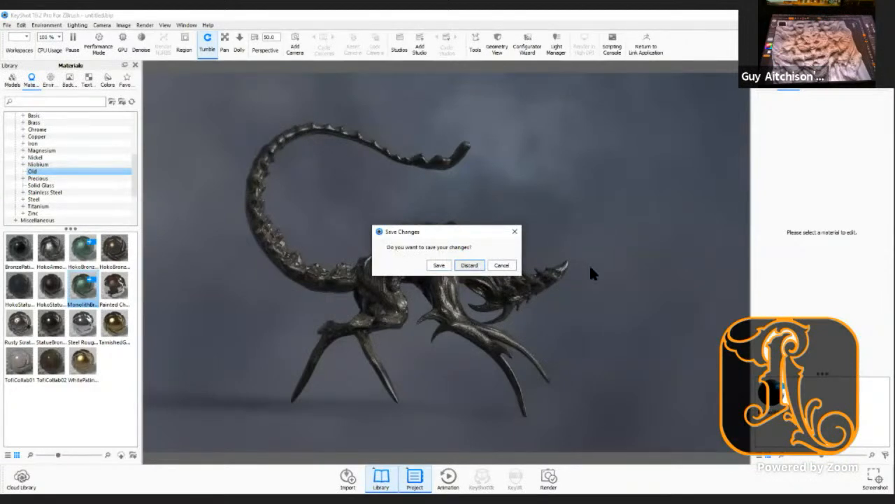
pyautogui.press('Return')
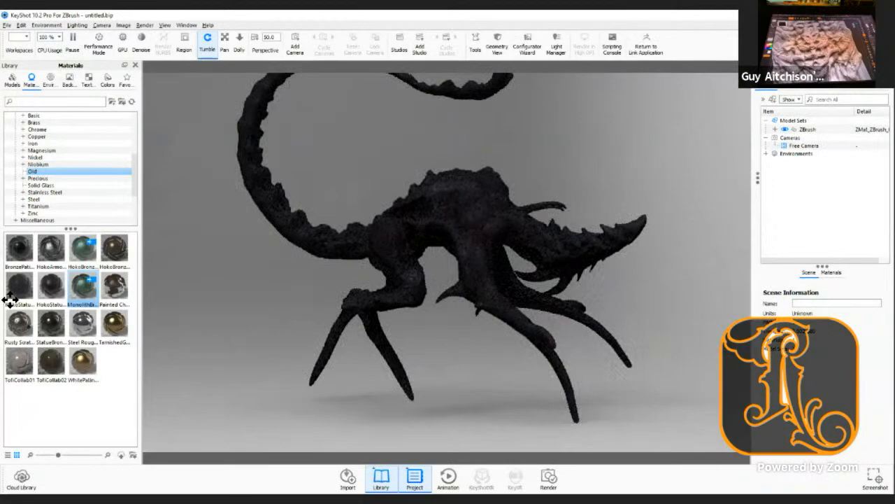
pyautogui.hotkey('alt', 'Tab')
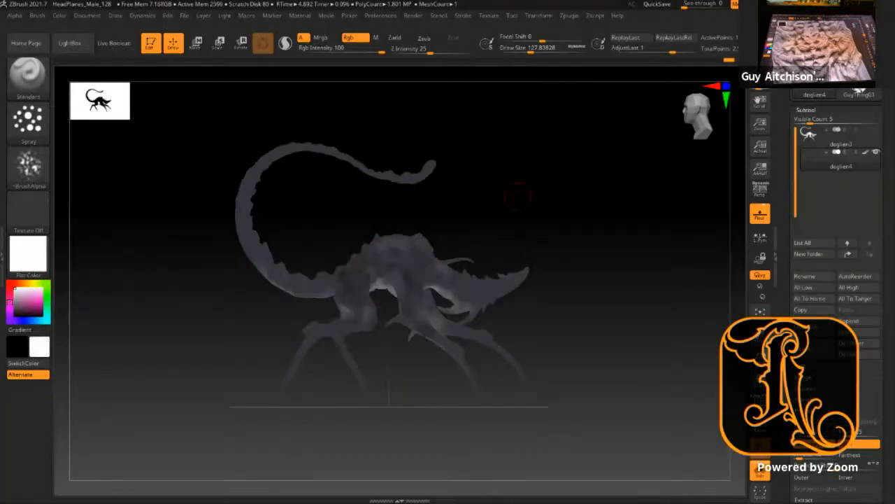
pyautogui.hotkey('alt', 'Tab')
# Step: Apply the Human Skin 1 50mm translucent material to the creature and set its surface color to white (#FFFFFF)
pyautogui.scroll(-4, 39, 207)
pyautogui.moveTo(19, 249); pyautogui.dragTo(448, 231)
pyautogui.doubleClick(796, 129)
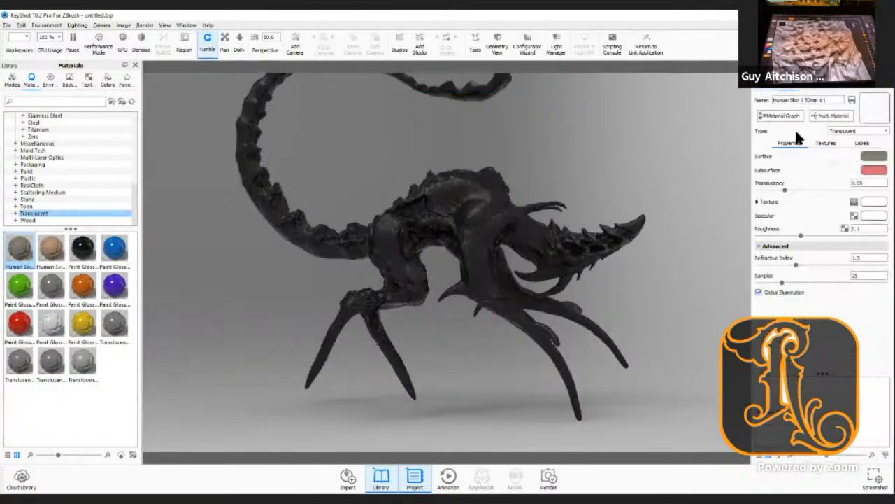
pyautogui.click(874, 156)
pyautogui.click(835, 252)
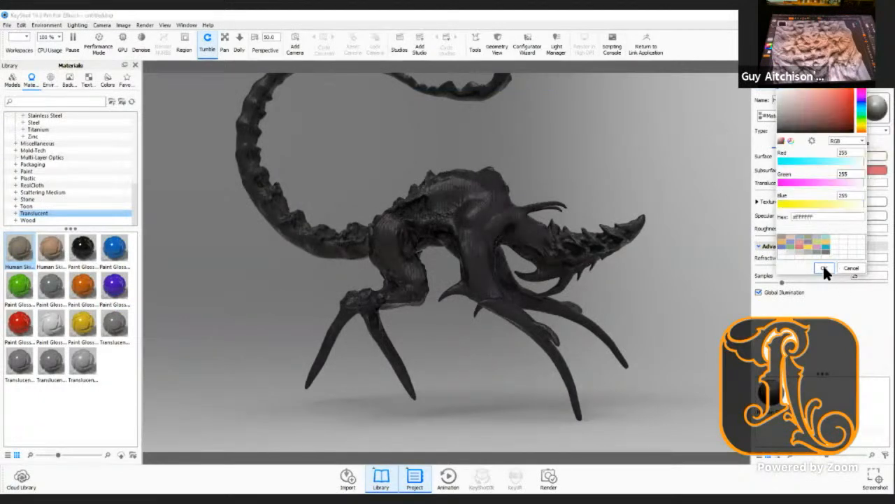
pyautogui.click(824, 268)
# Step: Light the creature with the Dreamy environment
pyautogui.moveTo(234, 190); pyautogui.dragTo(14, 169)
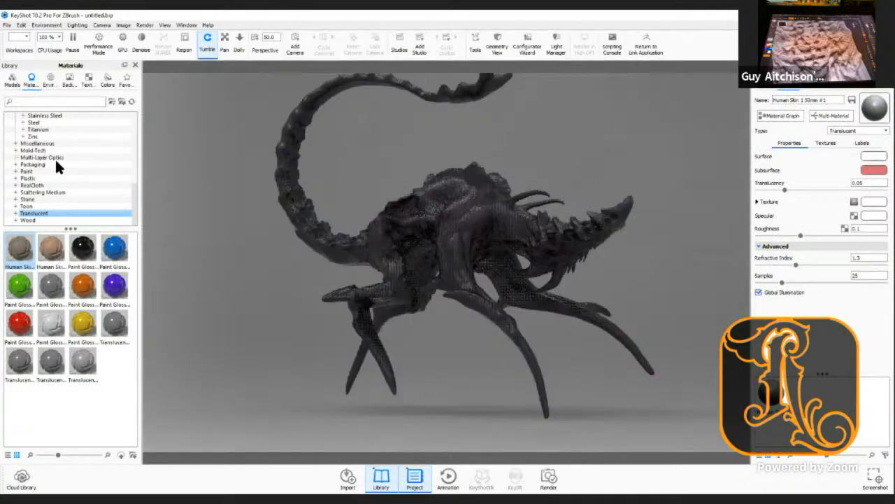
pyautogui.click(48, 81)
pyautogui.moveTo(99, 252); pyautogui.dragTo(722, 188)
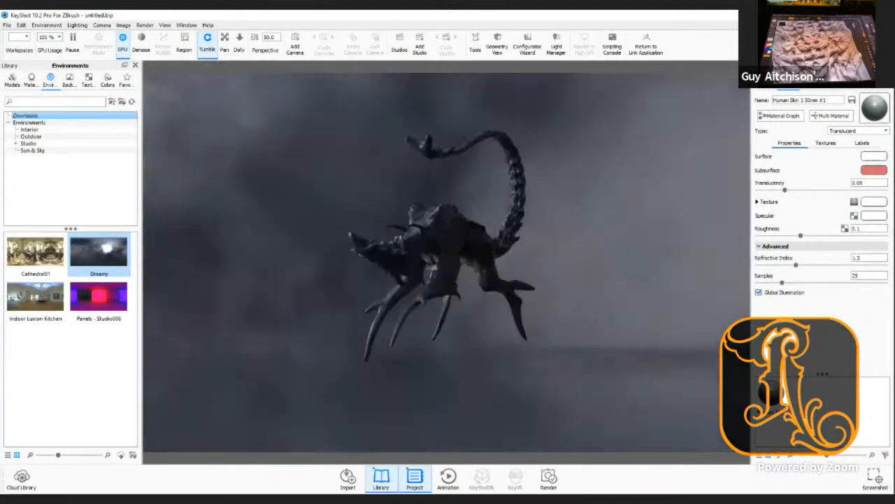
# Step: Rotate the Dreamy environment in its transform settings and inspect the creature's lighting from both sides
pyautogui.click(833, 80)
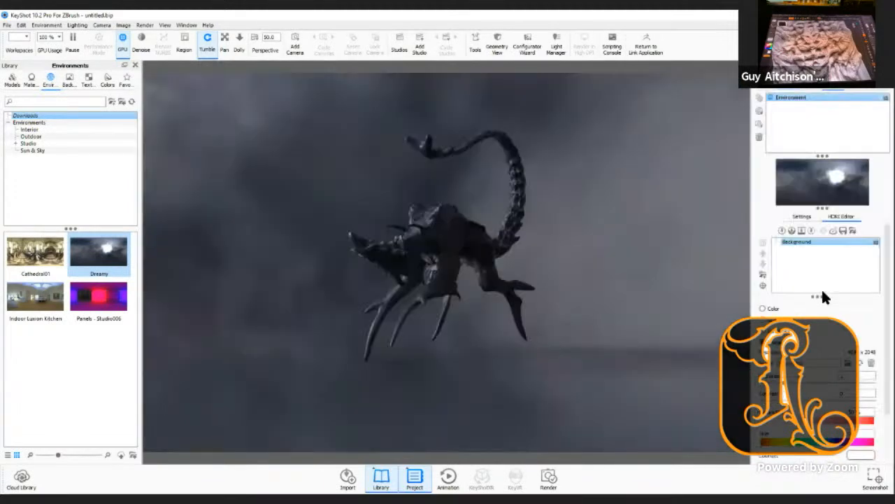
pyautogui.click(807, 216)
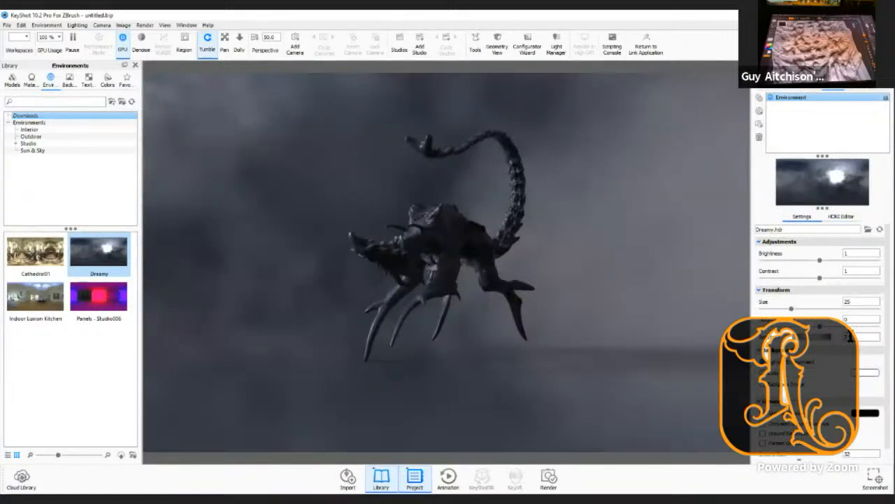
pyautogui.moveTo(822, 328); pyautogui.dragTo(838, 334)
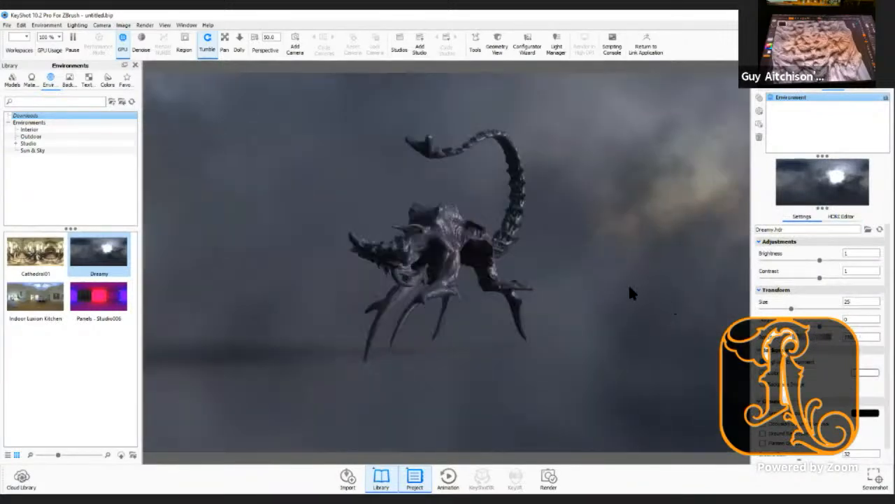
pyautogui.scroll(3, 612, 292)
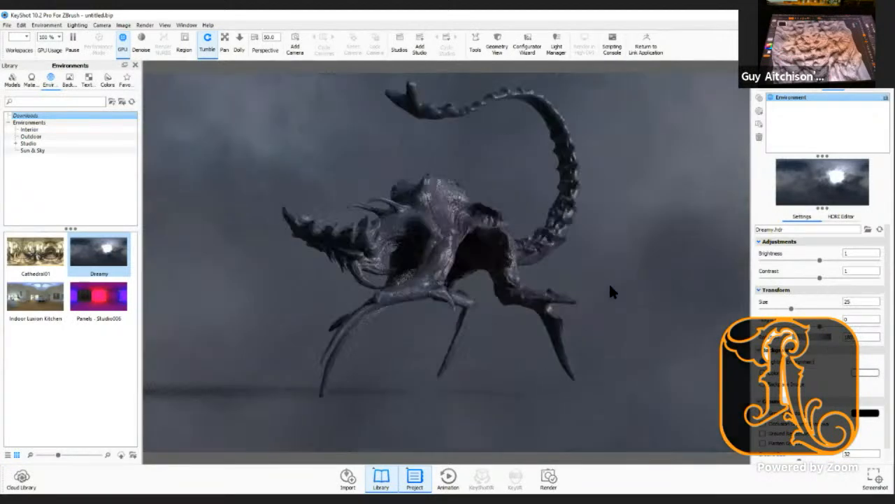
pyautogui.scroll(1, 610, 292)
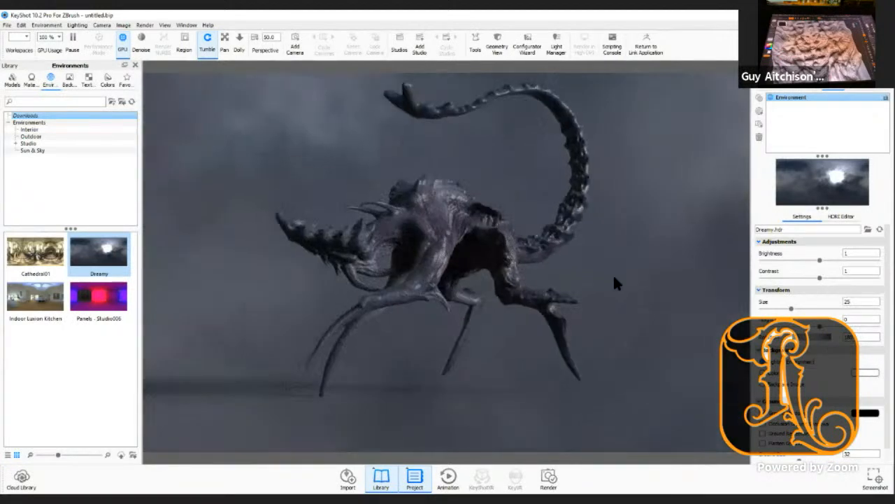
pyautogui.moveTo(728, 290); pyautogui.dragTo(324, 305)
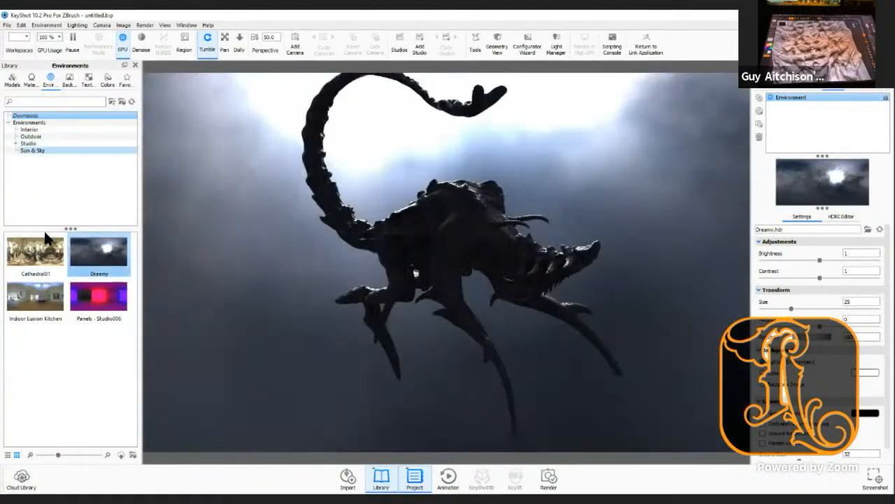
# Step: Replace the lighting with the hdrmaps storehouse environment from the Interior category
pyautogui.click(36, 129)
pyautogui.scroll(-1, 63, 360)
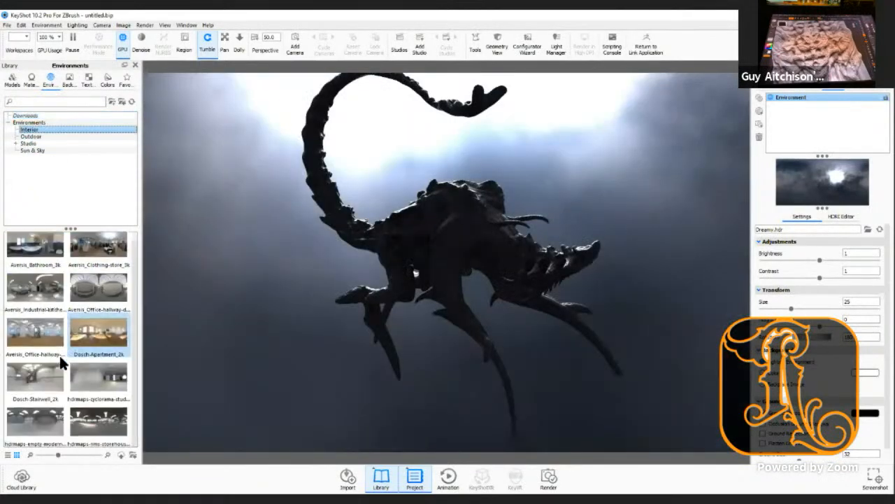
pyautogui.moveTo(42, 382); pyautogui.dragTo(109, 428)
pyautogui.moveTo(35, 421); pyautogui.dragTo(700, 251)
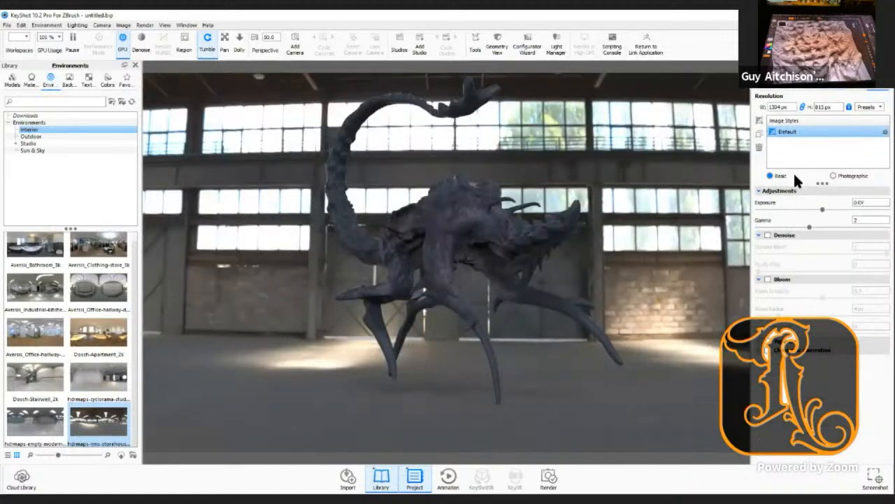
# Step: Switch the default image style to Photographic, enable its curve, set Shadows to -0.236 and raise the upper tones and highlights
pyautogui.click(833, 176)
pyautogui.click(770, 200)
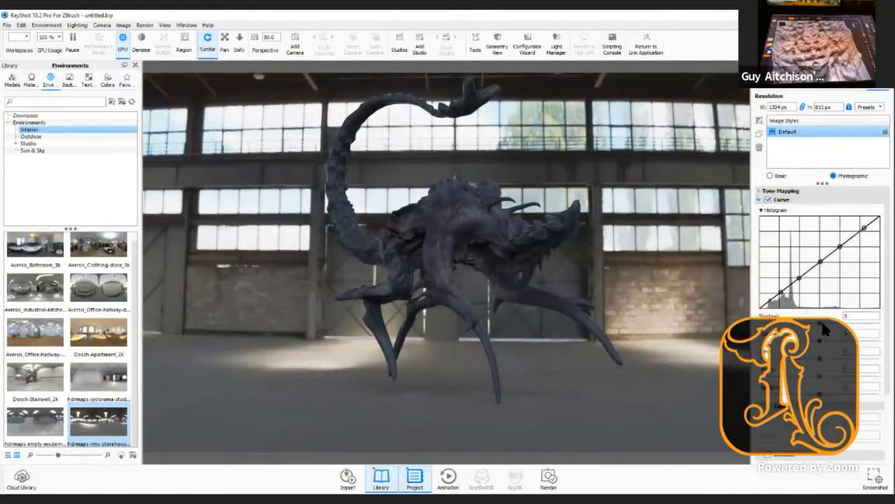
pyautogui.moveTo(820, 324); pyautogui.dragTo(874, 358)
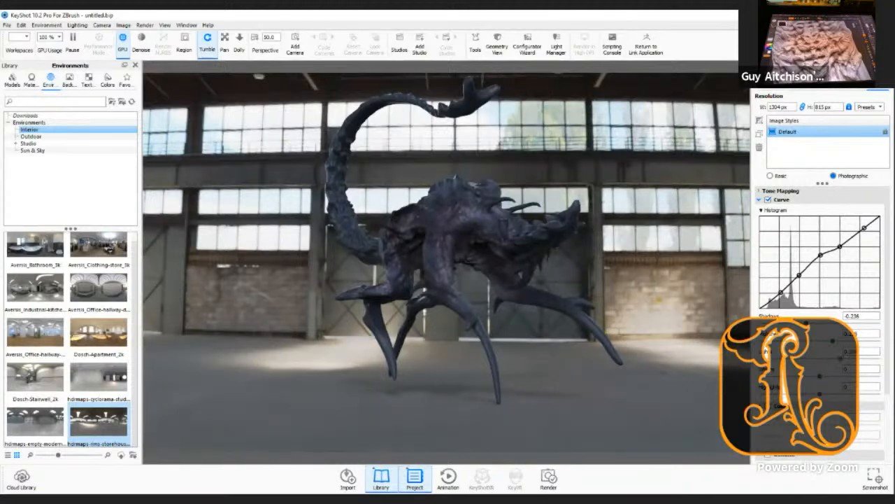
pyautogui.click(824, 354)
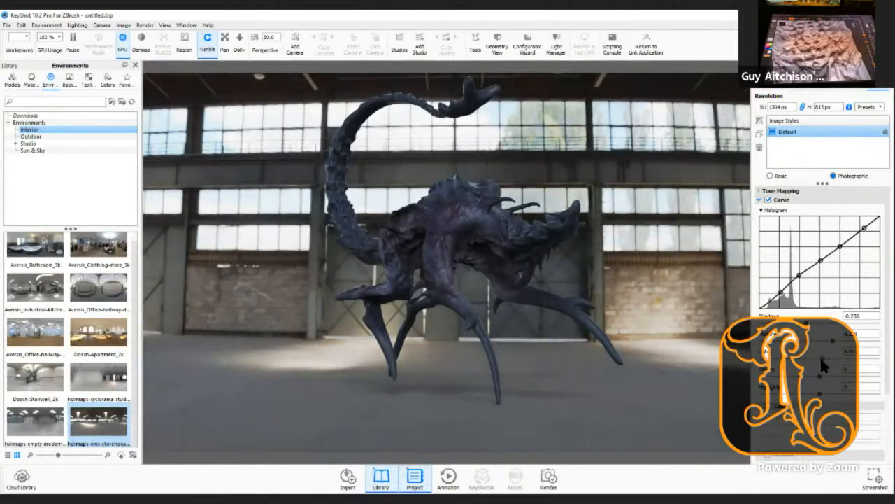
pyautogui.click(850, 376)
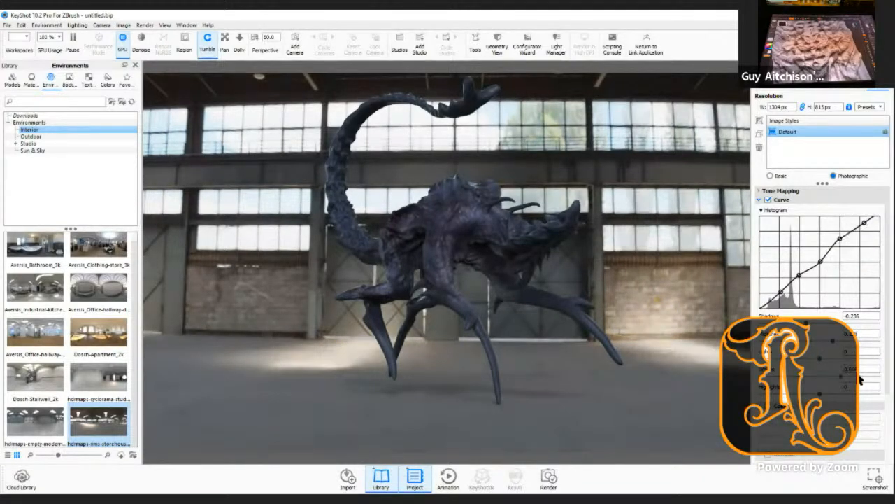
pyautogui.moveTo(845, 395); pyautogui.dragTo(862, 394)
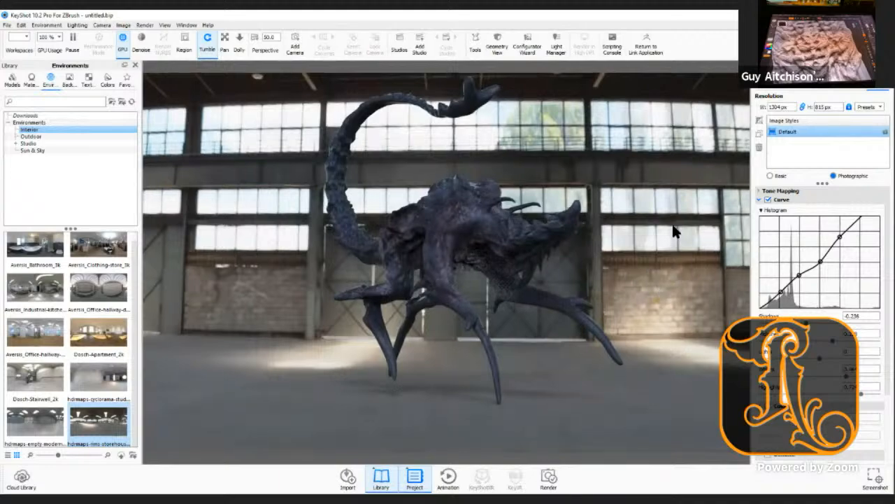
# Step: Examine the creature's skin and lighting from several sides within the storehouse environment
pyautogui.moveTo(660, 193); pyautogui.dragTo(378, 187)
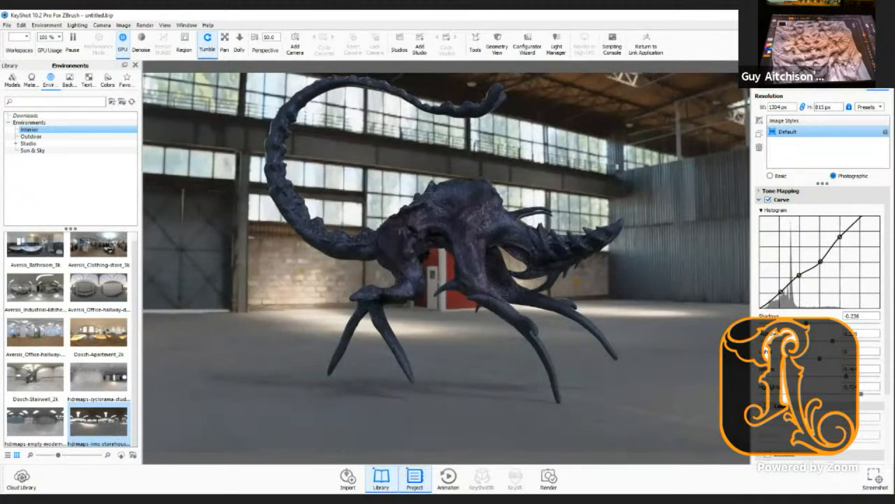
pyautogui.moveTo(476, 234); pyautogui.dragTo(715, 241)
pyautogui.moveTo(628, 251); pyautogui.dragTo(472, 249)
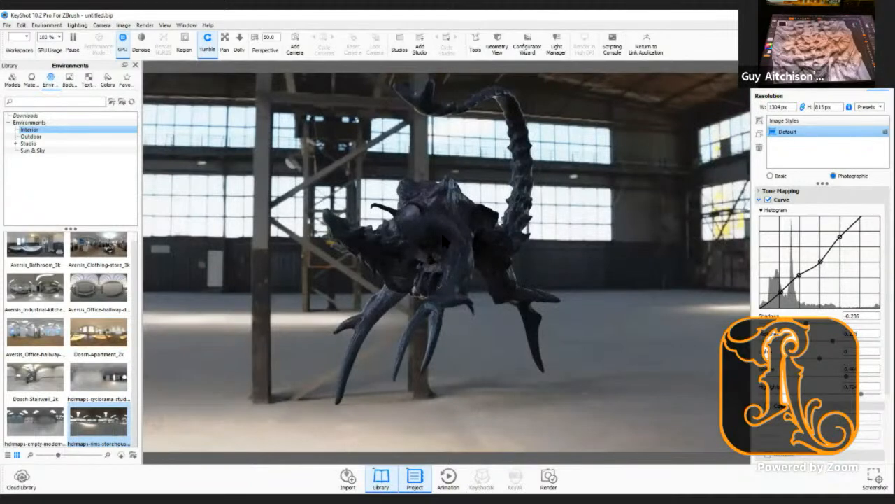
pyautogui.moveTo(685, 248); pyautogui.dragTo(716, 259)
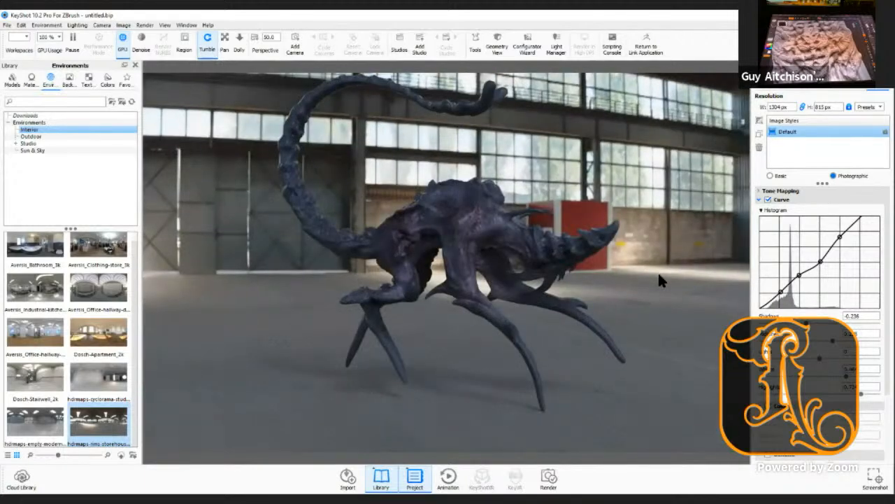
pyautogui.moveTo(611, 278); pyautogui.dragTo(651, 269)
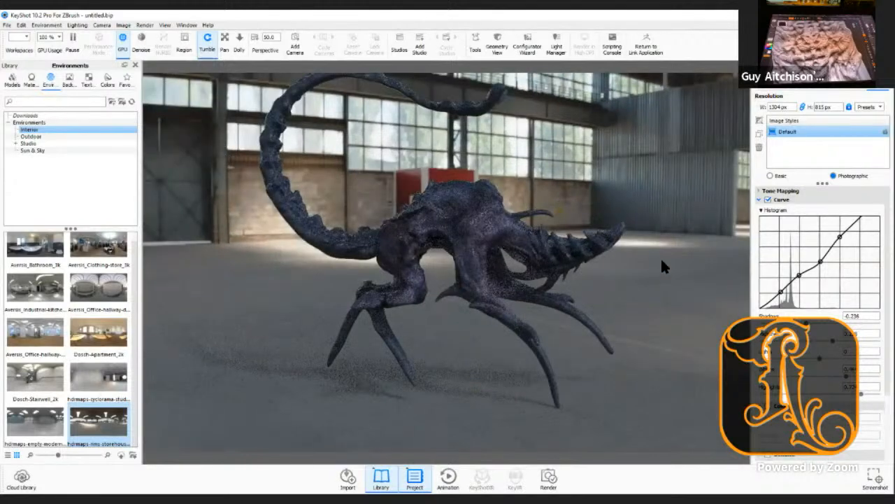
pyautogui.moveTo(660, 257); pyautogui.dragTo(284, 289)
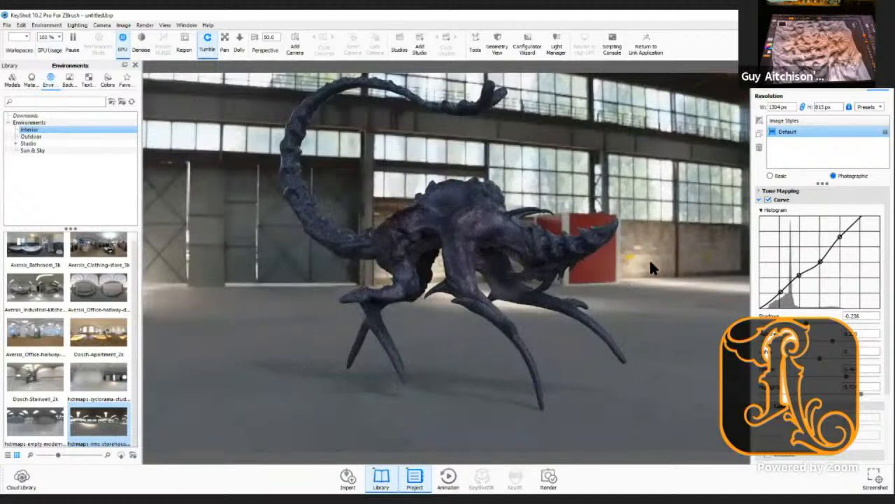
# Step: Open the material graph of the creature's skin material and add a Color Adjust utility node
pyautogui.doubleClick(472, 214)
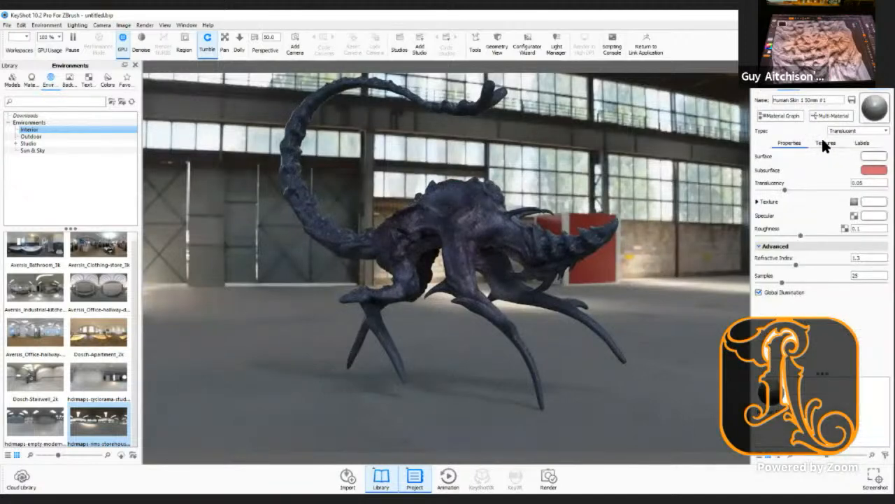
pyautogui.click(826, 143)
pyautogui.click(789, 116)
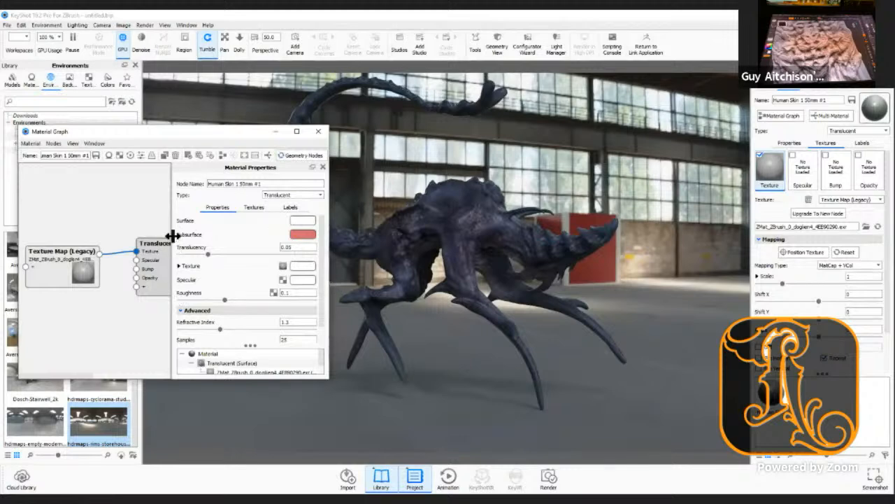
pyautogui.moveTo(171, 225)
pyautogui.mouseDown()
pyautogui.moveTo(216, 223)
pyautogui.moveTo(186, 224)
pyautogui.mouseUp()
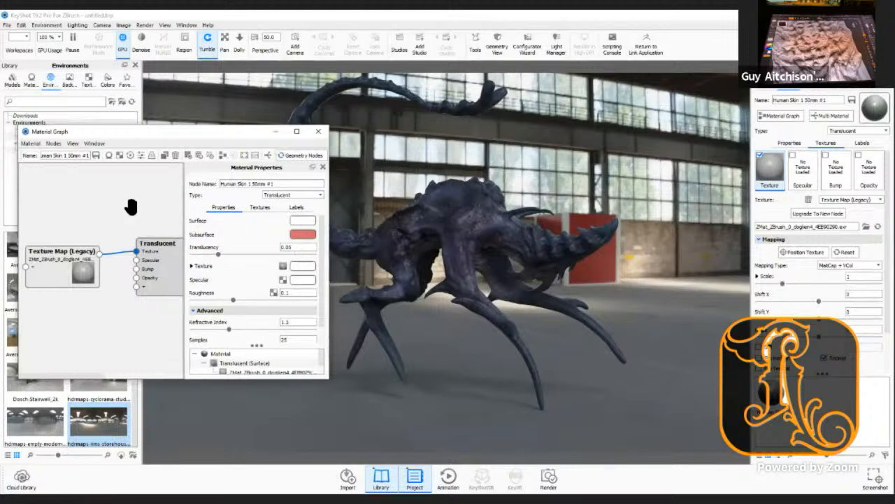
pyautogui.rightClick(133, 206)
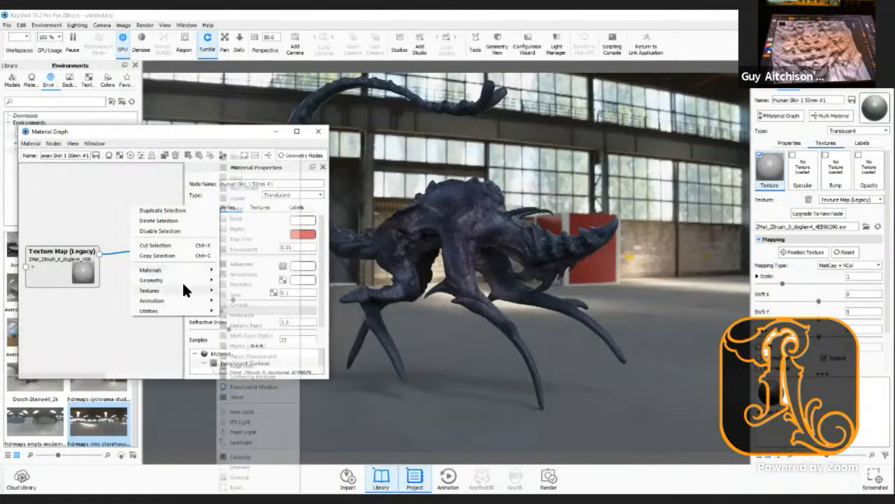
pyautogui.moveTo(182, 290)
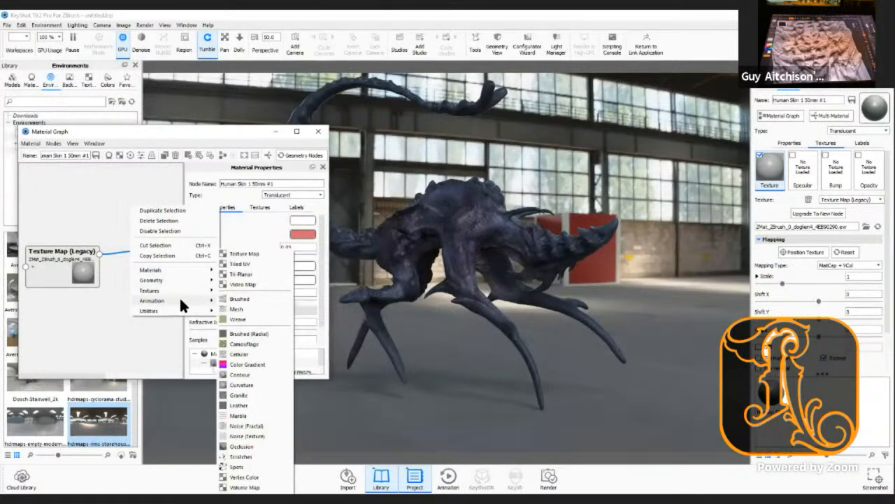
pyautogui.moveTo(204, 311)
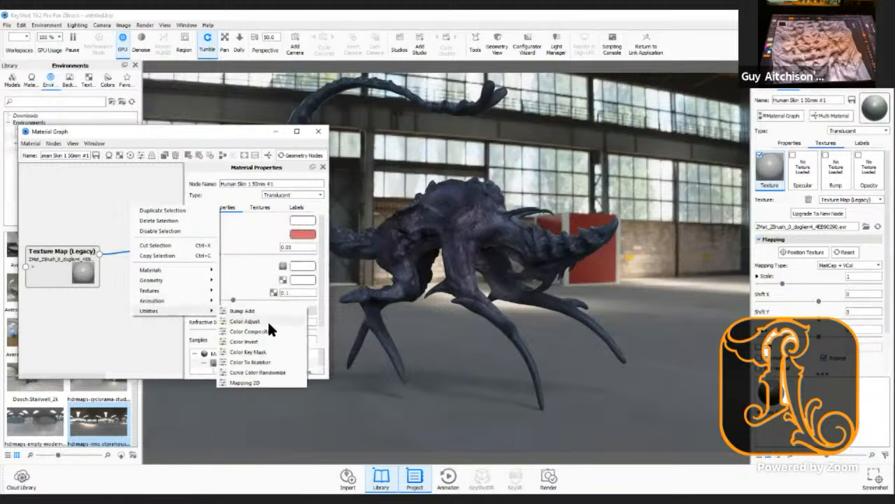
pyautogui.click(268, 319)
# Step: Route the texture map through the Color Adjust node into the Translucent texture input, with Hue 0.456 and Value 1.588
pyautogui.moveTo(90, 258); pyautogui.dragTo(55, 287)
pyautogui.moveTo(136, 251); pyautogui.dragTo(72, 192)
pyautogui.moveTo(146, 187); pyautogui.dragTo(109, 232)
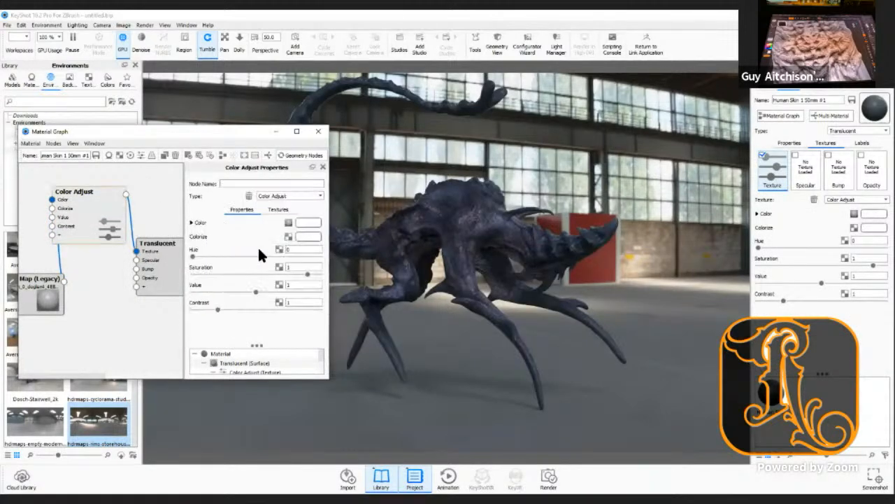
pyautogui.moveTo(195, 254); pyautogui.dragTo(250, 259)
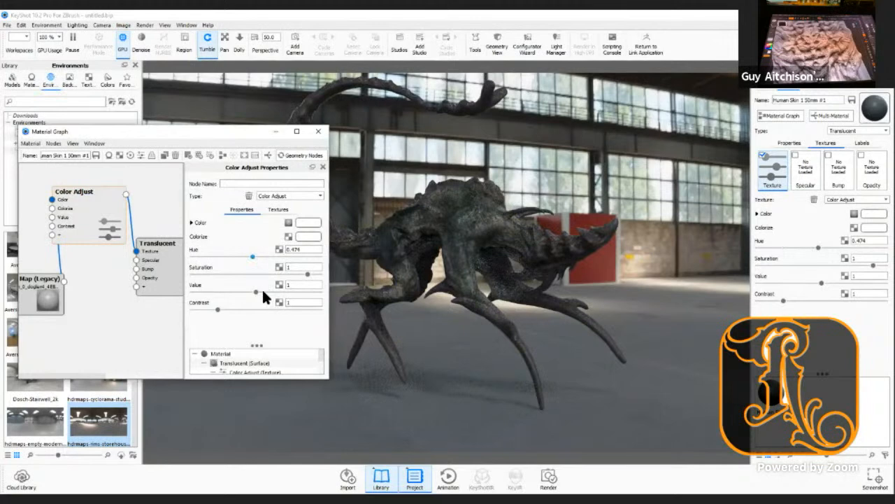
pyautogui.moveTo(274, 290); pyautogui.dragTo(293, 292)
# Step: Spread out the Texture Map, Color Adjust, Translucent and Material nodes in the enlarged material graph
pyautogui.click(297, 133)
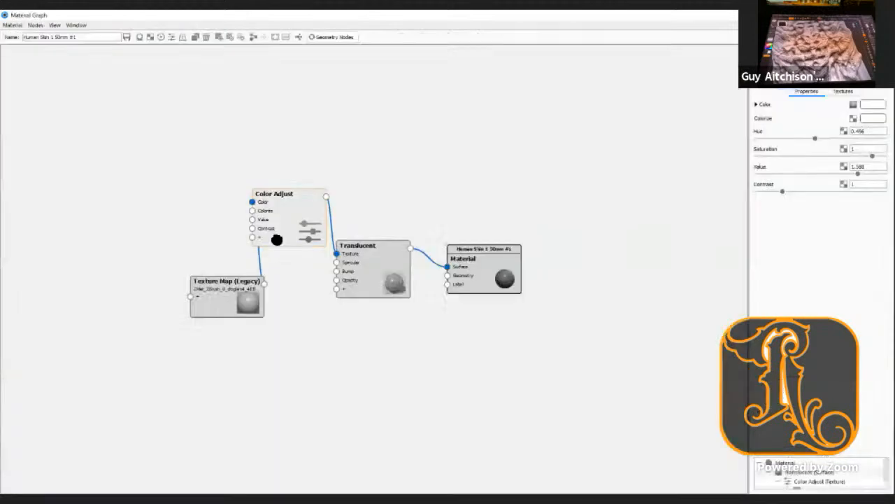
pyautogui.moveTo(283, 238); pyautogui.dragTo(304, 212)
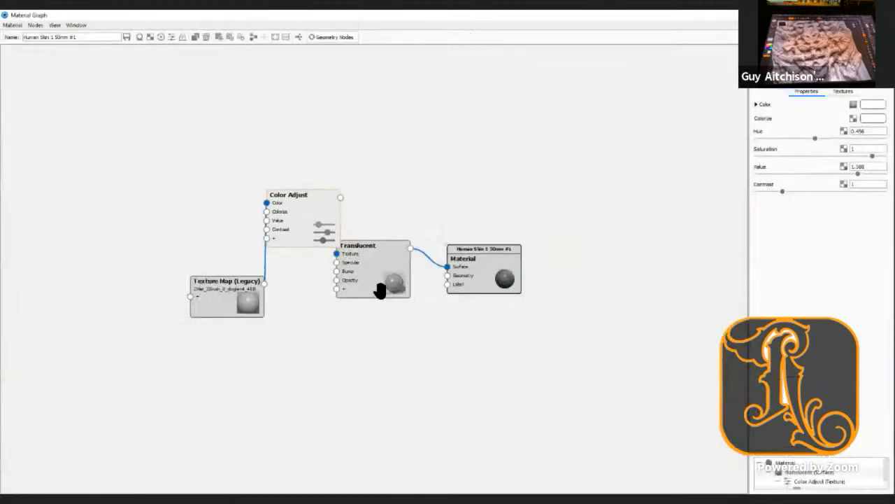
pyautogui.moveTo(380, 291); pyautogui.dragTo(415, 259)
pyautogui.moveTo(215, 289); pyautogui.dragTo(173, 258)
pyautogui.moveTo(301, 222); pyautogui.dragTo(296, 246)
pyautogui.moveTo(406, 244); pyautogui.dragTo(397, 256)
pyautogui.moveTo(473, 253); pyautogui.dragTo(490, 239)
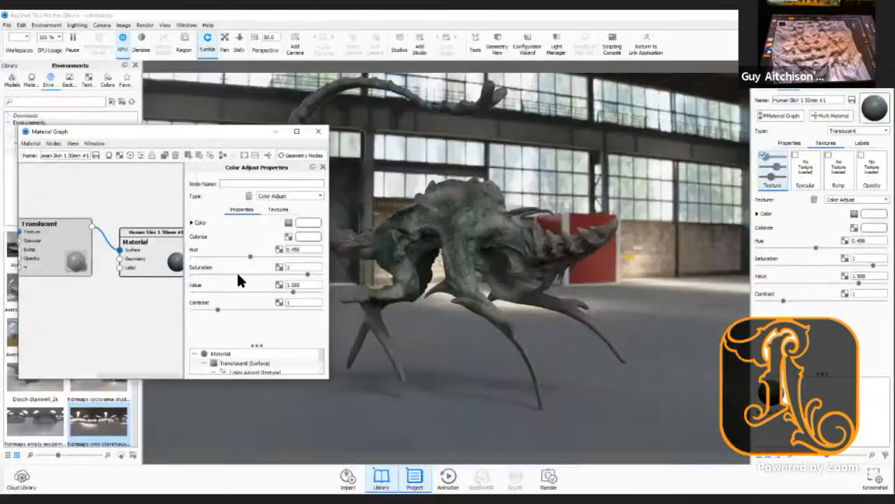
# Step: Set the Color Adjust node's Saturation to 1.1 and its Value to 1.264
pyautogui.moveTo(305, 273)
pyautogui.mouseDown()
pyautogui.moveTo(226, 278)
pyautogui.moveTo(319, 273)
pyautogui.mouseUp()
pyautogui.moveTo(292, 288); pyautogui.dragTo(258, 290)
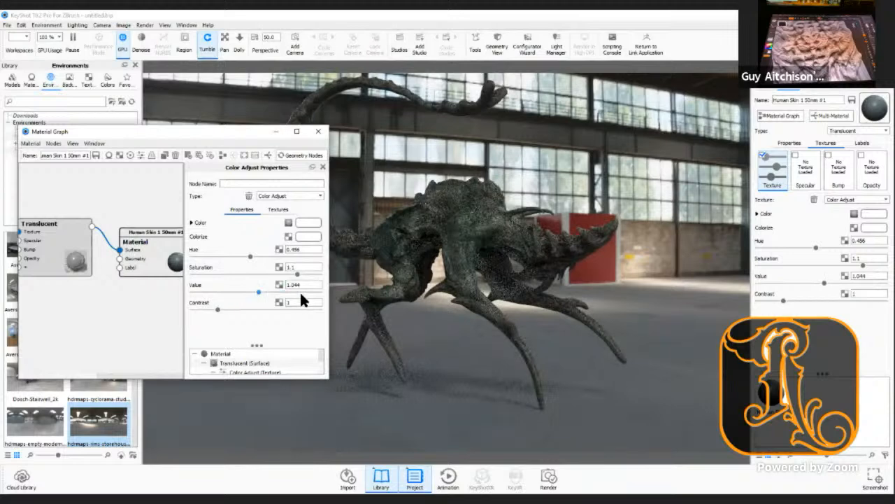
pyautogui.click(266, 292)
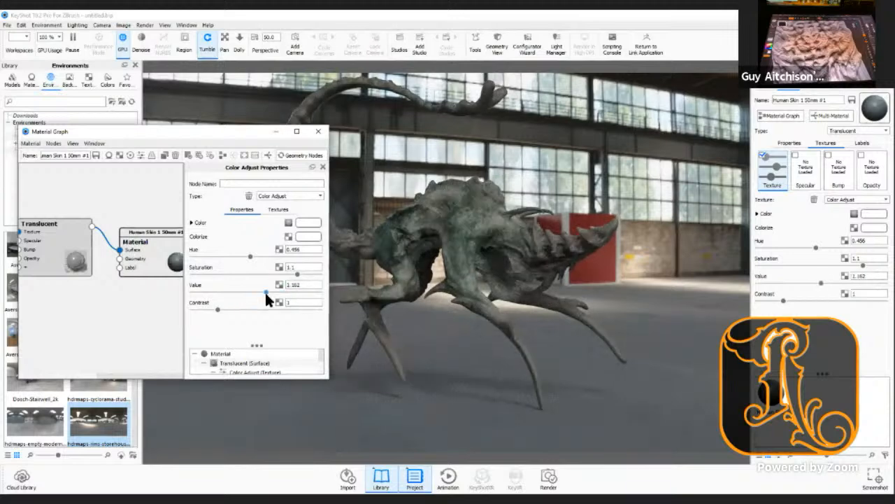
pyautogui.moveTo(266, 293); pyautogui.dragTo(273, 293)
# Step: Detach the Color Adjust node and connect the texture map directly to the Translucent node's Texture input
pyautogui.moveTo(86, 242); pyautogui.dragTo(117, 215)
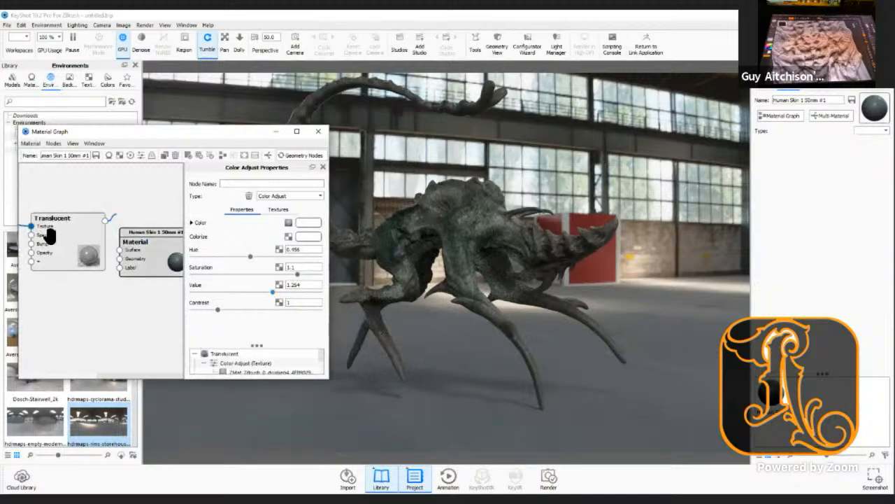
pyautogui.moveTo(31, 226); pyautogui.dragTo(140, 184)
pyautogui.scroll(-2, 67, 286)
pyautogui.moveTo(77, 284); pyautogui.dragTo(96, 283)
pyautogui.moveTo(27, 271); pyautogui.dragTo(68, 285)
pyautogui.moveTo(144, 256); pyautogui.dragTo(140, 284)
pyautogui.moveTo(62, 294); pyautogui.dragTo(72, 331)
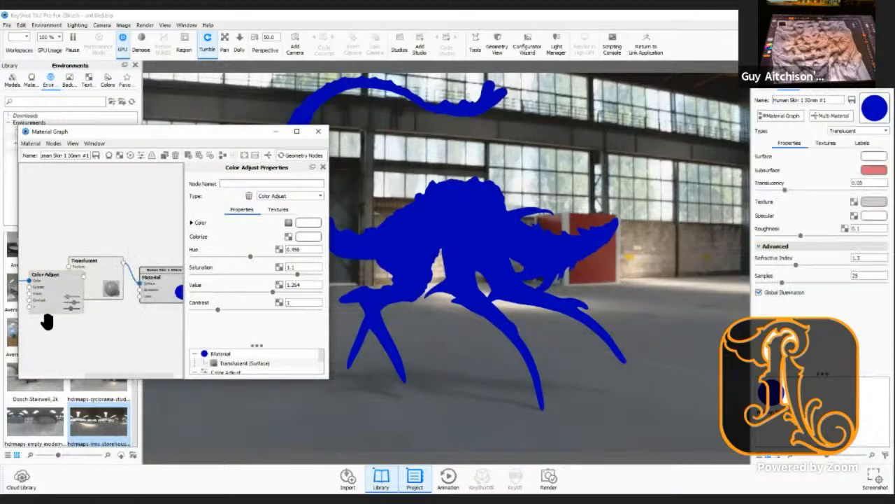
pyautogui.moveTo(63, 287); pyautogui.dragTo(67, 262)
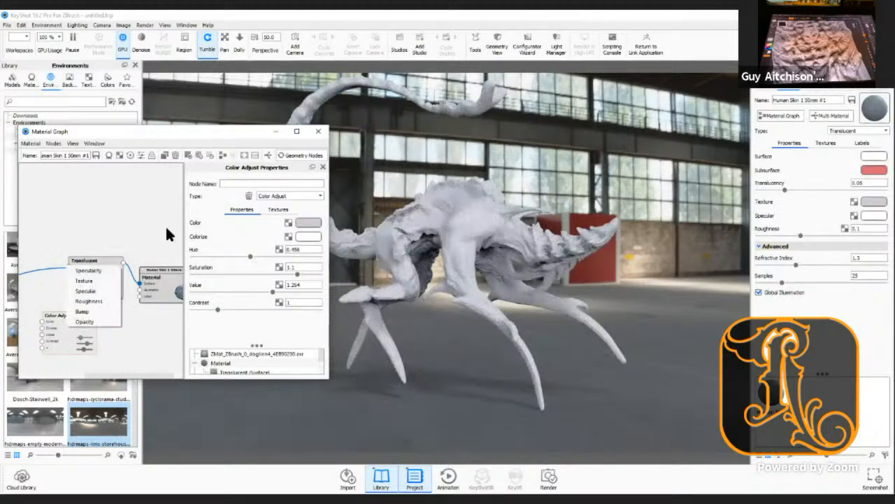
pyautogui.click(92, 280)
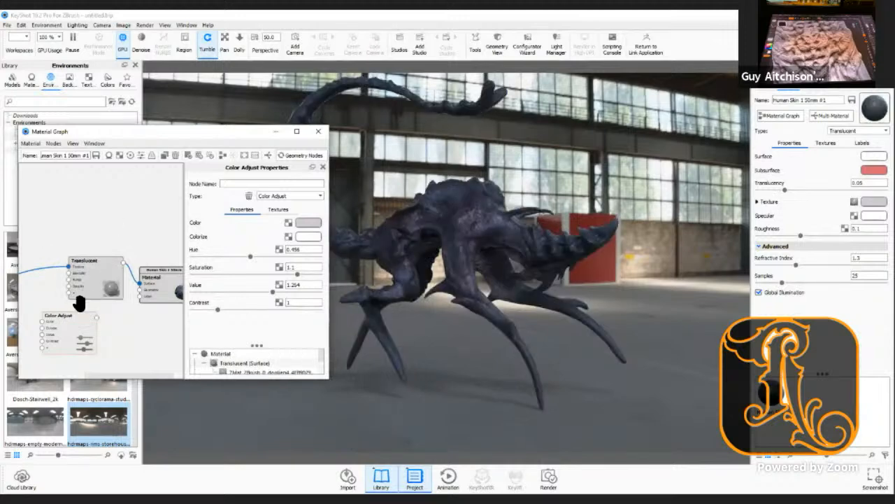
# Step: Reconnect the texture map through the Color Adjust node to the Translucent texture input and minimise the material graph
pyautogui.moveTo(68, 267); pyautogui.dragTo(42, 323)
pyautogui.moveTo(96, 320); pyautogui.dragTo(68, 266)
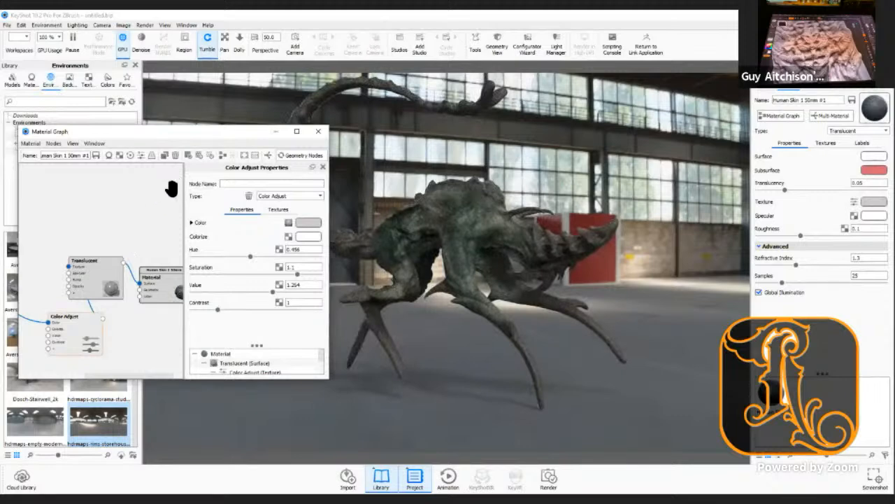
pyautogui.click(283, 132)
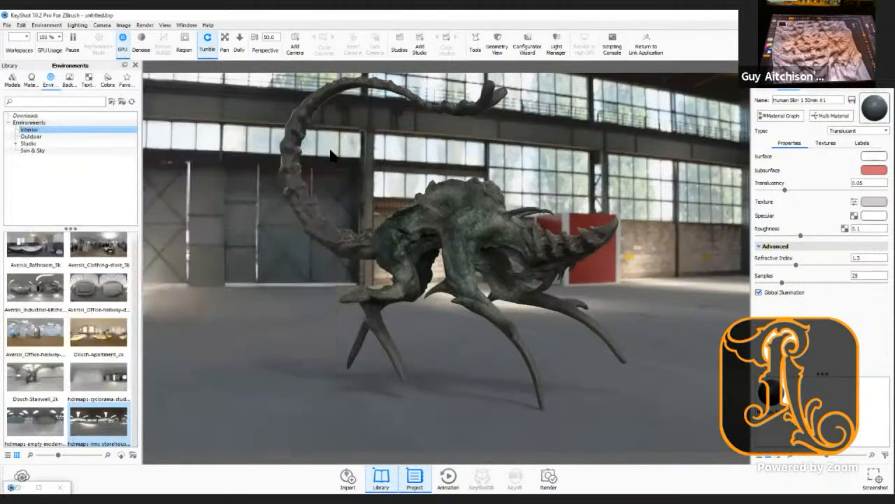
# Step: Switch the Default image style to Basic, show the lighting presets and inspect the creature from other sides
pyautogui.moveTo(600, 157); pyautogui.dragTo(279, 161)
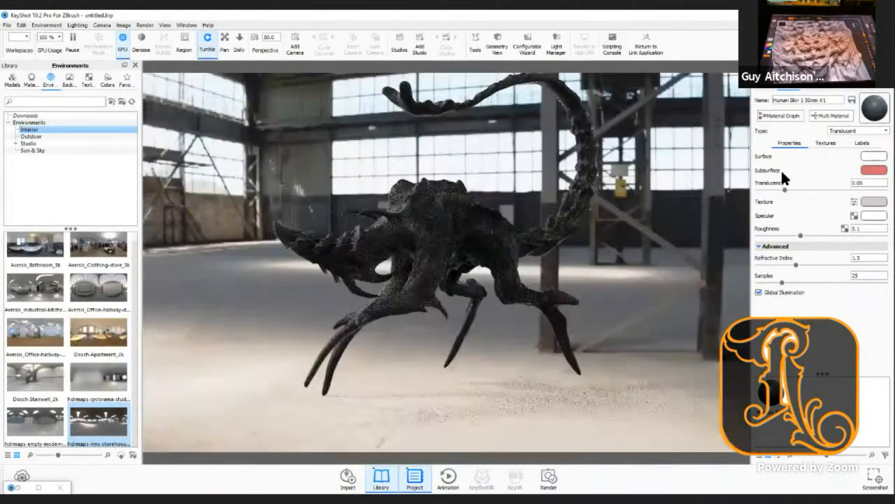
pyautogui.click(877, 82)
pyautogui.click(781, 172)
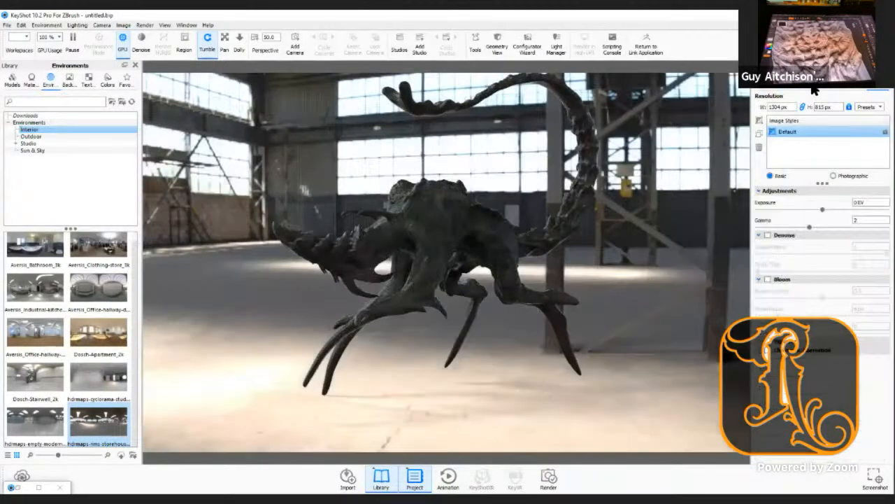
pyautogui.click(811, 84)
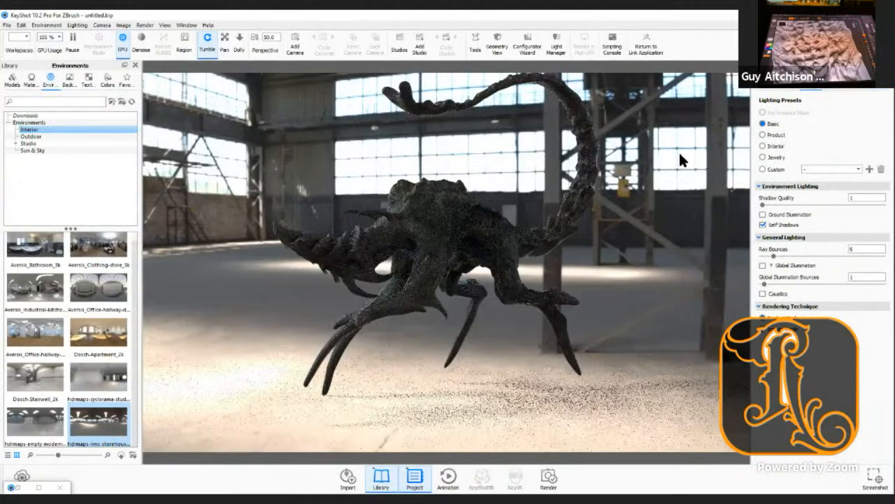
pyautogui.moveTo(682, 156); pyautogui.dragTo(52, 150)
# Step: Try Outdoor environments around the creature, including the hdrmaps grassy hillside view and the hdrmaps mountain desert
pyautogui.click(44, 119)
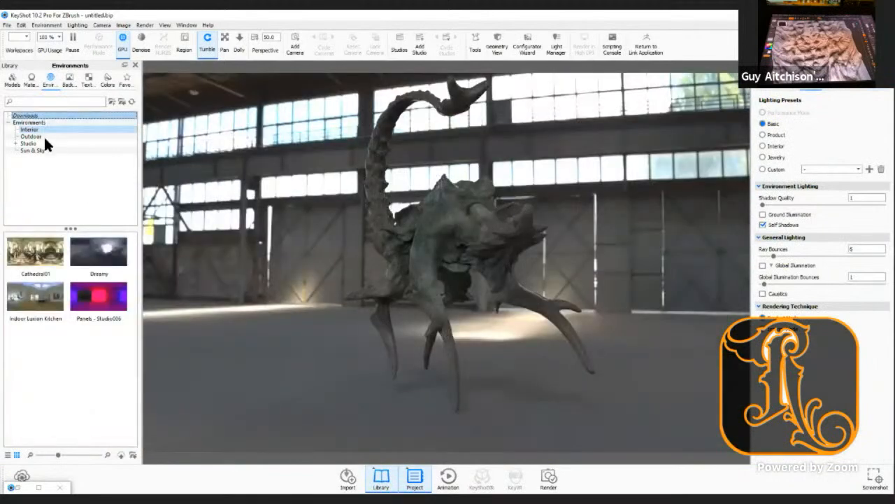
pyautogui.click(42, 136)
pyautogui.moveTo(98, 377); pyautogui.dragTo(249, 353)
pyautogui.moveTo(35, 419); pyautogui.dragTo(247, 325)
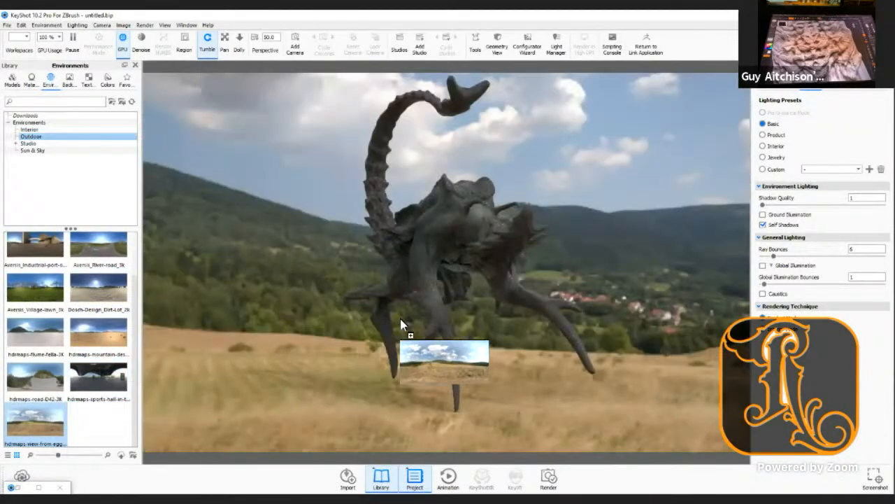
pyautogui.moveTo(92, 295); pyautogui.dragTo(246, 310)
pyautogui.moveTo(89, 312); pyautogui.dragTo(326, 333)
pyautogui.moveTo(214, 344); pyautogui.dragTo(210, 343)
pyautogui.moveTo(99, 332); pyautogui.dragTo(218, 345)
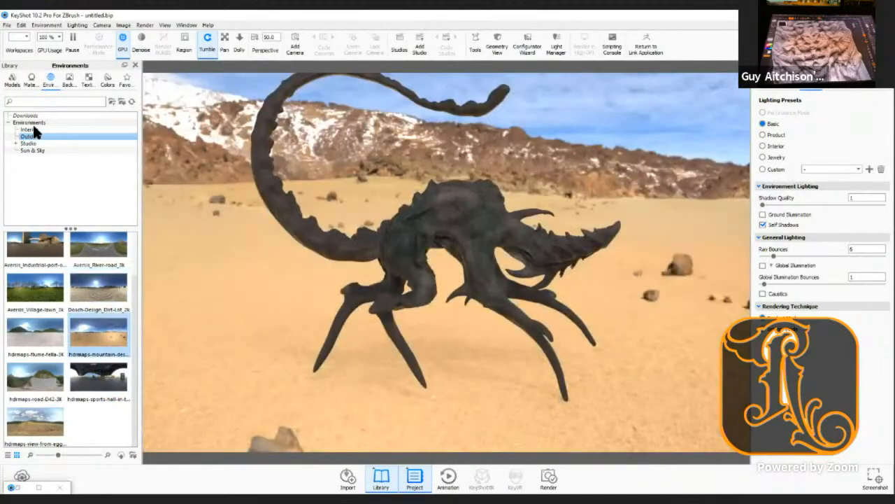
# Step: Try the Dosch-Apartment_2k interior environment, and replace it with Dosch-Stairwell_2k
pyautogui.moveTo(90, 338); pyautogui.dragTo(234, 325)
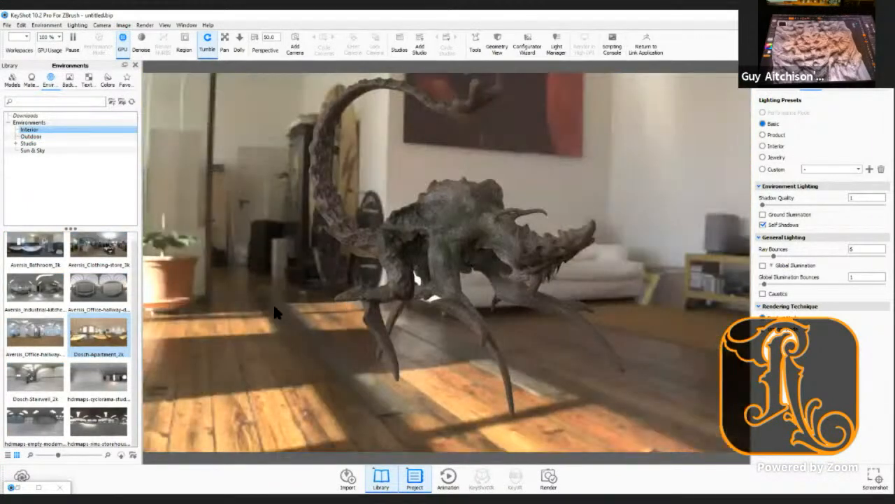
pyautogui.moveTo(40, 335); pyautogui.dragTo(221, 327)
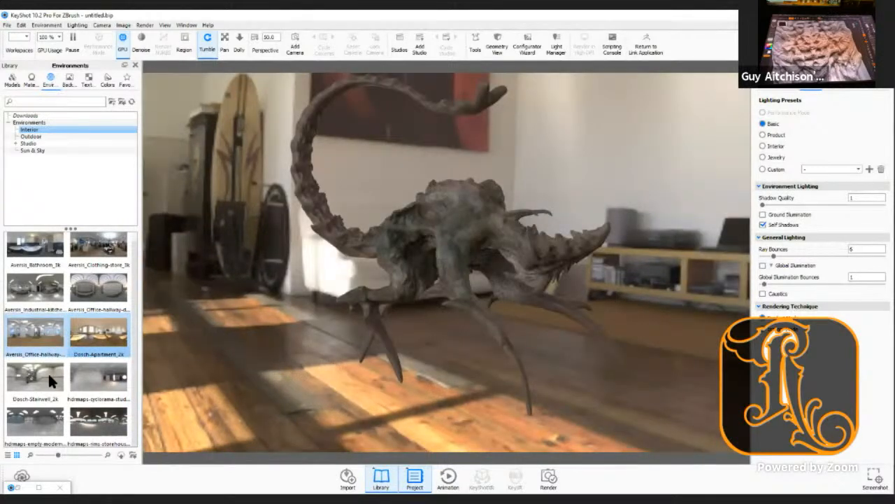
pyautogui.moveTo(50, 380); pyautogui.dragTo(196, 363)
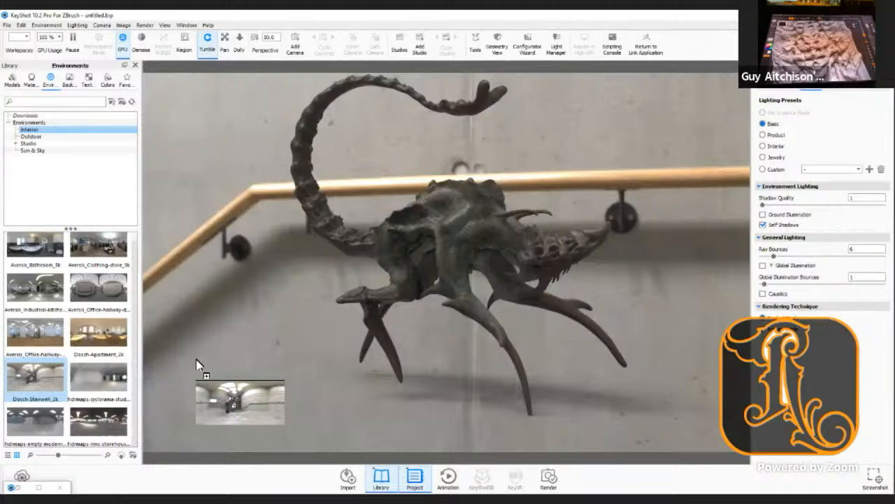
# Step: Apply the black Paint Gloss material from the material library to the creature
pyautogui.moveTo(196, 358); pyautogui.dragTo(30, 84)
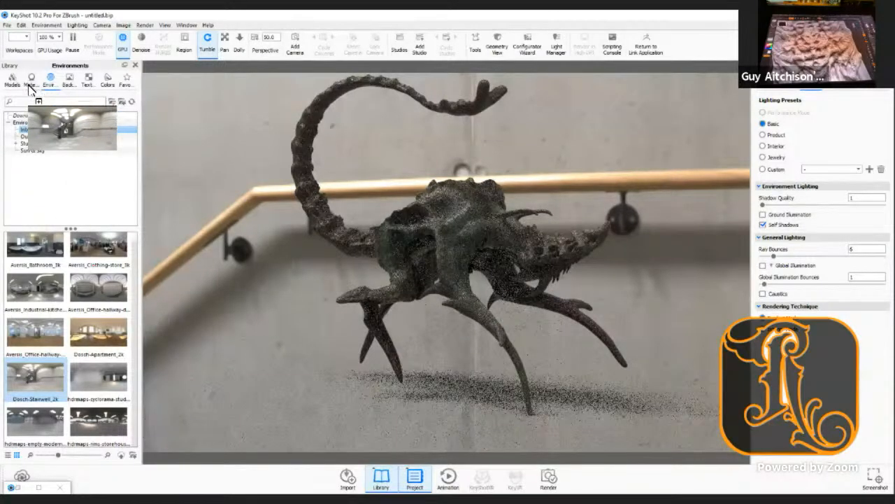
pyautogui.click(30, 81)
pyautogui.moveTo(77, 251); pyautogui.dragTo(440, 235)
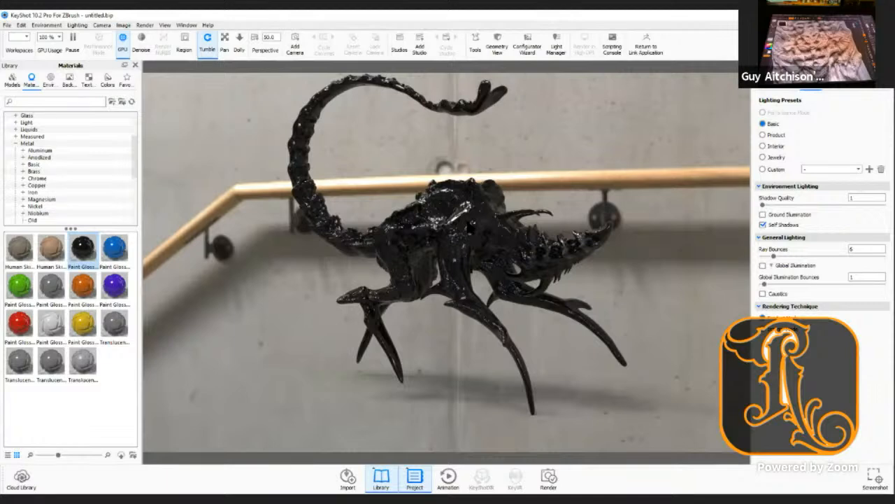
# Step: Apply the Occlusion material from the Miscellaneous category to the creature and view it from a lower angle
pyautogui.scroll(-3, 48, 198)
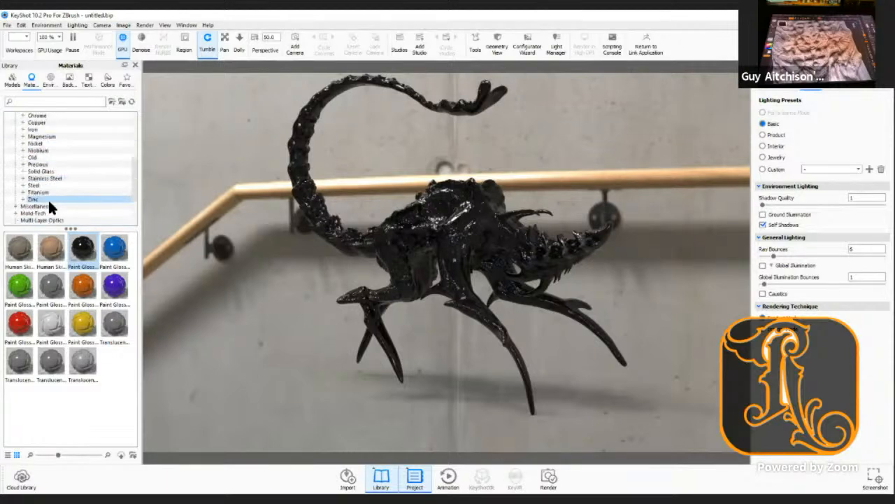
pyautogui.scroll(-2, 48, 198)
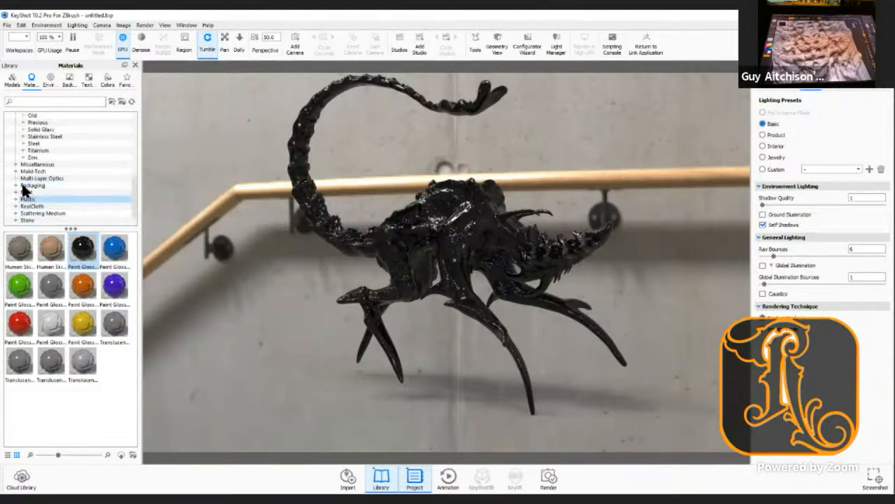
pyautogui.scroll(-1, 23, 196)
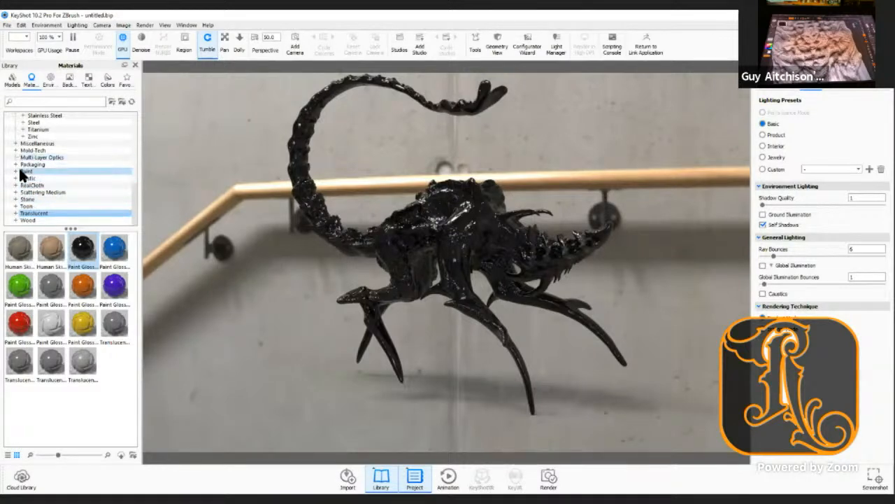
pyautogui.scroll(2, 20, 201)
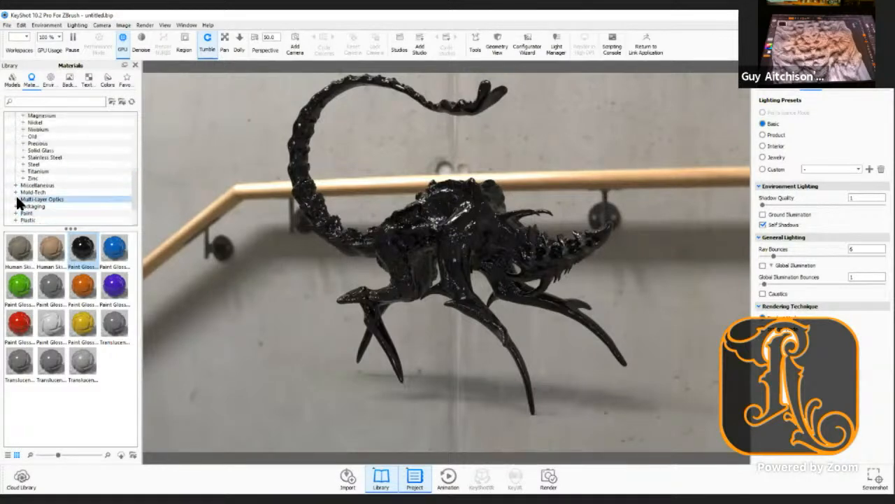
pyautogui.click(22, 186)
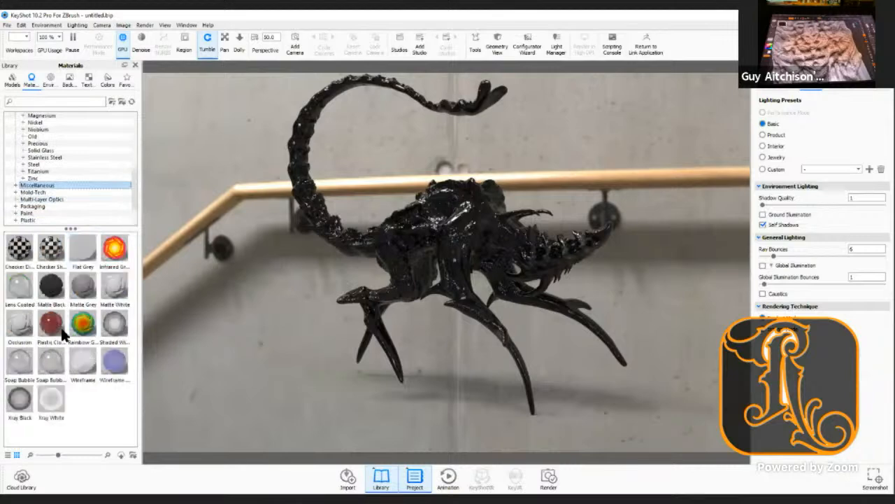
pyautogui.moveTo(435, 319); pyautogui.dragTo(426, 250)
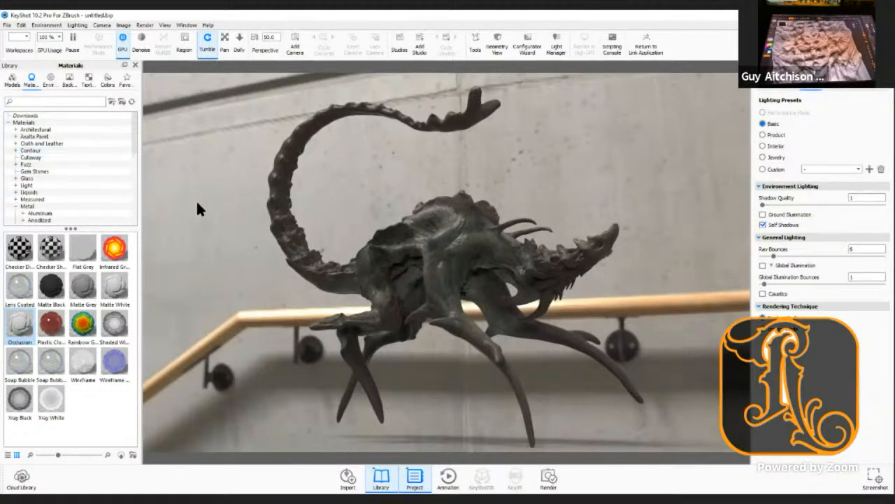
# Step: Examine the still image output settings and render passes in the Render dialog, and close it without rendering
pyautogui.click(145, 25)
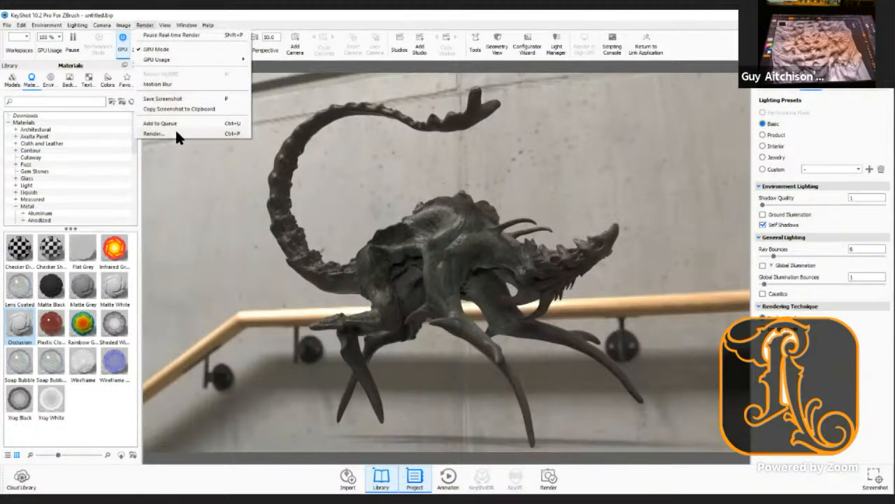
pyautogui.hotkey('ctrl', 'p')
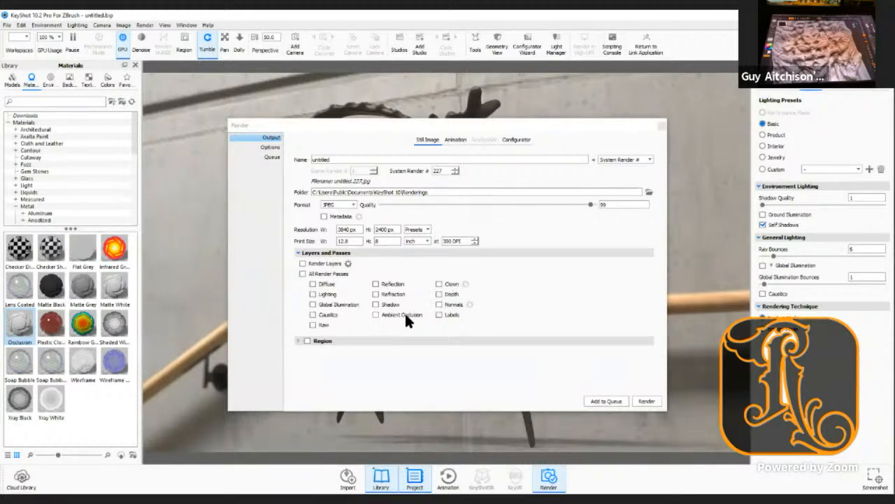
pyautogui.click(661, 127)
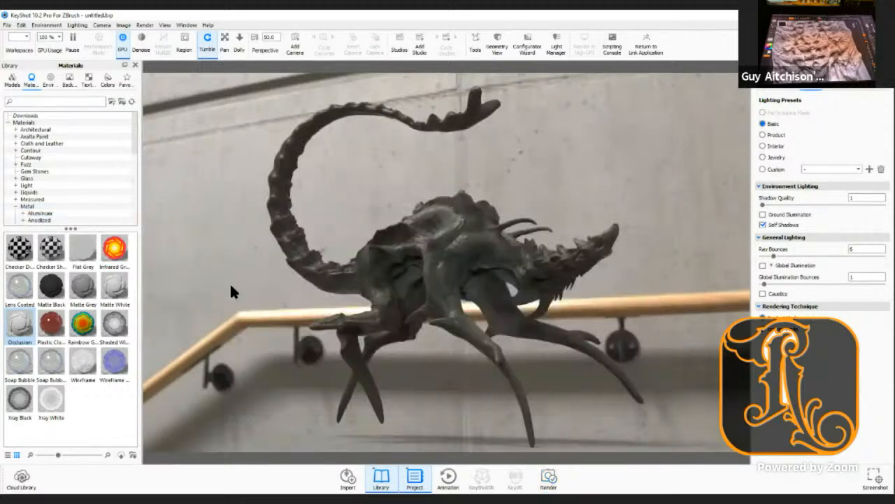
# Step: Pause the real-time rendering and start a new empty scene, discarding the changes to the creature scene
pyautogui.click(73, 41)
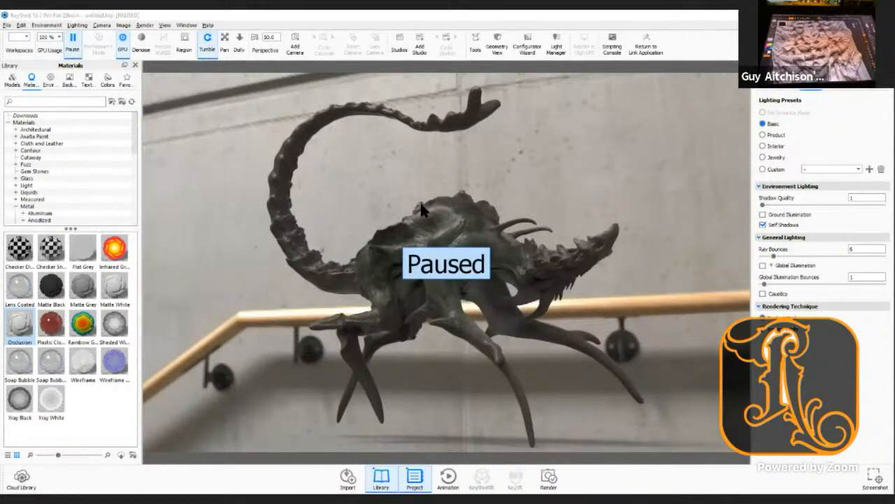
pyautogui.click(7, 24)
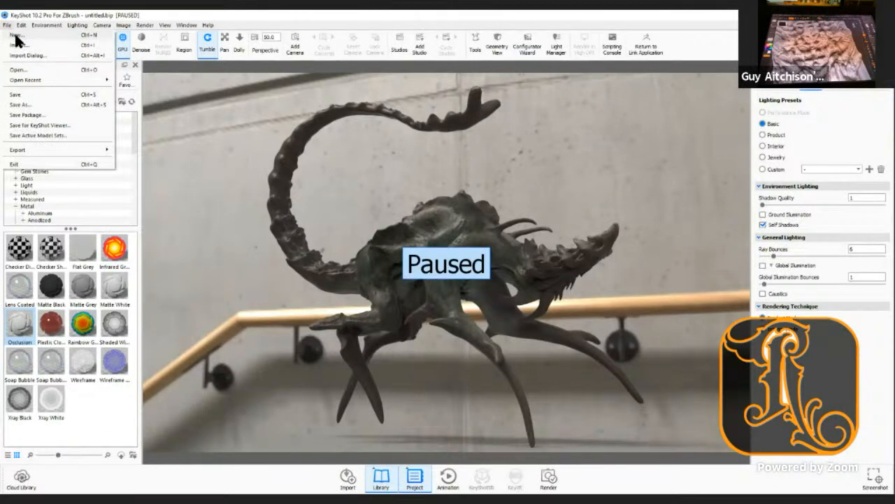
pyautogui.click(15, 37)
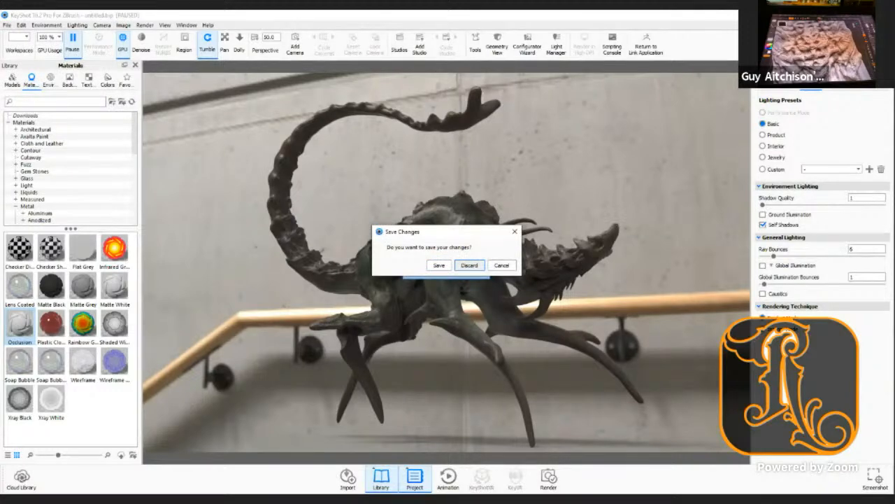
pyautogui.click(469, 265)
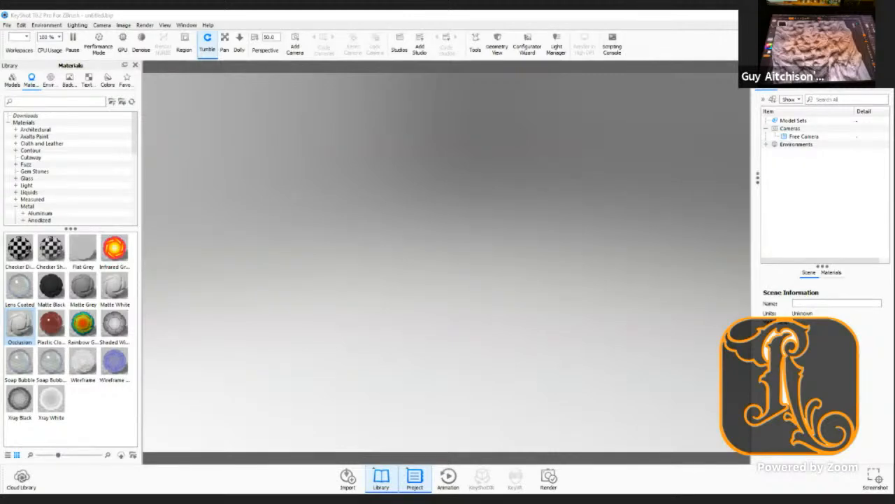
# Step: Switch to ZBrush and shade the GuyThing03 sculpt with the grey BasicMaterial2 material
pyautogui.hotkey('alt', 'Tab')
pyautogui.click(35, 264)
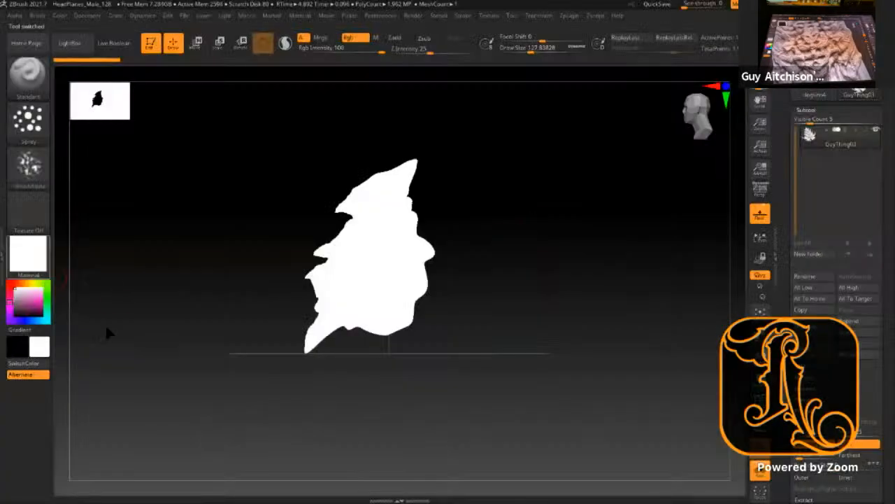
pyautogui.click(174, 396)
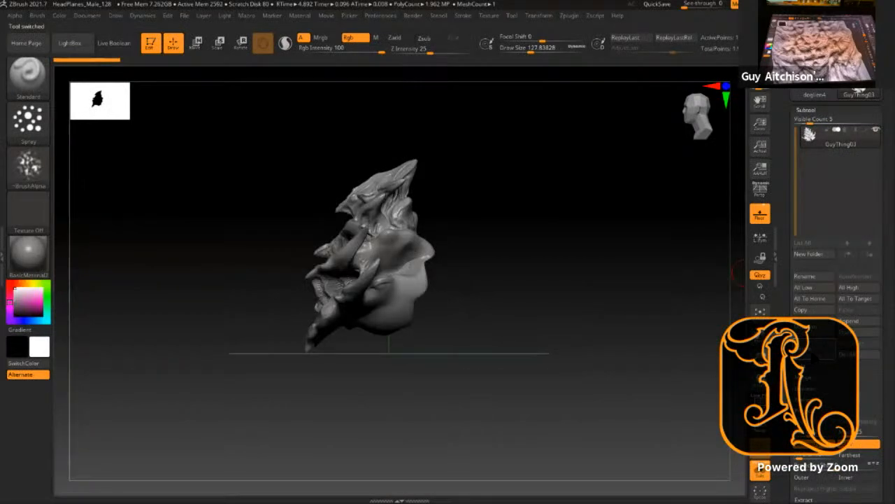
# Step: Load the tall rectangular carved relief sculpt in ZBrush and send it to KeyShot
pyautogui.click(727, 374)
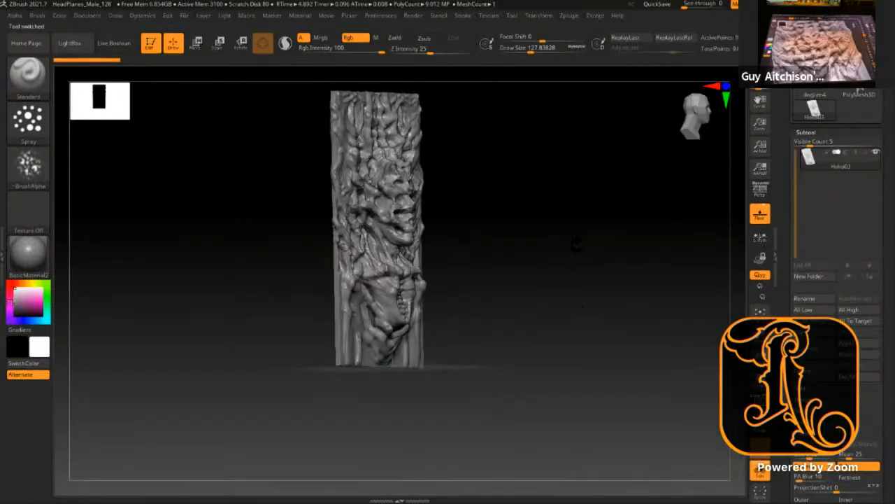
pyautogui.moveTo(604, 296); pyautogui.dragTo(578, 271)
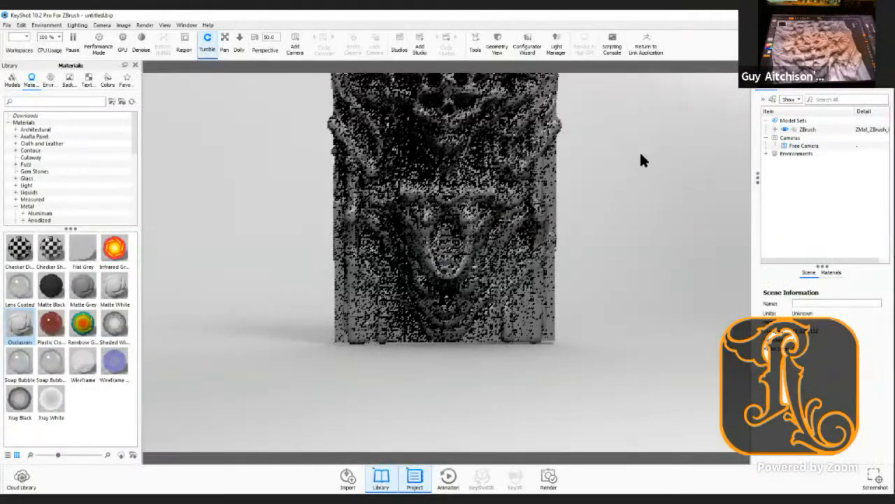
pyautogui.scroll(4, 624, 287)
pyautogui.scroll(-3, 615, 269)
pyautogui.scroll(-4, 259, 254)
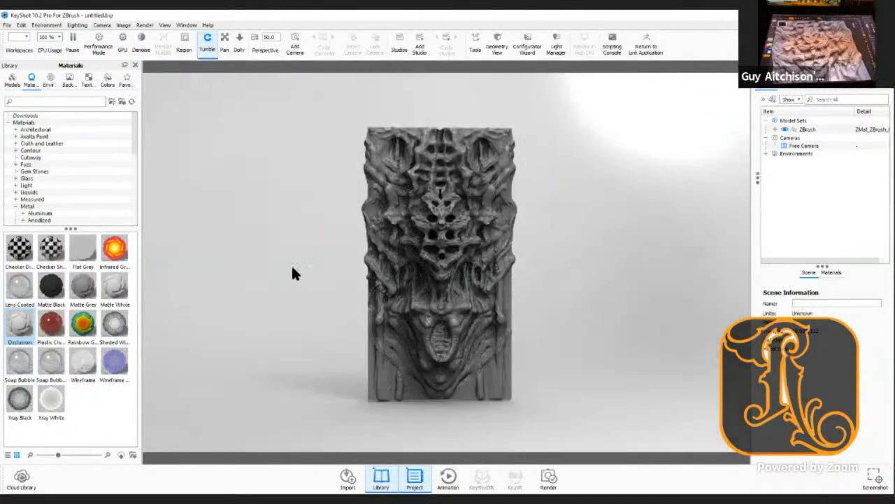
# Step: Apply the green HokoBronze01 material from the Old metals category to the carved relief panel
pyautogui.scroll(-1, 291, 264)
pyautogui.scroll(-8, 46, 197)
pyautogui.scroll(2, 41, 154)
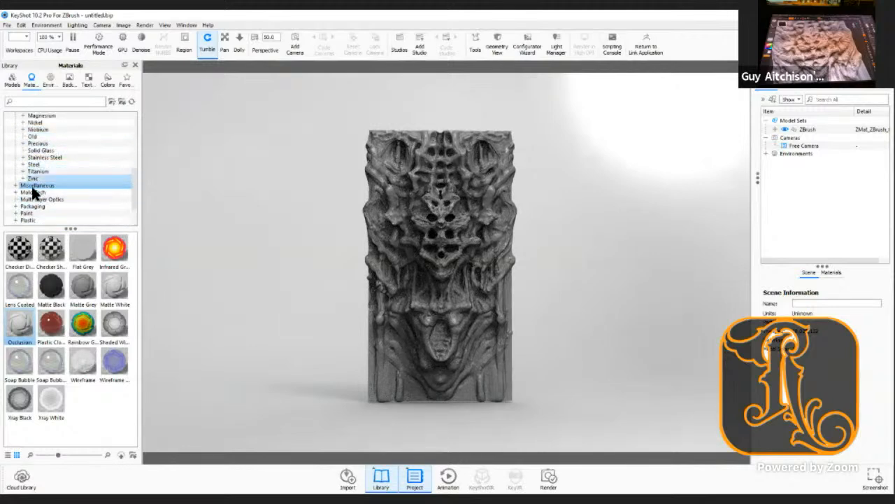
pyautogui.scroll(1, 39, 180)
pyautogui.click(42, 156)
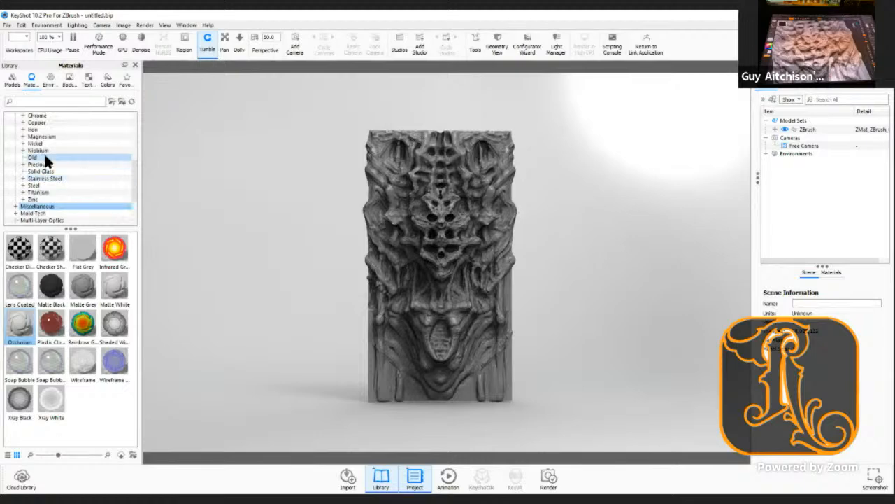
pyautogui.moveTo(82, 247)
pyautogui.mouseDown()
pyautogui.moveTo(90, 255)
pyautogui.moveTo(441, 269)
pyautogui.mouseUp()
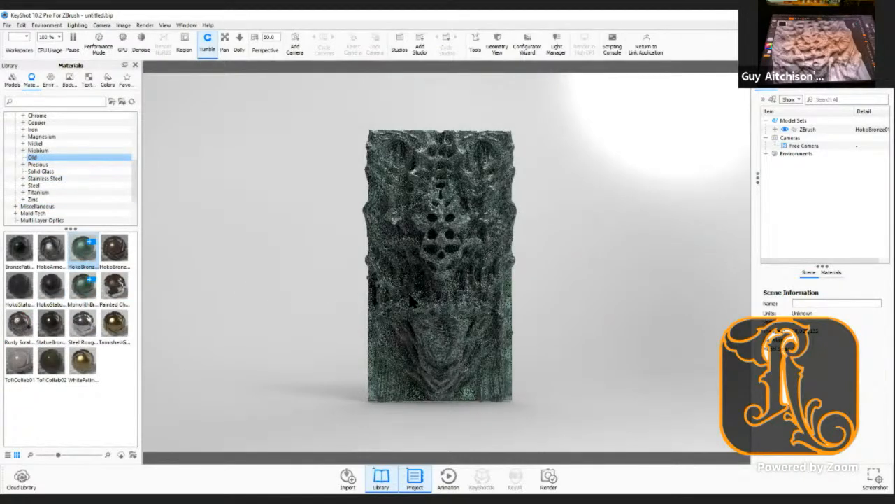
# Step: Try the BronzePatina material and the two HokoStatue bronze materials on the carved panel
pyautogui.moveTo(18, 257); pyautogui.dragTo(406, 268)
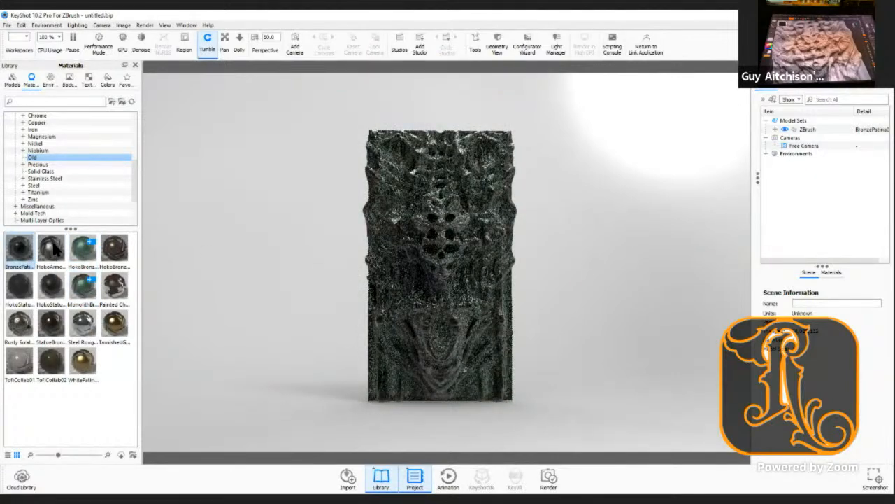
pyautogui.moveTo(51, 257)
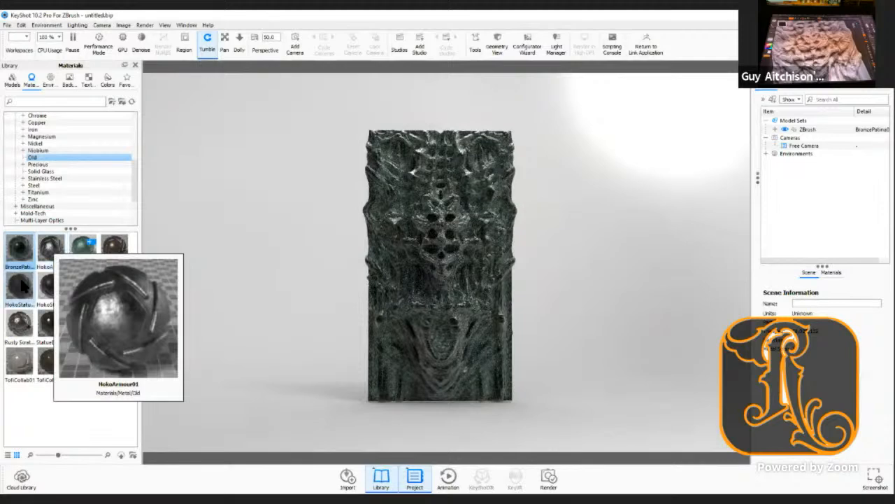
pyautogui.moveTo(24, 287); pyautogui.dragTo(383, 272)
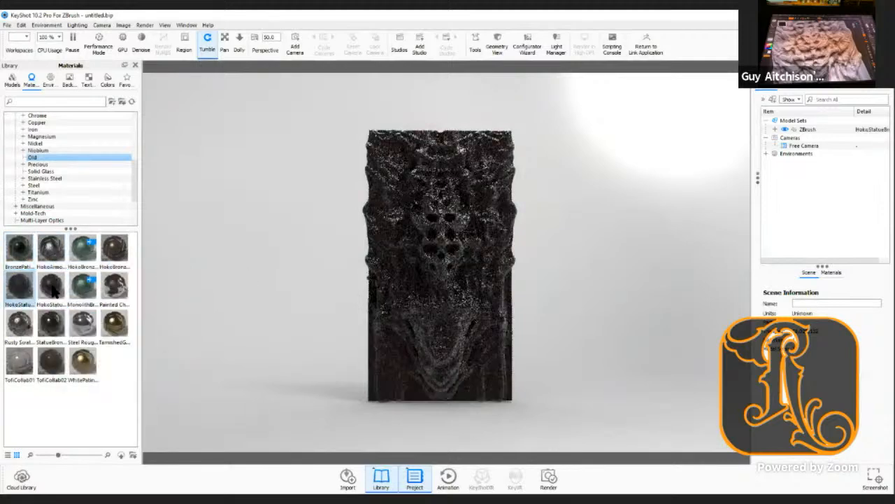
pyautogui.moveTo(56, 285); pyautogui.dragTo(397, 283)
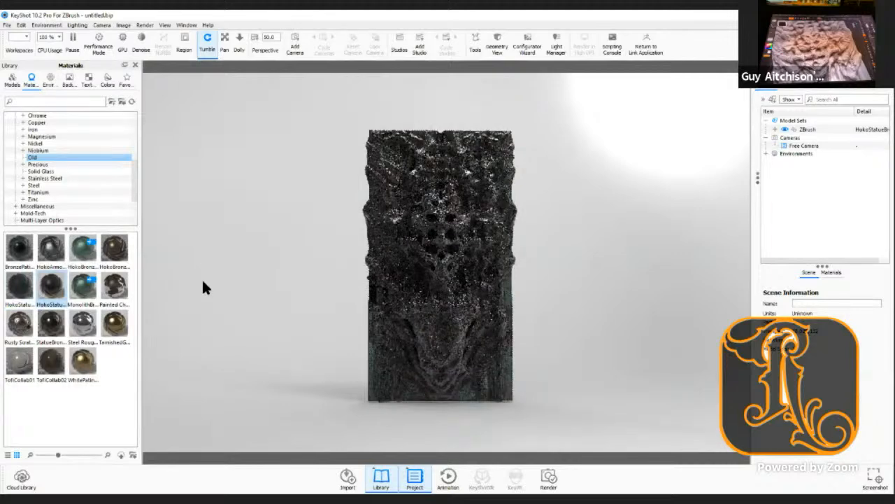
pyautogui.moveTo(47, 308)
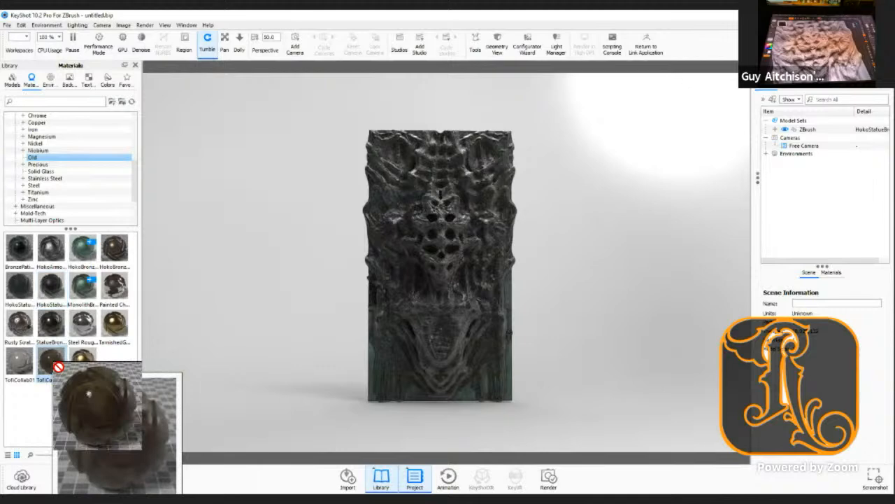
# Step: Compare TofiCollab02, the second HokoStatue bronze and the Monolith bronze on the panel, ending with the green HokoBronze01 material applied
pyautogui.moveTo(54, 368); pyautogui.dragTo(413, 319)
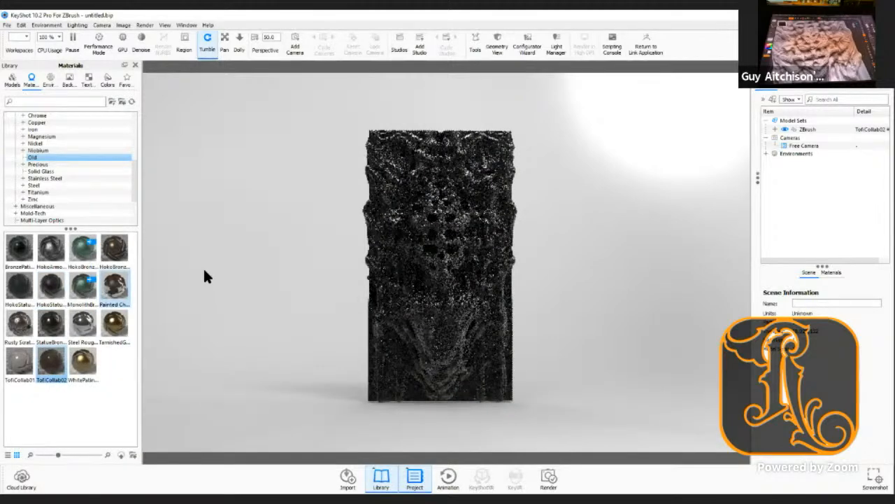
pyautogui.moveTo(52, 287); pyautogui.dragTo(203, 241)
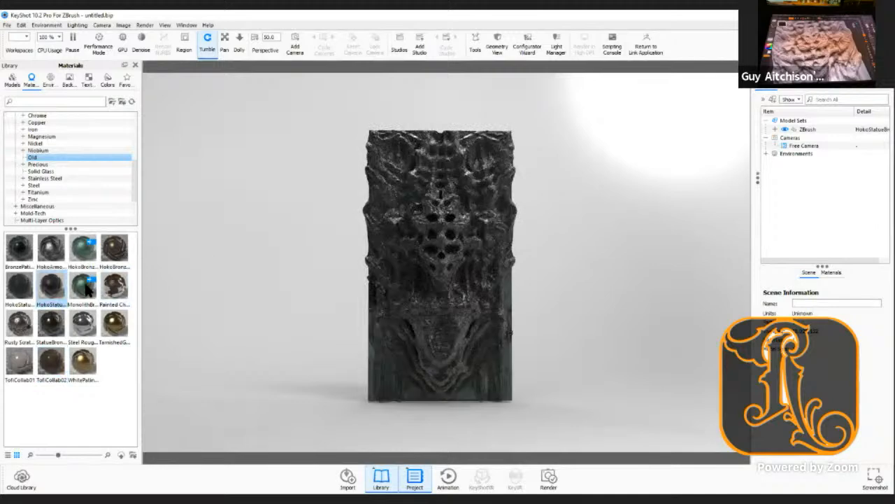
pyautogui.moveTo(86, 290); pyautogui.dragTo(431, 273)
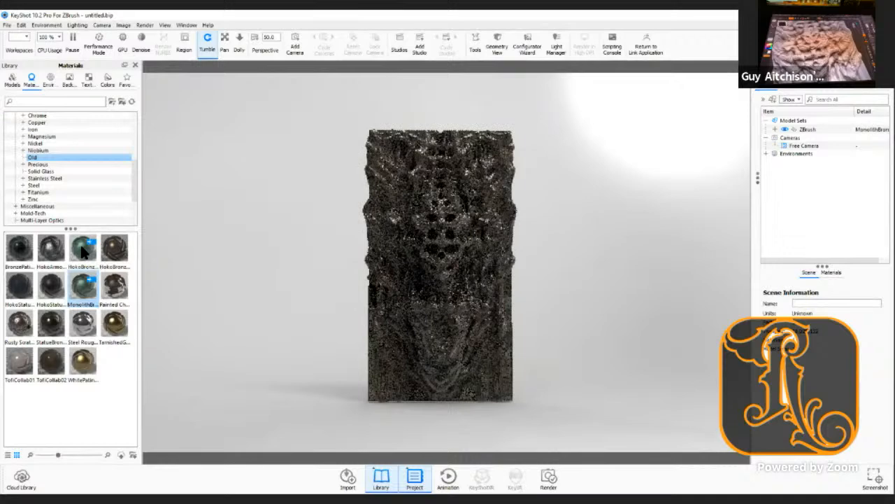
pyautogui.moveTo(84, 252); pyautogui.dragTo(394, 260)
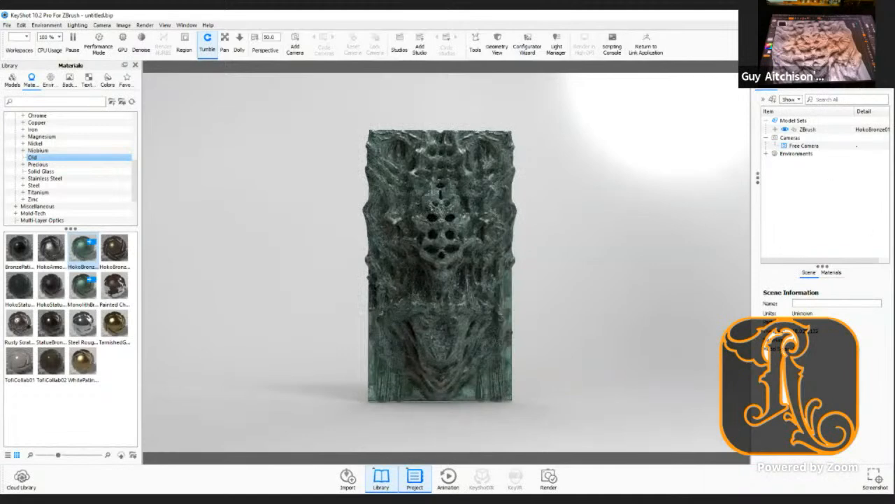
# Step: Set the free camera's azimuth to 90°
pyautogui.click(855, 82)
pyautogui.click(871, 220)
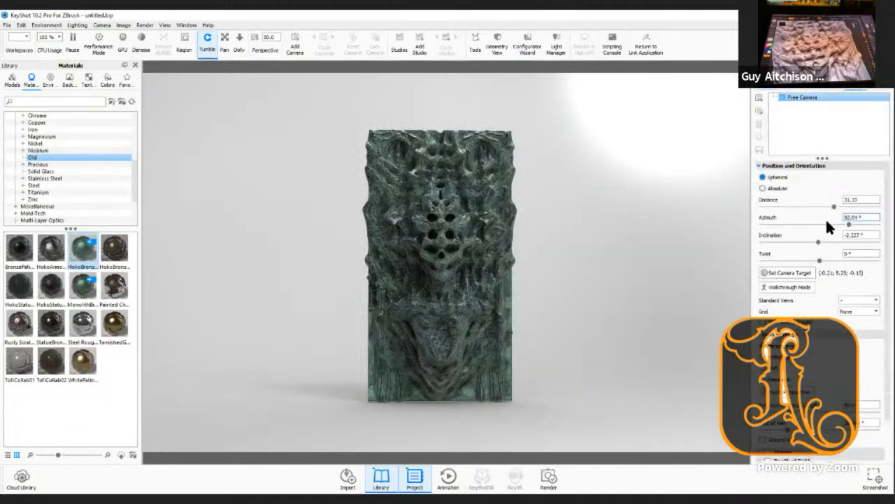
pyautogui.press('BackSpace')
pyautogui.press('BackSpace')
pyautogui.press('BackSpace')
pyautogui.press('BackSpace')
pyautogui.press('BackSpace')
pyautogui.write('90')
pyautogui.press('Return')
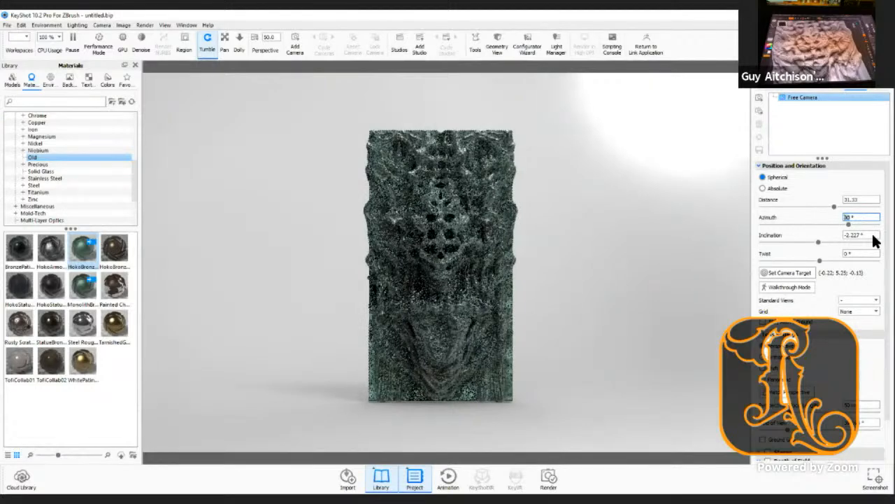
# Step: Set the free camera's inclination to 0° for a level, straight-on view of the carved panel
pyautogui.click(875, 237)
pyautogui.press('BackSpace')
pyautogui.press('BackSpace')
pyautogui.press('BackSpace')
pyautogui.press('BackSpace')
pyautogui.press('BackSpace')
pyautogui.press('BackSpace')
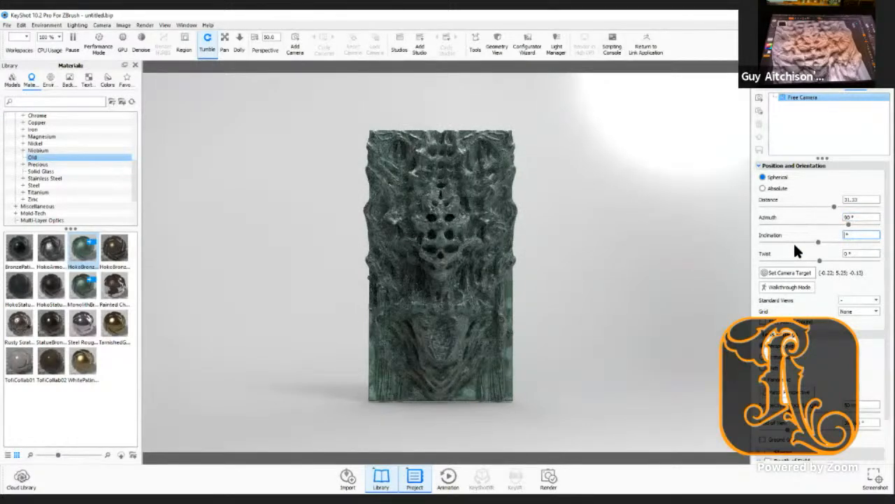
pyautogui.write('0')
pyautogui.press('Return')
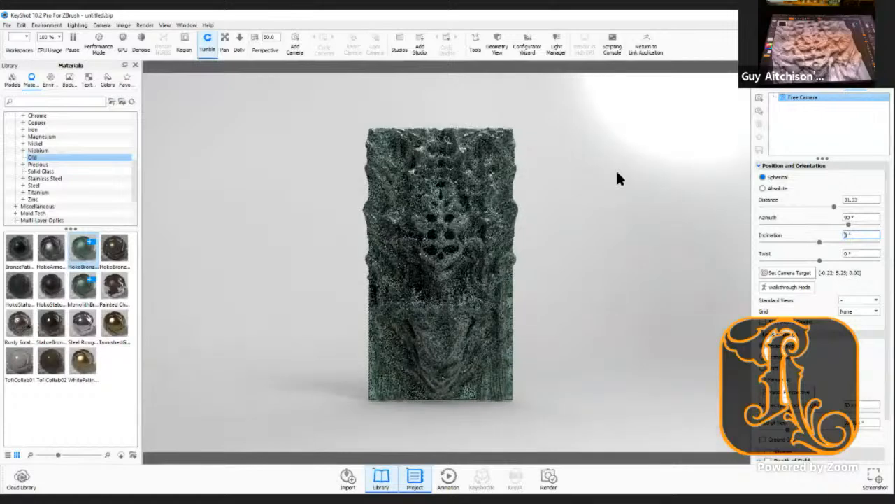
pyautogui.scroll(3, 794, 84)
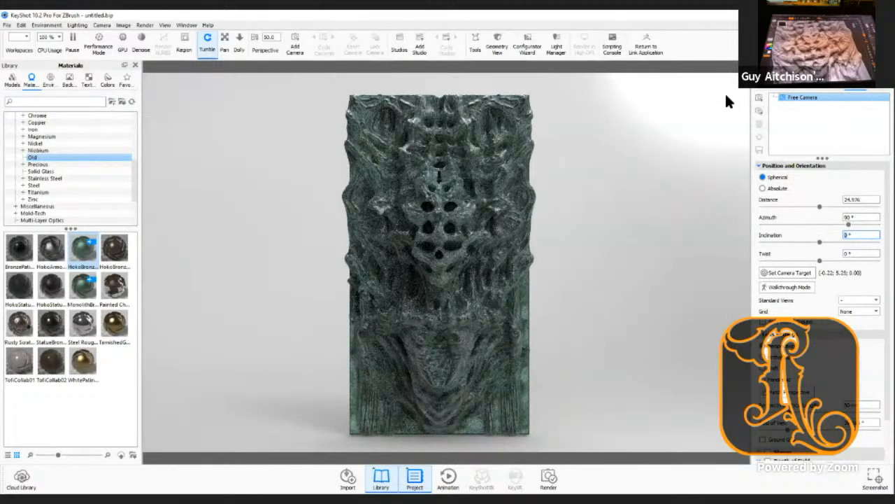
# Step: Add a circular light pin to the environment in the HDRI editor and set the background brightness to 0
pyautogui.scroll(5, 70, 122)
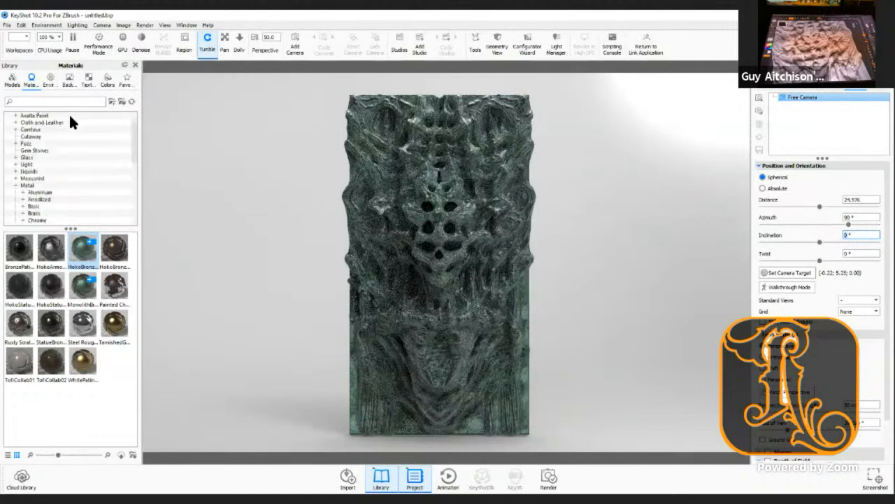
pyautogui.click(806, 87)
pyautogui.click(840, 87)
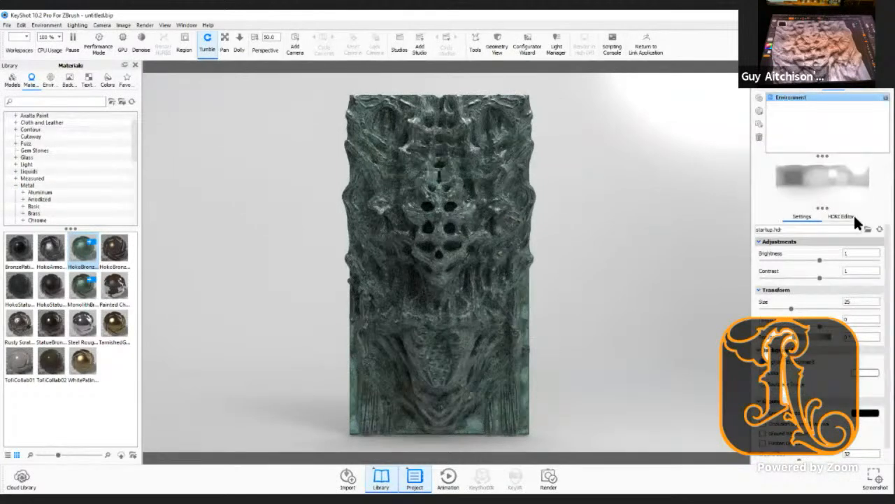
pyautogui.click(841, 216)
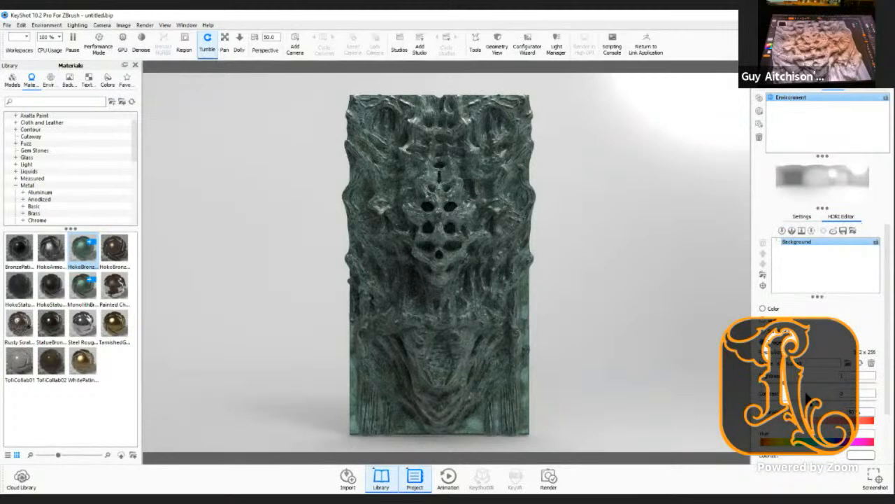
pyautogui.click(798, 251)
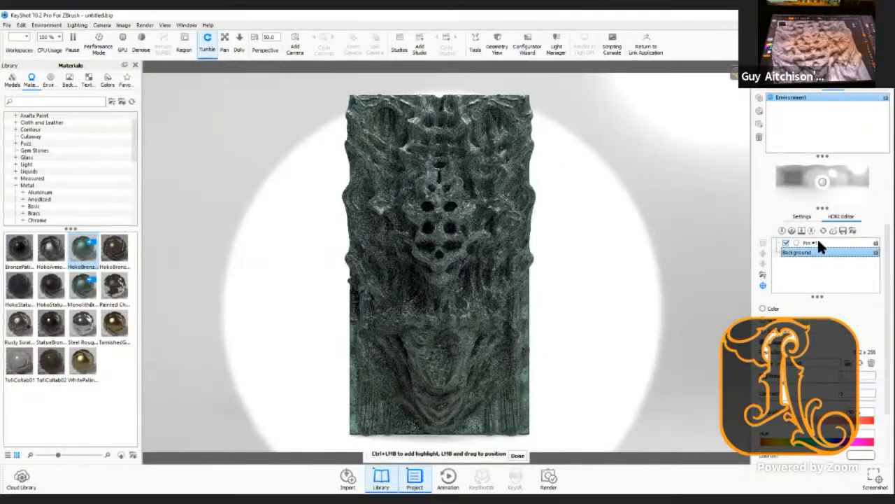
pyautogui.click(829, 187)
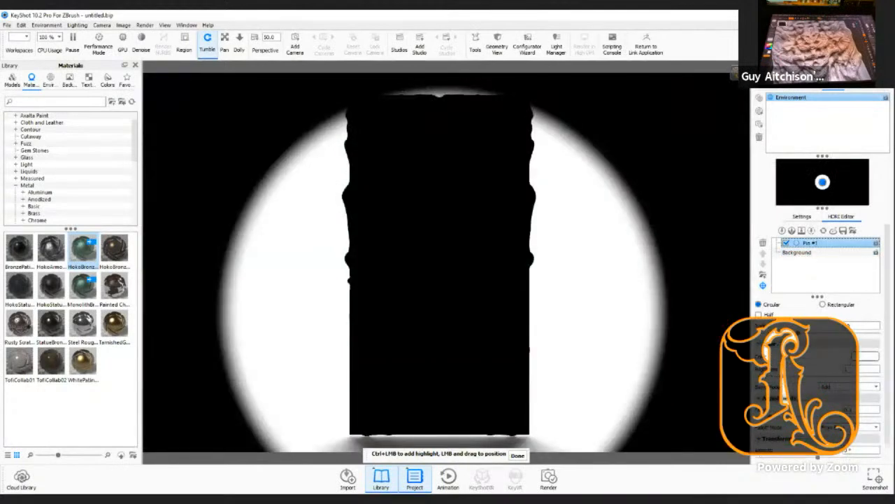
# Step: Move Pin #1 to the upper outer edge of the environment map and set its brightness to 5
pyautogui.click(868, 172)
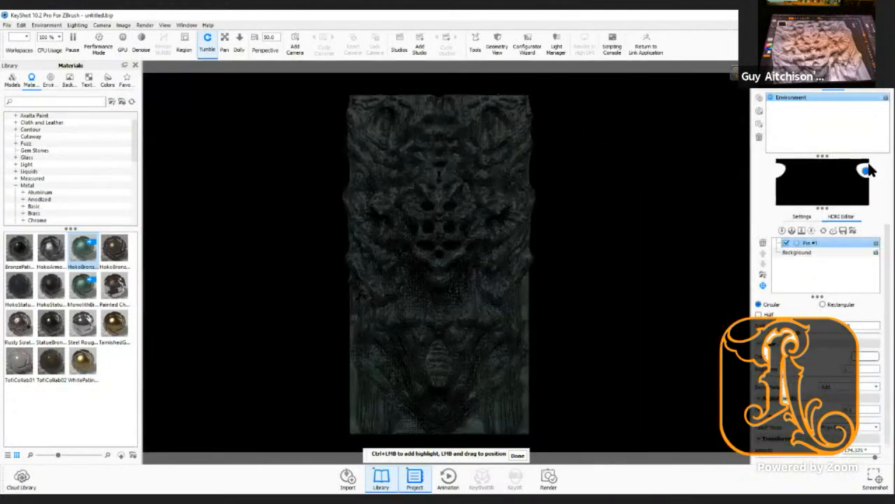
pyautogui.moveTo(867, 165); pyautogui.dragTo(872, 165)
pyautogui.moveTo(862, 371); pyautogui.dragTo(837, 370)
pyautogui.write('5')
pyautogui.press('Return')
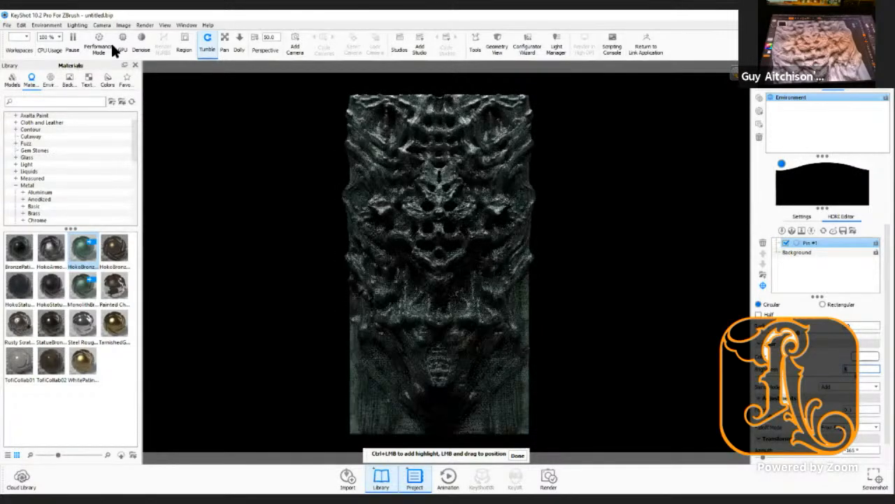
# Step: Switch to GPU rendering and shift Pin #1 to the upper left part of the environment map to rake light across the panel
pyautogui.click(121, 42)
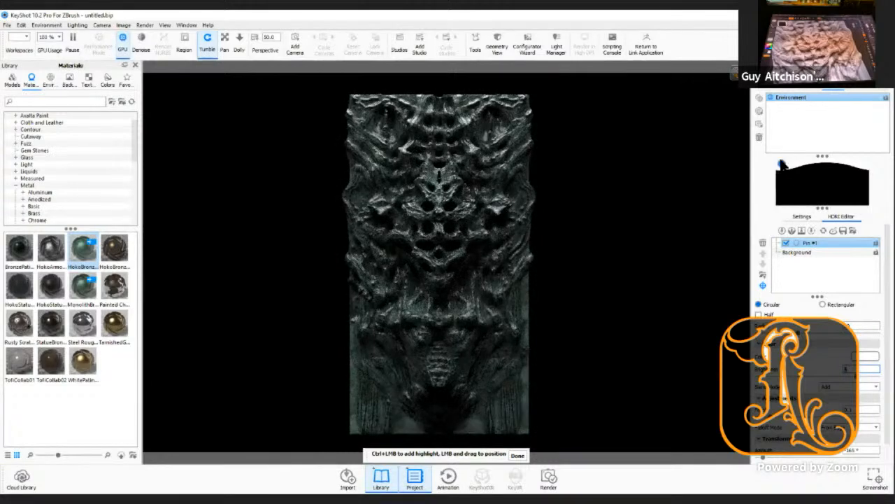
pyautogui.moveTo(781, 164); pyautogui.dragTo(801, 167)
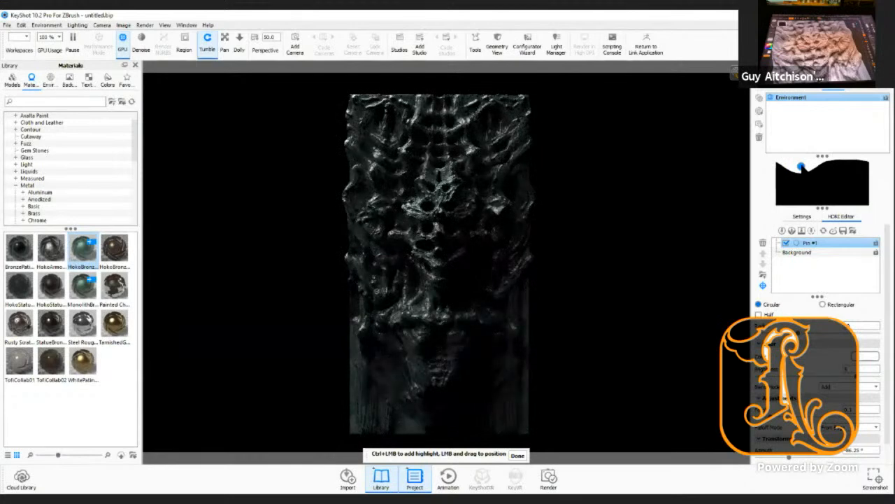
# Step: Add a second light pin, place it right of centre on the environment map, and set its brightness to 5
pyautogui.click(782, 230)
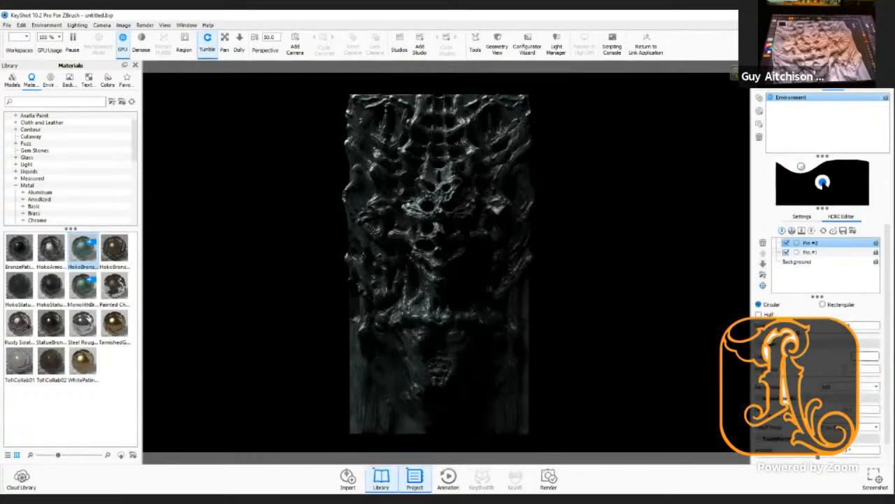
pyautogui.moveTo(822, 182); pyautogui.dragTo(844, 179)
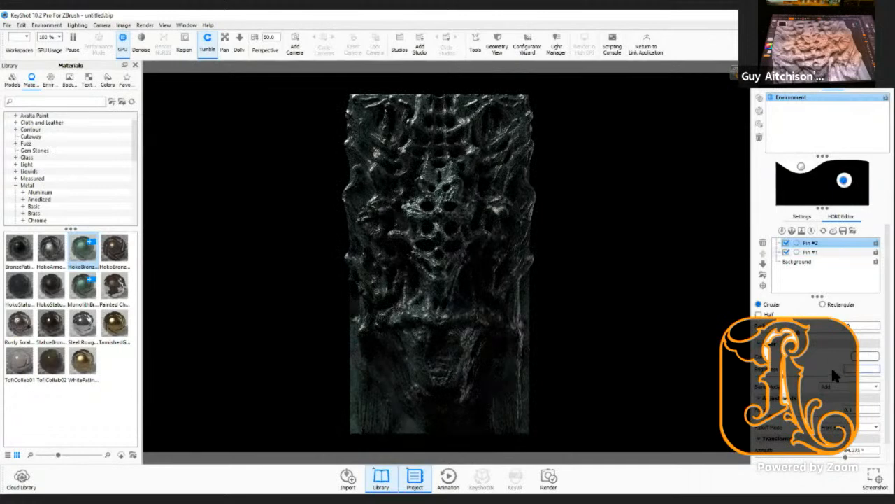
pyautogui.write('5')
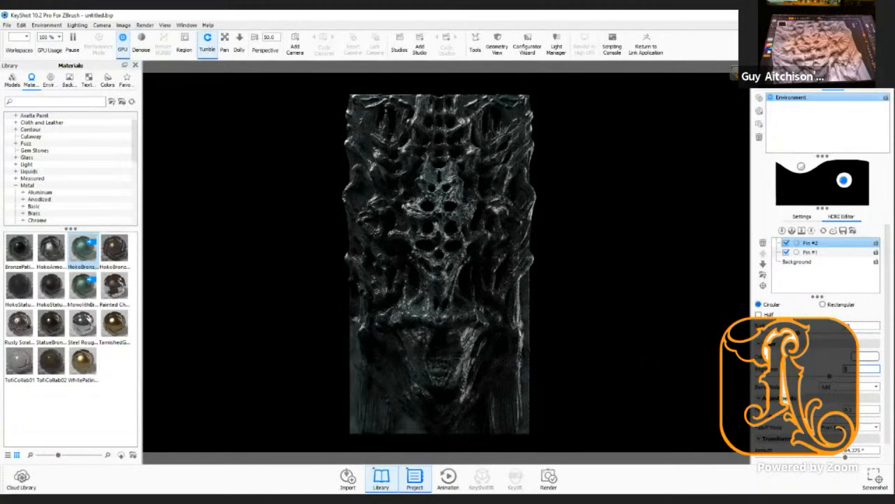
pyautogui.scroll(2, 447, 262)
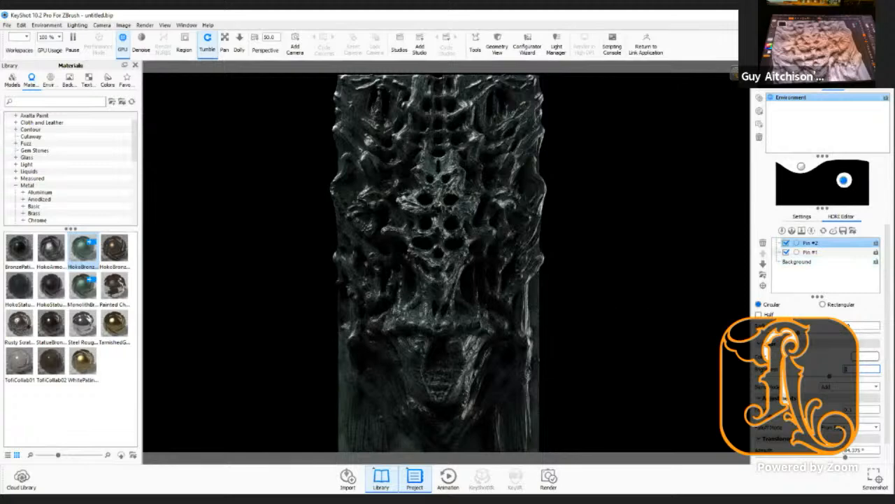
# Step: Change the colour of Pin #2 to a muted purple, #AF94C7
pyautogui.keyDown('ctrl'); pyautogui.click(799, 252); pyautogui.keyUp('ctrl')
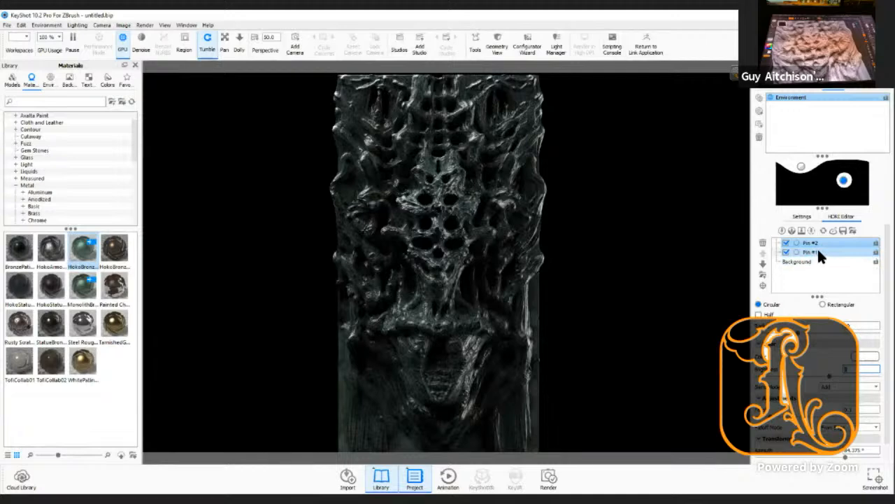
pyautogui.click(864, 357)
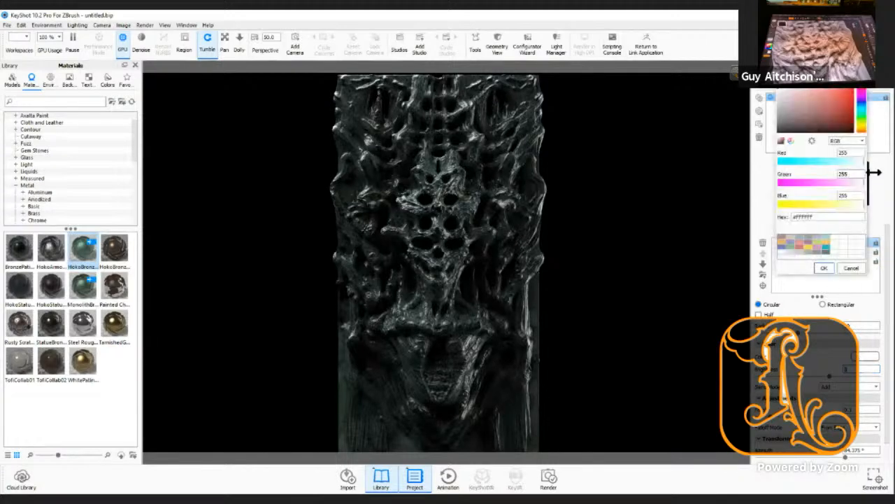
pyautogui.click(863, 100)
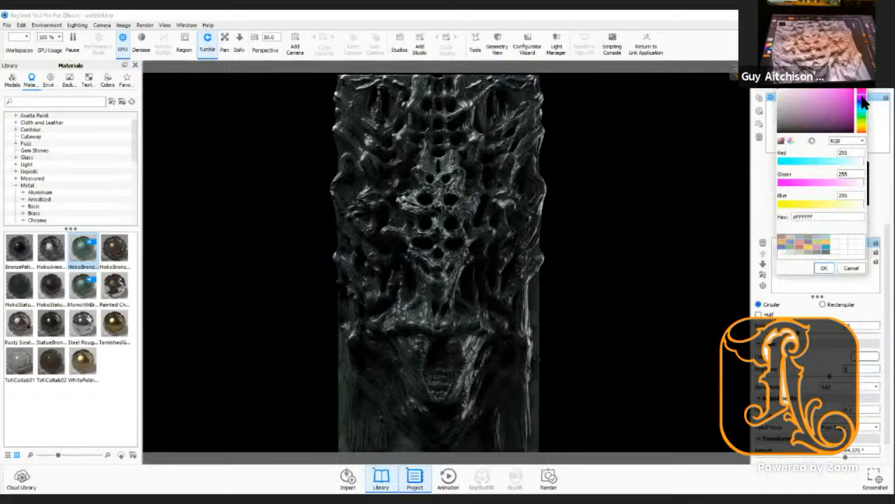
pyautogui.click(850, 103)
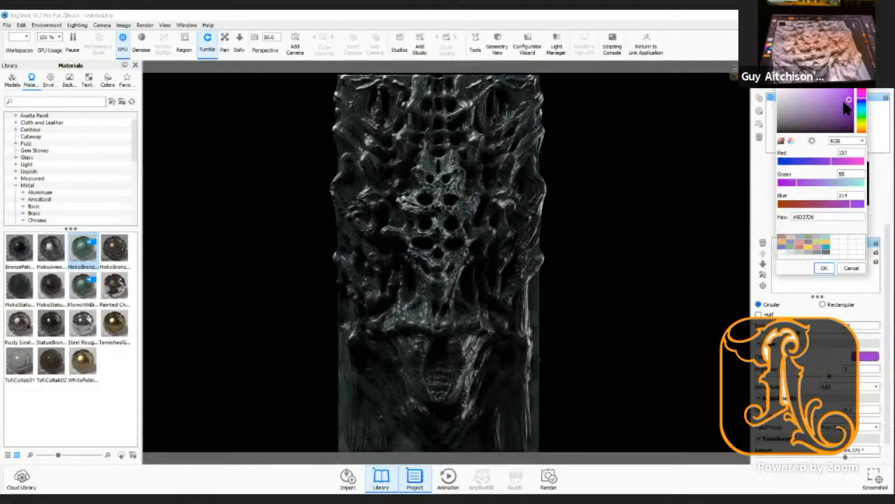
pyautogui.click(810, 103)
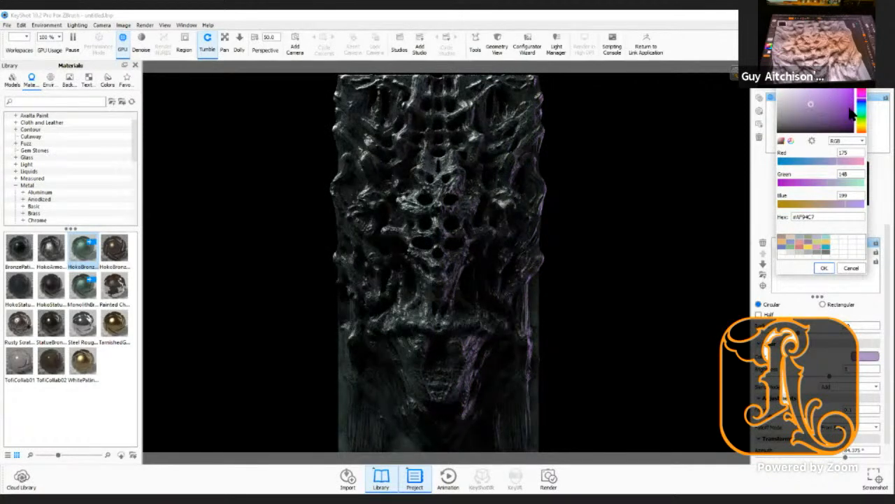
pyautogui.click(823, 269)
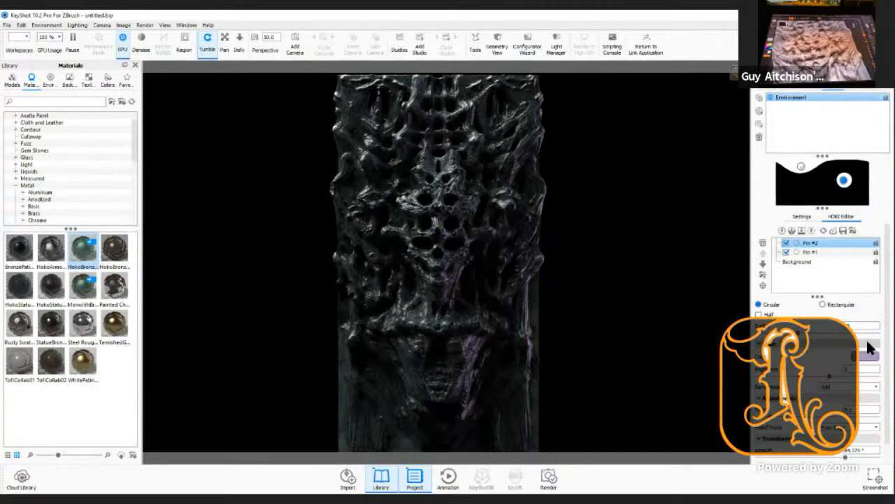
# Step: Change the colour of Pin #1 to a pale peach, RGB 235, 217, 209
pyautogui.click(815, 252)
pyautogui.click(865, 356)
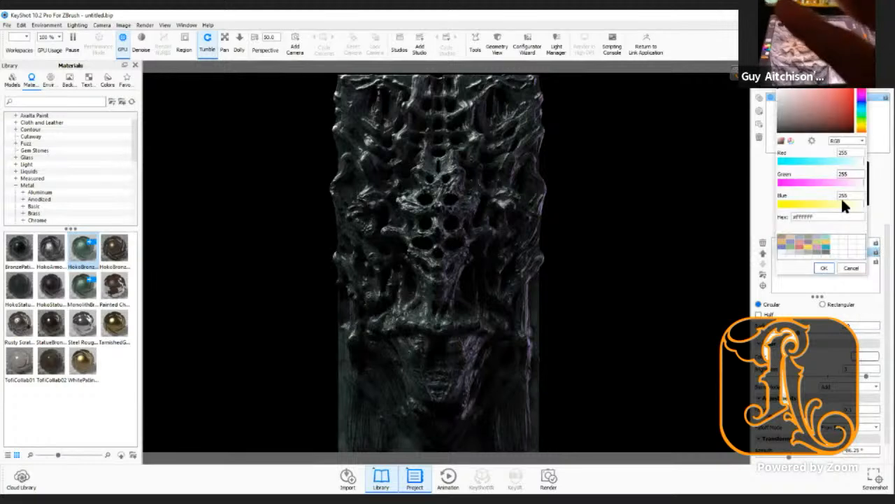
pyautogui.click(861, 135)
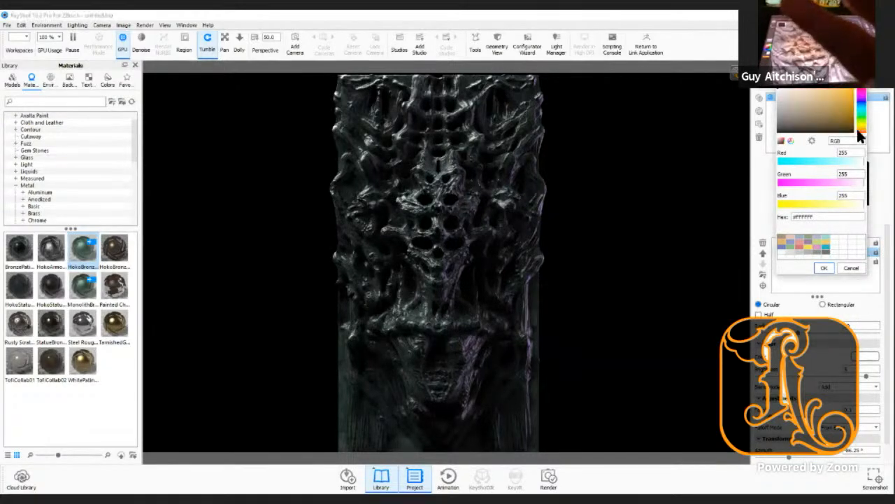
pyautogui.click(824, 93)
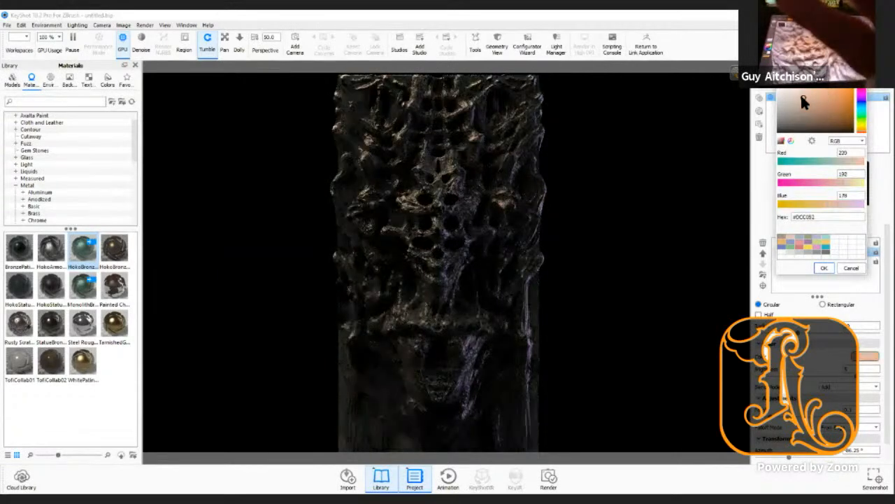
pyautogui.click(792, 90)
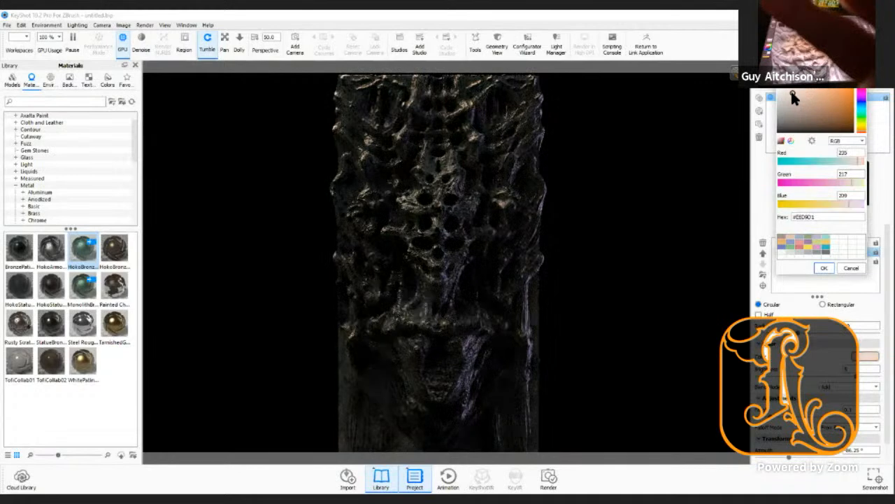
pyautogui.click(823, 269)
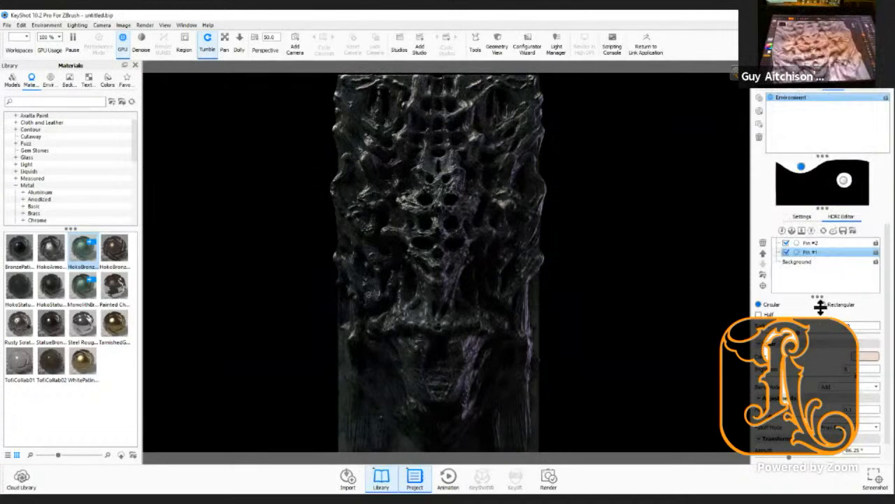
# Step: Raise the environment background's brightness to 0.02 for a very dark grey backdrop behind the panel
pyautogui.click(803, 261)
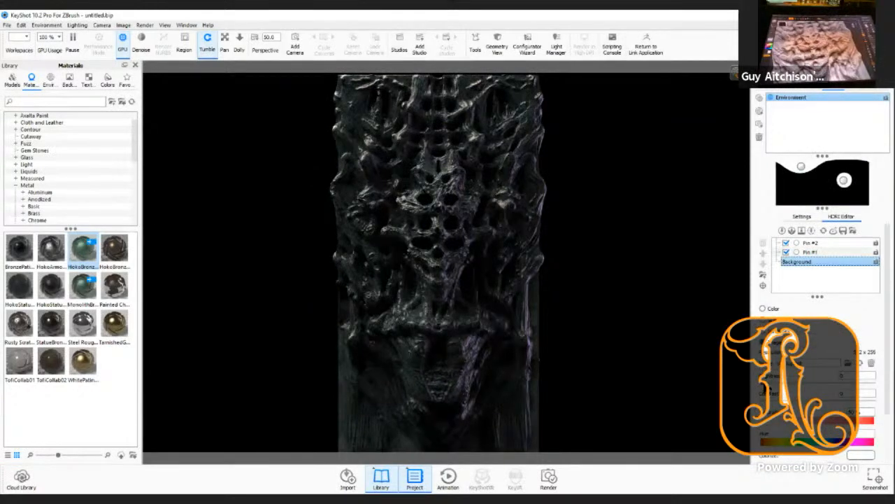
pyautogui.moveTo(763, 383)
pyautogui.mouseDown()
pyautogui.moveTo(771, 382)
pyautogui.moveTo(764, 384)
pyautogui.mouseUp()
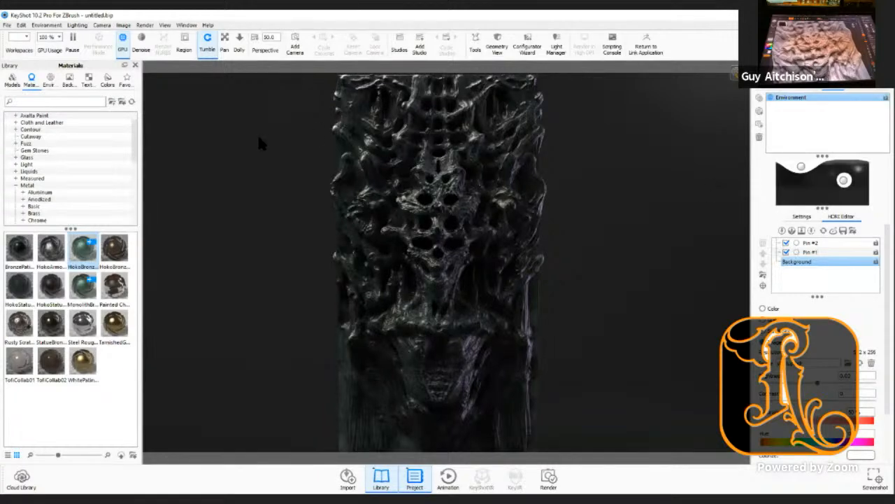
pyautogui.moveTo(531, 210); pyautogui.dragTo(532, 200)
pyautogui.moveTo(596, 185); pyautogui.dragTo(596, 196)
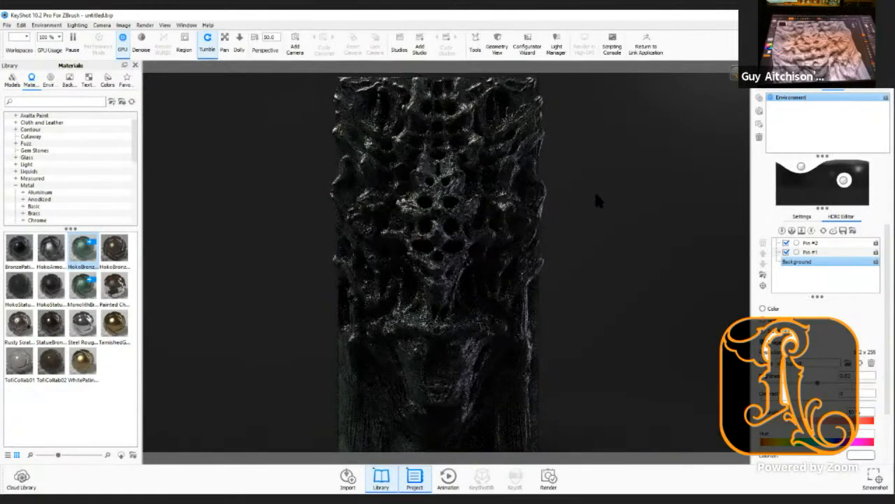
# Step: Enable the Clown and Depth passes for the still image, add it to the render queue and close the render settings
pyautogui.click(147, 25)
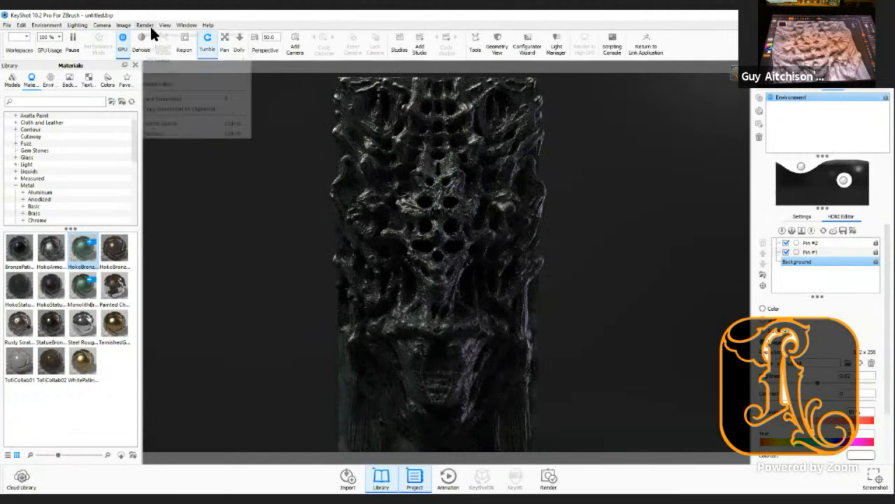
pyautogui.click(158, 133)
pyautogui.click(443, 282)
pyautogui.click(441, 293)
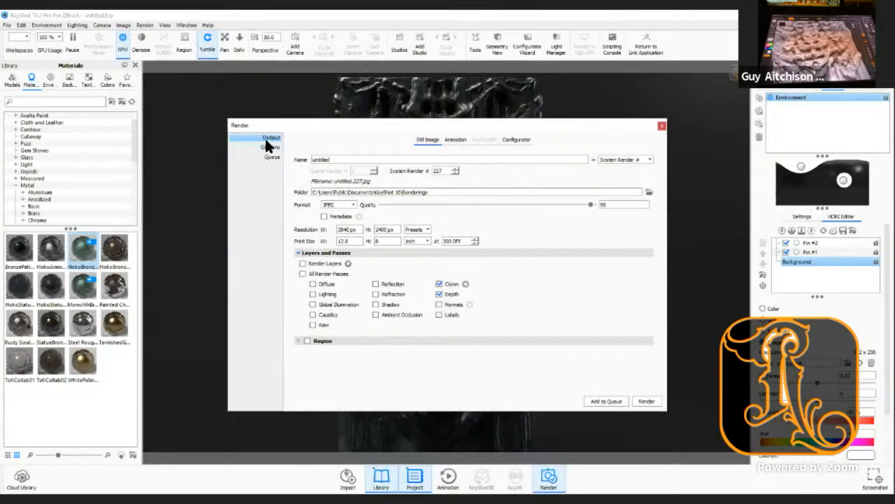
pyautogui.click(600, 401)
pyautogui.click(663, 127)
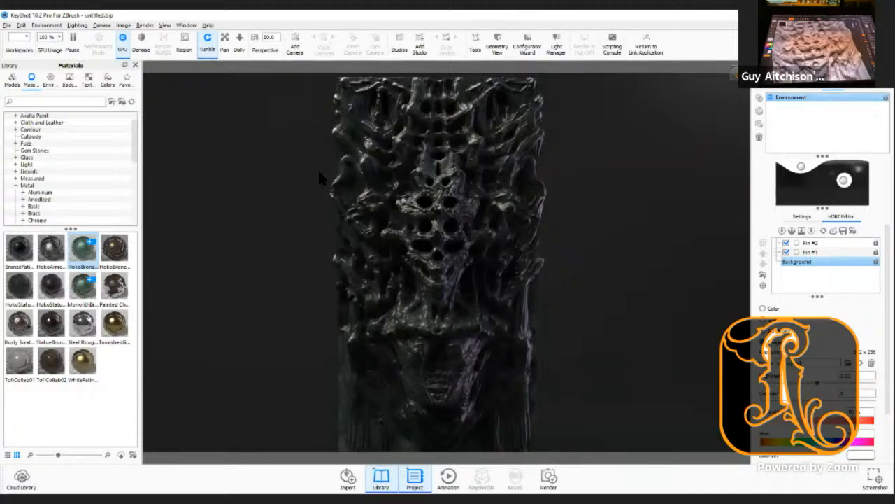
# Step: Switch to ZBrush, bring up the horned, spiny sculpt and send it to KeyShot
pyautogui.hotkey('alt', 'Tab')
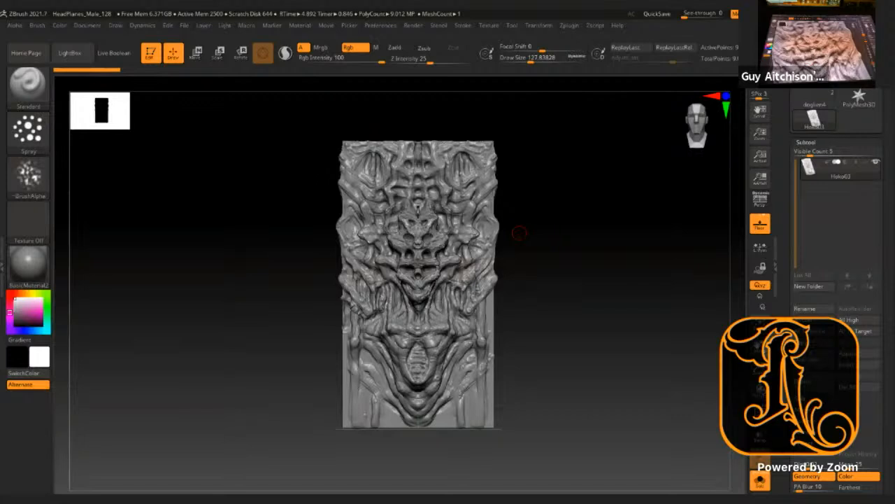
pyautogui.moveTo(543, 256); pyautogui.dragTo(561, 323)
pyautogui.keyDown('alt'); pyautogui.moveTo(600, 254); pyautogui.dragTo(601, 260); pyautogui.keyUp('alt')
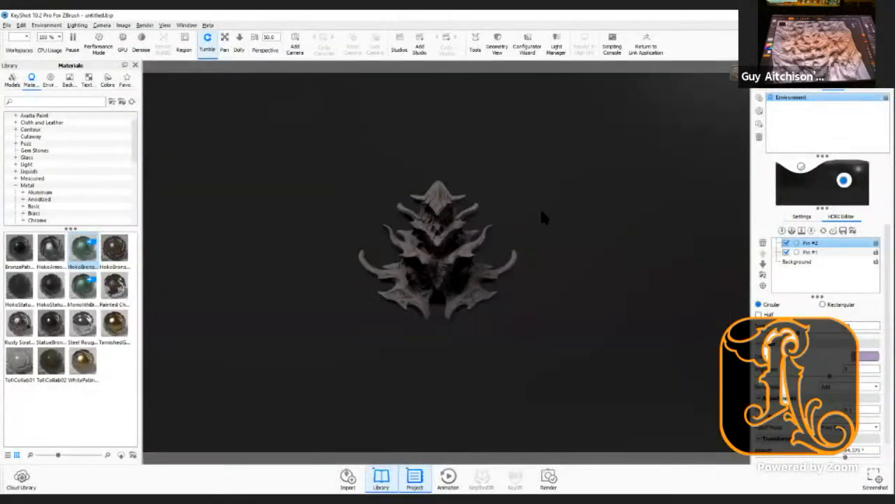
# Step: Frame the horned sculpt at a slight angle and apply the green HokoBronze01 material to it
pyautogui.scroll(5, 540, 210)
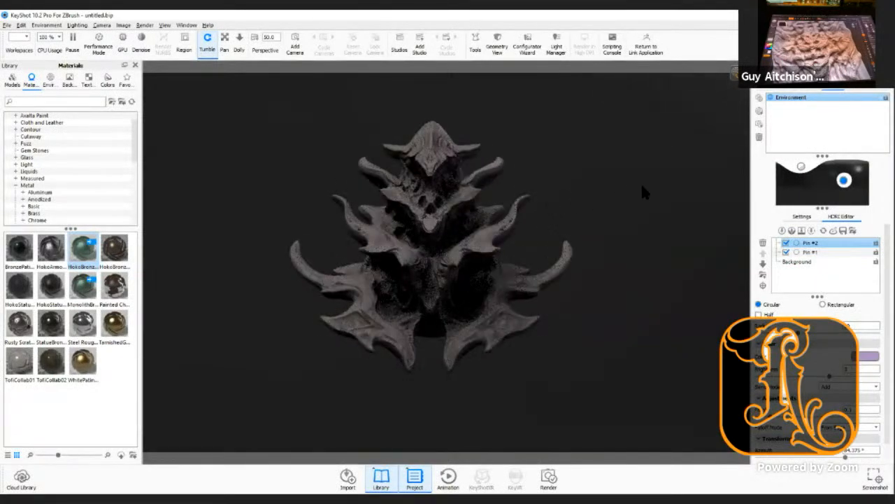
pyautogui.moveTo(641, 185); pyautogui.dragTo(620, 191)
pyautogui.scroll(3, 616, 180)
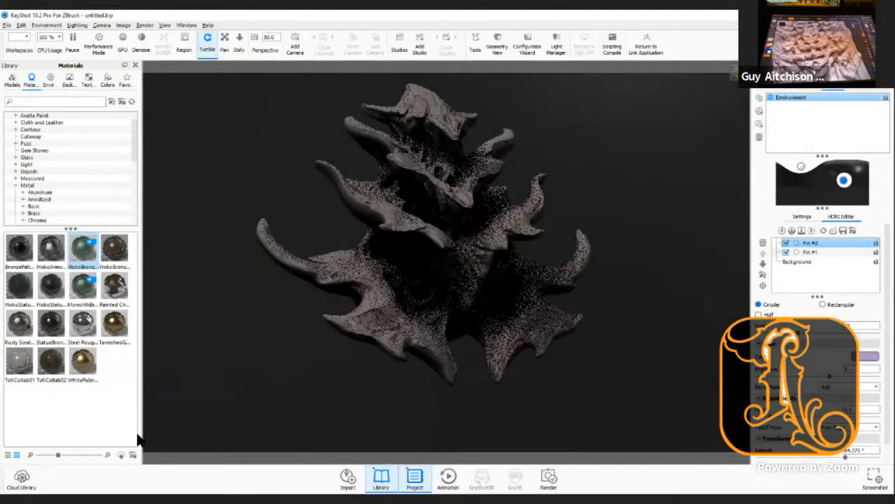
pyautogui.moveTo(70, 257); pyautogui.dragTo(216, 189)
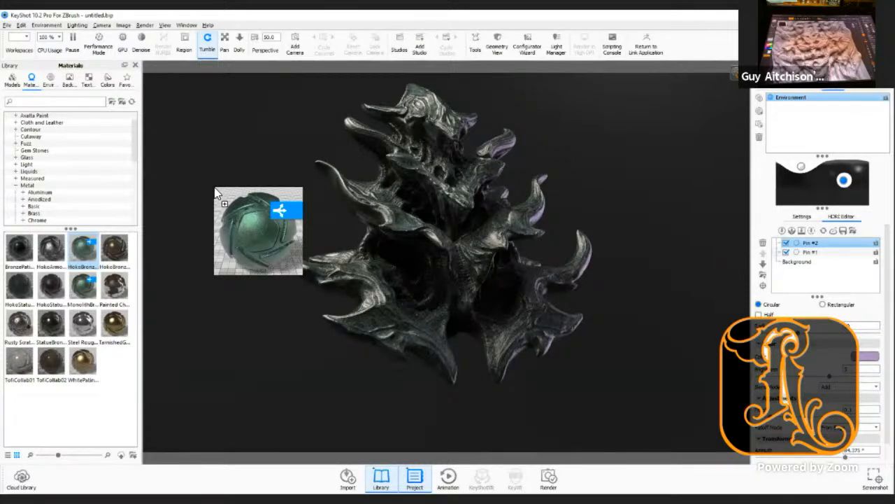
pyautogui.moveTo(215, 193); pyautogui.dragTo(232, 202)
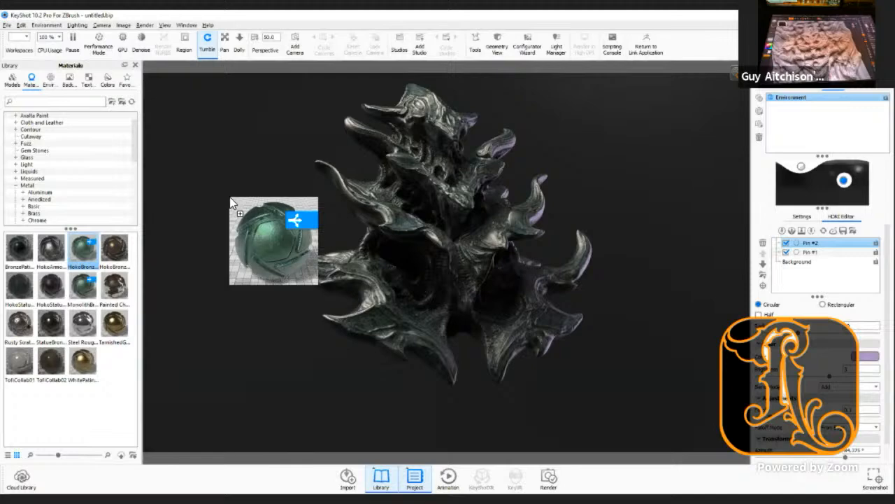
pyautogui.moveTo(230, 201); pyautogui.dragTo(234, 278)
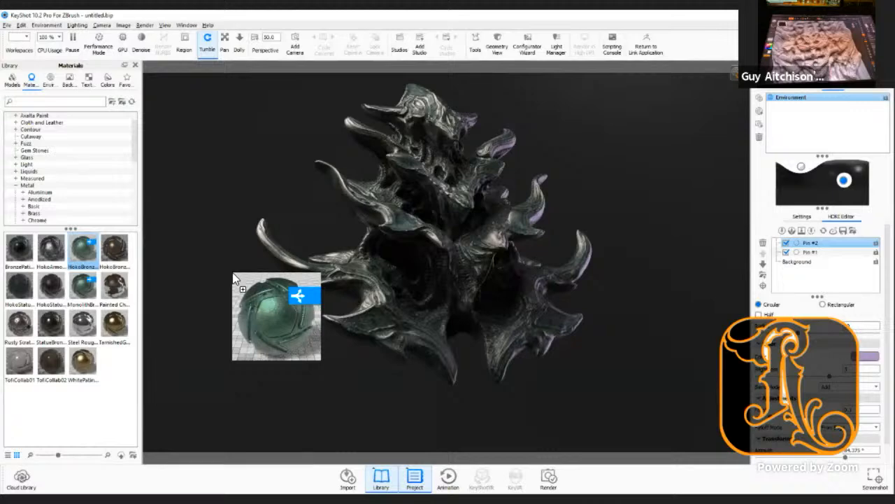
pyautogui.moveTo(235, 278); pyautogui.dragTo(258, 292)
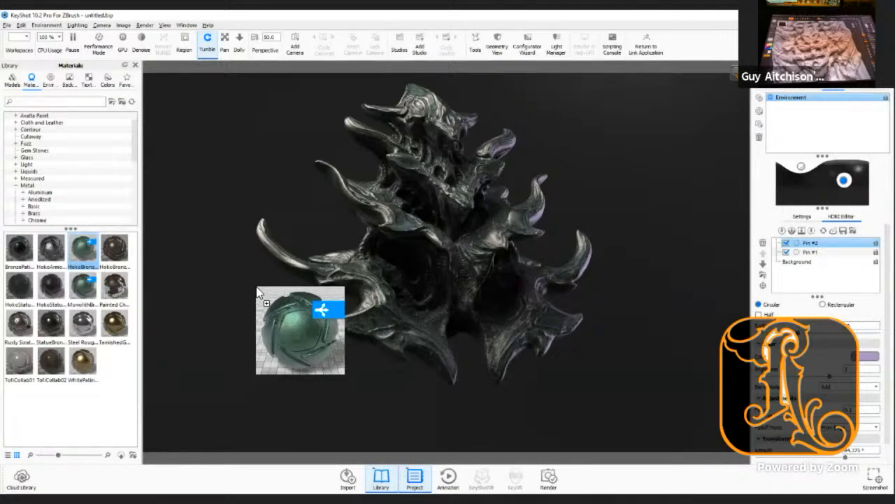
pyautogui.moveTo(257, 292); pyautogui.dragTo(407, 221)
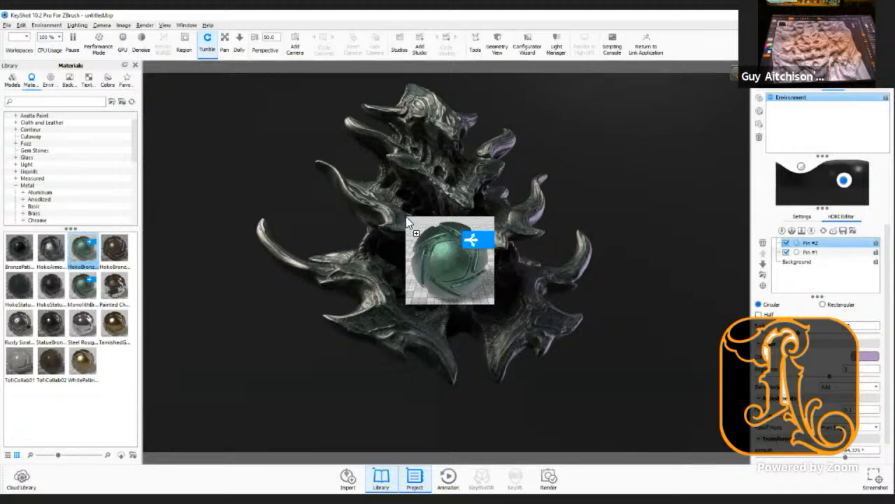
pyautogui.moveTo(406, 217); pyautogui.dragTo(443, 208)
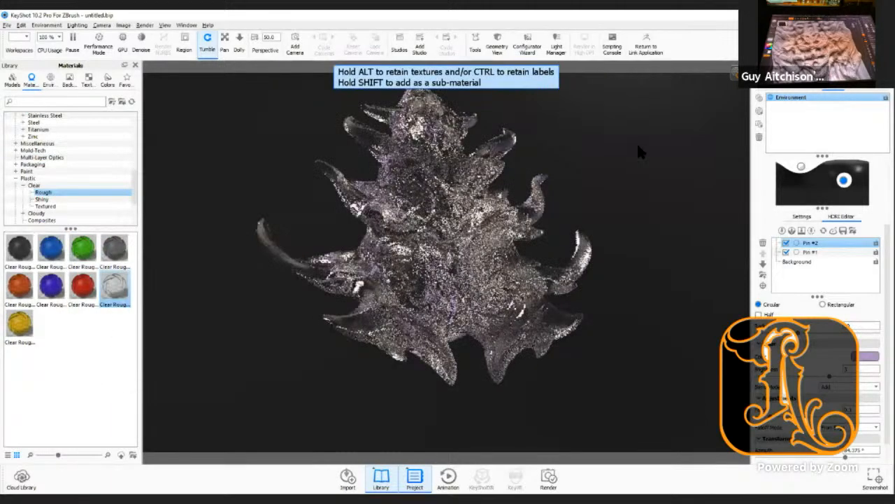
# Step: Switch on GPU rendering for the clear plastic sculpt and look through the material library's categories
pyautogui.click(134, 47)
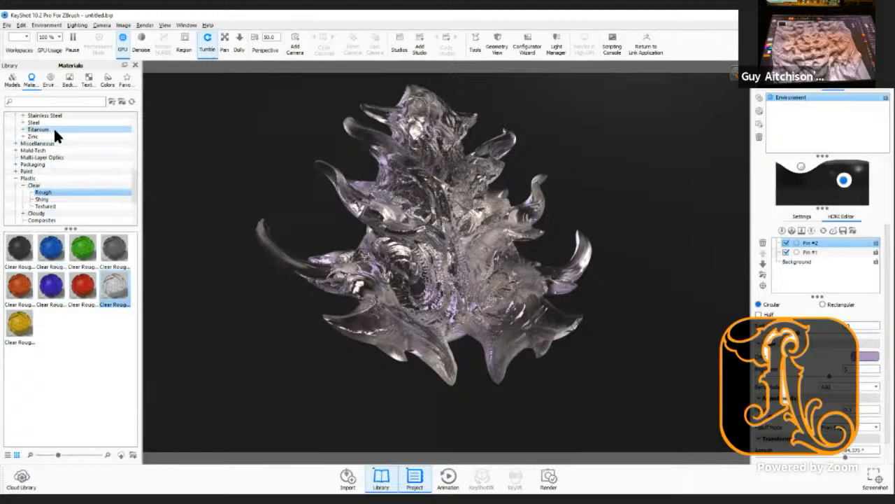
pyautogui.scroll(7, 45, 177)
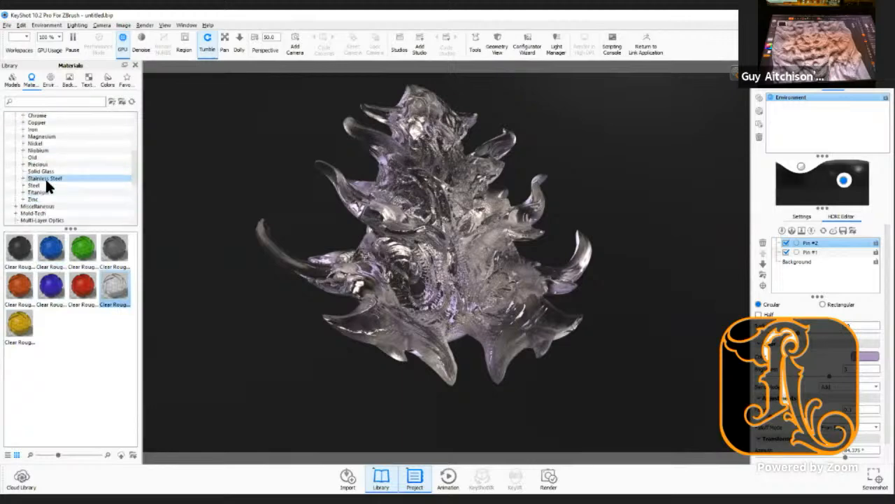
pyautogui.scroll(-8, 59, 159)
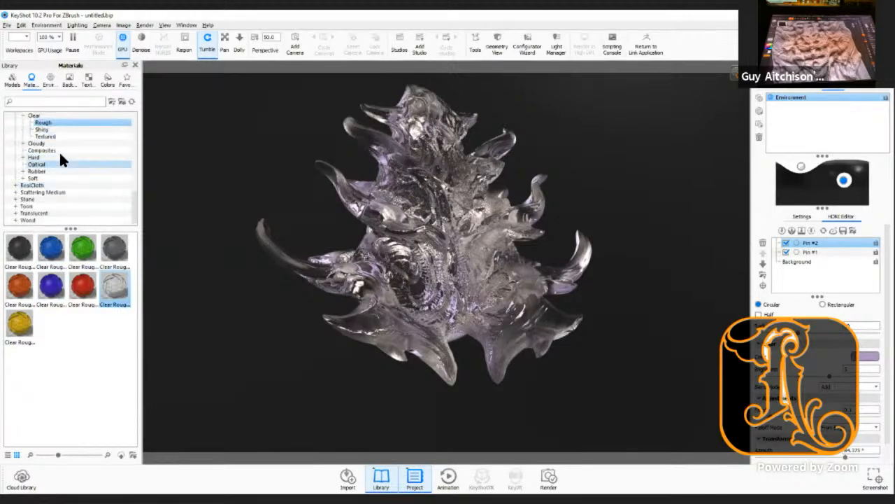
pyautogui.scroll(1, 58, 144)
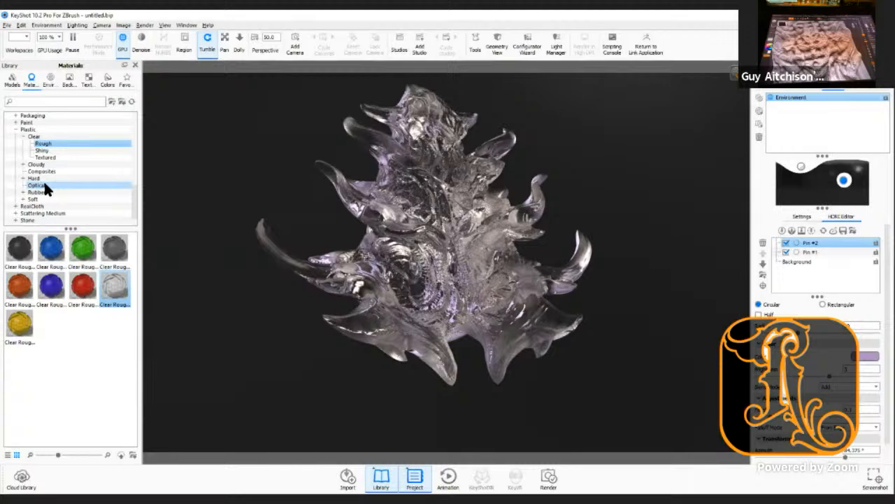
pyautogui.scroll(10, 22, 193)
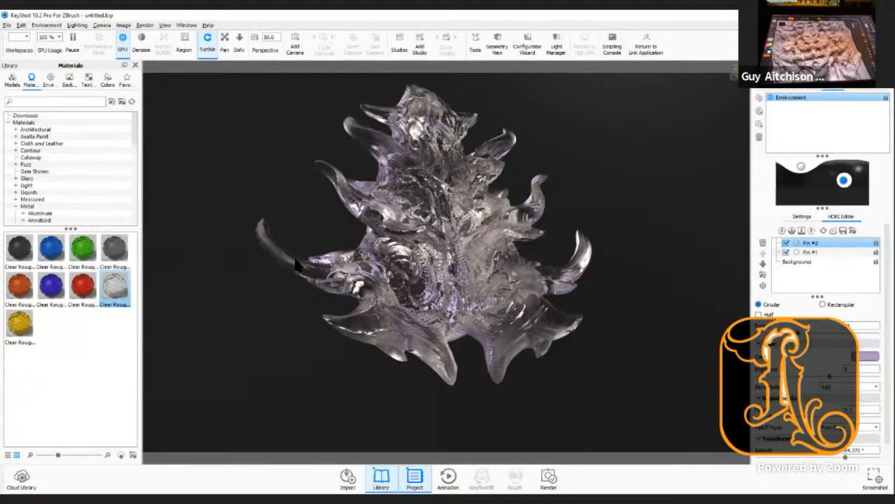
# Step: Try the translucent Human Skin 1 50mm material on the horned sculpt with roughness 0.0033 and translucency 0.138
pyautogui.click(62, 122)
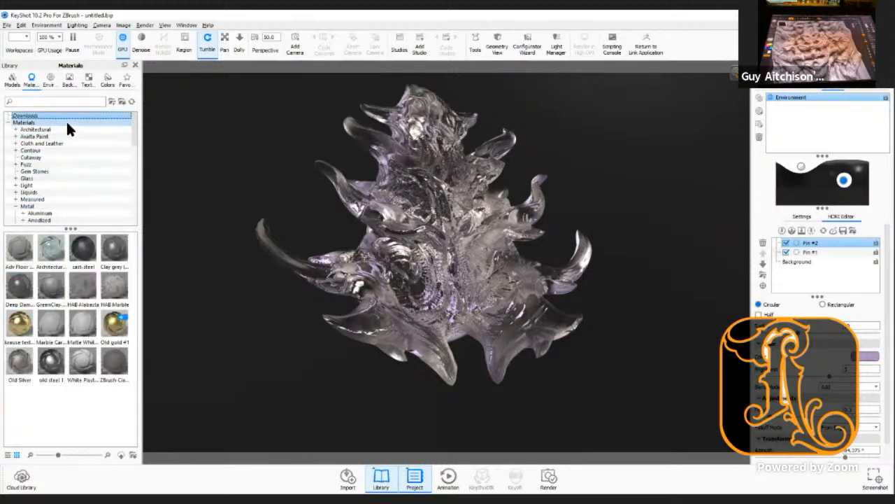
pyautogui.scroll(-10, 64, 179)
pyautogui.scroll(-1, 67, 193)
pyautogui.click(60, 213)
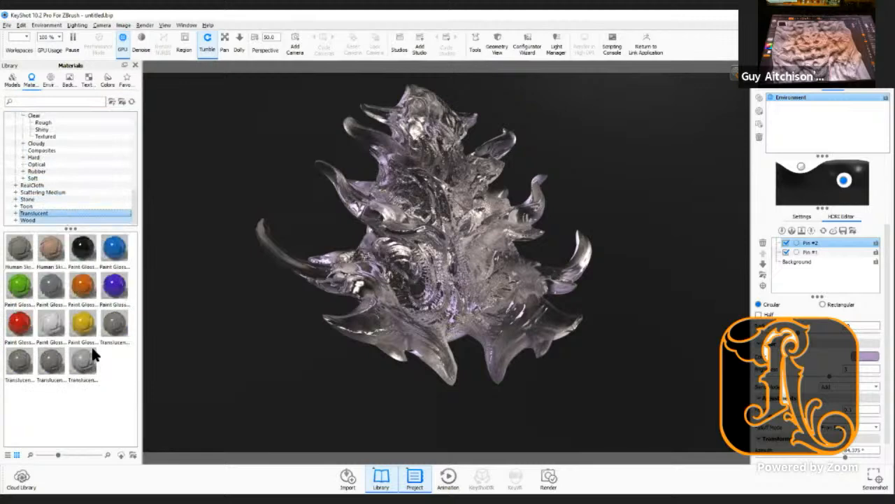
pyautogui.moveTo(19, 246); pyautogui.dragTo(438, 245)
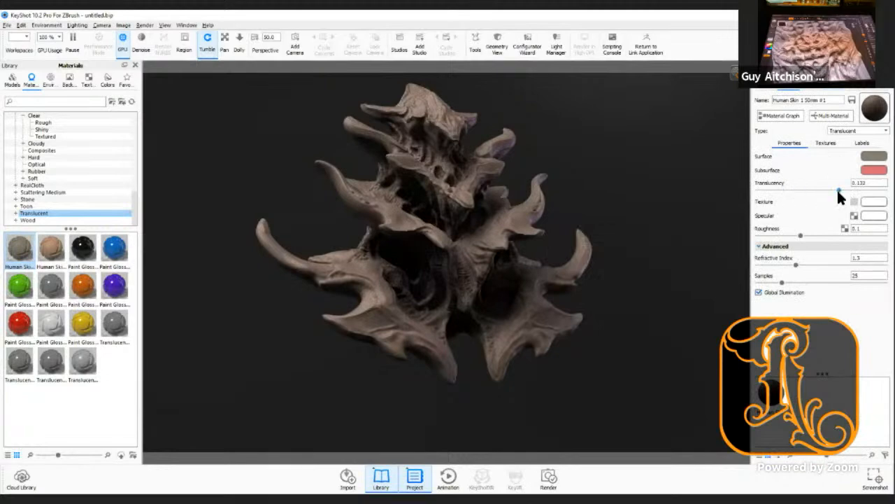
pyautogui.moveTo(800, 236); pyautogui.dragTo(756, 235)
pyautogui.moveTo(838, 189); pyautogui.dragTo(842, 190)
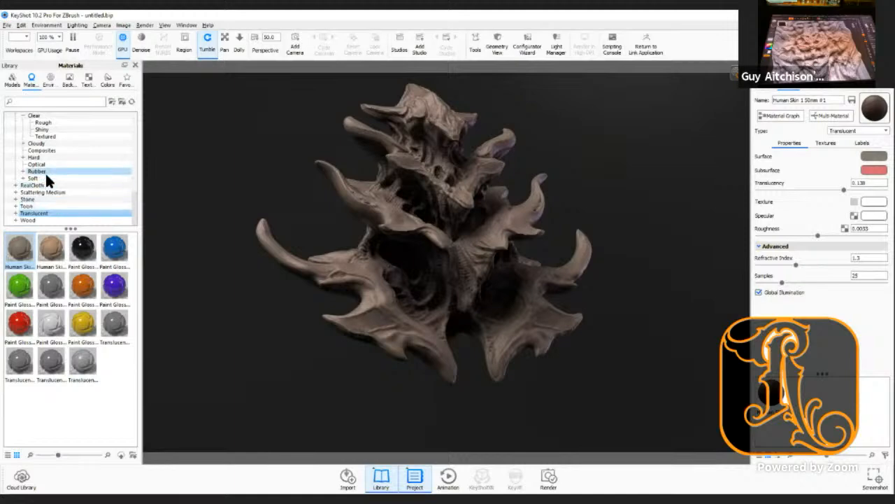
# Step: Try the Monolith bronze from the old metals on the horned sculpt and replace it with the green HokoBronze01
pyautogui.scroll(3, 50, 177)
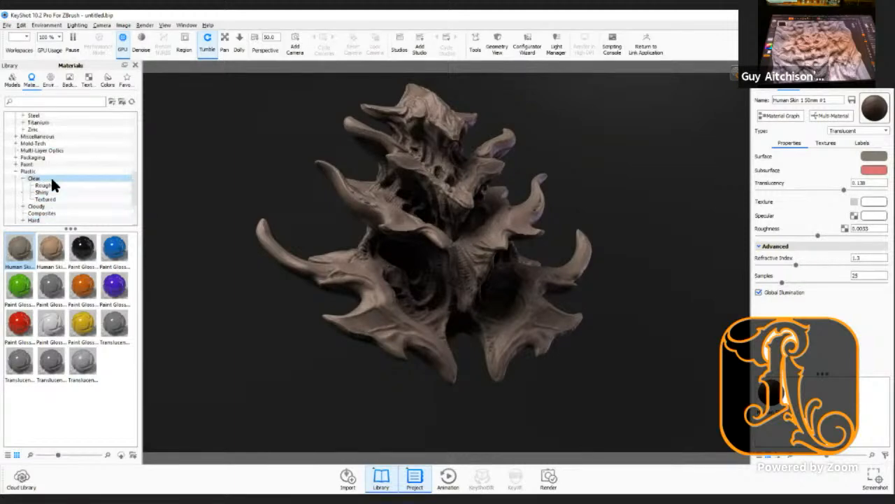
pyautogui.click(17, 175)
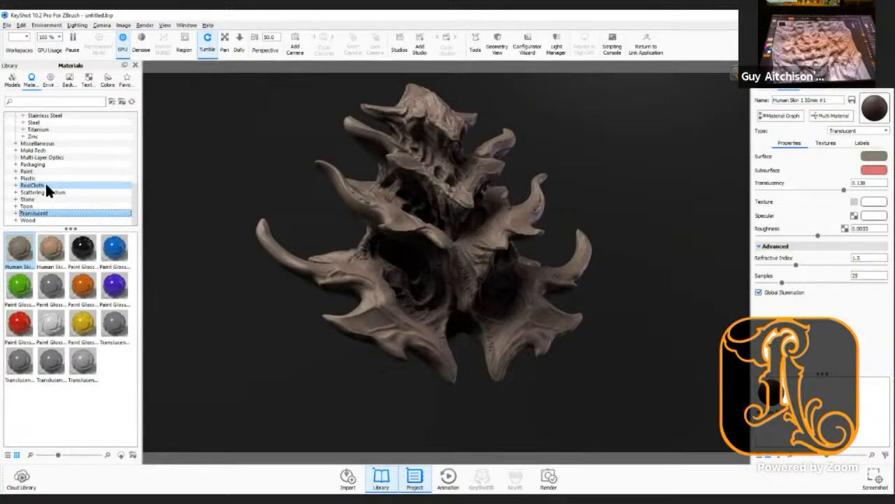
pyautogui.scroll(4, 46, 184)
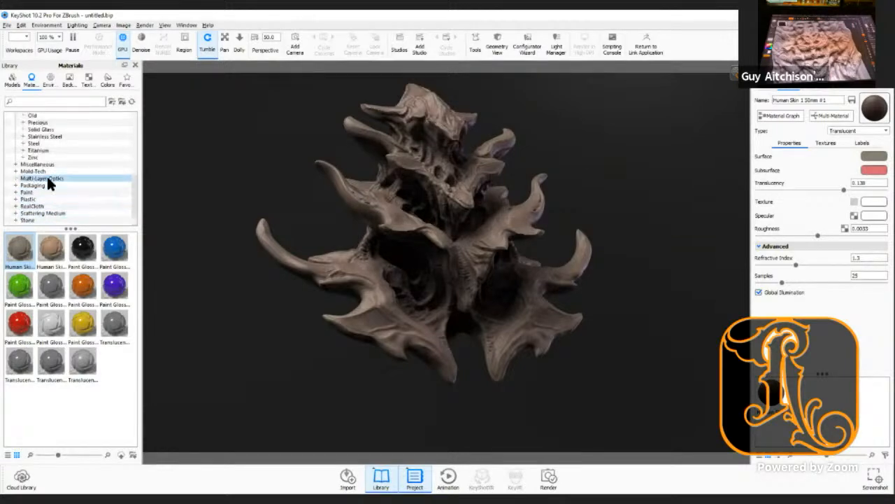
pyautogui.click(47, 179)
pyautogui.moveTo(83, 285); pyautogui.dragTo(228, 267)
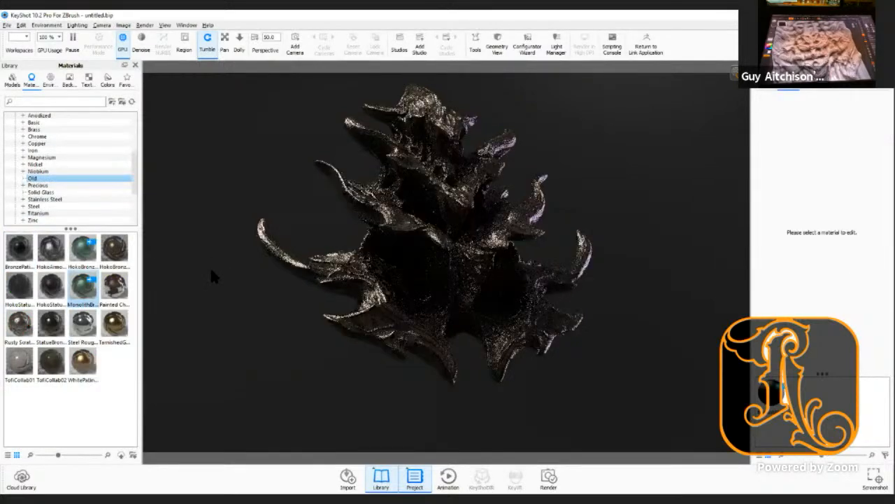
pyautogui.click(21, 252)
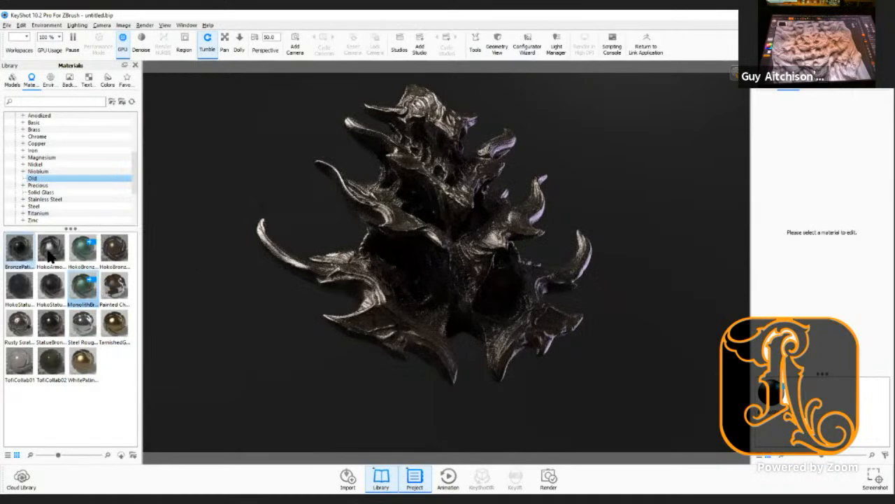
pyautogui.moveTo(82, 247); pyautogui.dragTo(142, 283)
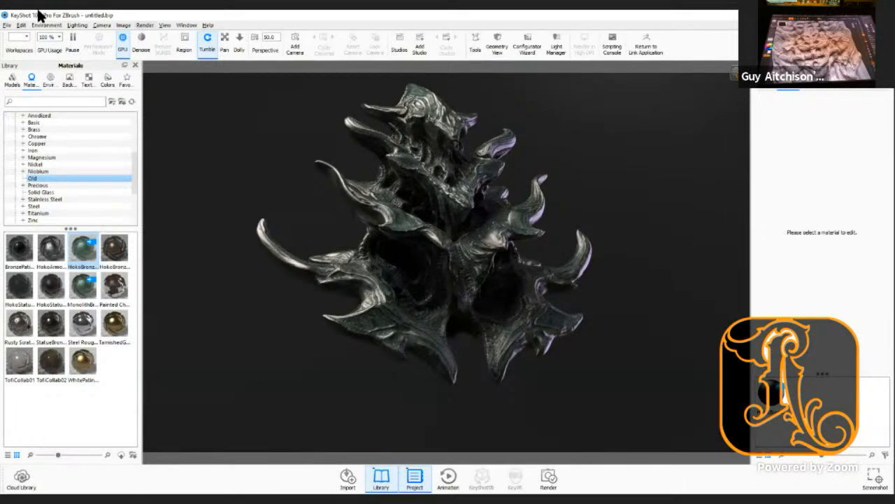
# Step: Open the recent scene Render02.bip from the Hannya Final folder
pyautogui.click(8, 25)
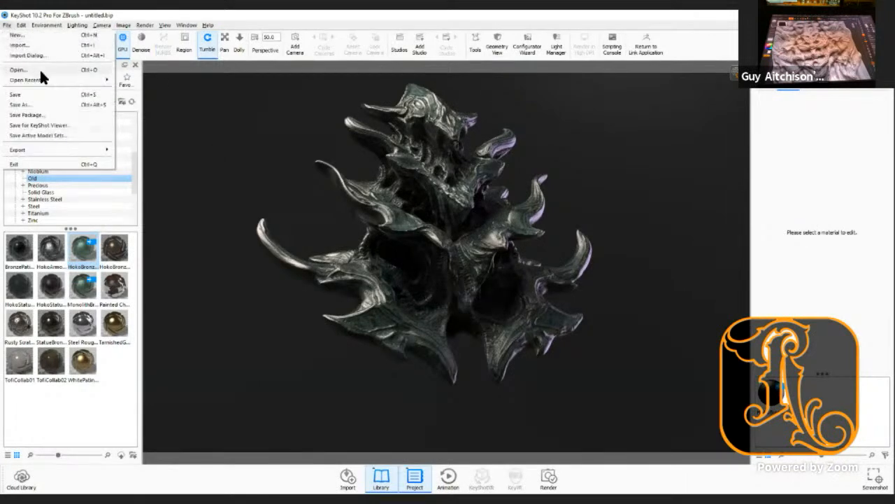
pyautogui.moveTo(100, 81)
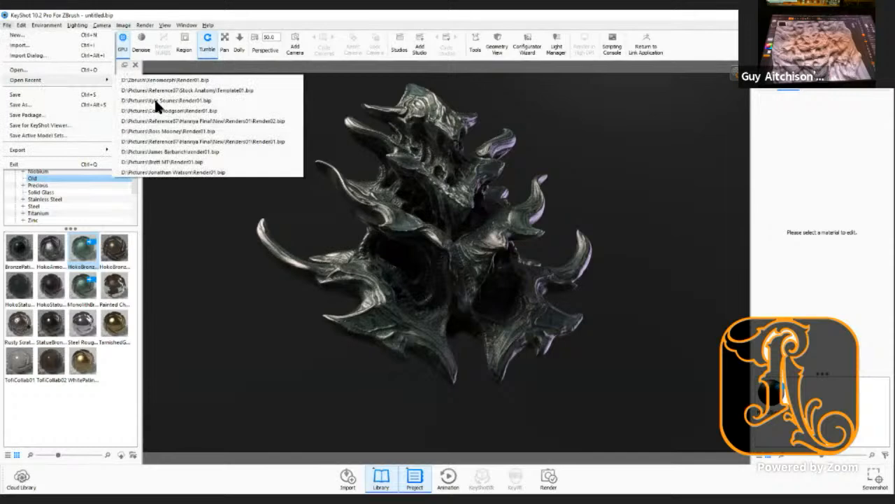
pyautogui.moveTo(153, 105)
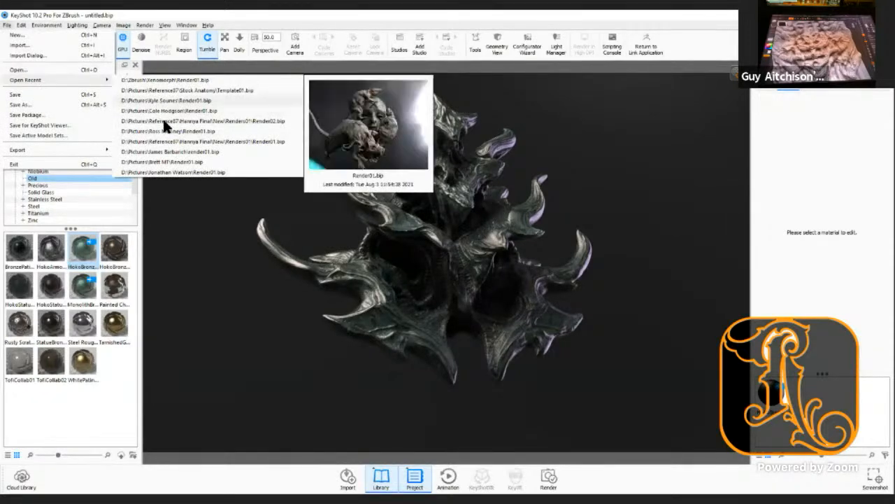
pyautogui.click(164, 121)
pyautogui.click(468, 266)
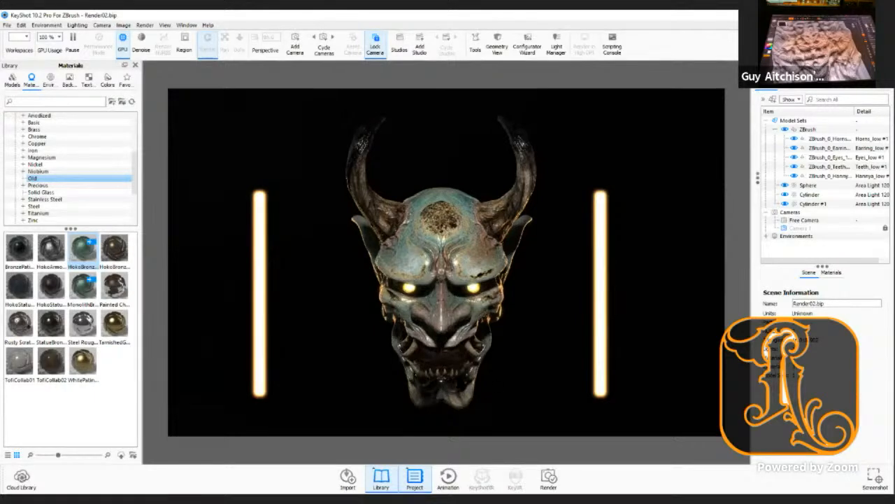
# Step: Bring up the Hannya mask's face material and switch the view to the Free Camera
pyautogui.doubleClick(427, 256)
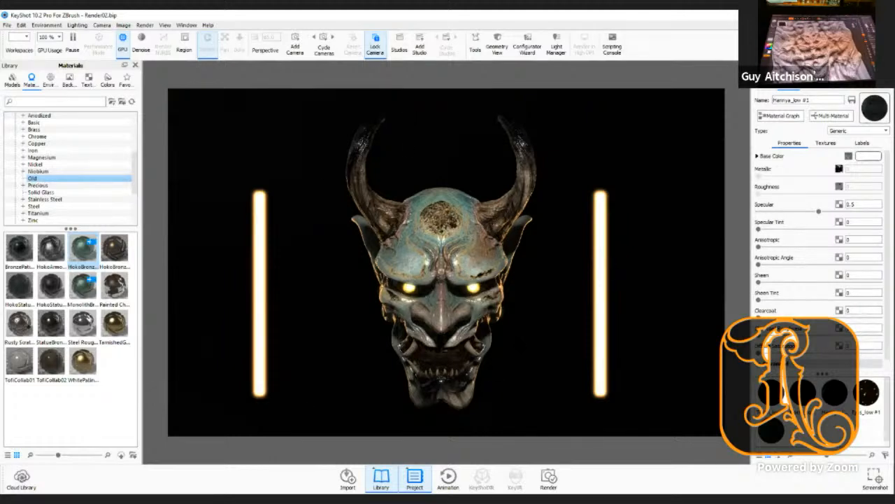
pyautogui.click(855, 84)
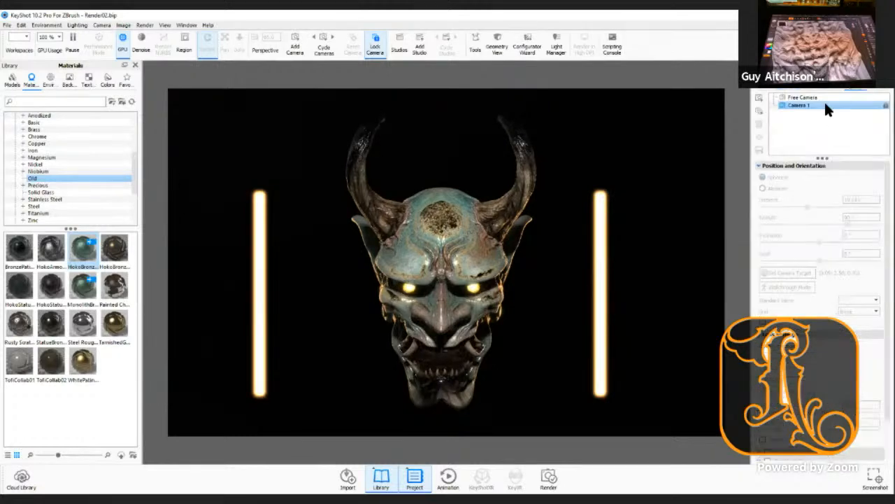
pyautogui.click(825, 97)
# Step: Examine the Hannya mask and its area lights from both sides, the front and slightly above
pyautogui.moveTo(476, 280); pyautogui.dragTo(412, 257)
pyautogui.scroll(5, 591, 284)
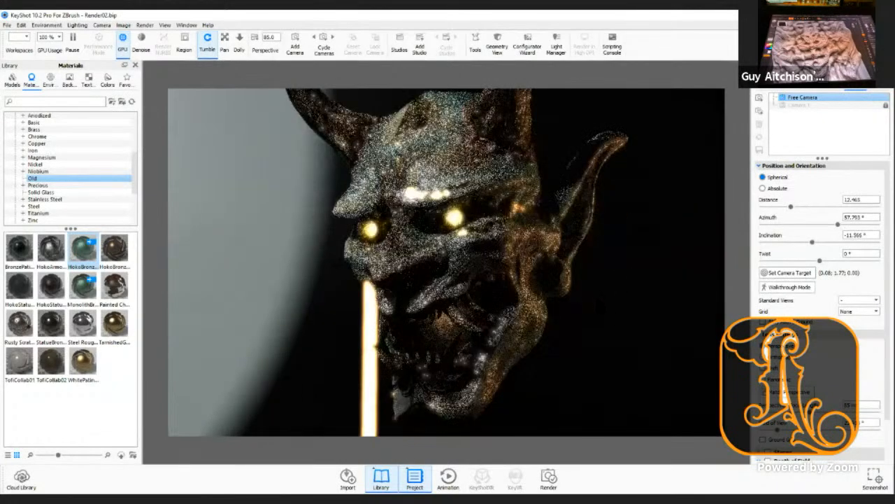
pyautogui.scroll(-2, 830, 370)
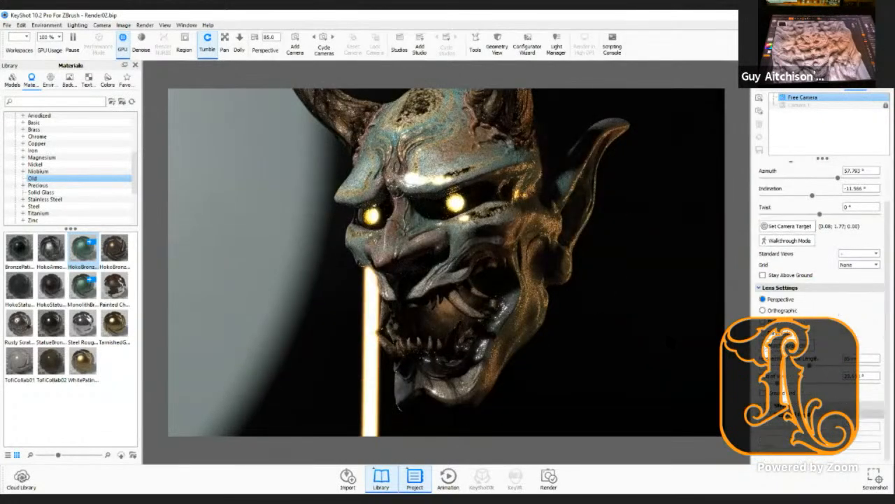
pyautogui.moveTo(643, 306); pyautogui.dragTo(646, 323, button='middle')
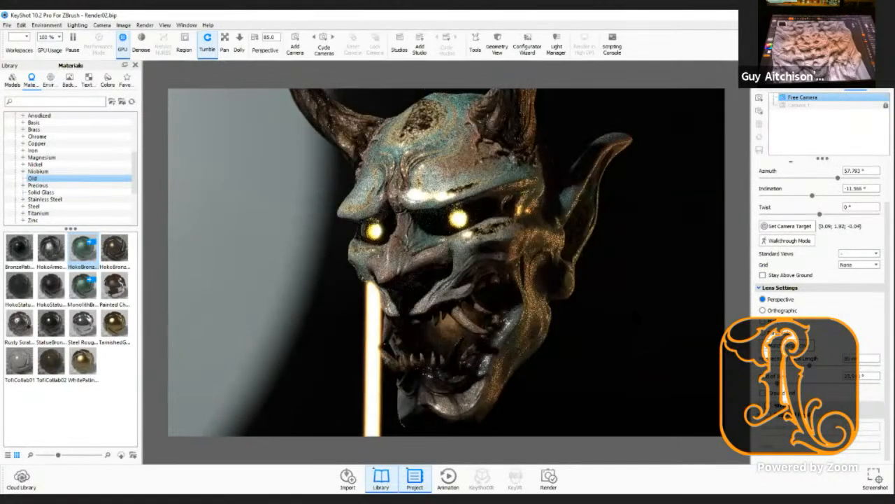
pyautogui.moveTo(644, 298); pyautogui.dragTo(762, 337)
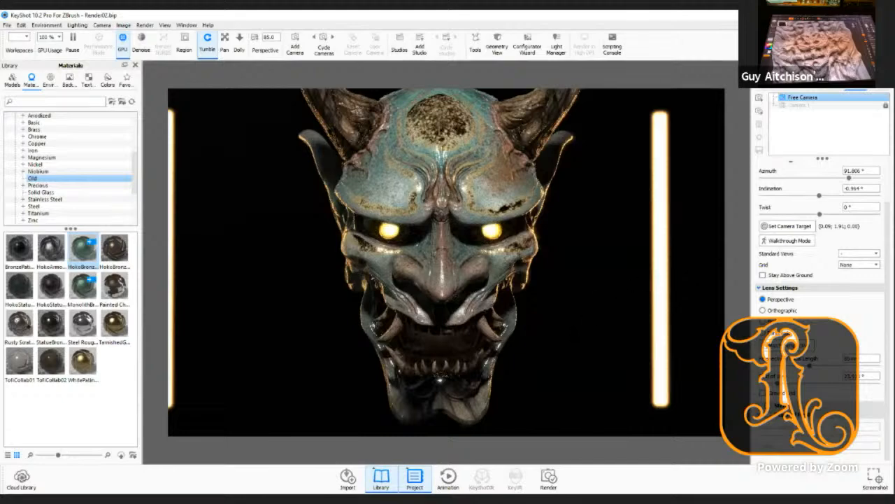
pyautogui.moveTo(581, 345); pyautogui.dragTo(684, 330)
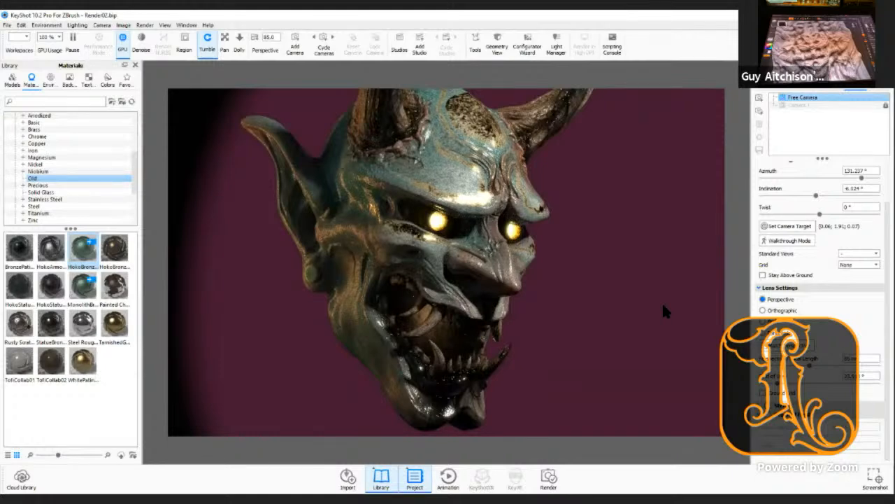
pyautogui.moveTo(616, 223); pyautogui.dragTo(505, 229)
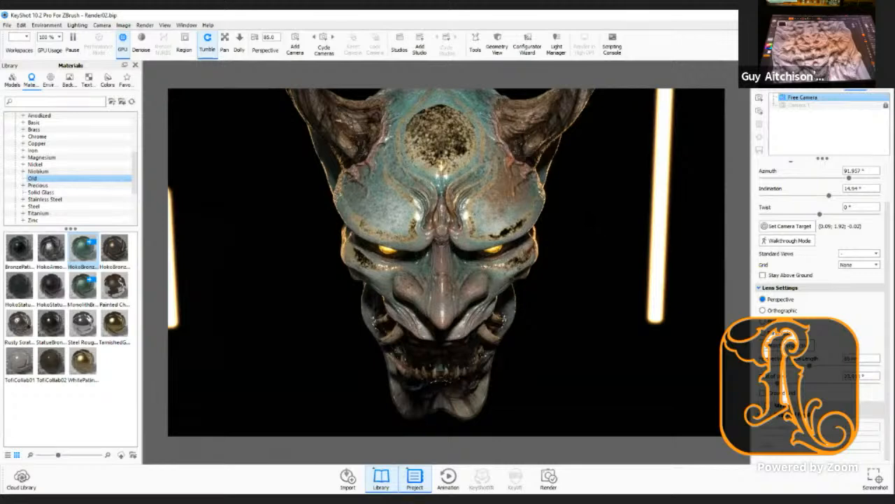
pyautogui.moveTo(517, 189); pyautogui.dragTo(522, 140)
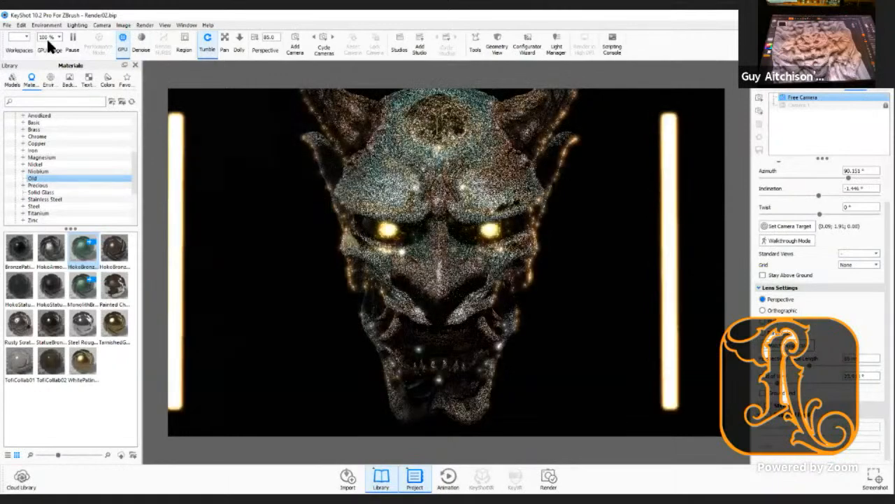
# Step: Open the fifth recent scene, Render01.bip, showing the rats around a face, and bring up its camera settings
pyautogui.click(6, 24)
pyautogui.moveTo(38, 79)
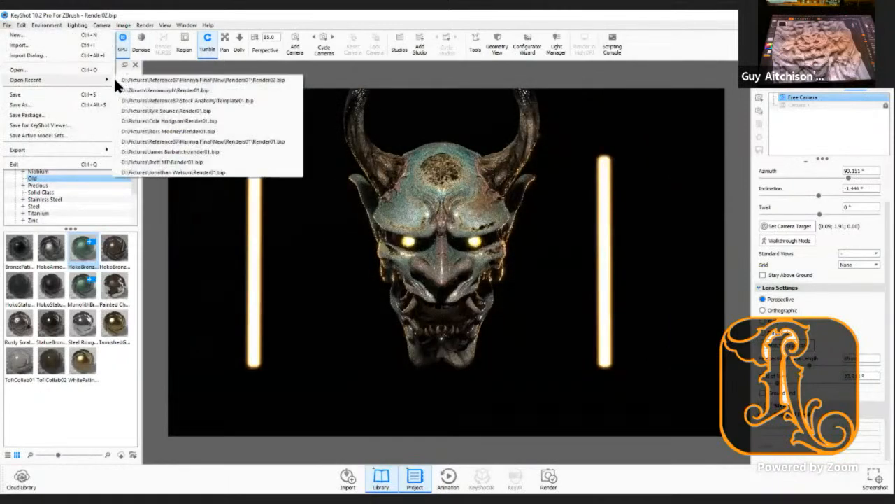
pyautogui.moveTo(159, 107)
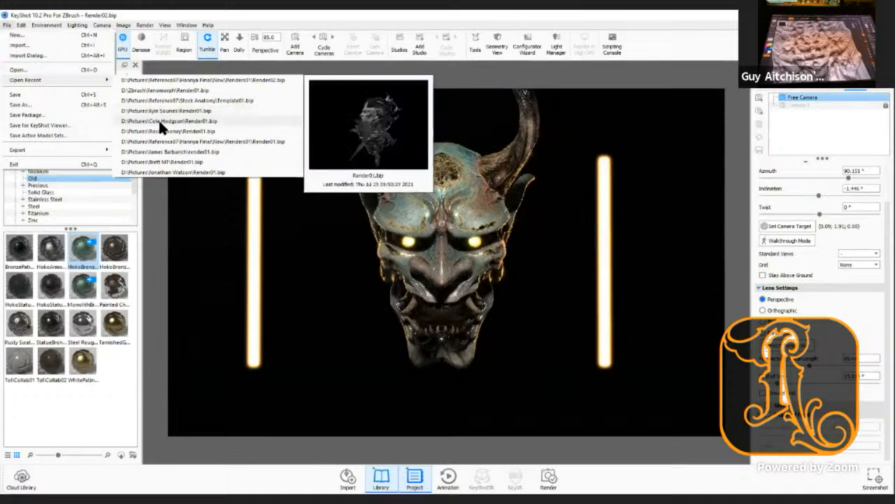
pyautogui.click(212, 123)
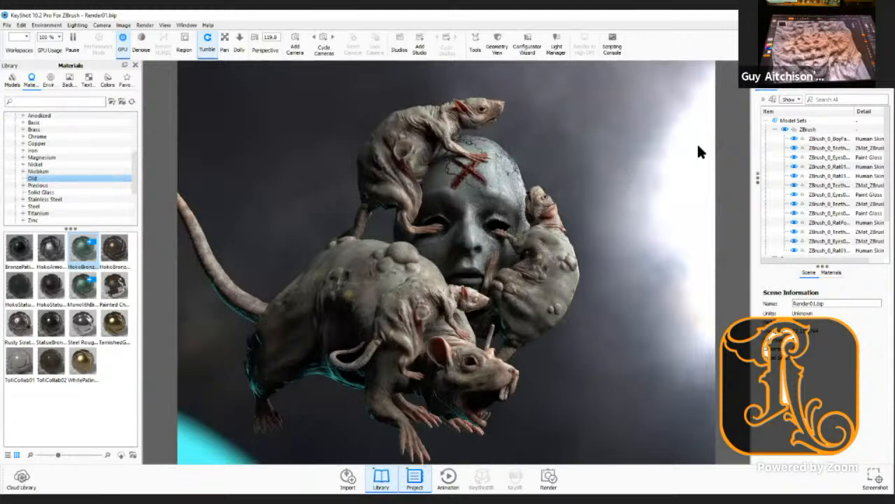
pyautogui.click(862, 88)
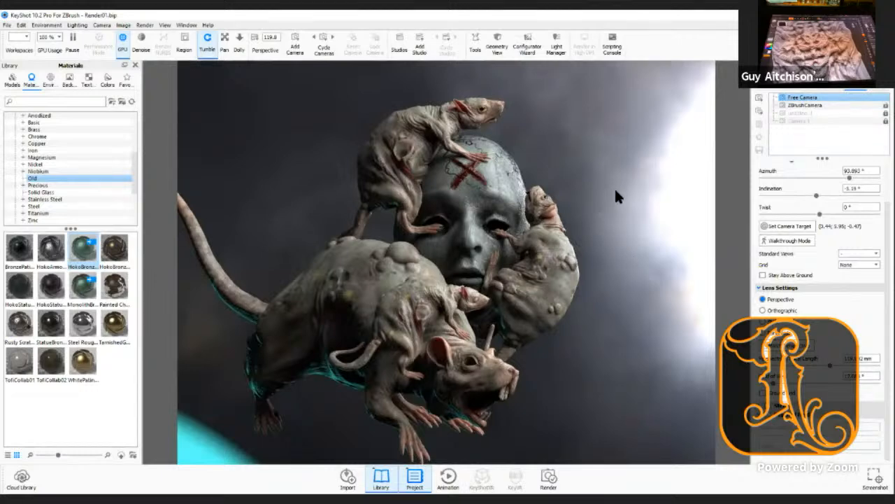
# Step: Examine the rats and the pale face from slightly different angles under the backdrop lighting
pyautogui.moveTo(592, 162); pyautogui.dragTo(634, 241)
pyautogui.moveTo(569, 138); pyautogui.dragTo(608, 177)
pyautogui.moveTo(550, 172); pyautogui.dragTo(609, 165)
pyautogui.moveTo(613, 198)
pyautogui.mouseDown()
pyautogui.moveTo(611, 188)
pyautogui.moveTo(605, 202)
pyautogui.mouseUp()
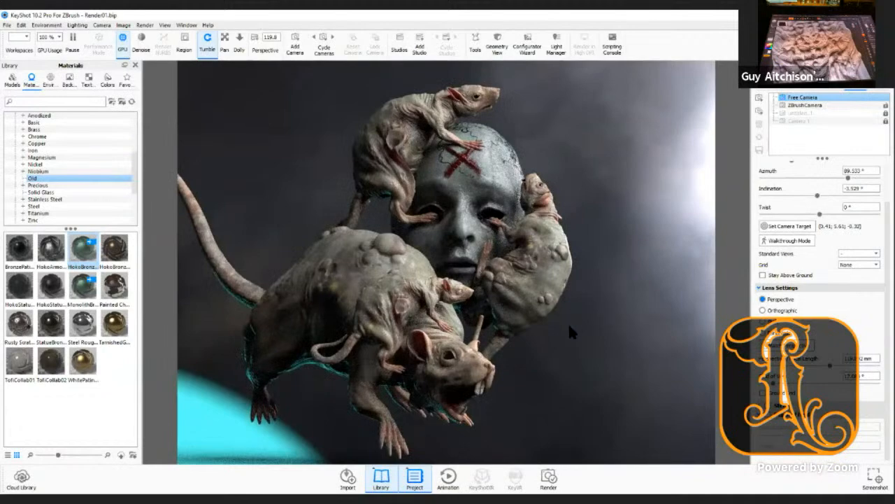
pyautogui.moveTo(544, 351); pyautogui.dragTo(620, 336)
pyautogui.moveTo(645, 272); pyautogui.dragTo(574, 259)
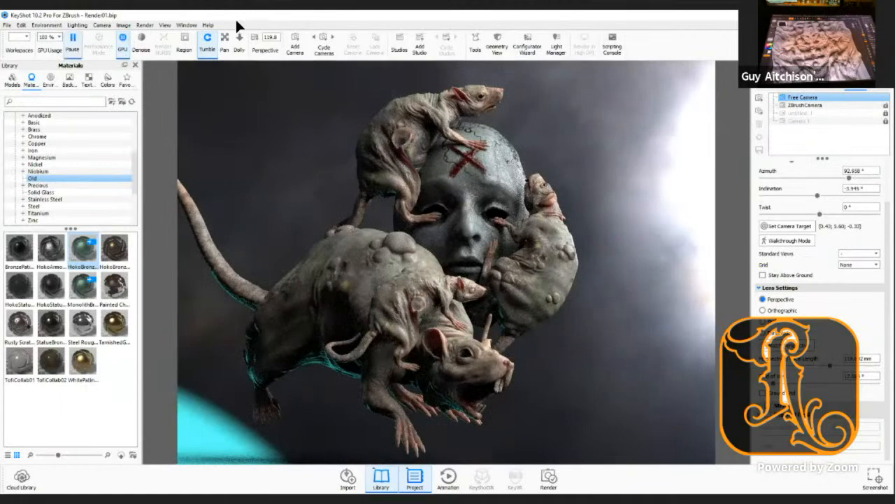
# Step: Switch to ZBrush, turn on perspective for the horned sculpt and inspect it from the front and at an angle
pyautogui.moveTo(570, 198); pyautogui.dragTo(542, 274)
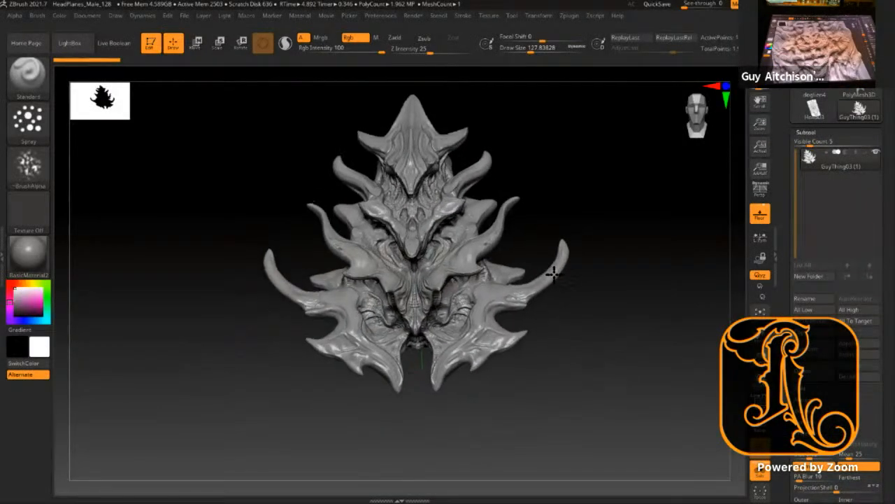
pyautogui.click(760, 192)
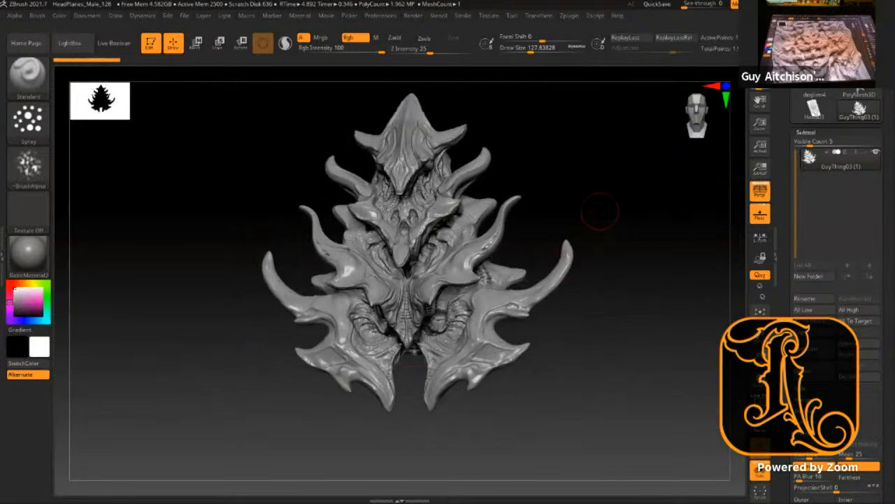
pyautogui.moveTo(600, 210); pyautogui.dragTo(636, 198)
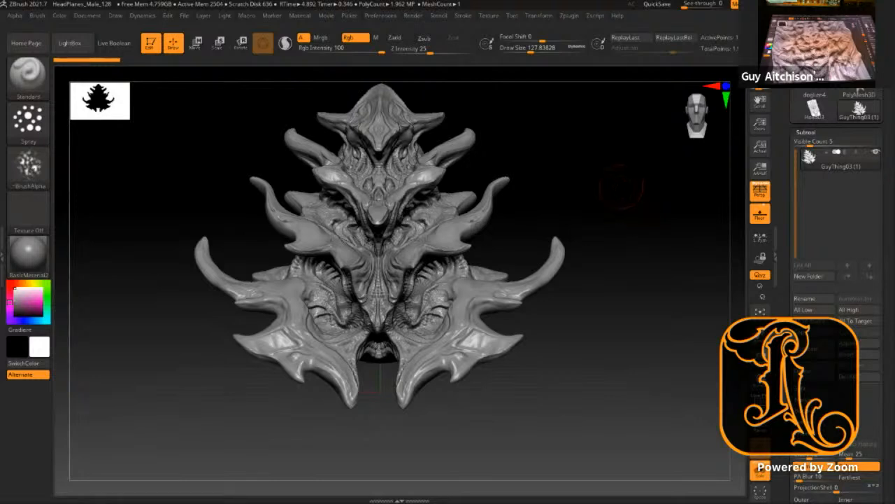
pyautogui.moveTo(574, 391)
pyautogui.mouseDown()
pyautogui.moveTo(686, 378)
pyautogui.moveTo(662, 381)
pyautogui.mouseUp()
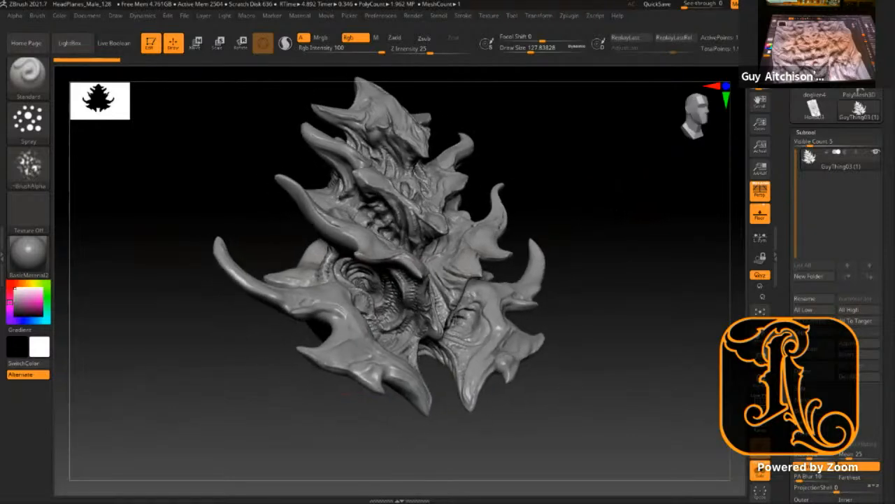
pyautogui.moveTo(627, 204); pyautogui.dragTo(618, 203)
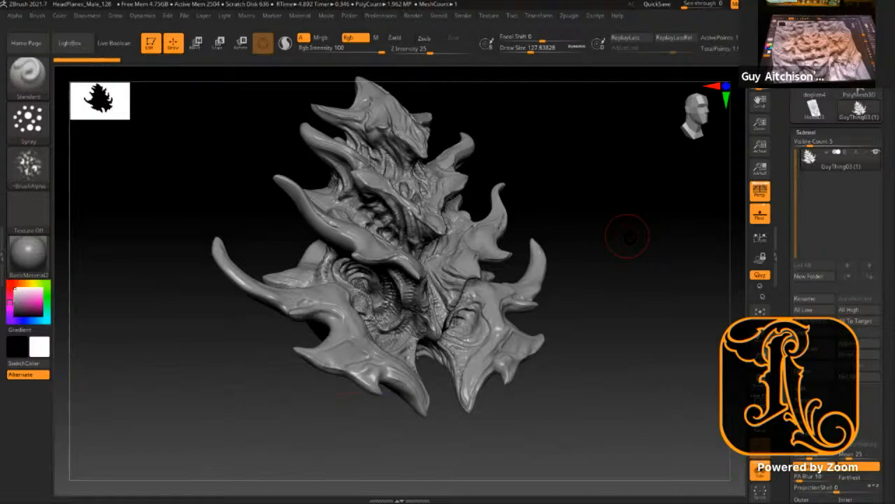
pyautogui.moveTo(611, 197); pyautogui.dragTo(588, 204)
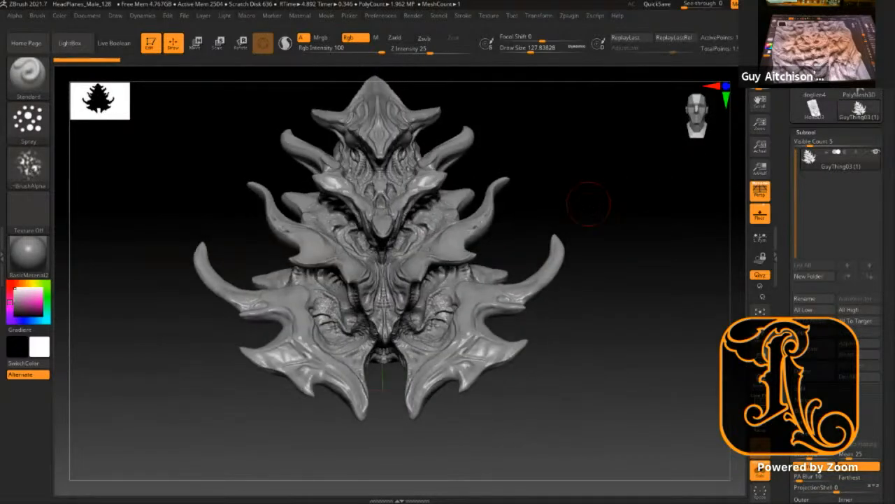